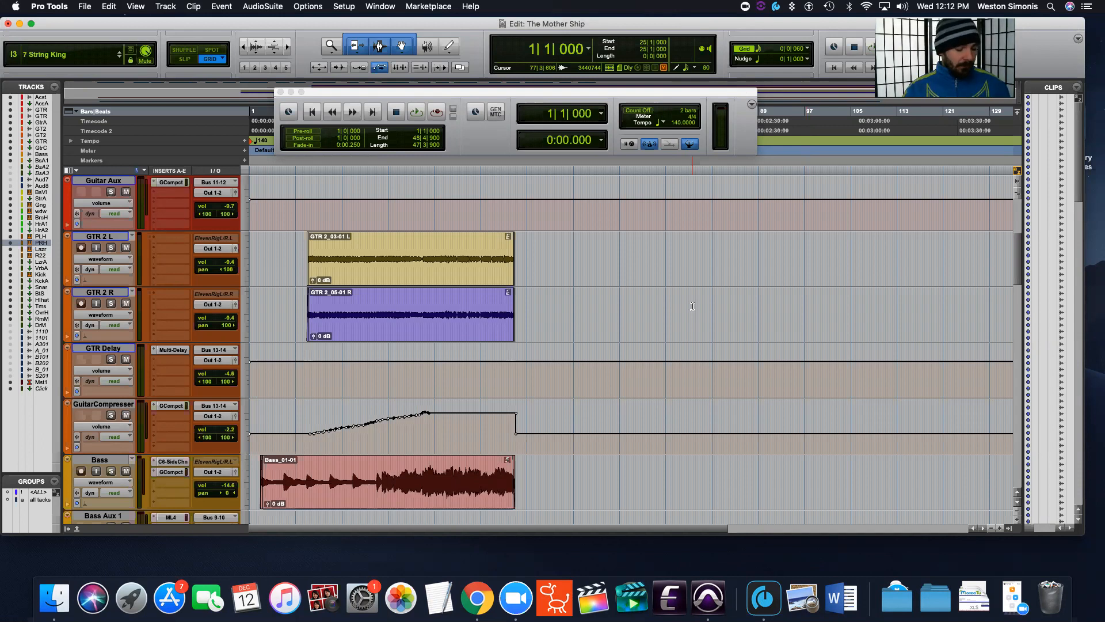
Start creating a new local session and name it Setup Session.
{"action": "key", "text": "super+n"}
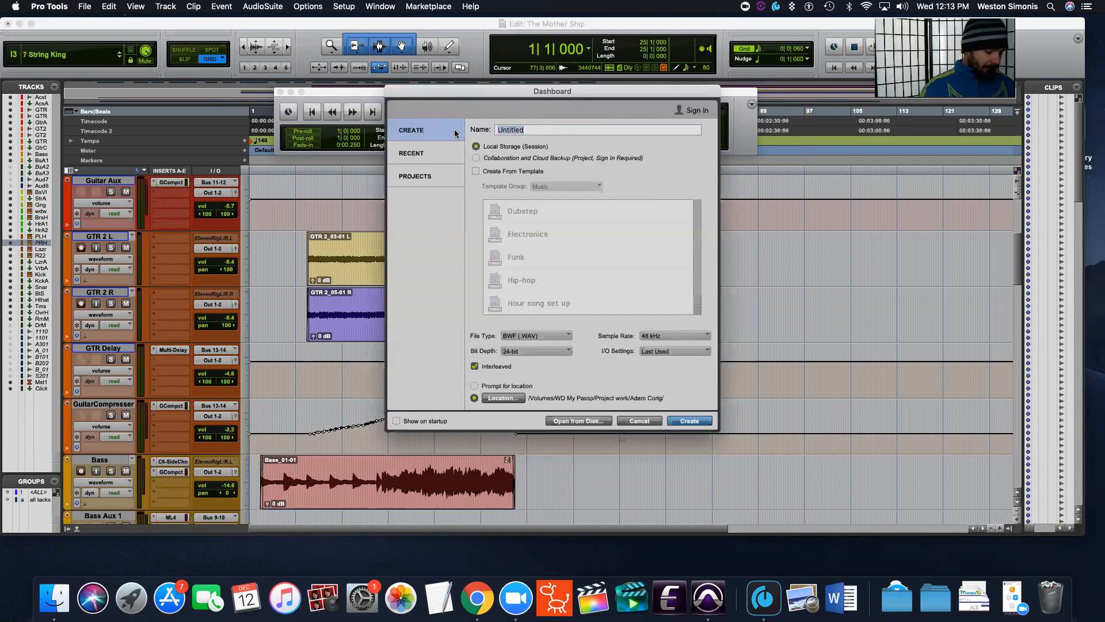
{"action": "type", "text": "Test"}
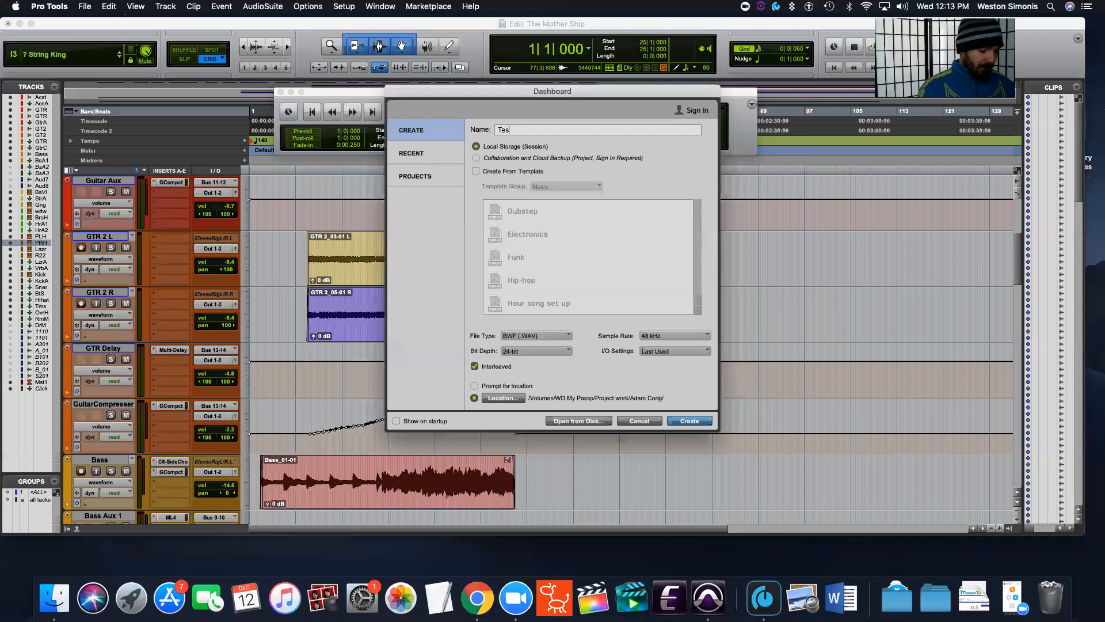
{"action": "key", "text": "BackSpace"}
{"action": "key", "text": "BackSpace"}
{"action": "key", "text": "BackSpace"}
{"action": "key", "text": "BackSpace"}
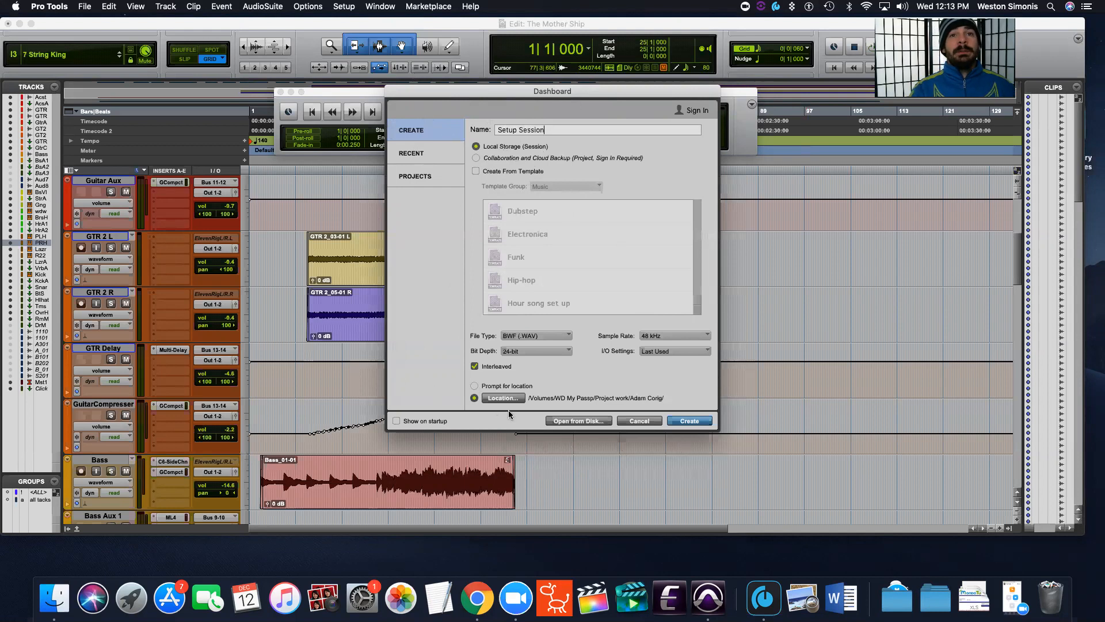
Look through the Music group's session templates, leaving the new session without a template.
{"action": "left_click", "coordinate": [476, 171]}
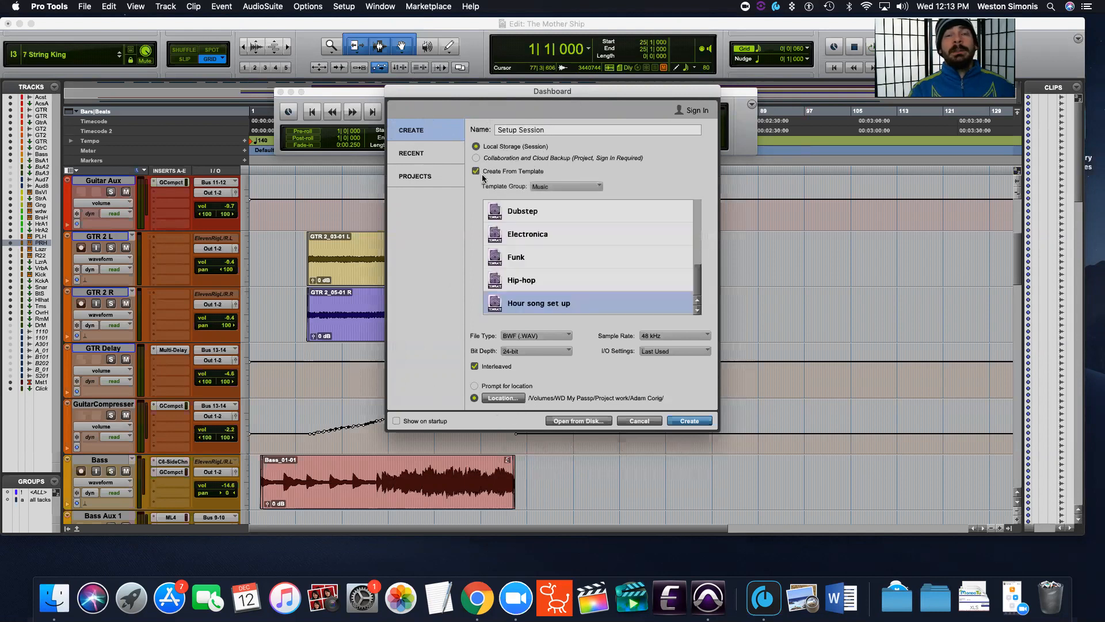
{"action": "scroll", "coordinate": [571, 266], "scroll_direction": "down", "scroll_amount": 1}
{"action": "scroll", "coordinate": [572, 267], "scroll_direction": "up", "scroll_amount": 5}
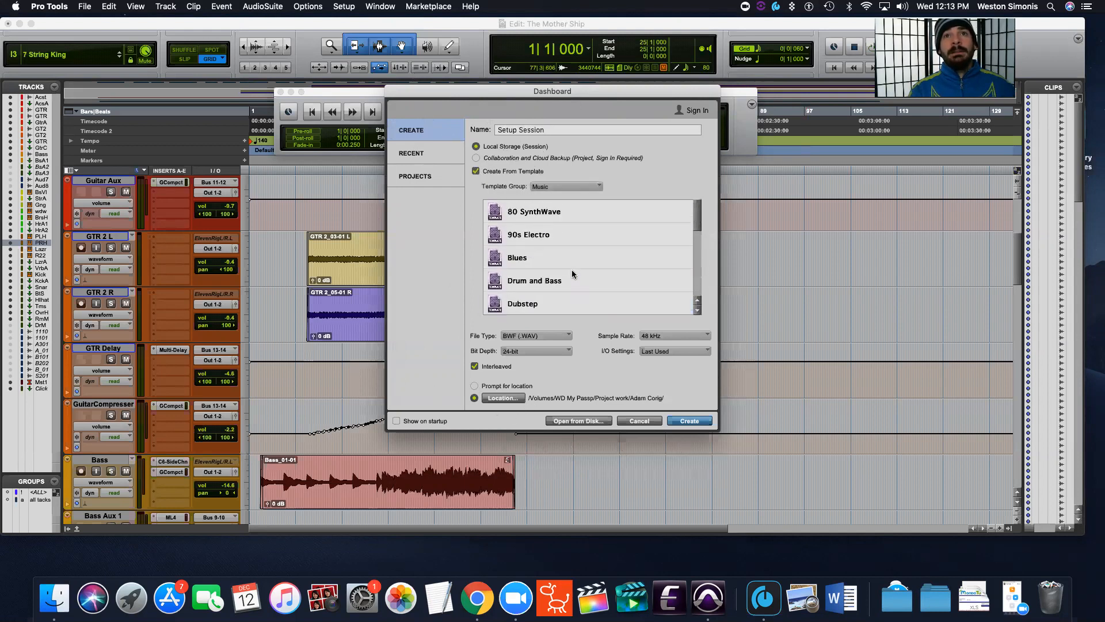
{"action": "left_click", "coordinate": [475, 171]}
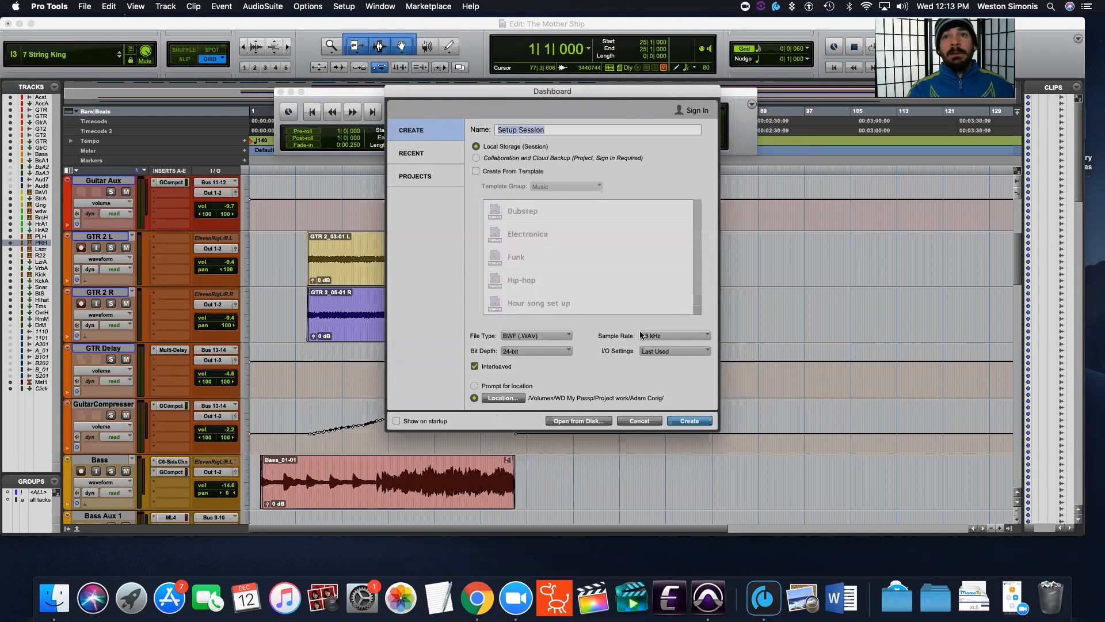
Select a 48 kHz sample rate and 24-bit depth for the new session.
{"action": "left_click", "coordinate": [664, 338]}
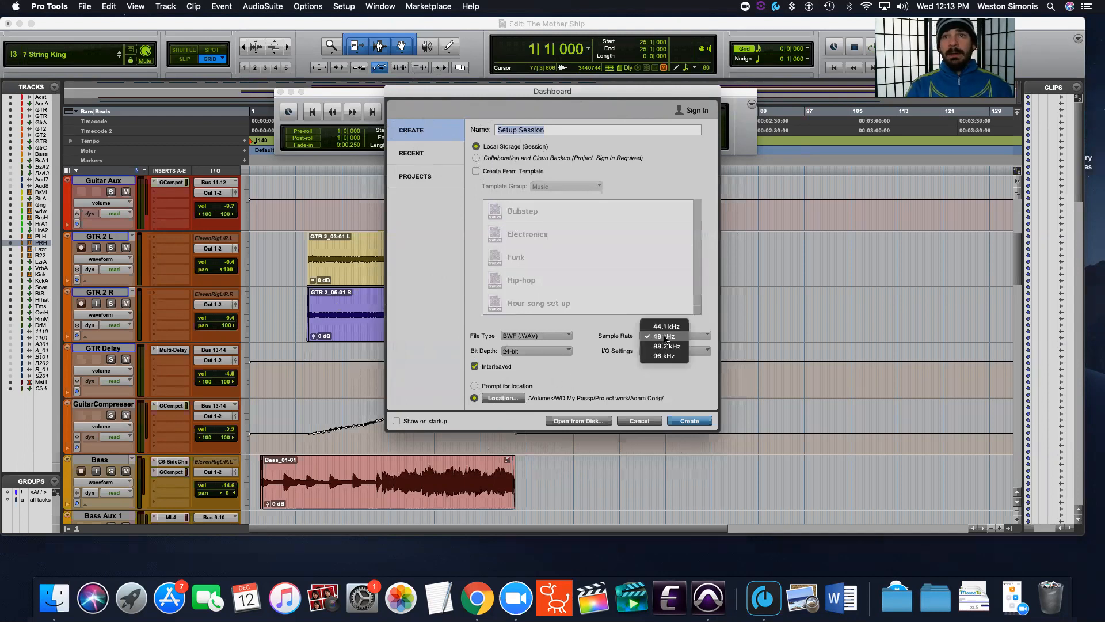
{"action": "left_click", "coordinate": [665, 338]}
{"action": "left_click", "coordinate": [558, 351]}
{"action": "left_click", "coordinate": [557, 353]}
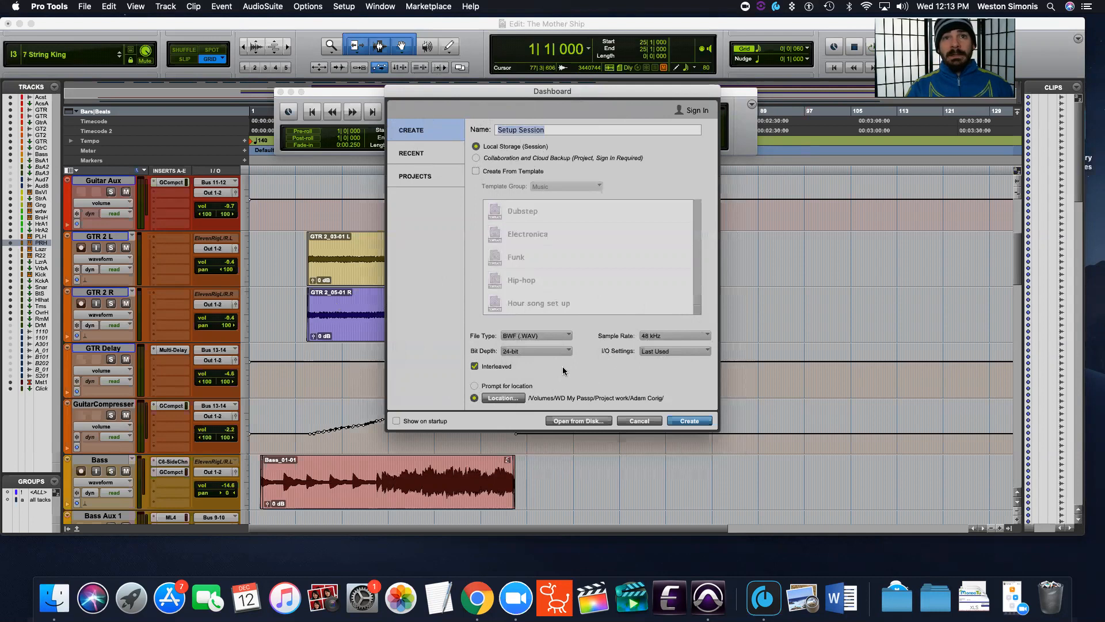
Set the session location to the New project folder in Project work and create the session without saving changes to The Mother Ship.
{"action": "left_click", "coordinate": [498, 399]}
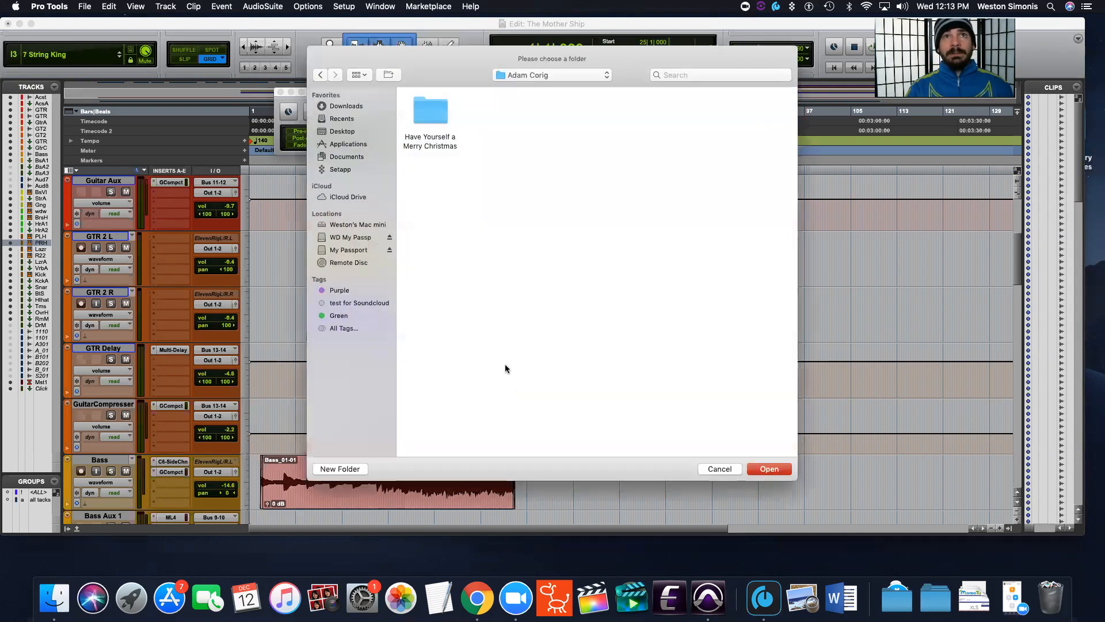
{"action": "left_click", "coordinate": [576, 75]}
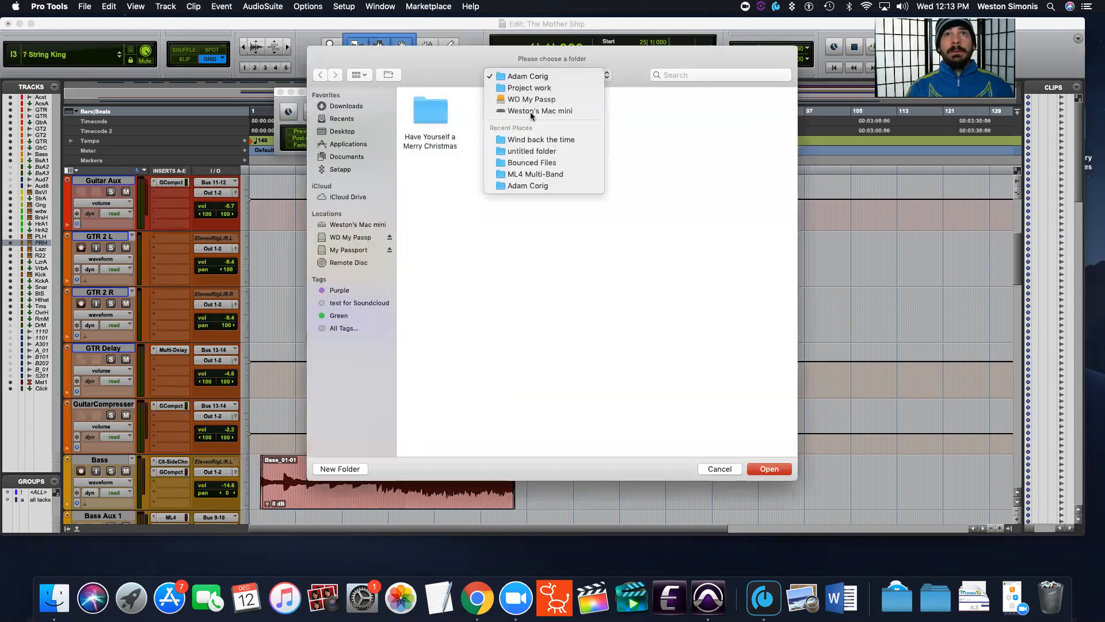
{"action": "left_click", "coordinate": [543, 88]}
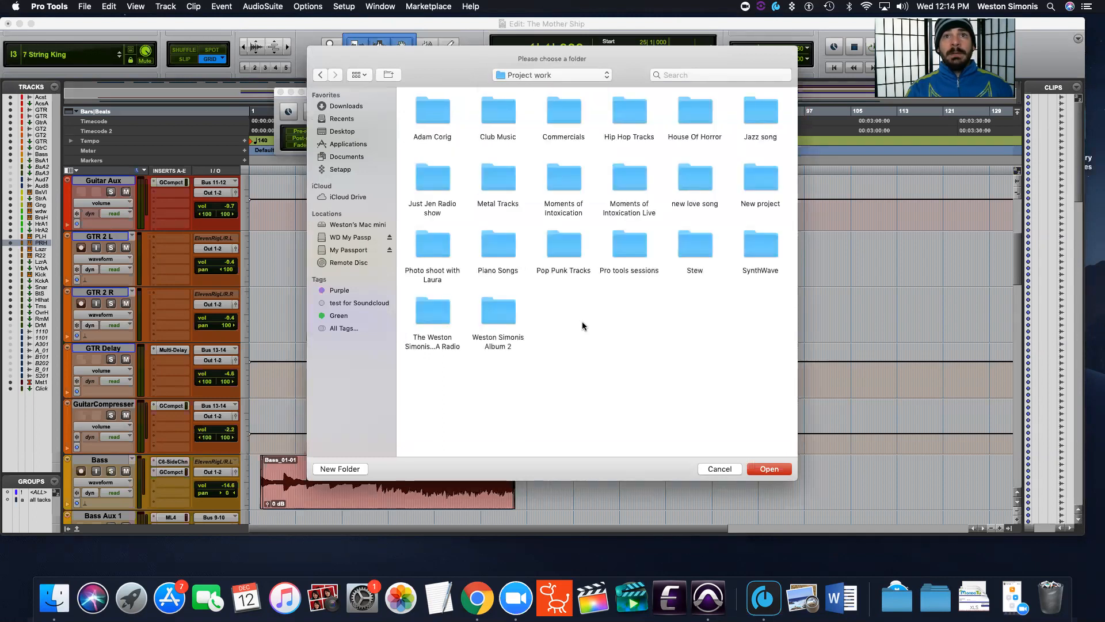
{"action": "left_click", "coordinate": [765, 174]}
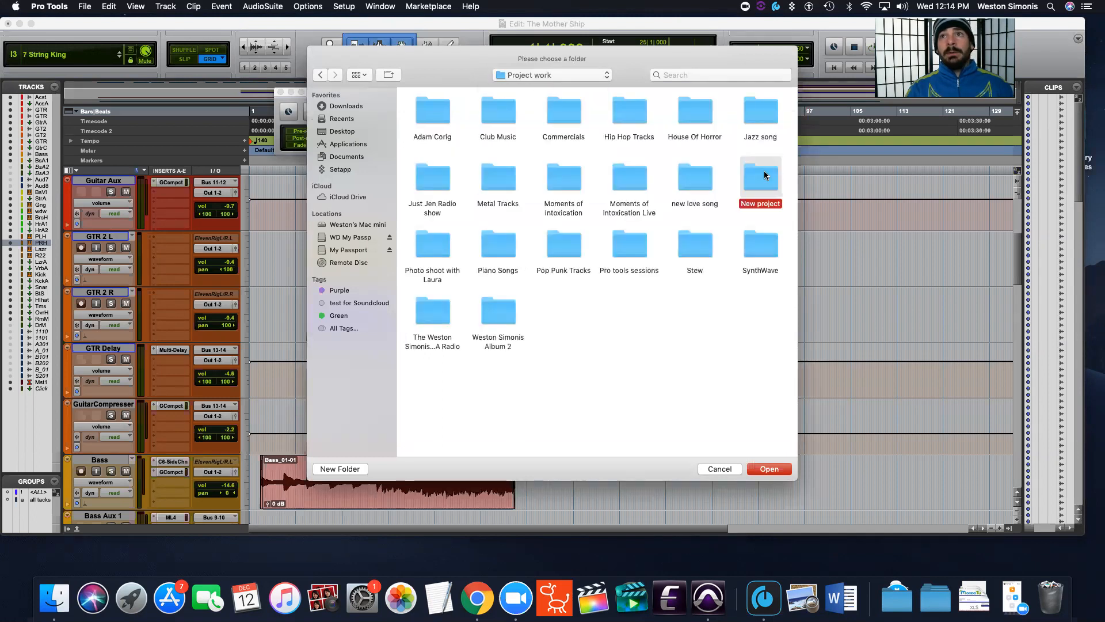
{"action": "left_click", "coordinate": [778, 469]}
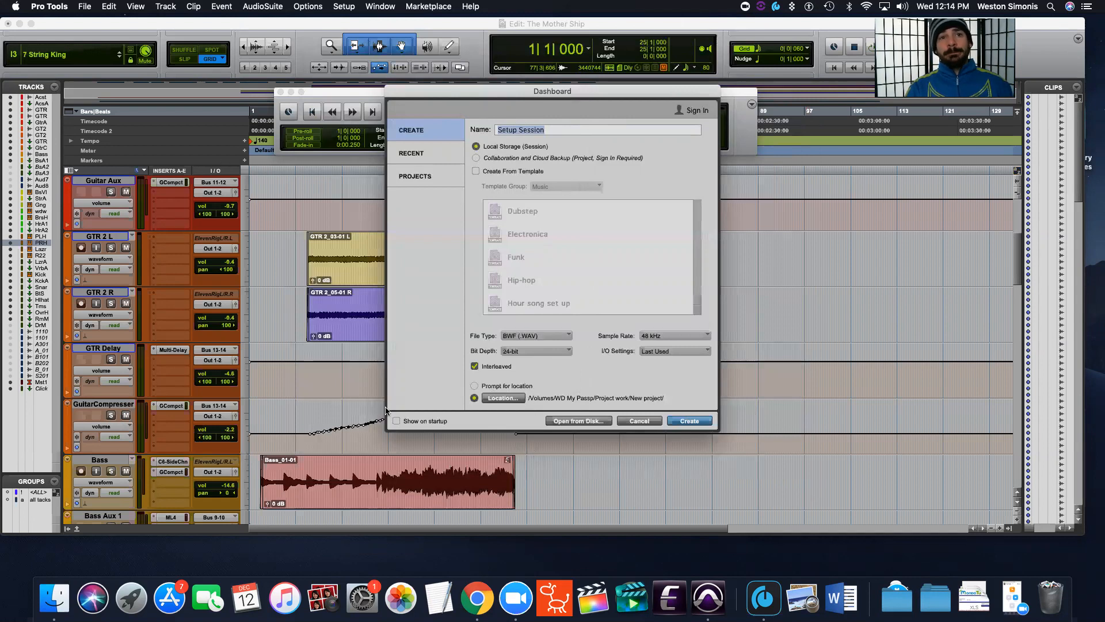
{"action": "left_click", "coordinate": [690, 421]}
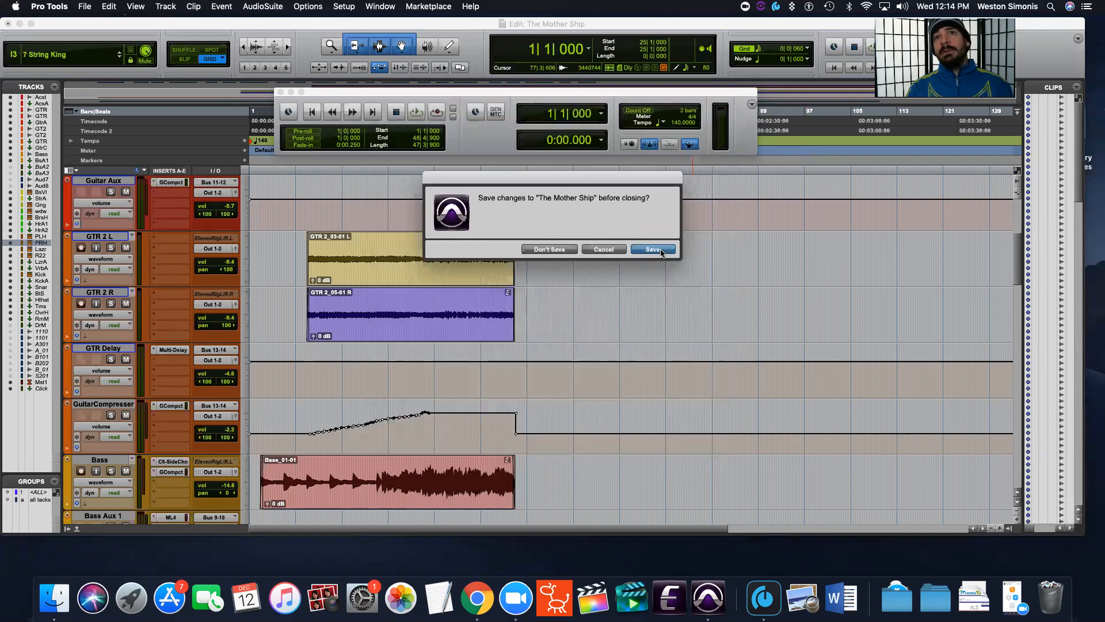
{"action": "left_click", "coordinate": [551, 249]}
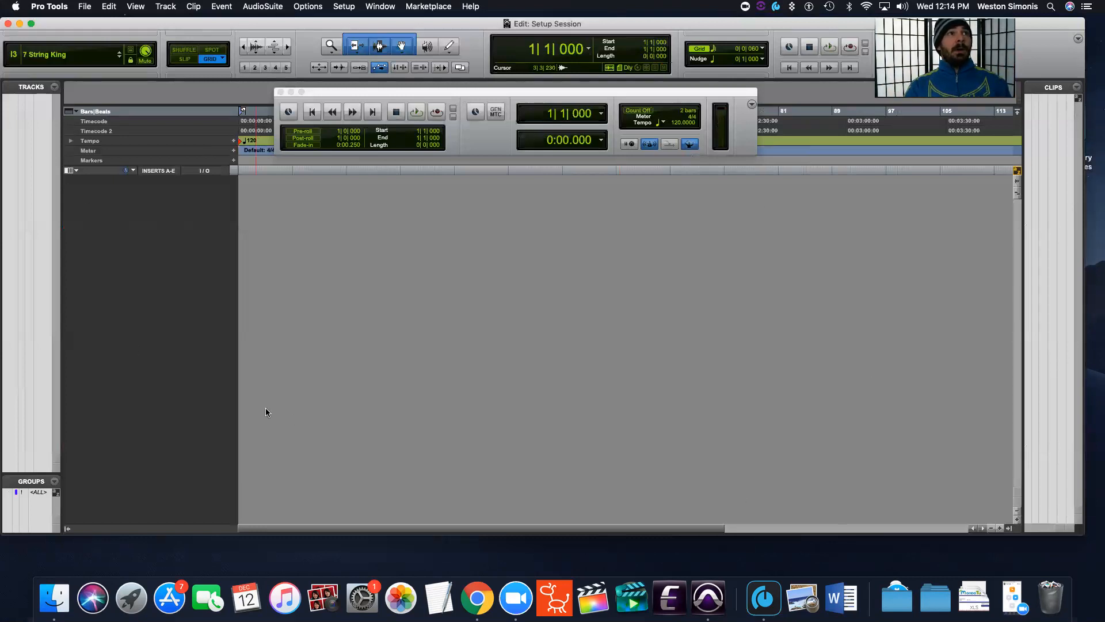
Switch back and forth between the Mix and Edit windows, ending on Edit, and shift the floating Transport window slightly.
{"action": "key", "text": "super+equal"}
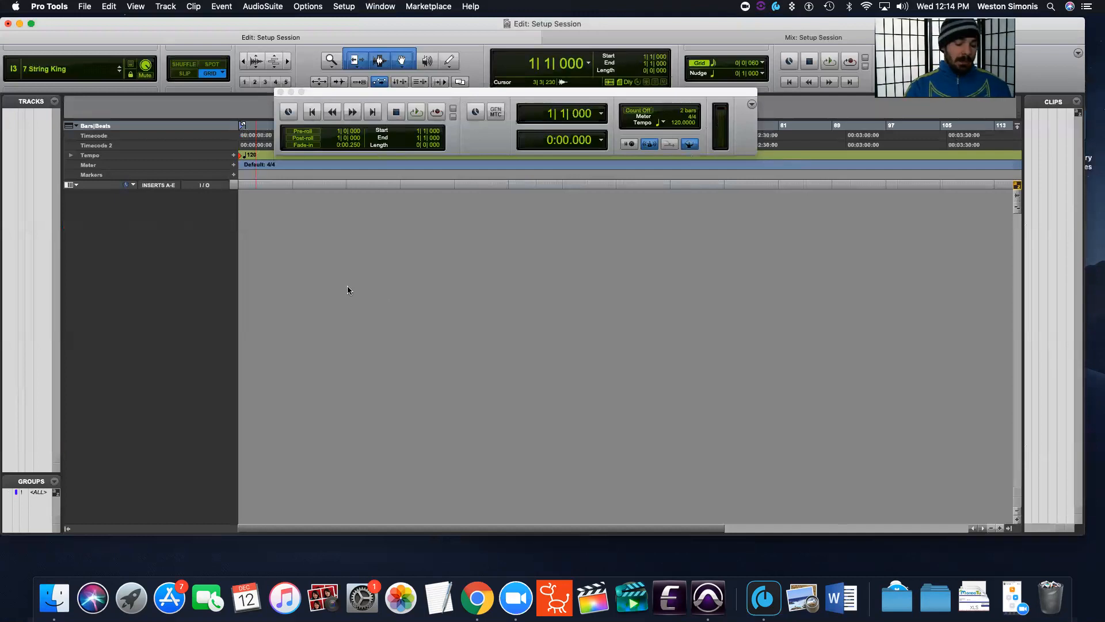
{"action": "key", "text": "super+equal"}
{"action": "key", "text": "super+equal"}
{"action": "key", "text": "super+equal"}
{"action": "key", "text": "super+equal"}
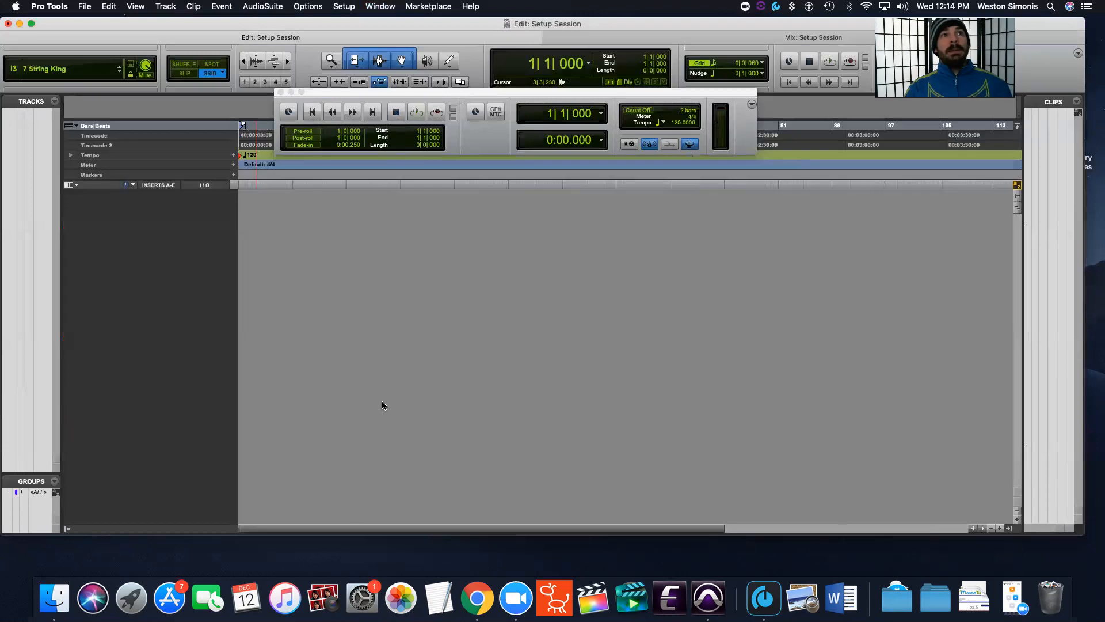
{"action": "key", "text": "super+equal"}
{"action": "key", "text": "super+equal"}
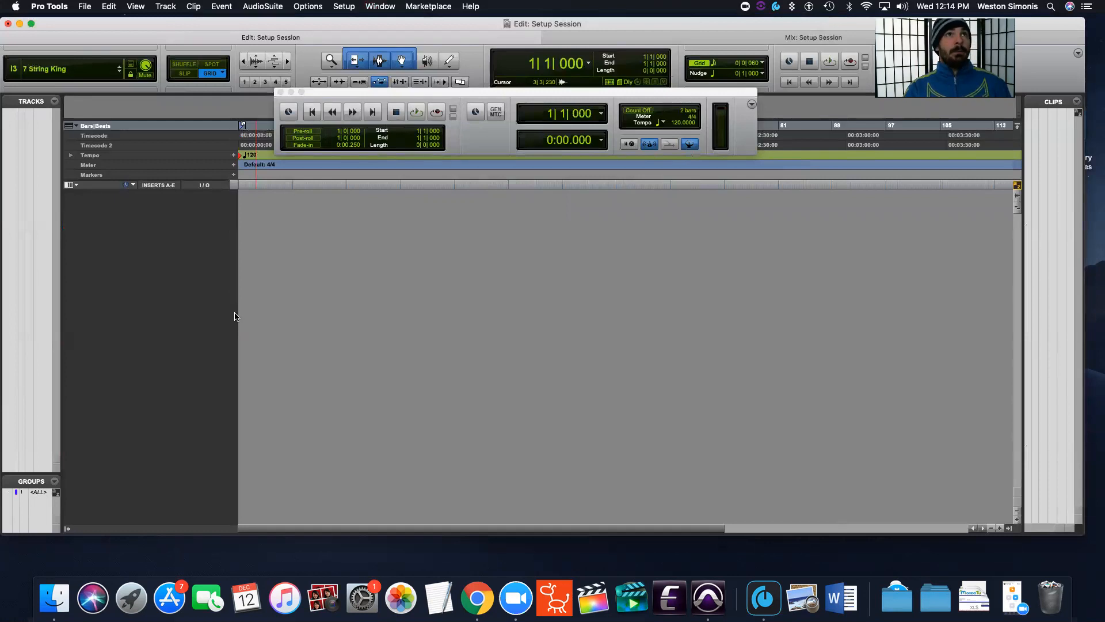
{"action": "key", "text": "super+equal"}
{"action": "key", "text": "super+equal"}
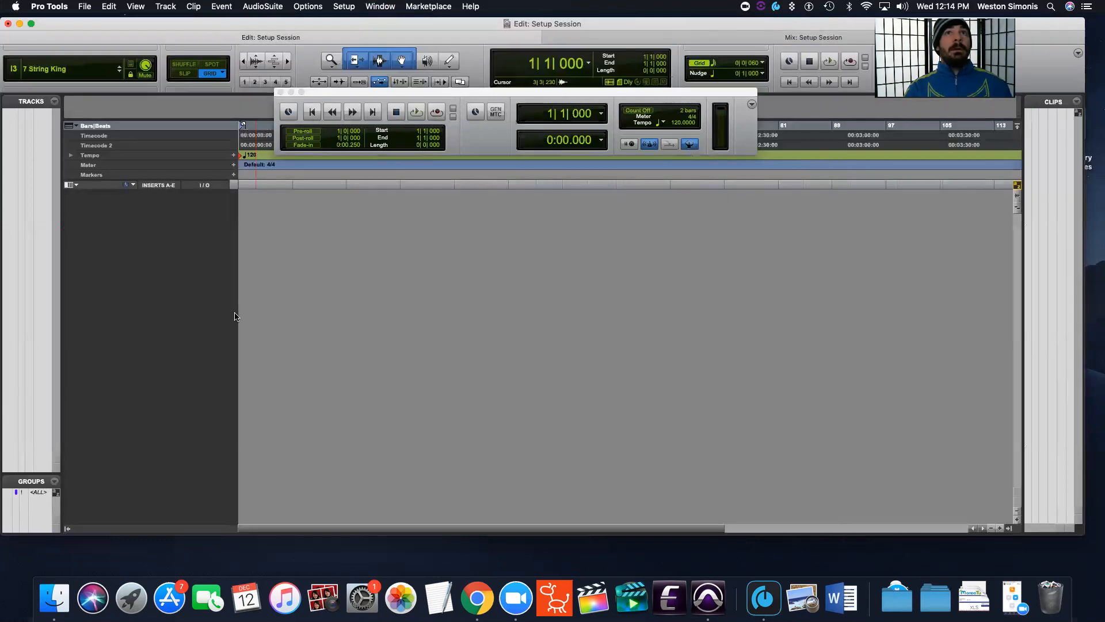
{"action": "left_click_drag", "start_coordinate": [368, 94], "coordinate": [417, 102]}
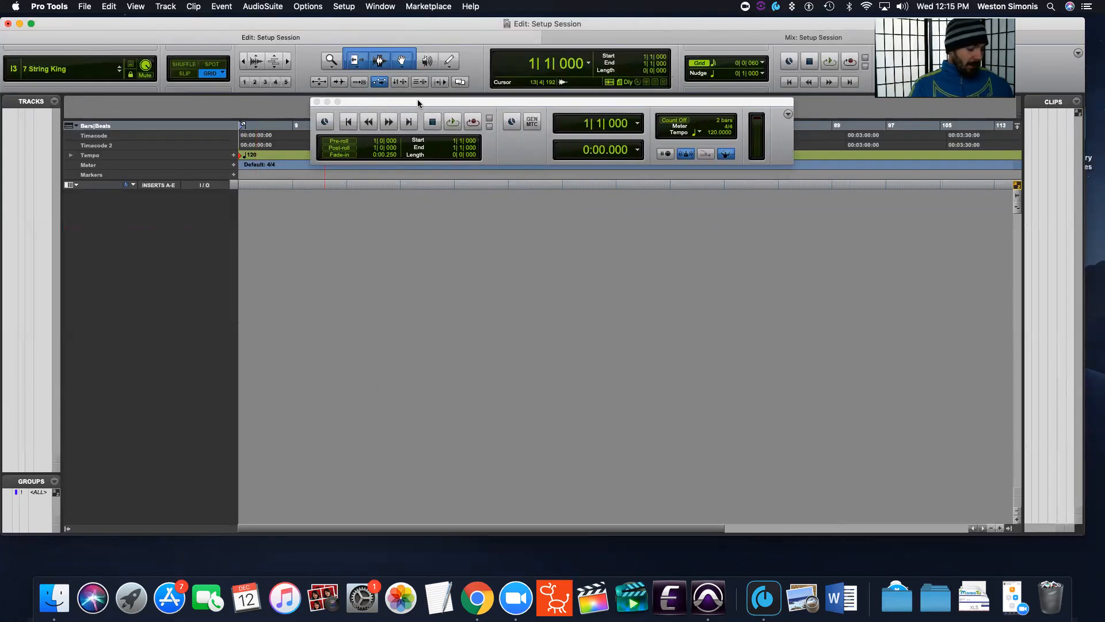
{"action": "key", "text": "super+shift+n"}
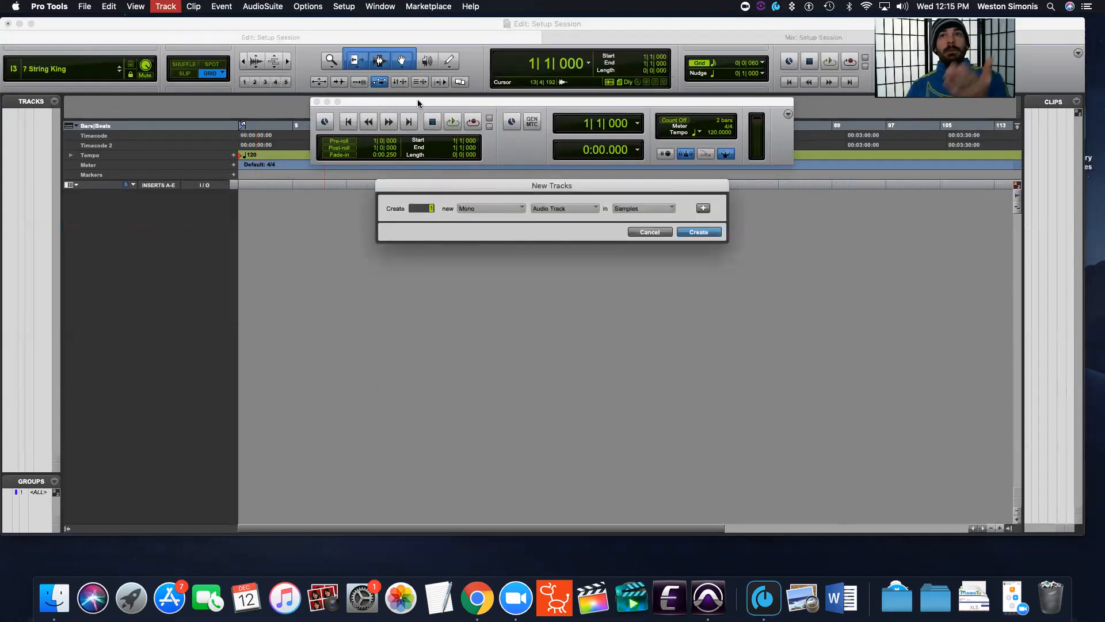
{"action": "left_click_drag", "start_coordinate": [505, 192], "coordinate": [441, 189]}
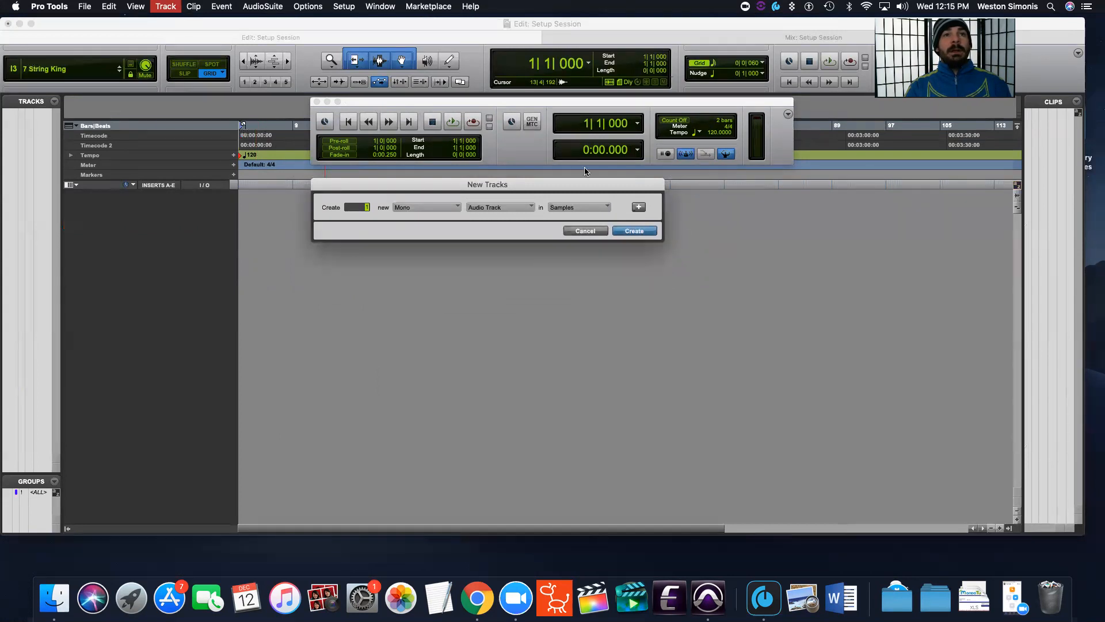
{"action": "left_click", "coordinate": [585, 231]}
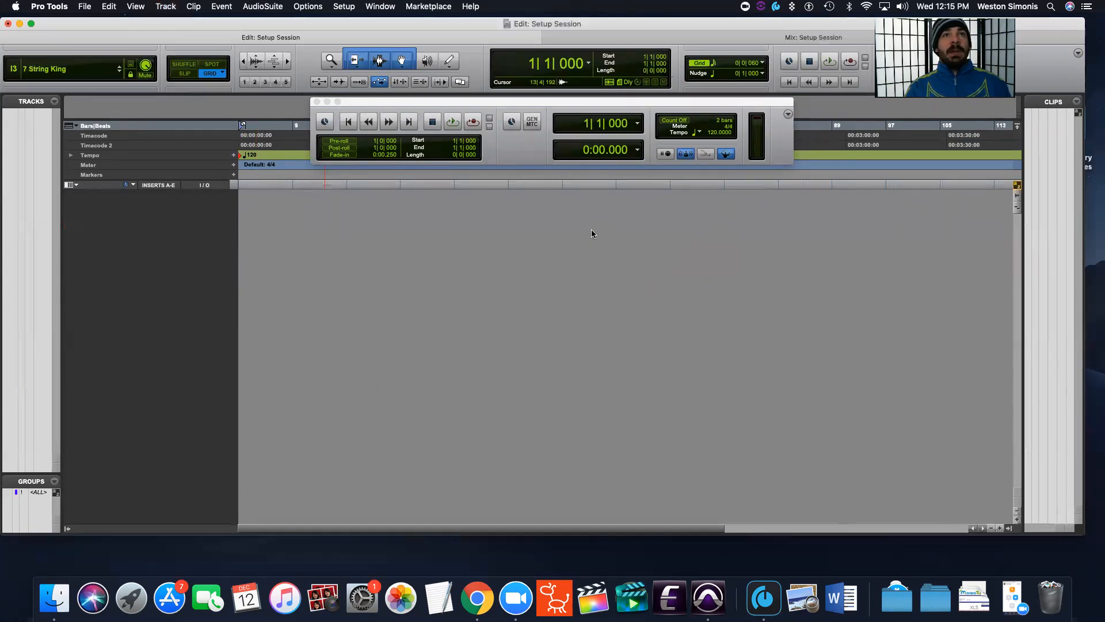
Start adding new tracks with four entries and set the first entry to 4 mono audio tracks.
{"action": "left_click", "coordinate": [85, 6]}
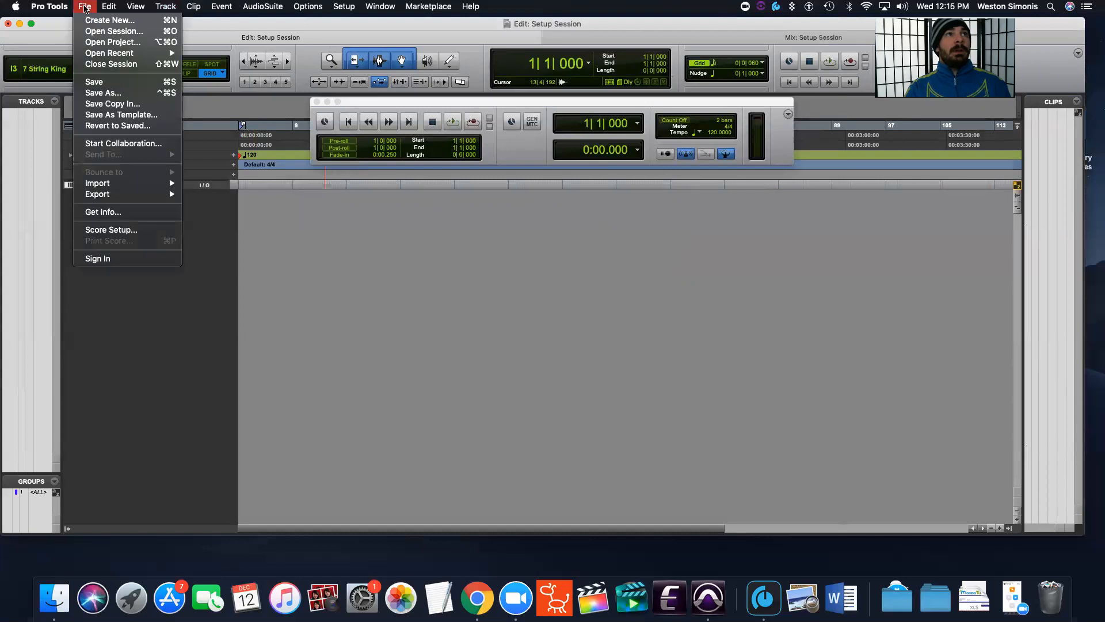
{"action": "mouse_move", "coordinate": [166, 7]}
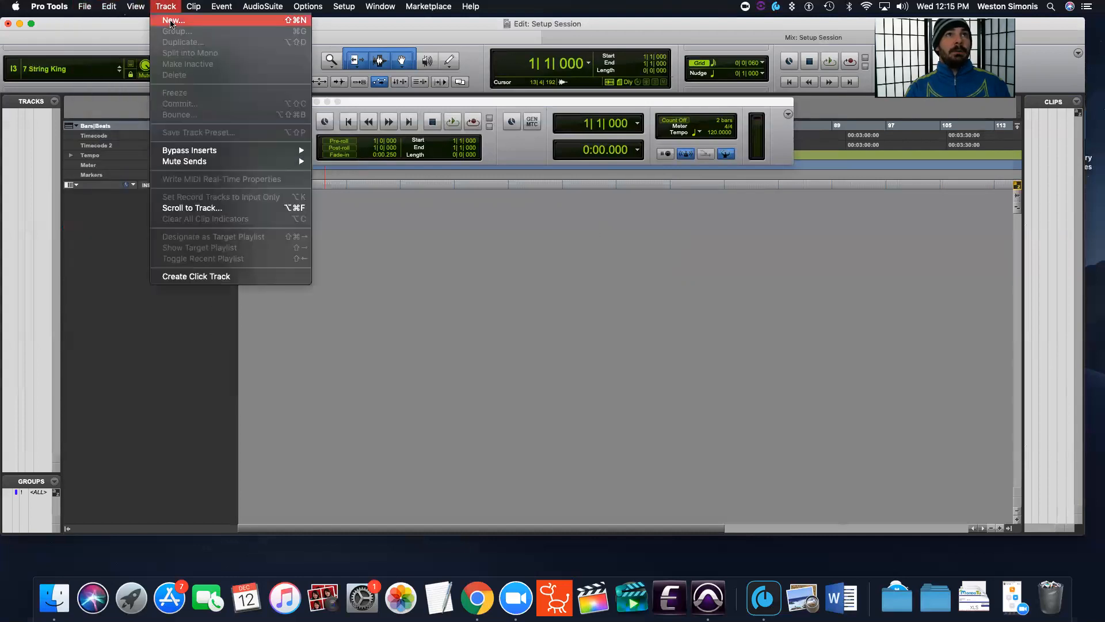
{"action": "left_click", "coordinate": [170, 21]}
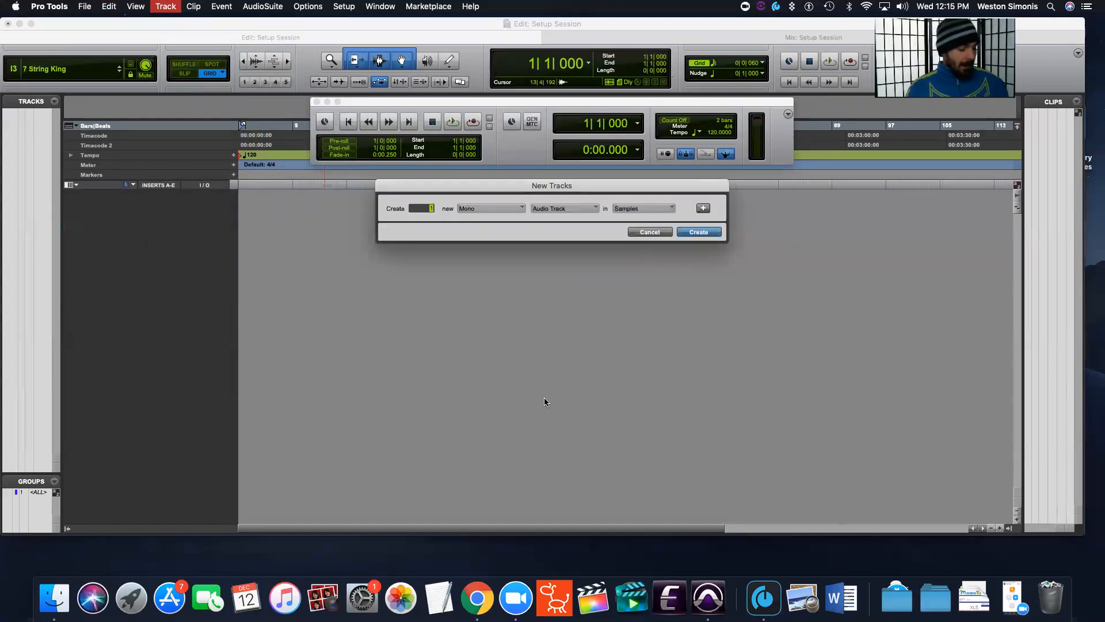
{"action": "key", "text": "super+shift+Down"}
{"action": "key", "text": "super+shift+Down"}
{"action": "key", "text": "super+shift+Down"}
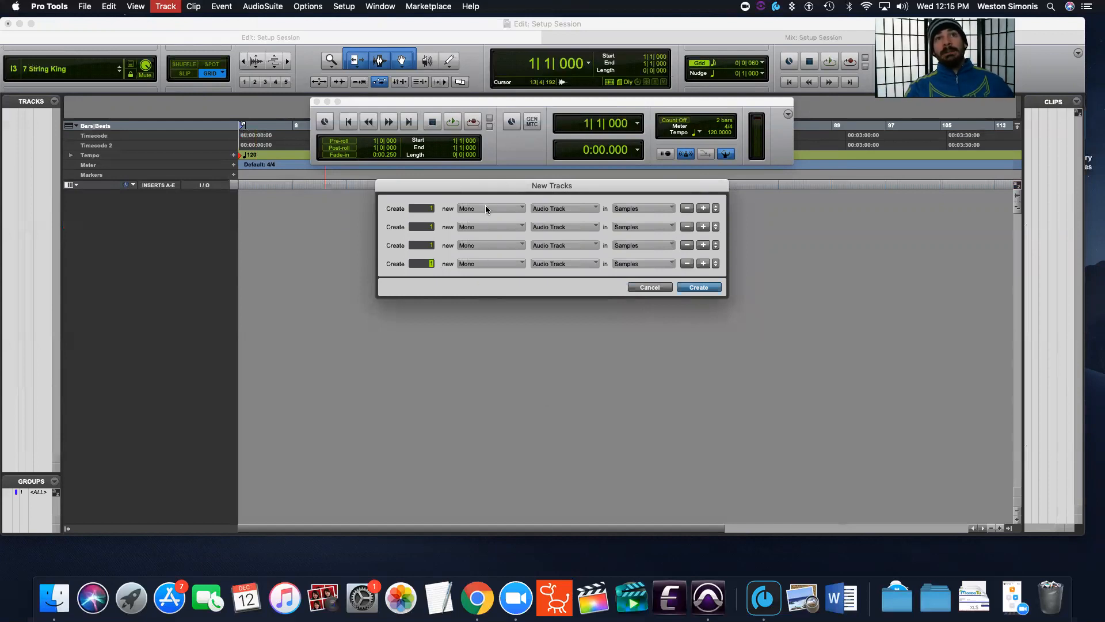
{"action": "left_click", "coordinate": [429, 208]}
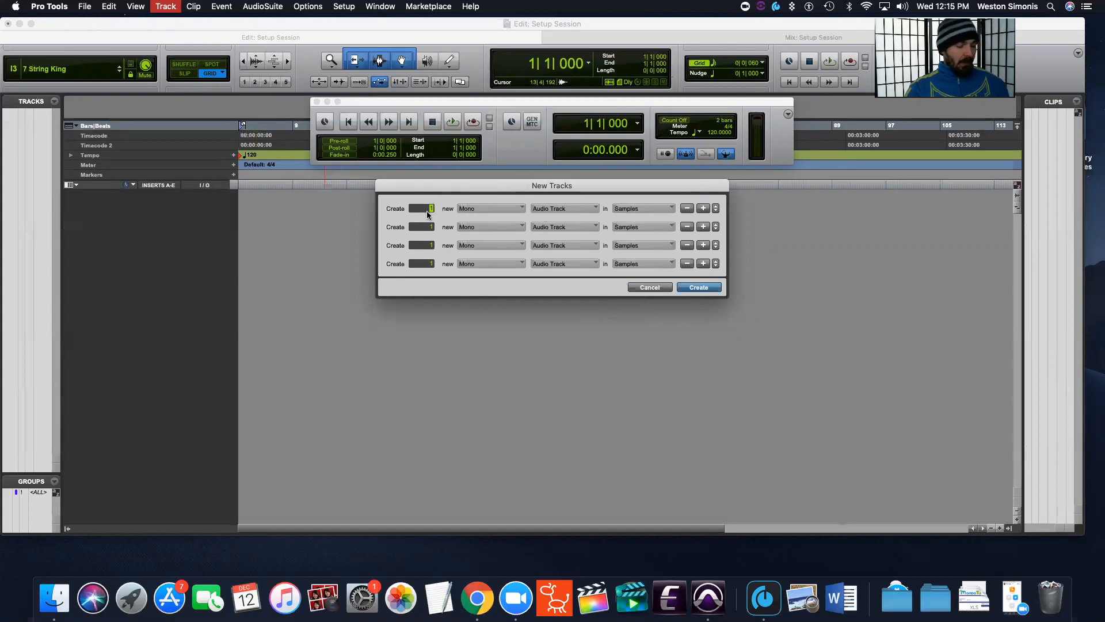
{"action": "type", "text": "4"}
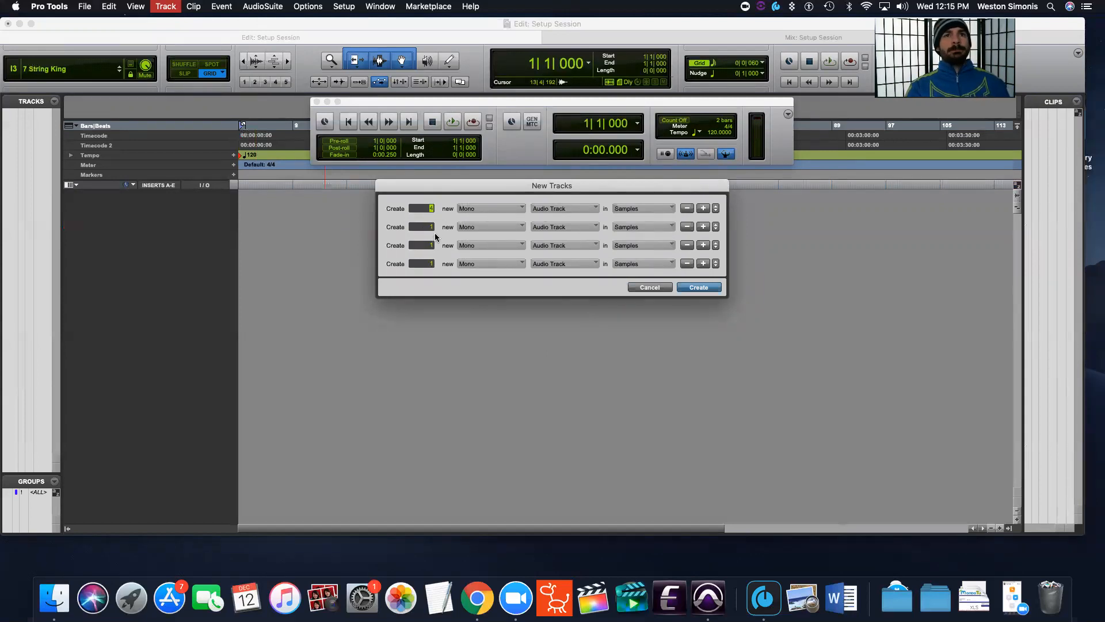
Set the second new-track entry to one stereo instrument track.
{"action": "left_click", "coordinate": [482, 229]}
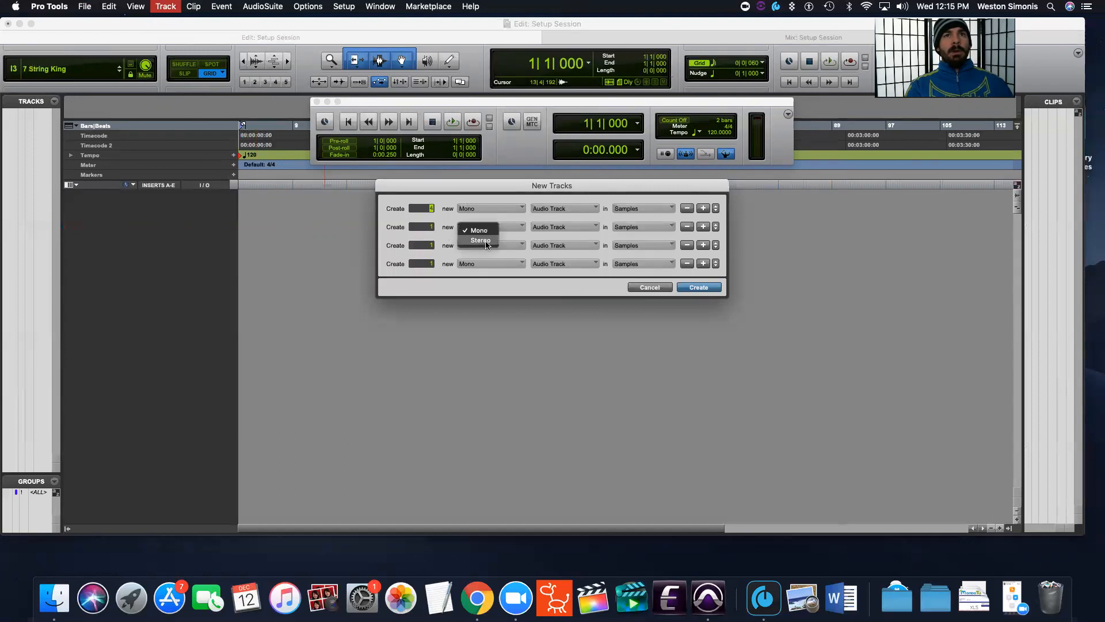
{"action": "left_click", "coordinate": [488, 240]}
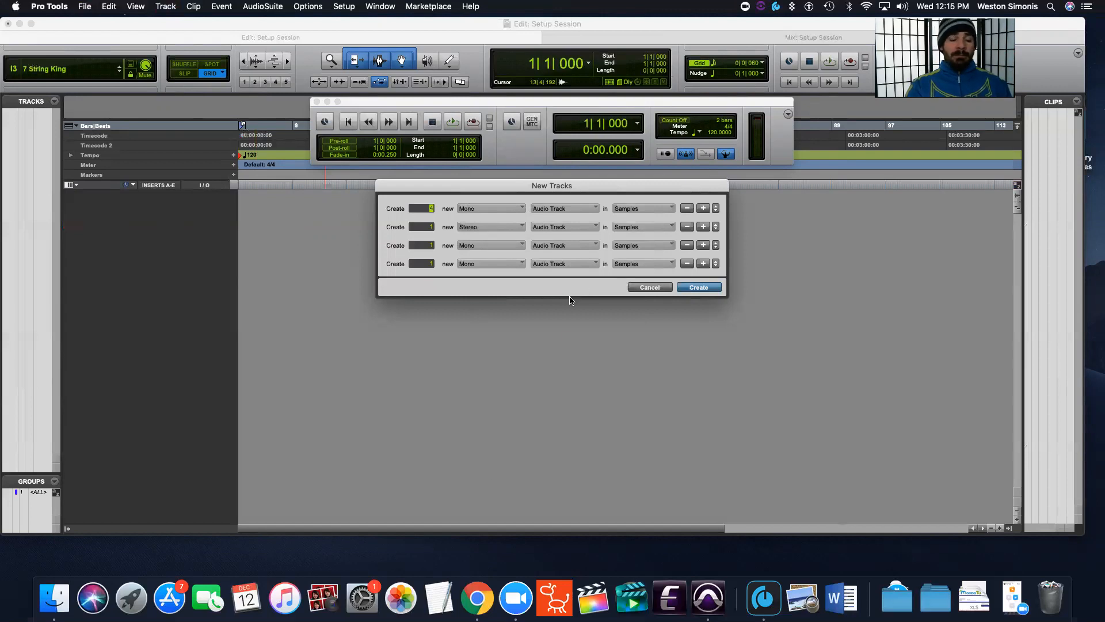
{"action": "left_click", "coordinate": [574, 227]}
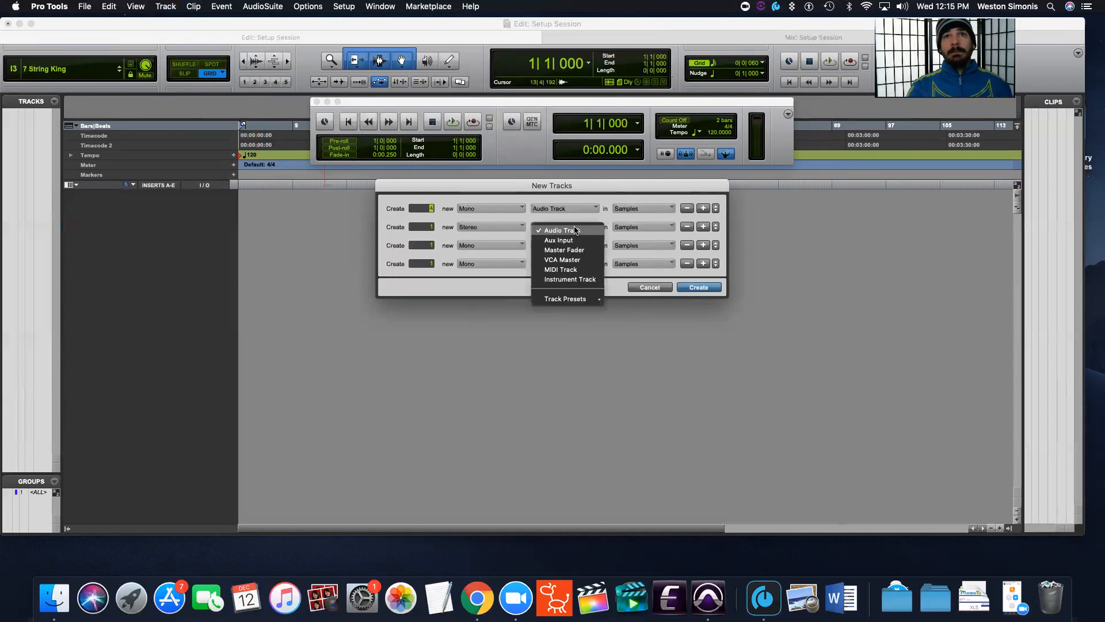
{"action": "left_click", "coordinate": [568, 280]}
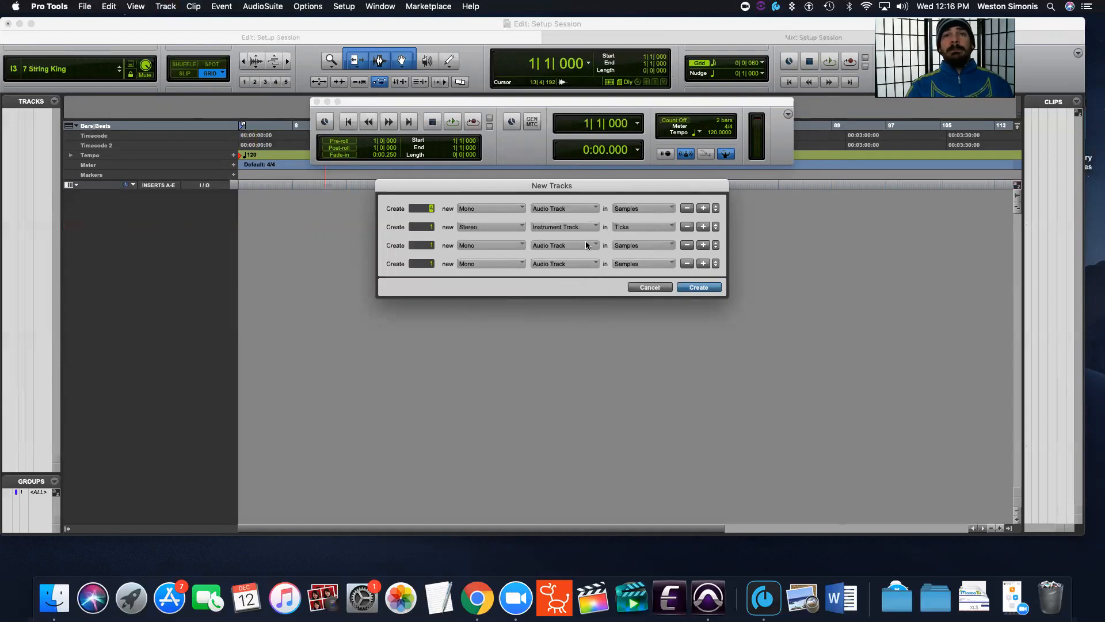
Set the third new-track entry to a stereo Aux Input.
{"action": "left_click", "coordinate": [485, 244]}
{"action": "left_click", "coordinate": [482, 258]}
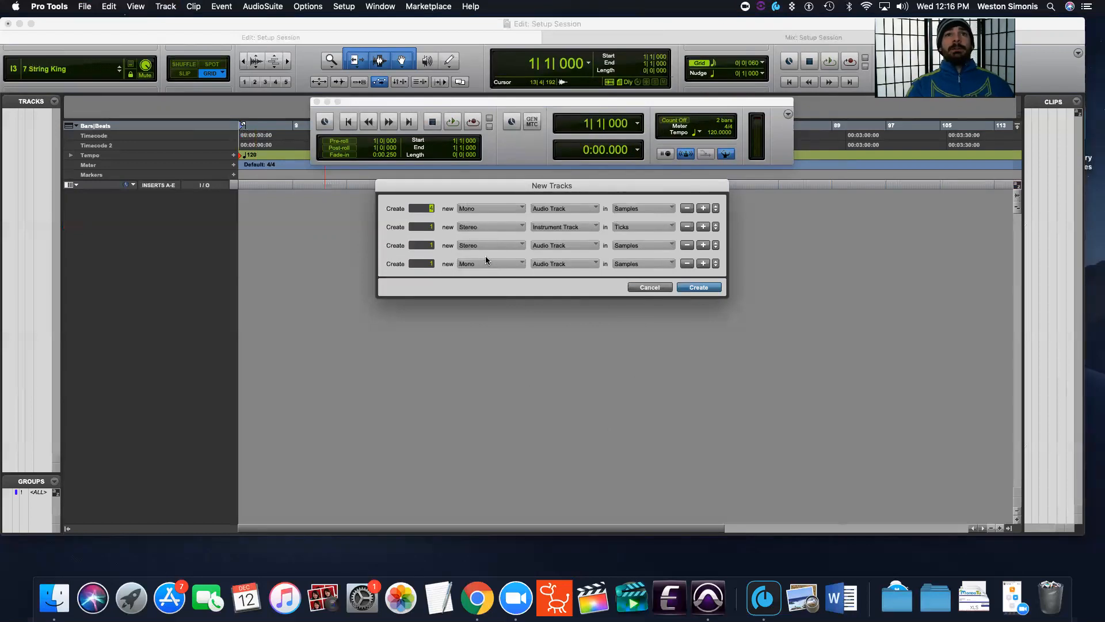
{"action": "left_click", "coordinate": [559, 246]}
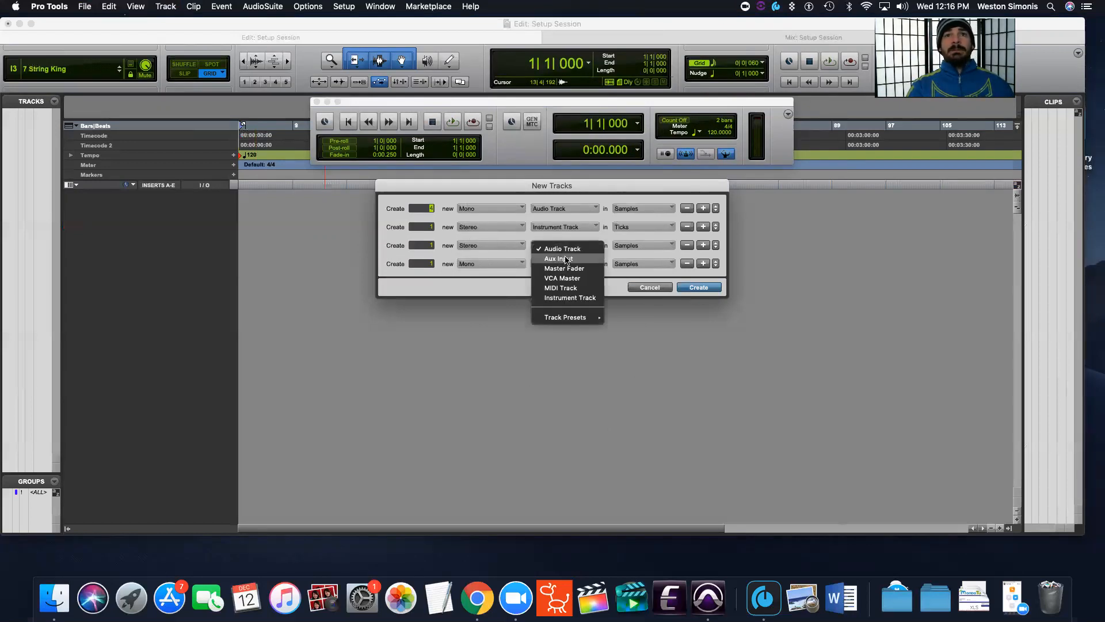
{"action": "left_click", "coordinate": [566, 260]}
Set the number of new instrument tracks to 4 and the number of aux inputs to 8.
{"action": "left_click", "coordinate": [431, 246]}
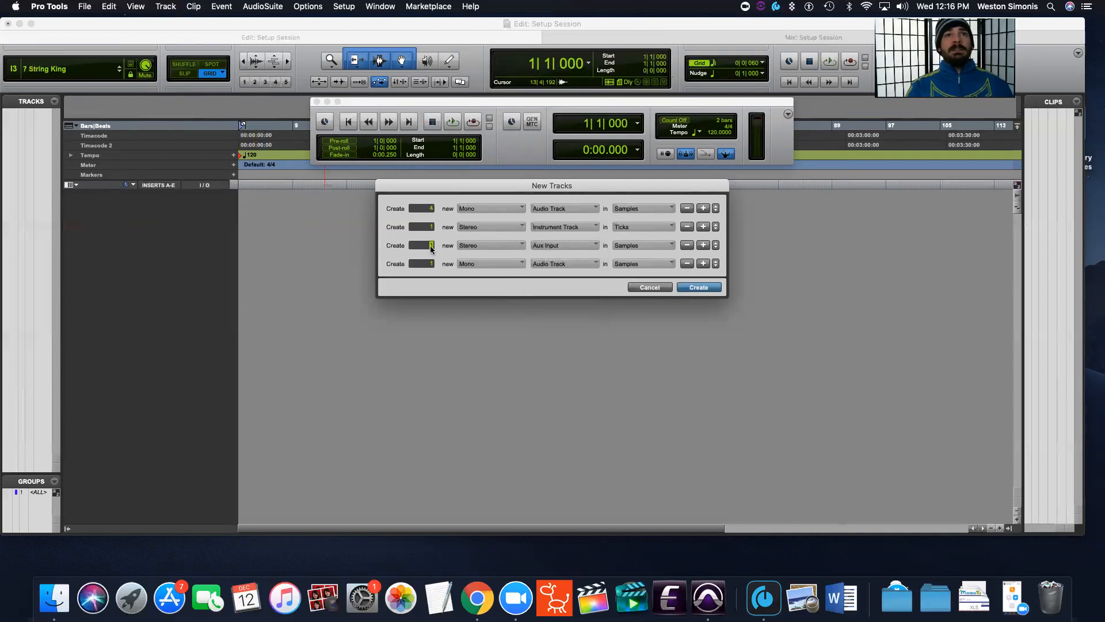
{"action": "left_click", "coordinate": [431, 227]}
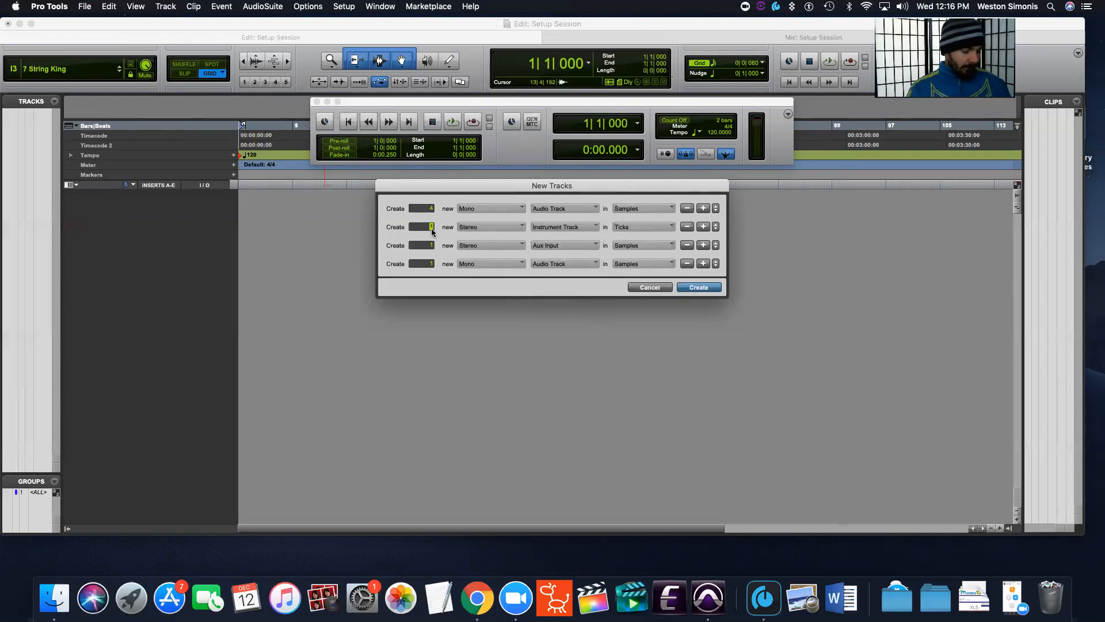
{"action": "left_click", "coordinate": [431, 246]}
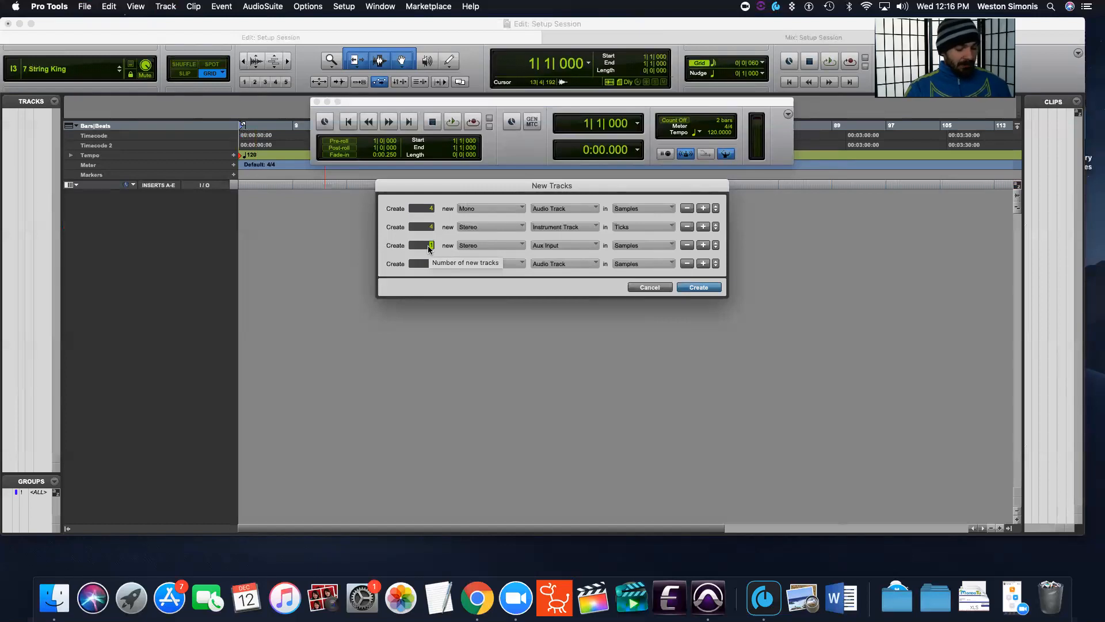
{"action": "type", "text": "8"}
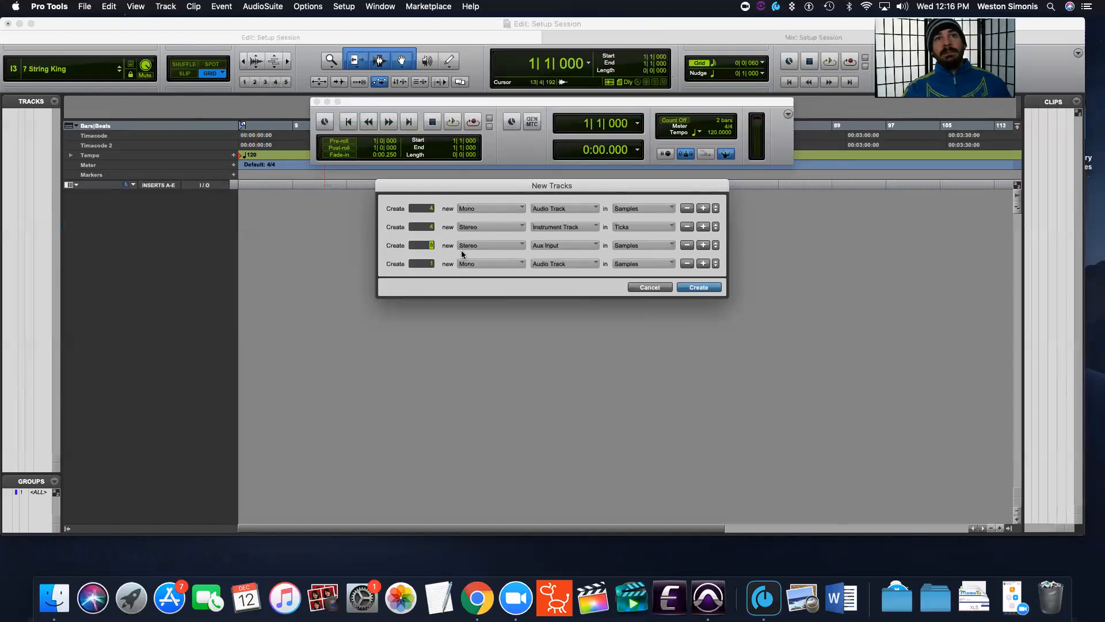
Set the fourth new-track entry to a stereo Master Fader.
{"action": "left_click", "coordinate": [478, 265]}
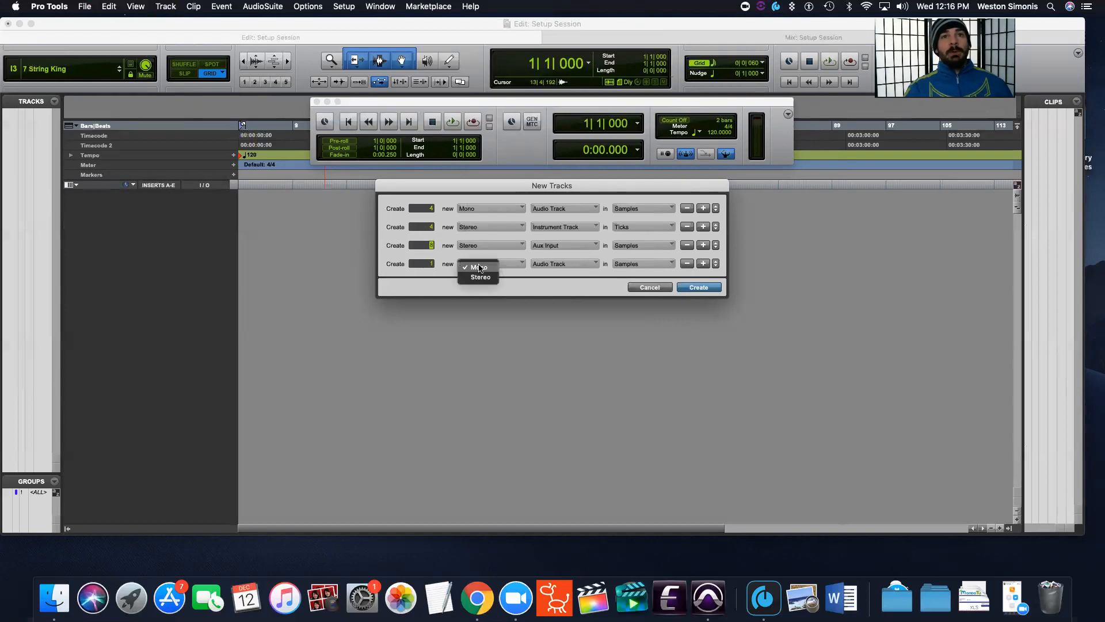
{"action": "left_click", "coordinate": [489, 278]}
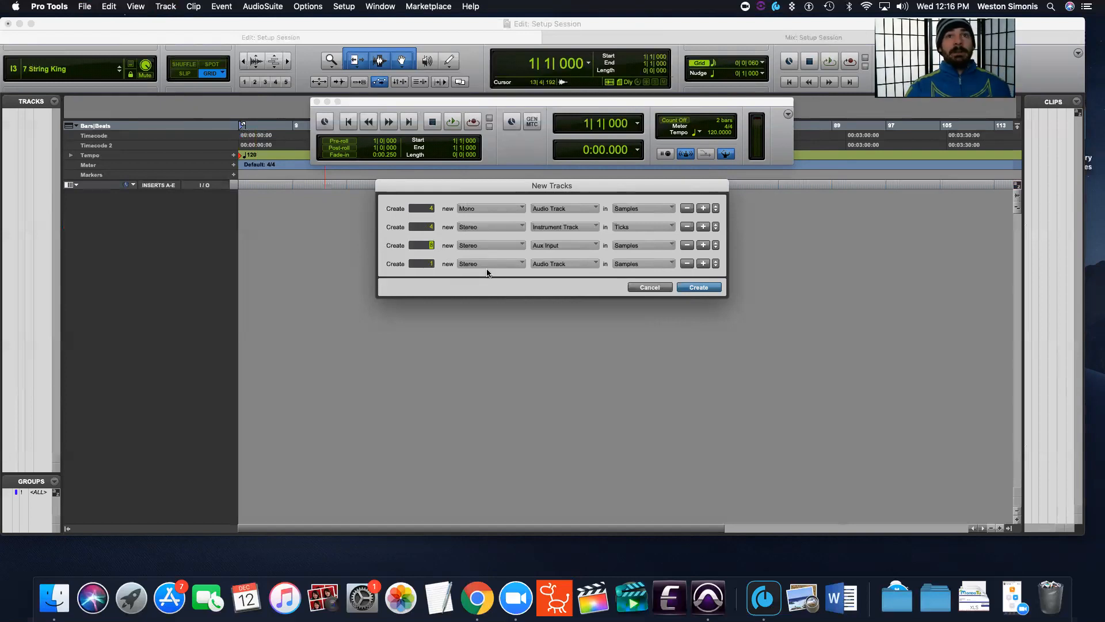
{"action": "left_click", "coordinate": [556, 266]}
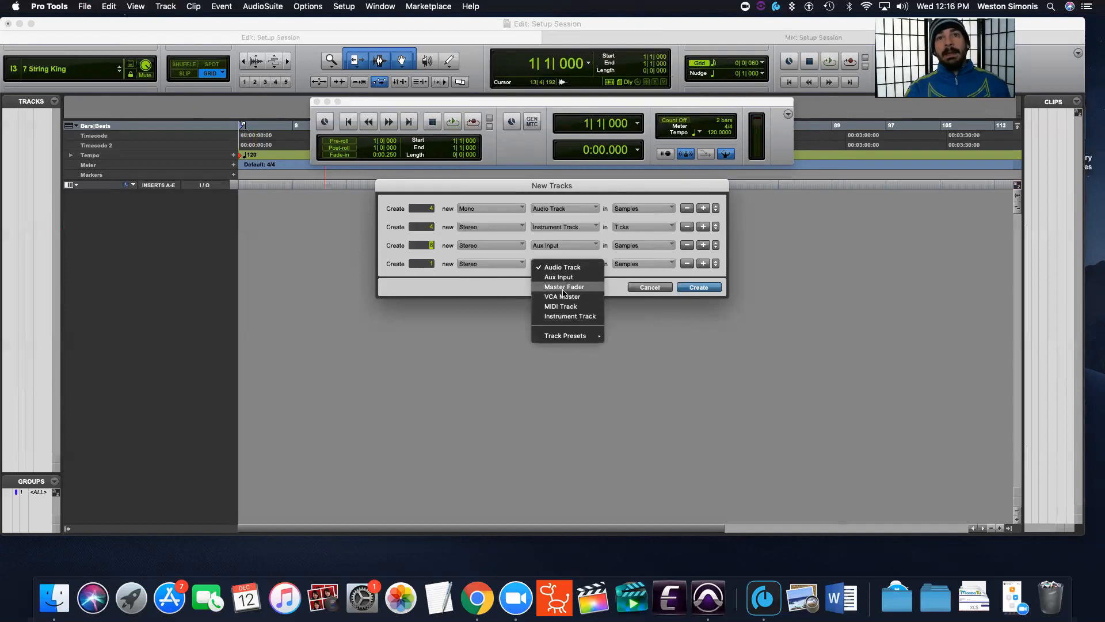
{"action": "left_click", "coordinate": [562, 287]}
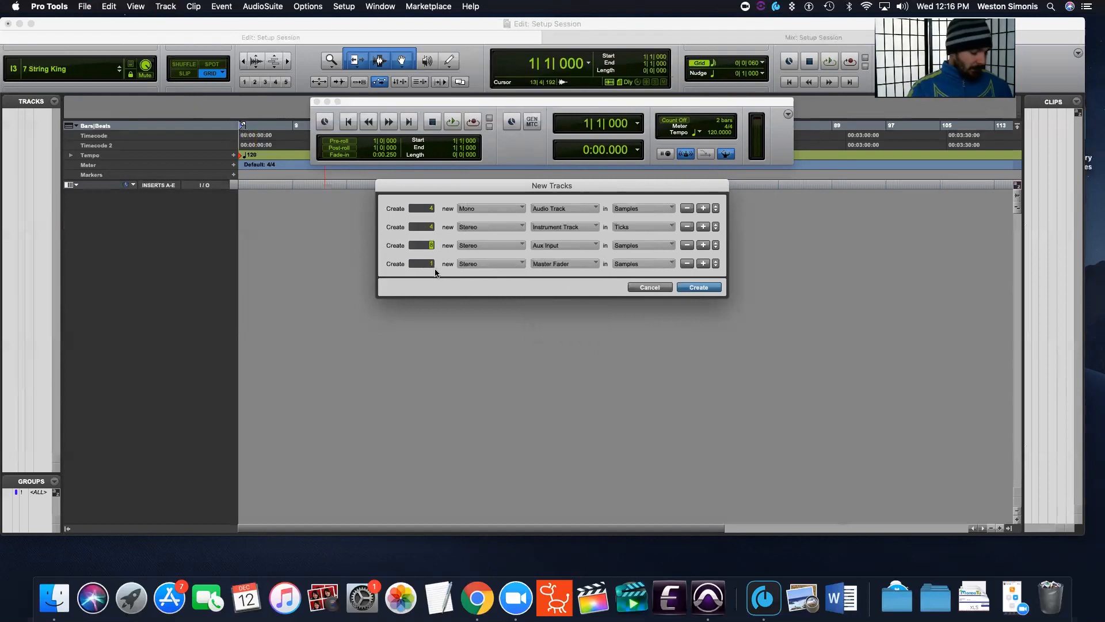
Add another new-track entry above the Master Fader and set it to 5 VCA Master tracks.
{"action": "key", "text": "super+shift+Down"}
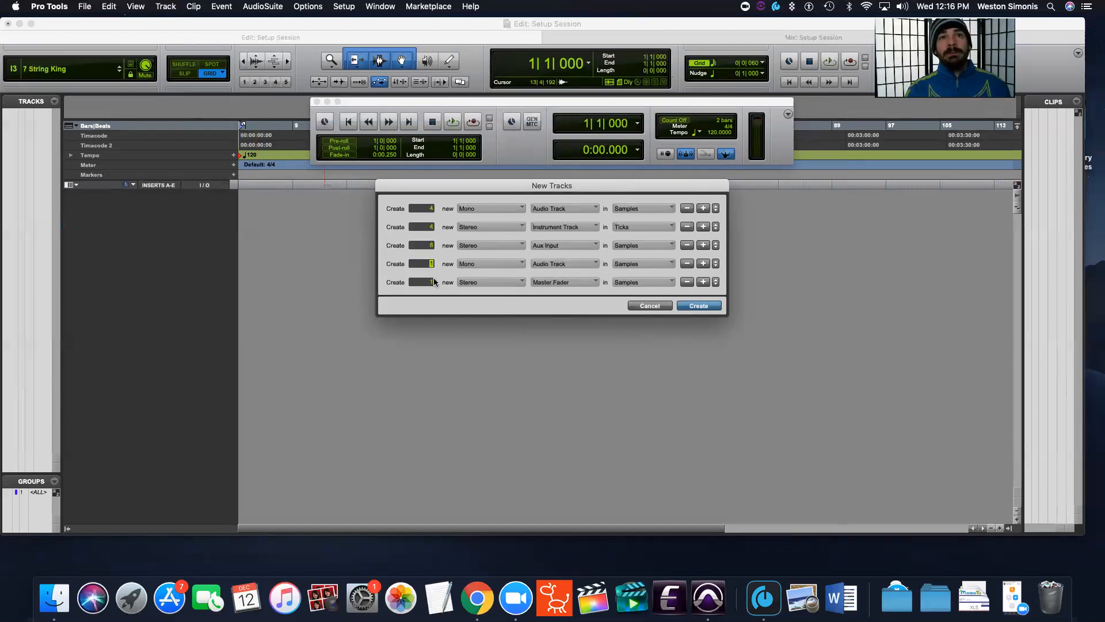
{"action": "left_click", "coordinate": [502, 279]}
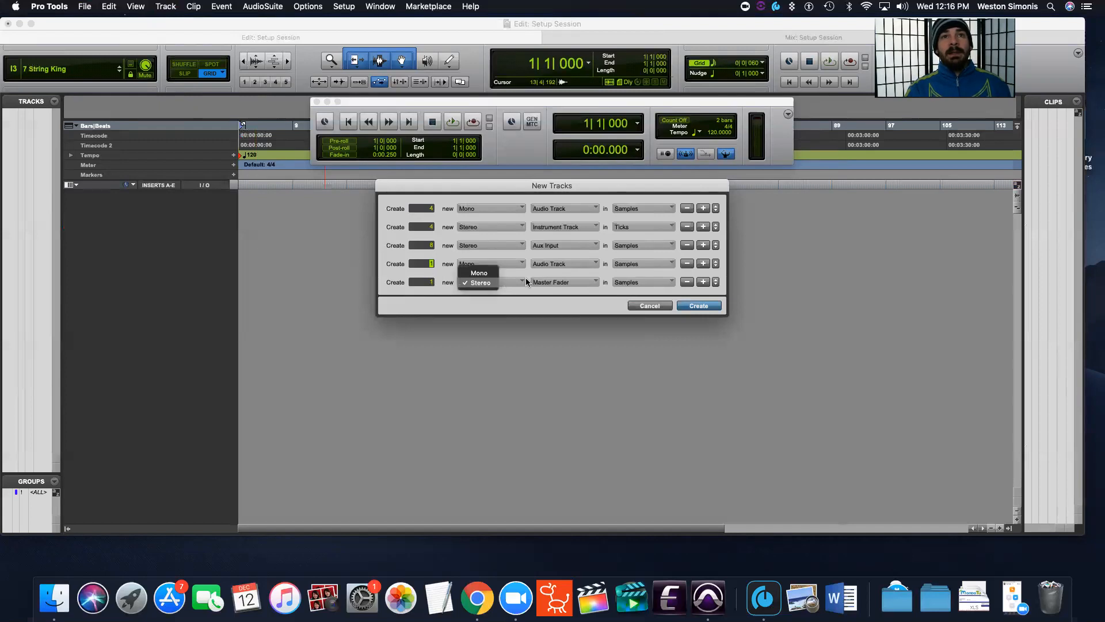
{"action": "left_click", "coordinate": [520, 267]}
{"action": "left_click", "coordinate": [520, 267]}
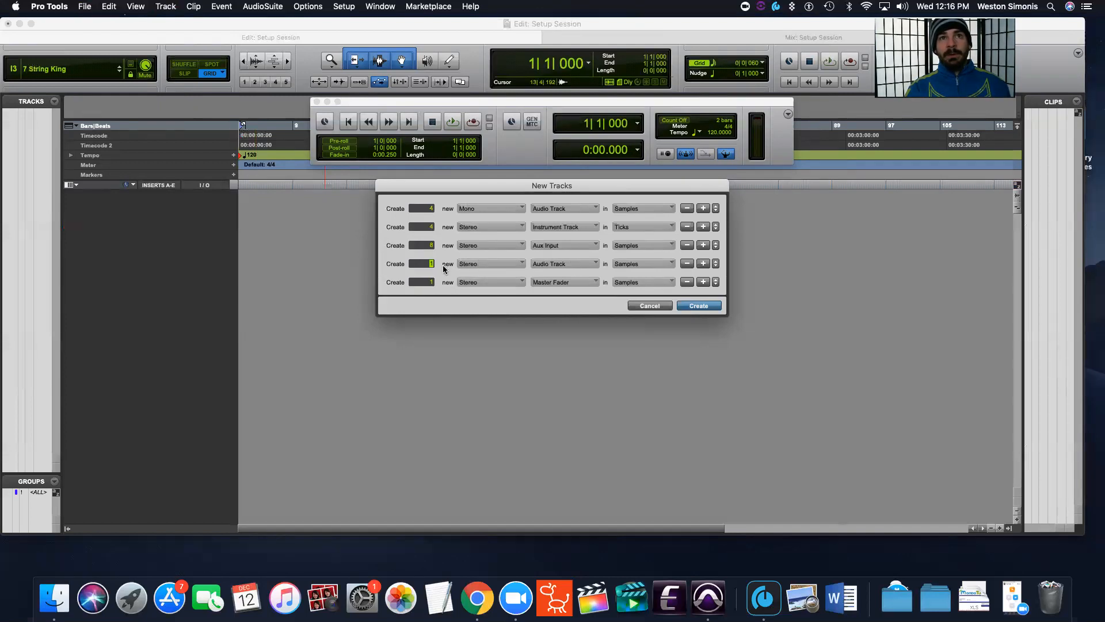
{"action": "left_click", "coordinate": [564, 263]}
{"action": "left_click", "coordinate": [562, 266]}
{"action": "left_click", "coordinate": [563, 265]}
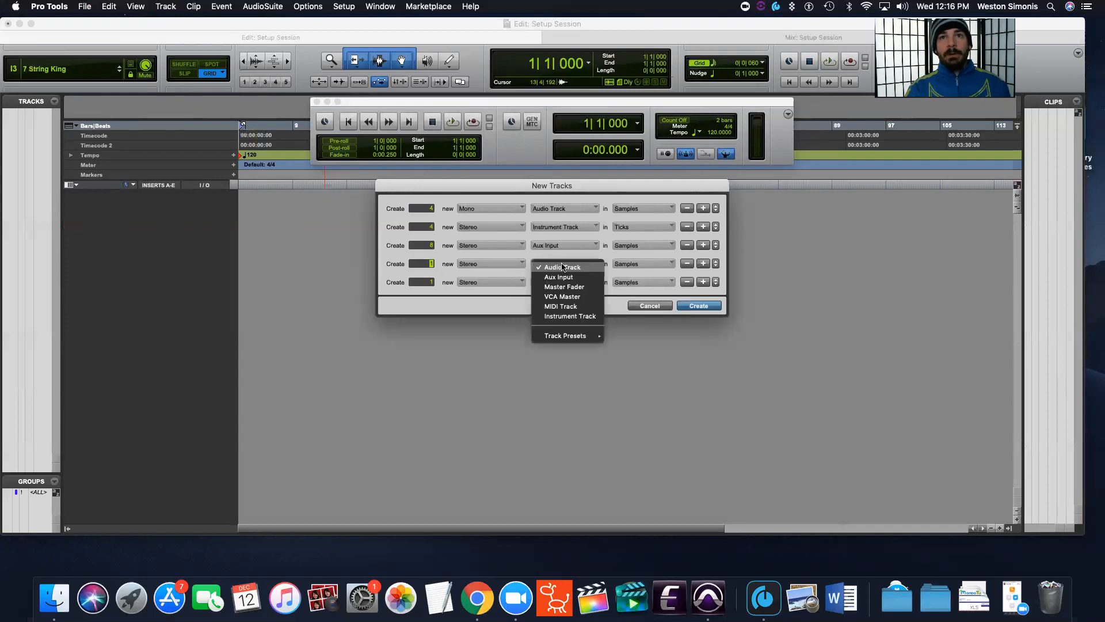
{"action": "left_click", "coordinate": [558, 297]}
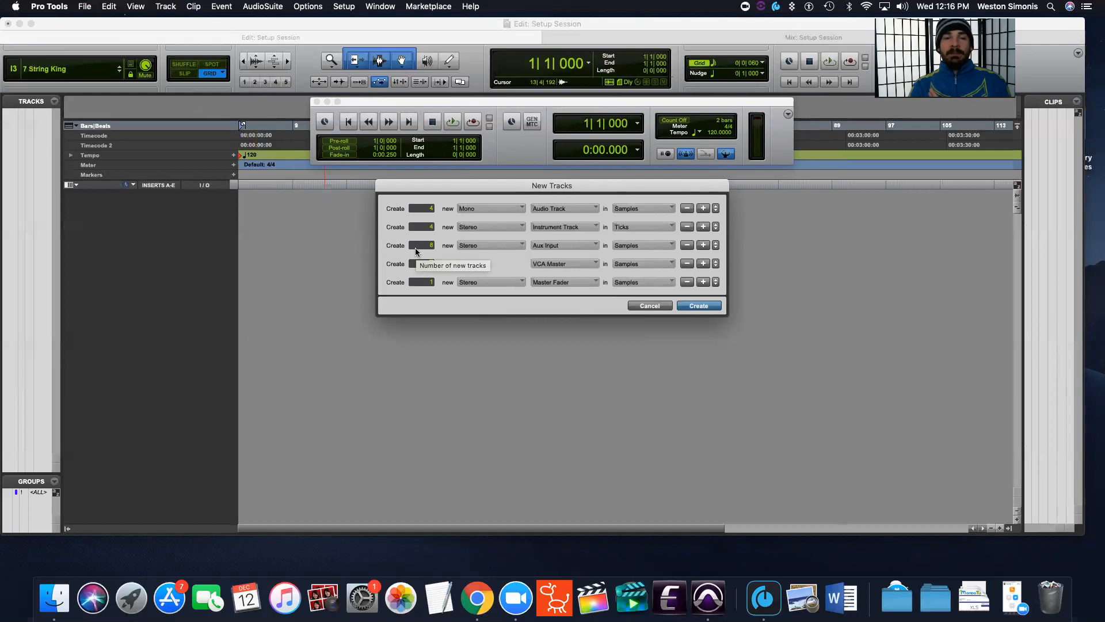
{"action": "left_click", "coordinate": [432, 264]}
{"action": "type", "text": "5"}
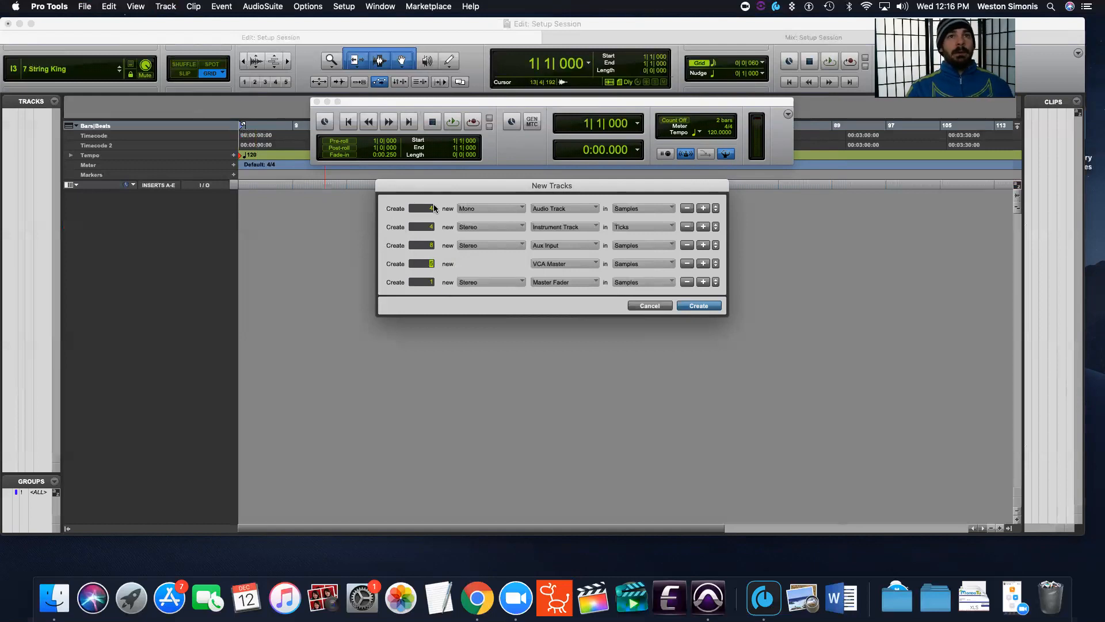
Change the counts to 8 mono audio tracks and 16 aux inputs, and create all the tracks.
{"action": "left_click", "coordinate": [430, 209]}
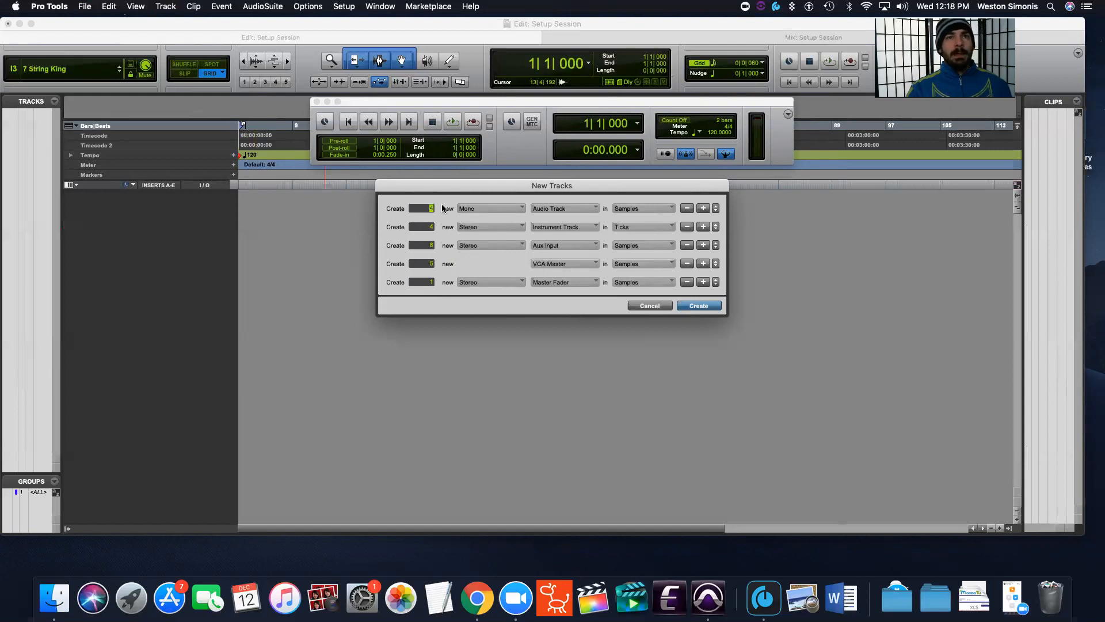
{"action": "type", "text": "8"}
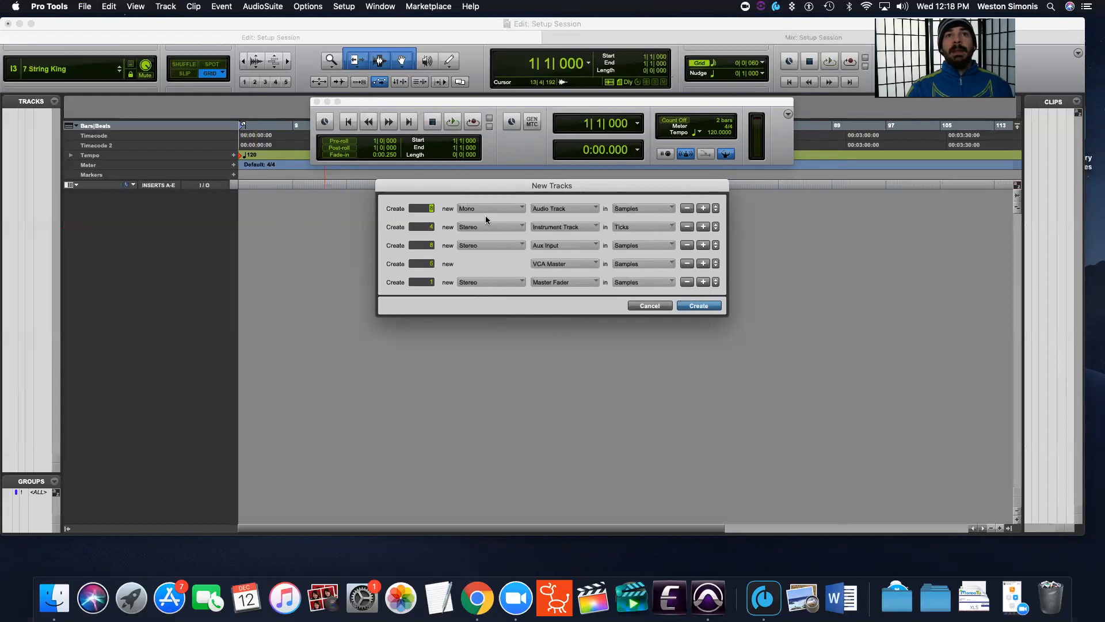
{"action": "key", "text": "Tab"}
{"action": "key", "text": "Tab"}
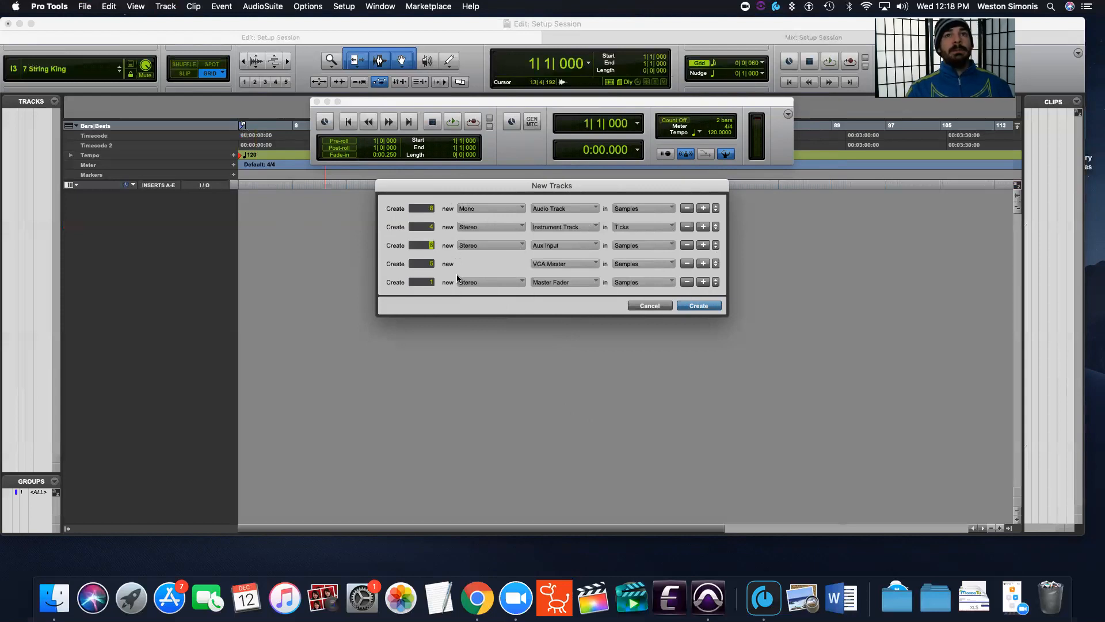
{"action": "type", "text": "16"}
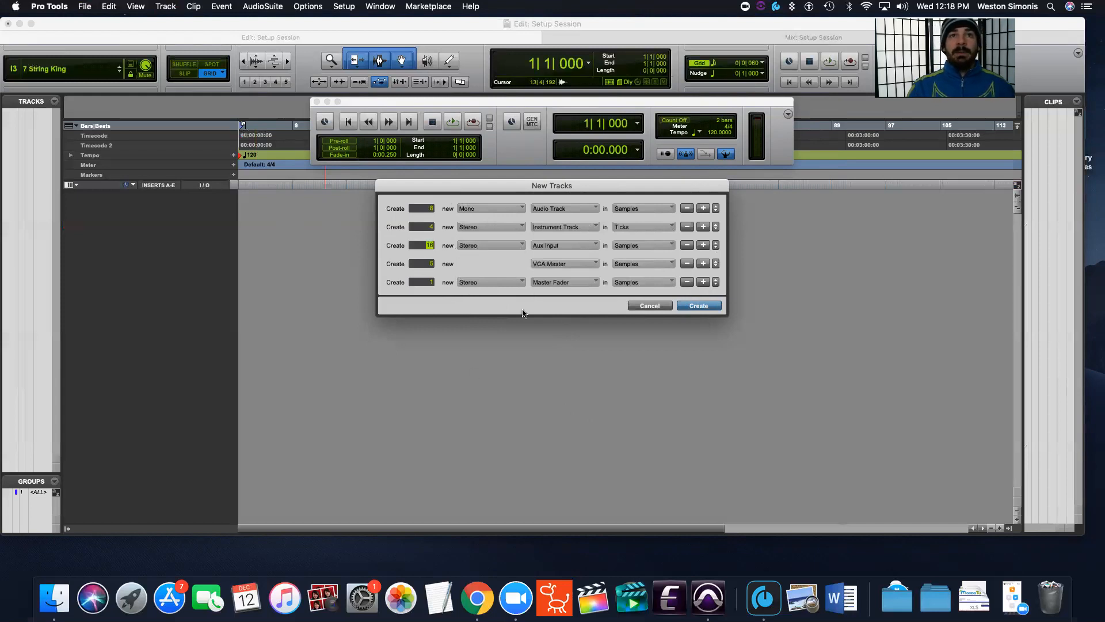
{"action": "left_click", "coordinate": [697, 308]}
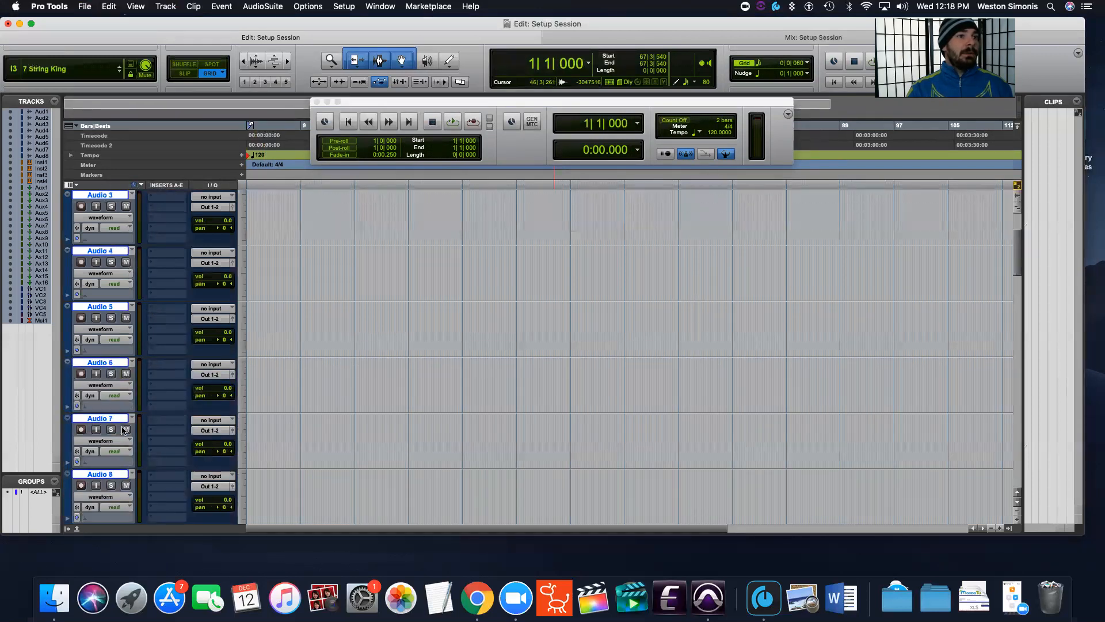
Look through the created audio, instrument, aux, VCA and master tracks in the Edit window.
{"action": "scroll", "coordinate": [115, 398], "scroll_direction": "down", "scroll_amount": 7}
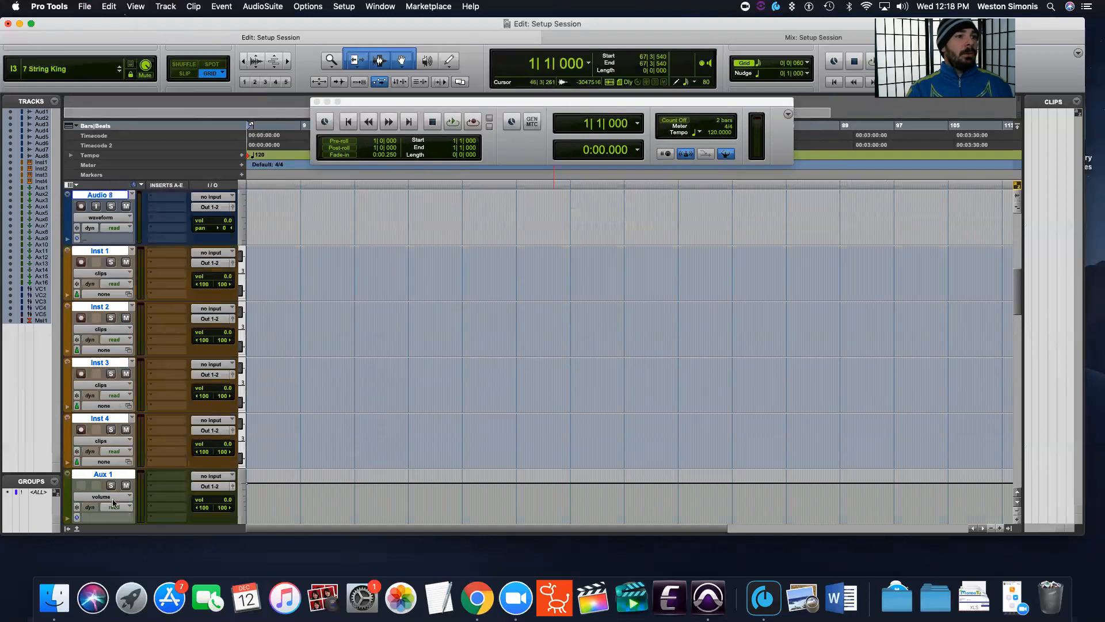
{"action": "scroll", "coordinate": [122, 489], "scroll_direction": "down", "scroll_amount": 3}
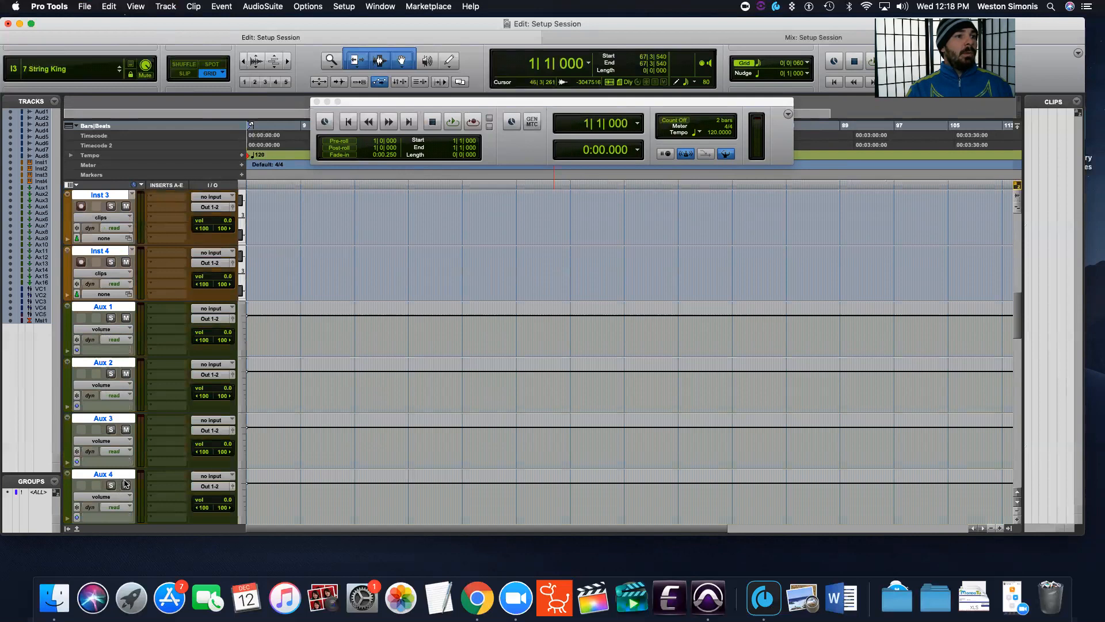
{"action": "scroll", "coordinate": [118, 437], "scroll_direction": "down", "scroll_amount": 2}
{"action": "scroll", "coordinate": [114, 397], "scroll_direction": "down", "scroll_amount": 15}
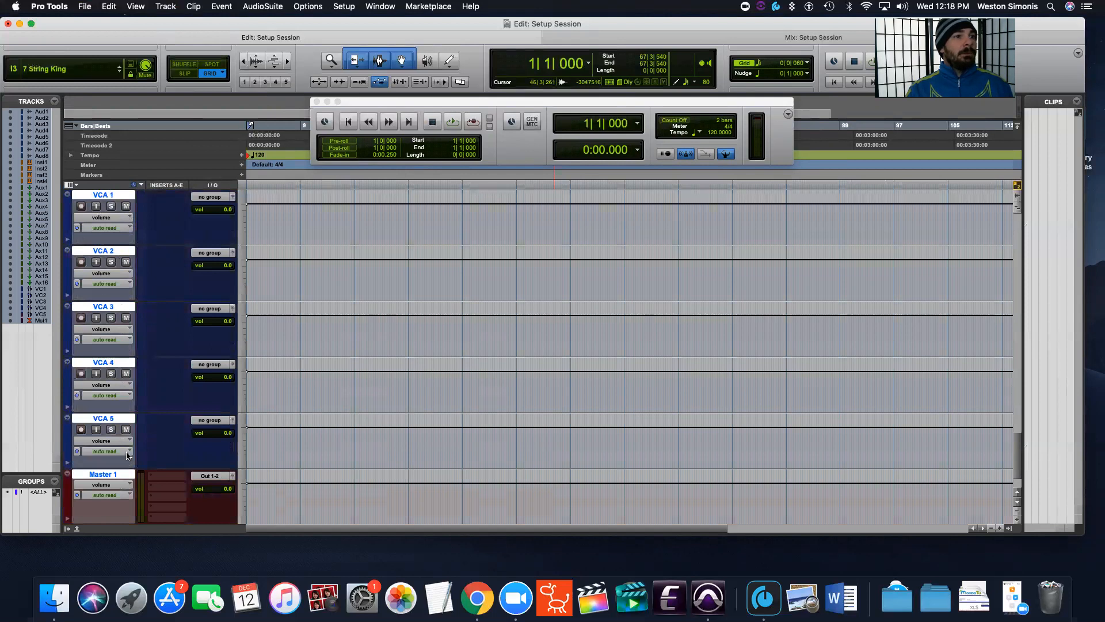
{"action": "scroll", "coordinate": [144, 325], "scroll_direction": "down", "scroll_amount": 1}
{"action": "scroll", "coordinate": [157, 412], "scroll_direction": "up", "scroll_amount": 20}
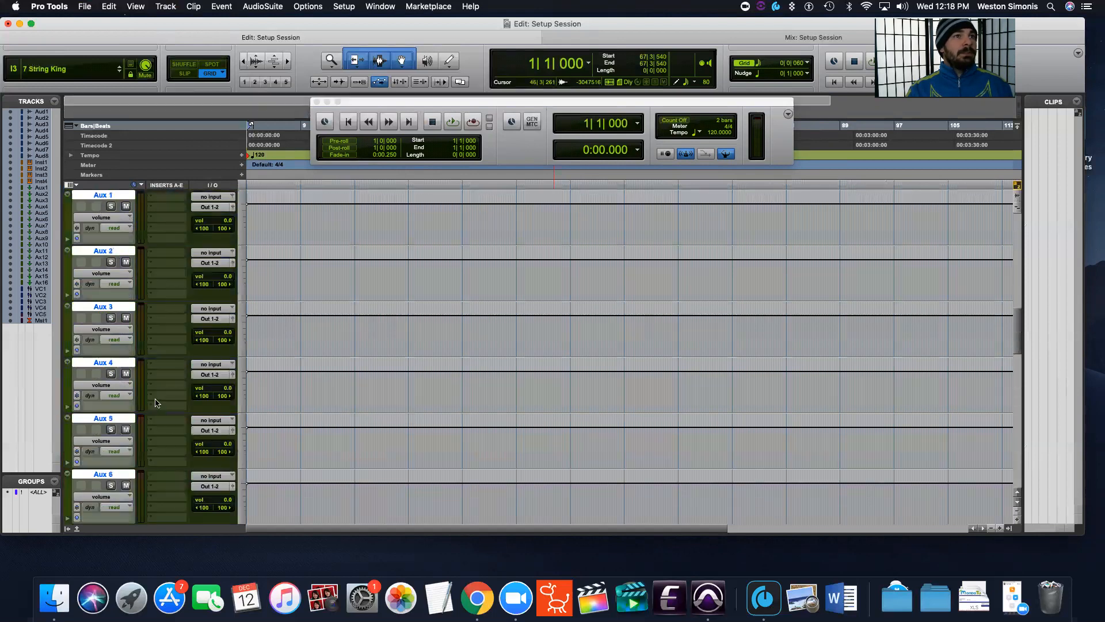
{"action": "scroll", "coordinate": [156, 392], "scroll_direction": "up", "scroll_amount": 2}
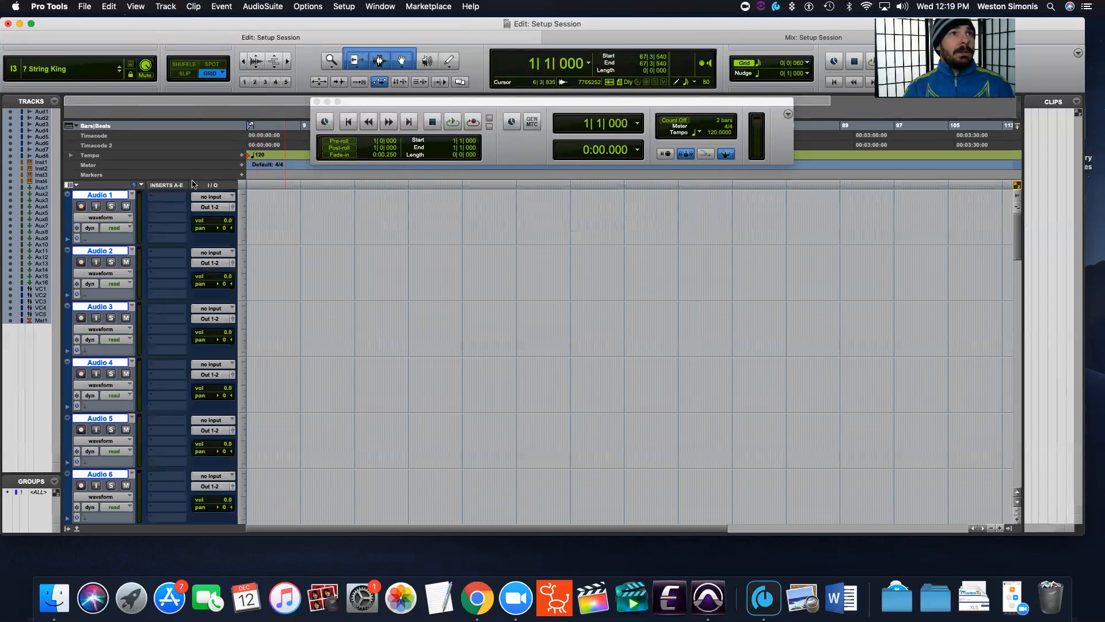
Rename the tracks Audio 1 and Audio 2 as GTR L and GTR R.
{"action": "double_click", "coordinate": [100, 195]}
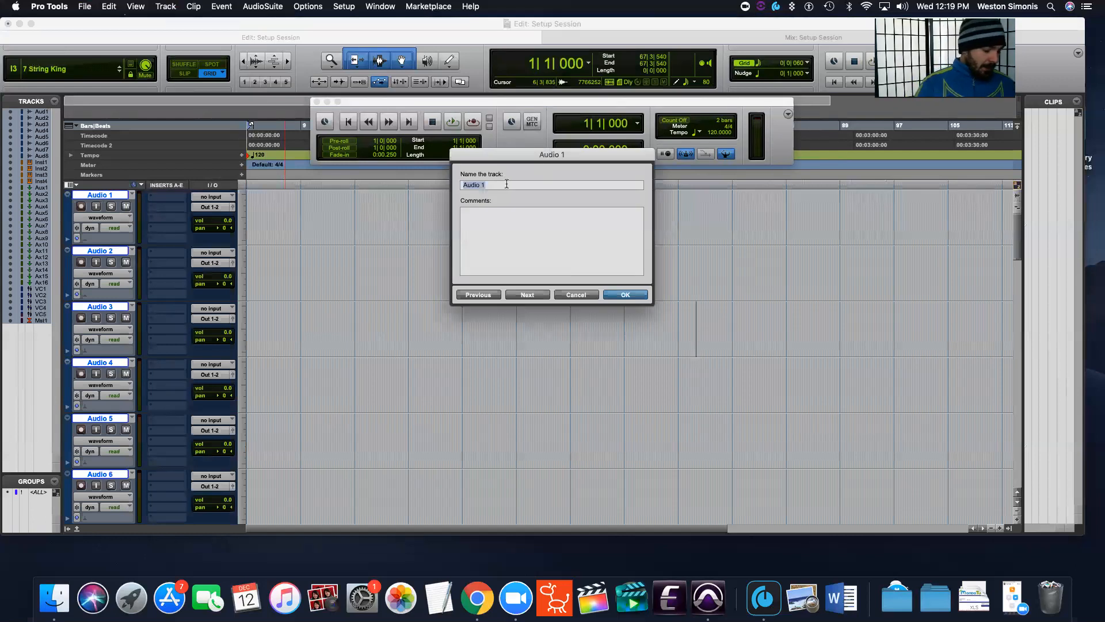
{"action": "type", "text": "Gtr"}
{"action": "type", "text": "TR"}
{"action": "type", "text": " L"}
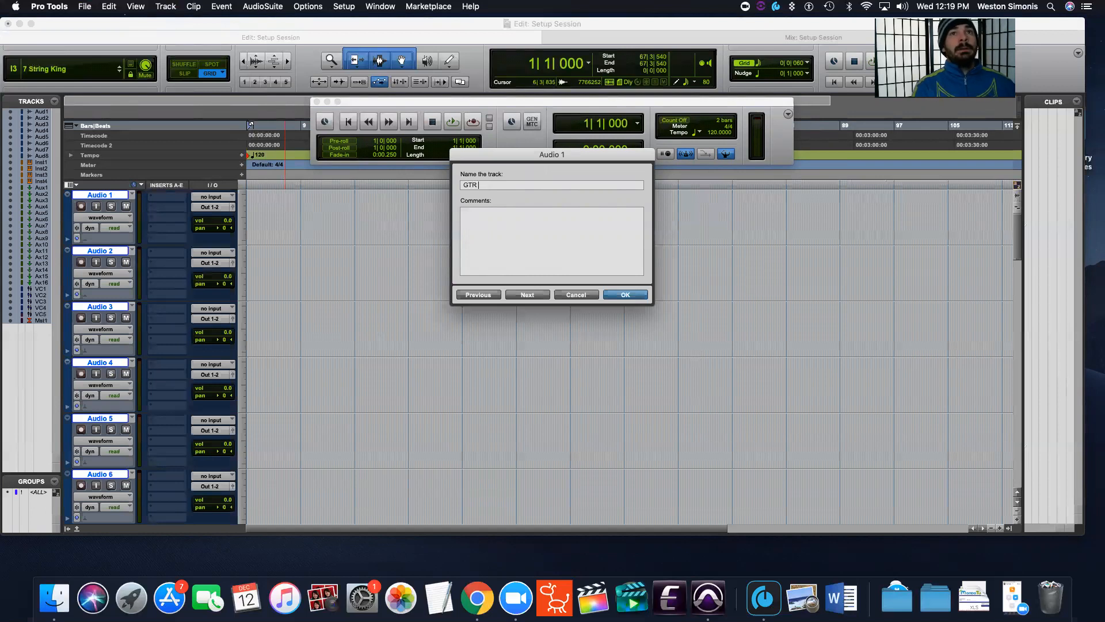
{"action": "key", "text": "Return"}
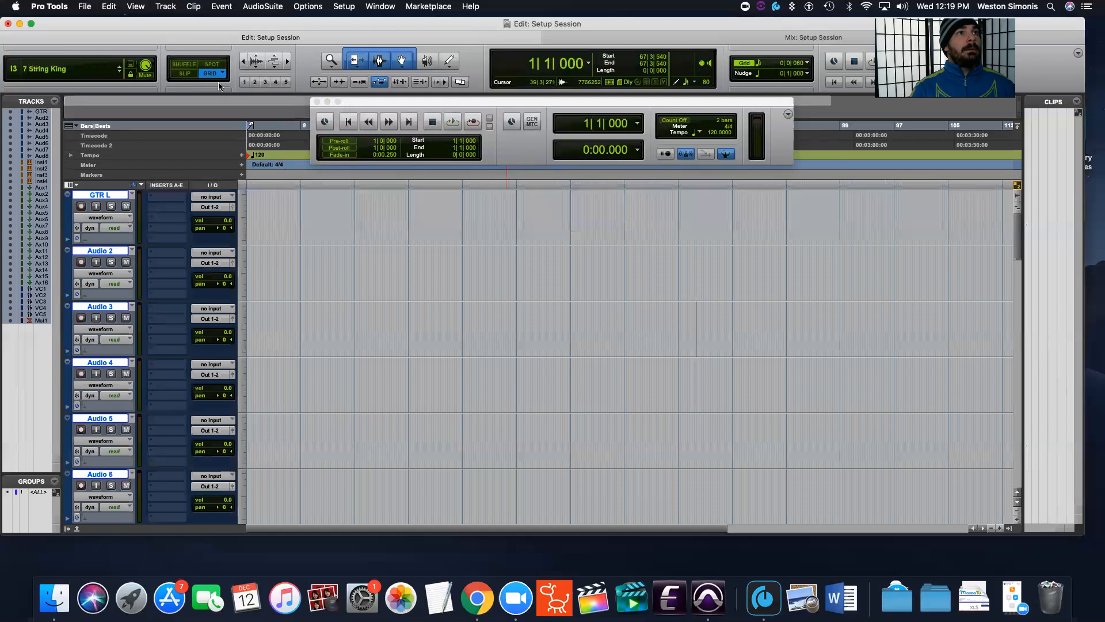
{"action": "double_click", "coordinate": [104, 251]}
{"action": "type", "text": "G"}
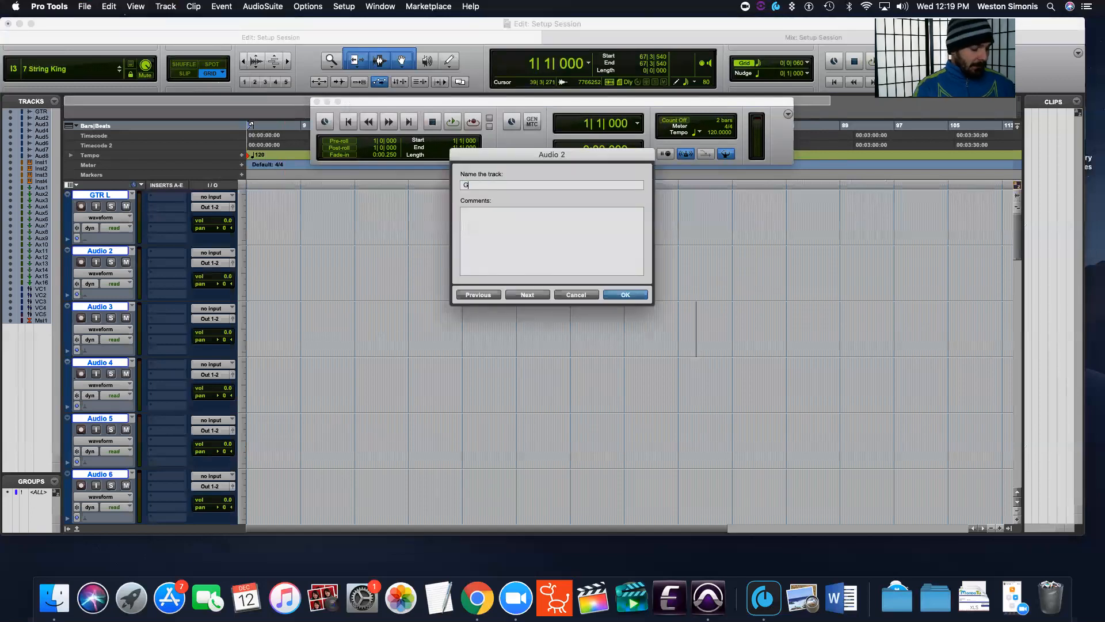
{"action": "type", "text": "TR R"}
{"action": "key", "text": "Return"}
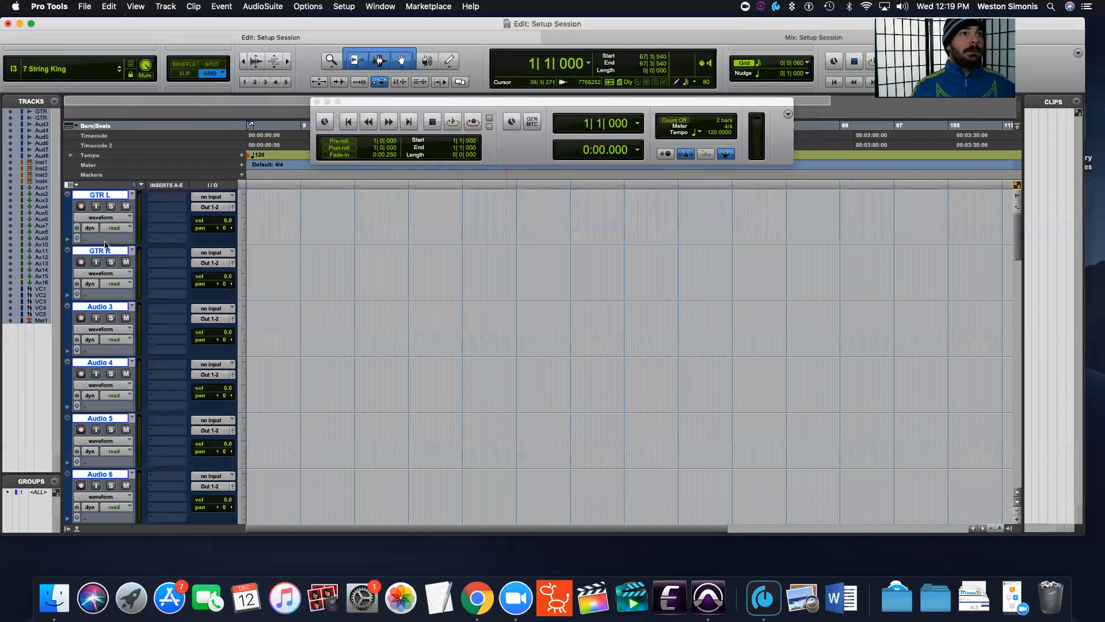
Rename the tracks Audio 3 and Audio 4 as Lead GTR L and Lead GTR R.
{"action": "double_click", "coordinate": [100, 306]}
{"action": "type", "text": "Lead GT"}
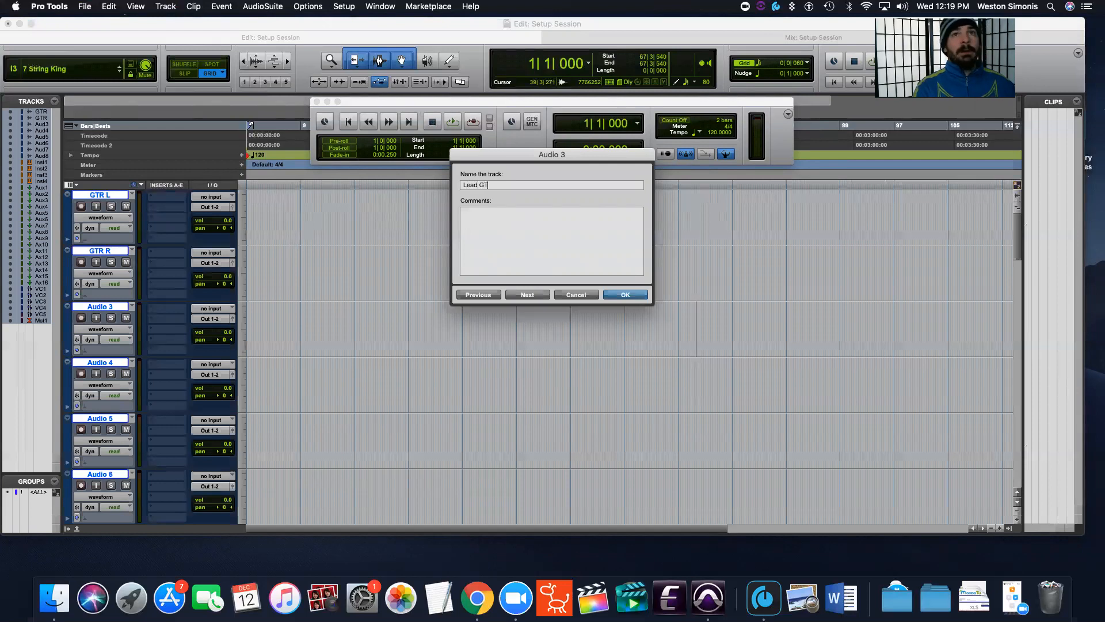
{"action": "type", "text": "R L"}
{"action": "key", "text": "Return"}
{"action": "double_click", "coordinate": [99, 362]}
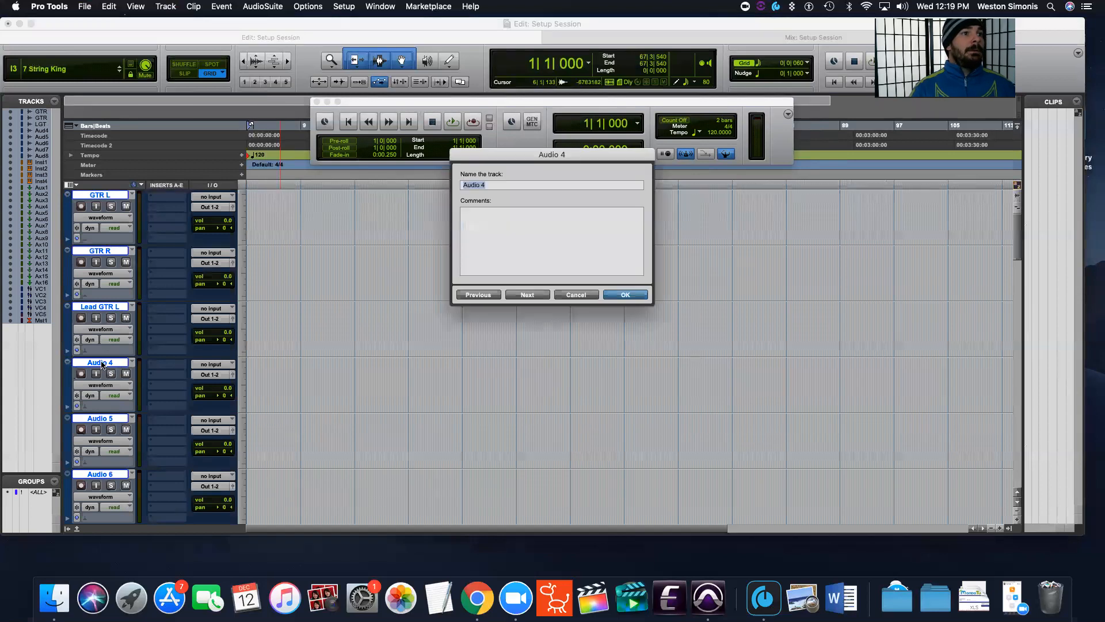
{"action": "type", "text": "Lead "}
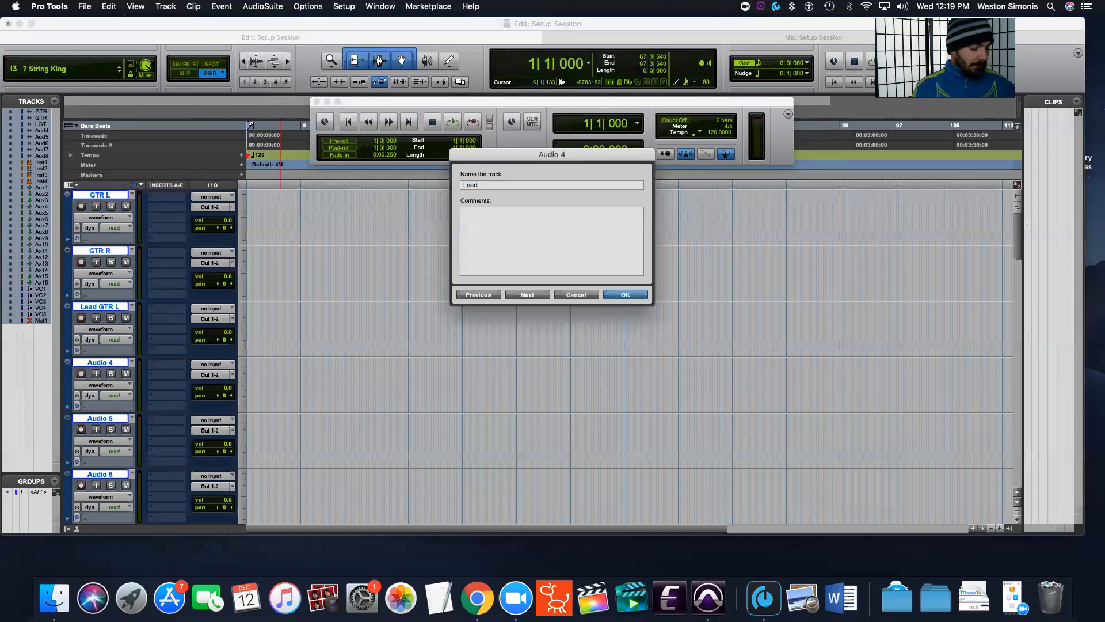
{"action": "type", "text": "GTR"}
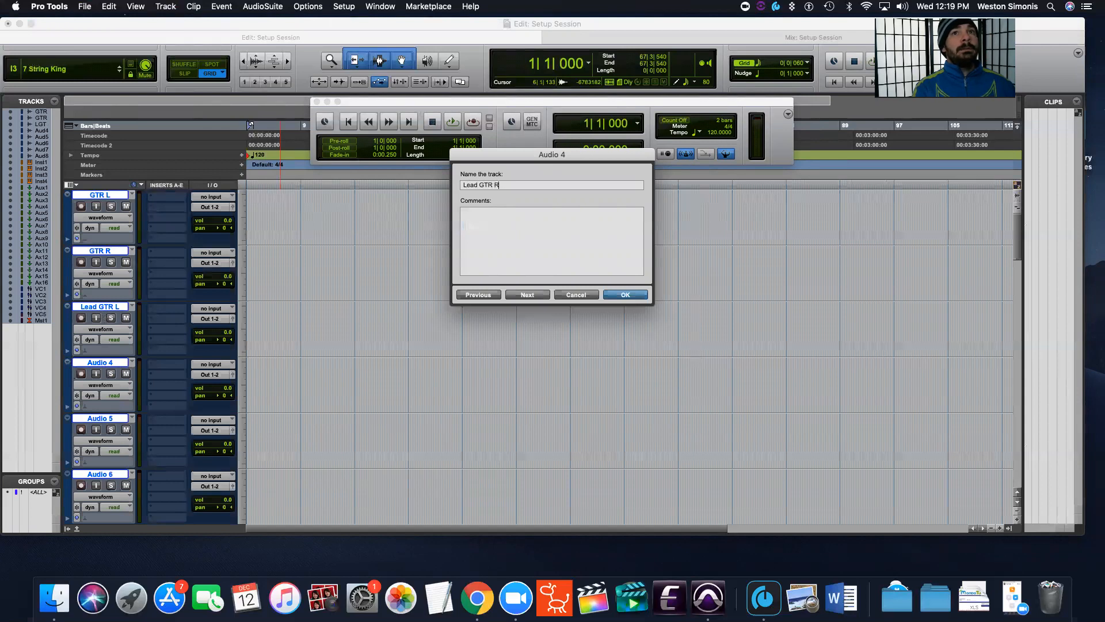
{"action": "type", "text": " R"}
{"action": "key", "text": "Return"}
Rename the tracks Audio 5 and Audio 6 as Bass and Vocals.
{"action": "scroll", "coordinate": [65, 343], "scroll_direction": "down", "scroll_amount": 3}
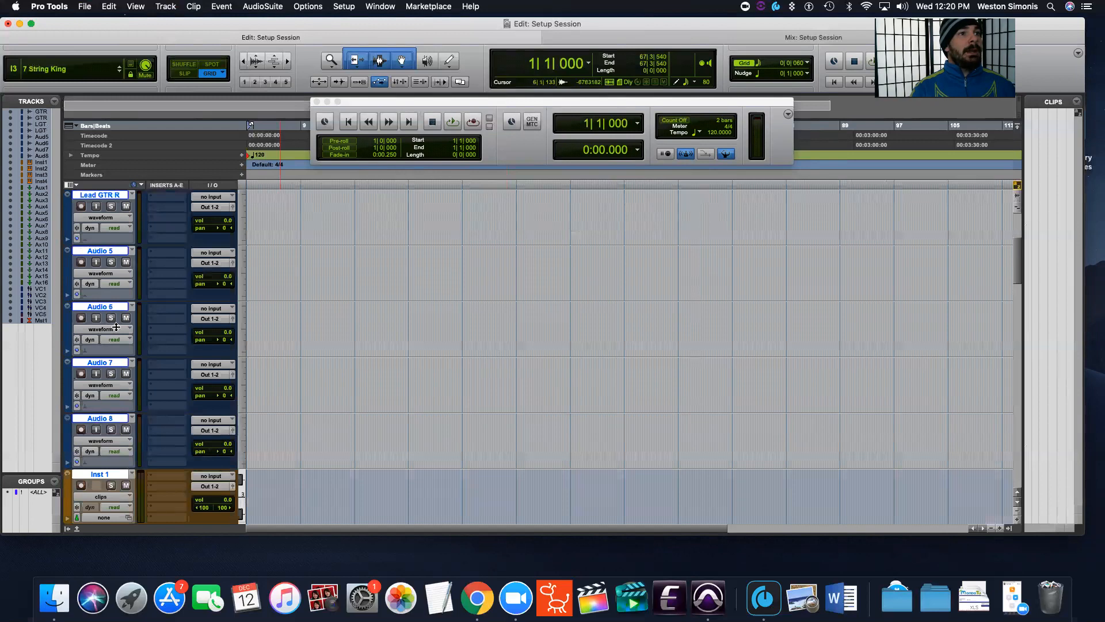
{"action": "double_click", "coordinate": [101, 251]}
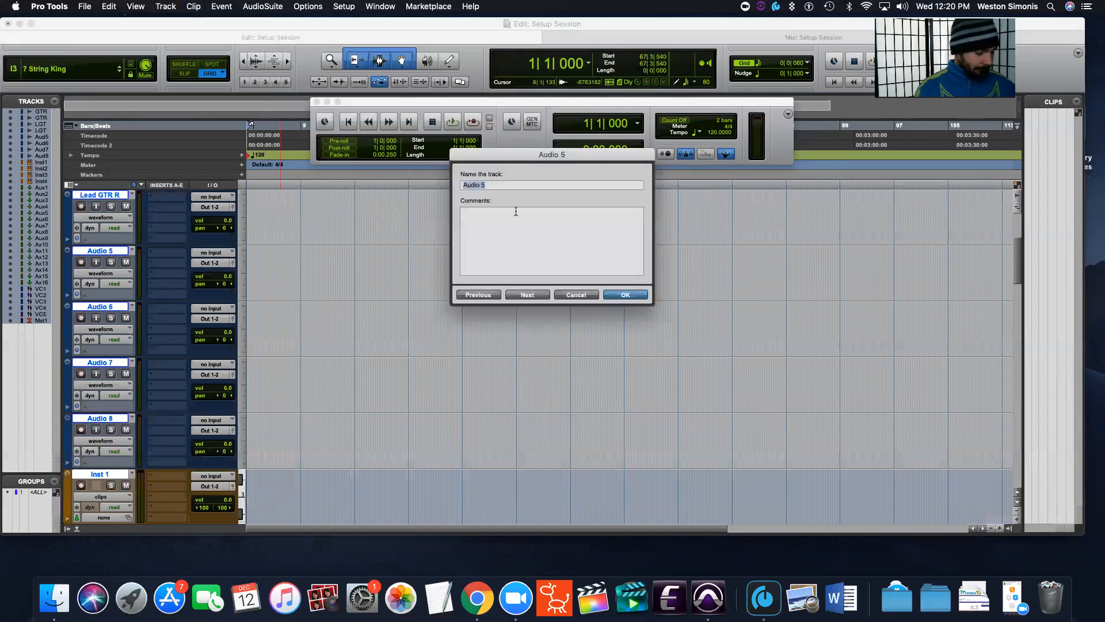
{"action": "type", "text": "Bass"}
{"action": "key", "text": "Return"}
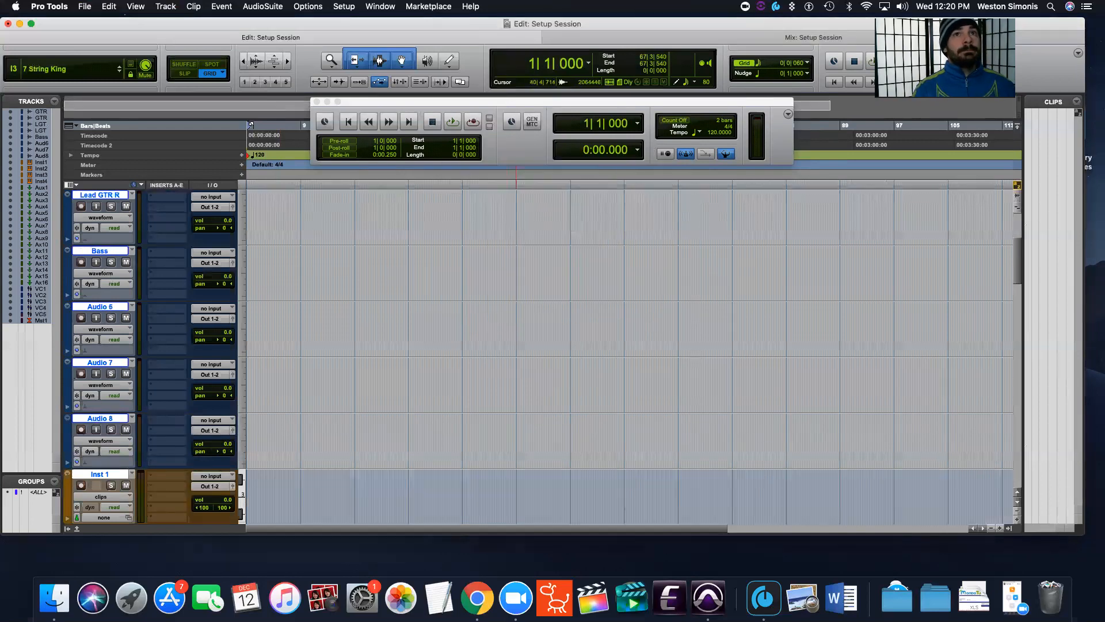
{"action": "double_click", "coordinate": [111, 307]}
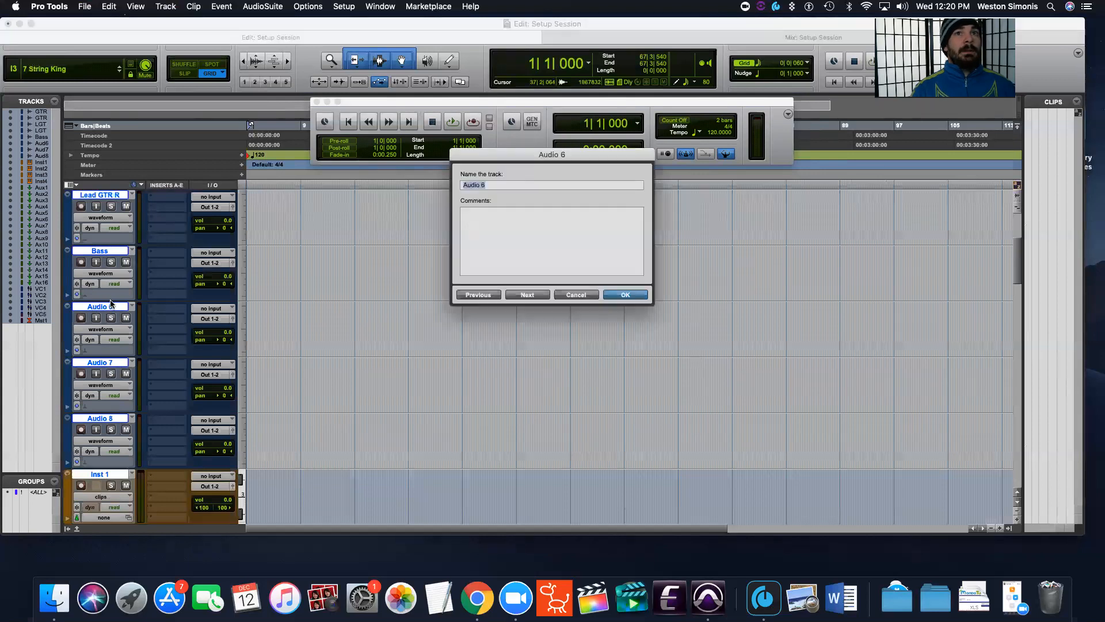
{"action": "type", "text": "Vocals"}
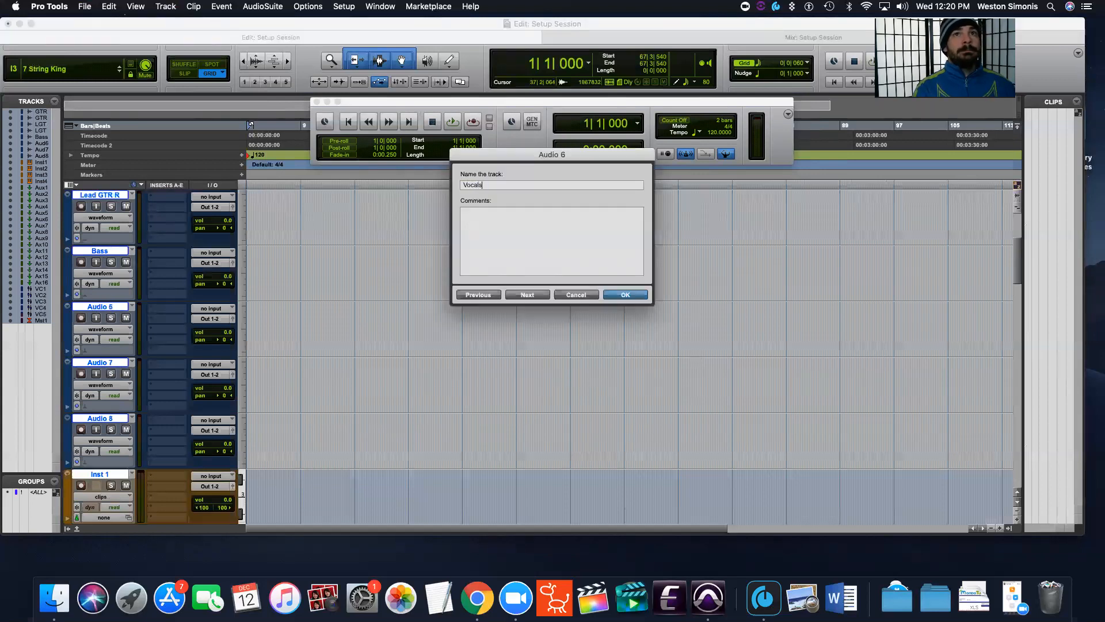
{"action": "key", "text": "Return"}
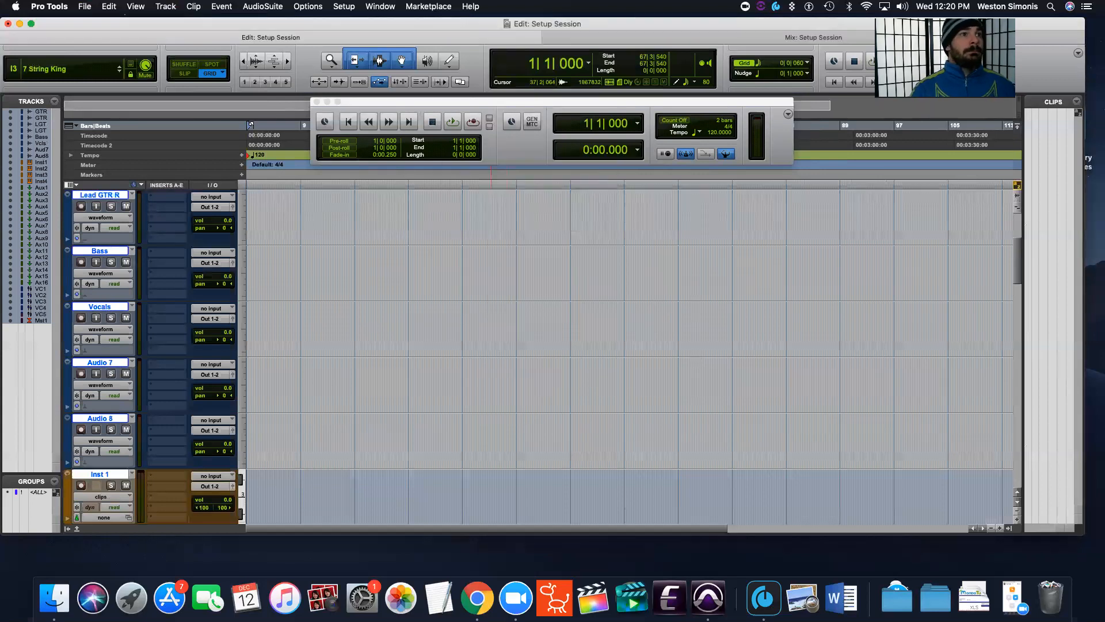
Rename the tracks Audio 7 and Audio 8 as Back Up Left and Back Up Vocals Right.
{"action": "double_click", "coordinate": [99, 363]}
{"action": "type", "text": "B"}
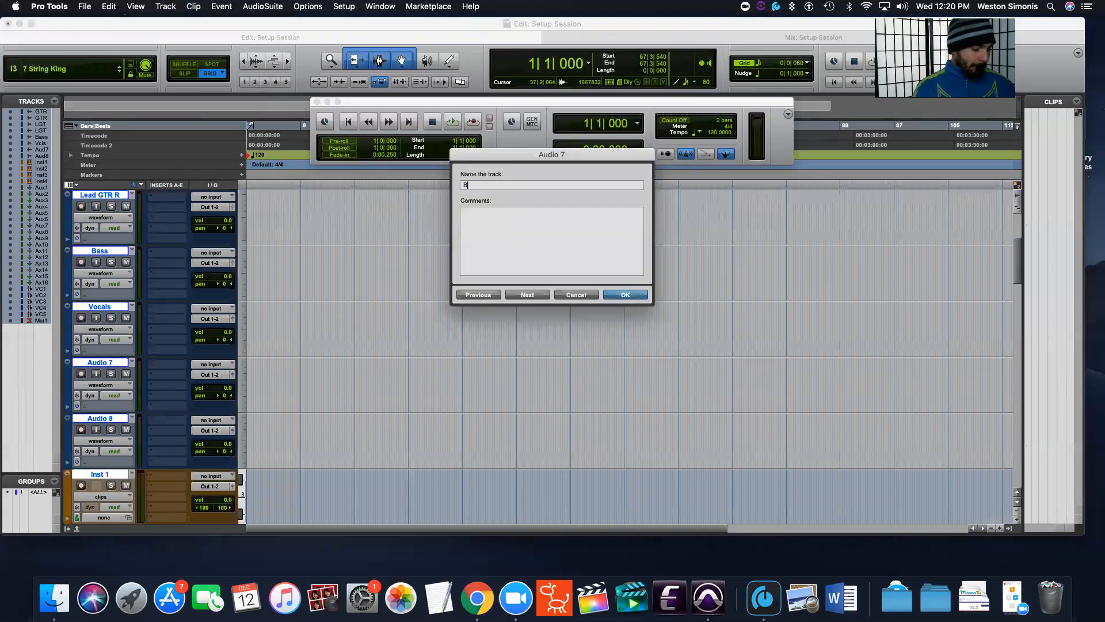
{"action": "type", "text": "ack UP"}
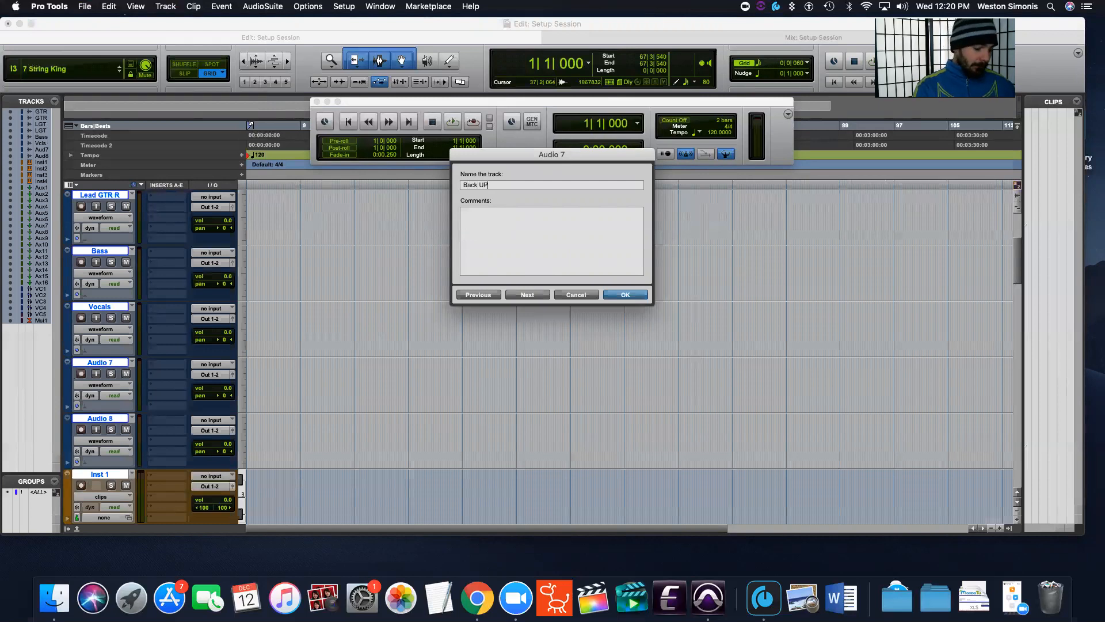
{"action": "type", "text": "Right"}
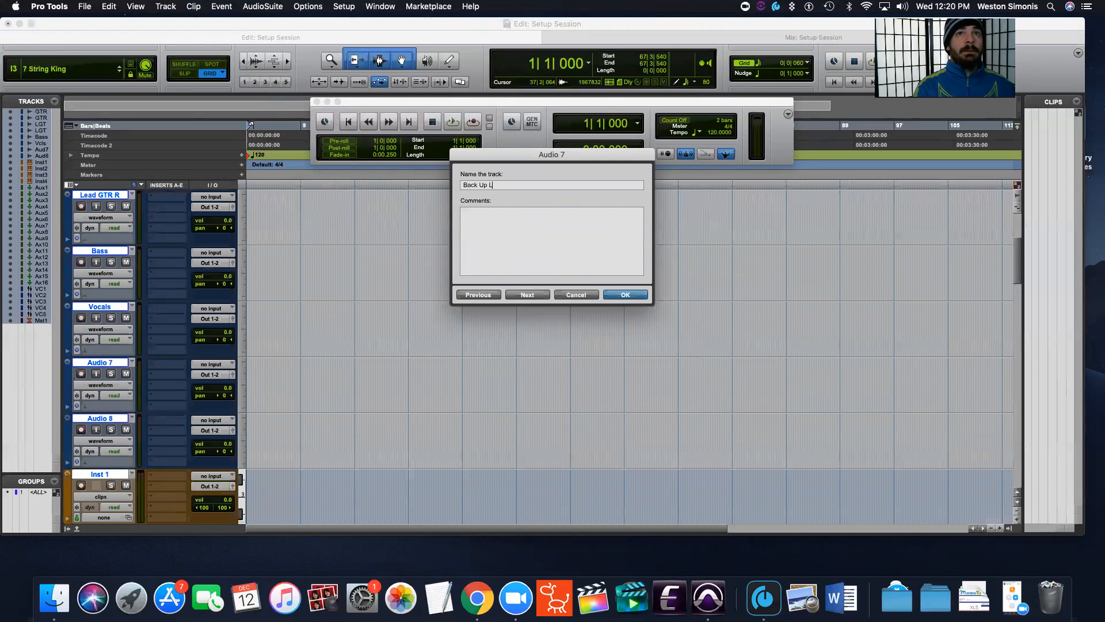
{"action": "key", "text": "Return"}
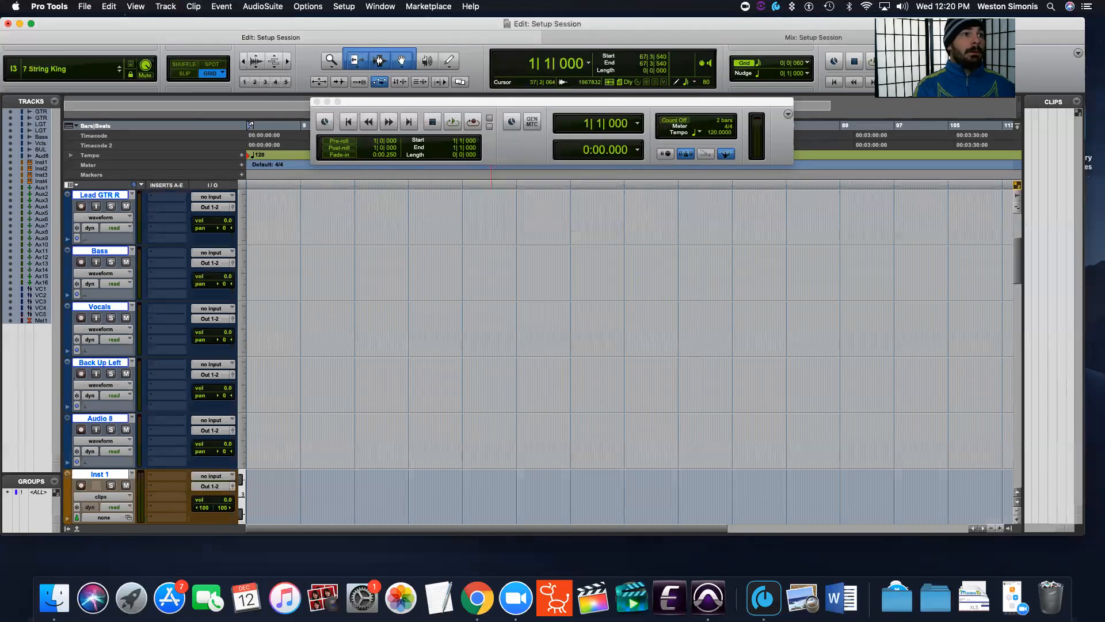
{"action": "double_click", "coordinate": [86, 418]}
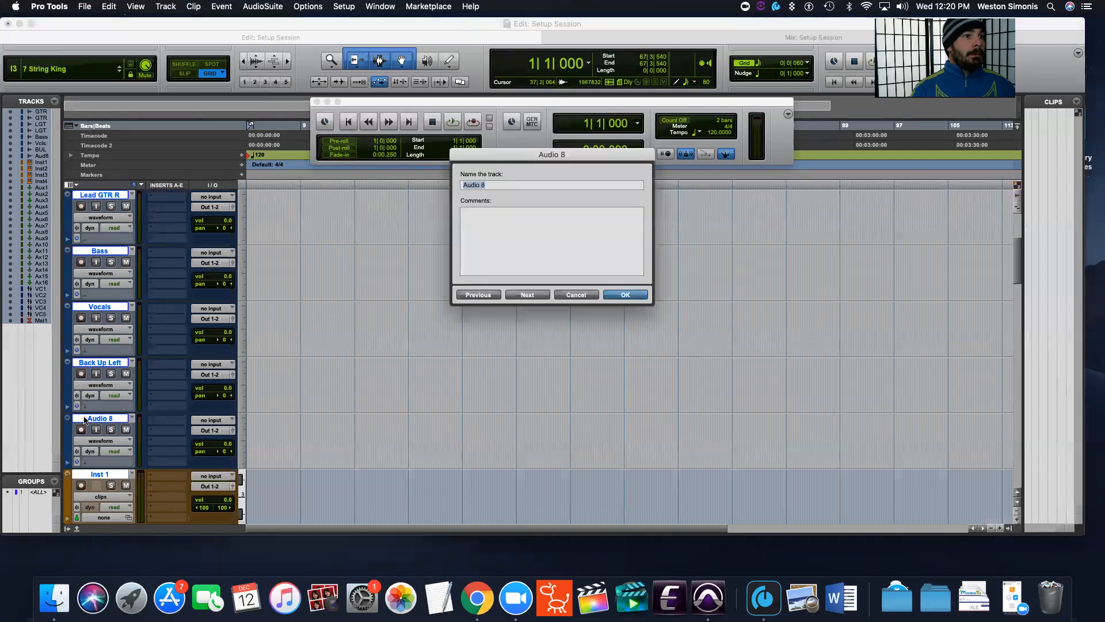
{"action": "type", "text": "Back UP"}
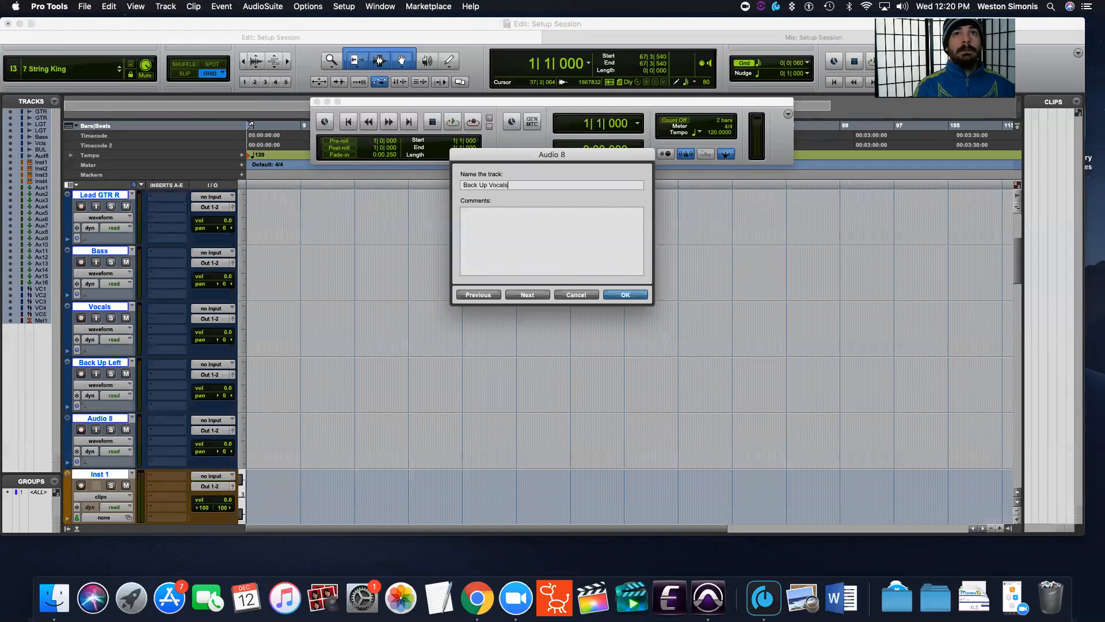
{"action": "type", "text": " Vocals Right"}
{"action": "key", "text": "Return"}
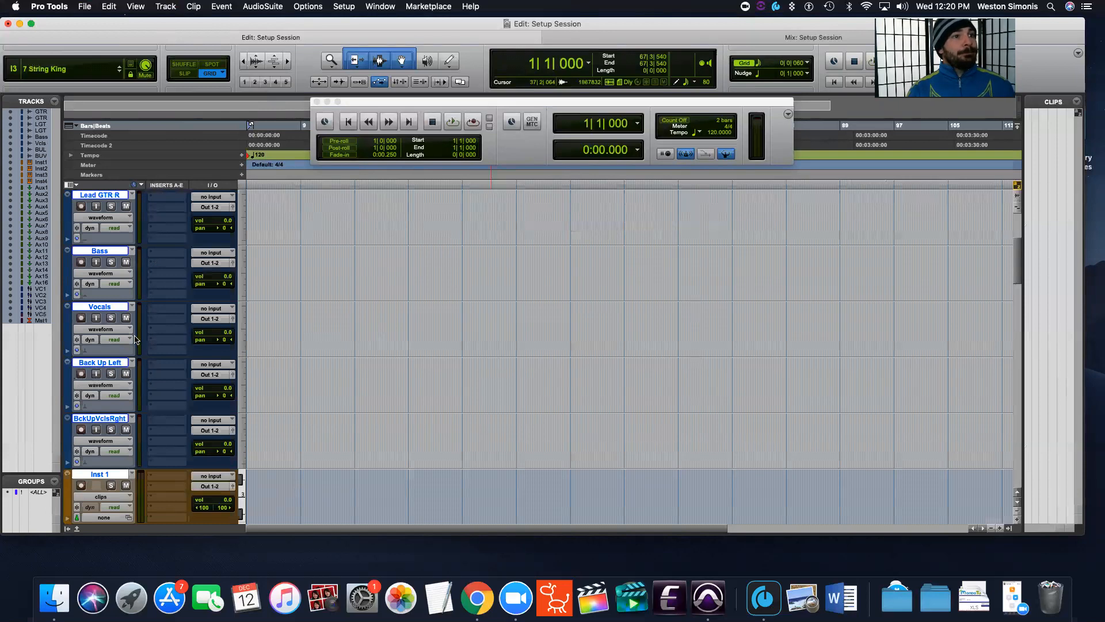
Check which input sources are available for the GTR L track, without assigning one.
{"action": "scroll", "coordinate": [115, 334], "scroll_direction": "down", "scroll_amount": 3}
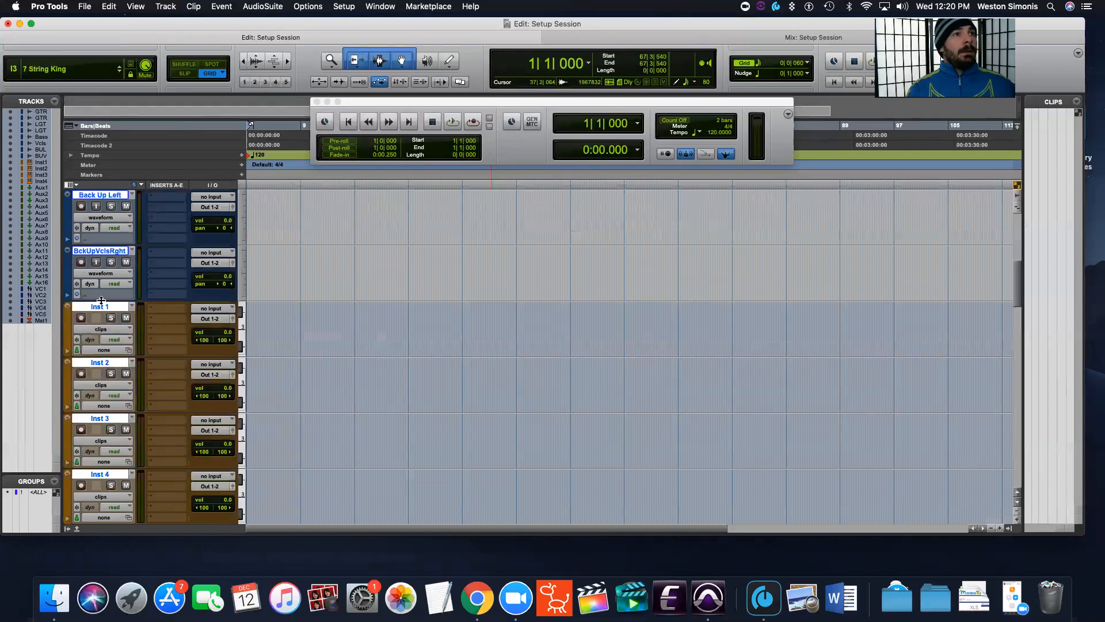
{"action": "scroll", "coordinate": [107, 299], "scroll_direction": "up", "scroll_amount": 5}
{"action": "scroll", "coordinate": [115, 296], "scroll_direction": "up", "scroll_amount": 1}
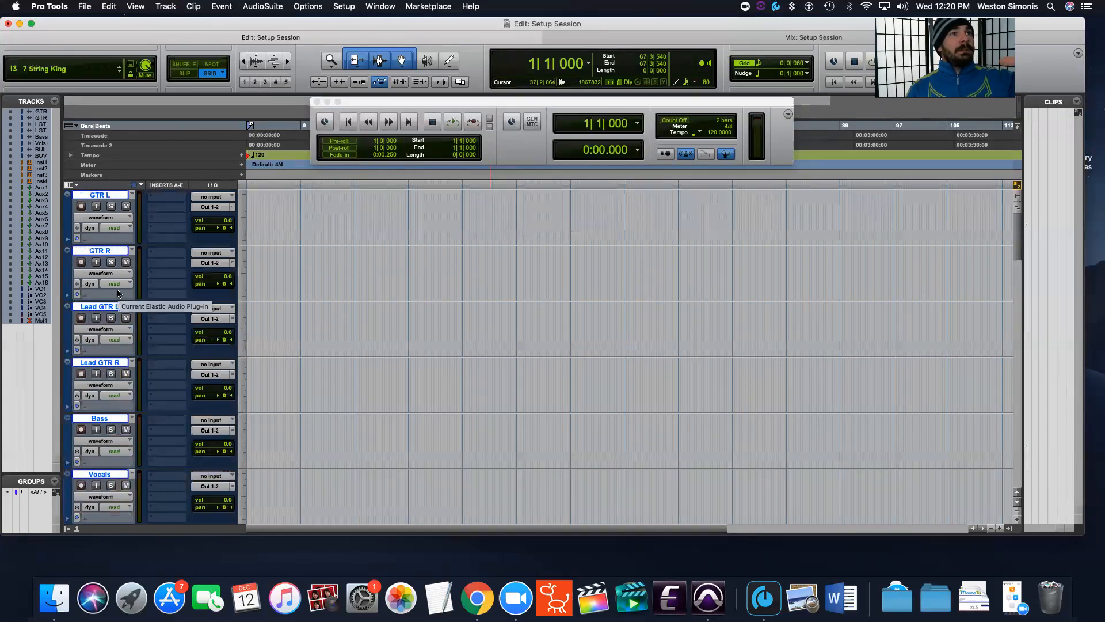
{"action": "left_click", "coordinate": [225, 197]}
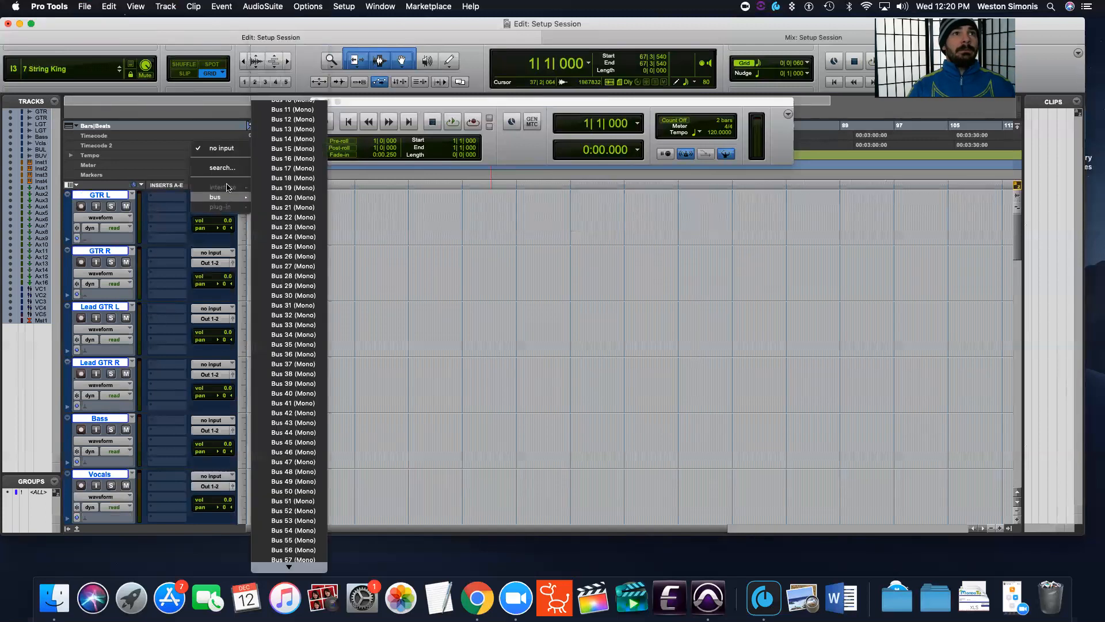
{"action": "mouse_move", "coordinate": [230, 200]}
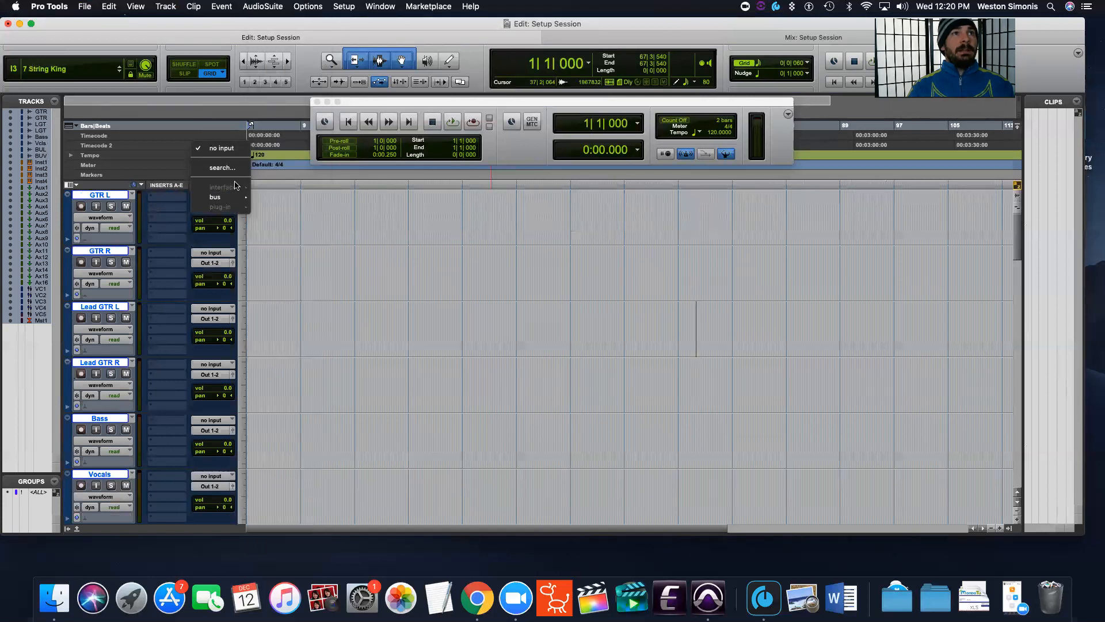
{"action": "left_click", "coordinate": [309, 237]}
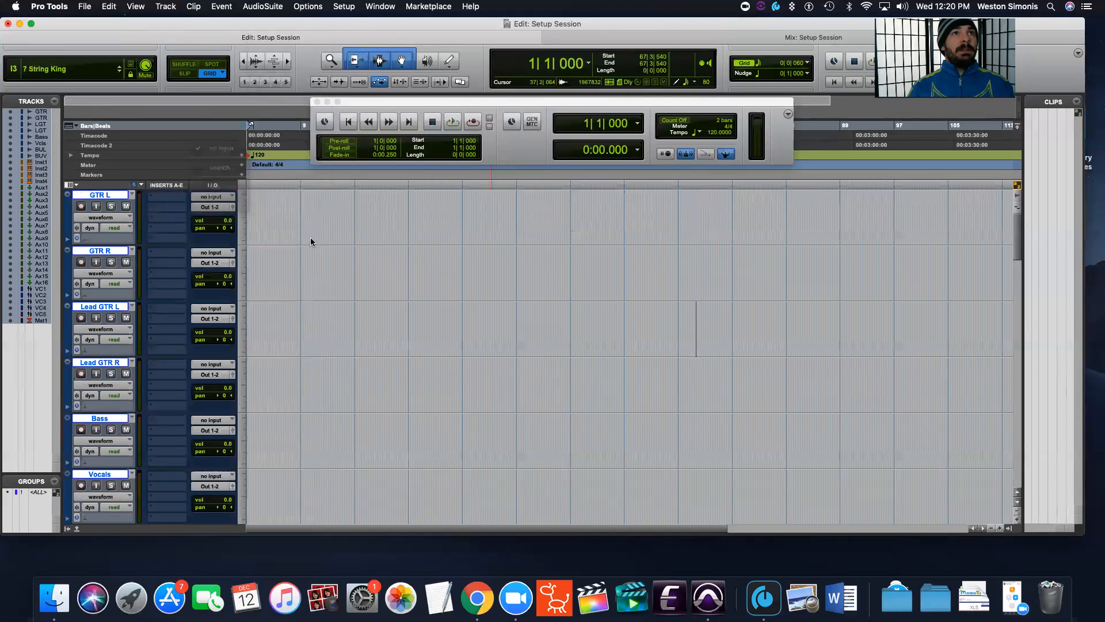
Switch the playback engine to Quantum and agree to save and close the session for the change.
{"action": "left_click", "coordinate": [344, 7]}
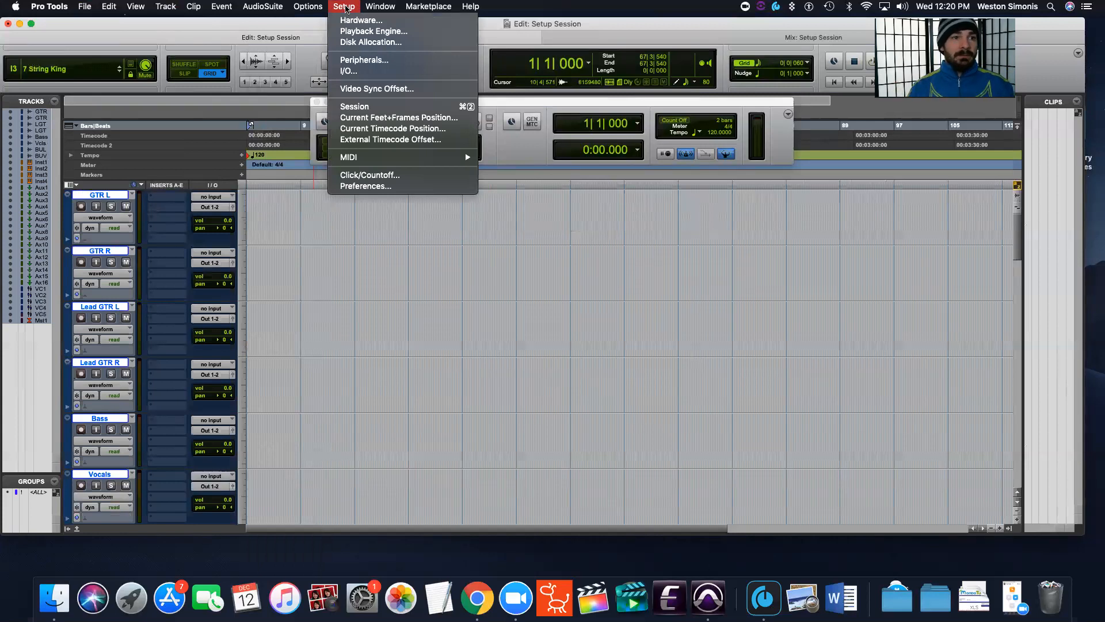
{"action": "left_click", "coordinate": [369, 32]}
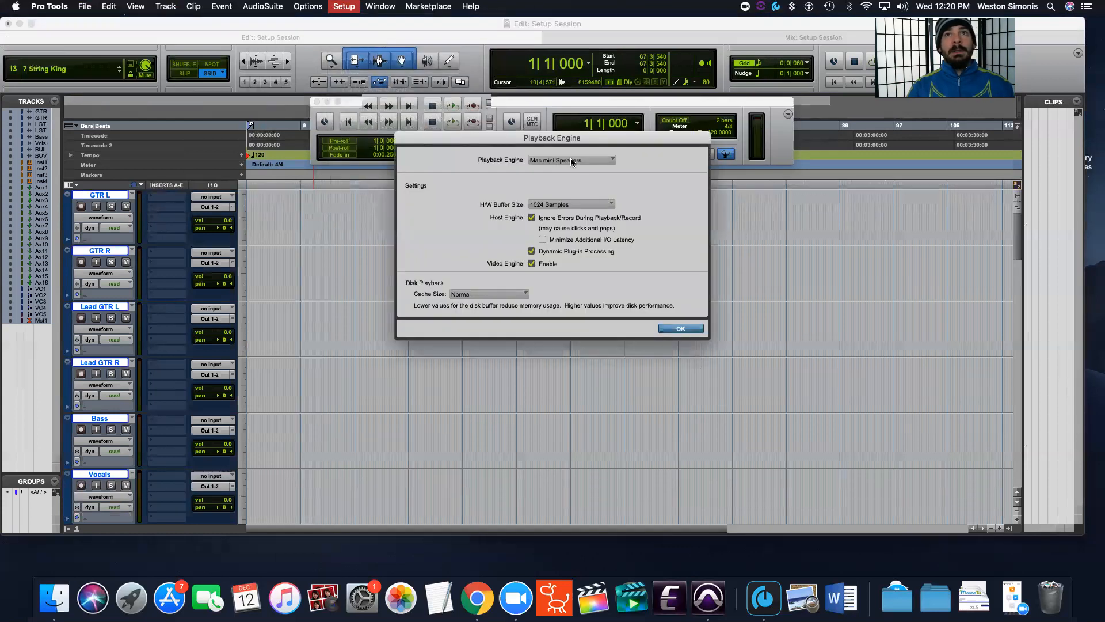
{"action": "left_click", "coordinate": [559, 161]}
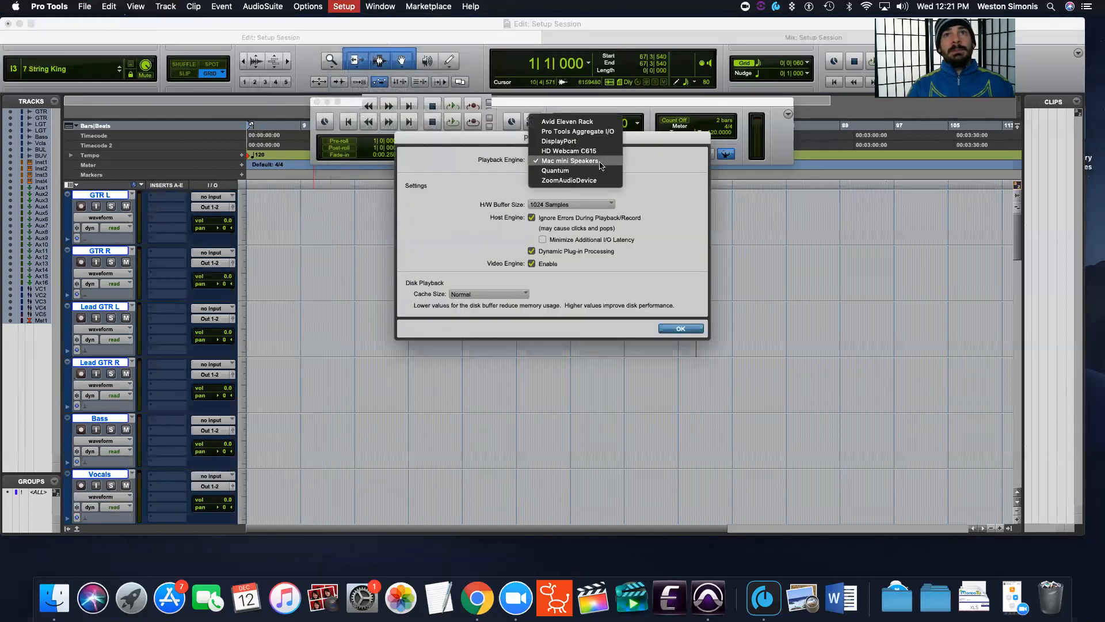
{"action": "left_click", "coordinate": [556, 171]}
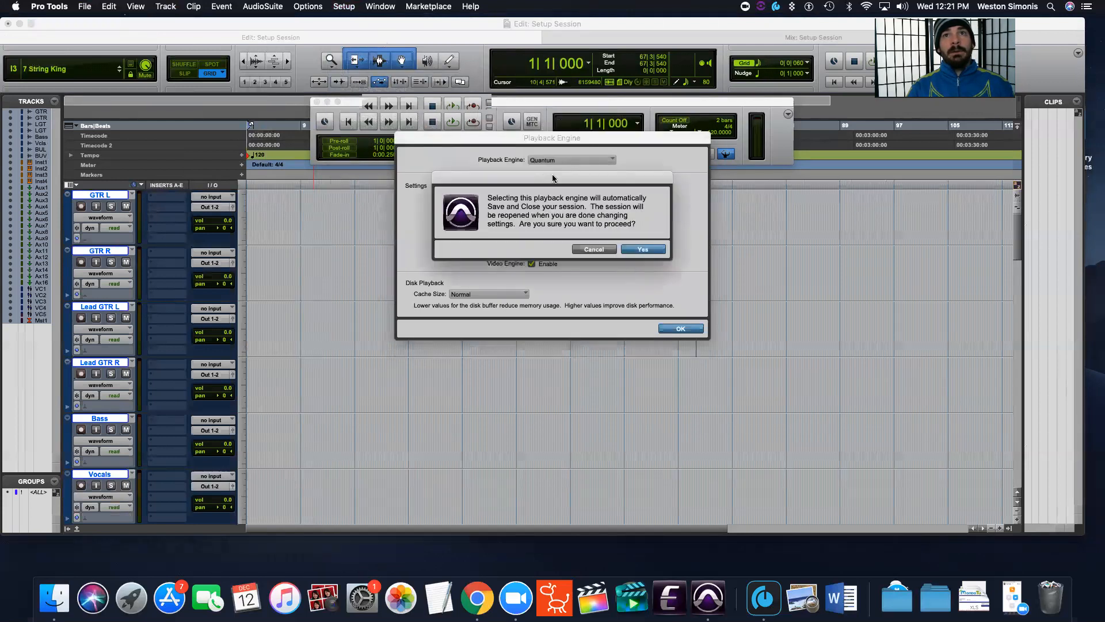
{"action": "left_click", "coordinate": [639, 251]}
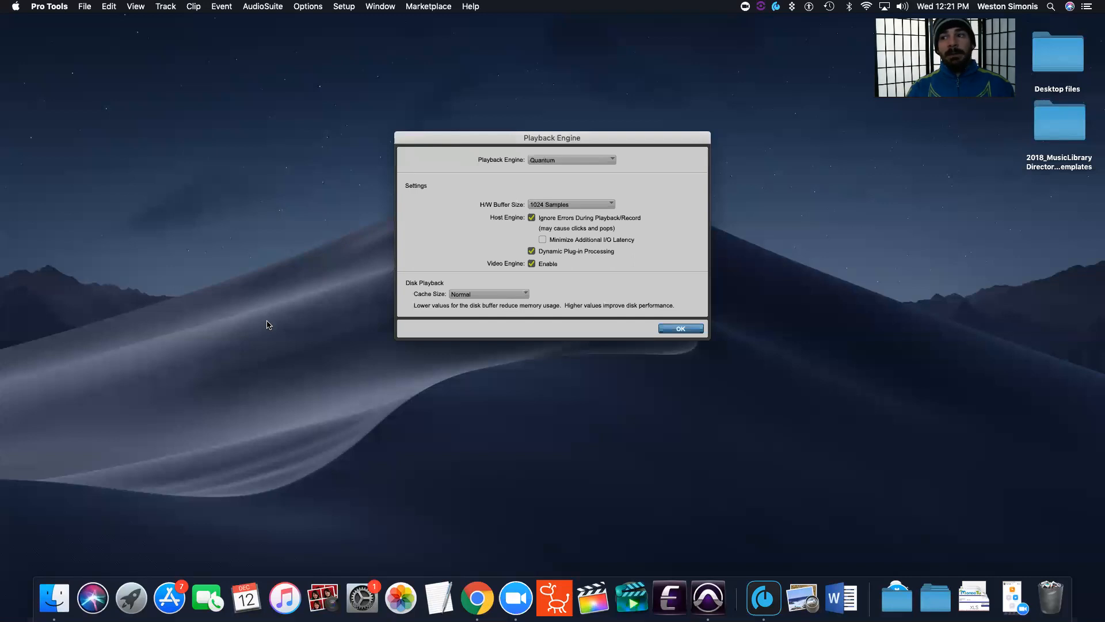
Set the hardware buffer size to 32 samples and apply the playback engine settings to reopen the session.
{"action": "left_click", "coordinate": [551, 206]}
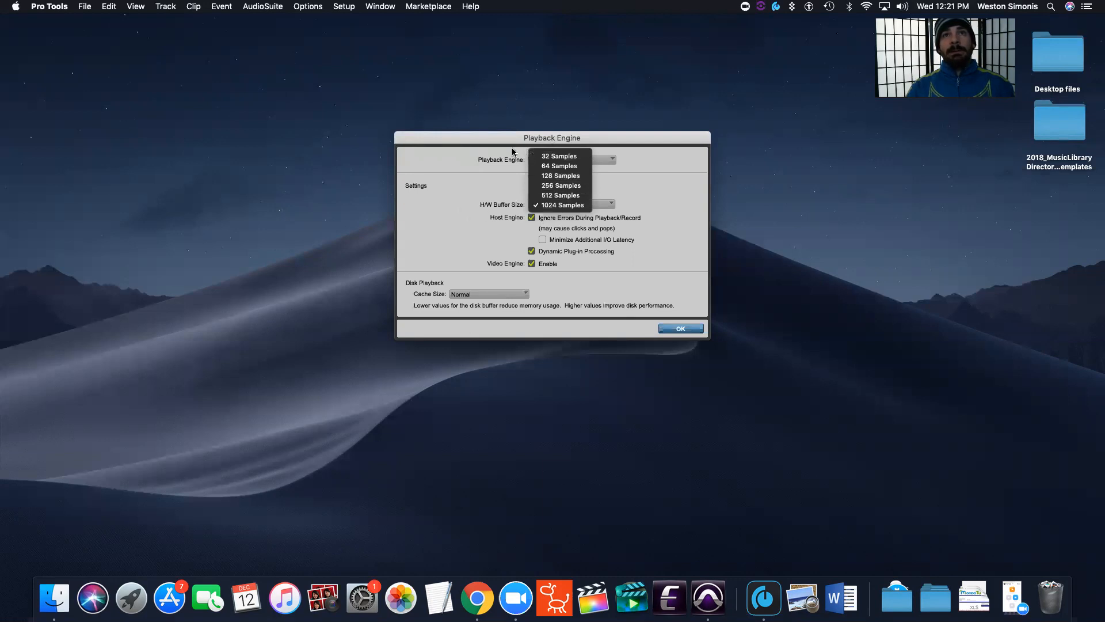
{"action": "left_click", "coordinate": [569, 204]}
{"action": "left_click", "coordinate": [570, 204]}
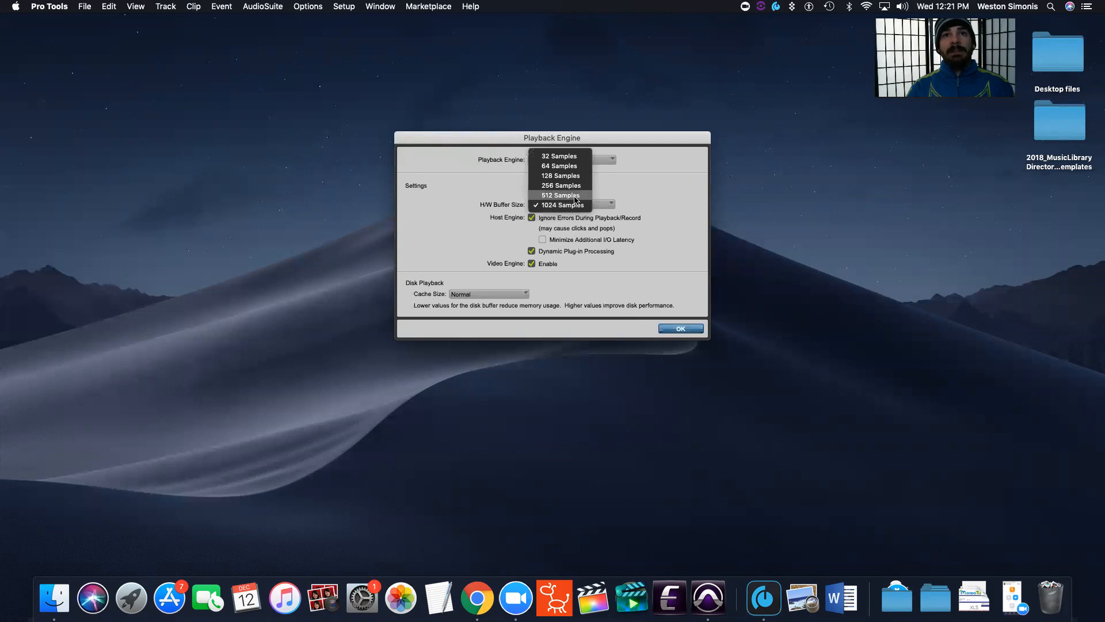
{"action": "left_click", "coordinate": [562, 157]}
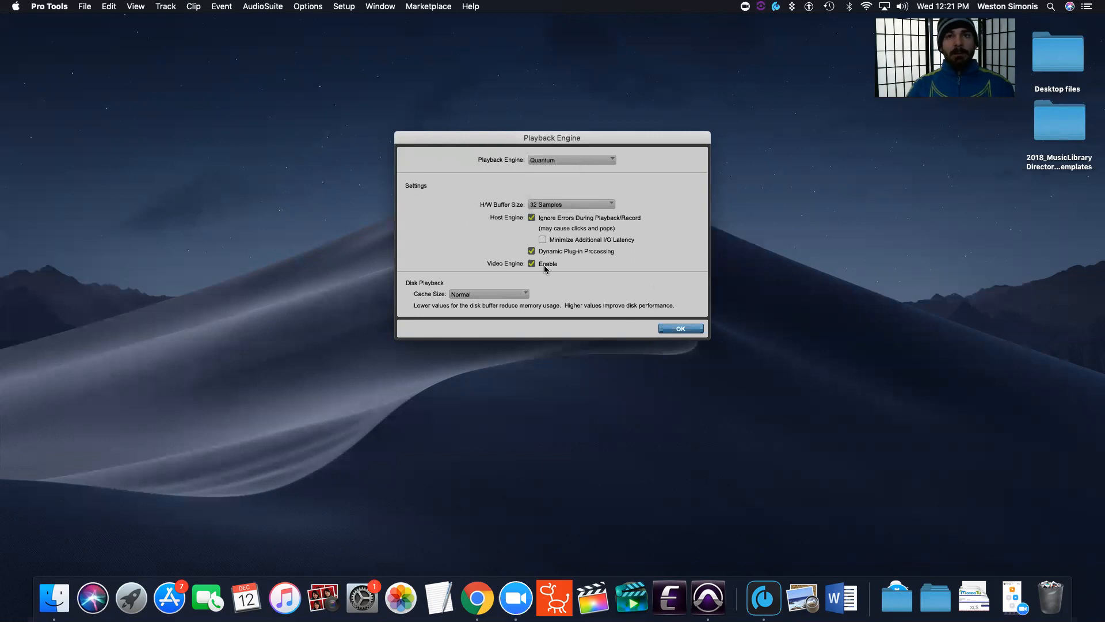
{"action": "left_click", "coordinate": [682, 328]}
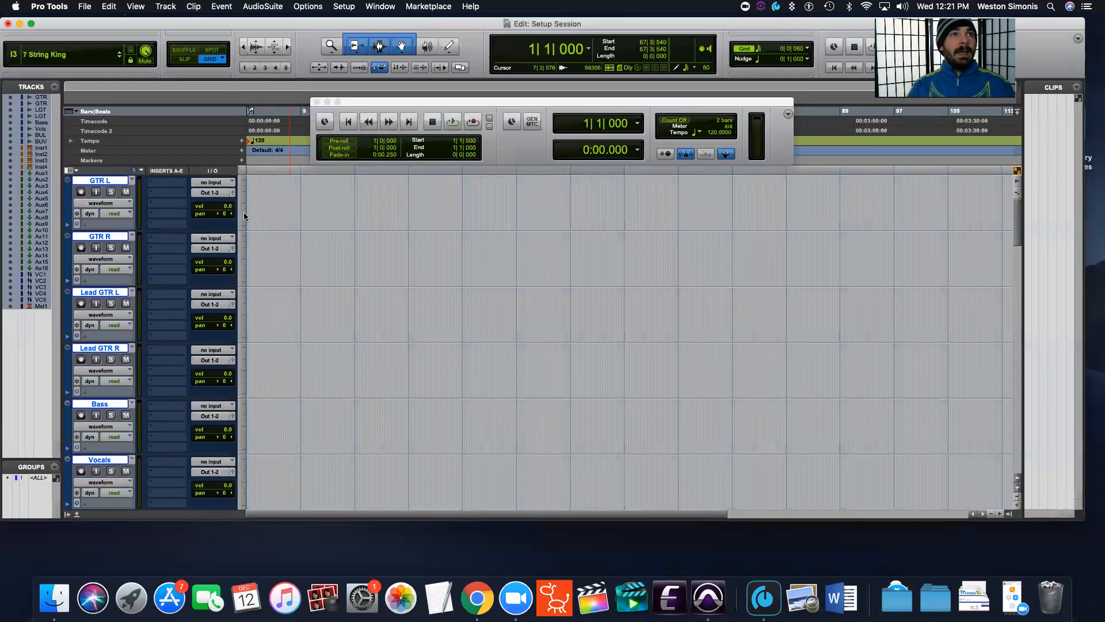
Assign the interface input Mic/Line/Inst In 1 (Mono) to both the GTR L and GTR R tracks.
{"action": "left_click", "coordinate": [218, 185]}
{"action": "mouse_move", "coordinate": [219, 183]}
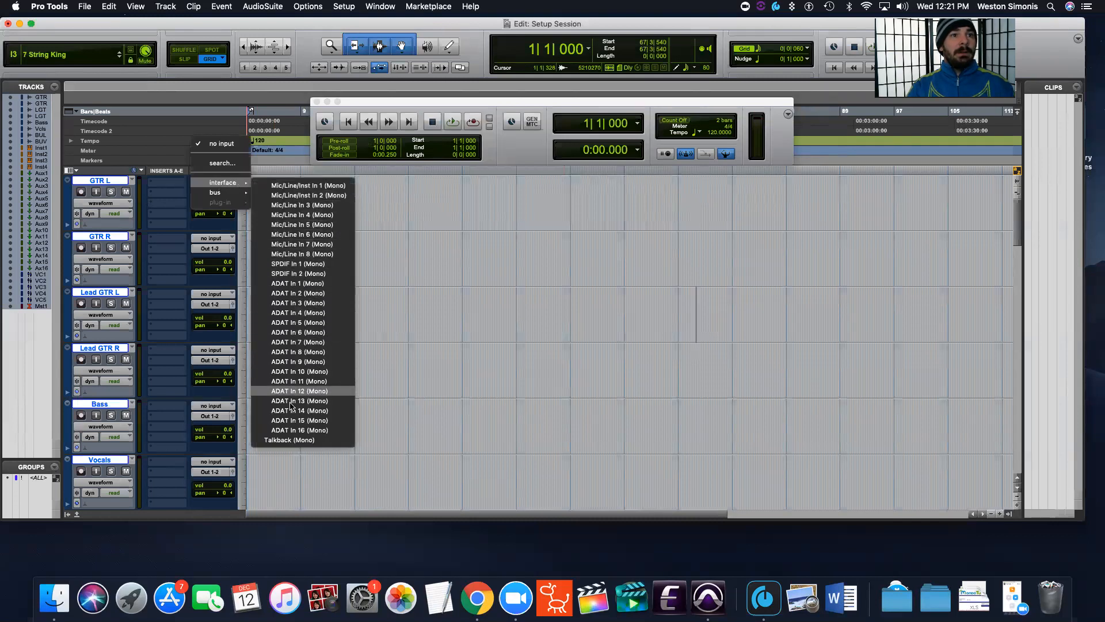
{"action": "left_click", "coordinate": [297, 185]}
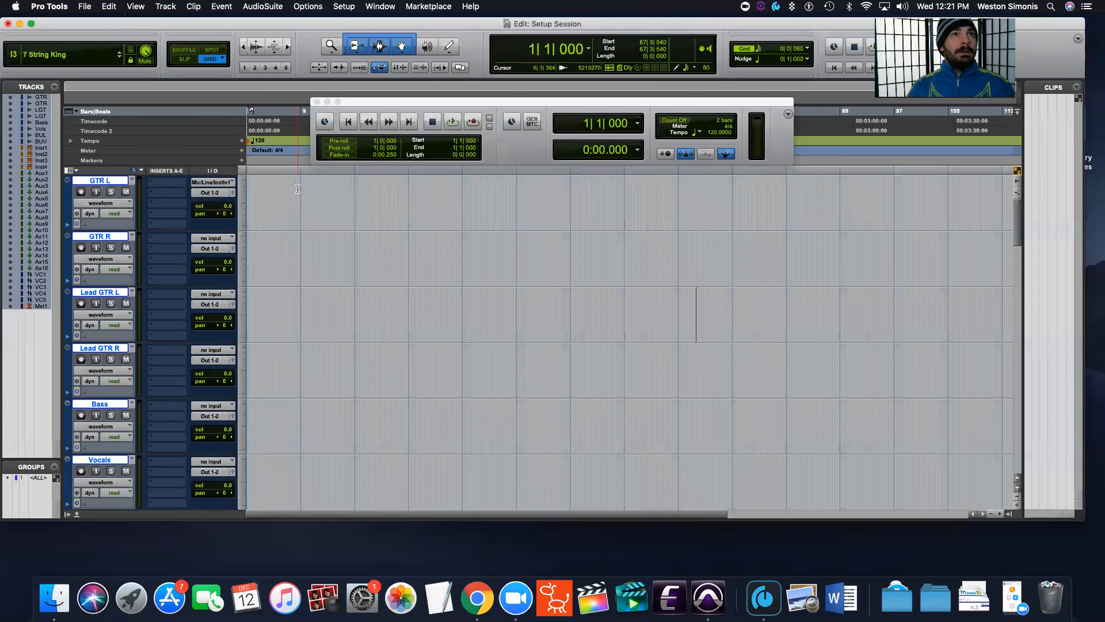
{"action": "left_click", "coordinate": [211, 238]}
{"action": "mouse_move", "coordinate": [251, 239]}
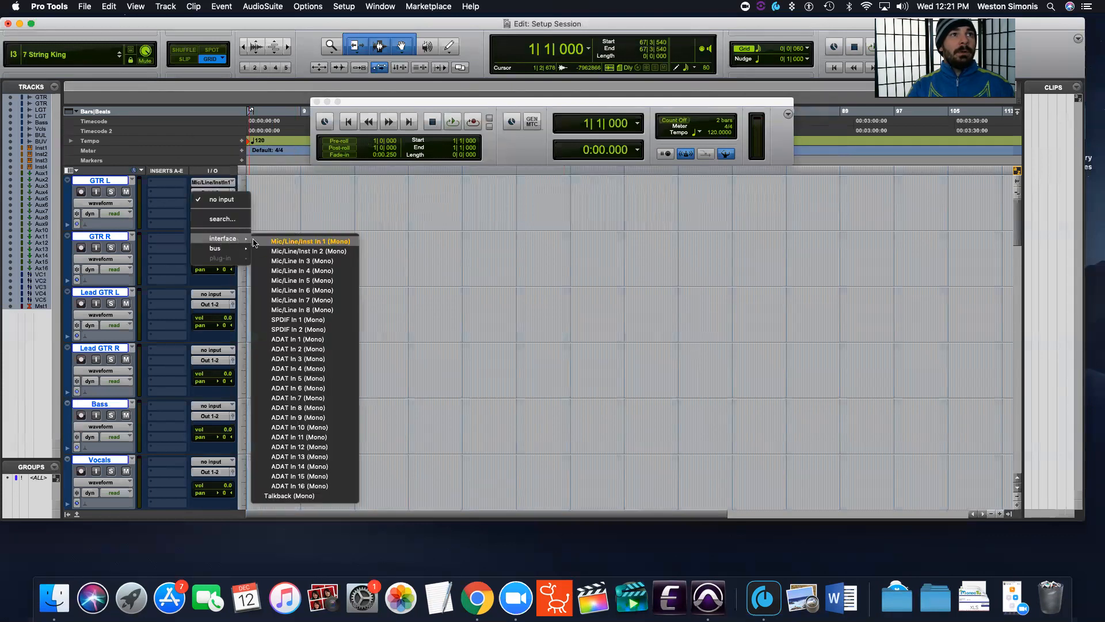
{"action": "left_click", "coordinate": [299, 242]}
{"action": "left_click", "coordinate": [219, 294]}
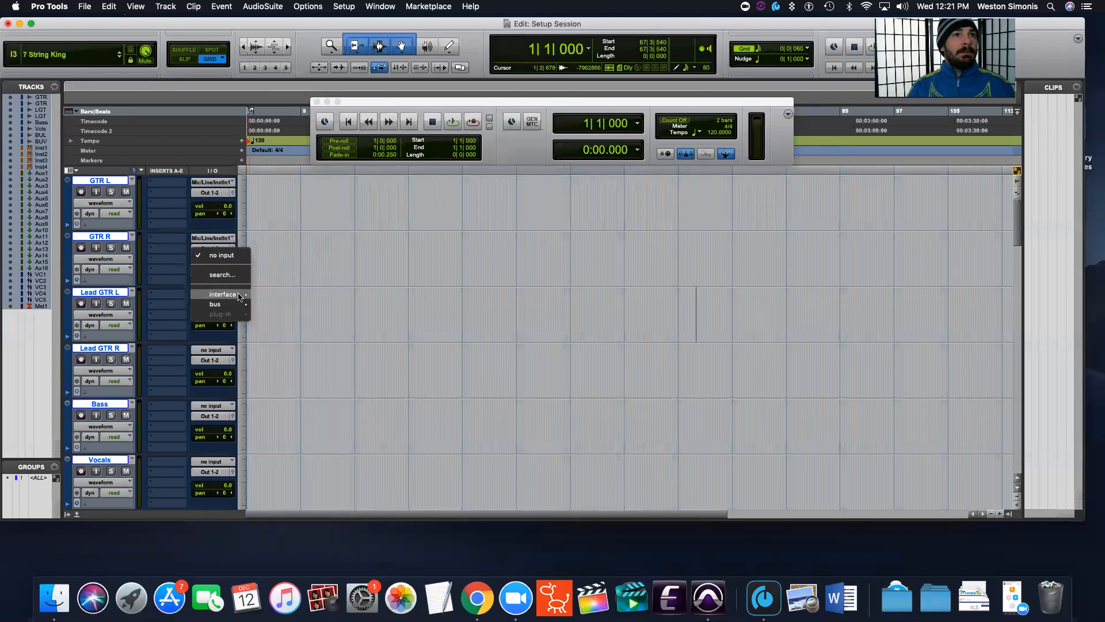
{"action": "mouse_move", "coordinate": [230, 294]}
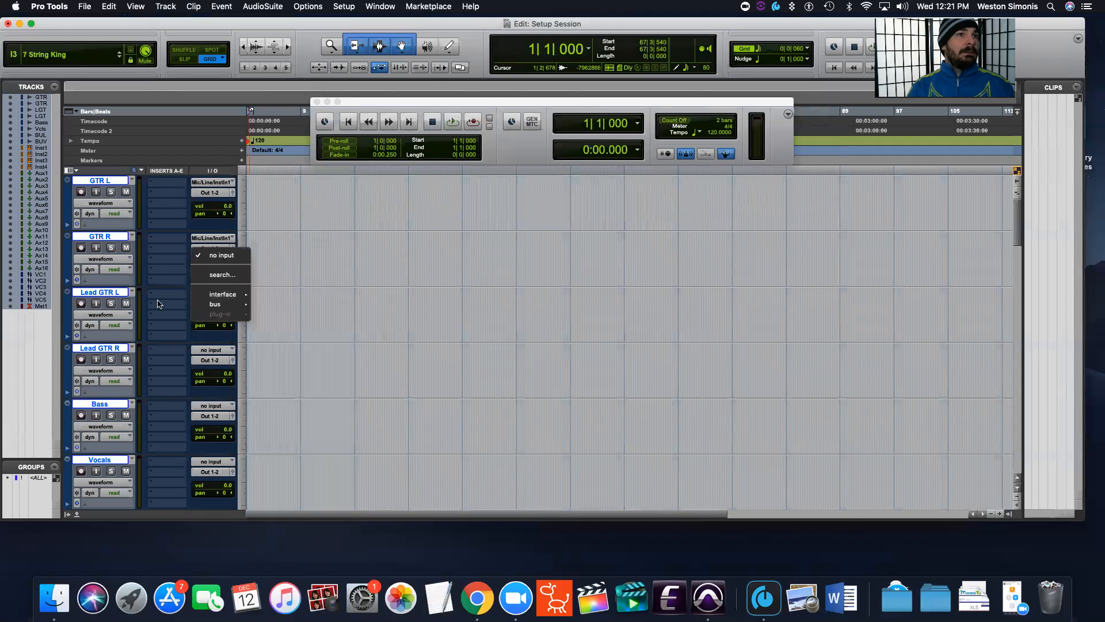
{"action": "left_click", "coordinate": [182, 287]}
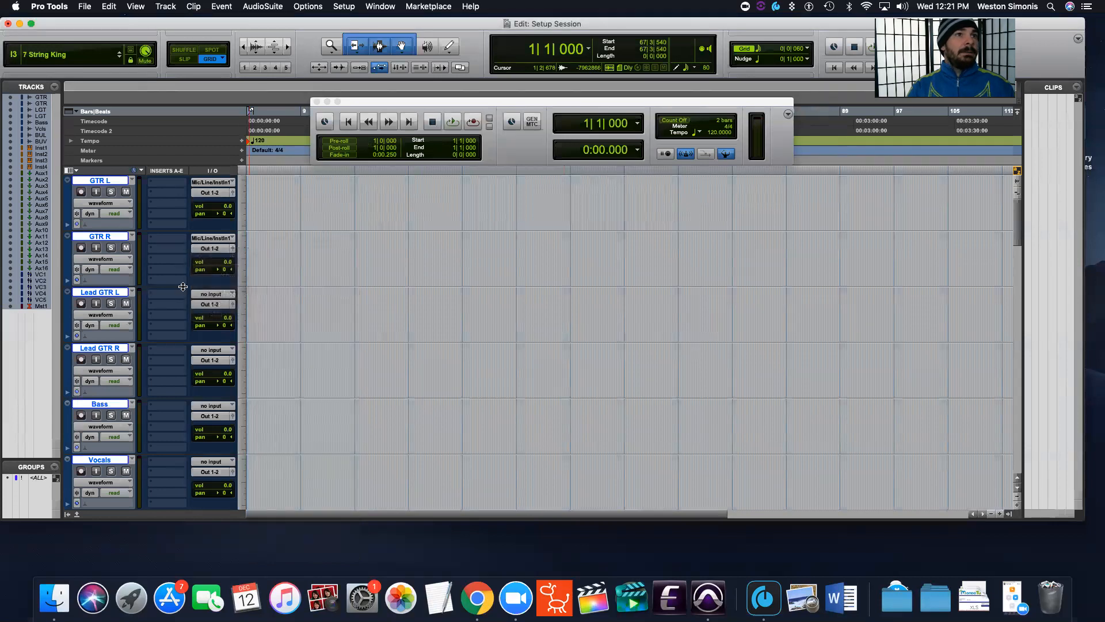
Assign the interface input Mic/Line/Inst In 2 (Mono) to both the Lead GTR L and Bass tracks.
{"action": "left_click", "coordinate": [219, 294]}
{"action": "mouse_move", "coordinate": [233, 294]}
{"action": "left_click", "coordinate": [277, 308]}
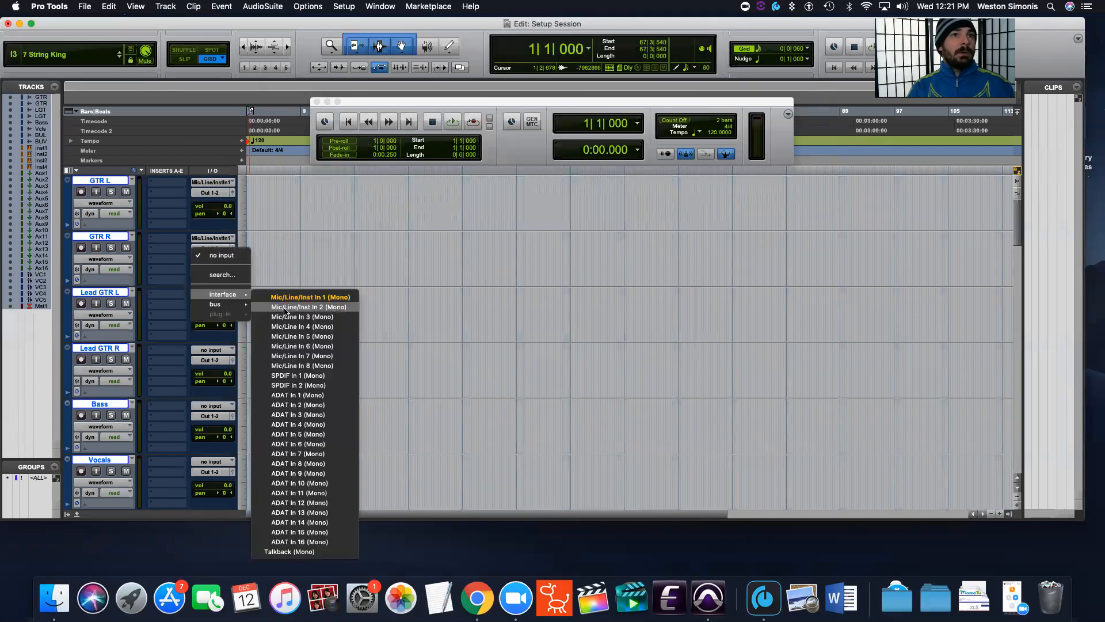
{"action": "scroll", "coordinate": [158, 316], "scroll_direction": "down", "scroll_amount": 1}
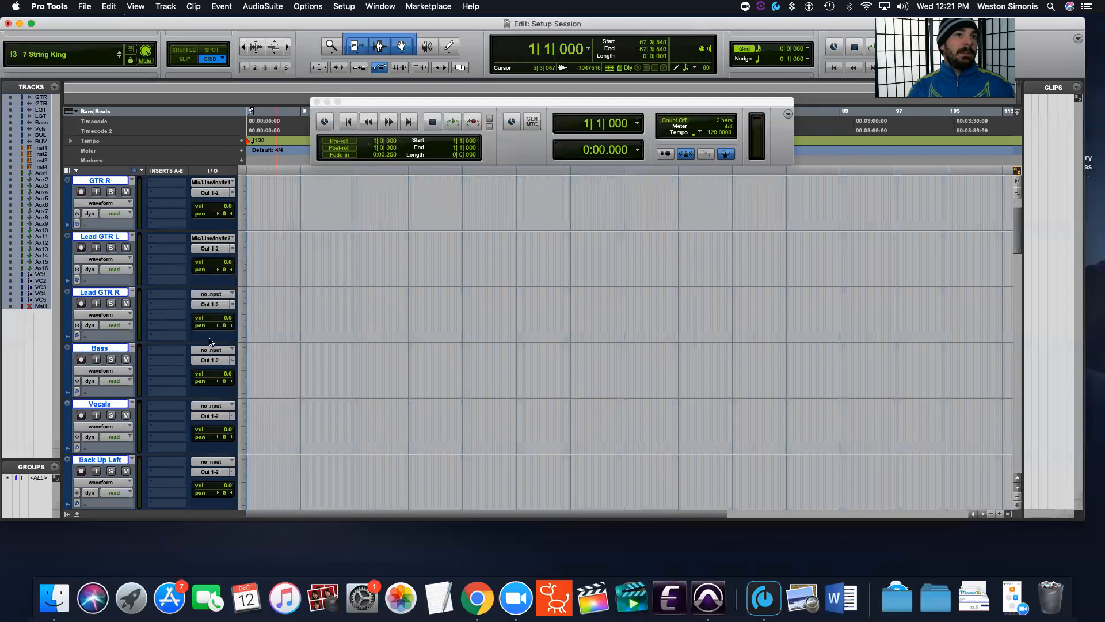
{"action": "left_click", "coordinate": [216, 350]}
{"action": "mouse_move", "coordinate": [223, 350]}
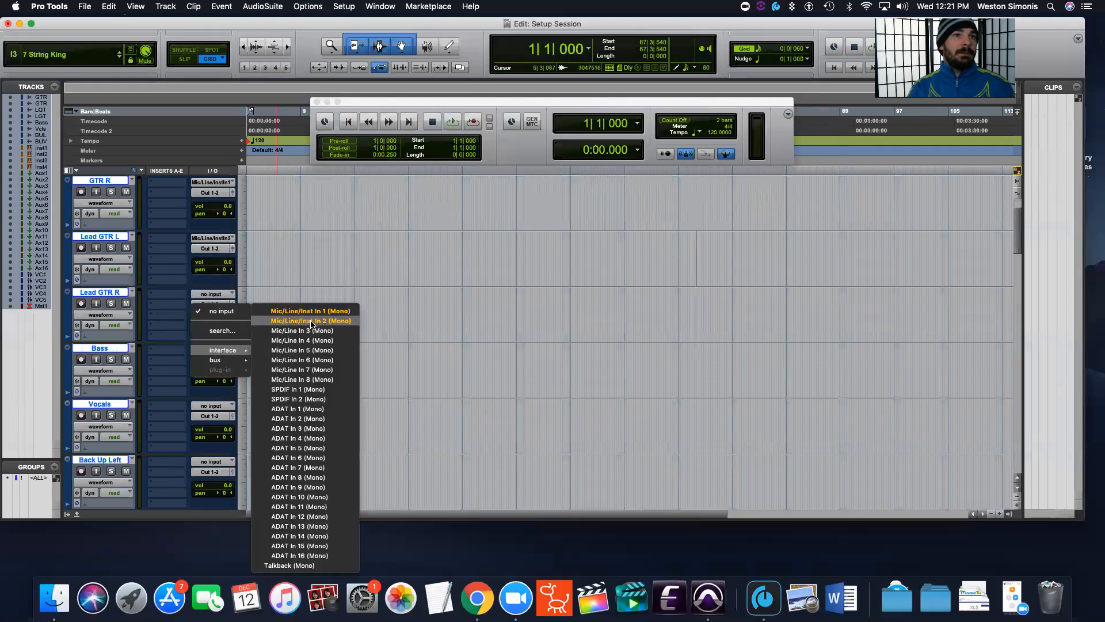
{"action": "left_click", "coordinate": [294, 320]}
Assign the mono interface inputs Mic/Line In 3 to Vocals, Mic/Line In 4 to Back Up Left and Mic/Line In 5 to BckUpVclsRght.
{"action": "scroll", "coordinate": [153, 355], "scroll_direction": "down", "scroll_amount": 2}
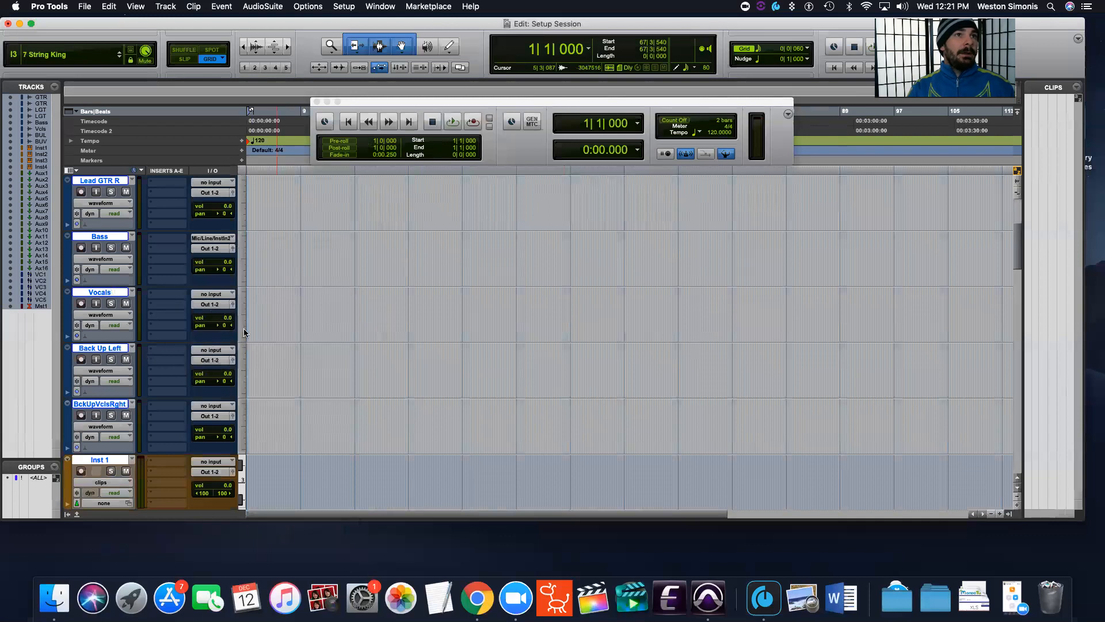
{"action": "left_click", "coordinate": [223, 294]}
{"action": "mouse_move", "coordinate": [240, 296]}
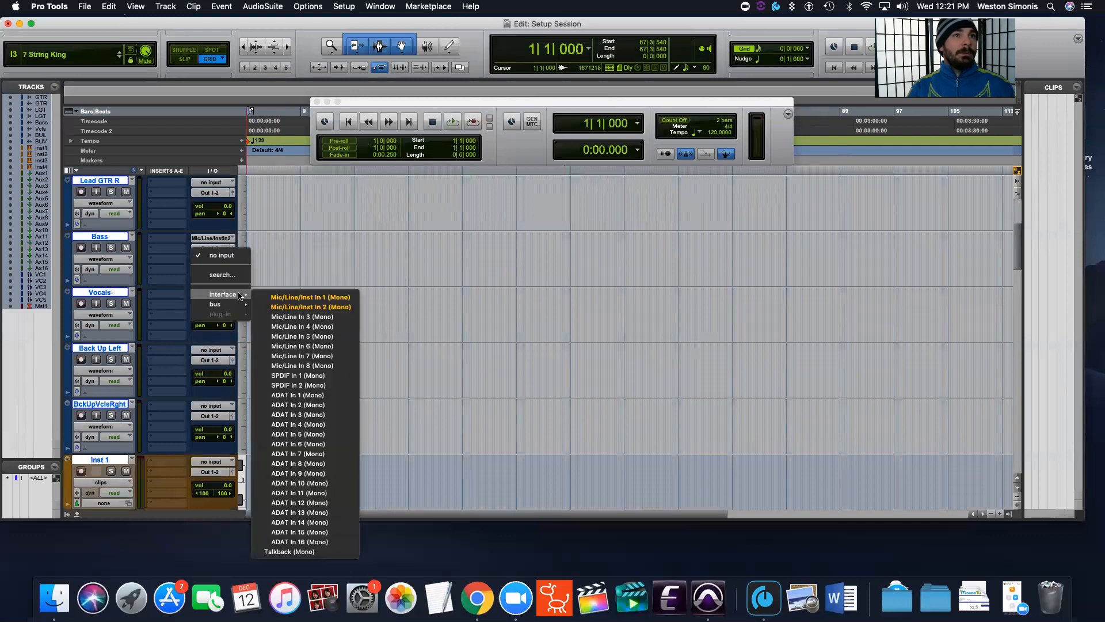
{"action": "left_click", "coordinate": [323, 318]}
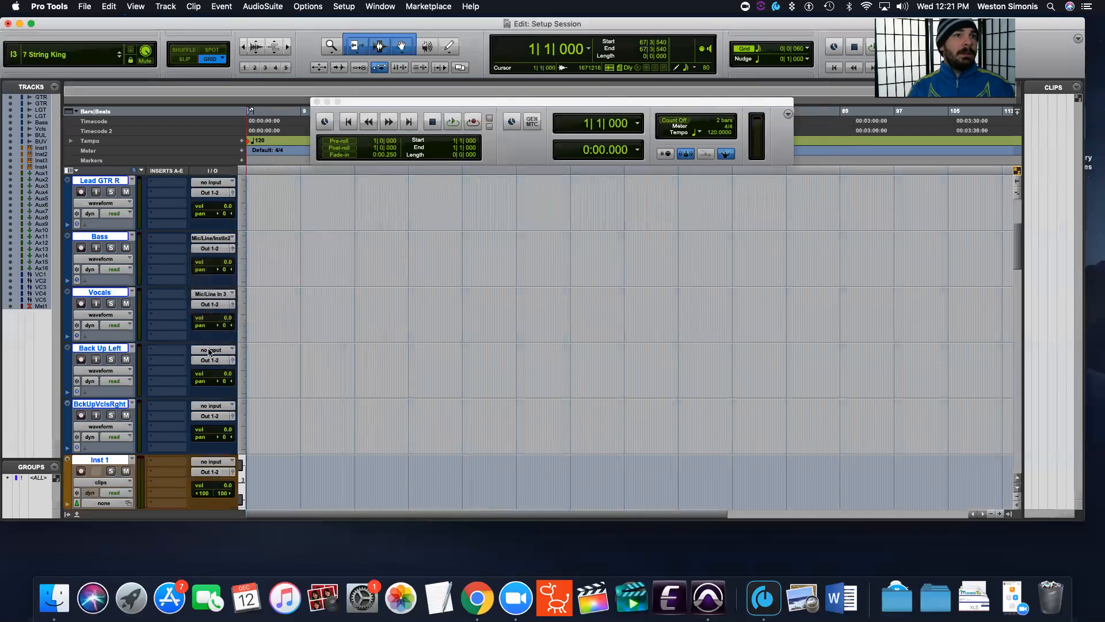
{"action": "left_click", "coordinate": [212, 351]}
{"action": "mouse_move", "coordinate": [230, 350]}
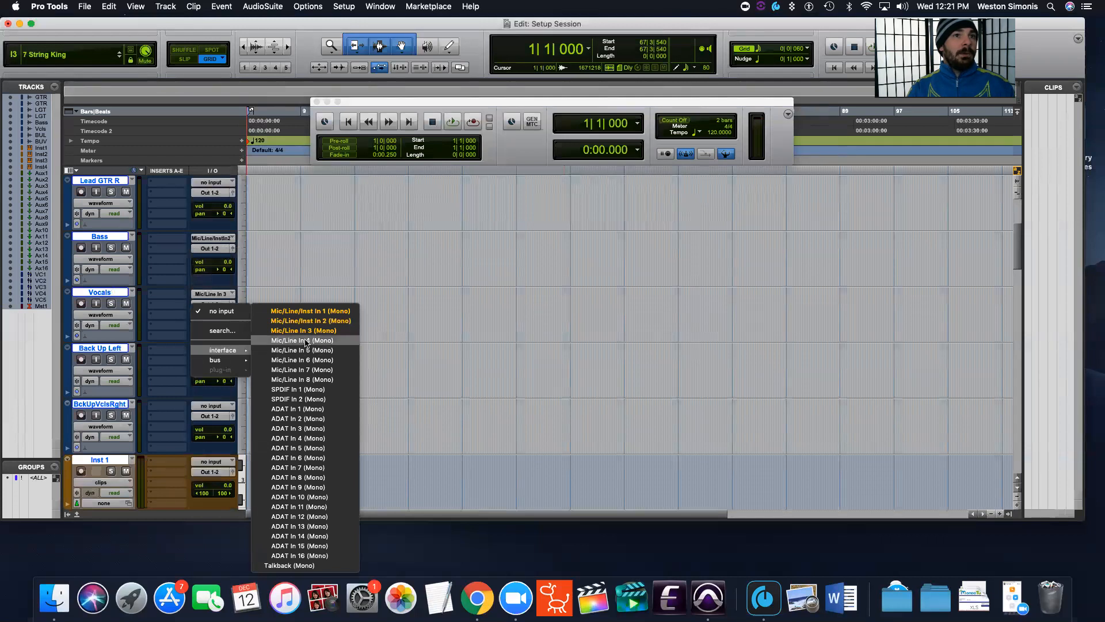
{"action": "left_click", "coordinate": [306, 340]}
{"action": "left_click", "coordinate": [230, 406]}
{"action": "mouse_move", "coordinate": [230, 406]}
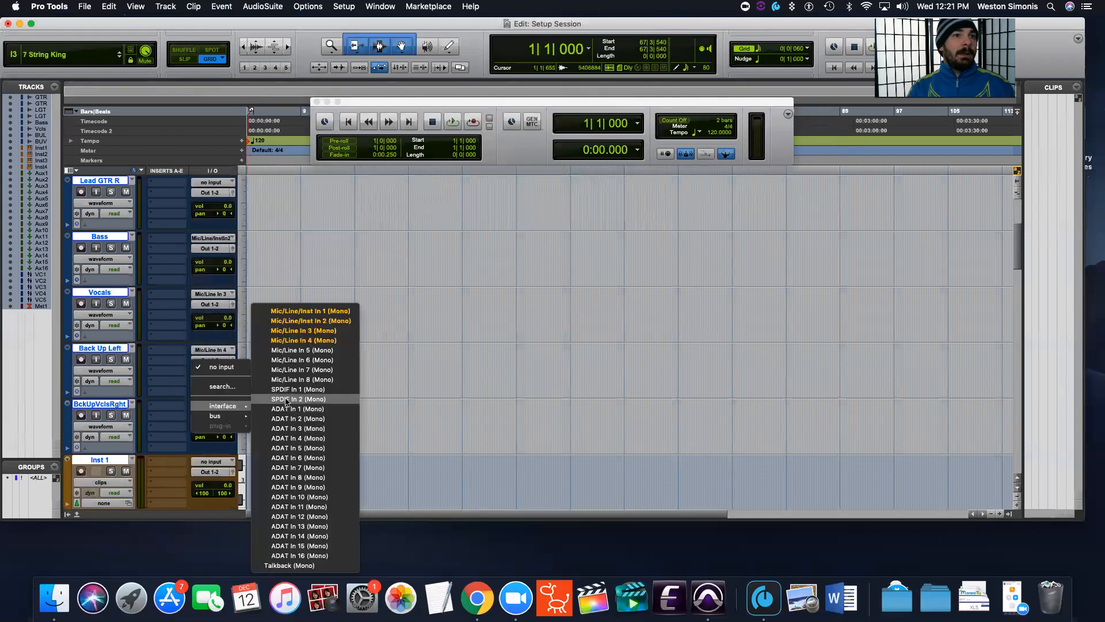
{"action": "left_click", "coordinate": [300, 350]}
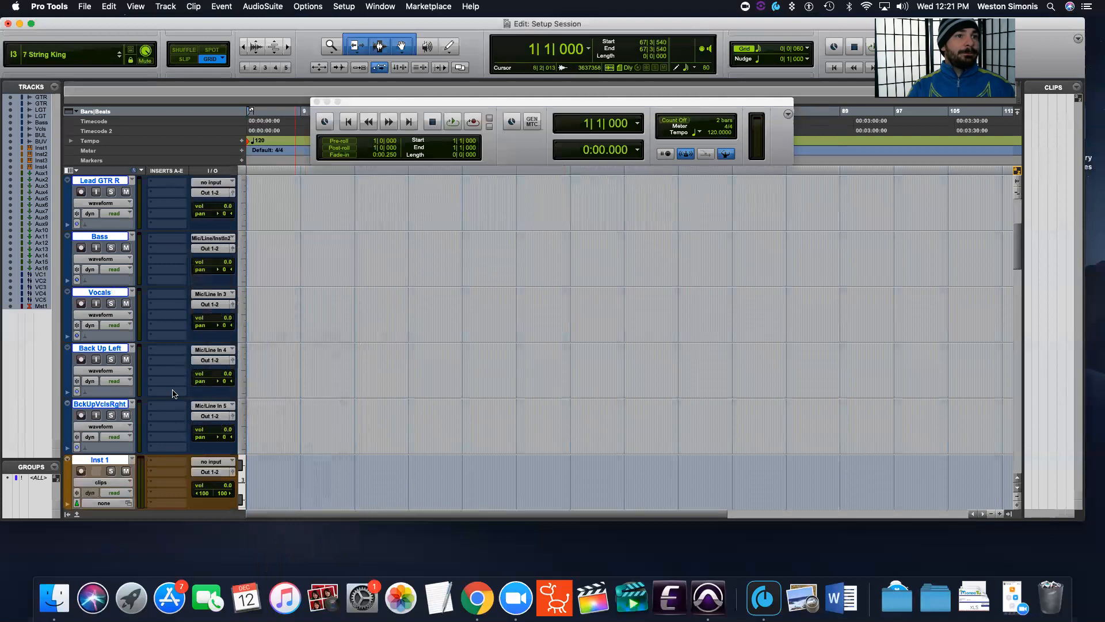
Rename the first instrument track, Inst 1, as Synth 1.
{"action": "scroll", "coordinate": [210, 276], "scroll_direction": "up", "scroll_amount": 5}
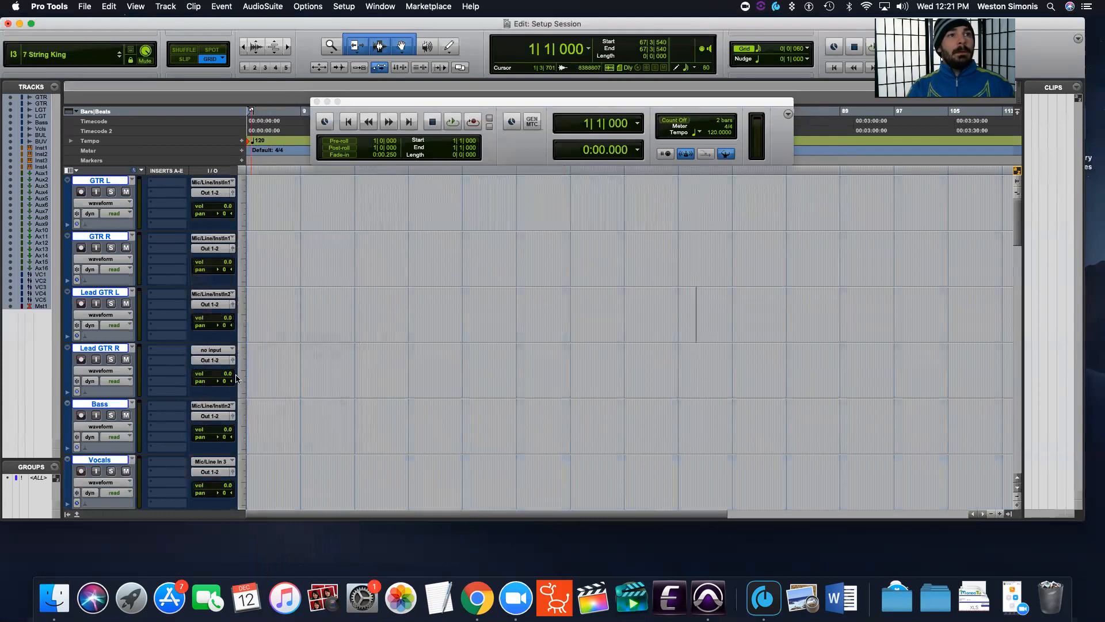
{"action": "scroll", "coordinate": [168, 309], "scroll_direction": "down", "scroll_amount": 6}
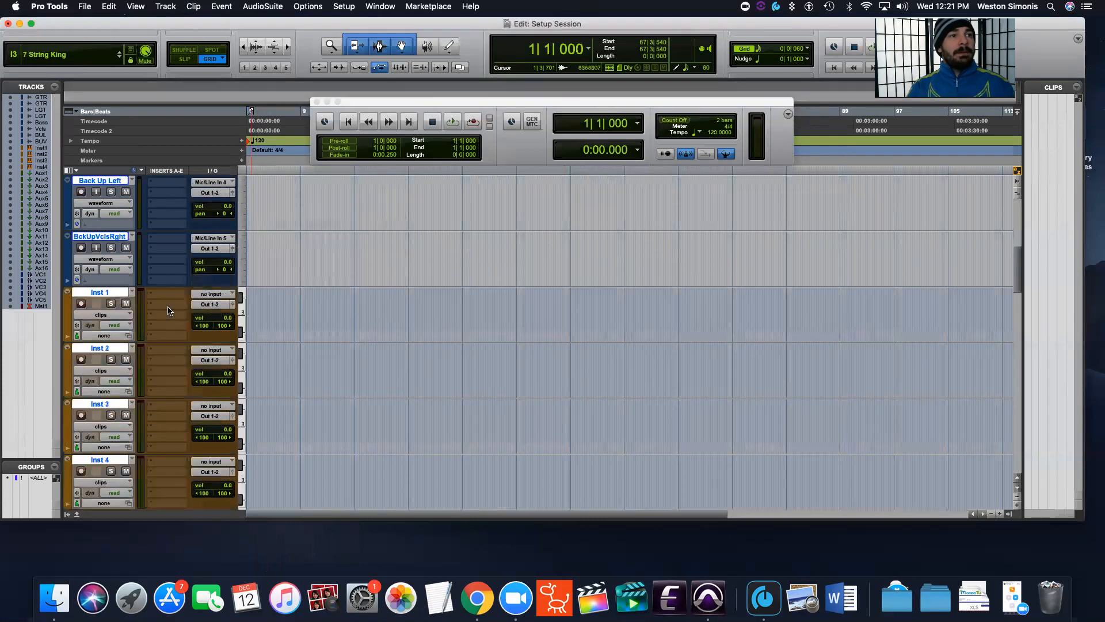
{"action": "scroll", "coordinate": [168, 309], "scroll_direction": "down", "scroll_amount": 1}
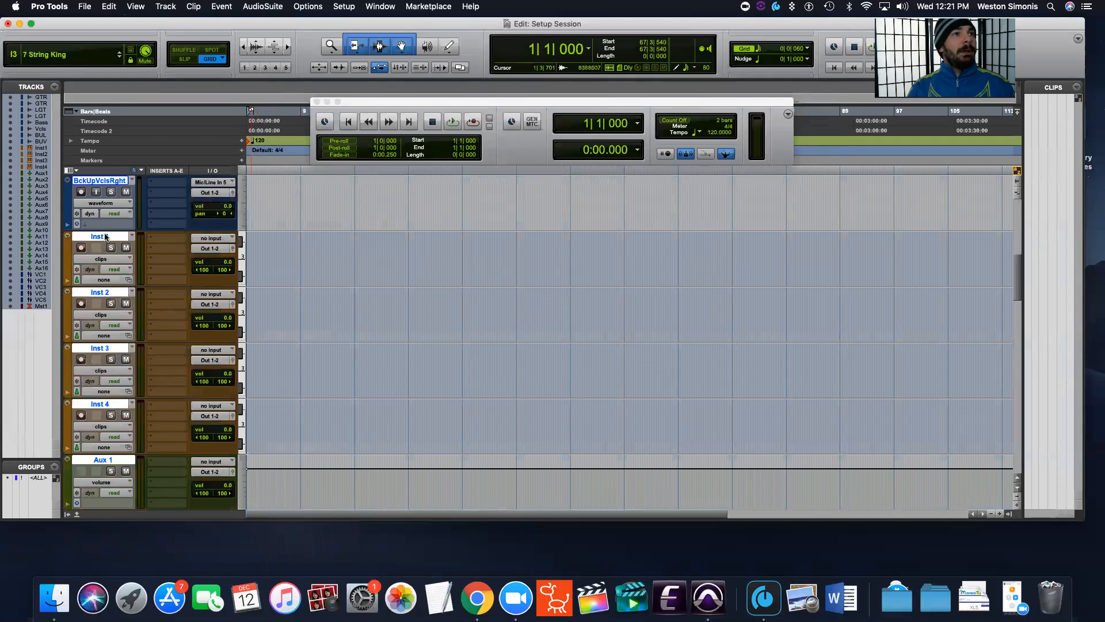
{"action": "double_click", "coordinate": [106, 236]}
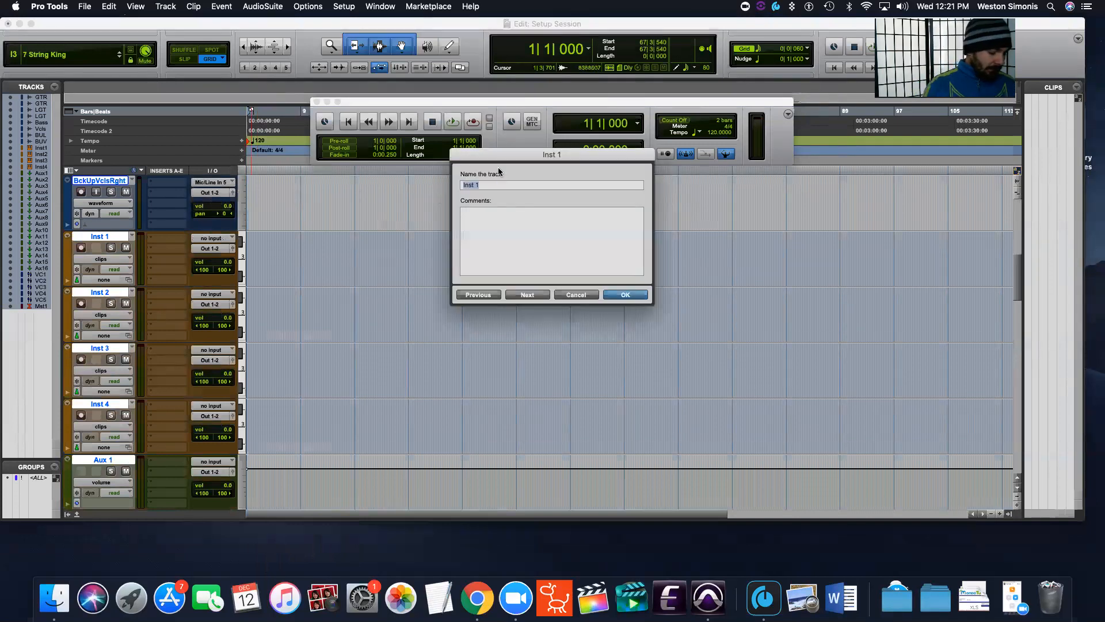
{"action": "type", "text": "Synth"}
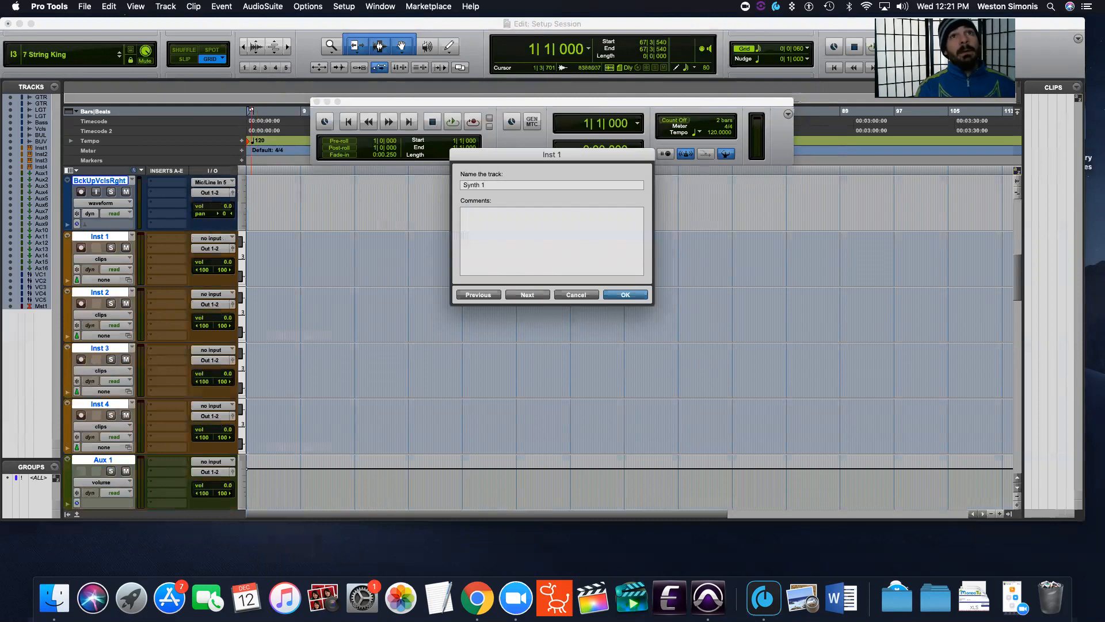
{"action": "key", "text": "Return"}
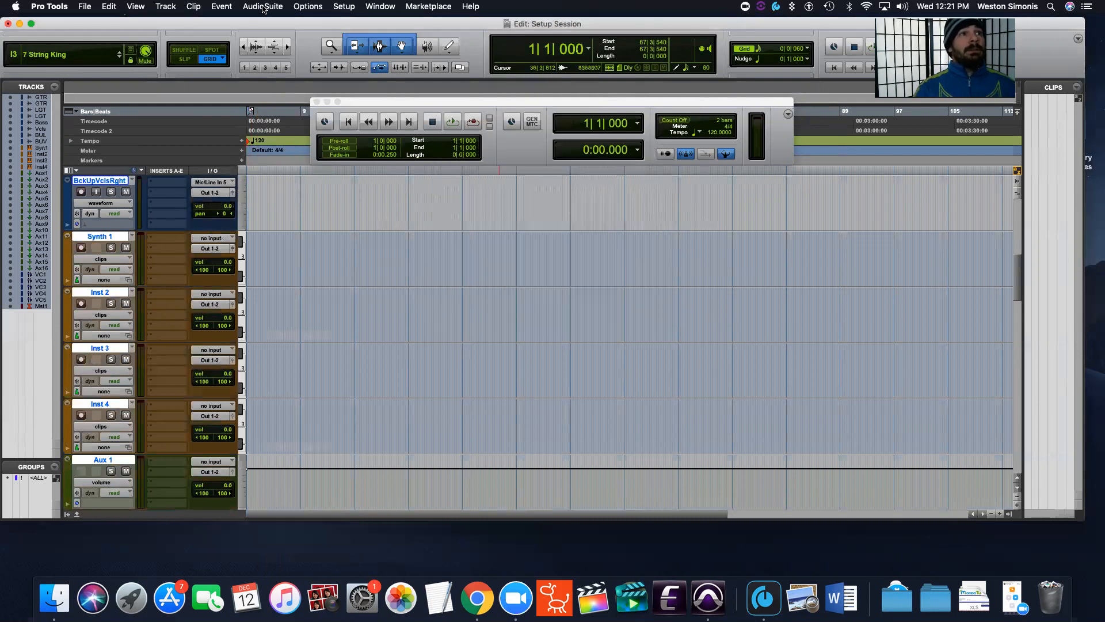
Insert the multichannel instrument plug-in Xpand!2 (stereo) on the Synth 1 track and rearrange the plug-in and transport windows so neither covers the other.
{"action": "left_click", "coordinate": [156, 239]}
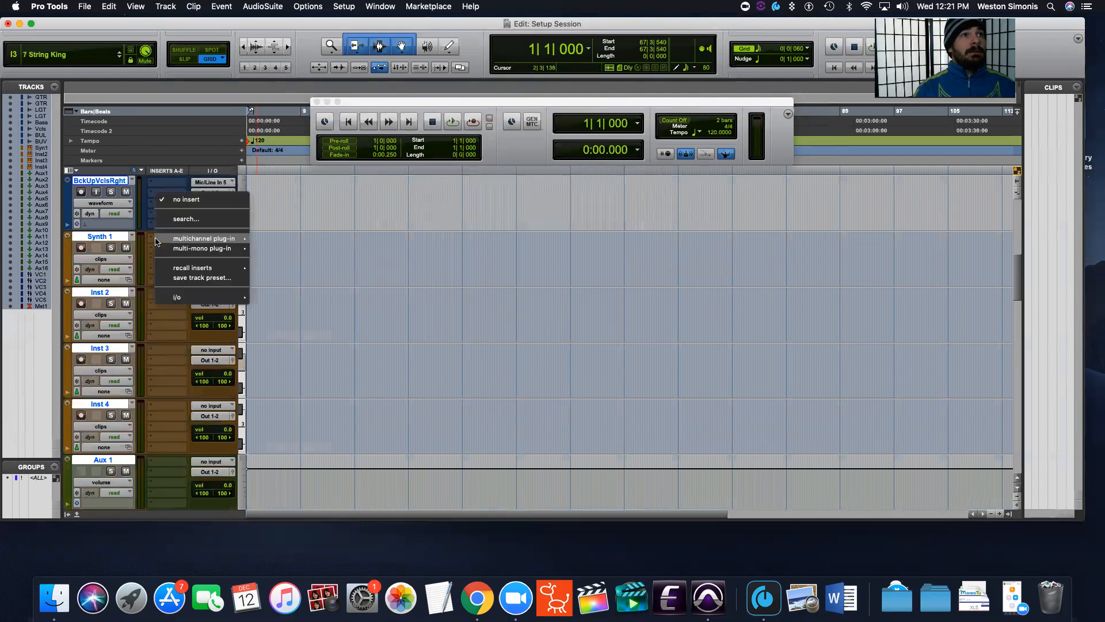
{"action": "left_click", "coordinate": [148, 240]}
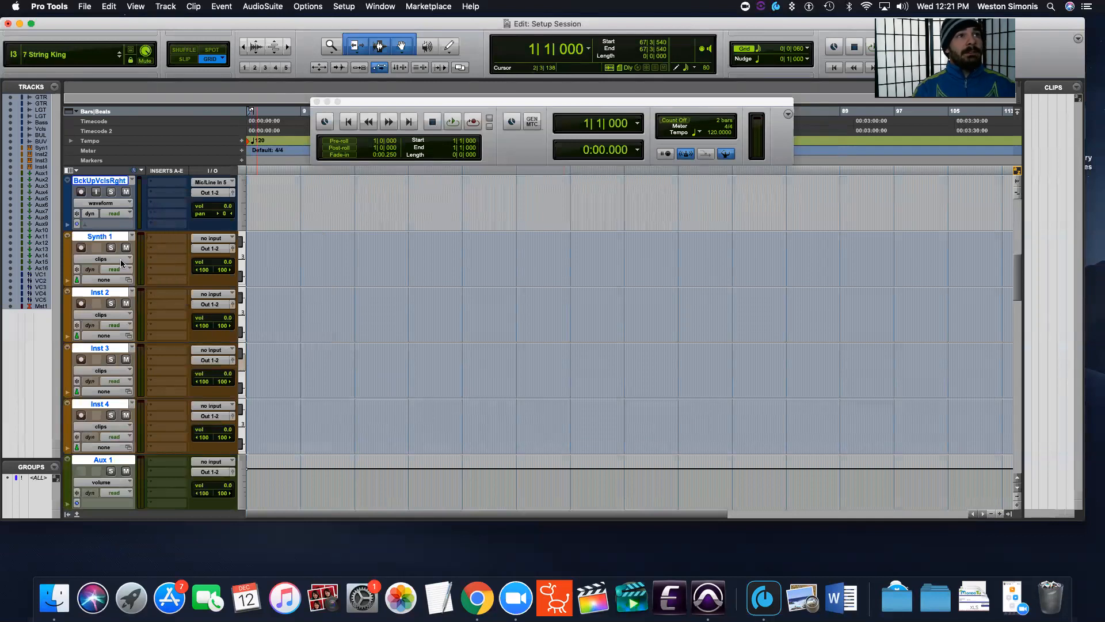
{"action": "left_click", "coordinate": [156, 241]}
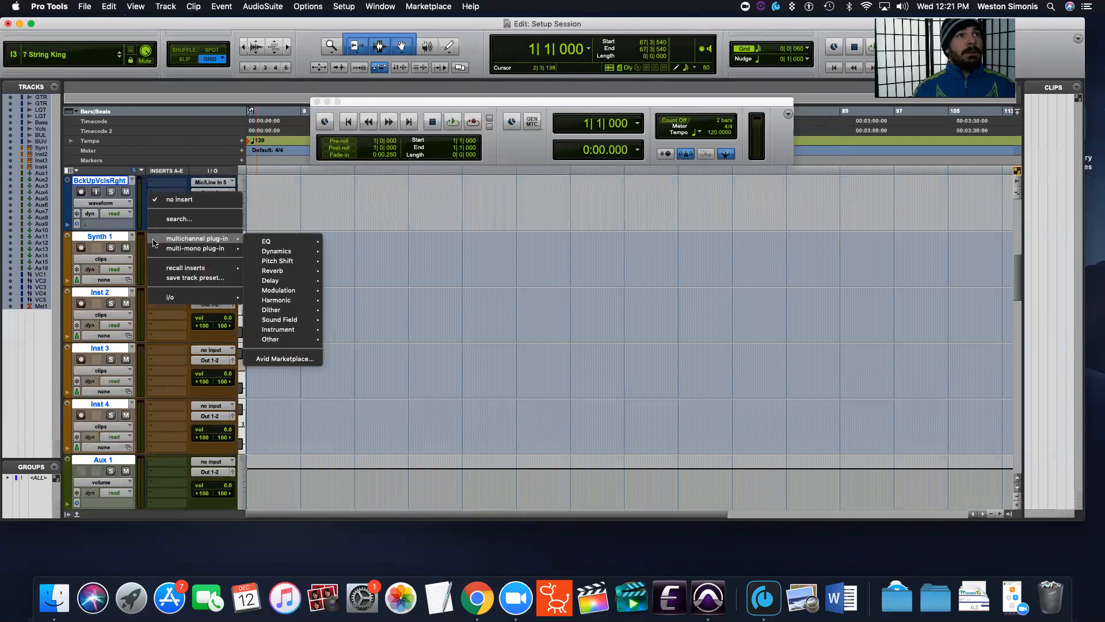
{"action": "mouse_move", "coordinate": [256, 240]}
{"action": "mouse_move", "coordinate": [302, 330]}
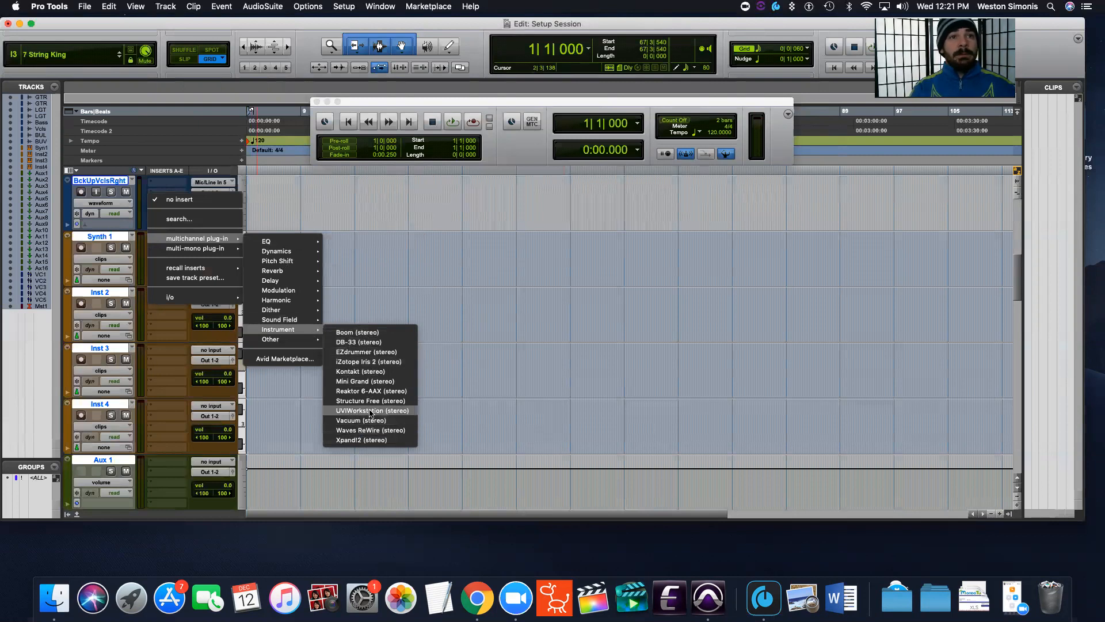
{"action": "left_click", "coordinate": [349, 440]}
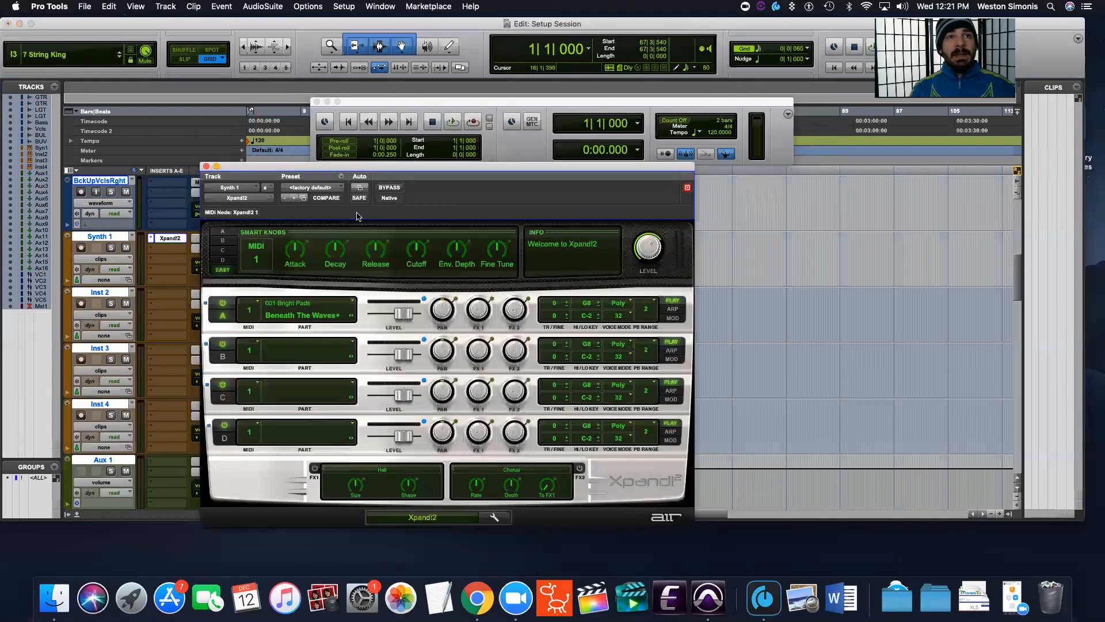
{"action": "left_click_drag", "start_coordinate": [368, 168], "coordinate": [534, 129]}
{"action": "left_click_drag", "start_coordinate": [490, 97], "coordinate": [441, 23]}
{"action": "left_click_drag", "start_coordinate": [588, 147], "coordinate": [490, 131]}
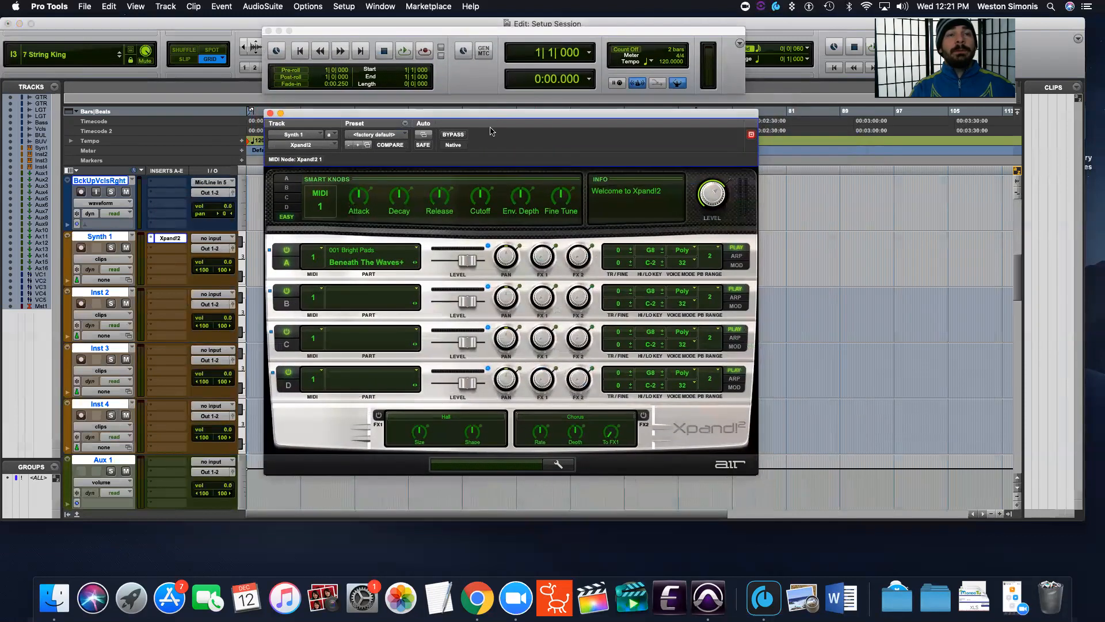
Load the 027 Basics sound LFO S&H WT Sweep Bank 1+ into part A of Xpand!2.
{"action": "left_click", "coordinate": [417, 251]}
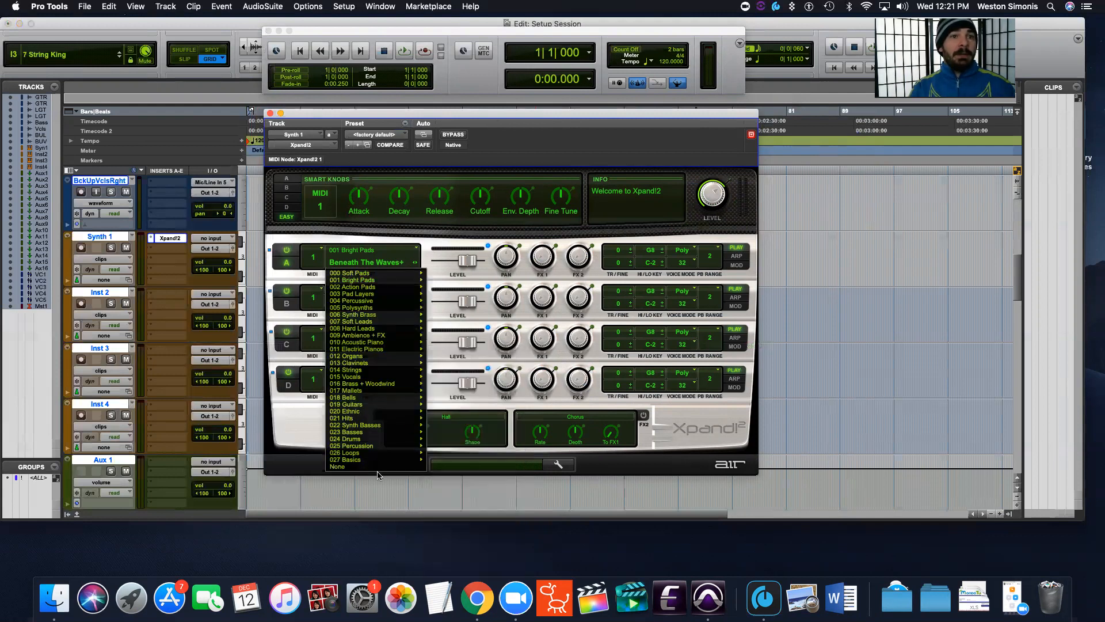
{"action": "mouse_move", "coordinate": [380, 454]}
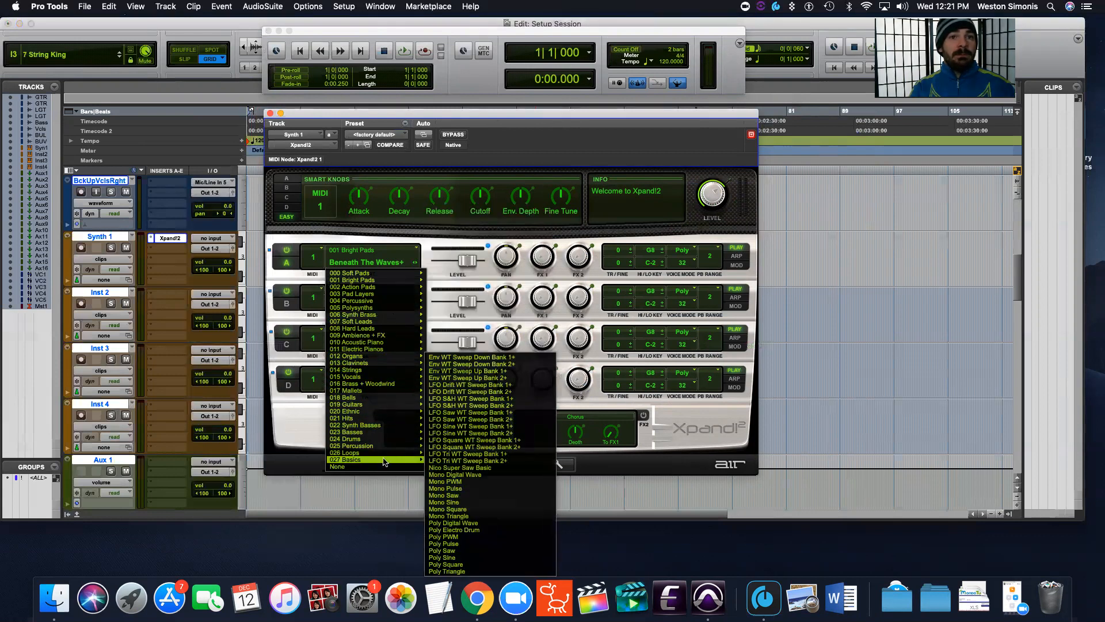
{"action": "left_click", "coordinate": [463, 398]}
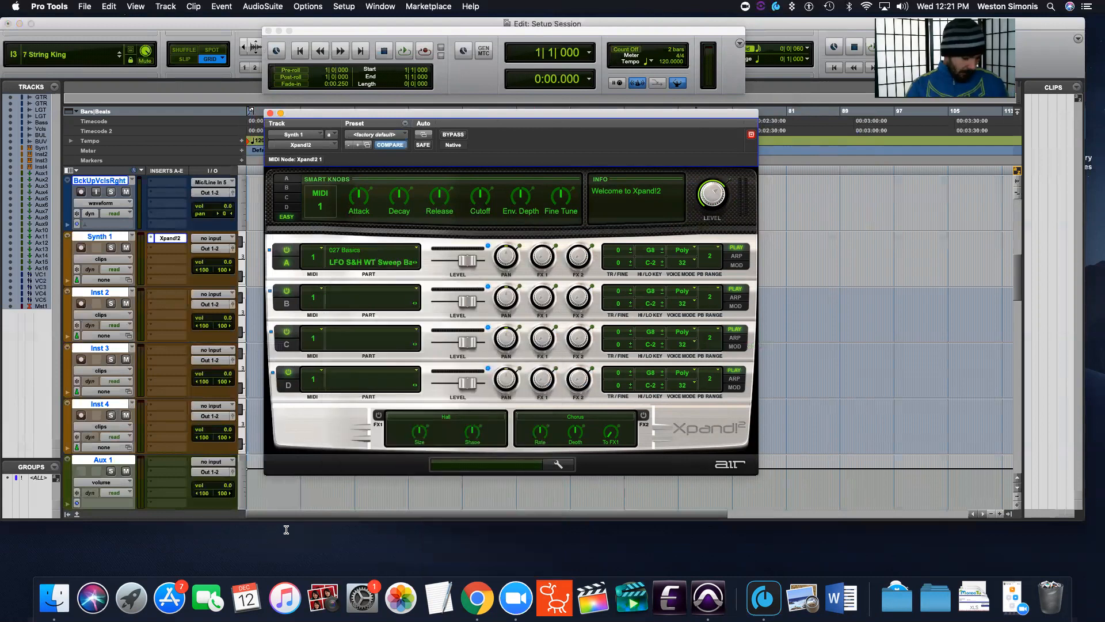
Open the MIDI editor for Synth 1 and audition the sound with two notes on its keyboard.
{"action": "key", "text": "ctrl+equal"}
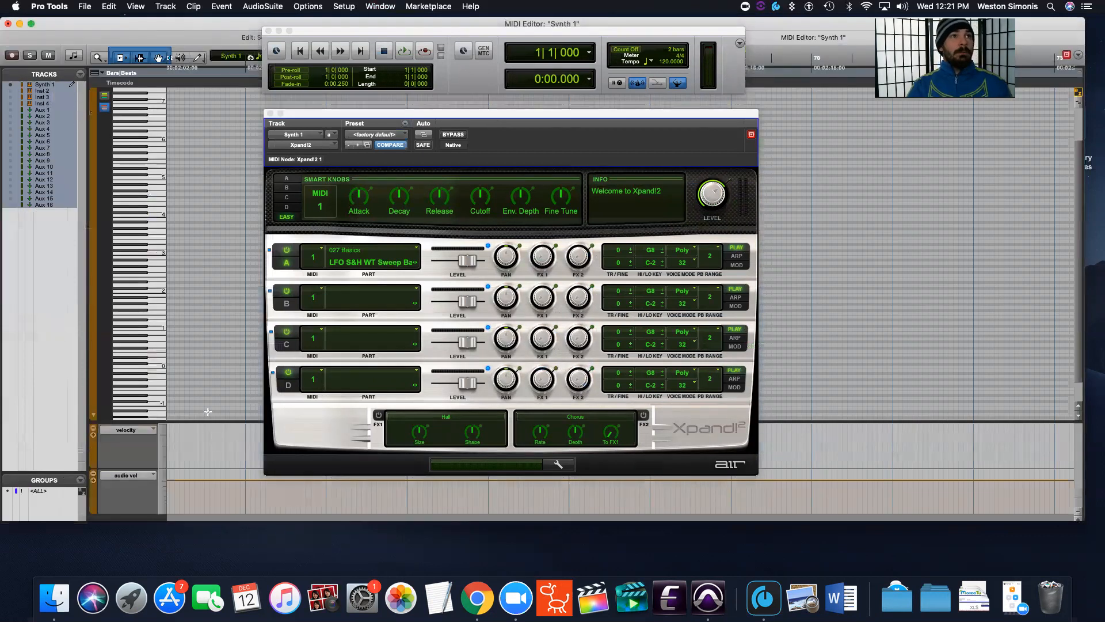
{"action": "left_click", "coordinate": [143, 346]}
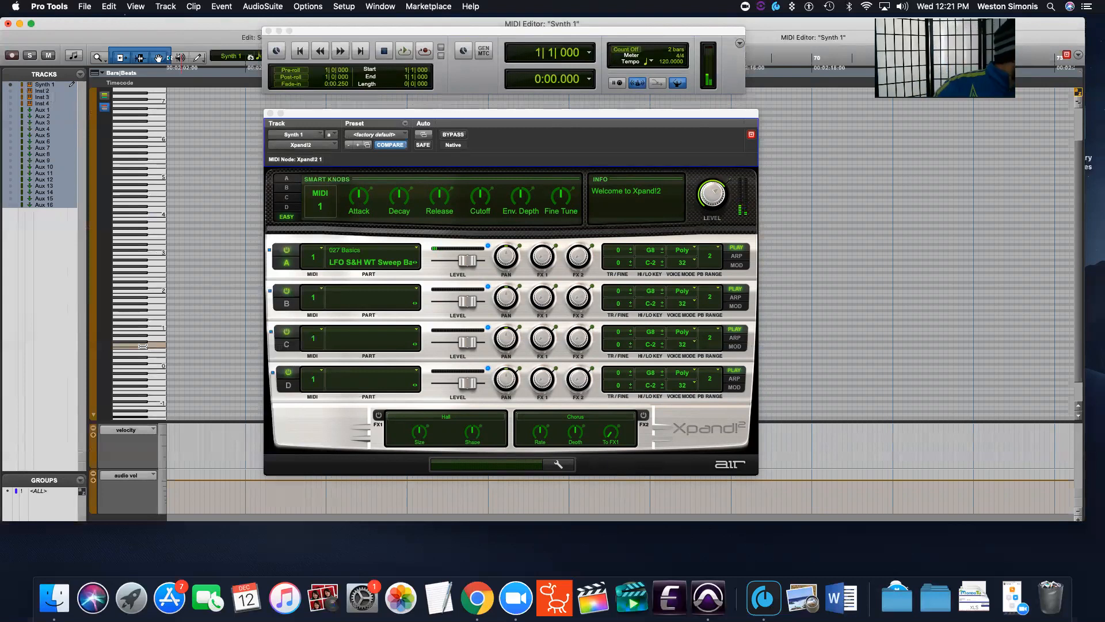
{"action": "left_click", "coordinate": [137, 332]}
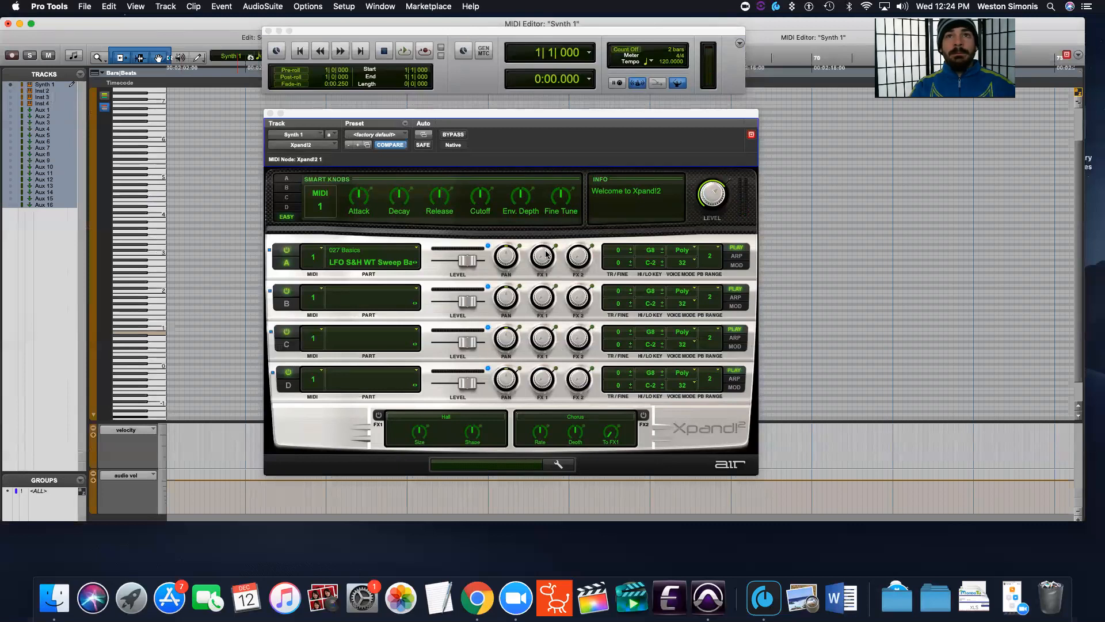
Explore part A's pan, key range and voice mode controls in Xpand!2 and show the smart knobs for part A.
{"action": "left_click", "coordinate": [505, 257]}
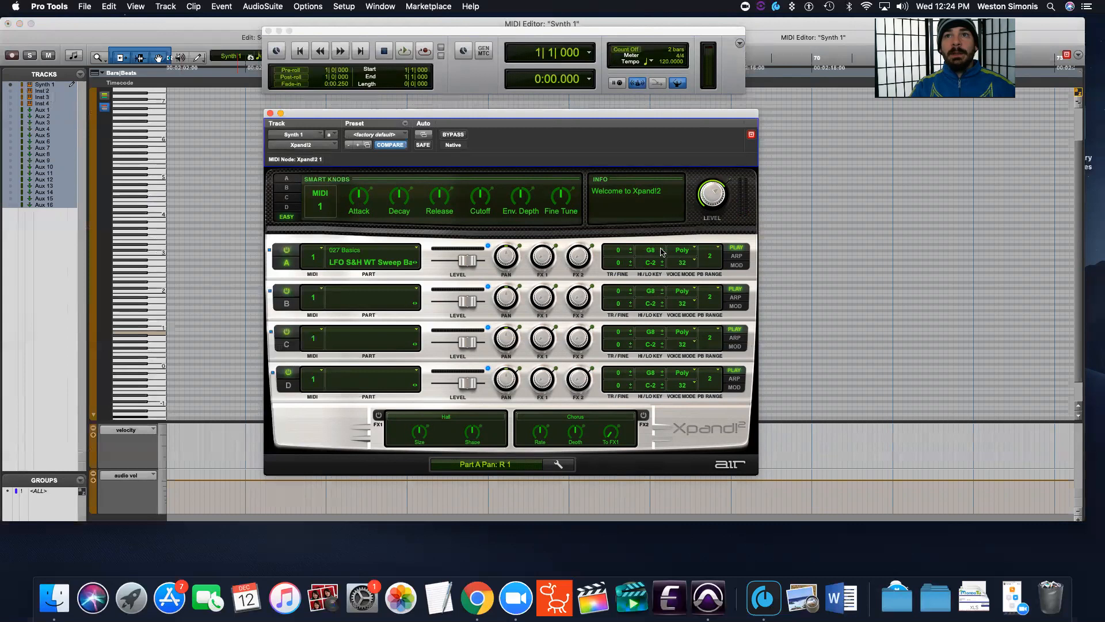
{"action": "mouse_move", "coordinate": [654, 253]}
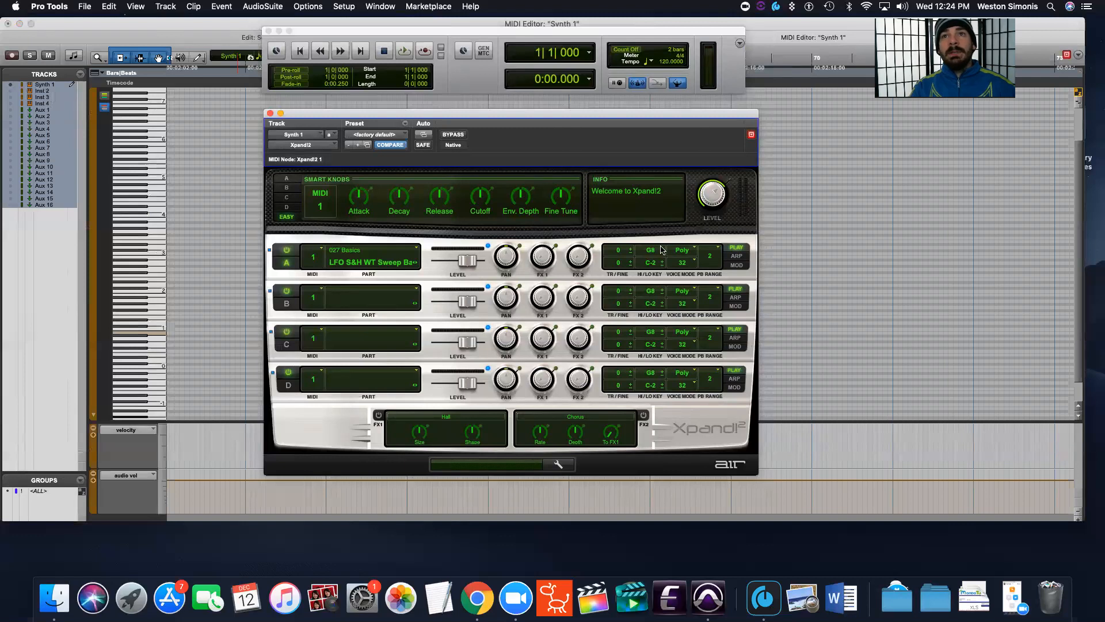
{"action": "left_click", "coordinate": [694, 251]}
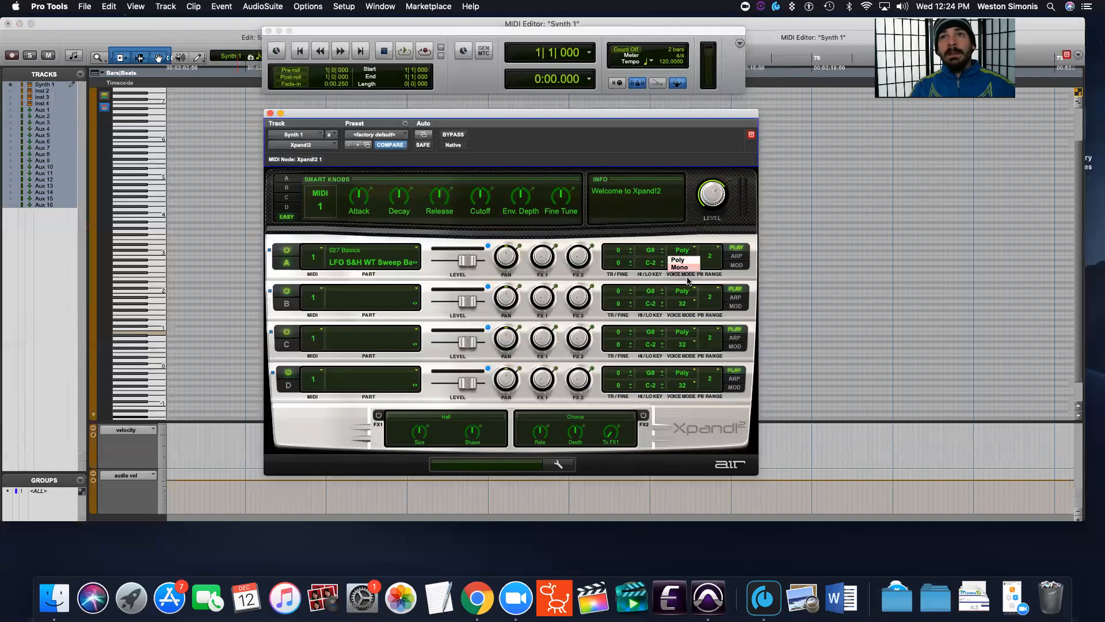
{"action": "left_click", "coordinate": [727, 250]}
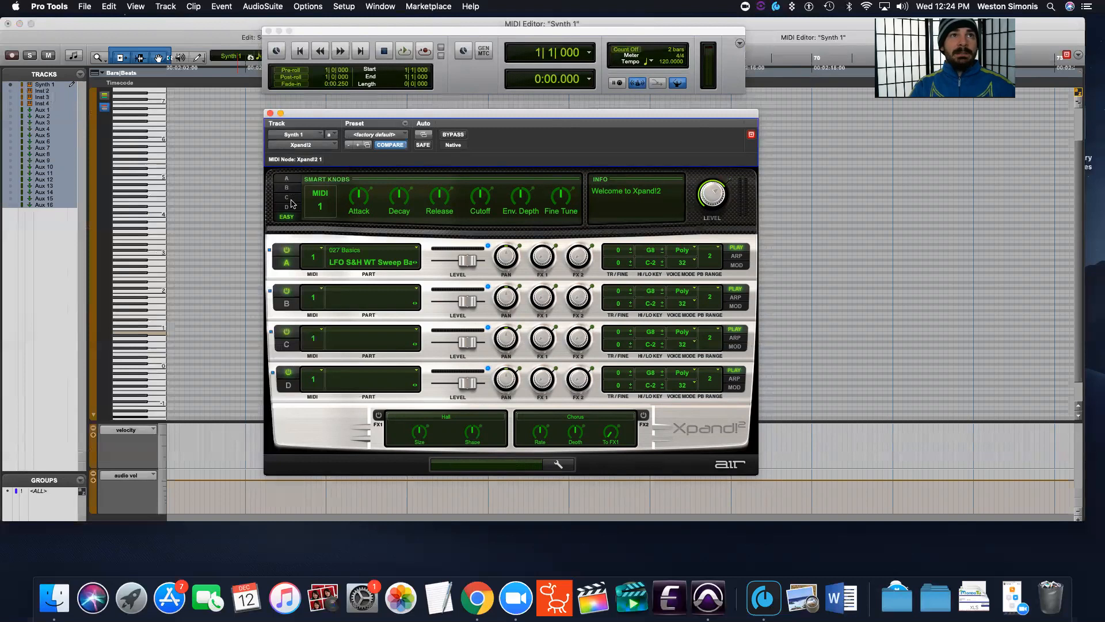
{"action": "left_click", "coordinate": [292, 181]}
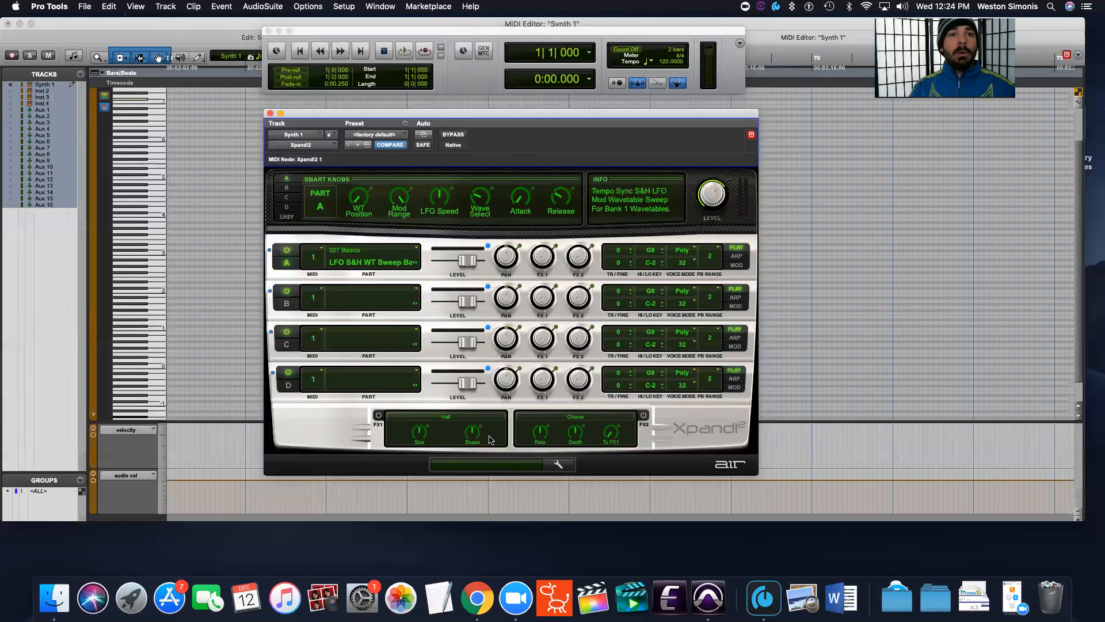
Load the +05 Octa Saw preset from 03 Huge Pads in Xpand!2 and audition a note in the MIDI editor.
{"action": "left_click", "coordinate": [401, 138]}
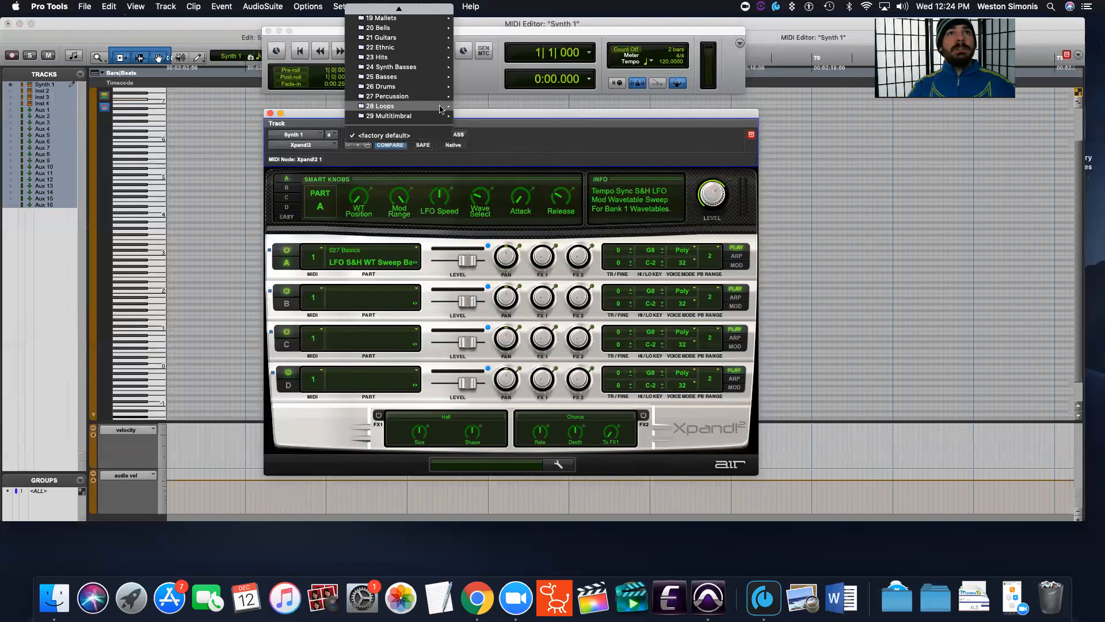
{"action": "mouse_move", "coordinate": [439, 109]}
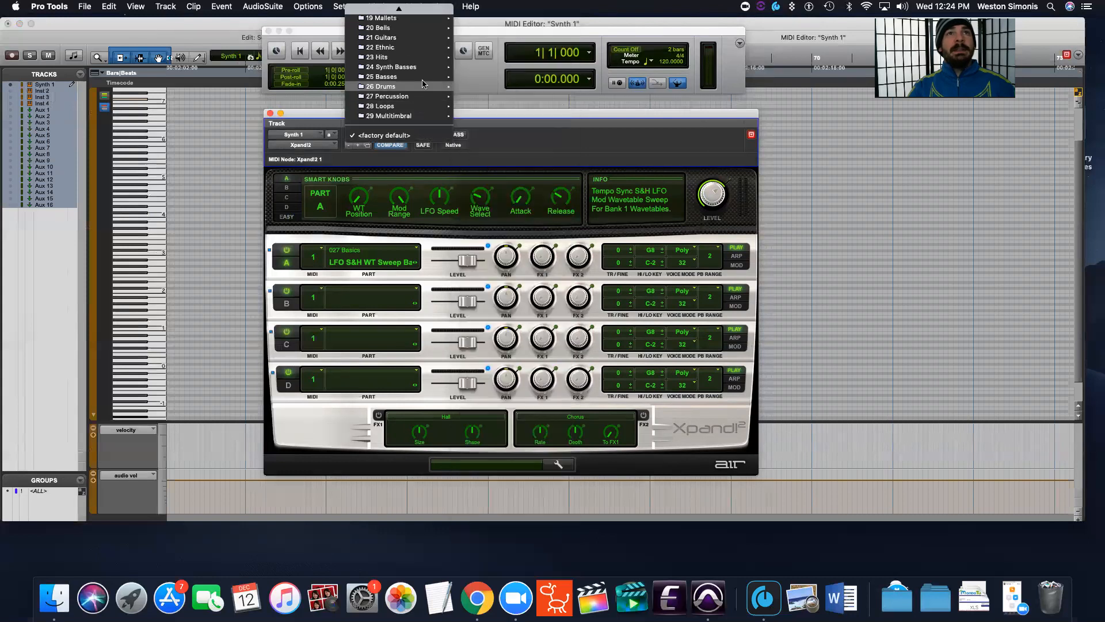
{"action": "scroll", "coordinate": [423, 86], "scroll_direction": "up", "scroll_amount": 3}
{"action": "mouse_move", "coordinate": [423, 85]}
{"action": "scroll", "coordinate": [423, 85], "scroll_direction": "up", "scroll_amount": 5}
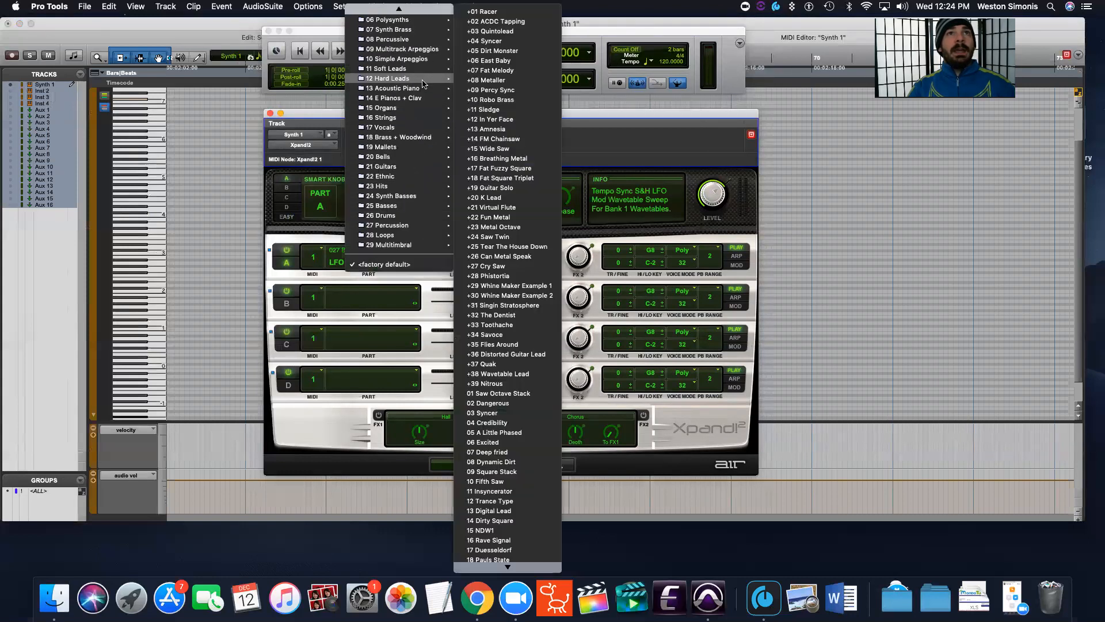
{"action": "scroll", "coordinate": [423, 85], "scroll_direction": "up", "scroll_amount": 2}
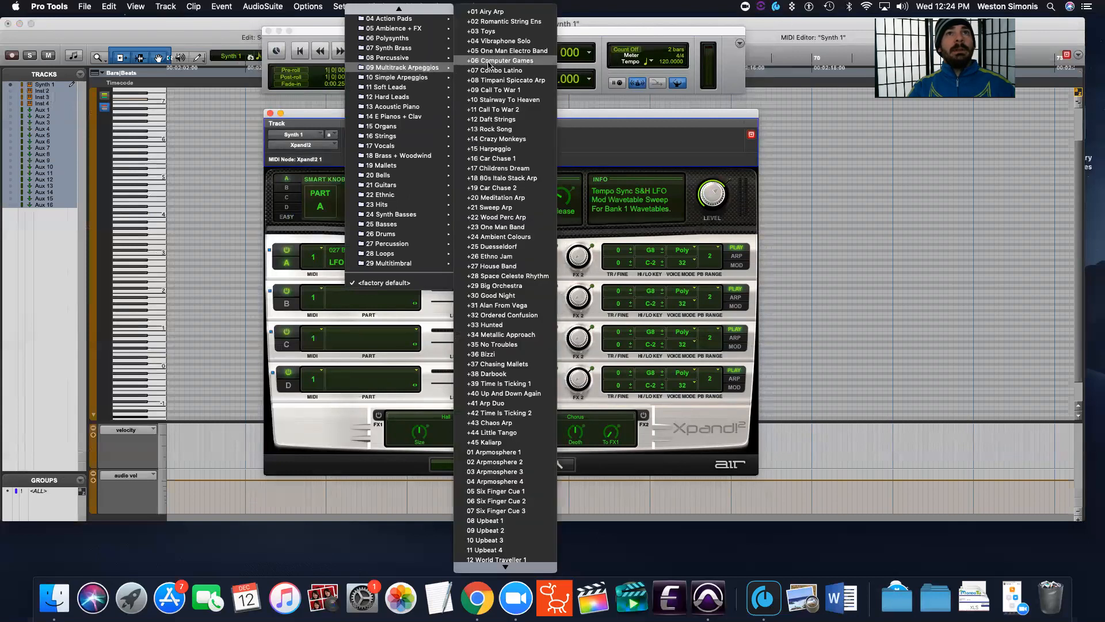
{"action": "scroll", "coordinate": [419, 36], "scroll_direction": "up", "scroll_amount": 3}
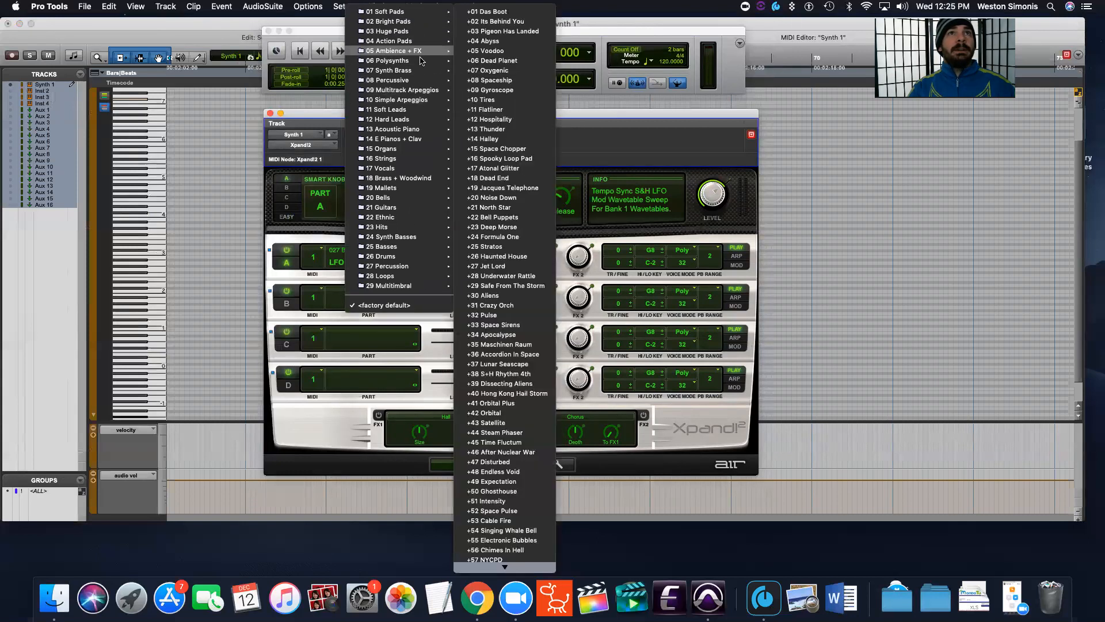
{"action": "mouse_move", "coordinate": [418, 36]}
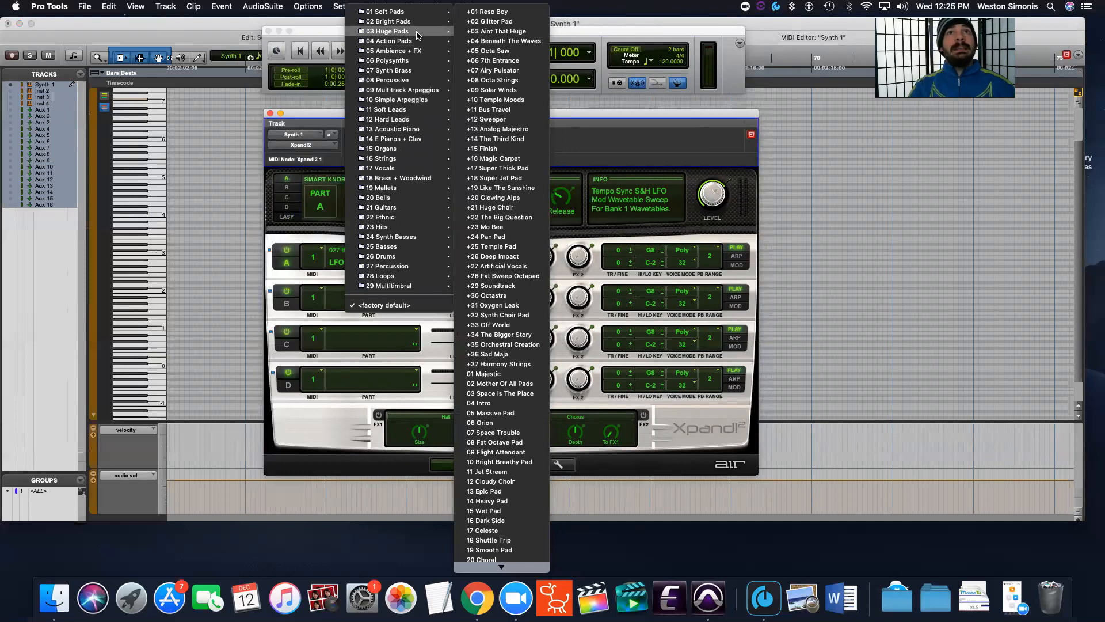
{"action": "left_click", "coordinate": [489, 51]}
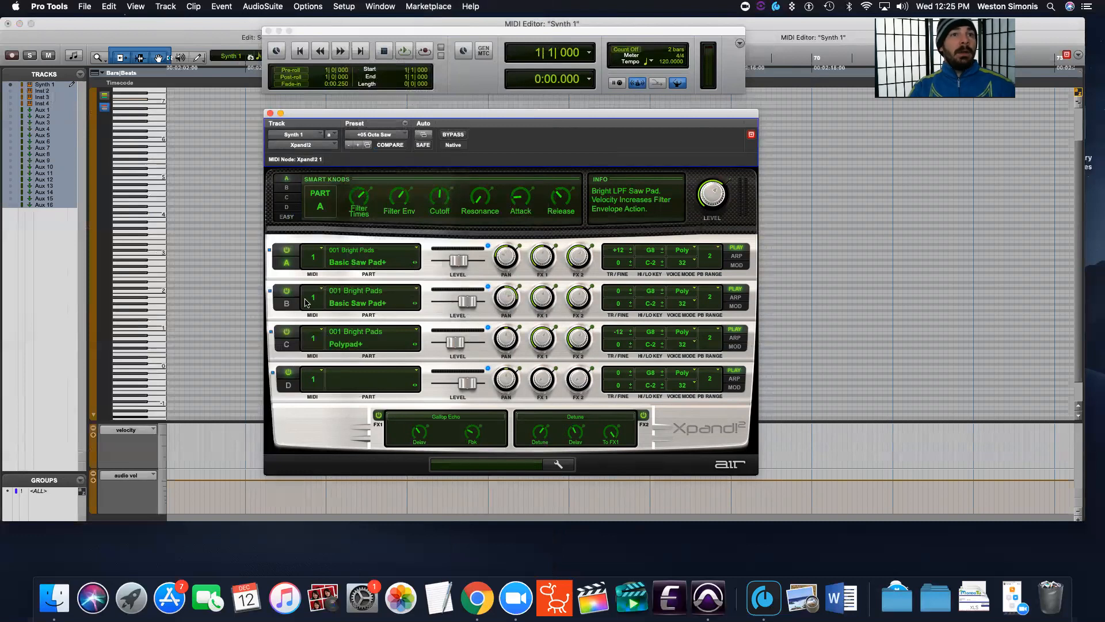
{"action": "left_click", "coordinate": [143, 232]}
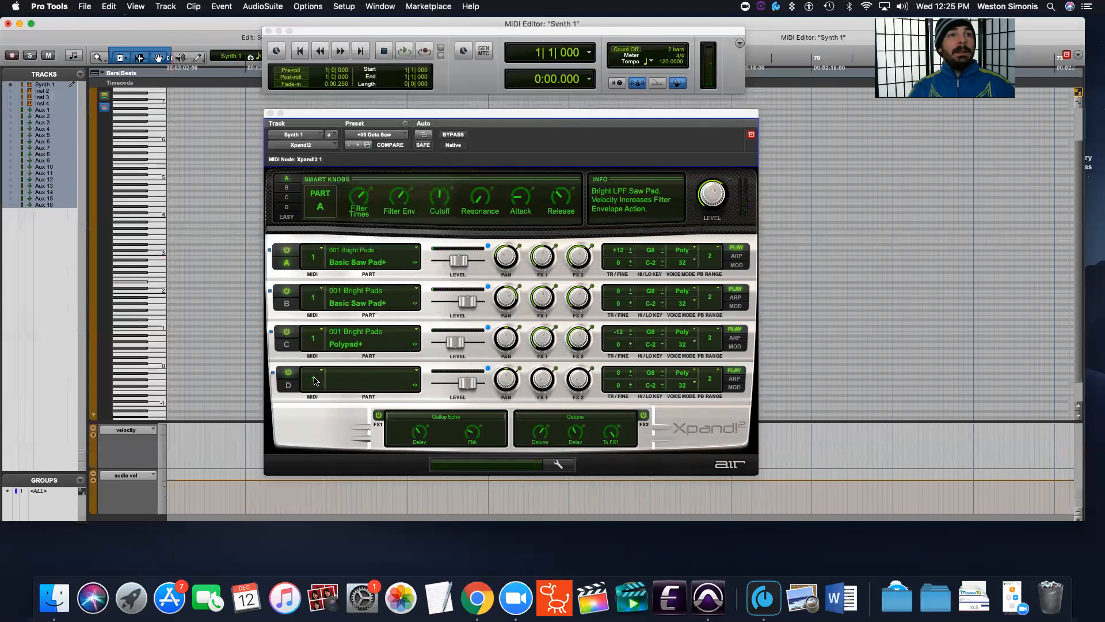
Load the 027 Basics sound LFO Drift WT Sweep into part D, raise its level to +6.0 dB and audition a run of notes.
{"action": "left_click", "coordinate": [416, 374]}
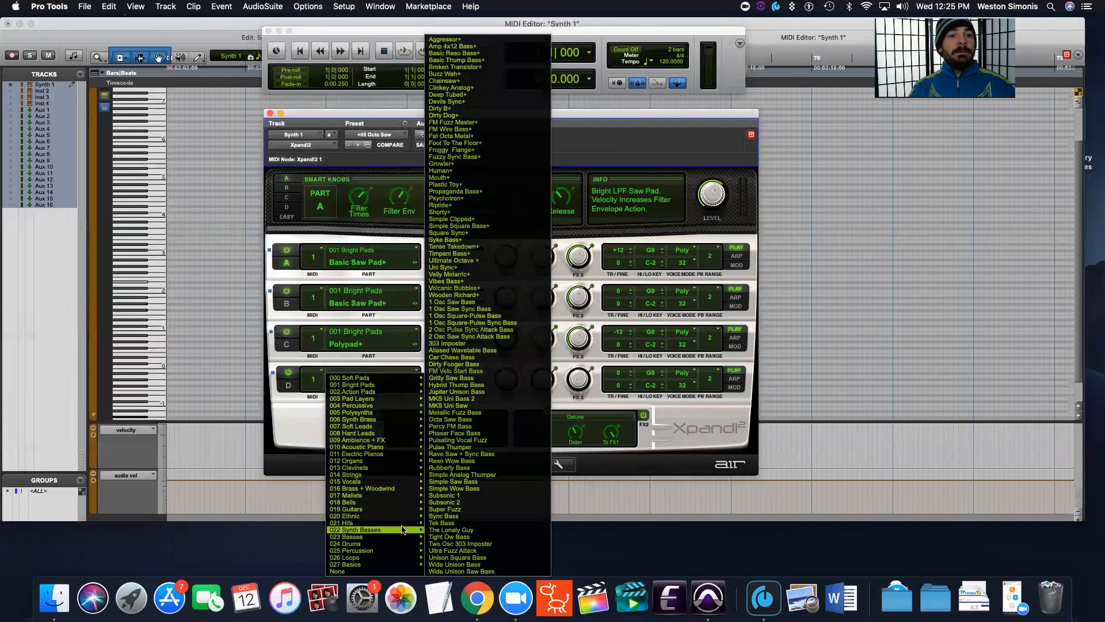
{"action": "mouse_move", "coordinate": [411, 565]}
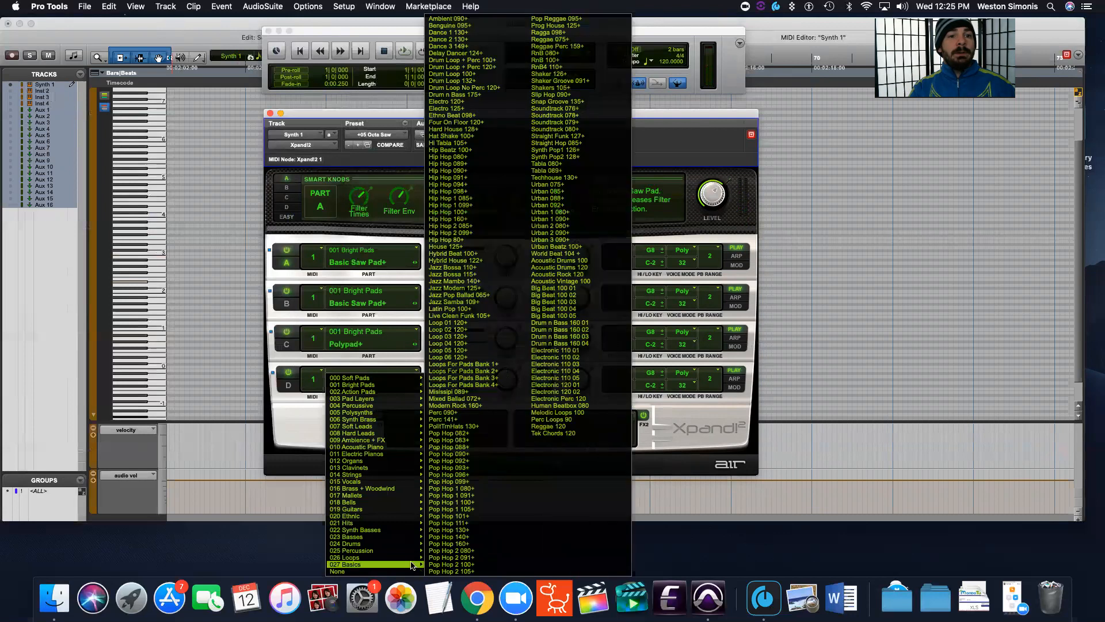
{"action": "left_click", "coordinate": [471, 394]}
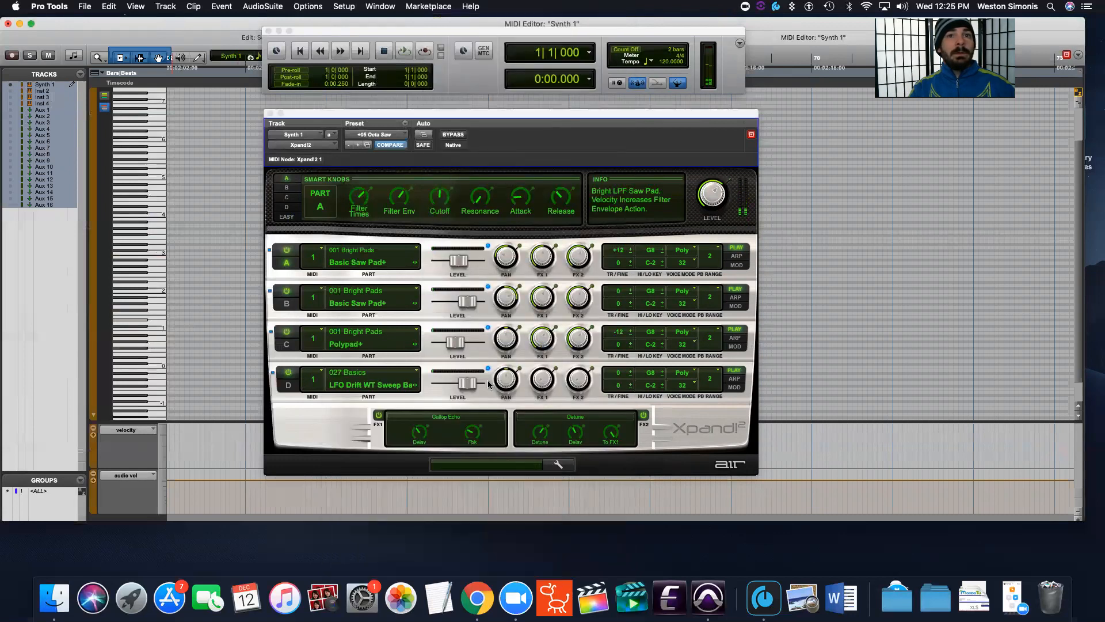
{"action": "left_click_drag", "start_coordinate": [467, 382], "coordinate": [488, 383]}
{"action": "left_click", "coordinate": [154, 365]}
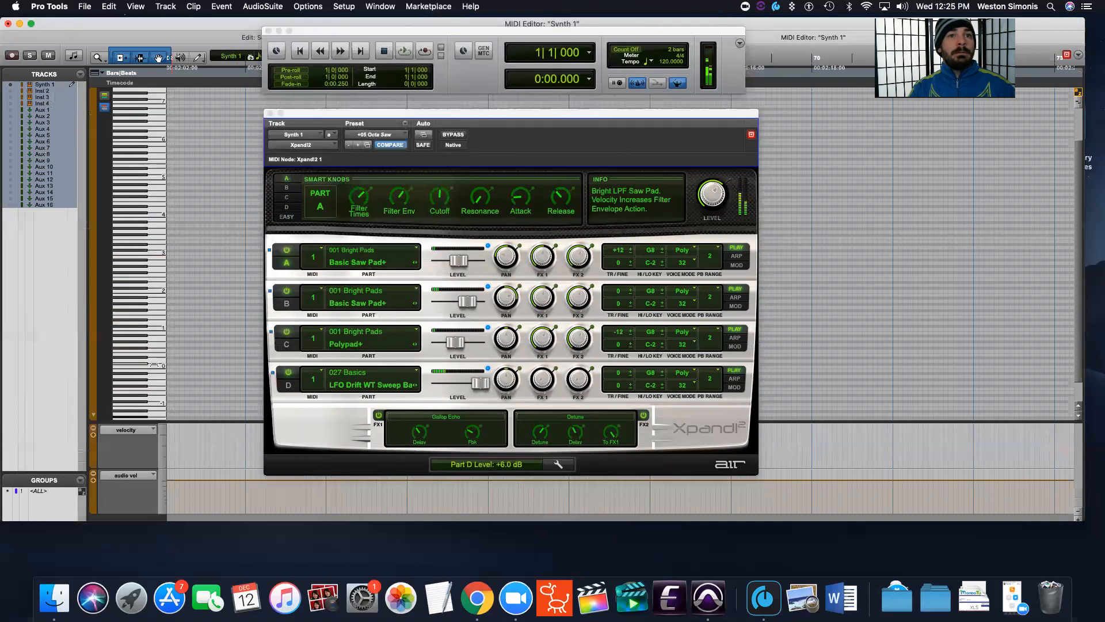
{"action": "left_click_drag", "start_coordinate": [153, 365], "coordinate": [155, 248]}
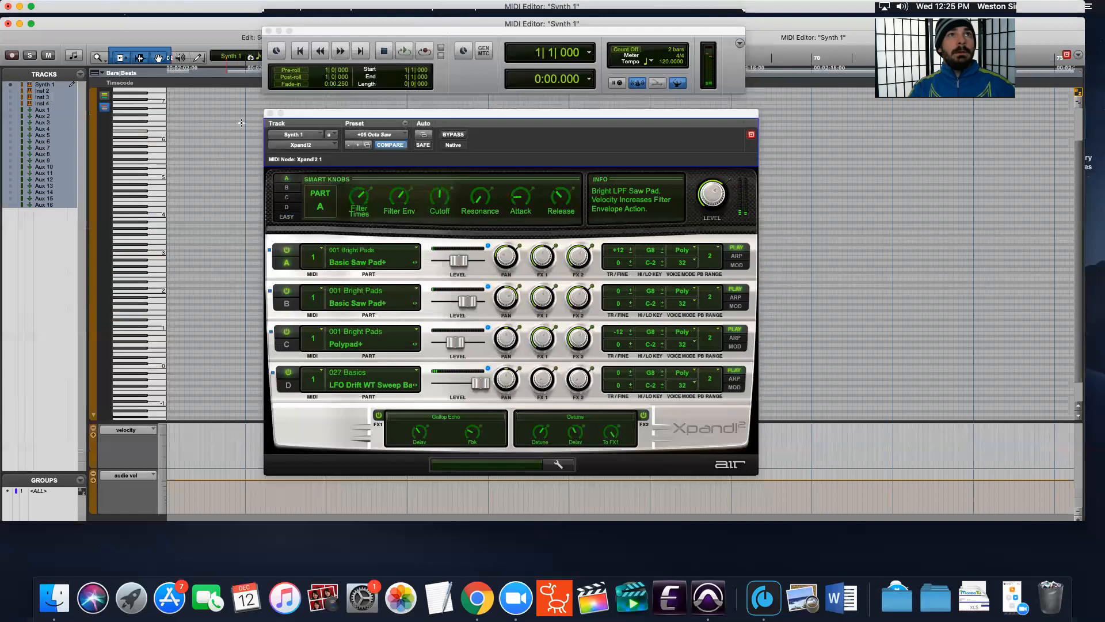
Close the Xpand!2 window, return to the Edit window and rename the Inst 2 track as Synth 2.
{"action": "left_click", "coordinate": [270, 114]}
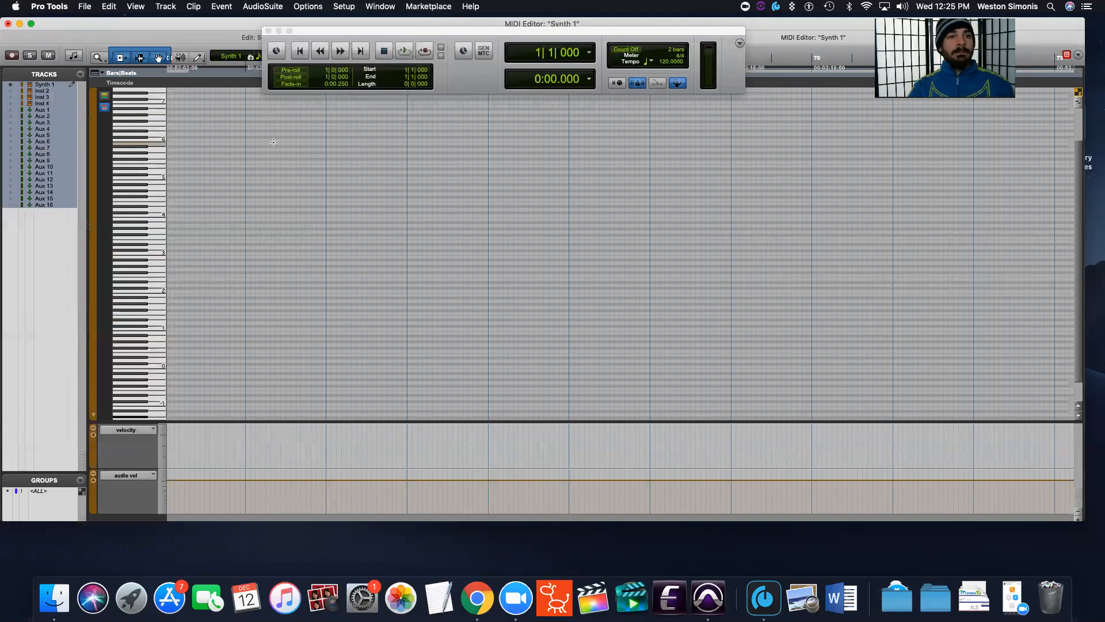
{"action": "key", "text": "super+equal"}
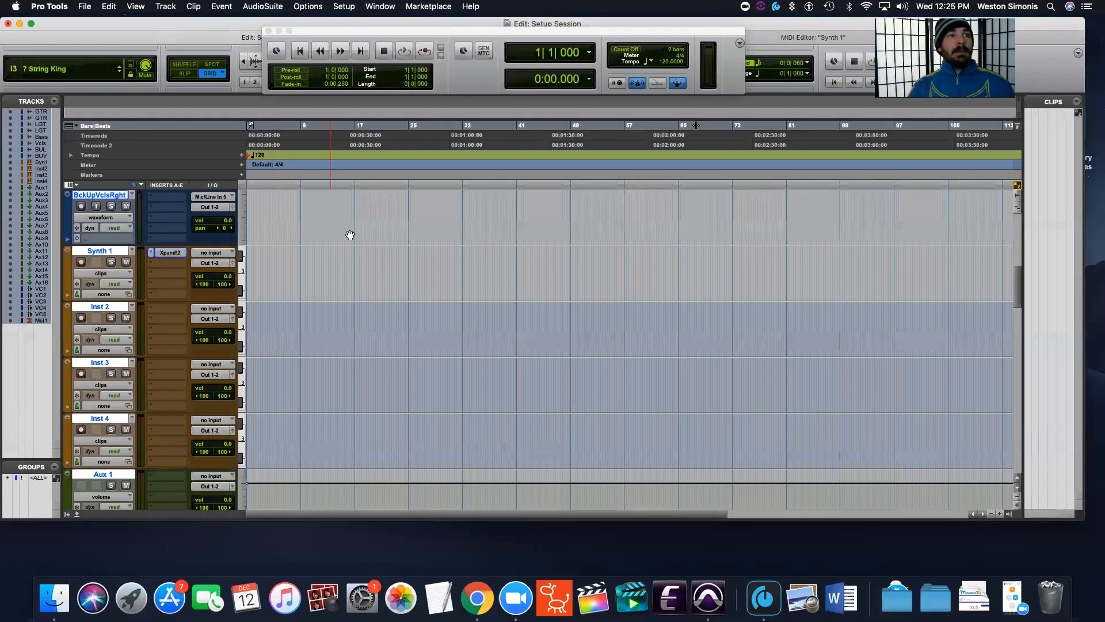
{"action": "double_click", "coordinate": [107, 303]}
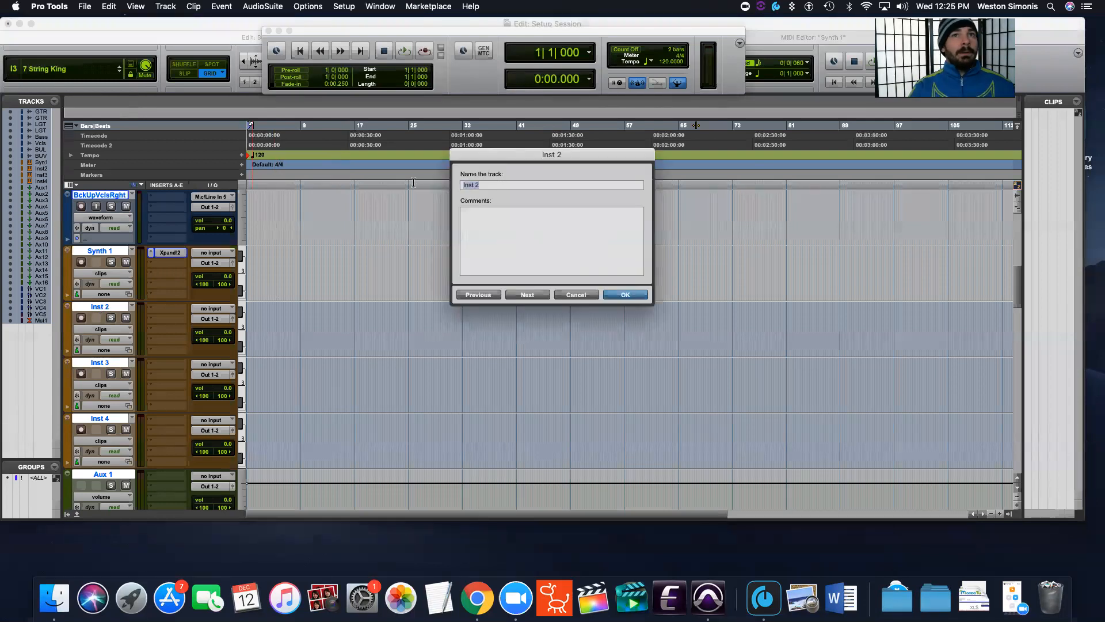
{"action": "type", "text": "Sht"}
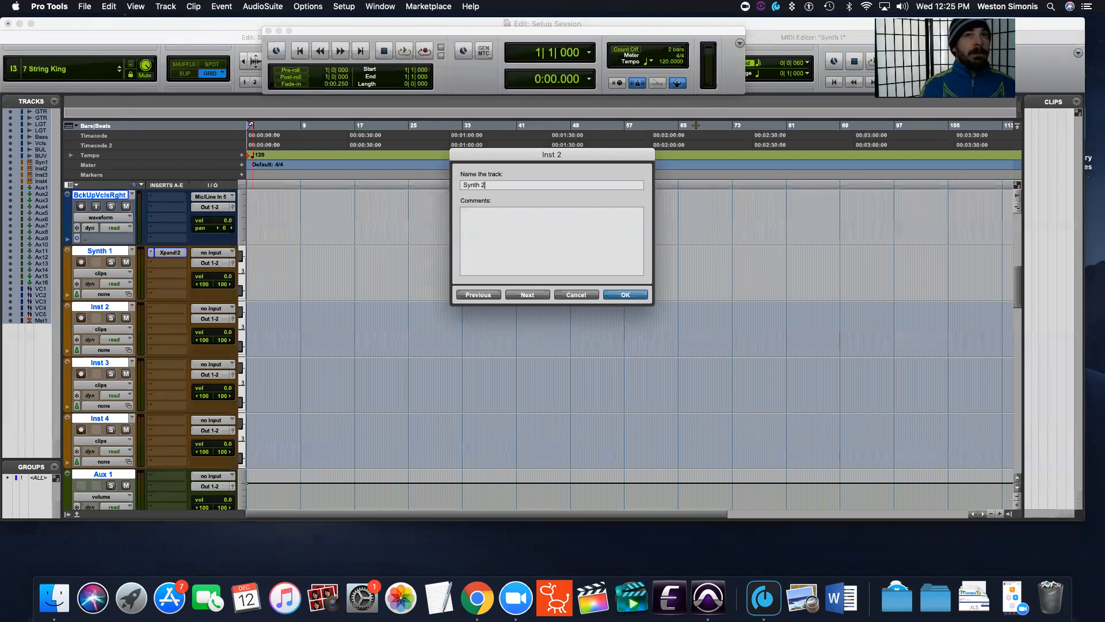
{"action": "key", "text": "Return"}
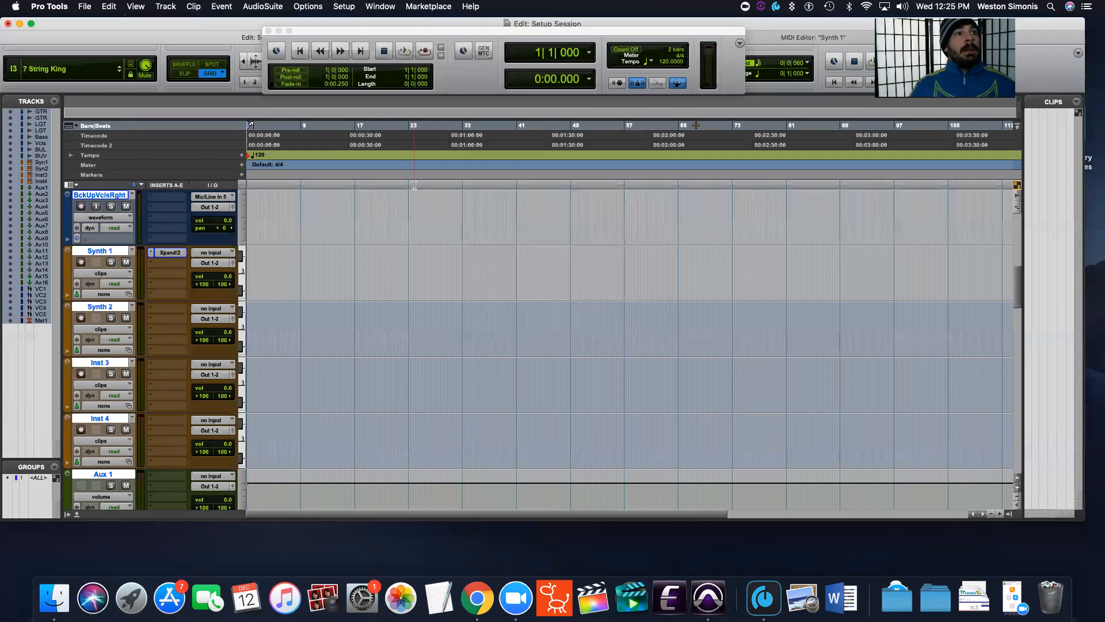
Insert the multichannel instrument plug-in Vacuum (stereo) on Synth 2, move its window up and audition the default sound on its keyboard.
{"action": "left_click", "coordinate": [156, 313]}
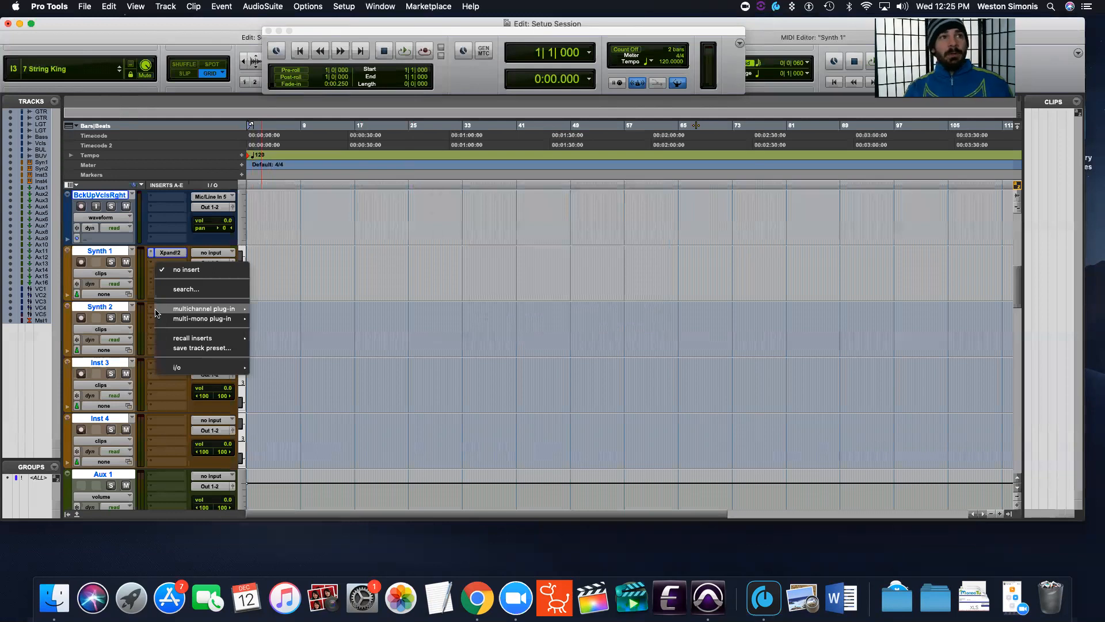
{"action": "mouse_move", "coordinate": [174, 312]}
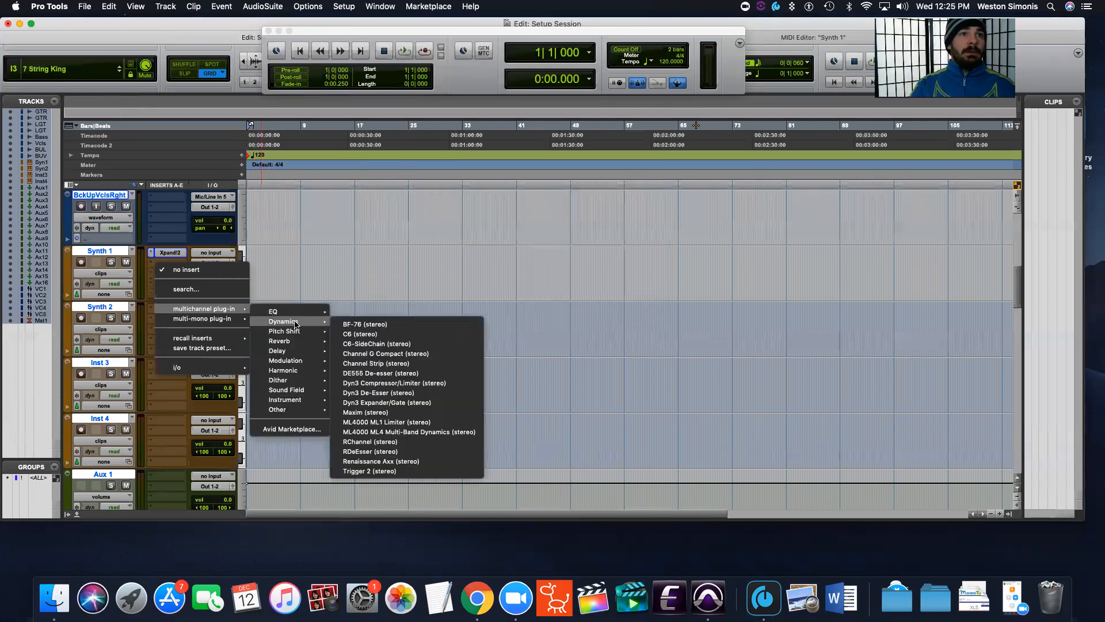
{"action": "mouse_move", "coordinate": [295, 404]}
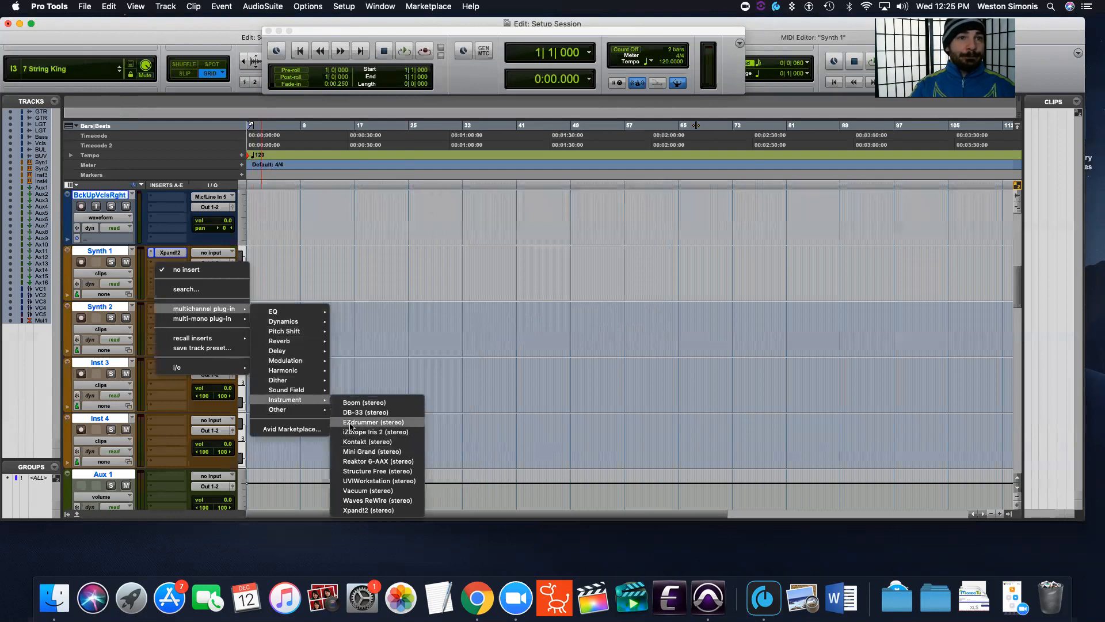
{"action": "left_click", "coordinate": [365, 491]}
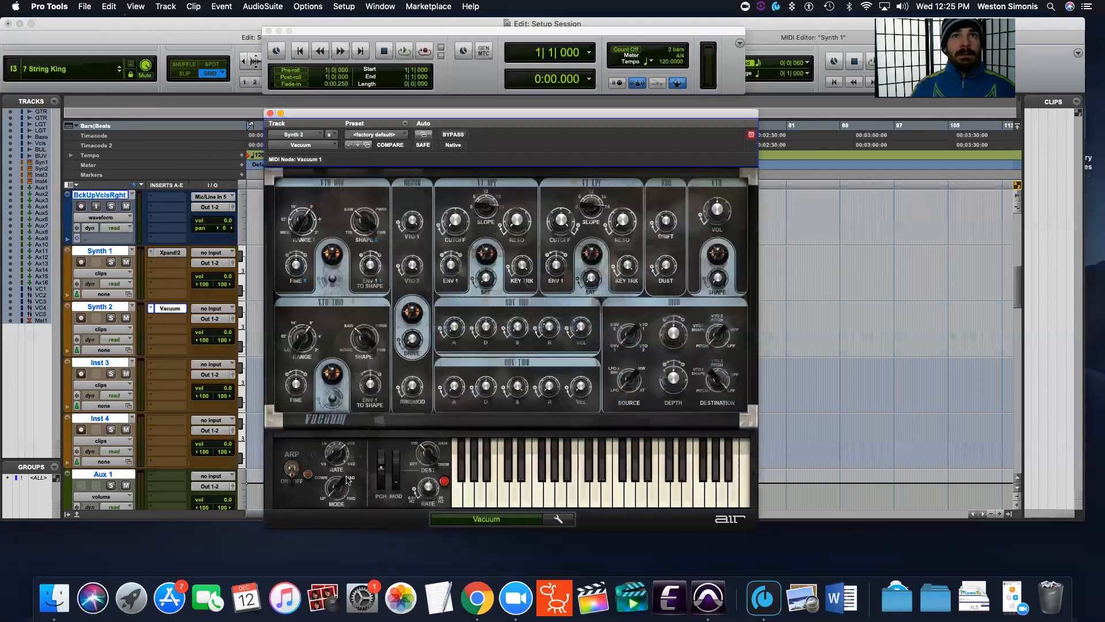
{"action": "left_click_drag", "start_coordinate": [480, 96], "coordinate": [477, 17]}
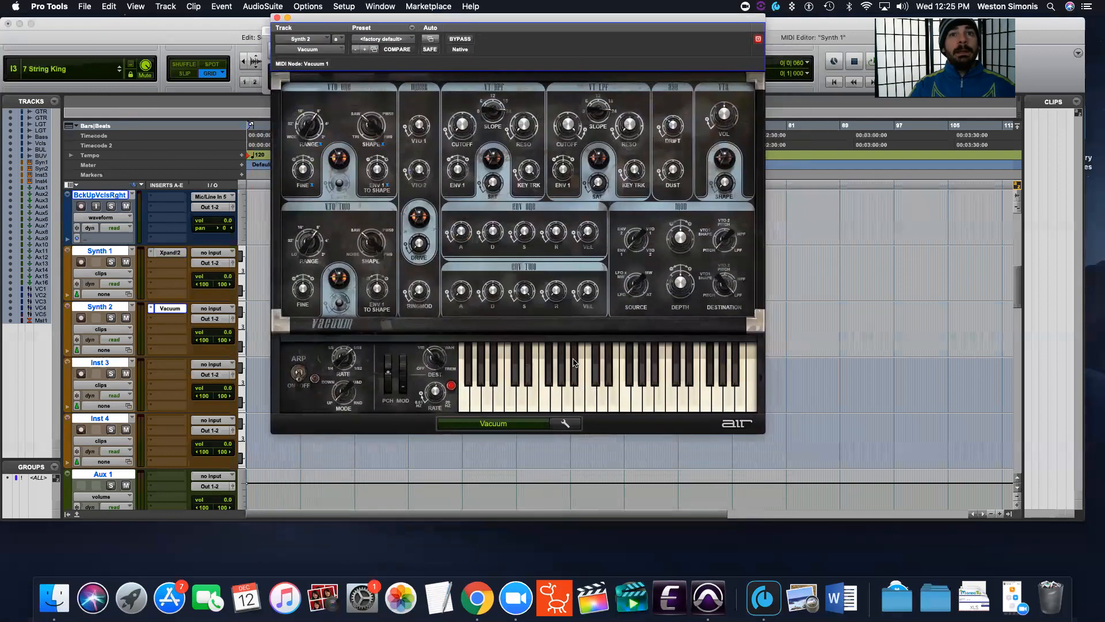
{"action": "left_click", "coordinate": [654, 401]}
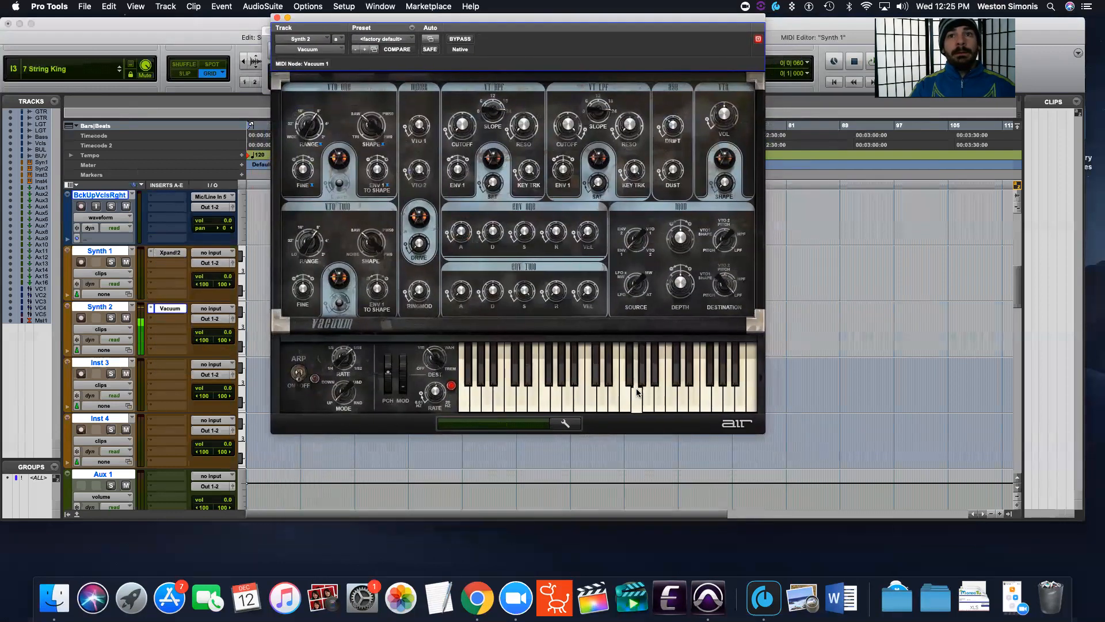
{"action": "left_click", "coordinate": [525, 390]}
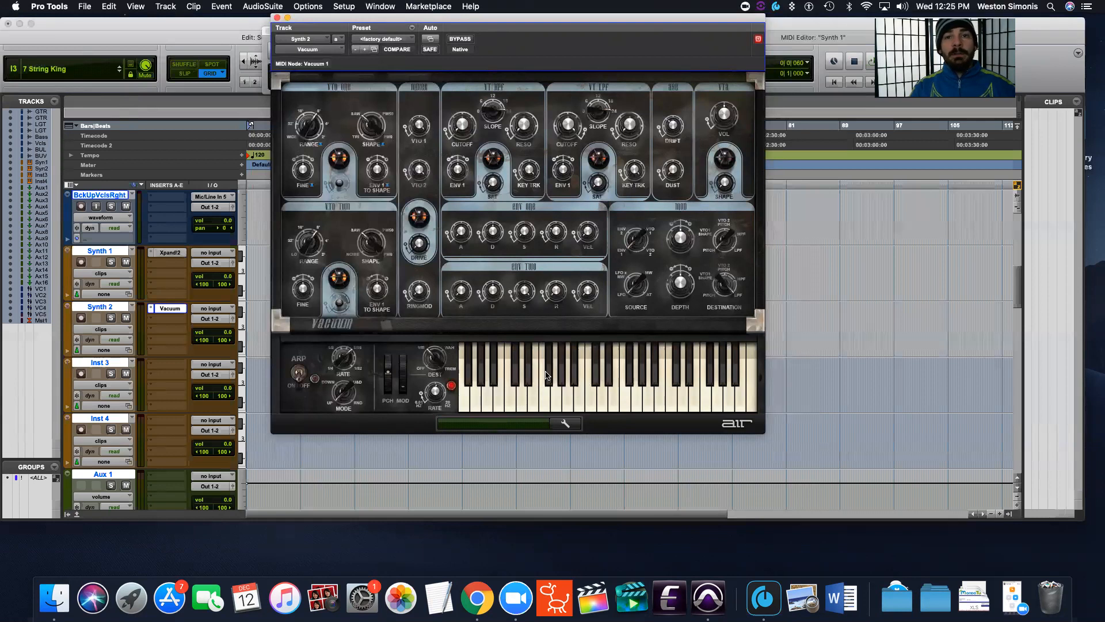
Load the Arpeggios preset 04 Digital Seq Bazz in Vacuum and audition it across the keyboard.
{"action": "left_click", "coordinate": [389, 39]}
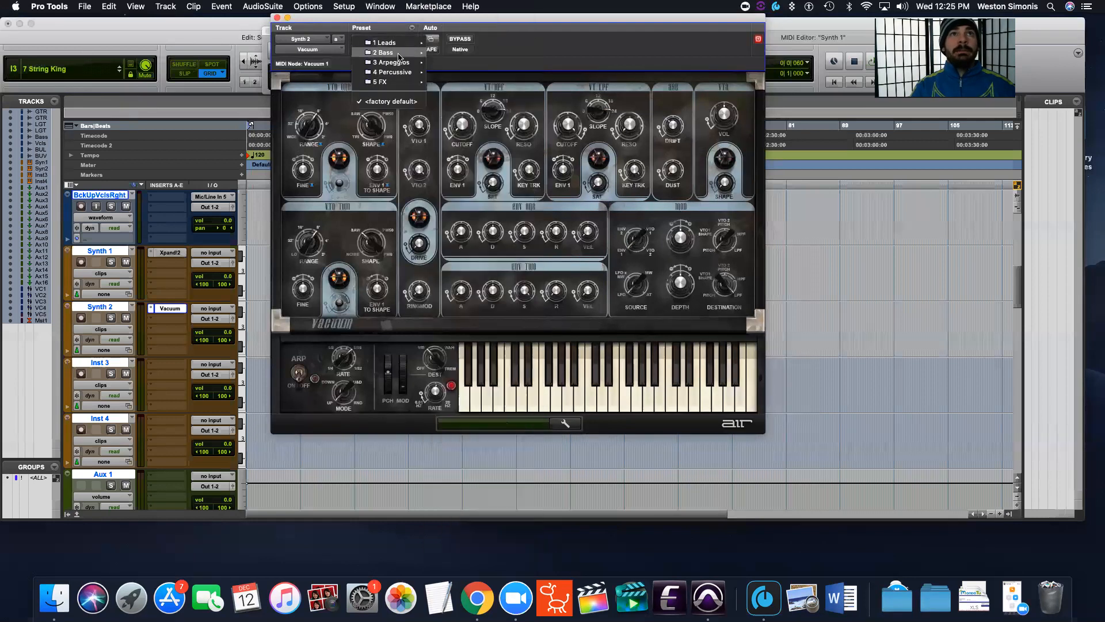
{"action": "mouse_move", "coordinate": [394, 62]}
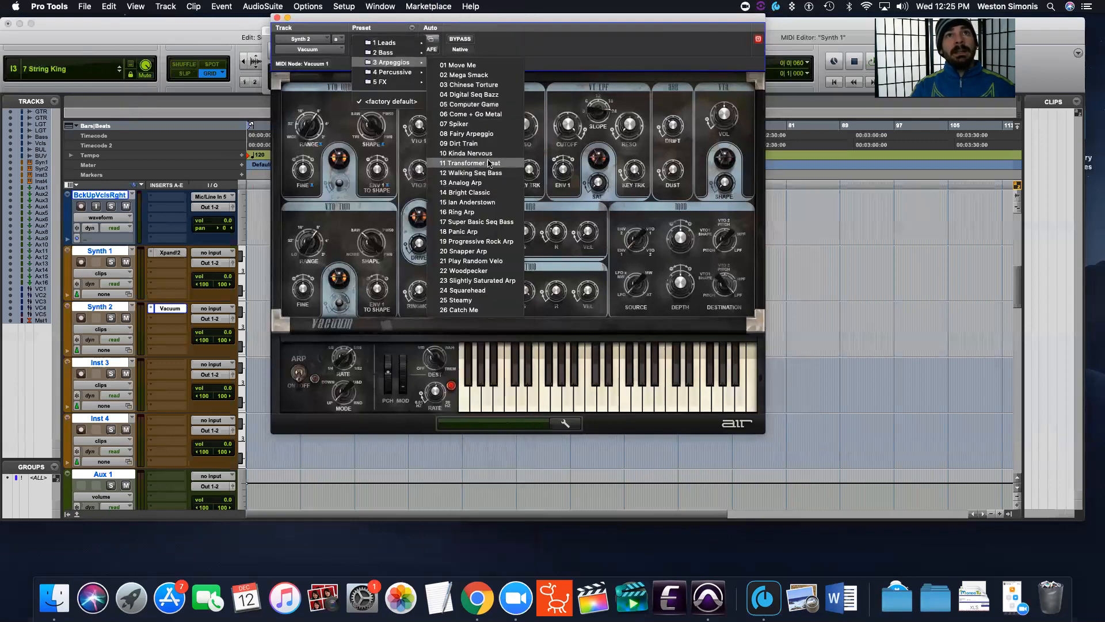
{"action": "left_click", "coordinate": [470, 95]}
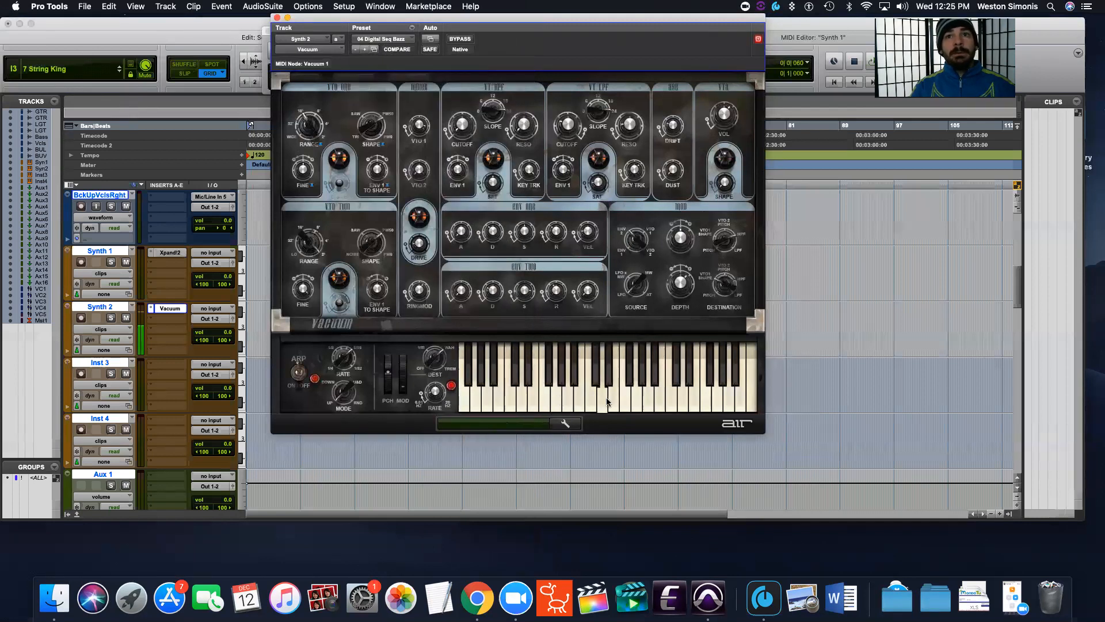
{"action": "mouse_move", "coordinate": [598, 375]}
{"action": "left_mouse_down"}
{"action": "mouse_move", "coordinate": [593, 391]}
{"action": "mouse_move", "coordinate": [579, 377]}
{"action": "mouse_move", "coordinate": [552, 388]}
{"action": "mouse_move", "coordinate": [487, 371]}
{"action": "mouse_move", "coordinate": [465, 335]}
{"action": "left_mouse_up"}
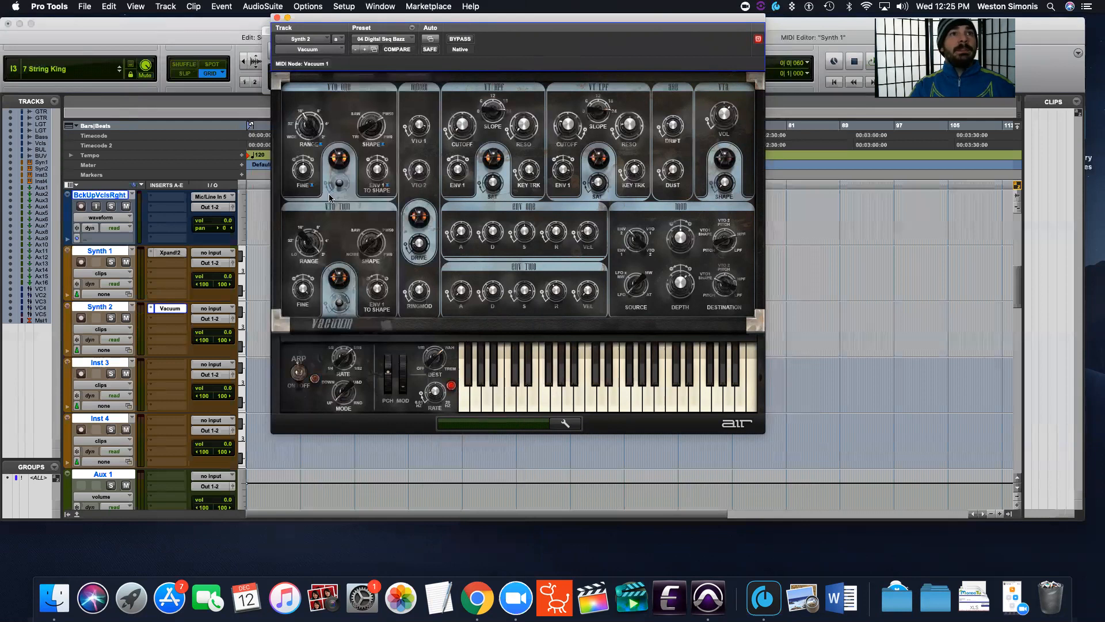
Set Vacuum's Env 2 velocity sensitivity to 55 %, Mod 2 source to MW and Mod 2 destination to Osc 1 Wave, auditioning notes between changes.
{"action": "mouse_move", "coordinate": [298, 180]}
{"action": "left_click_drag", "start_coordinate": [298, 180], "coordinate": [298, 190]}
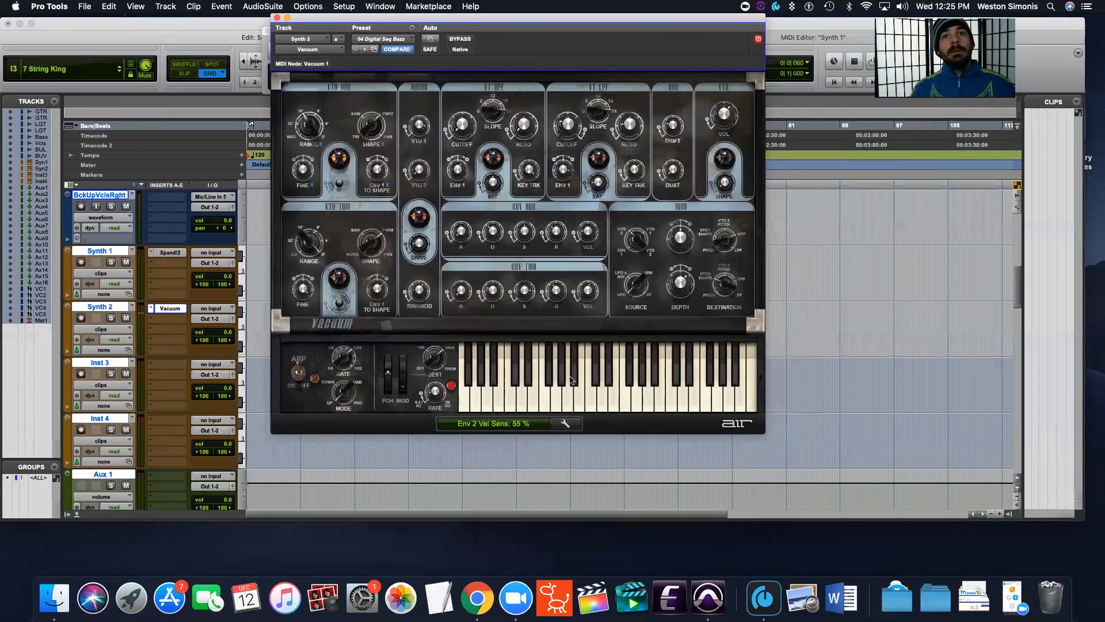
{"action": "left_click_drag", "start_coordinate": [636, 286], "coordinate": [636, 270]}
{"action": "left_click", "coordinate": [616, 393]}
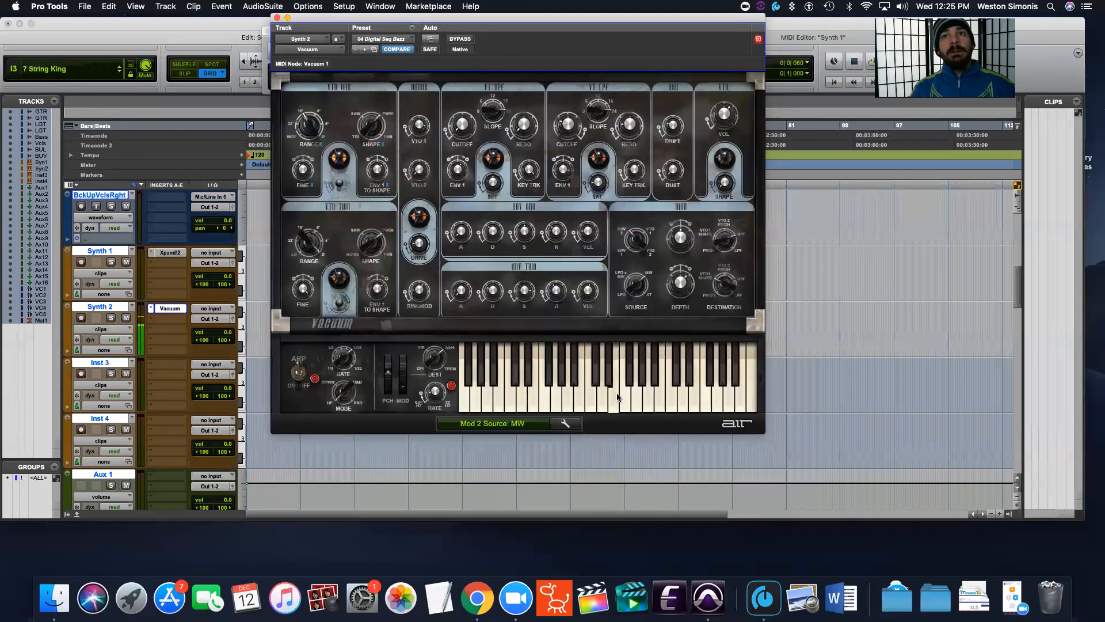
{"action": "left_click", "coordinate": [634, 389]}
{"action": "left_click_drag", "start_coordinate": [717, 268], "coordinate": [717, 218]}
{"action": "left_click", "coordinate": [677, 400]}
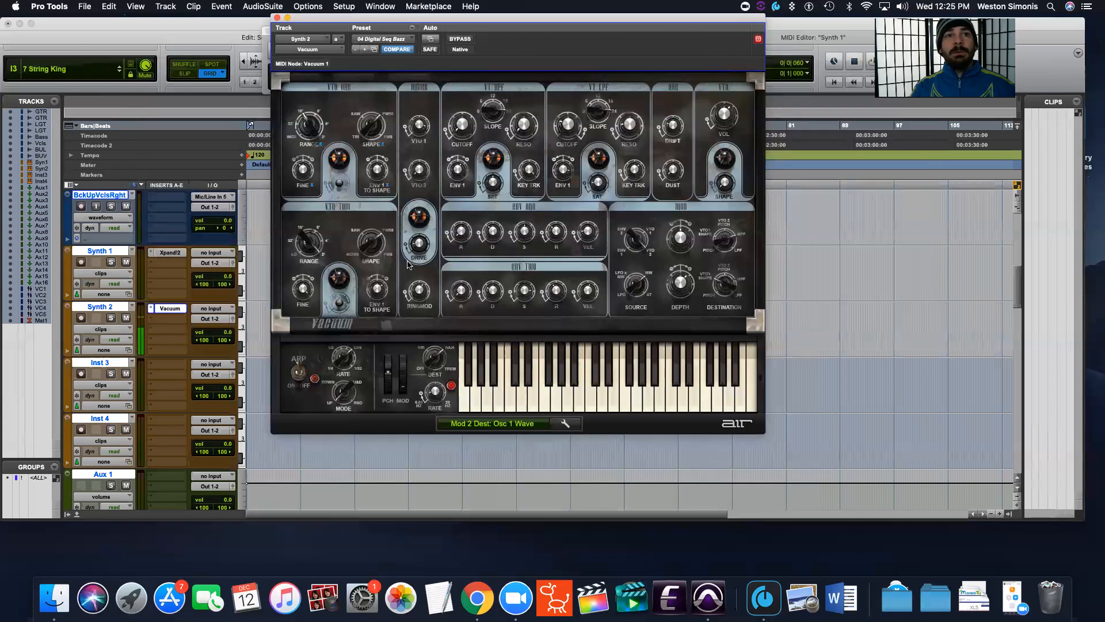
Set Vacuum's arpeggiator mode to Random and audition a note.
{"action": "left_click_drag", "start_coordinate": [434, 366], "coordinate": [439, 333]}
{"action": "left_click", "coordinate": [490, 395]}
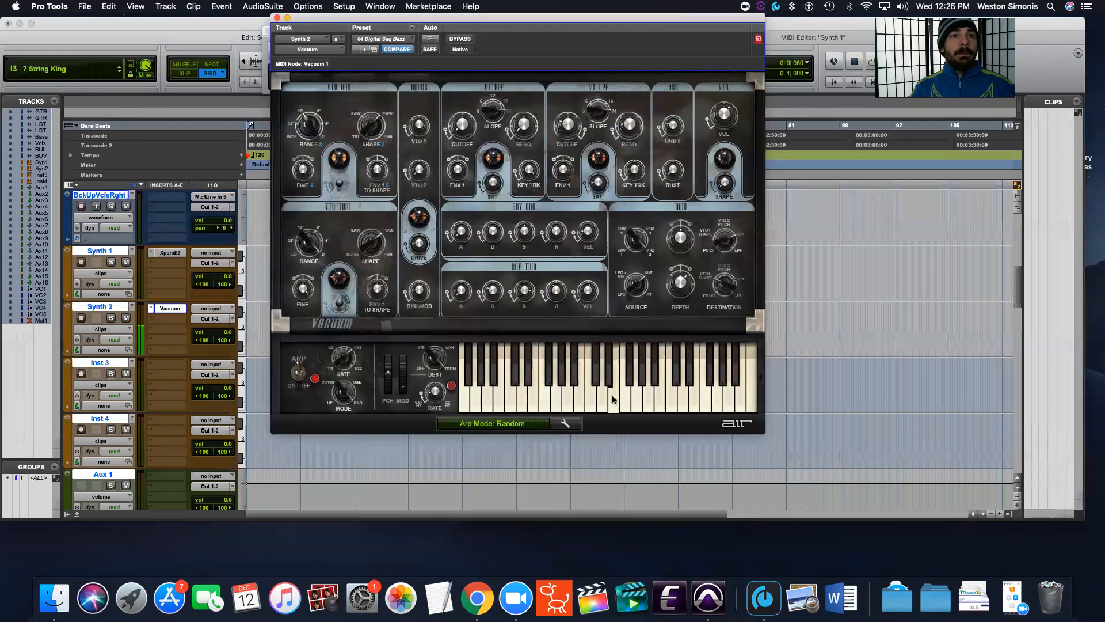
Move Vacuum's mod wheel up to 127 and back down, and switch the arpeggiator off.
{"action": "left_click_drag", "start_coordinate": [401, 364], "coordinate": [432, 245]}
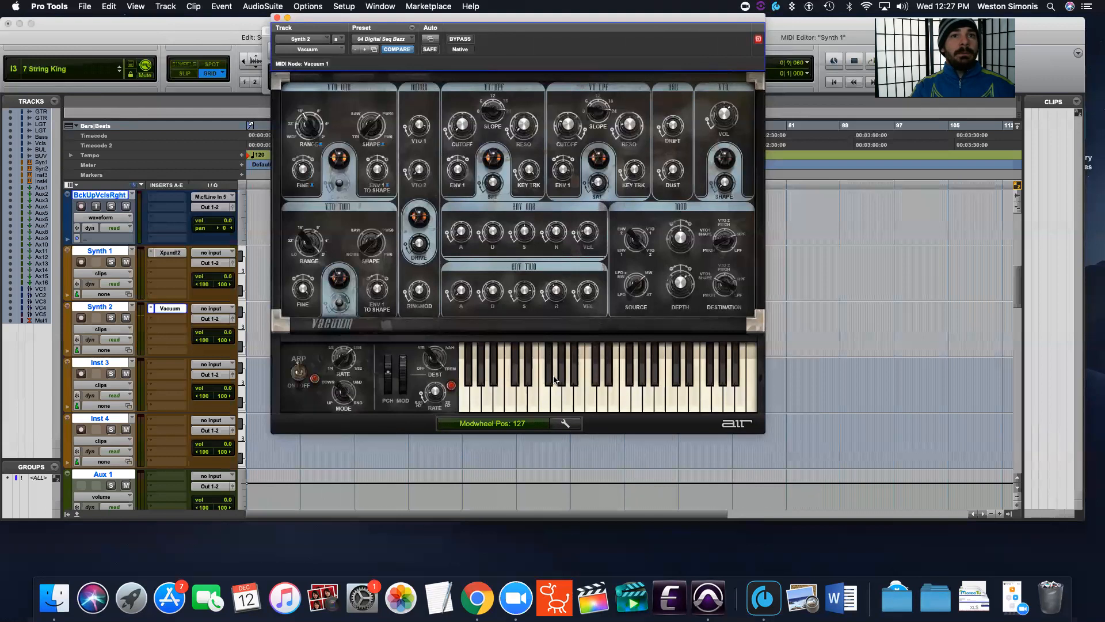
{"action": "left_click_drag", "start_coordinate": [405, 362], "coordinate": [412, 425]}
{"action": "left_click", "coordinate": [298, 371]}
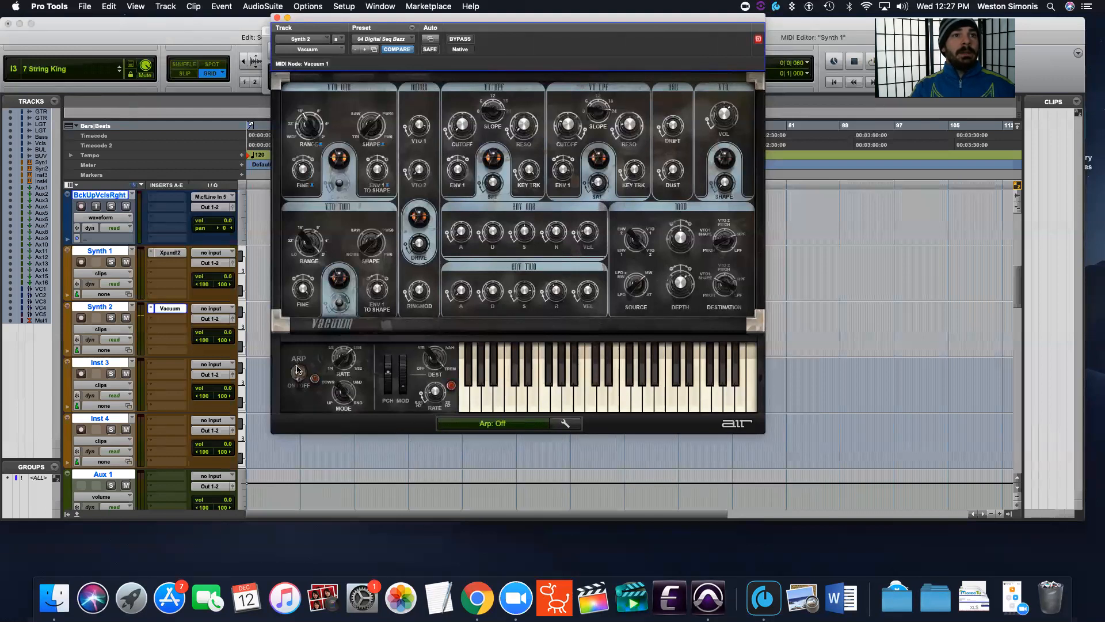
Switch Vacuum's arpeggiator back on, auditioning notes before and after, and close the plug-in window.
{"action": "left_click", "coordinate": [520, 359]}
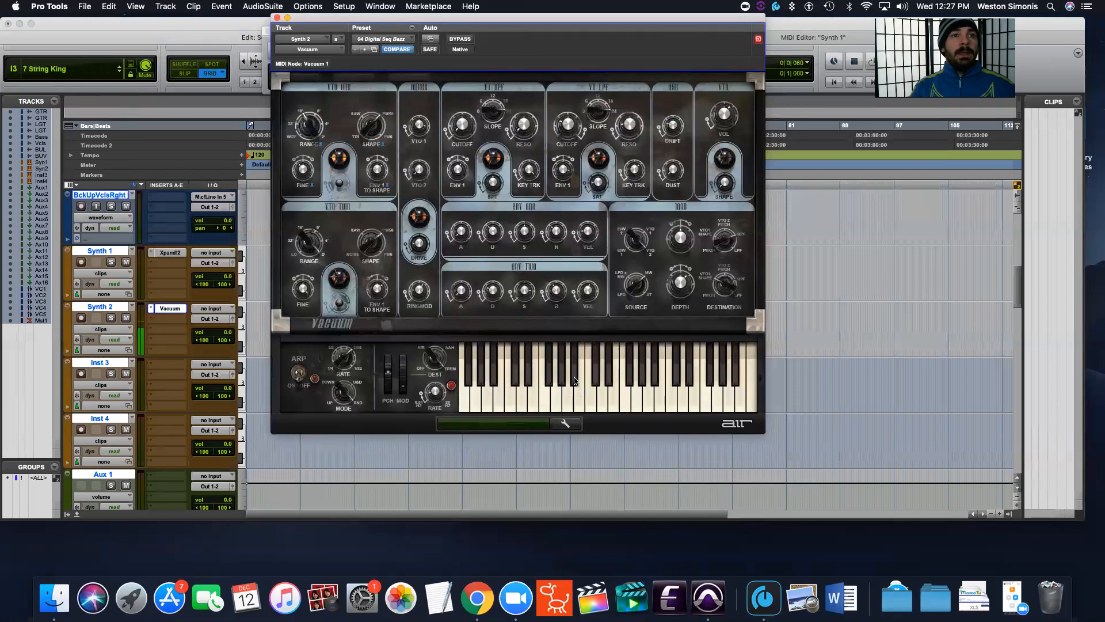
{"action": "left_click", "coordinate": [299, 370]}
{"action": "left_click", "coordinate": [617, 370]}
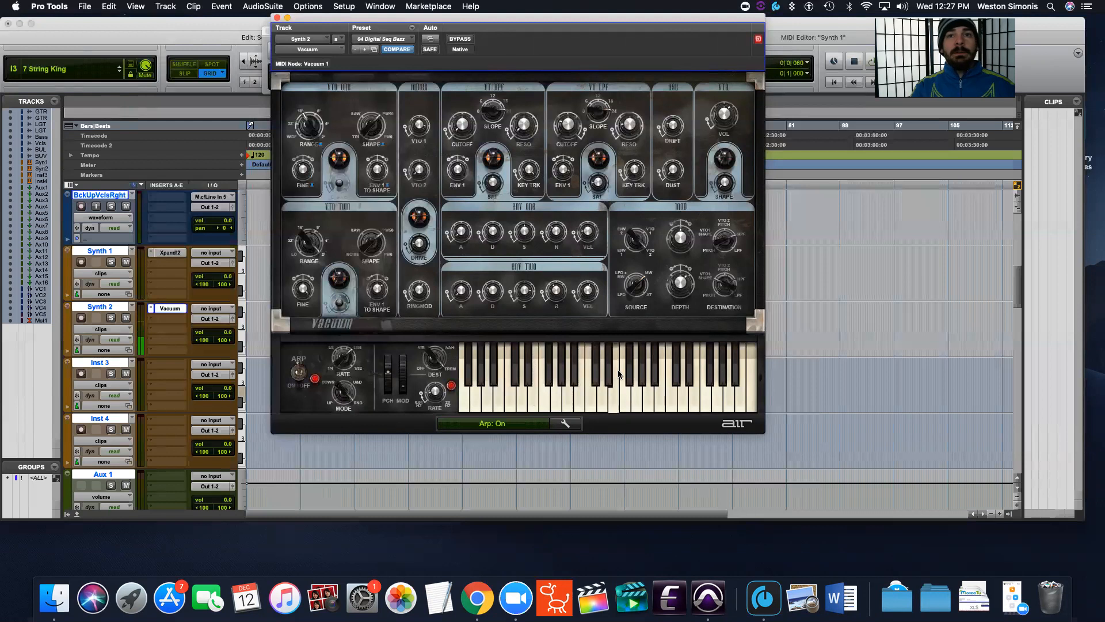
{"action": "mouse_move", "coordinate": [373, 134]}
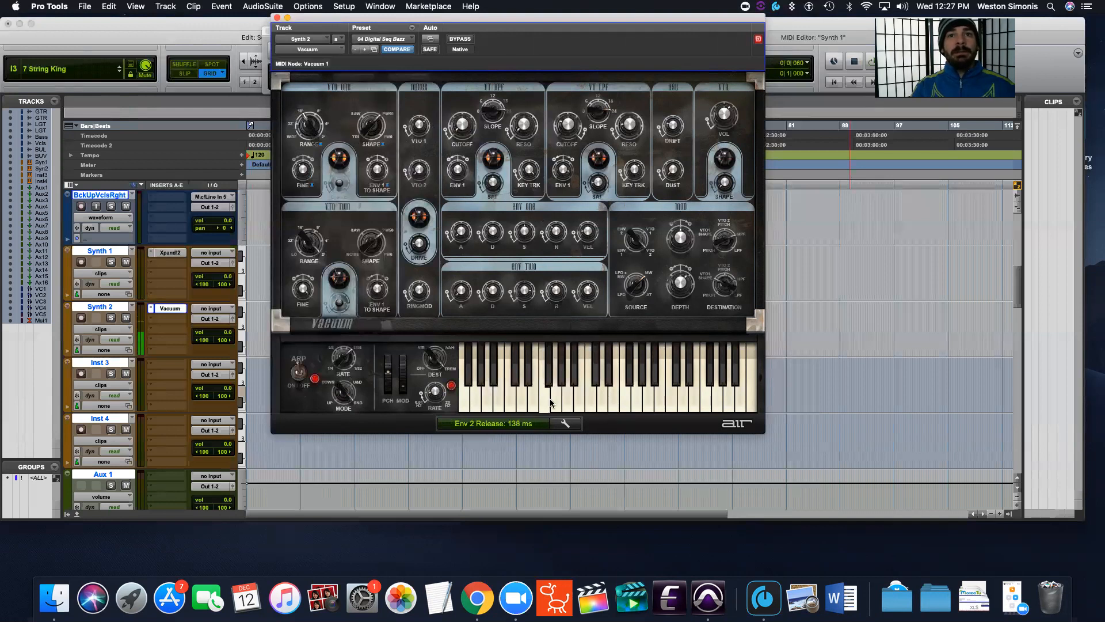
{"action": "left_click", "coordinate": [278, 19]}
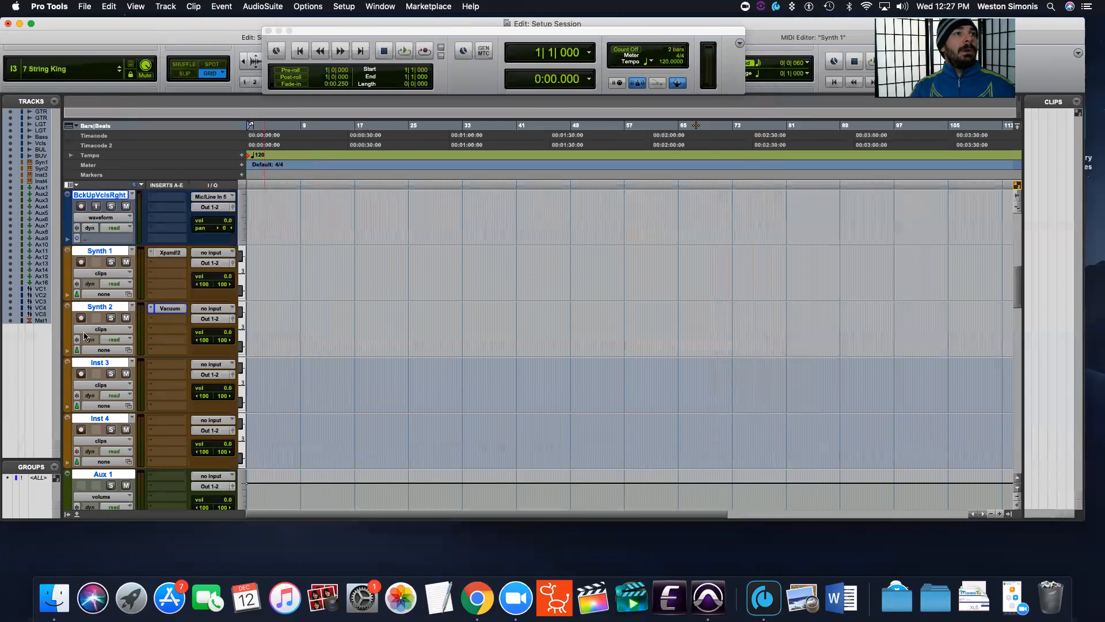
Rename the Inst 3 track as Kick.
{"action": "double_click", "coordinate": [108, 363]}
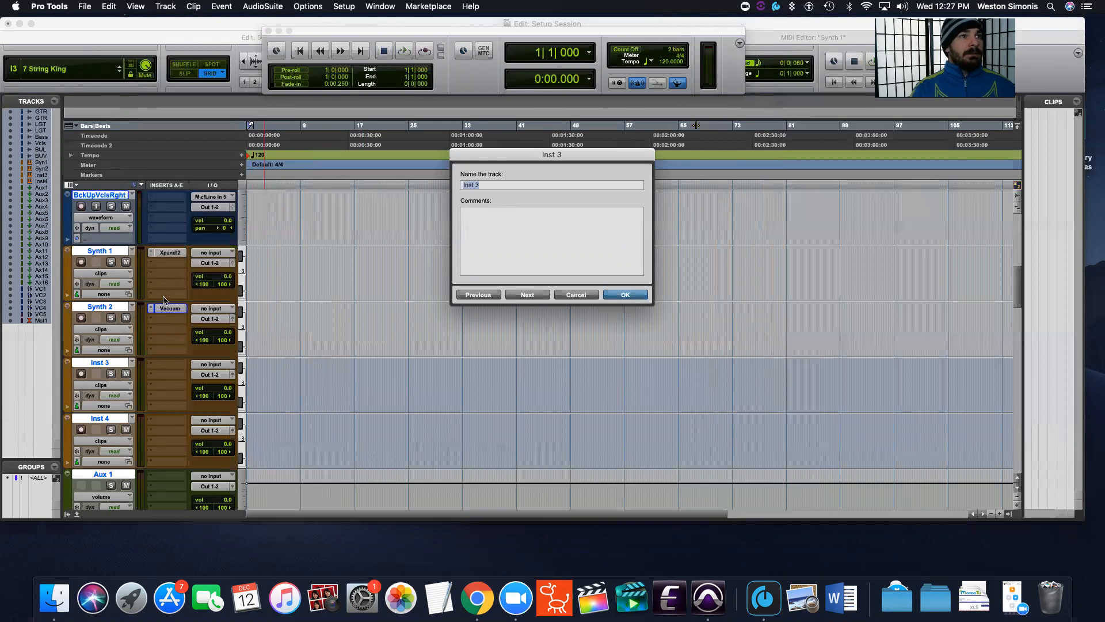
{"action": "type", "text": "Kick"}
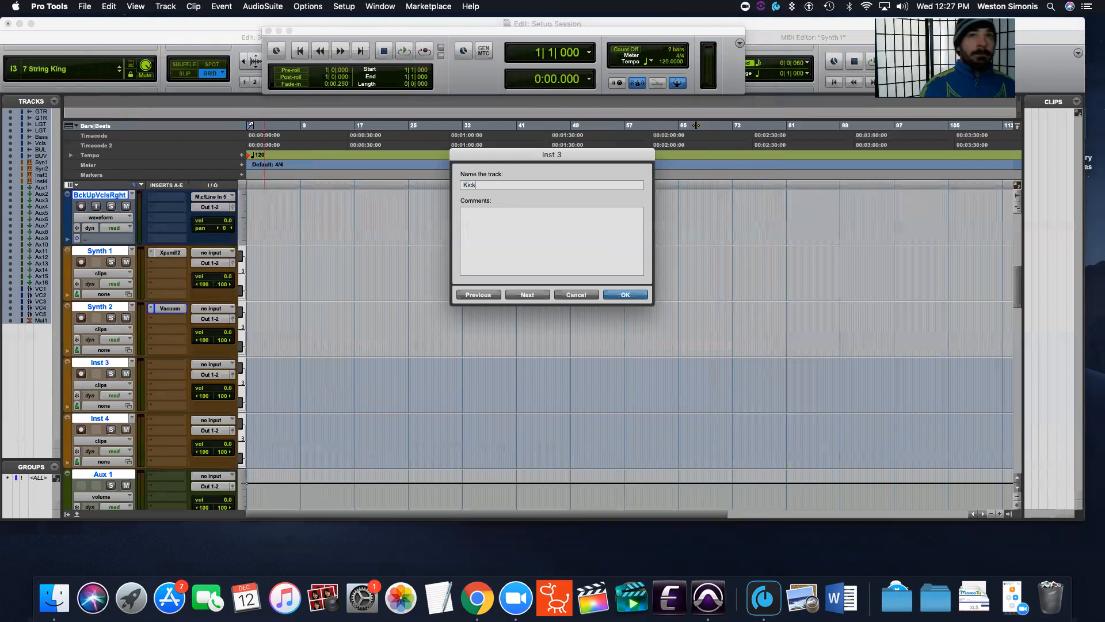
{"action": "key", "text": "Return"}
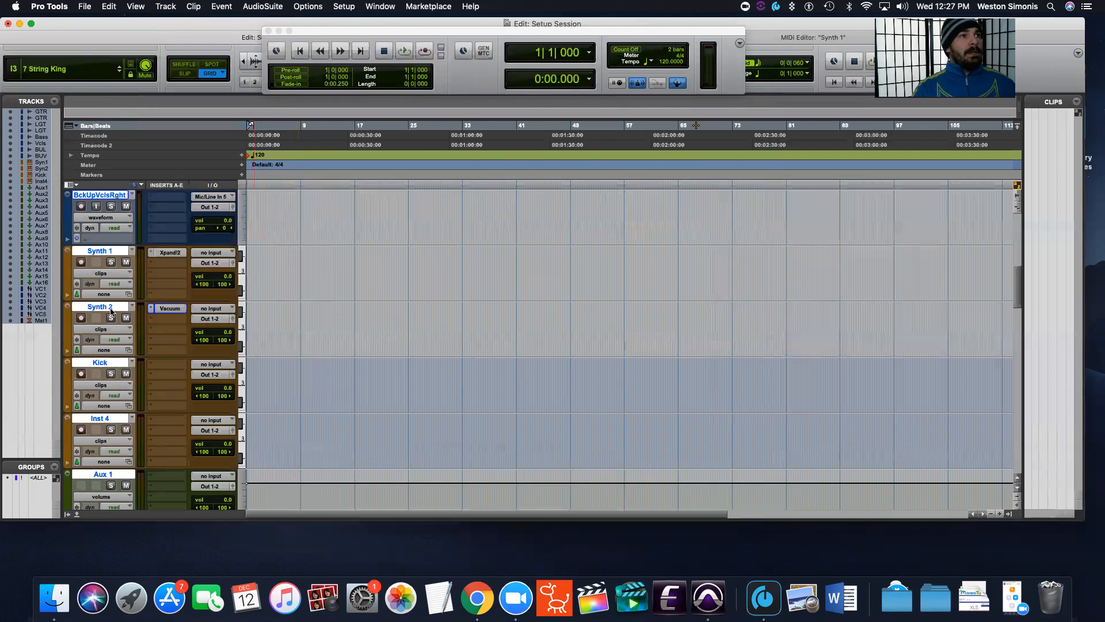
Deselect all tracks, select only the Kick track and move it below Inst 4, directly above Aux 1.
{"action": "left_click", "coordinate": [107, 362], "text": "alt"}
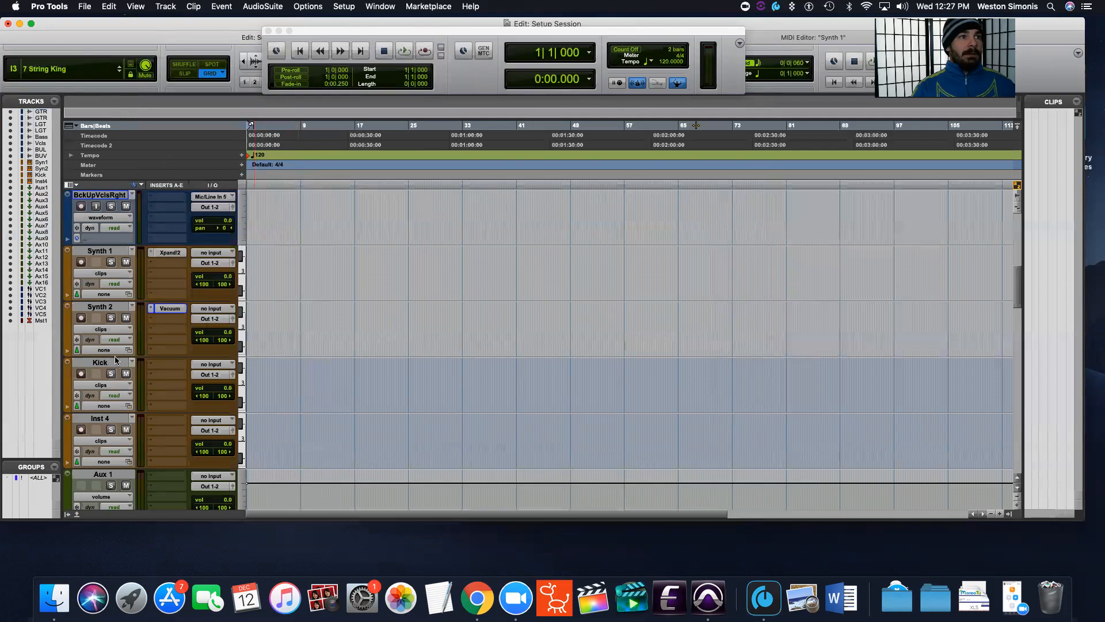
{"action": "left_click", "coordinate": [115, 361]}
{"action": "scroll", "coordinate": [111, 362], "scroll_direction": "down", "scroll_amount": 1}
{"action": "left_click_drag", "start_coordinate": [109, 311], "coordinate": [115, 392]}
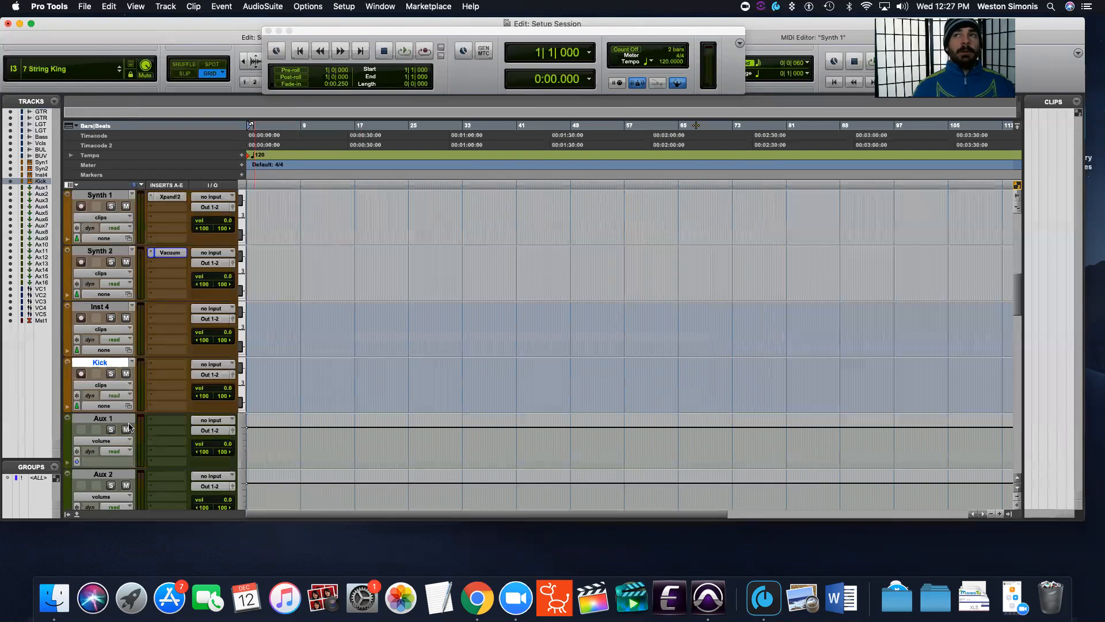
Switch to the Mix window and make it taller so the channel strips show down to their track names.
{"action": "key", "text": "super+equal"}
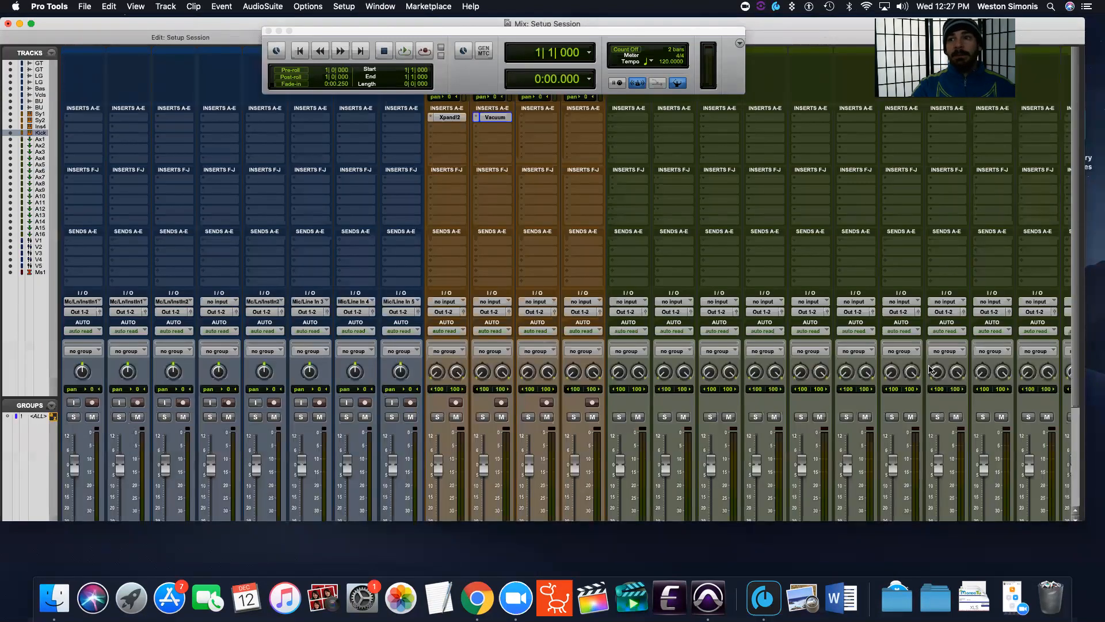
{"action": "left_click_drag", "start_coordinate": [886, 538], "coordinate": [884, 556]}
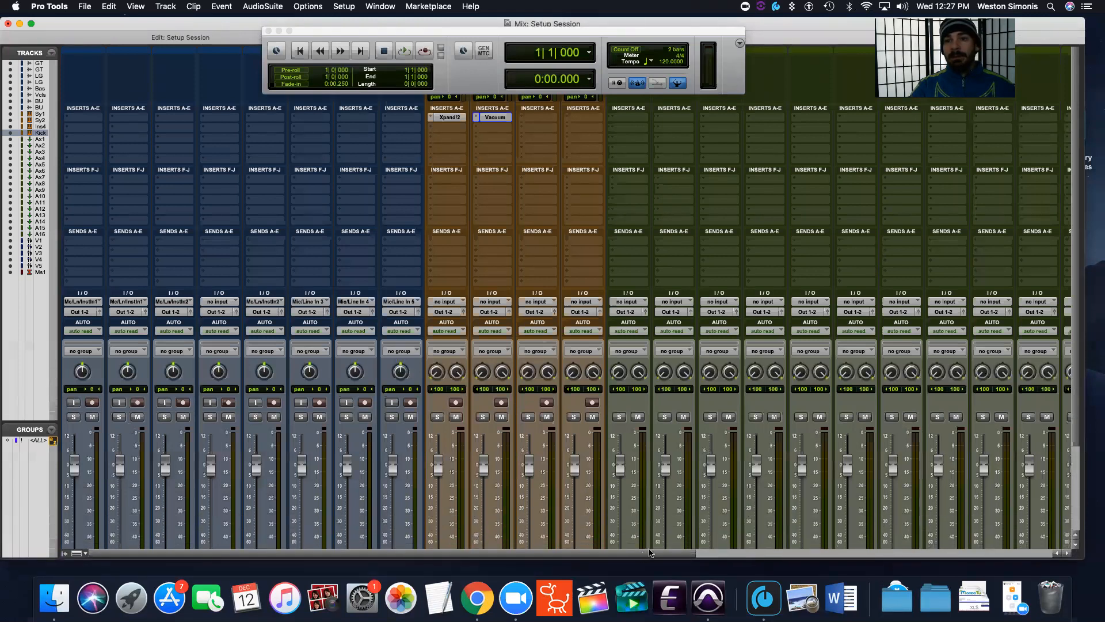
{"action": "scroll", "coordinate": [722, 500], "scroll_direction": "down", "scroll_amount": 1}
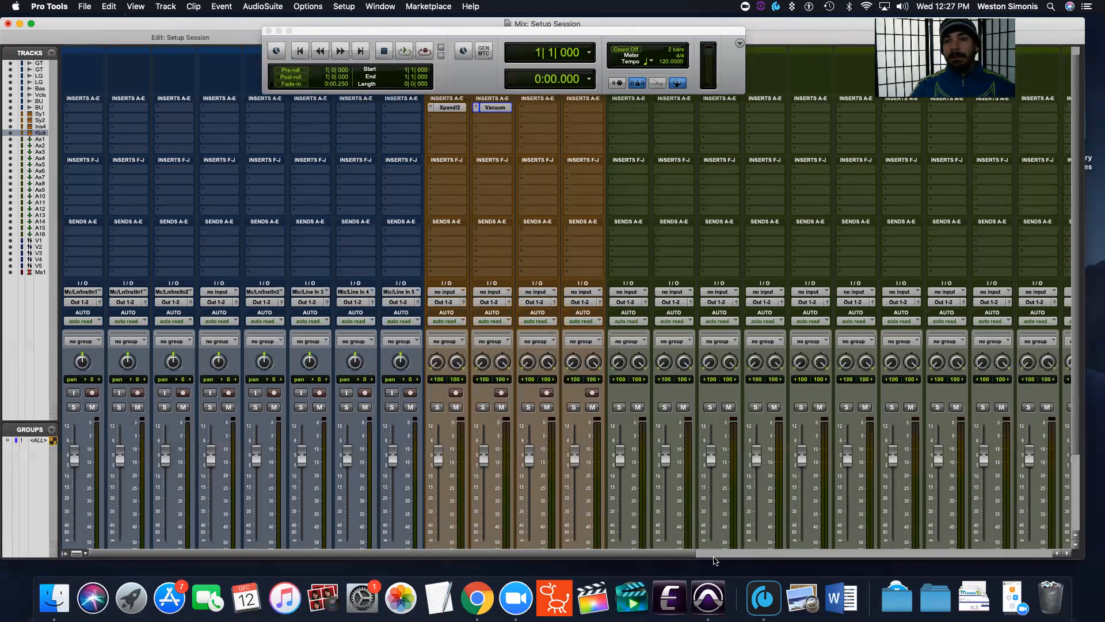
{"action": "left_click_drag", "start_coordinate": [714, 566], "coordinate": [713, 583]}
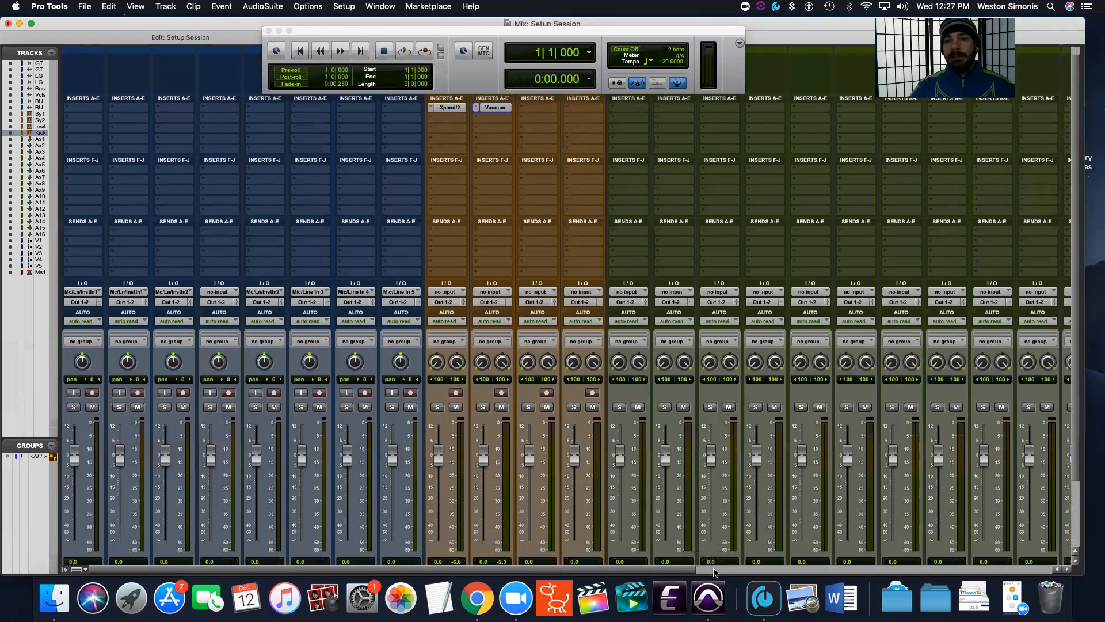
{"action": "scroll", "coordinate": [734, 495], "scroll_direction": "down", "scroll_amount": 3}
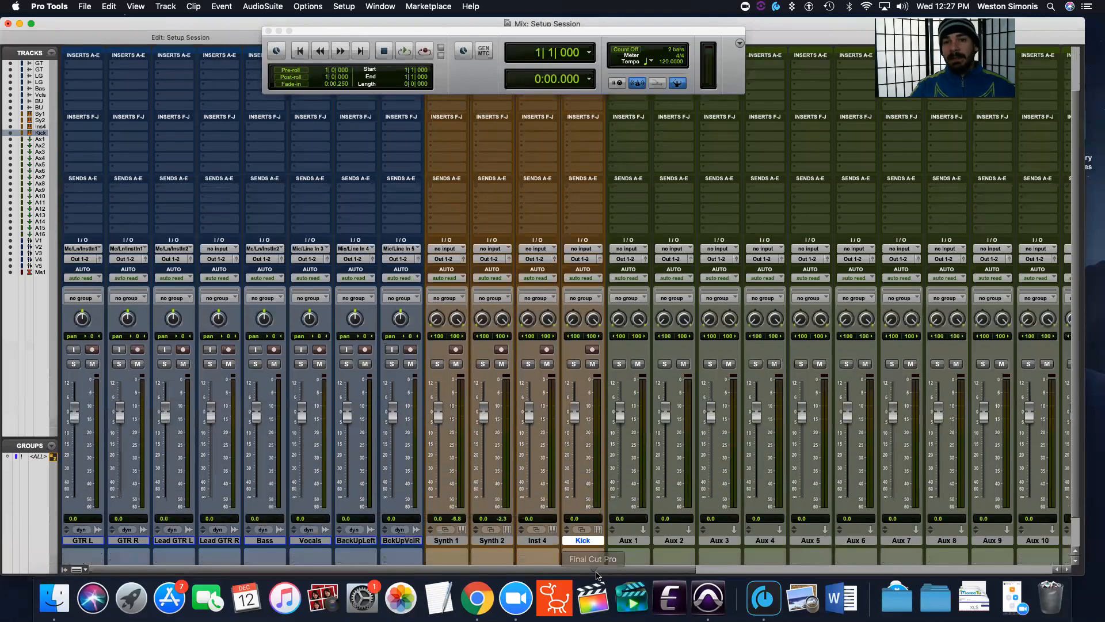
{"action": "scroll", "coordinate": [672, 571], "scroll_direction": "right", "scroll_amount": 4}
{"action": "scroll", "coordinate": [672, 572], "scroll_direction": "right", "scroll_amount": 1}
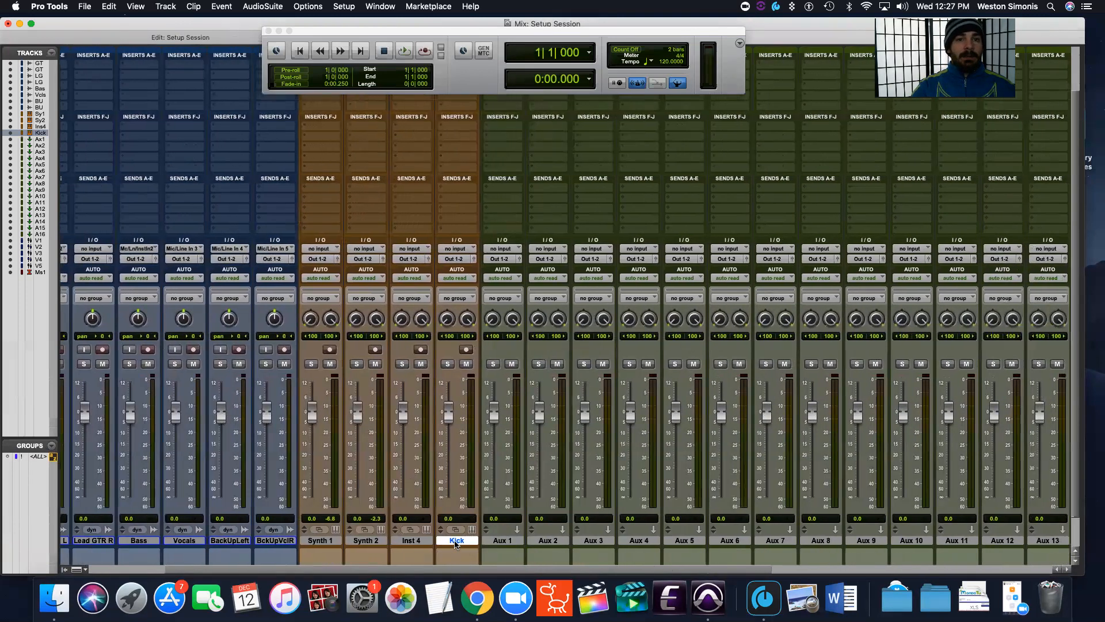
Rename the Aux 1 track as Top Snare and the Aux 2 track as Bottom Snare.
{"action": "double_click", "coordinate": [498, 541]}
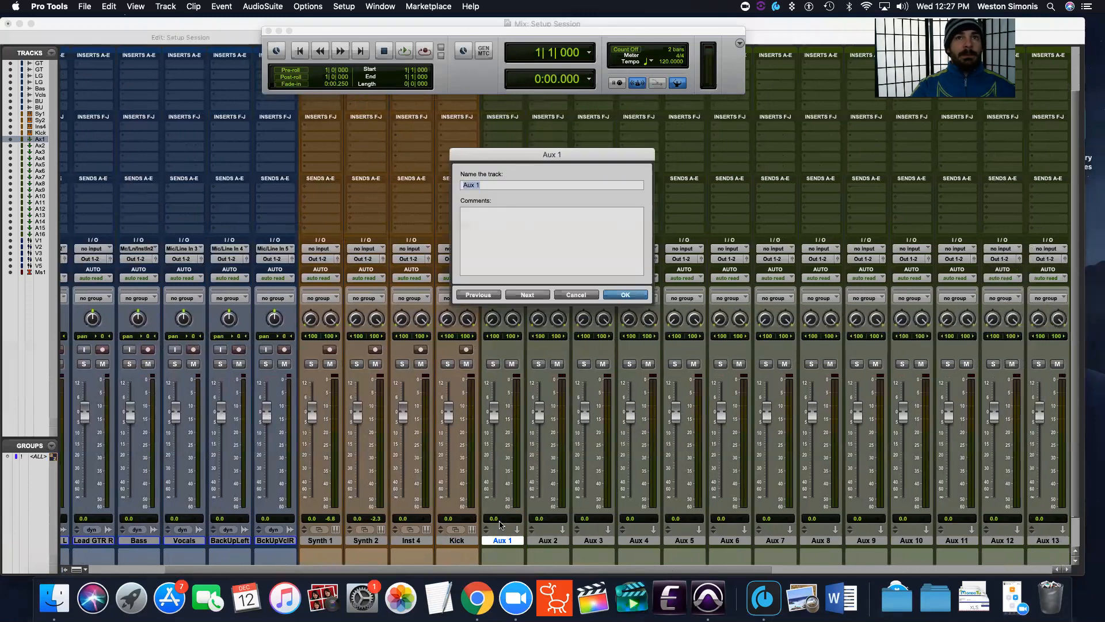
{"action": "type", "text": "Top Snare"}
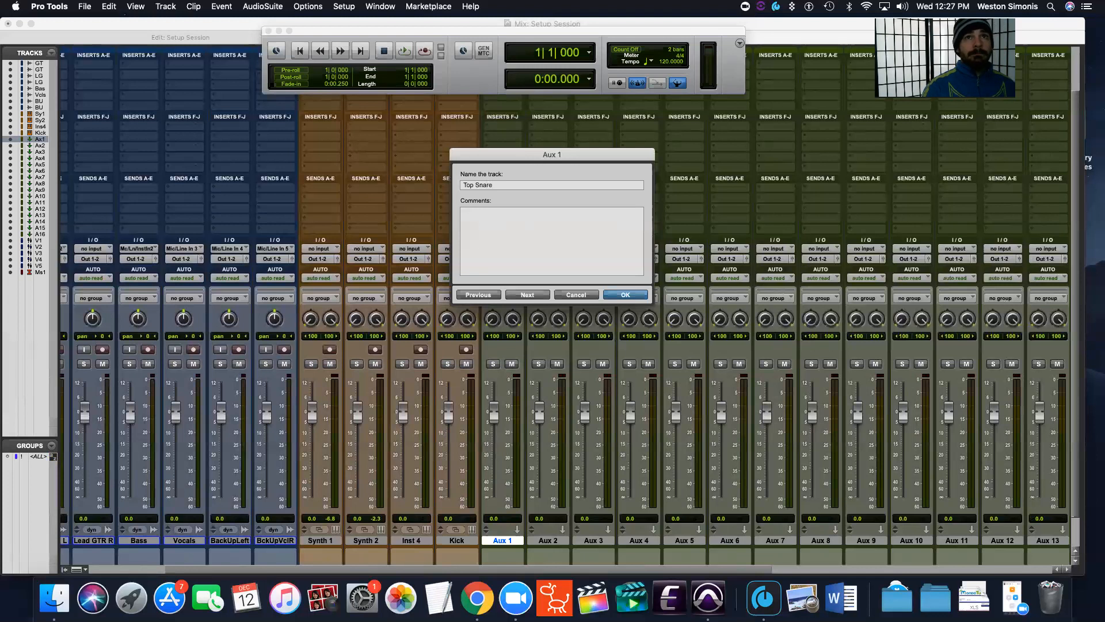
{"action": "key", "text": "Return"}
{"action": "double_click", "coordinate": [556, 543]}
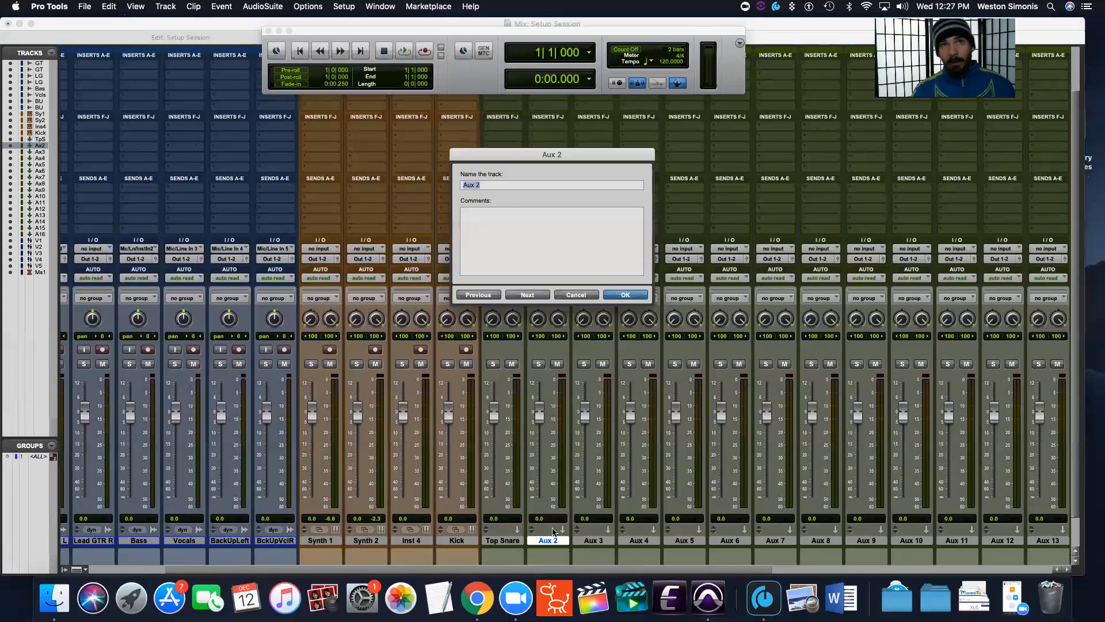
{"action": "type", "text": "Bottom Snare"}
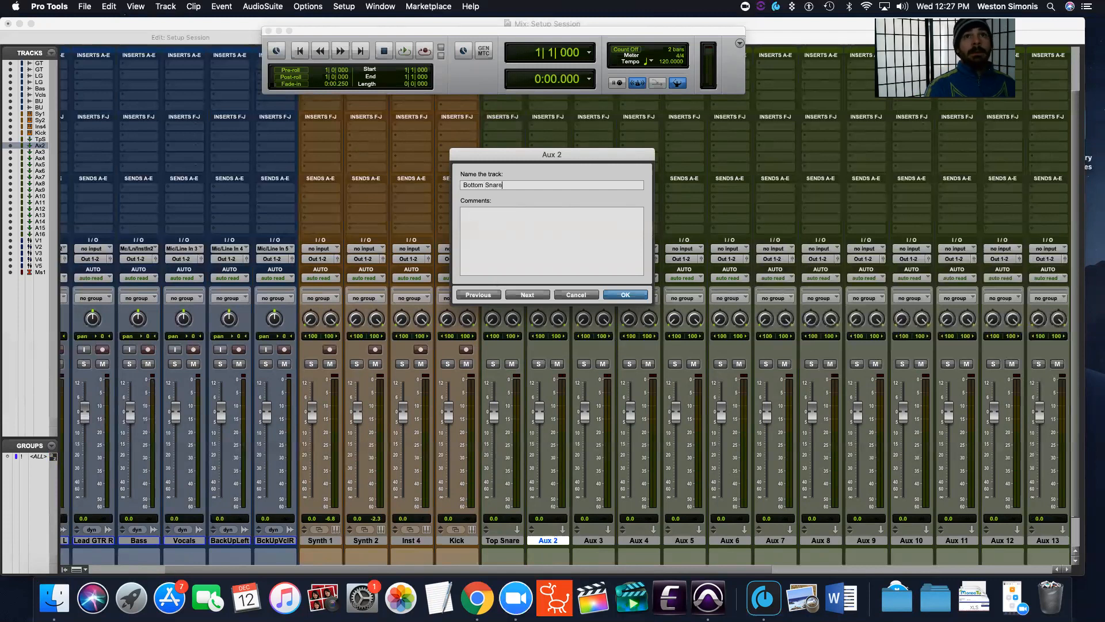
{"action": "key", "text": "Return"}
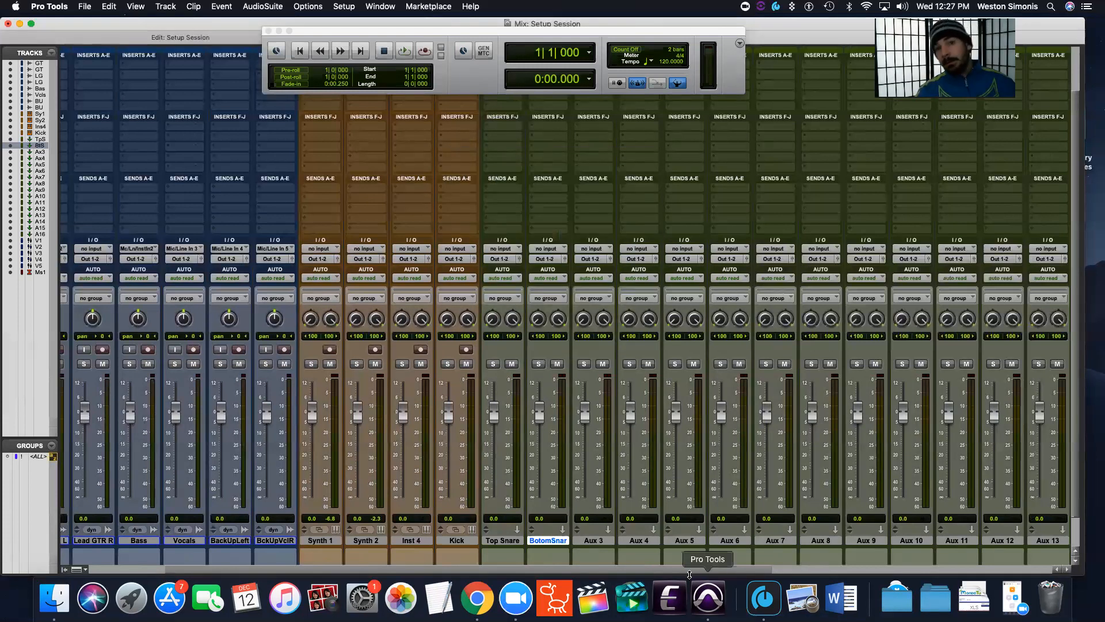
Rename the Aux 3 track as Hi Hat and the Aux 4 track as Toms.
{"action": "double_click", "coordinate": [601, 541]}
{"action": "type", "text": "Hi Hat"}
{"action": "key", "text": "Return"}
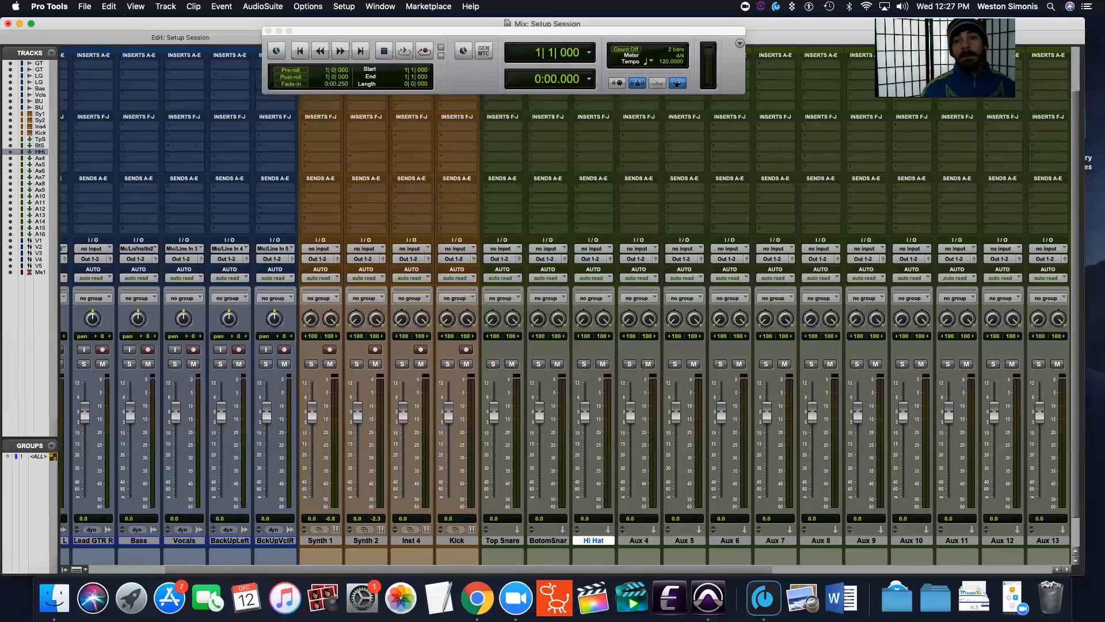
{"action": "double_click", "coordinate": [633, 542]}
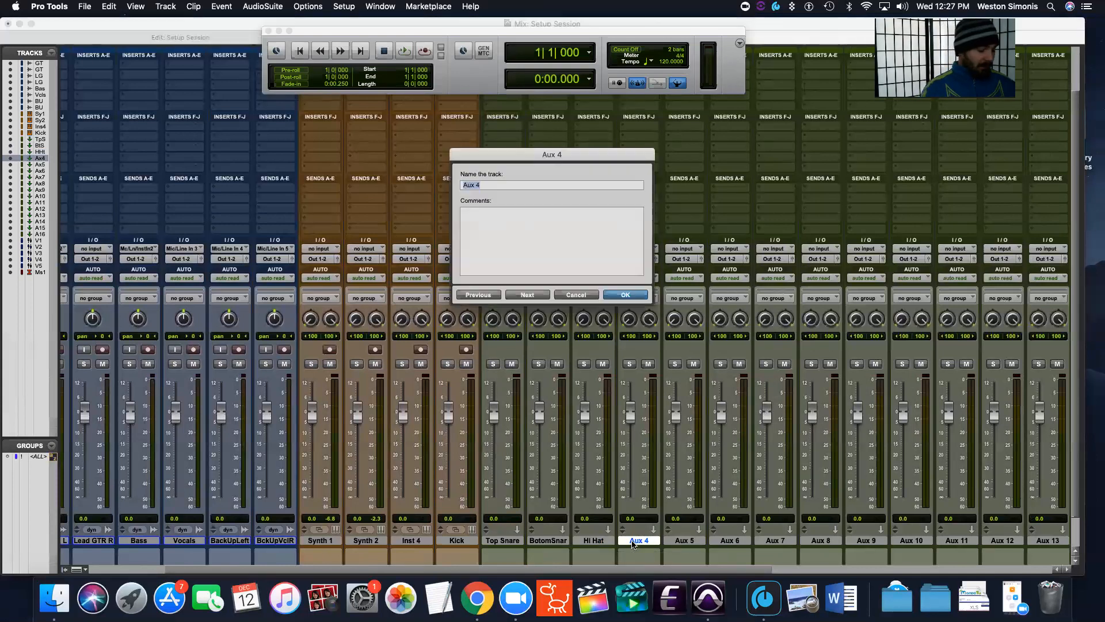
{"action": "type", "text": "To"}
{"action": "key", "text": "Return"}
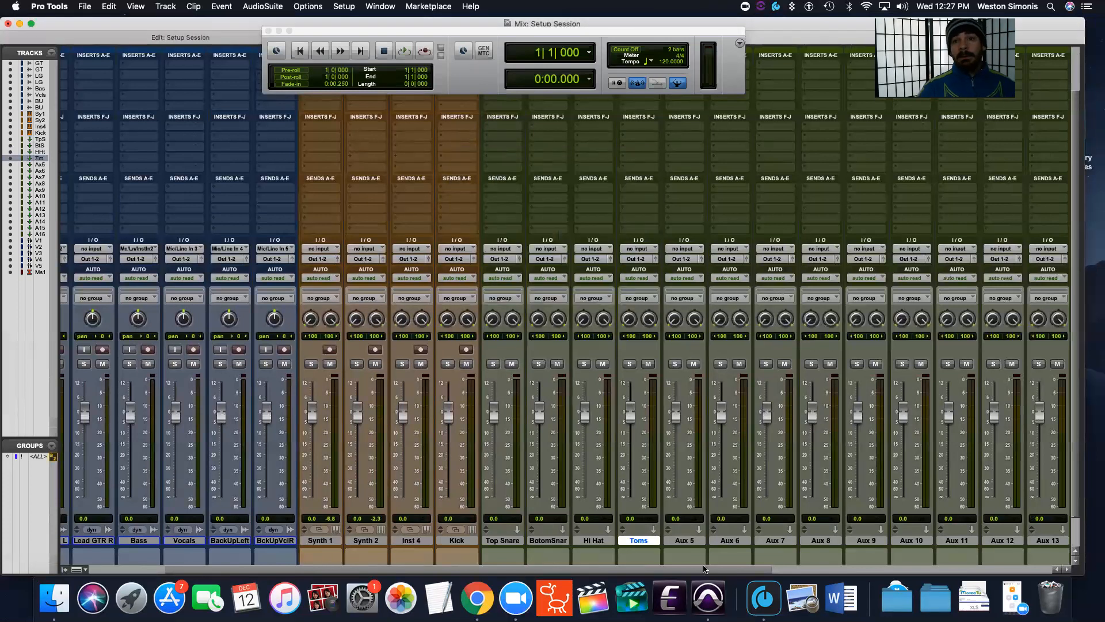
Rename the Aux 5 track as Over Heads and the Aux 6 track as Room Mic.
{"action": "double_click", "coordinate": [676, 542]}
{"action": "type", "text": "Over Heads"}
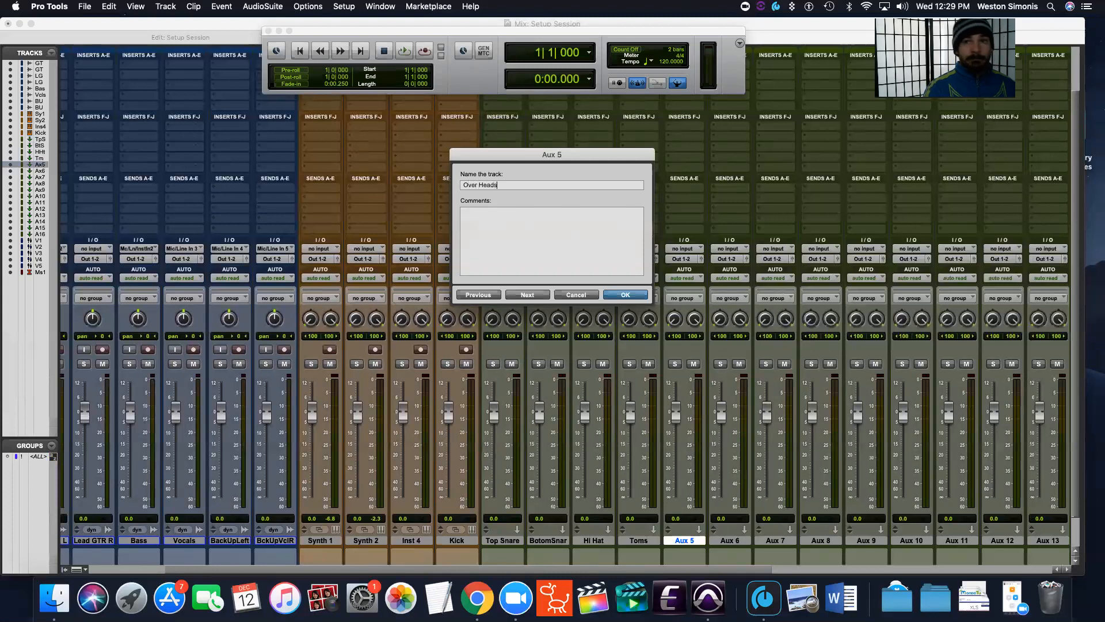
{"action": "key", "text": "Return"}
{"action": "double_click", "coordinate": [729, 541]}
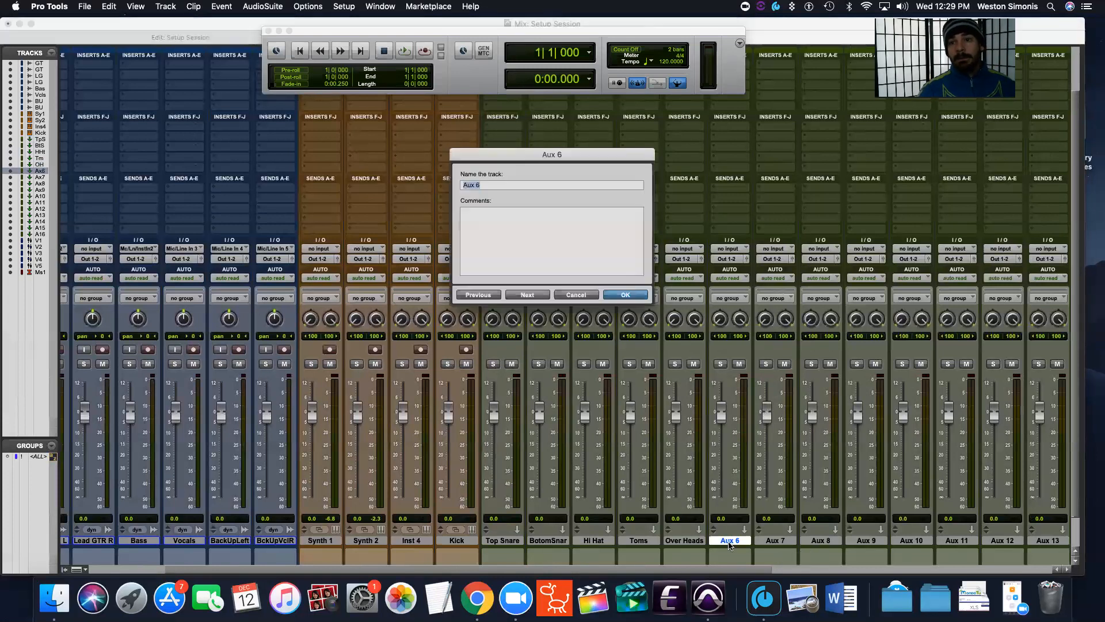
{"action": "type", "text": "Room Mic"}
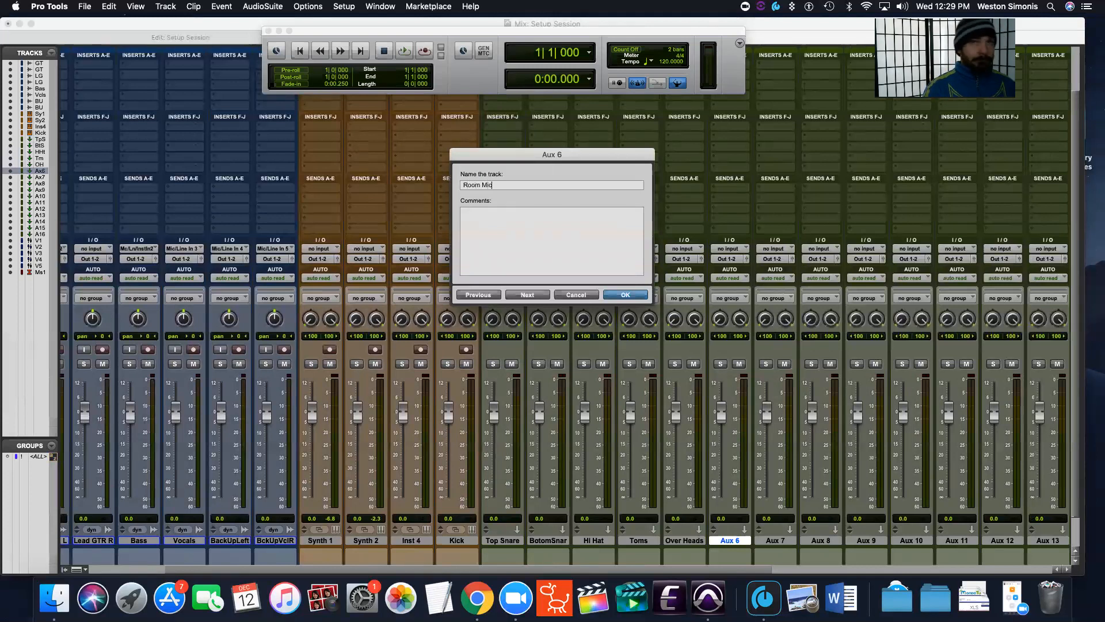
{"action": "key", "text": "Return"}
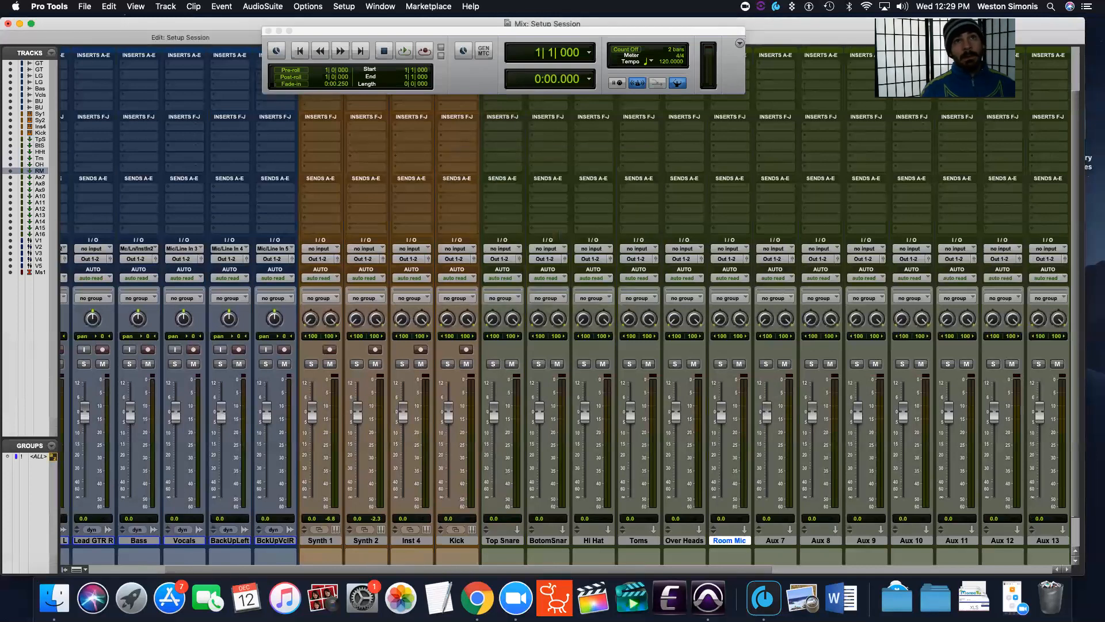
Rename the Aux 7 track as Drum Mix.
{"action": "double_click", "coordinate": [775, 541]}
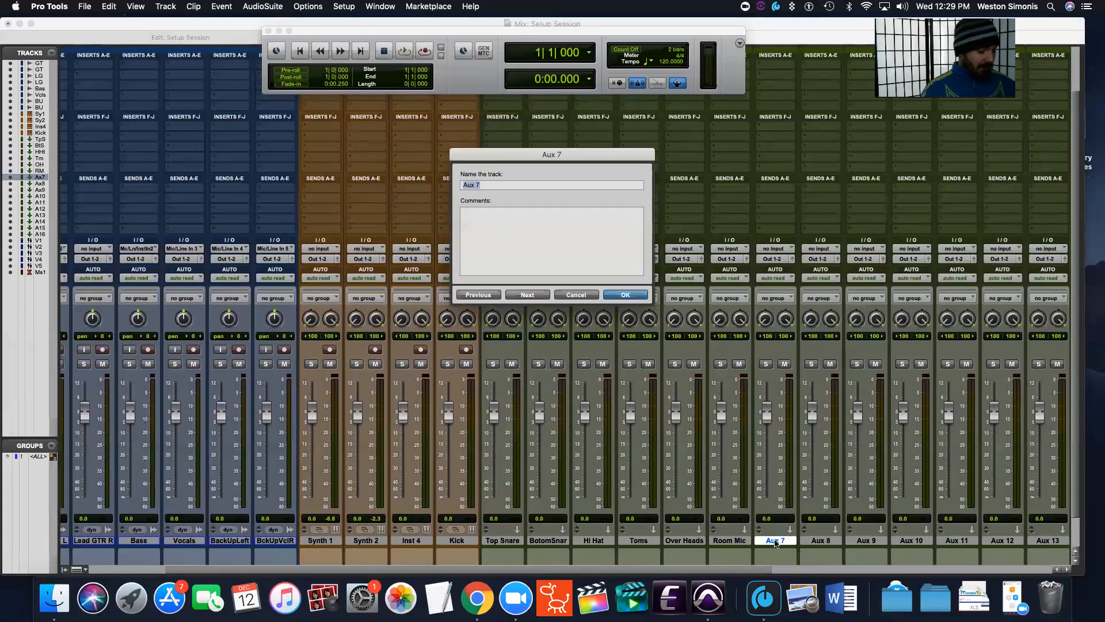
{"action": "type", "text": "Drum Mix"}
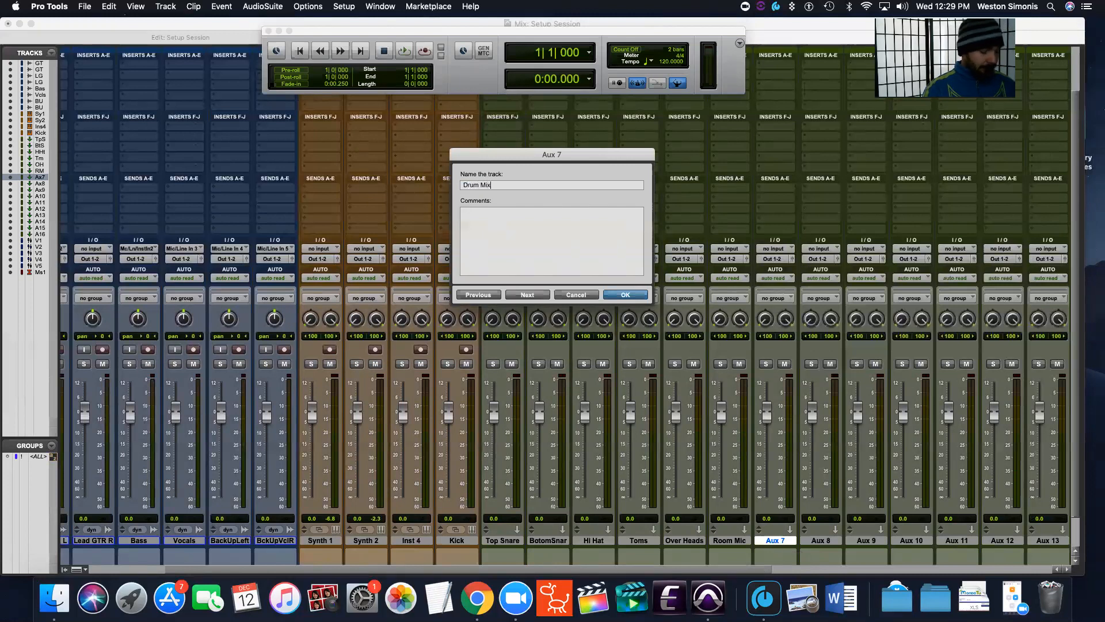
{"action": "key", "text": "Return"}
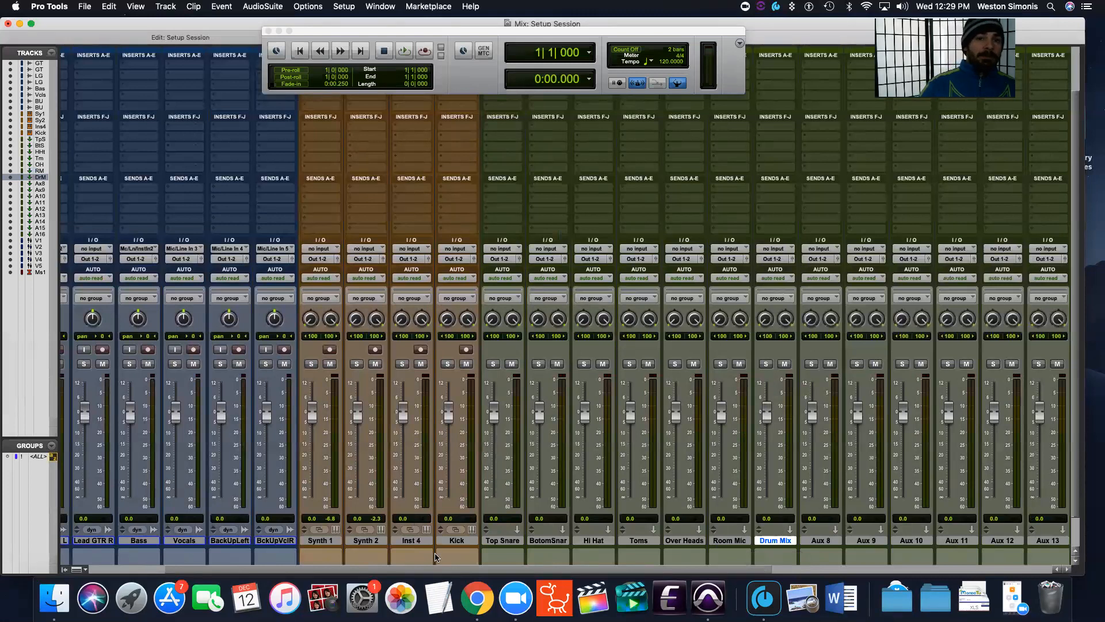
Move the transport window off the instrument tracks and insert the stereo EZdrummer instrument plug-in on the Kick track.
{"action": "left_click_drag", "start_coordinate": [328, 35], "coordinate": [613, 190]}
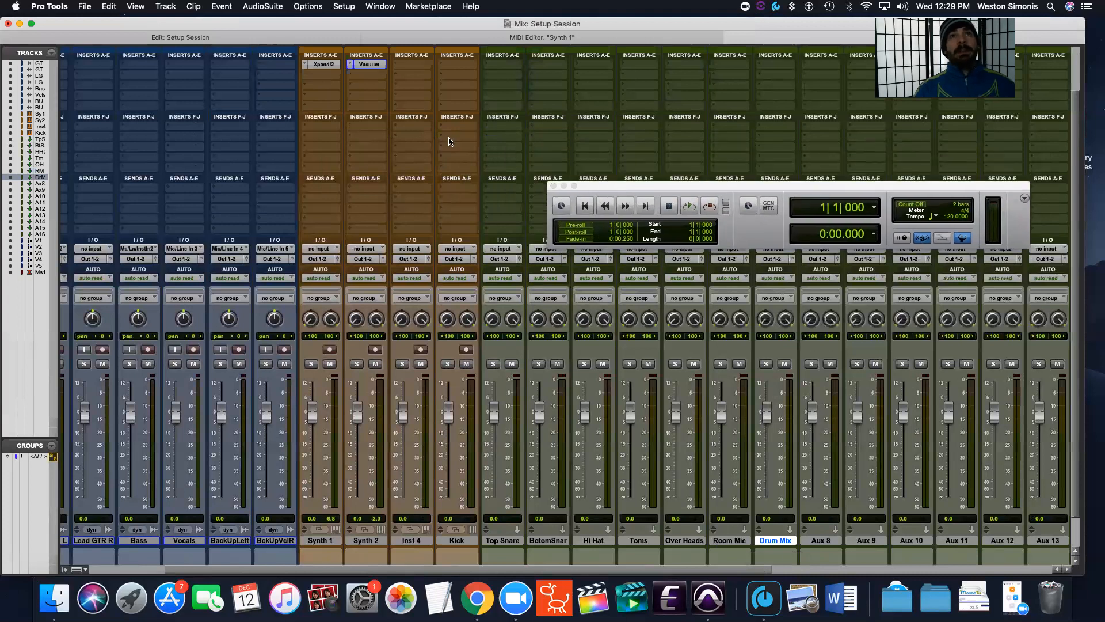
{"action": "scroll", "coordinate": [457, 110], "scroll_direction": "up", "scroll_amount": 1}
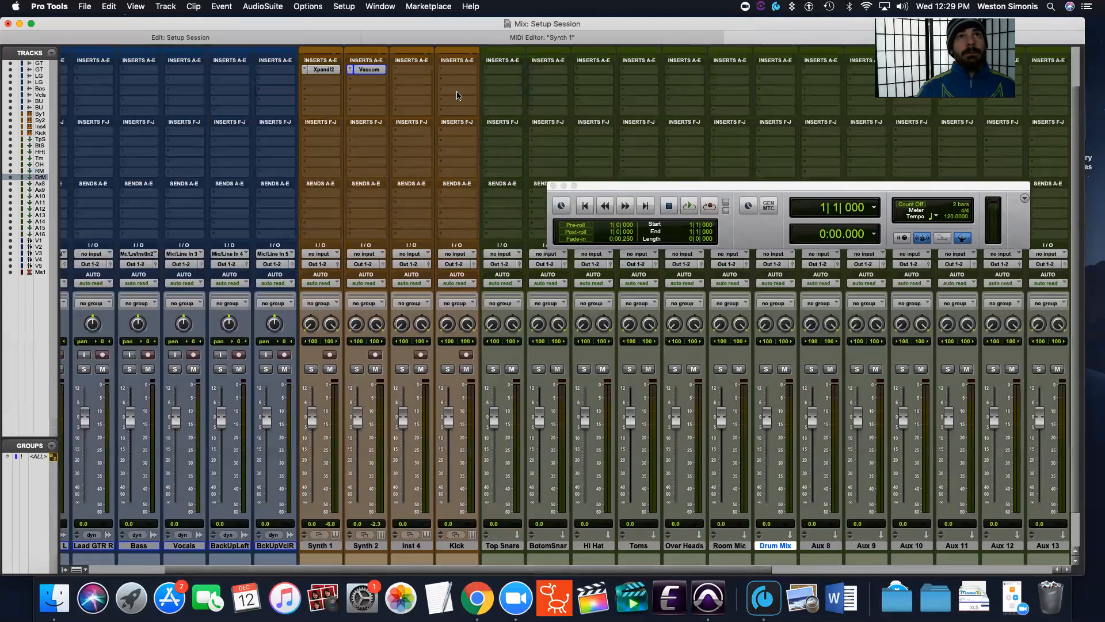
{"action": "scroll", "coordinate": [457, 96], "scroll_direction": "up", "scroll_amount": 2}
{"action": "scroll", "coordinate": [464, 292], "scroll_direction": "down", "scroll_amount": 4}
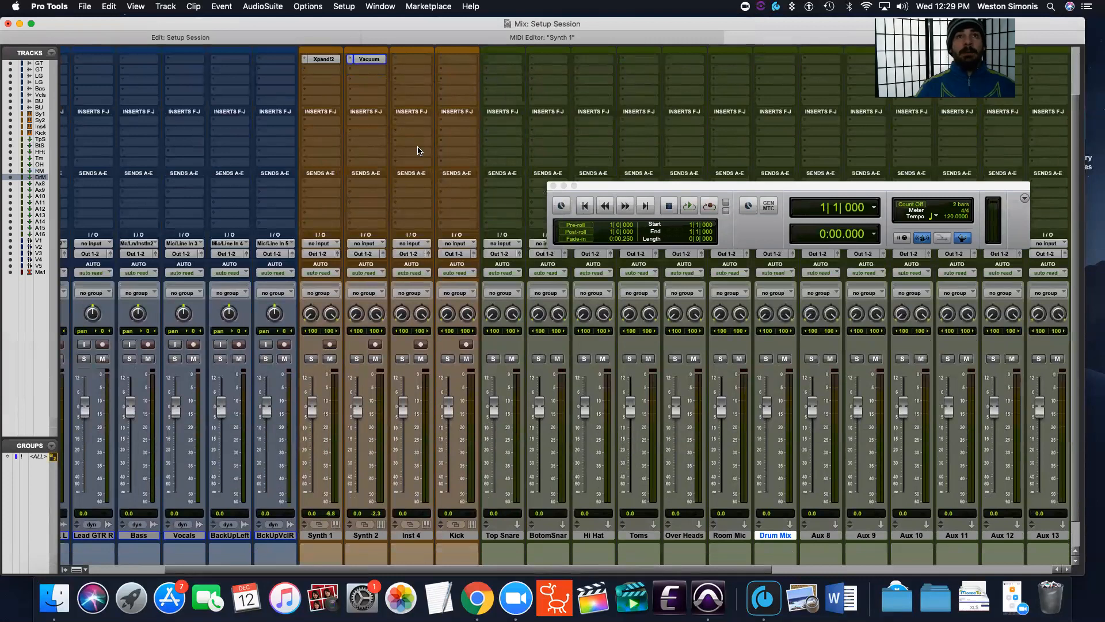
{"action": "left_click", "coordinate": [445, 64]}
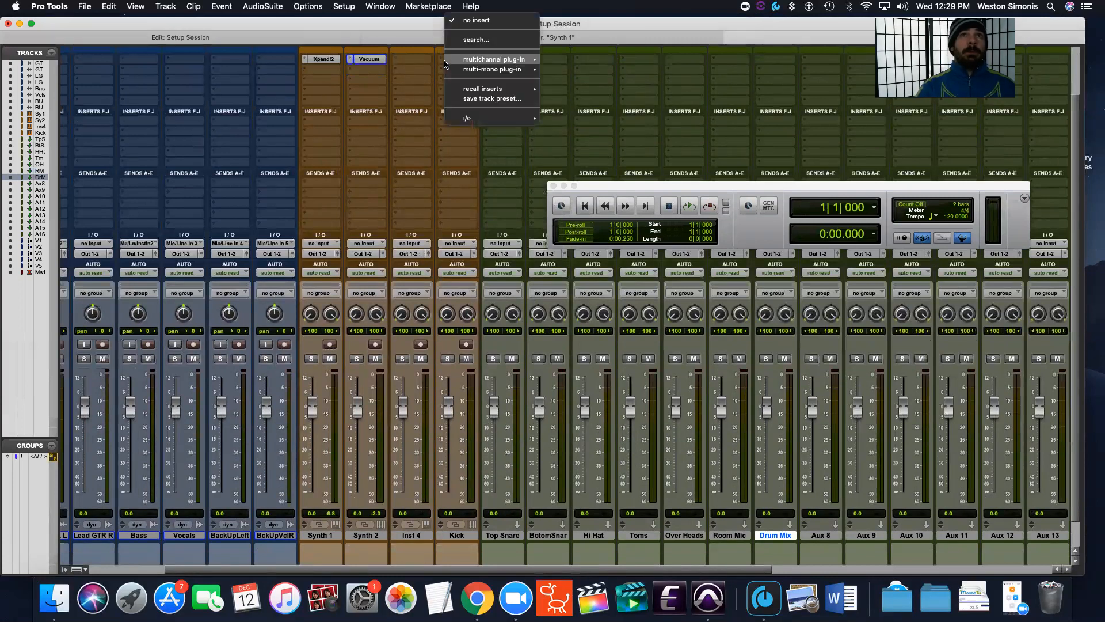
{"action": "mouse_move", "coordinate": [489, 60]}
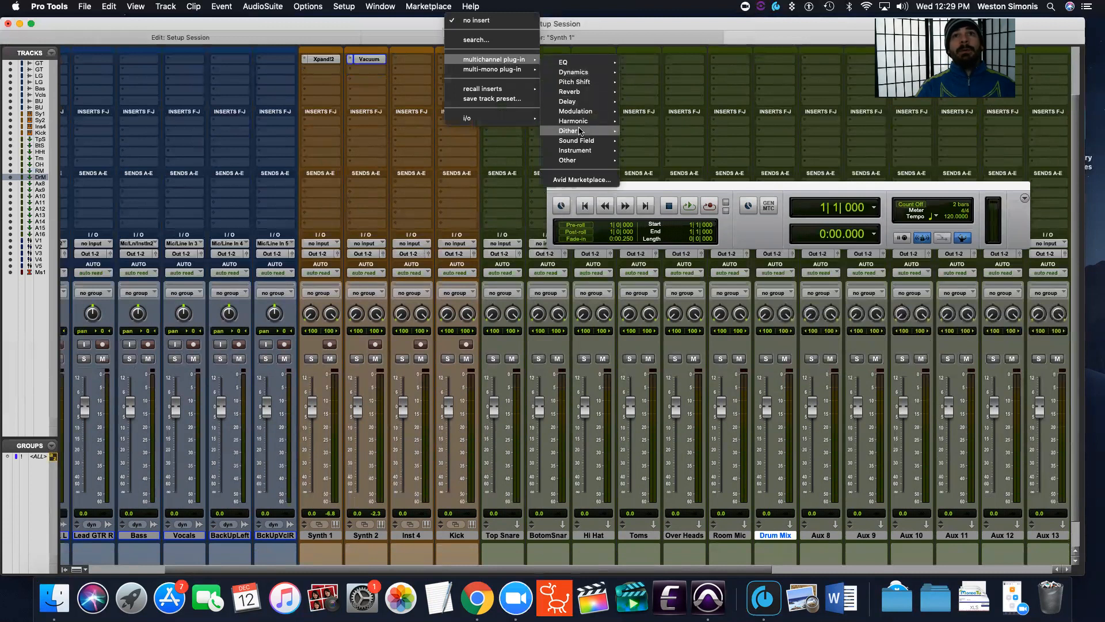
{"action": "mouse_move", "coordinate": [590, 156]}
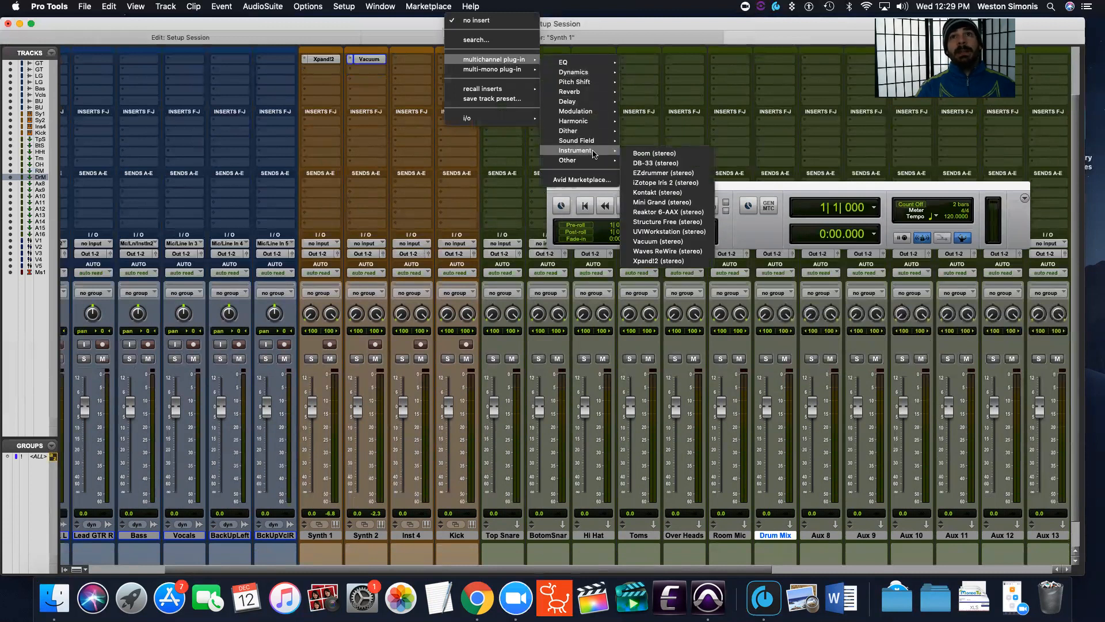
{"action": "left_click", "coordinate": [658, 173]}
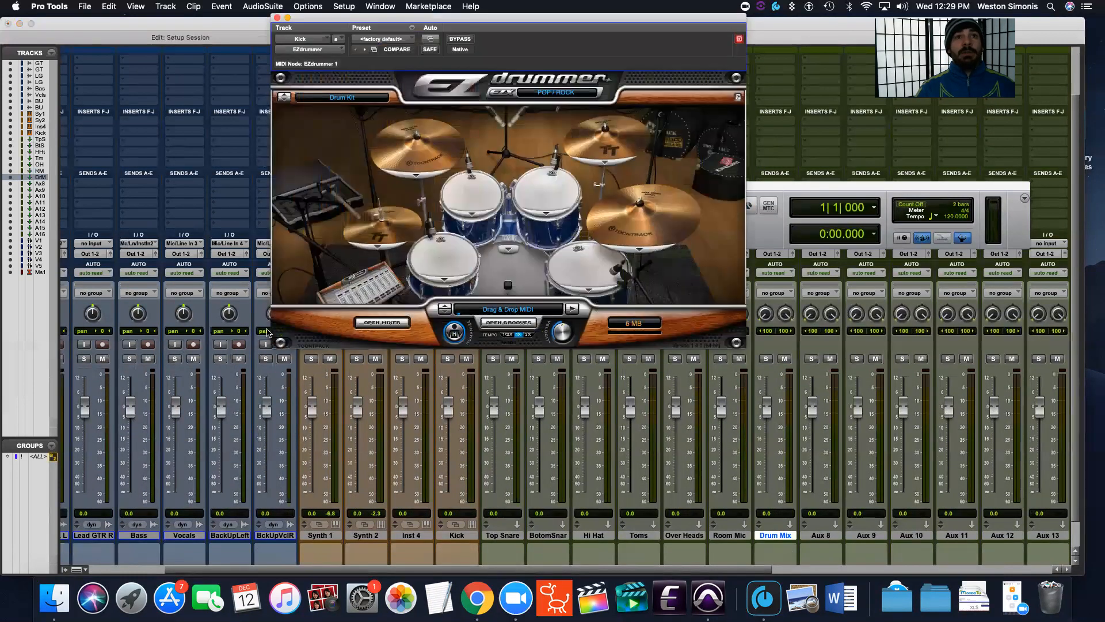
Audition drums in the Pop/Rock kit and switch EZdrummer to the Drumkit From Hell EZX library.
{"action": "left_click", "coordinate": [449, 243]}
{"action": "left_click", "coordinate": [505, 275]}
{"action": "left_click", "coordinate": [557, 93]}
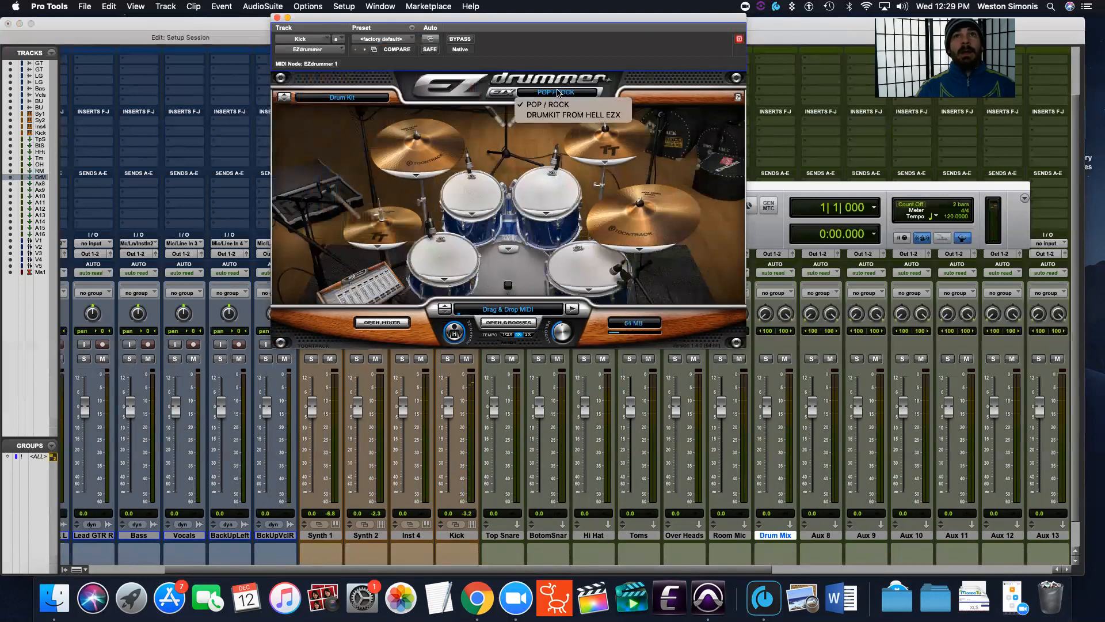
{"action": "left_click", "coordinate": [562, 116]}
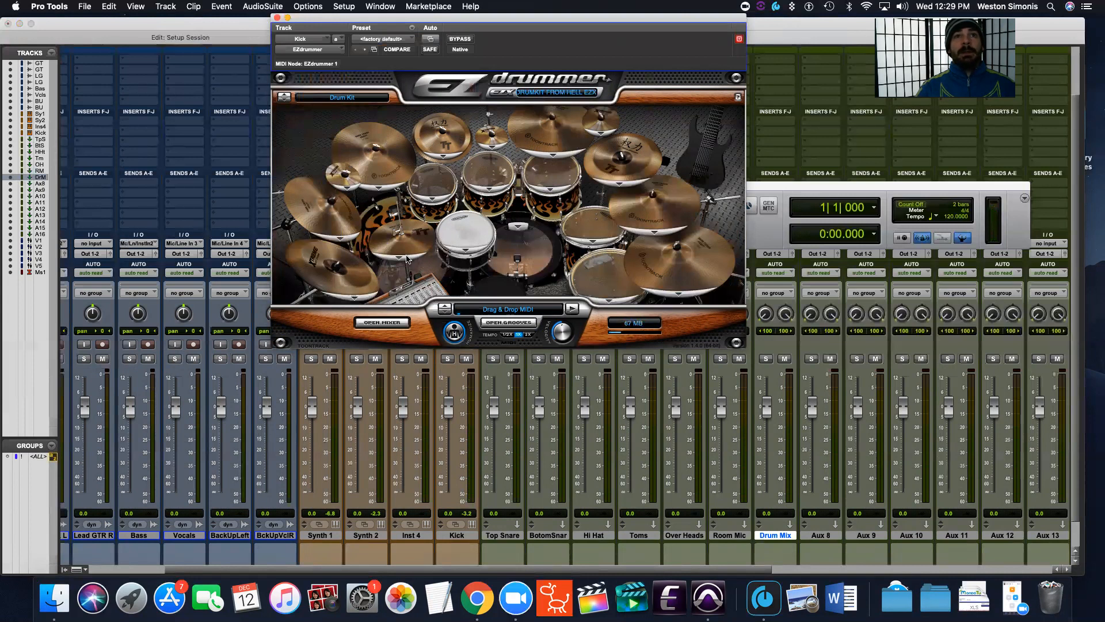
Look through the kick drum choices in the EZdrummer kit and audition the snare.
{"action": "left_click", "coordinate": [524, 229]}
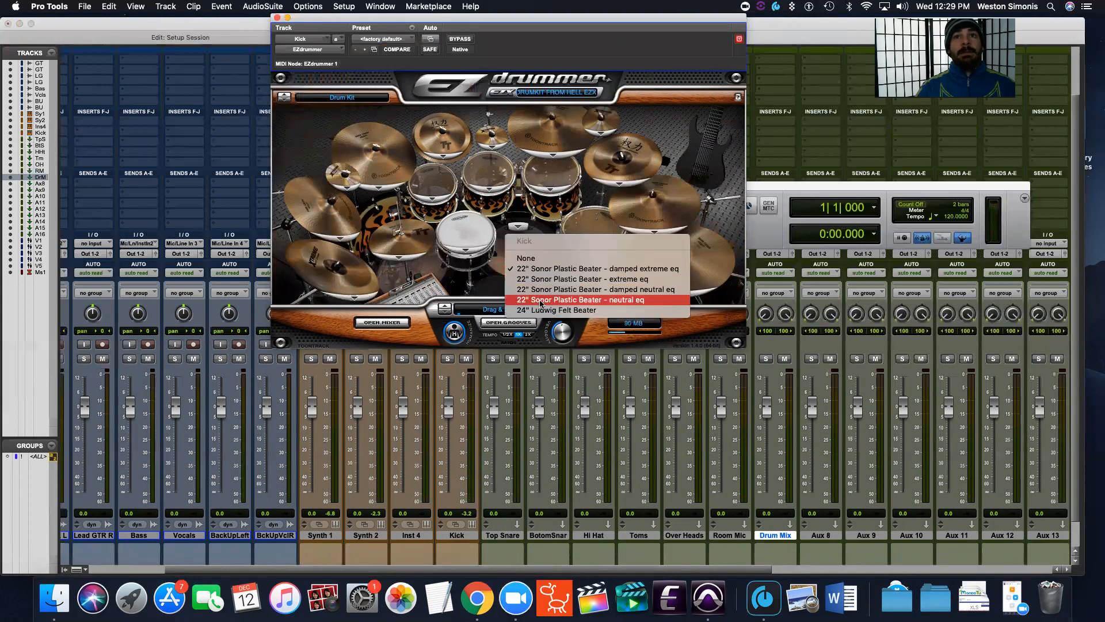
{"action": "left_click", "coordinate": [527, 215]}
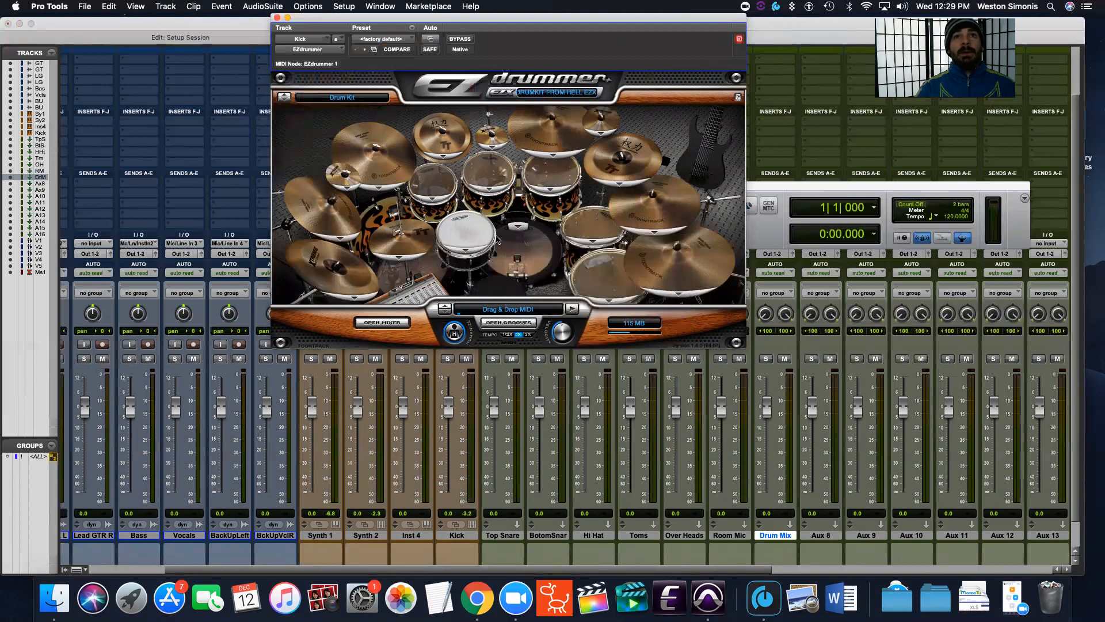
{"action": "left_click", "coordinate": [468, 249]}
{"action": "left_click", "coordinate": [468, 249]}
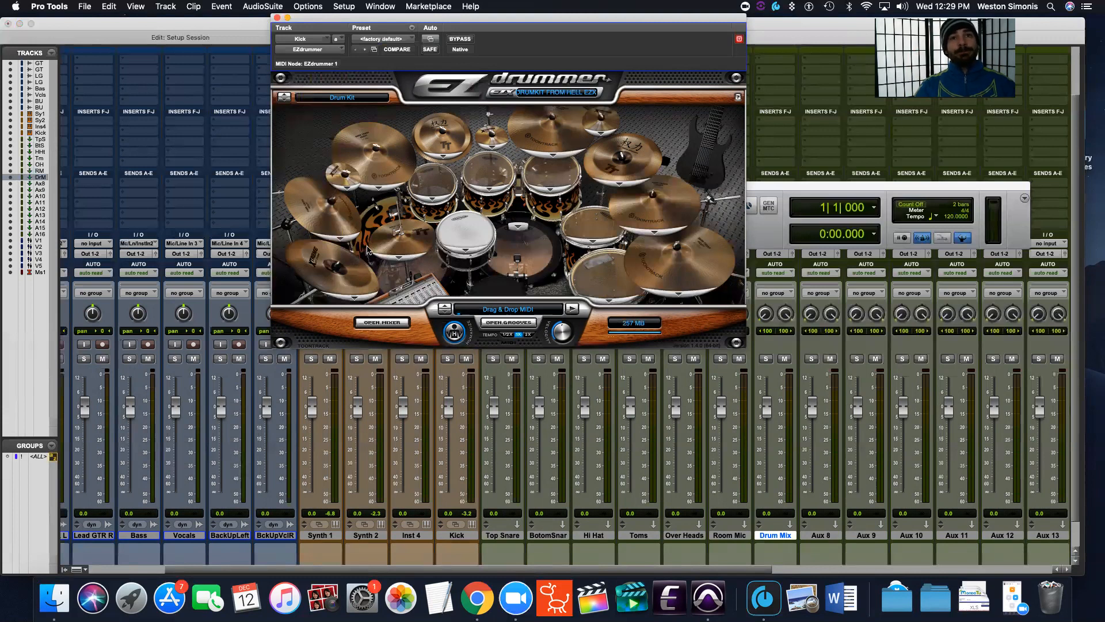
Set the EZdrummer mixer outputs to Multichannel, then close the plug-in window.
{"action": "left_click", "coordinate": [374, 324]}
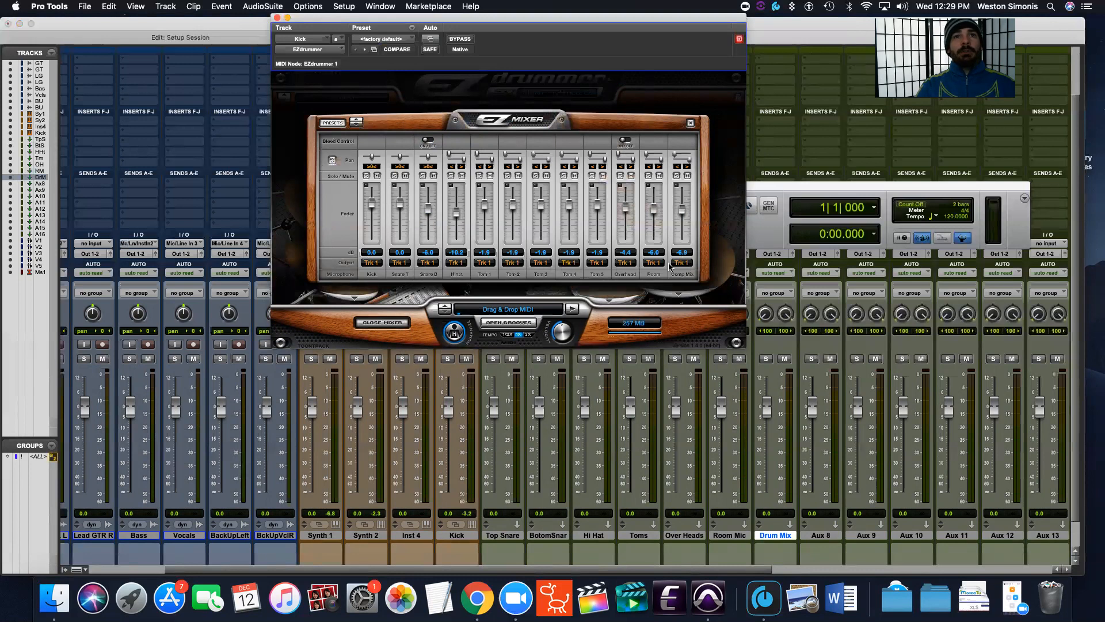
{"action": "left_click", "coordinate": [372, 263]}
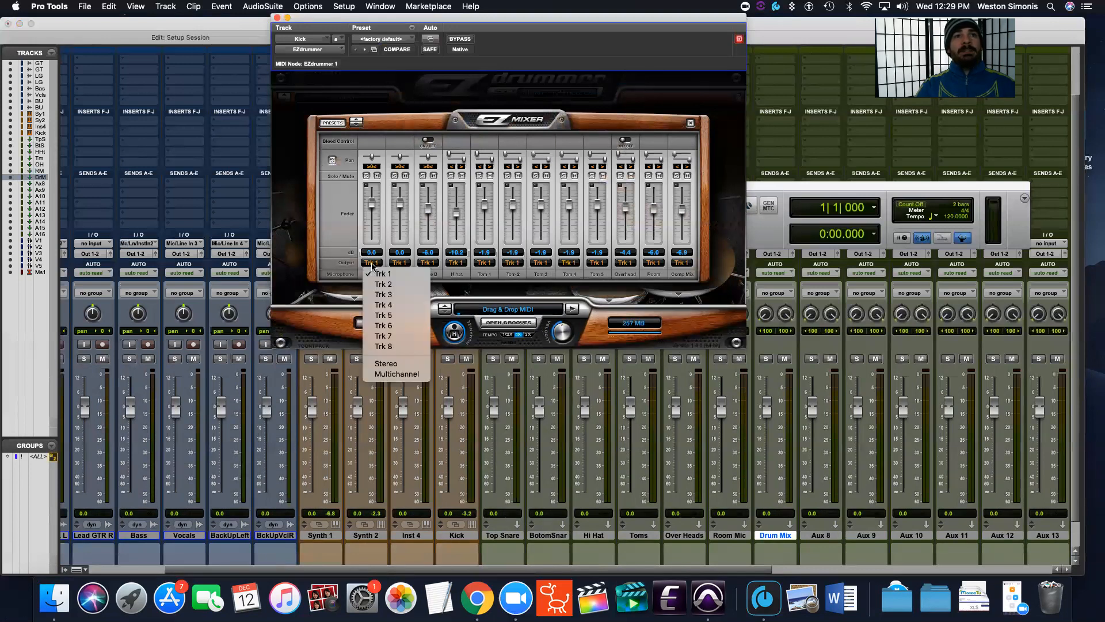
{"action": "left_click", "coordinate": [395, 375]}
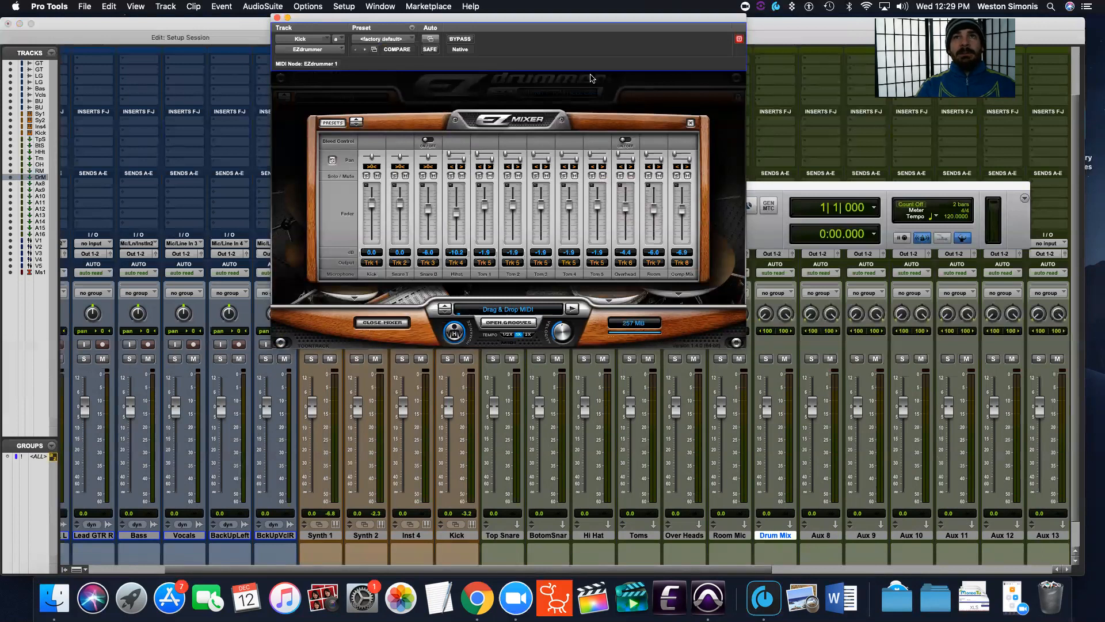
{"action": "left_click_drag", "start_coordinate": [654, 19], "coordinate": [433, 60]}
{"action": "left_click_drag", "start_coordinate": [681, 186], "coordinate": [679, 128]}
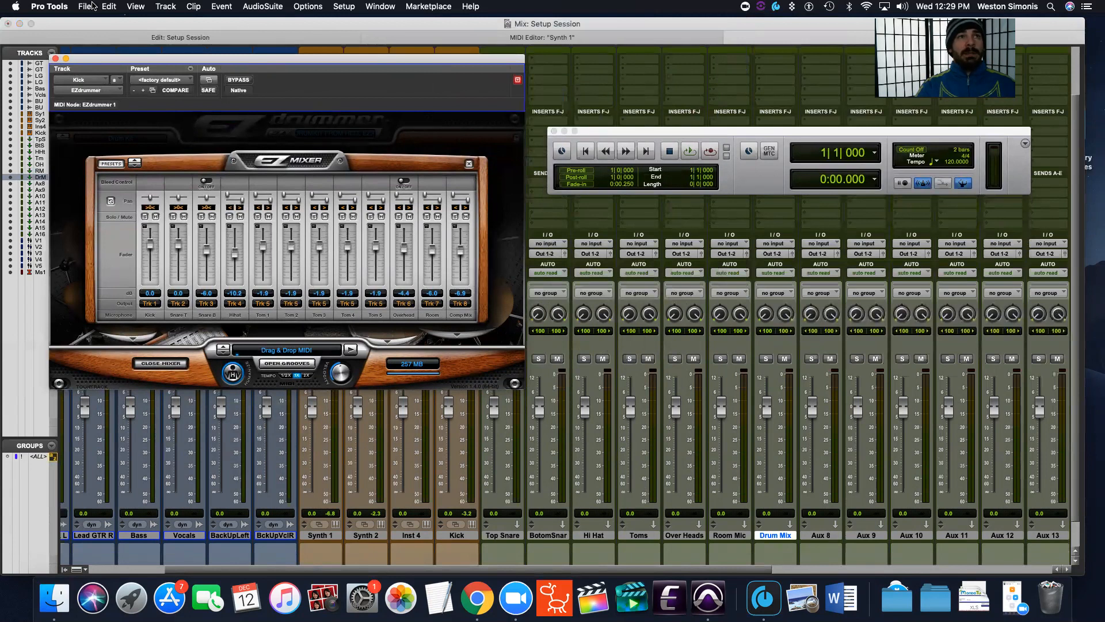
{"action": "left_click", "coordinate": [54, 59]}
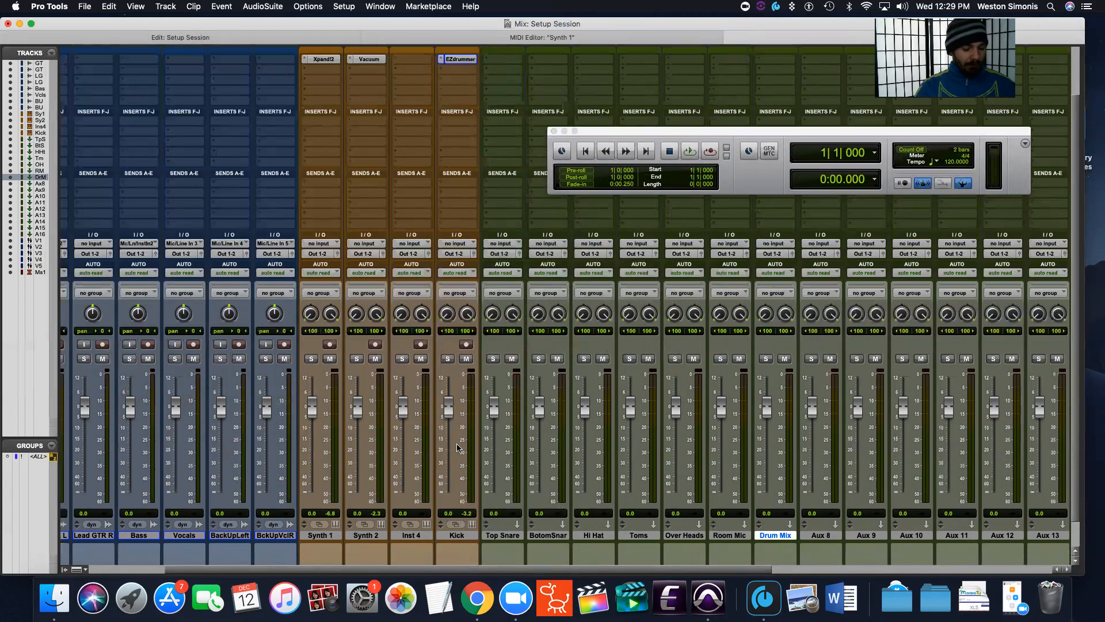
Show only the Kick track in the MIDI Editor, then return to the Mix window.
{"action": "key", "text": "ctrl+equal"}
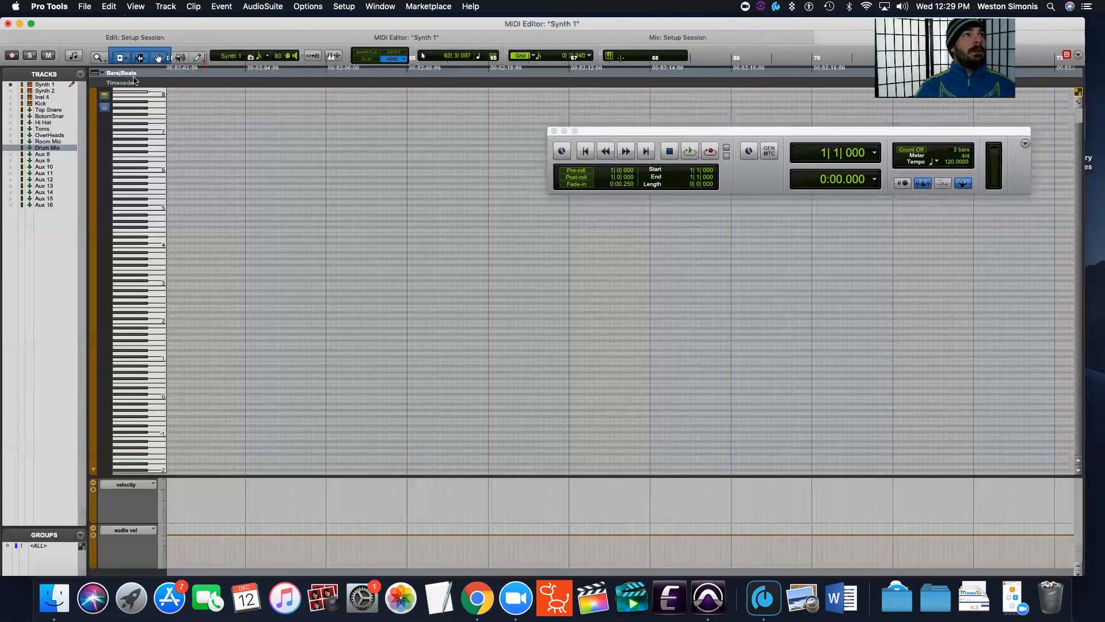
{"action": "left_click", "coordinate": [11, 103]}
{"action": "left_click", "coordinate": [10, 84]}
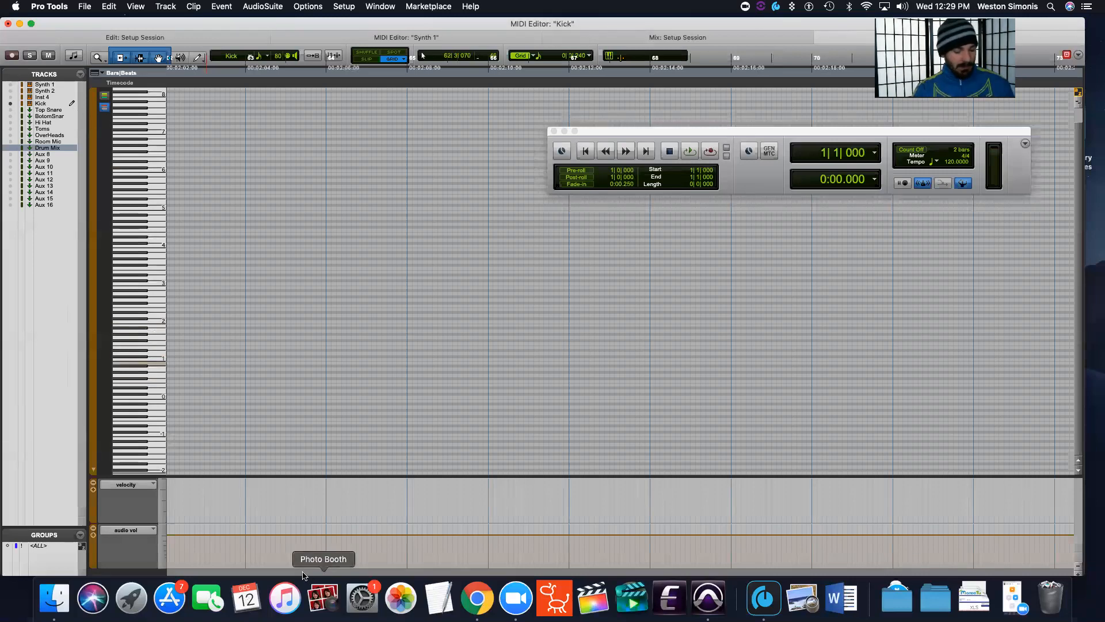
{"action": "key", "text": "super+equal"}
{"action": "key", "text": "super+equal"}
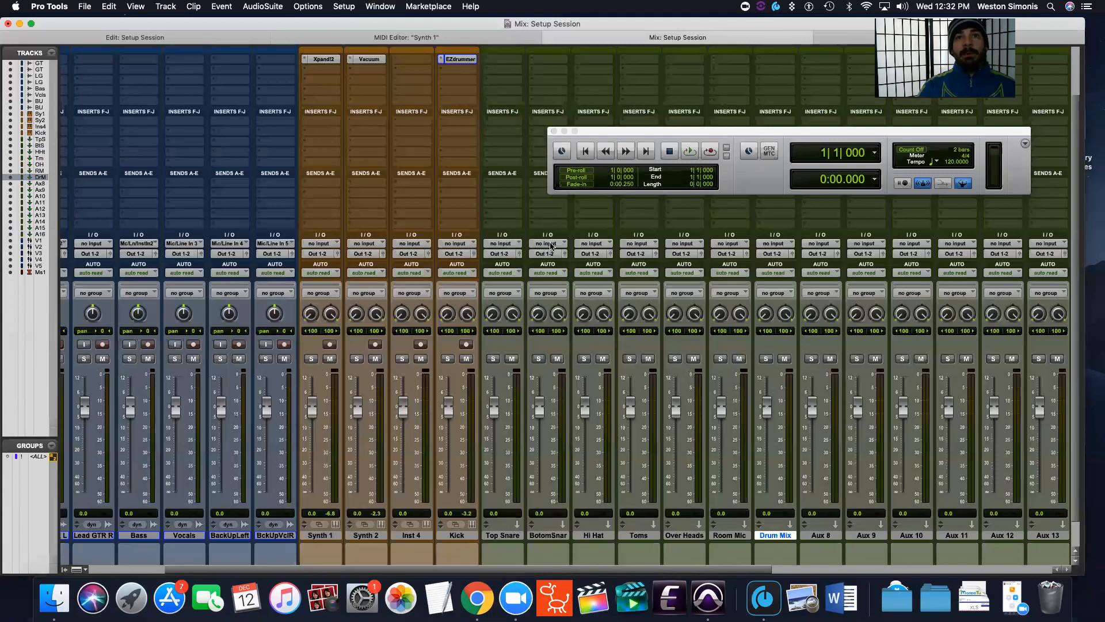
Set the Top Snare input to the EZdrummer plug-in output EZ2 and the Bottom Snare input to EZ3.
{"action": "left_click", "coordinate": [518, 245]}
{"action": "mouse_move", "coordinate": [518, 246]}
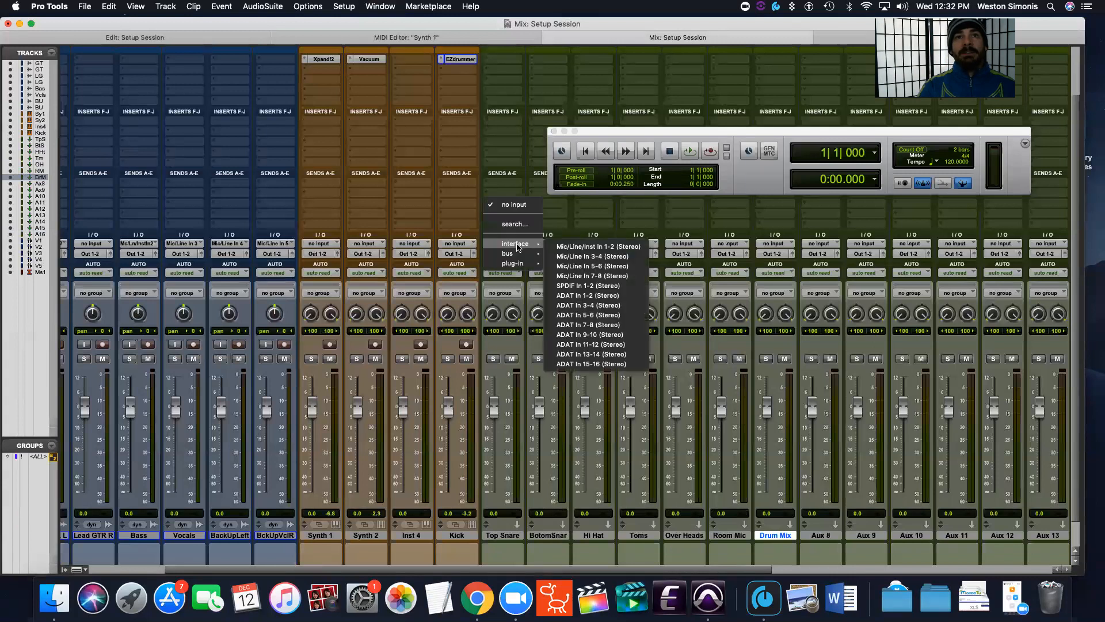
{"action": "mouse_move", "coordinate": [525, 264]}
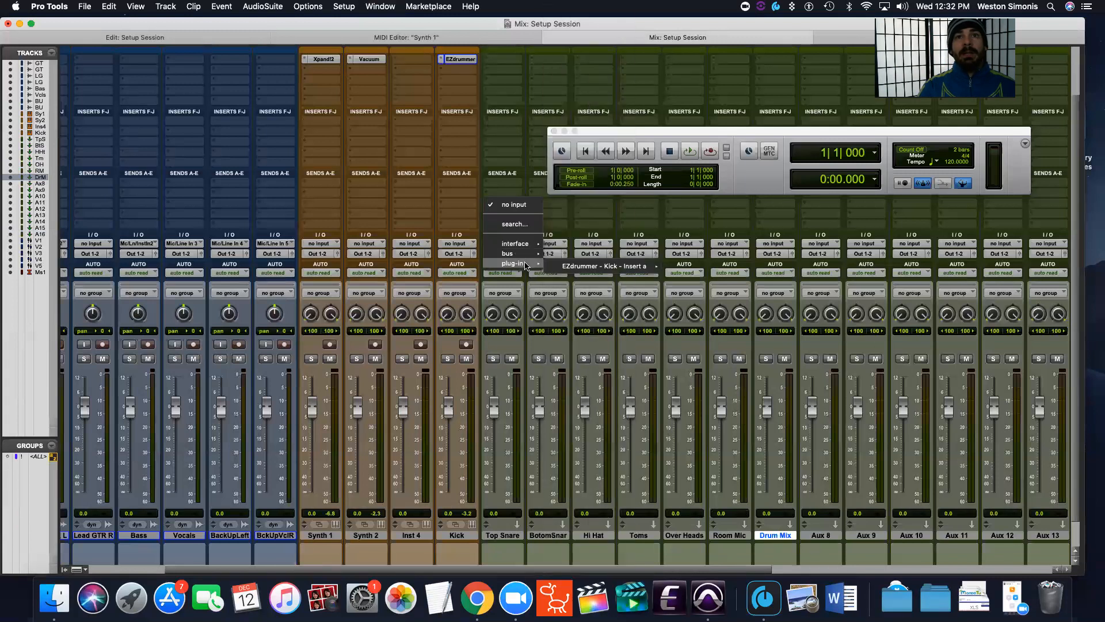
{"action": "mouse_move", "coordinate": [588, 262]}
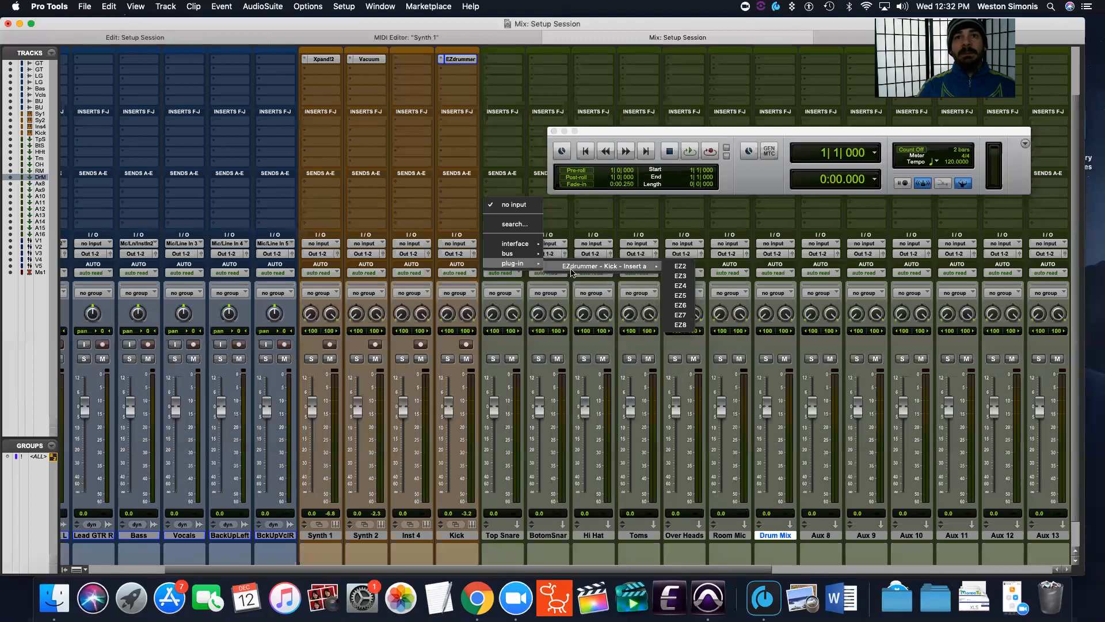
{"action": "left_click", "coordinate": [680, 267]}
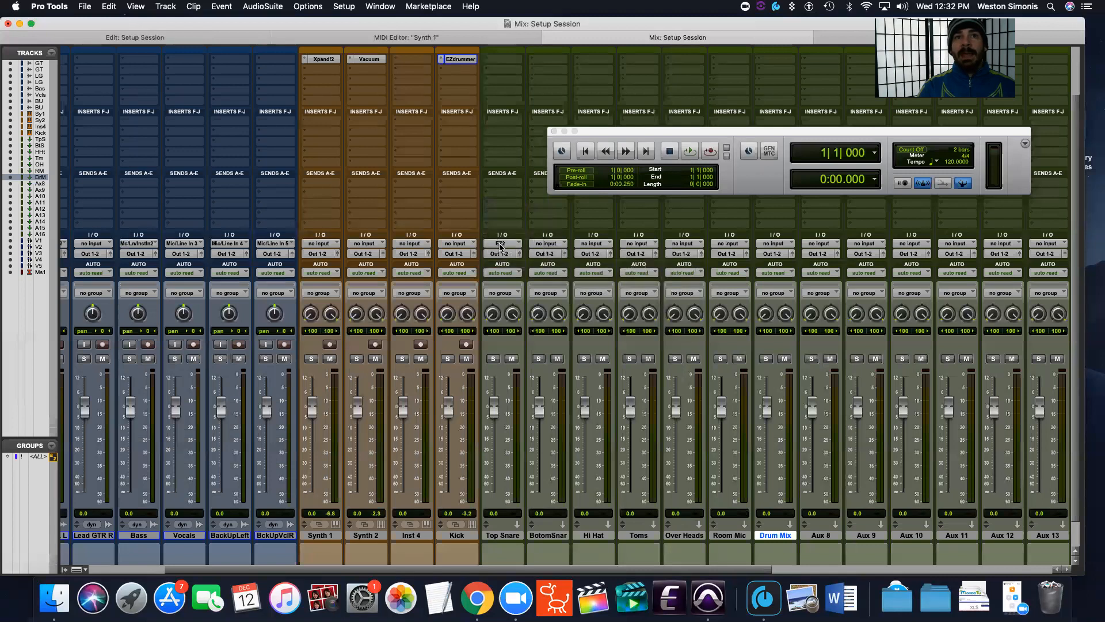
{"action": "left_click", "coordinate": [530, 244]}
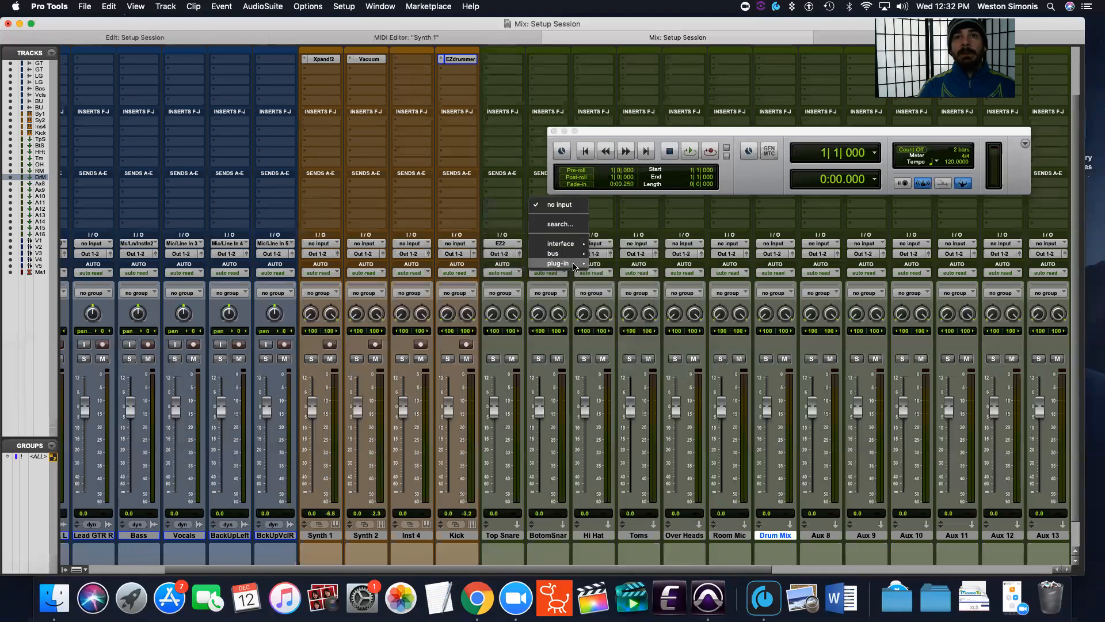
{"action": "mouse_move", "coordinate": [634, 267]}
{"action": "left_click", "coordinate": [727, 277]}
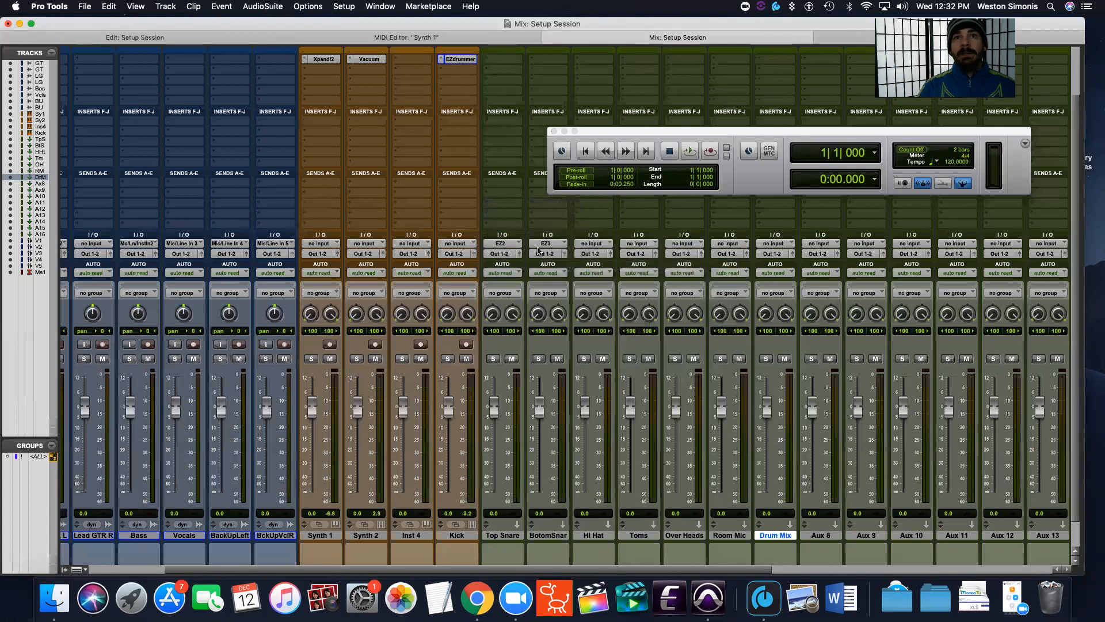
Set the Hi Hat input to the EZdrummer plug-in output EZ4 and the Toms input to EZ5.
{"action": "left_click", "coordinate": [602, 244]}
{"action": "mouse_move", "coordinate": [696, 266]}
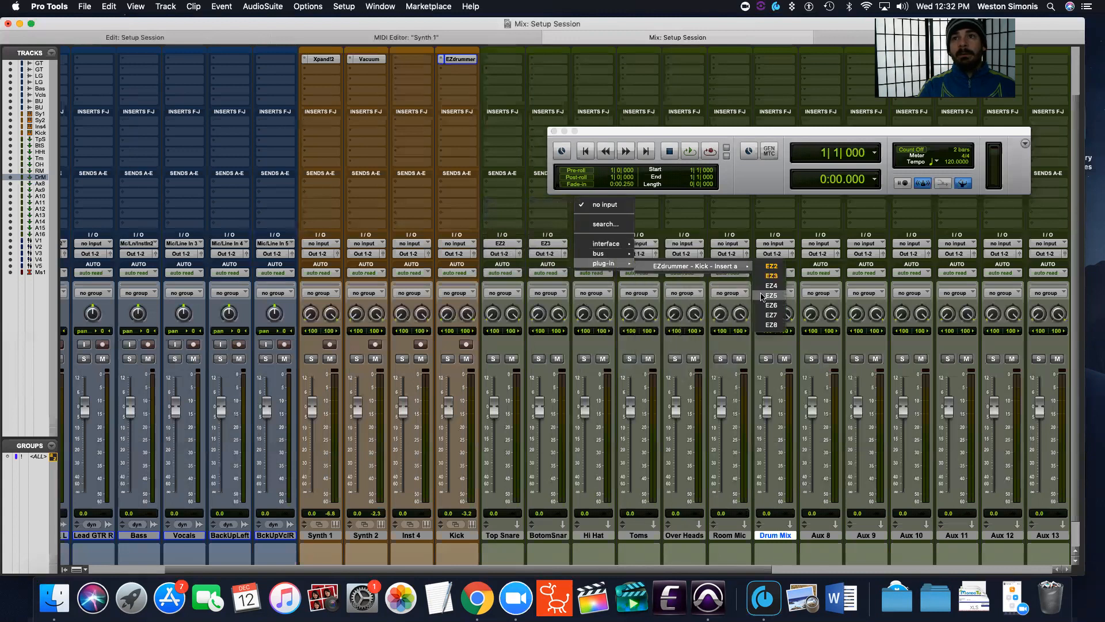
{"action": "left_click", "coordinate": [772, 286]}
{"action": "left_click", "coordinate": [639, 243]}
{"action": "mouse_move", "coordinate": [649, 263]}
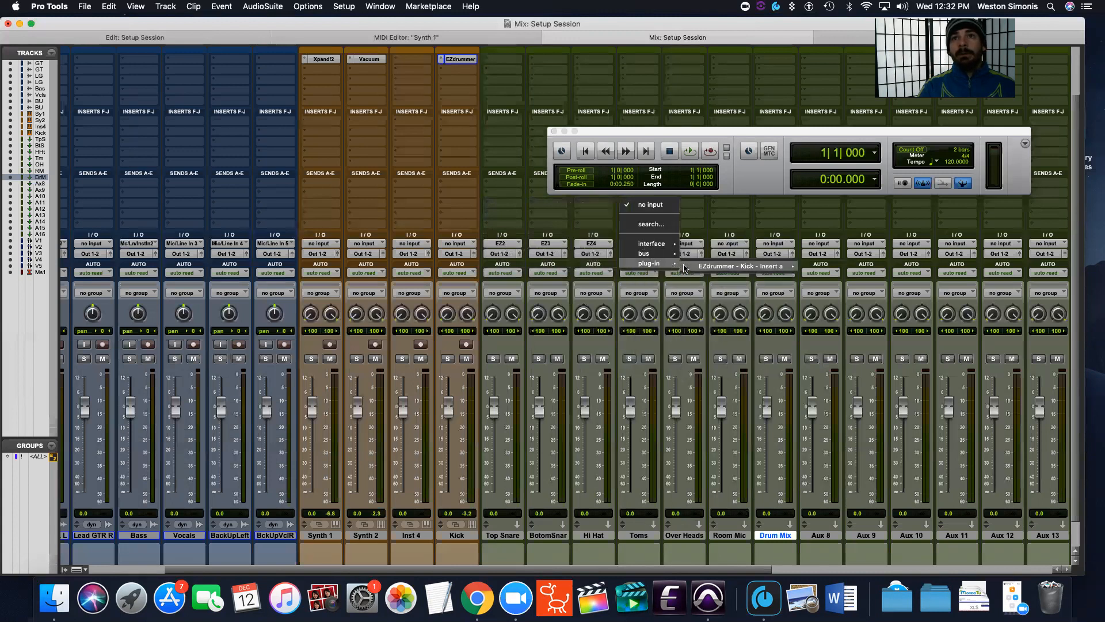
{"action": "mouse_move", "coordinate": [743, 266]}
{"action": "left_click", "coordinate": [817, 295]}
Set the Over Heads input to the EZdrummer plug-in output EZ6 and the Room Mic input to EZ7.
{"action": "left_click", "coordinate": [685, 244]}
{"action": "mouse_move", "coordinate": [689, 243]}
{"action": "mouse_move", "coordinate": [696, 263]}
{"action": "mouse_move", "coordinate": [829, 267]}
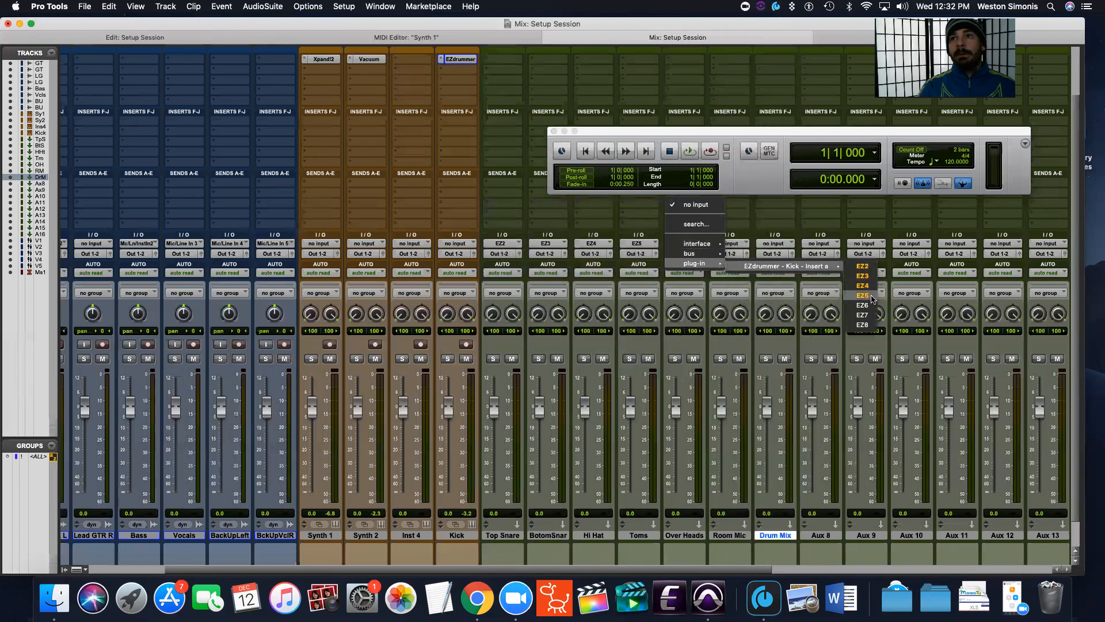
{"action": "left_click", "coordinate": [867, 306]}
{"action": "left_click", "coordinate": [730, 244]}
{"action": "mouse_move", "coordinate": [740, 264]}
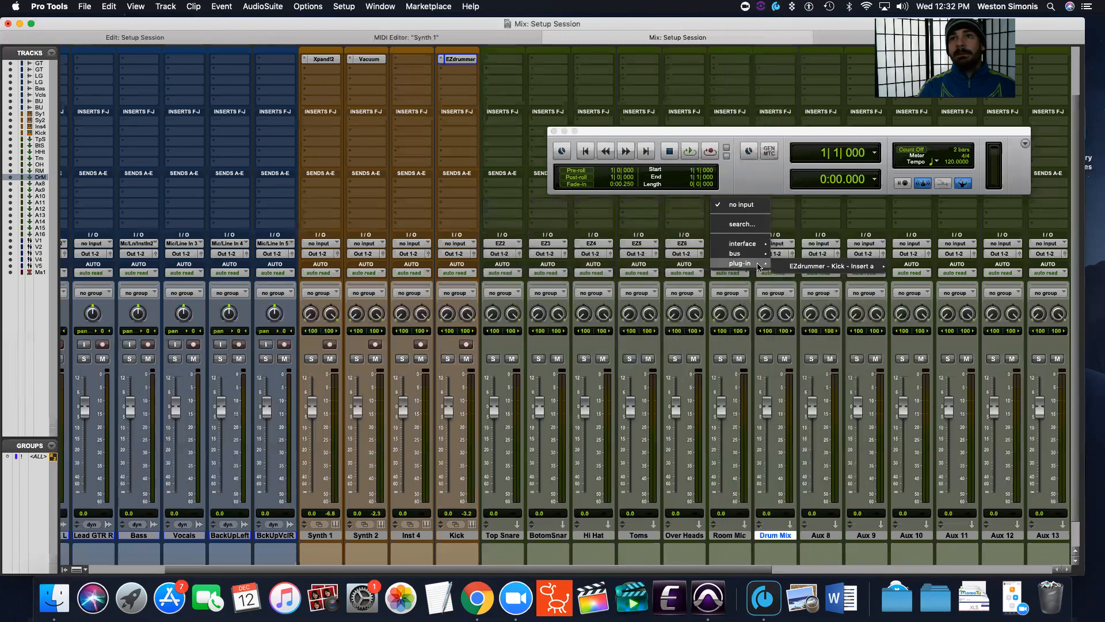
{"action": "mouse_move", "coordinate": [837, 268]}
{"action": "left_click", "coordinate": [907, 315]}
Set the Drum Mix input to the EZdrummer plug-in output EZ8.
{"action": "left_click", "coordinate": [775, 244]}
{"action": "mouse_move", "coordinate": [792, 244]}
{"action": "mouse_move", "coordinate": [803, 263]}
{"action": "mouse_move", "coordinate": [898, 266]}
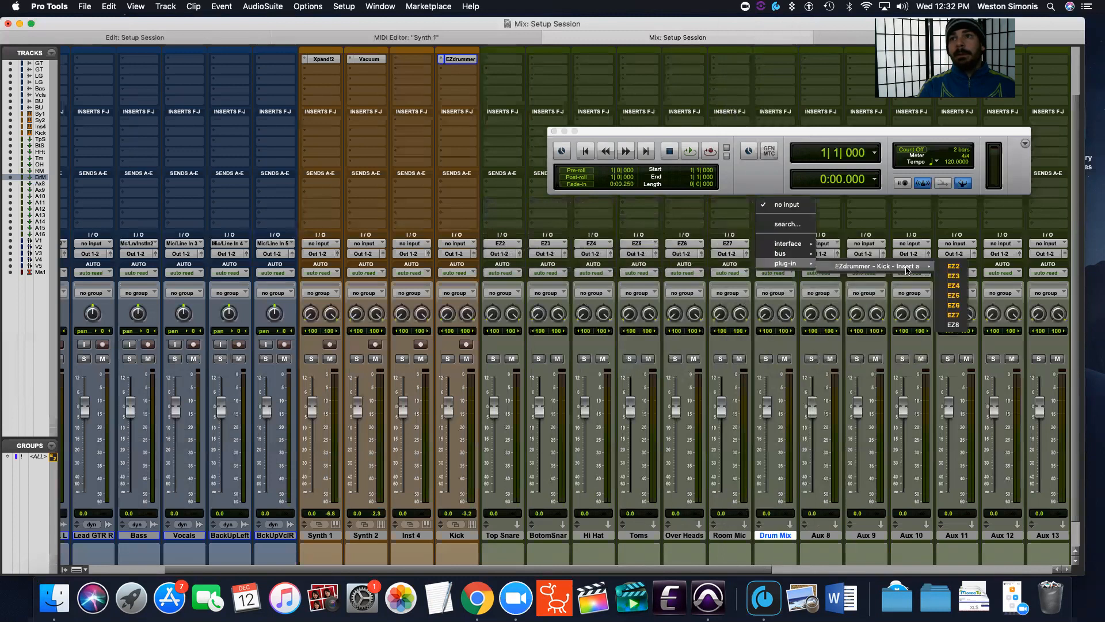
{"action": "left_click", "coordinate": [954, 324]}
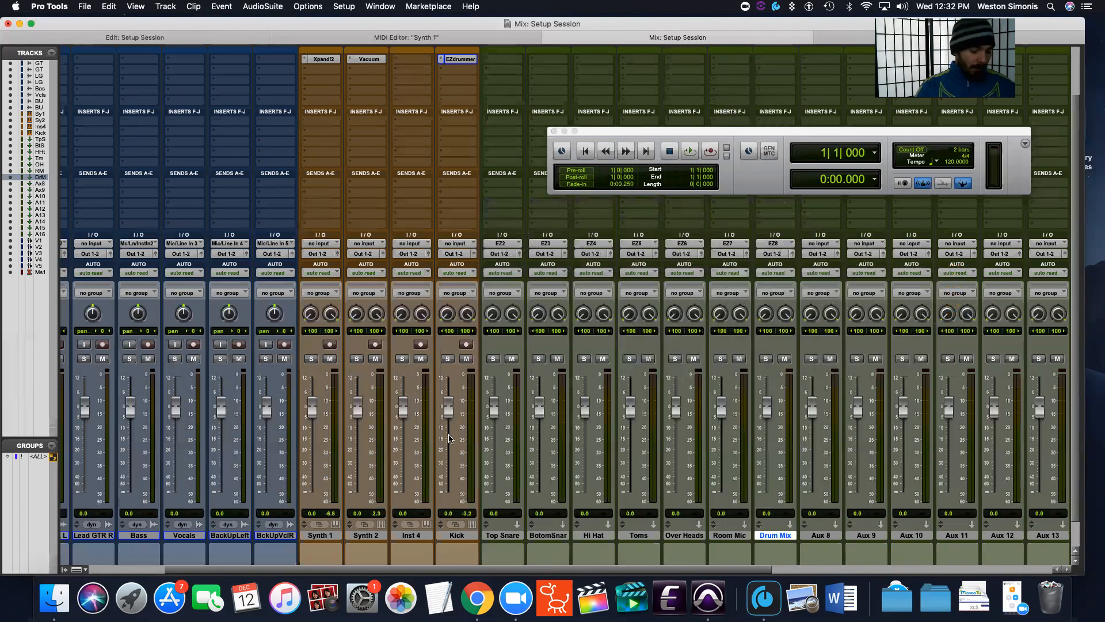
Open the Kick track in the MIDI Editor and audition its drum sounds across the piano keyboard.
{"action": "key", "text": "ctrl+equal"}
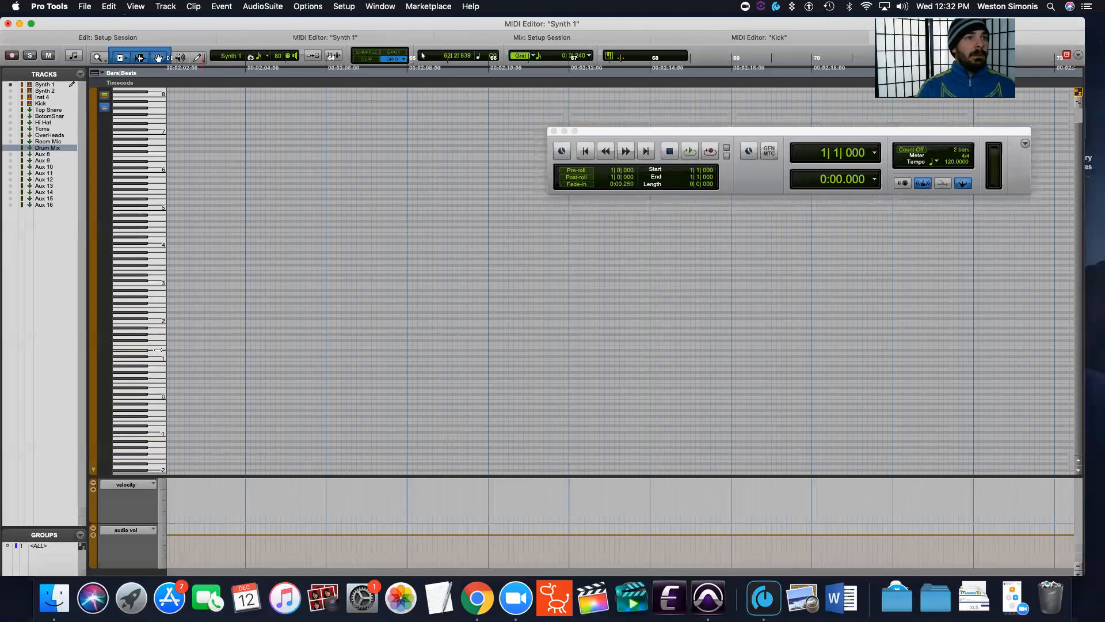
{"action": "left_click", "coordinate": [10, 86]}
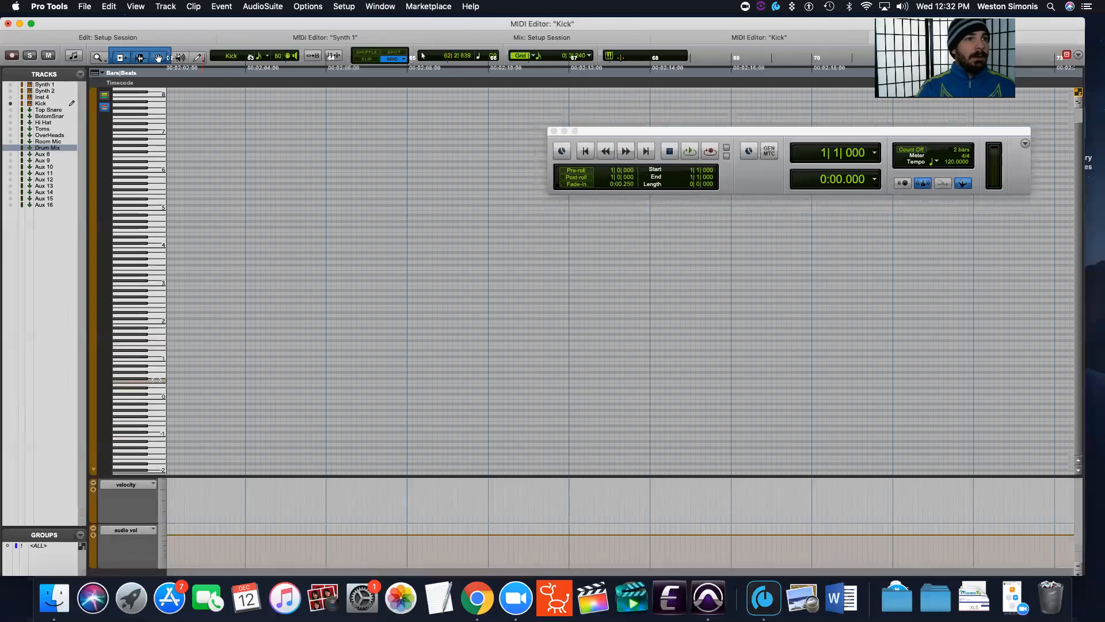
{"action": "left_click", "coordinate": [159, 348]}
{"action": "left_click_drag", "start_coordinate": [155, 319], "coordinate": [145, 106]}
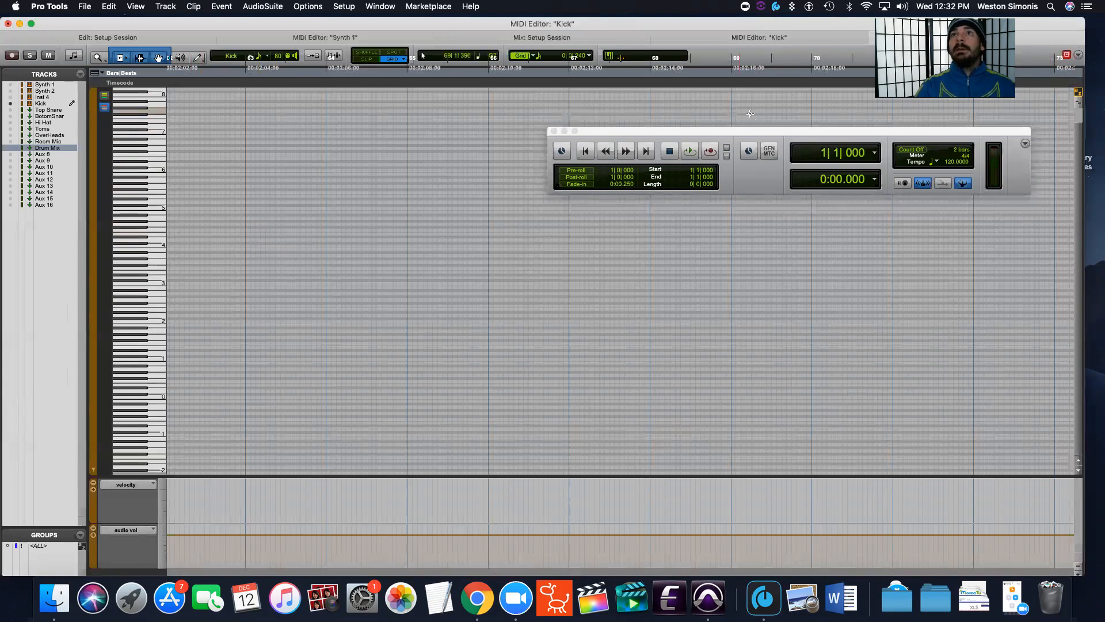
Return from the Kick MIDI Editor to the Edit window and review the session's tracks down to Master 1.
{"action": "double_click", "coordinate": [723, 27]}
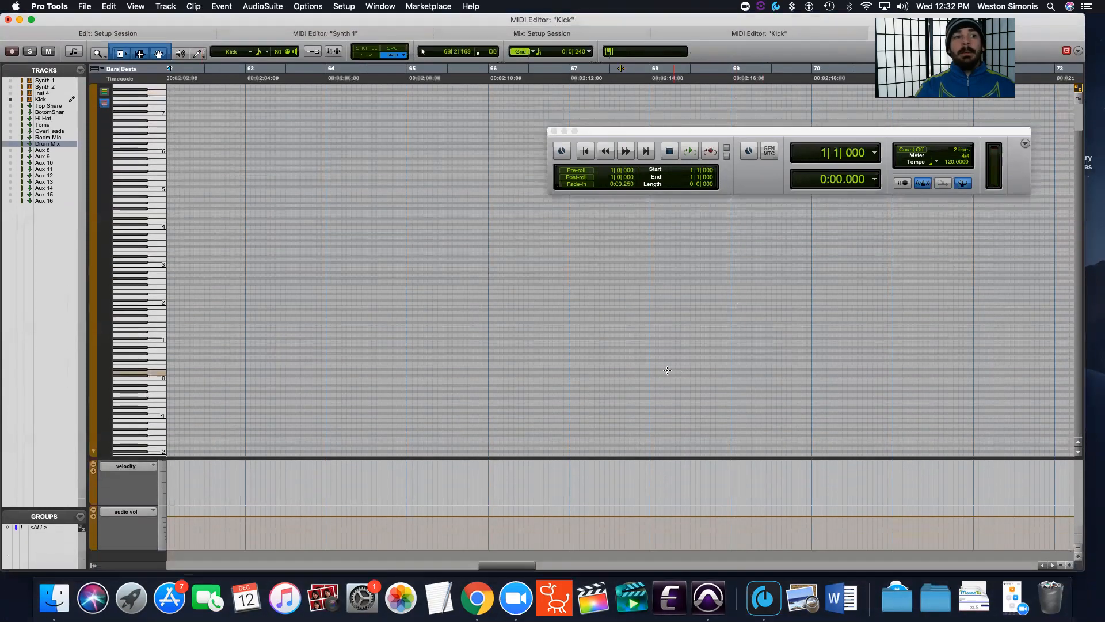
{"action": "left_click_drag", "start_coordinate": [514, 565], "coordinate": [536, 563]}
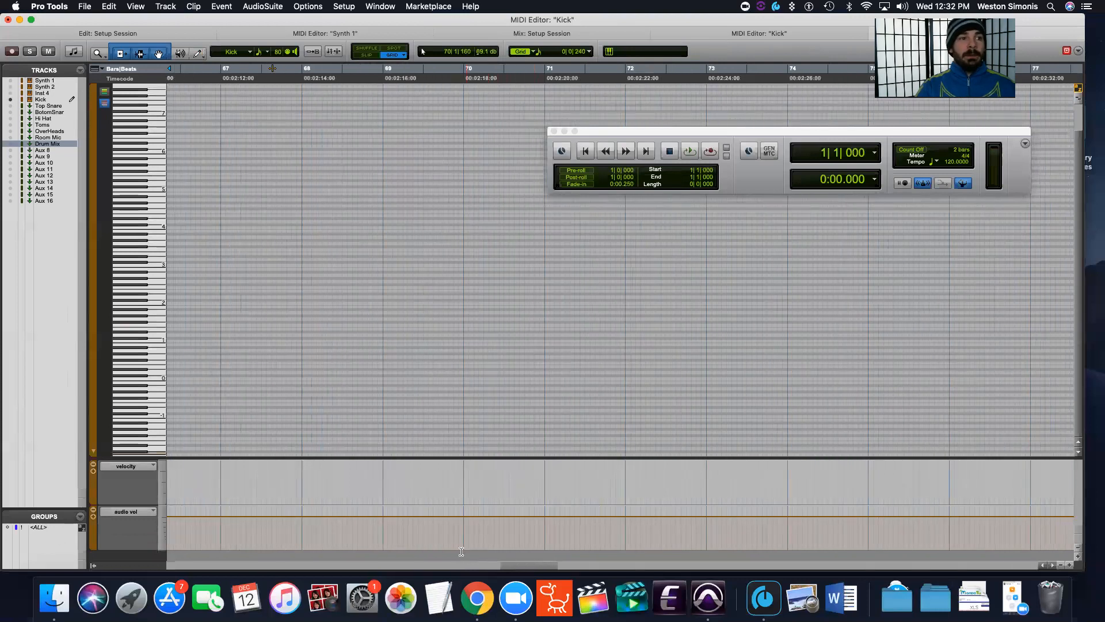
{"action": "key", "text": "super+equal"}
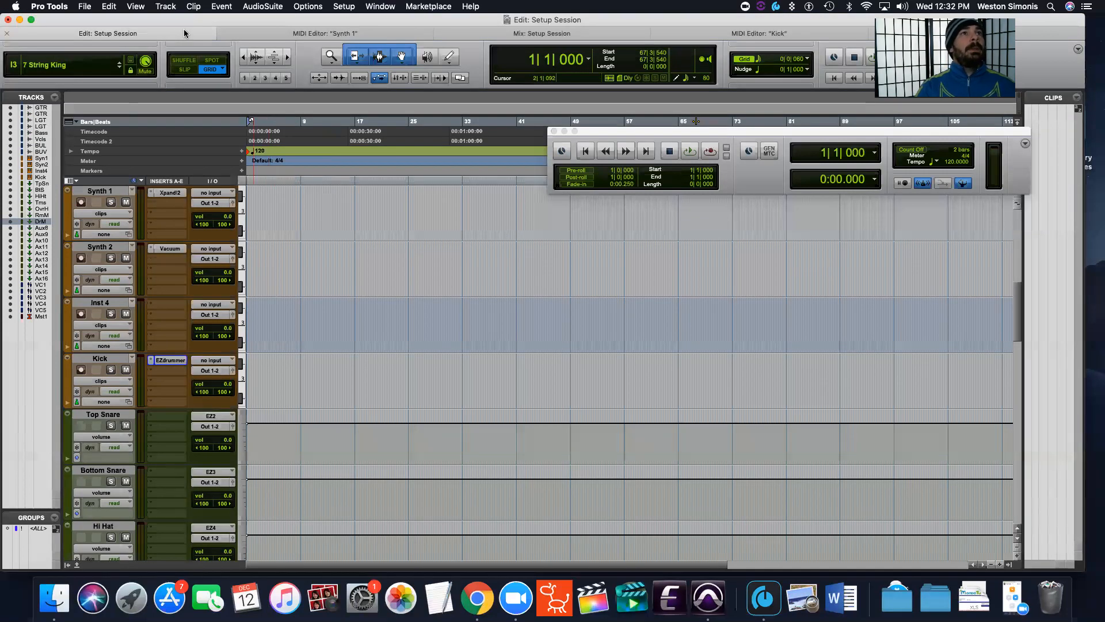
{"action": "left_click_drag", "start_coordinate": [184, 20], "coordinate": [188, 20]}
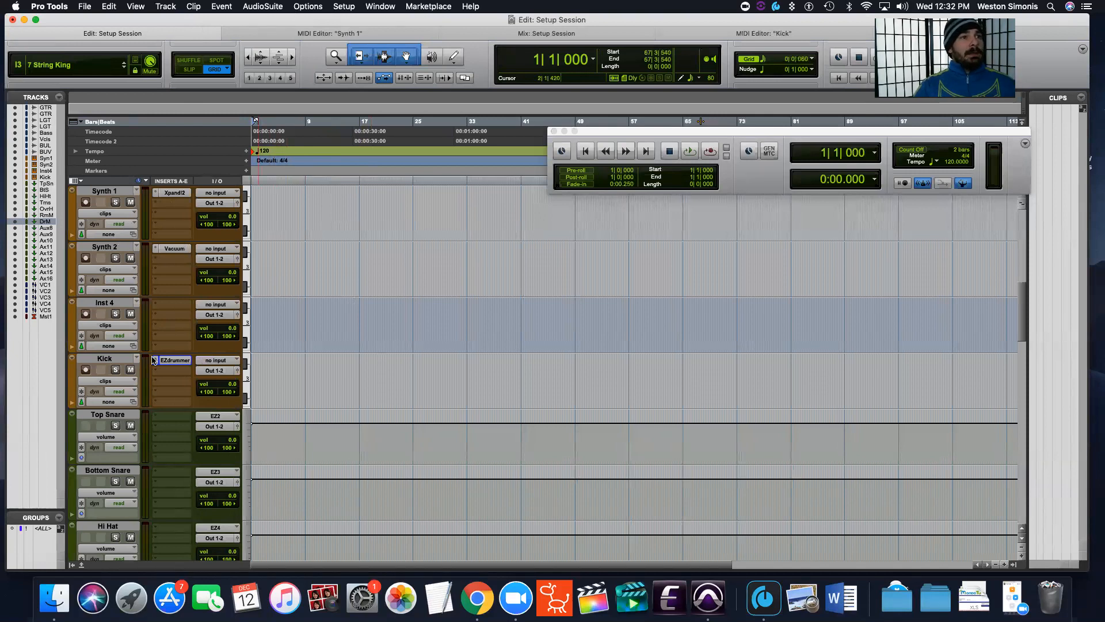
{"action": "key", "text": "super+equal"}
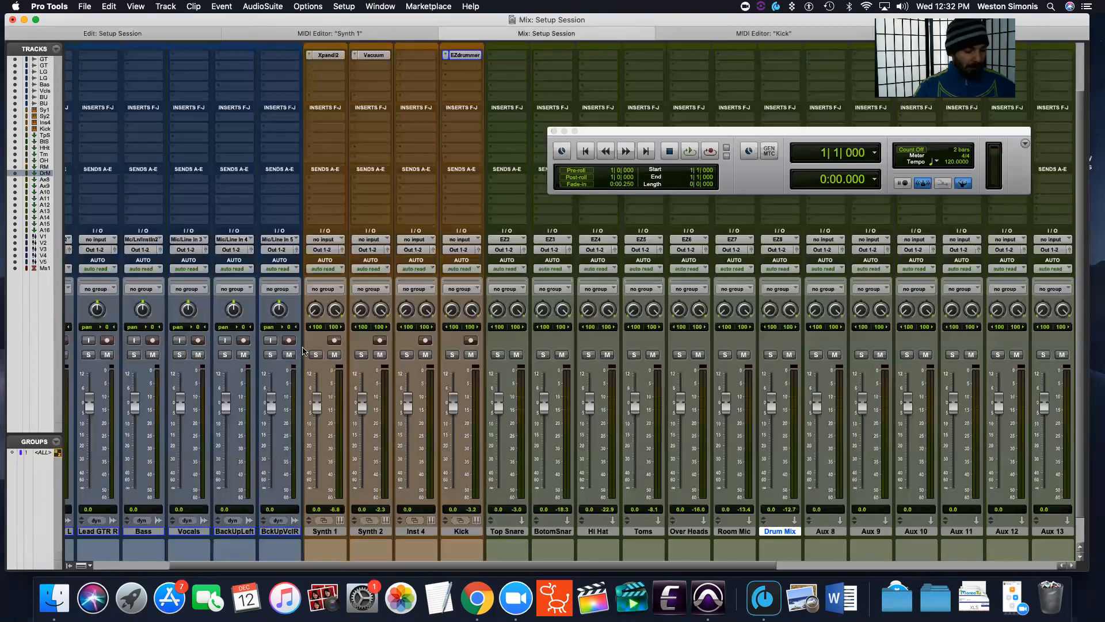
{"action": "key", "text": "super+equal"}
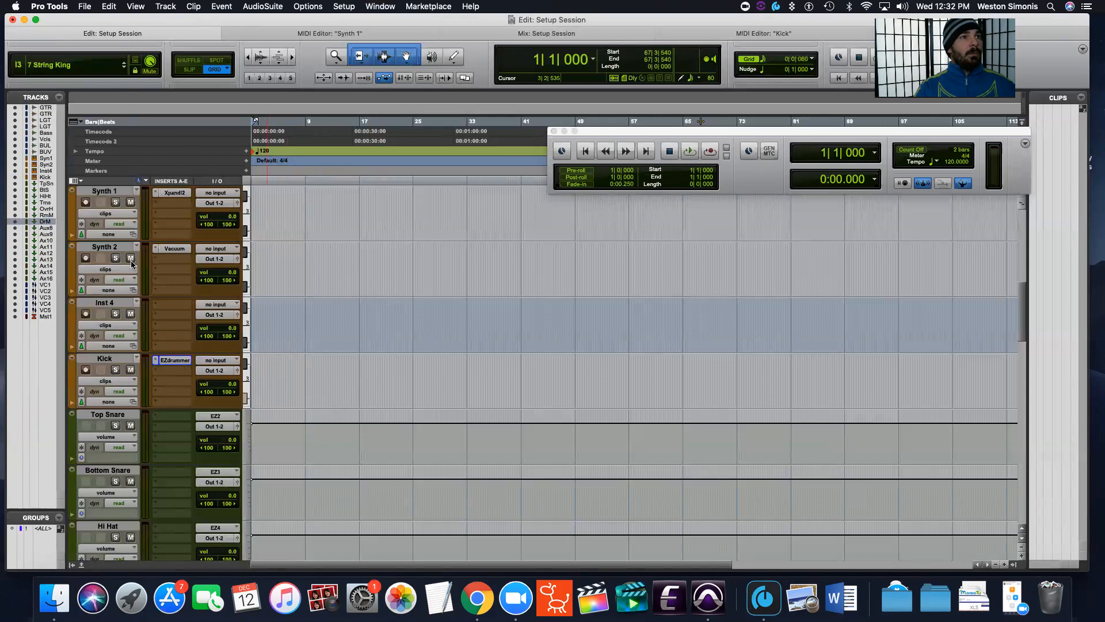
{"action": "scroll", "coordinate": [165, 420], "scroll_direction": "down", "scroll_amount": 8}
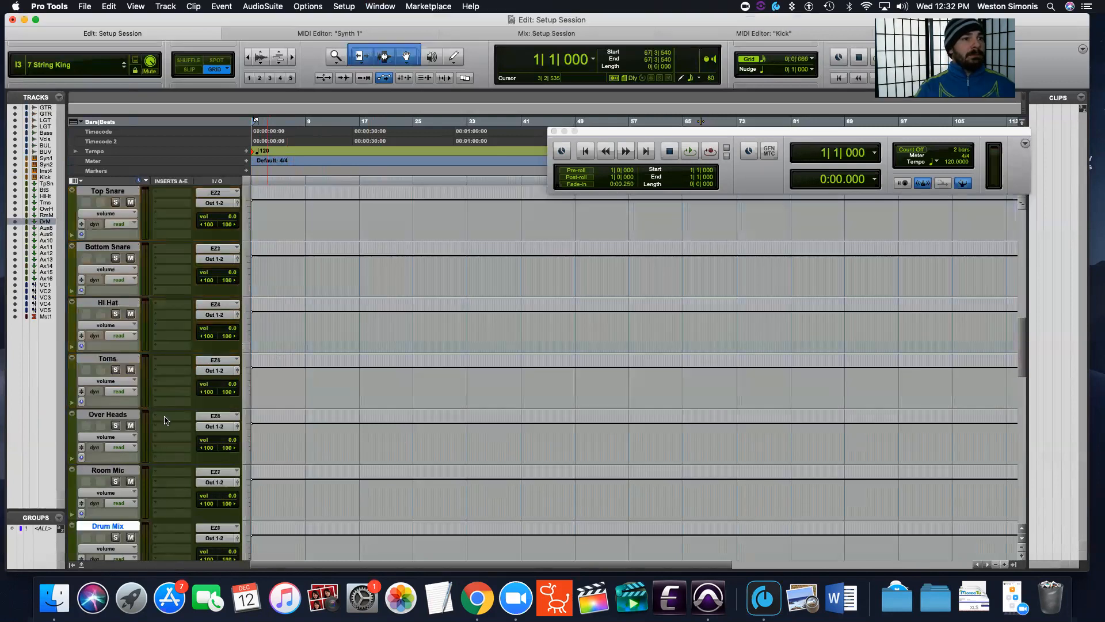
{"action": "scroll", "coordinate": [166, 422], "scroll_direction": "down", "scroll_amount": 10}
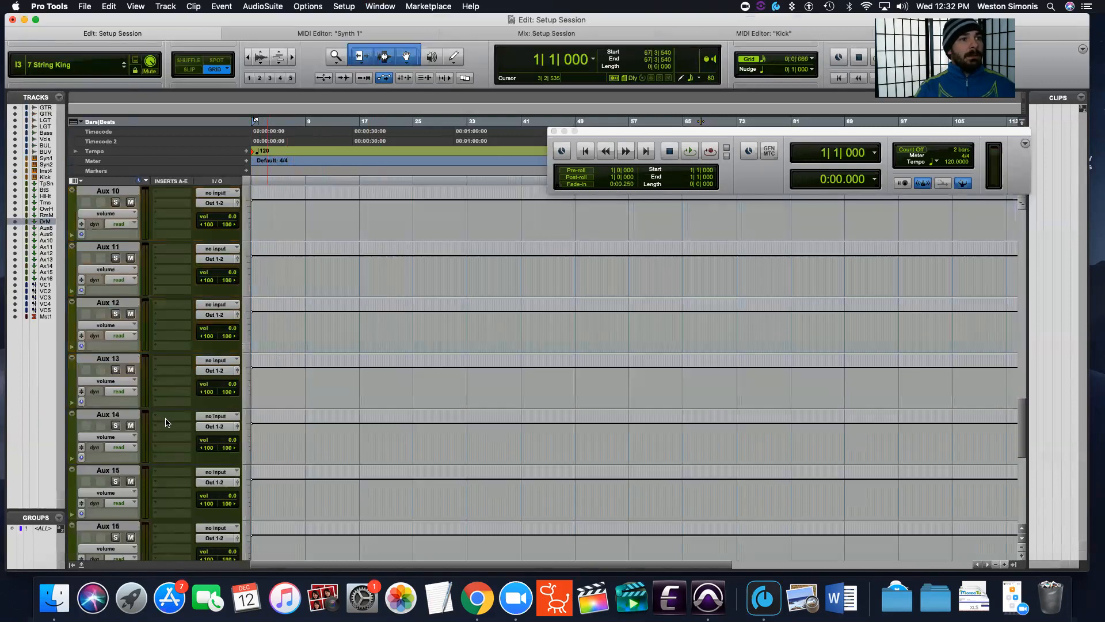
{"action": "scroll", "coordinate": [166, 424], "scroll_direction": "down", "scroll_amount": 3}
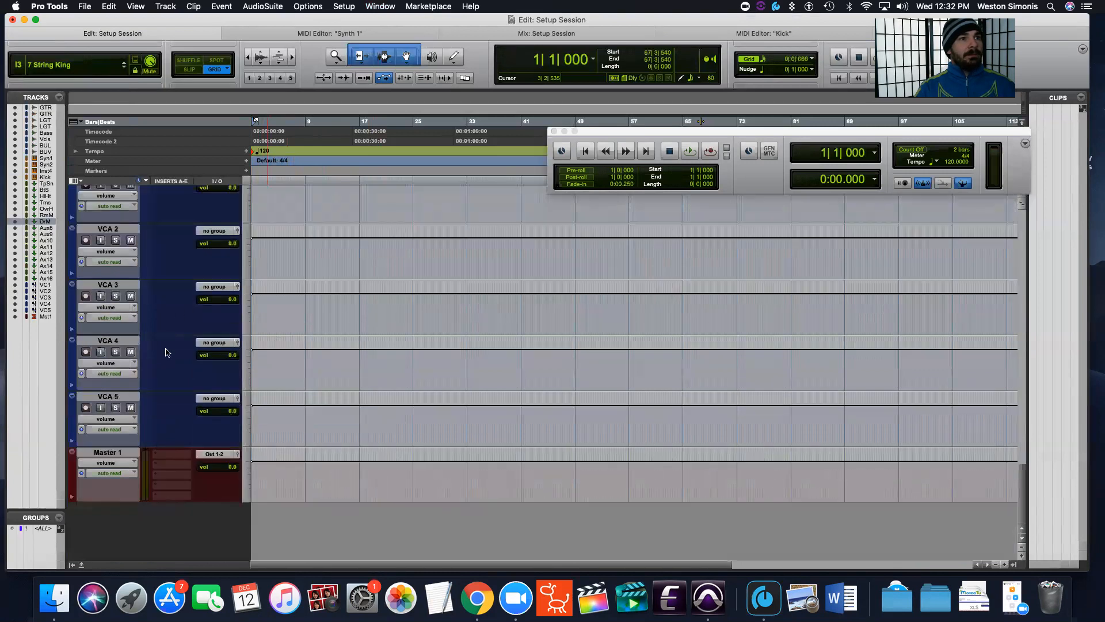
{"action": "scroll", "coordinate": [167, 351], "scroll_direction": "up", "scroll_amount": 7}
{"action": "scroll", "coordinate": [167, 351], "scroll_direction": "up", "scroll_amount": 13}
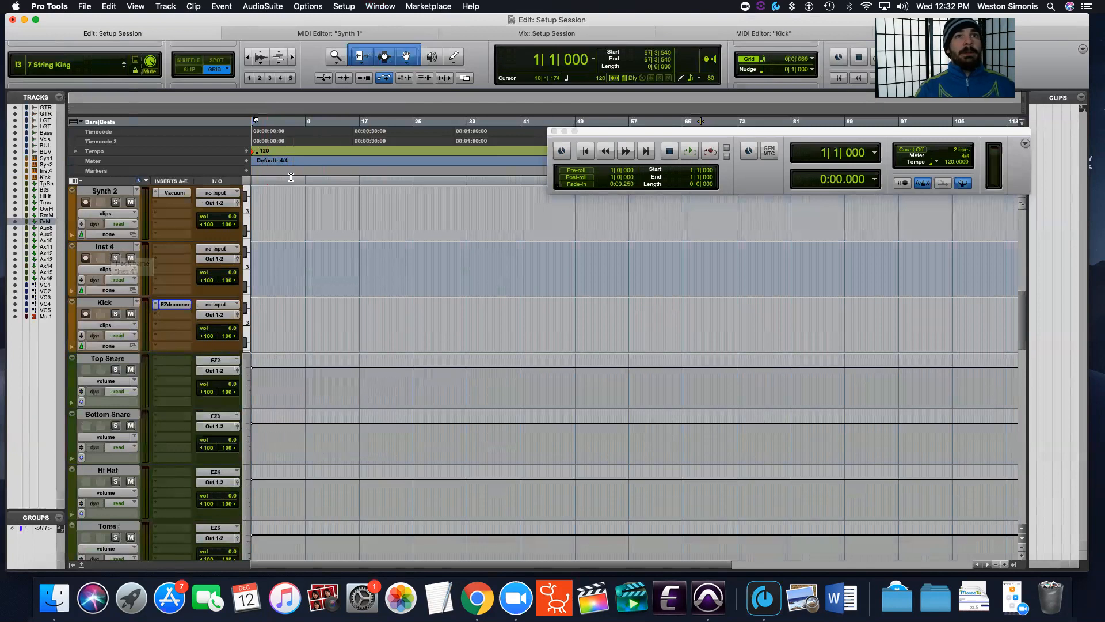
Rename the Inst 4 track as Horns.
{"action": "double_click", "coordinate": [110, 246]}
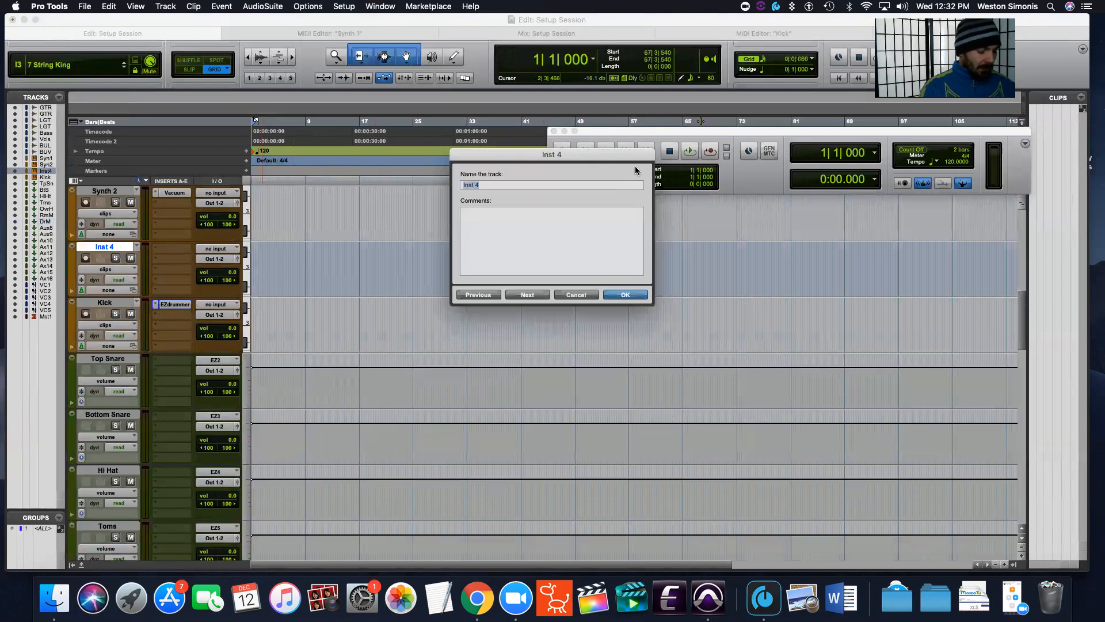
{"action": "type", "text": "Horns"}
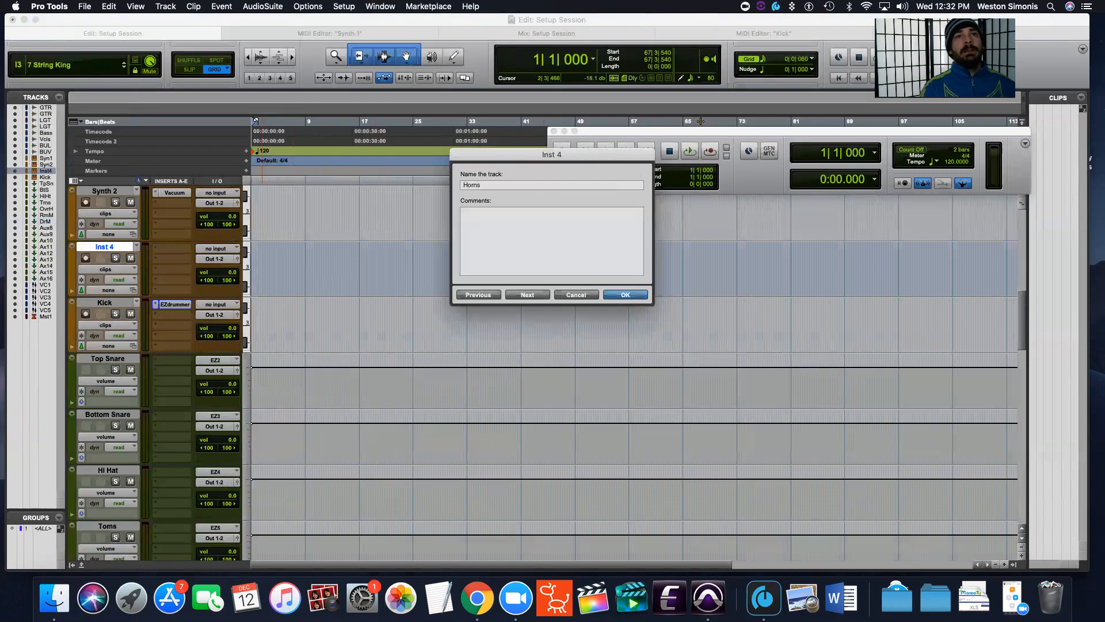
{"action": "key", "text": "Return"}
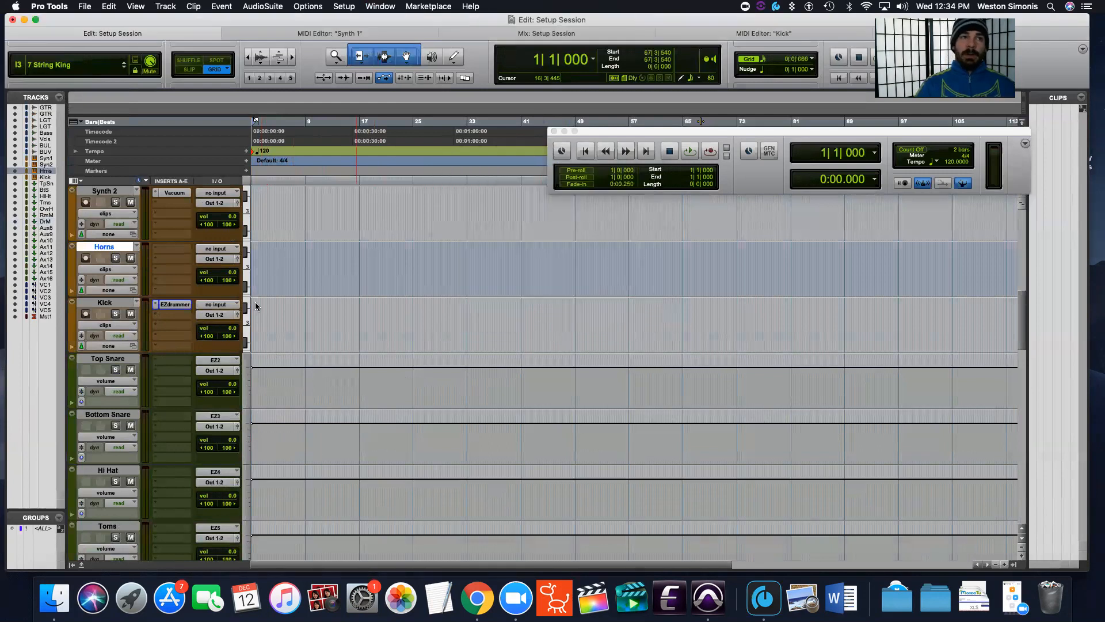
Insert the multichannel instrument plug-in Xpand!2 (stereo) on the Horns track.
{"action": "left_click", "coordinate": [161, 250]}
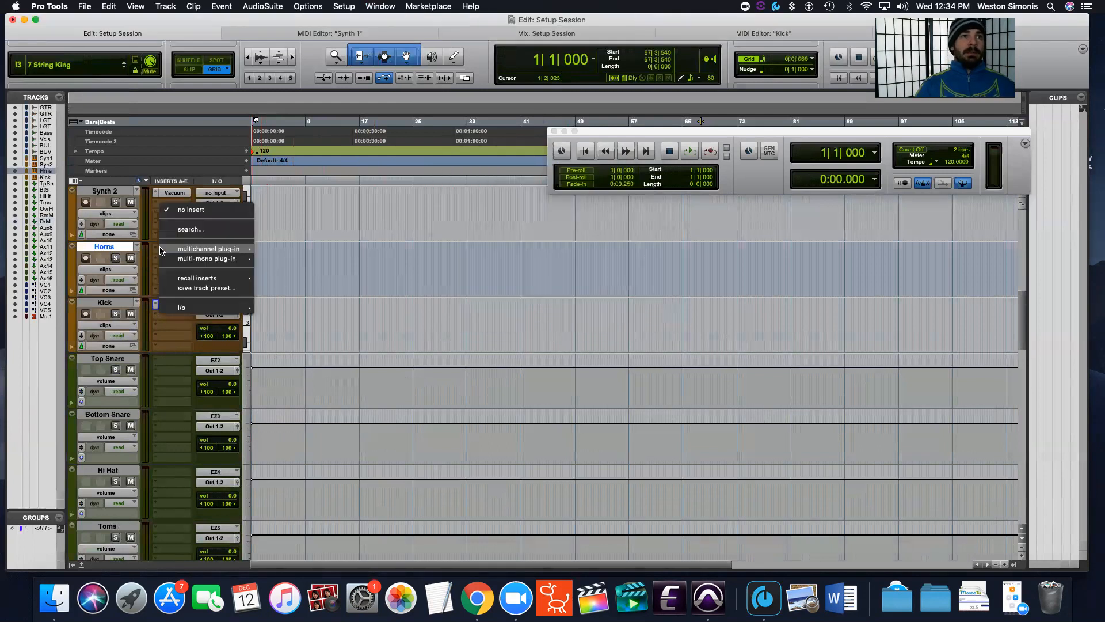
{"action": "mouse_move", "coordinate": [188, 250]}
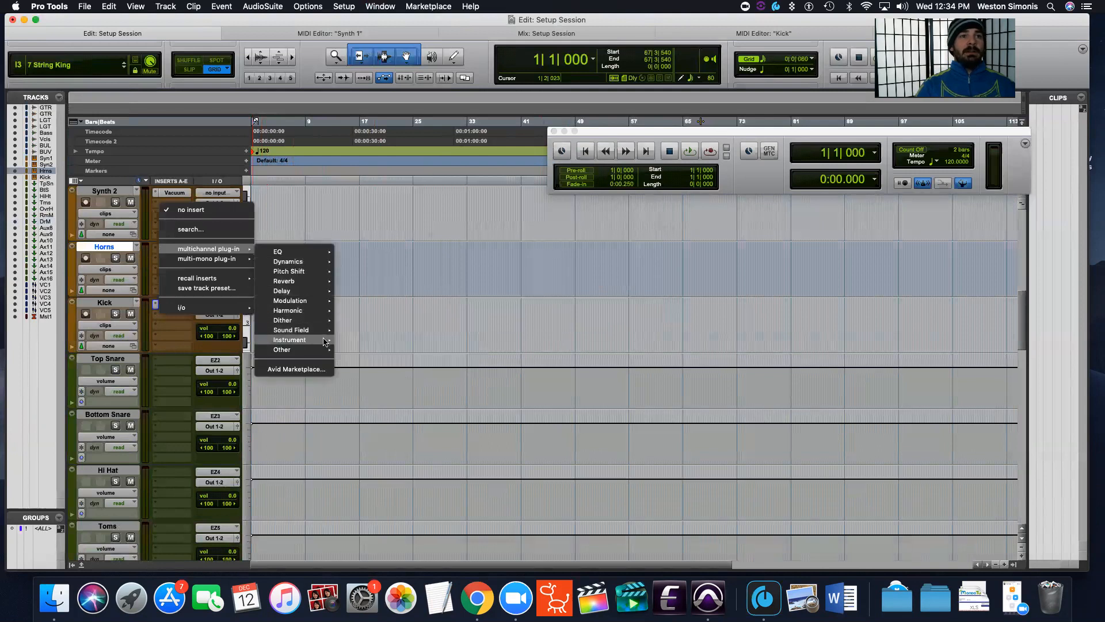
{"action": "mouse_move", "coordinate": [323, 327]}
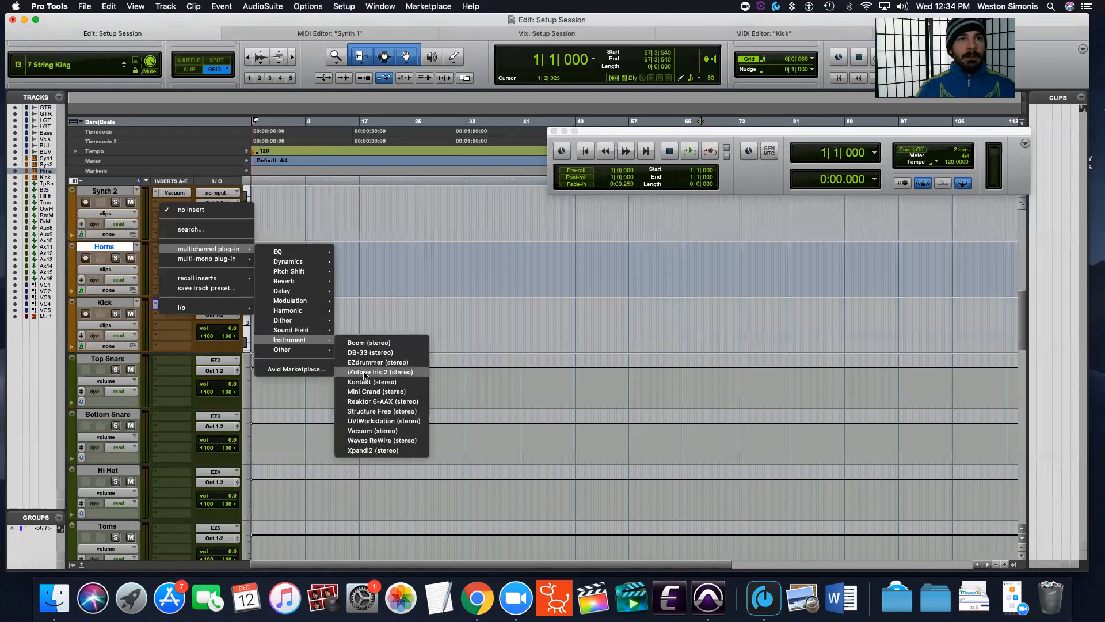
{"action": "left_click", "coordinate": [362, 451]}
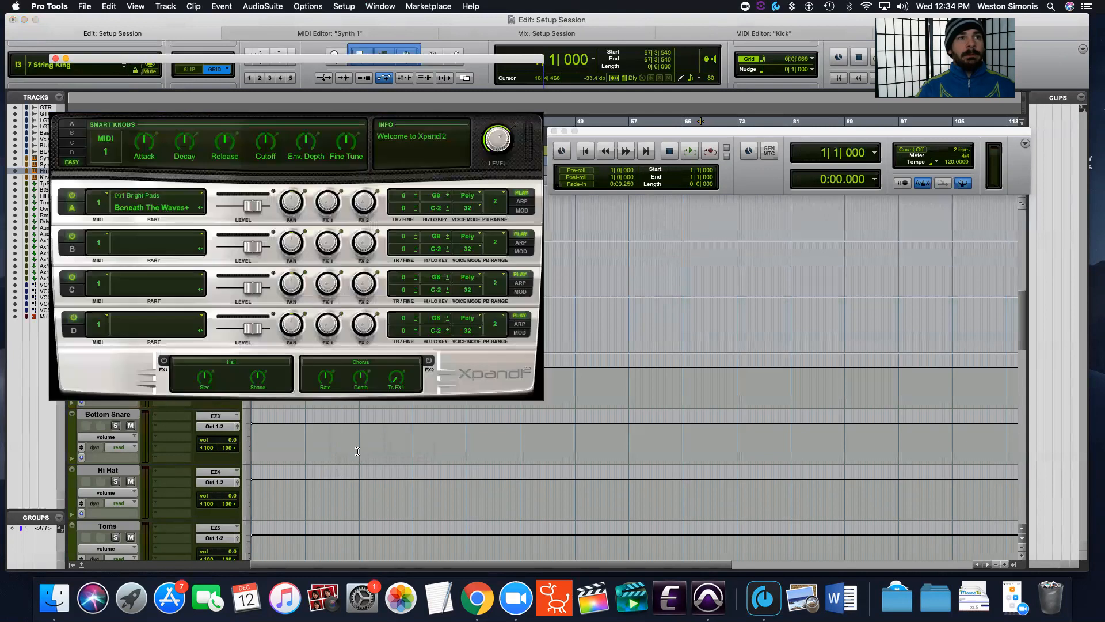
Load the Soprano Sax+ sound from 016 Brass + Woodwind into part A of Xpand!2.
{"action": "left_click", "coordinate": [201, 194]}
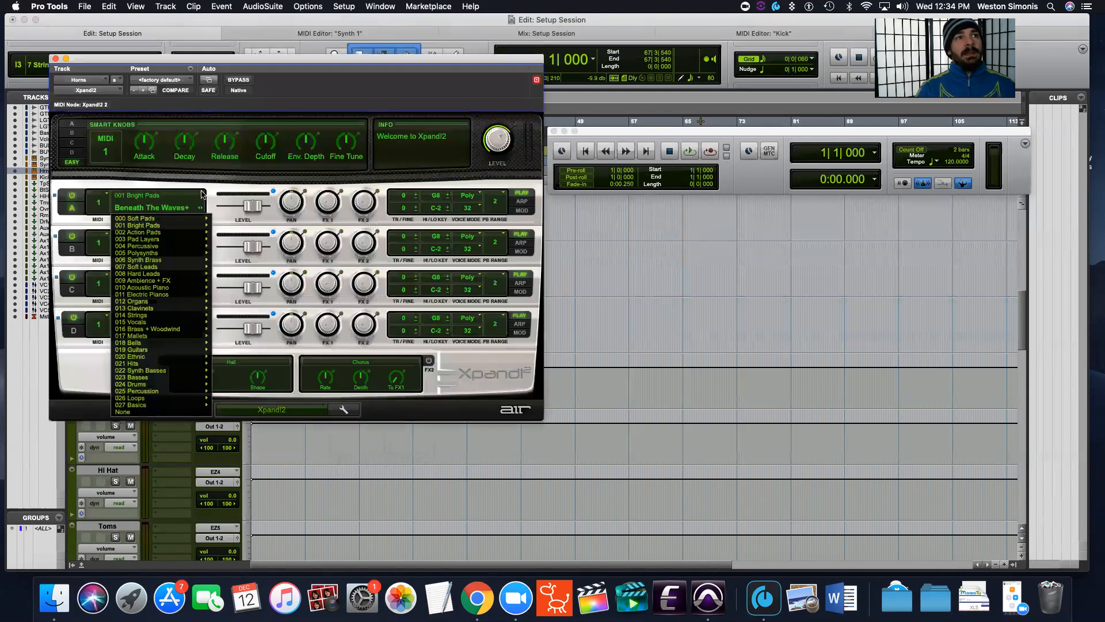
{"action": "left_click", "coordinate": [201, 194]}
{"action": "left_click", "coordinate": [201, 195]}
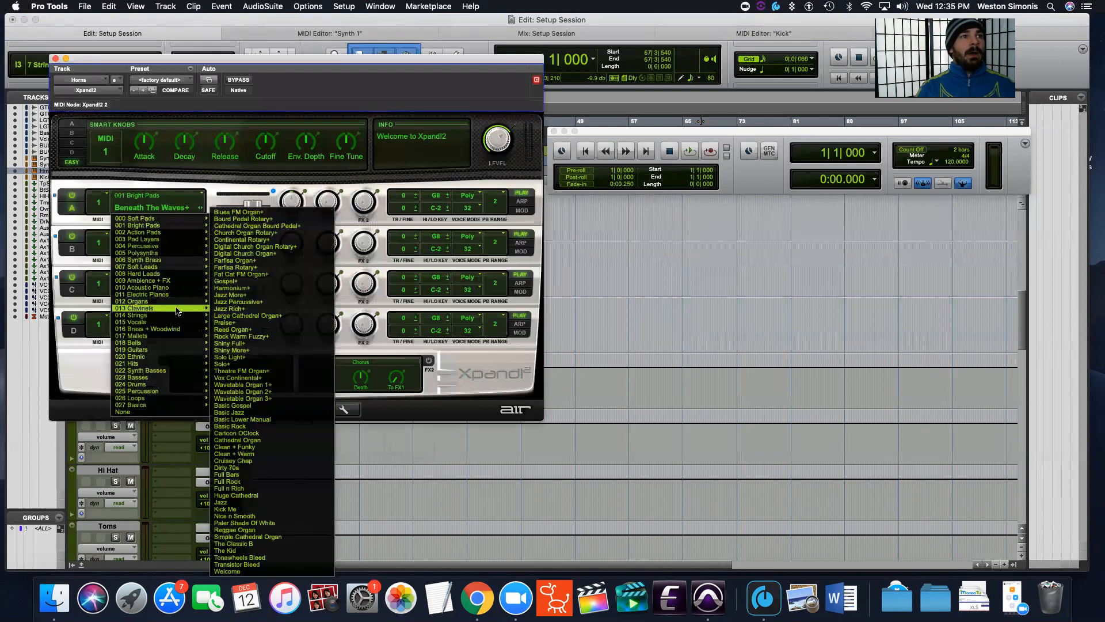
{"action": "mouse_move", "coordinate": [145, 344]}
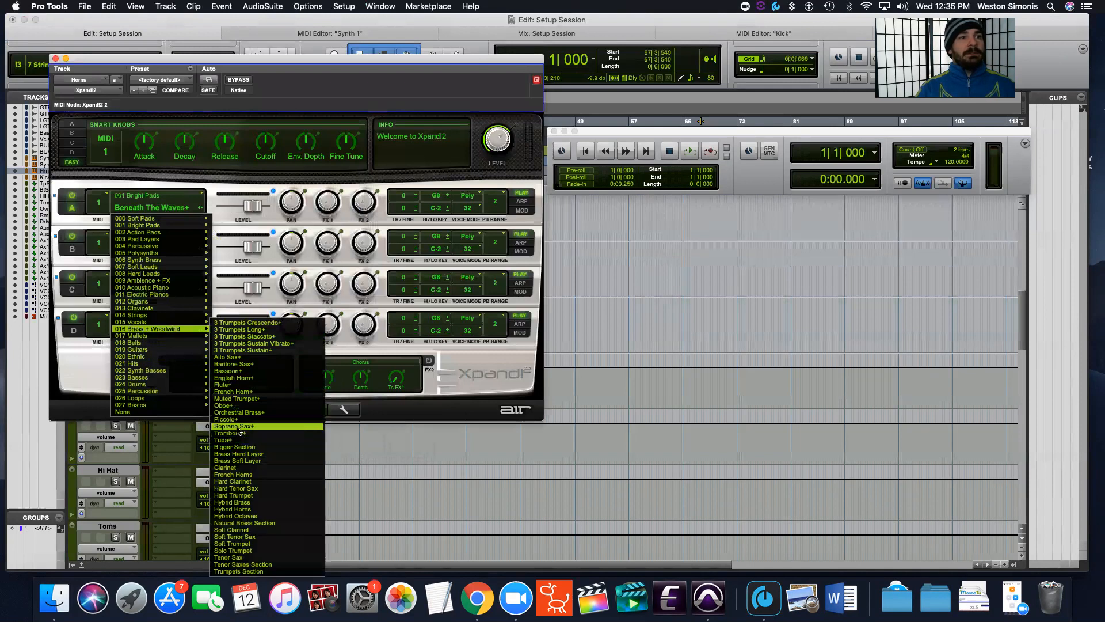
{"action": "left_click", "coordinate": [237, 427]}
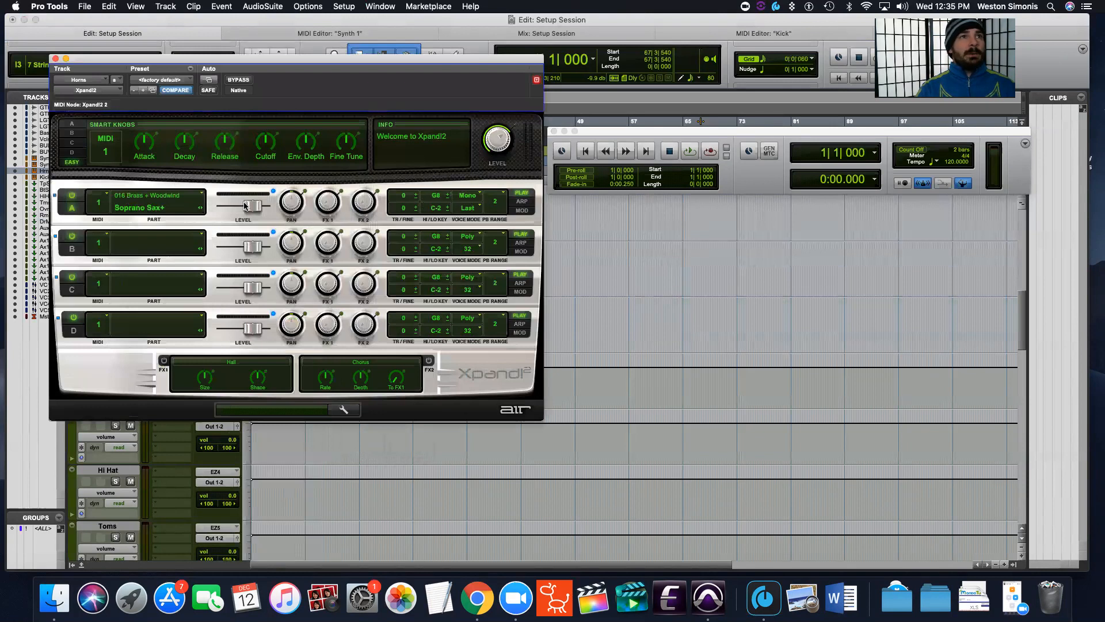
From 016 Brass + Woodwind, load Flute+ into part B and Solo Trumpet into part C.
{"action": "left_click", "coordinate": [202, 234]}
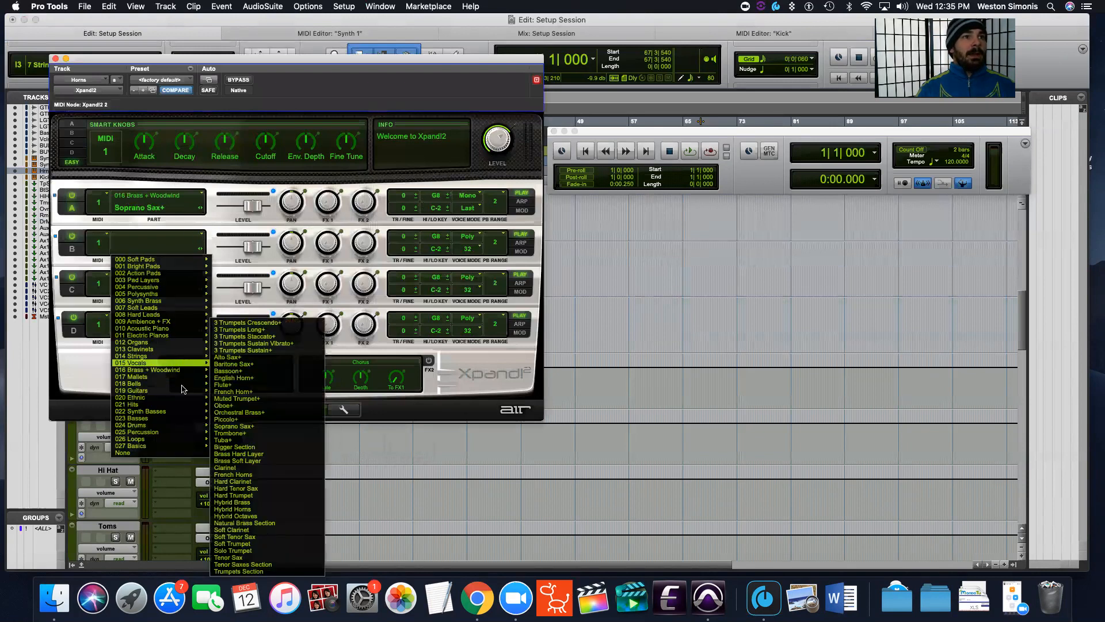
{"action": "mouse_move", "coordinate": [170, 397]}
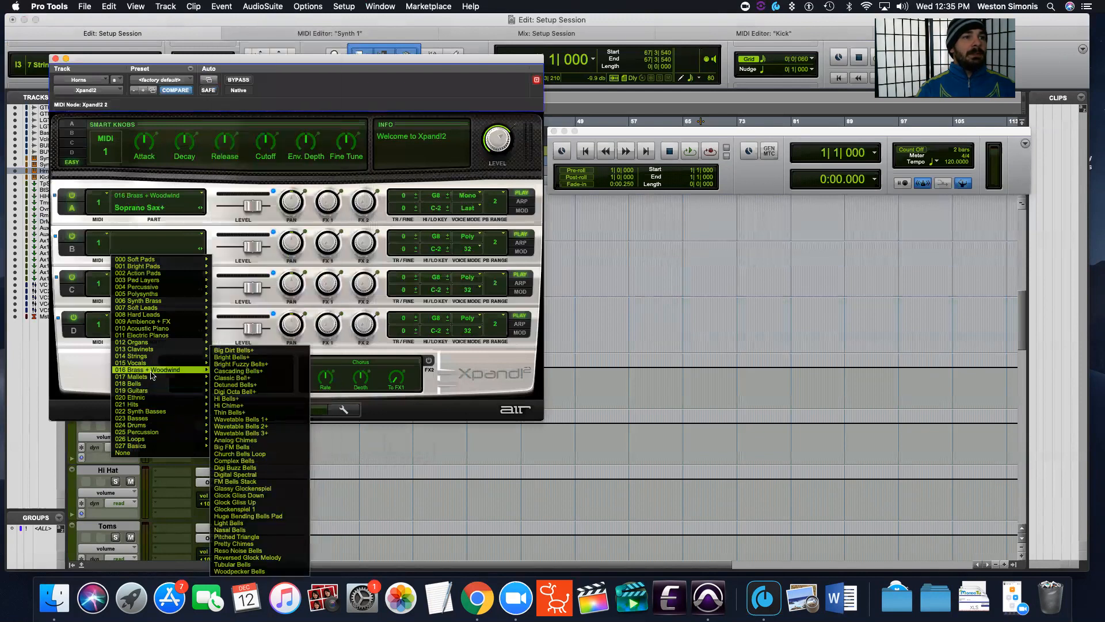
{"action": "mouse_move", "coordinate": [155, 378]}
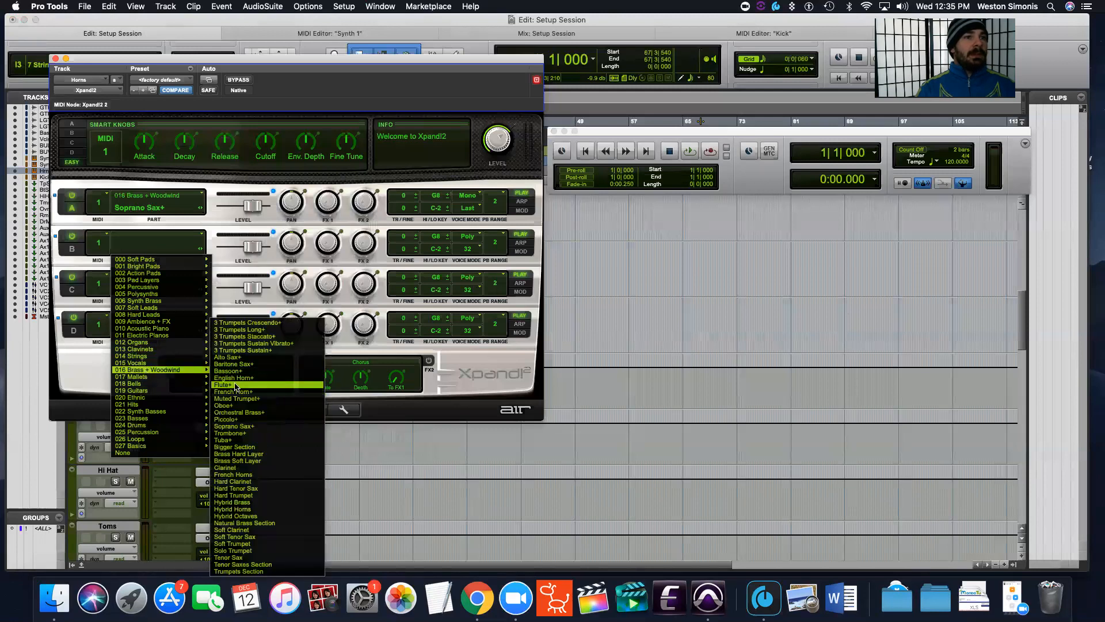
{"action": "left_click", "coordinate": [243, 385]}
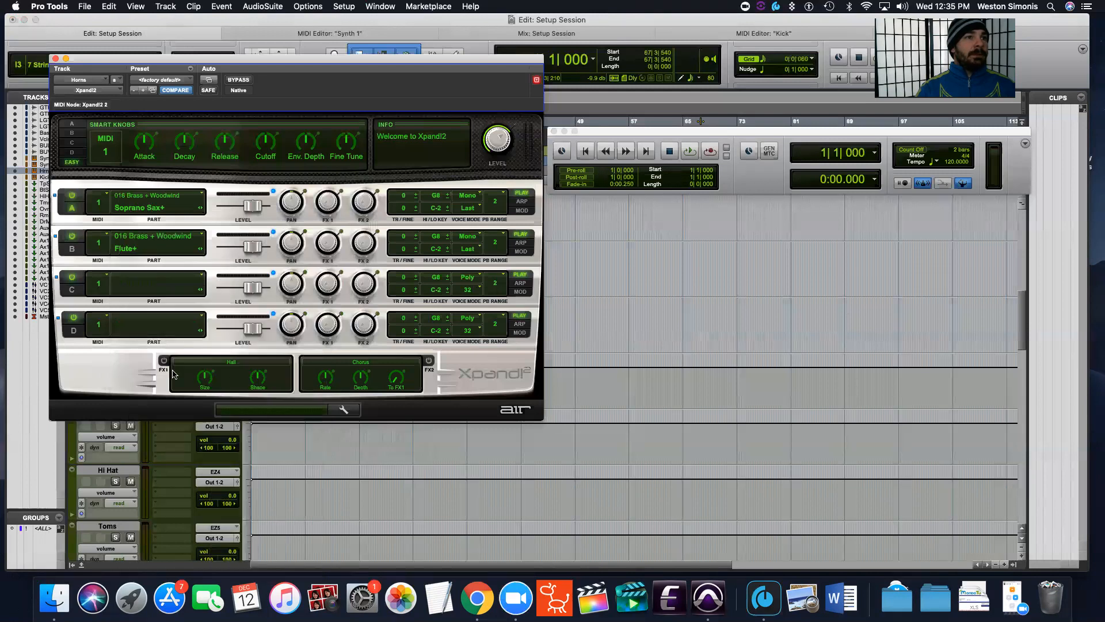
{"action": "left_click", "coordinate": [202, 278]}
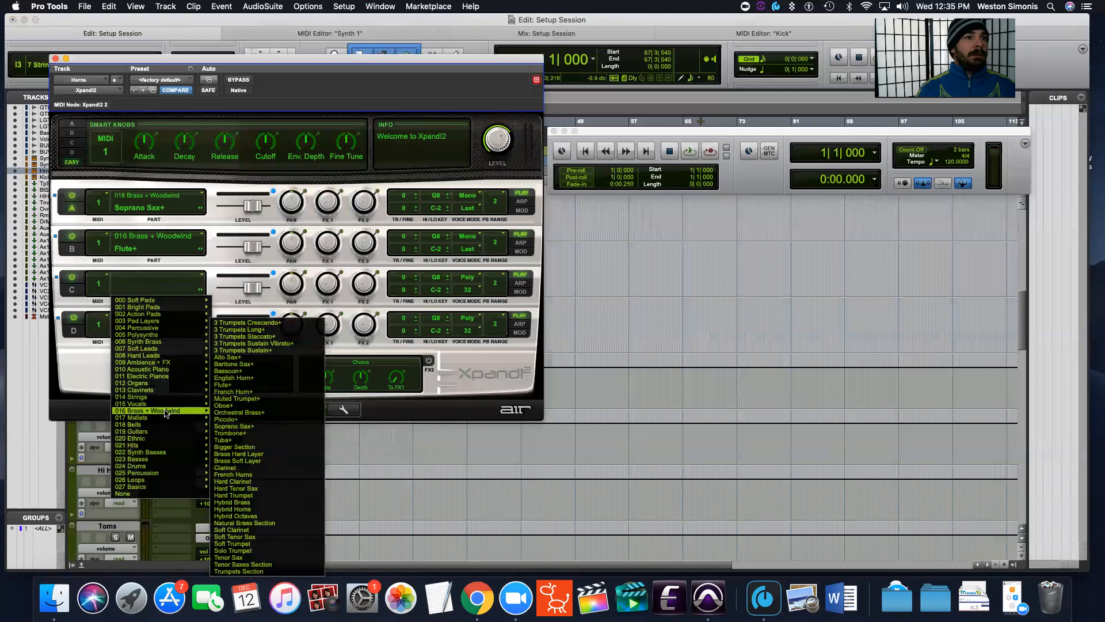
{"action": "mouse_move", "coordinate": [174, 444]}
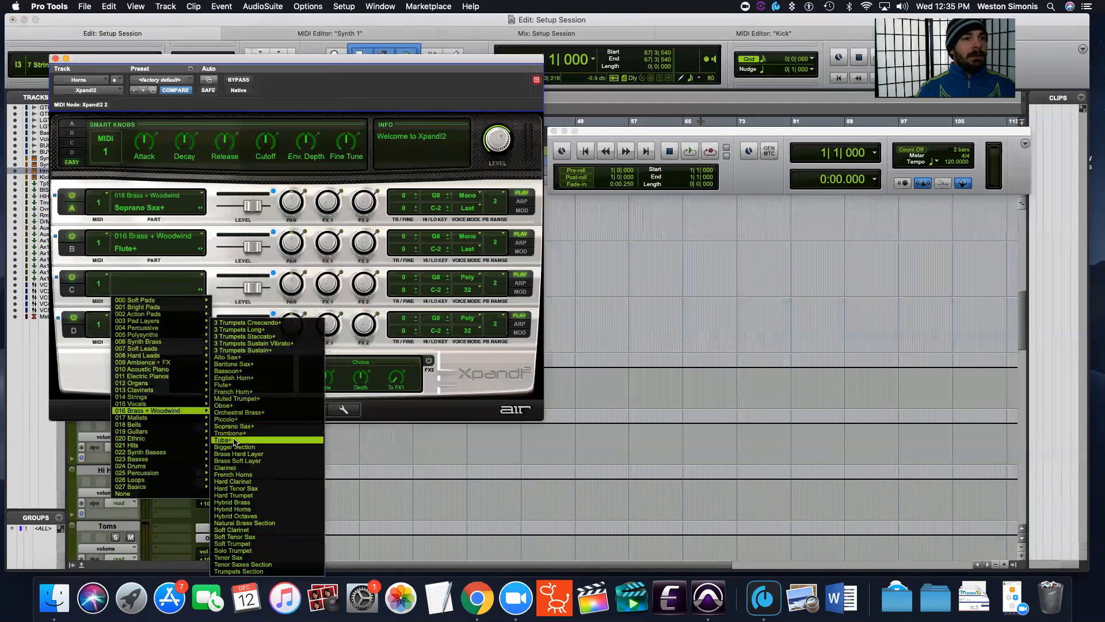
{"action": "left_click", "coordinate": [241, 553]}
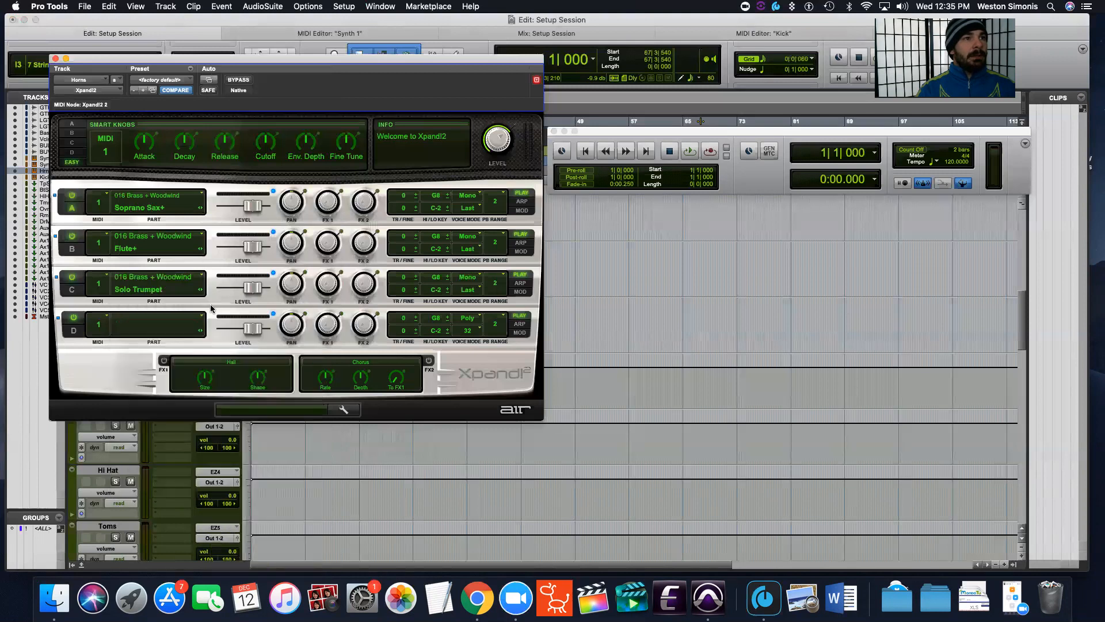
Load the Tenor Sax sound from 016 Brass + Woodwind into part D.
{"action": "left_click", "coordinate": [203, 317]}
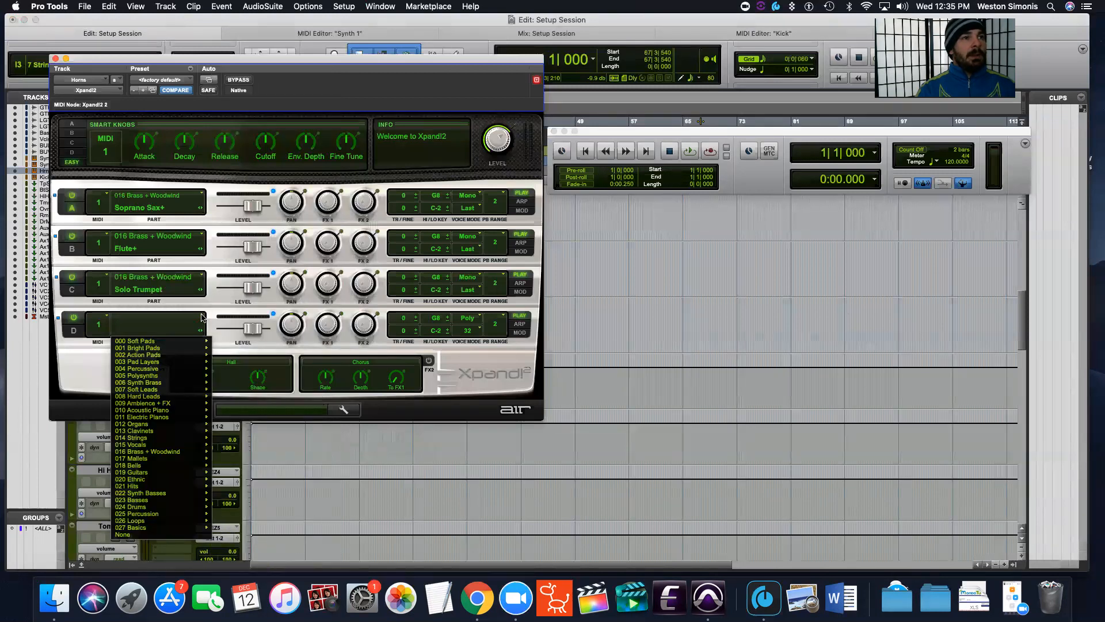
{"action": "mouse_move", "coordinate": [175, 496]}
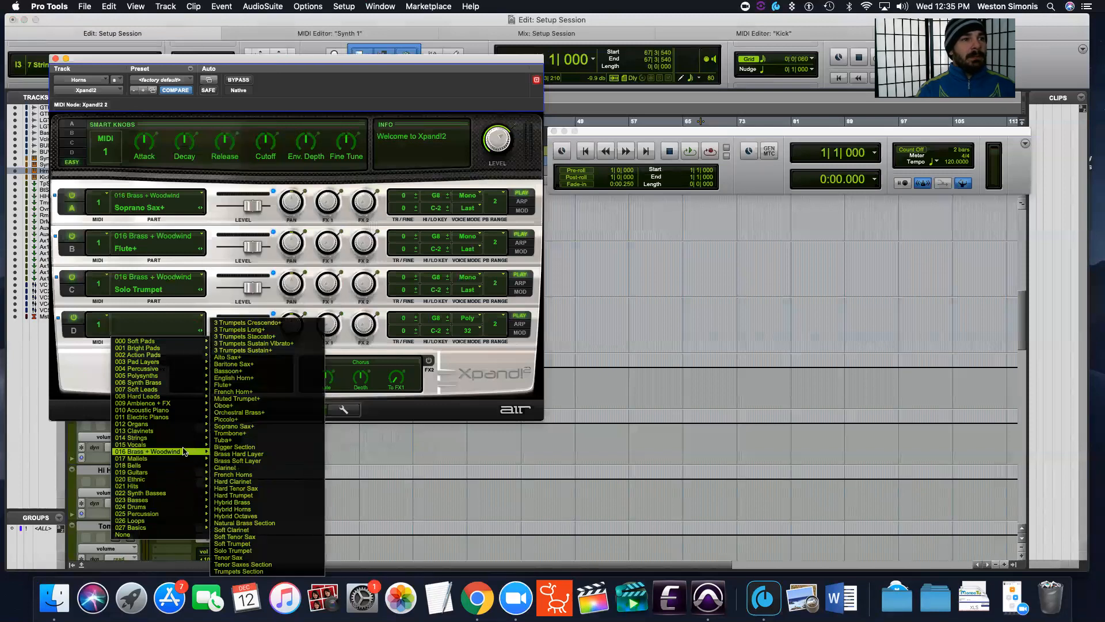
{"action": "left_click", "coordinate": [233, 557]}
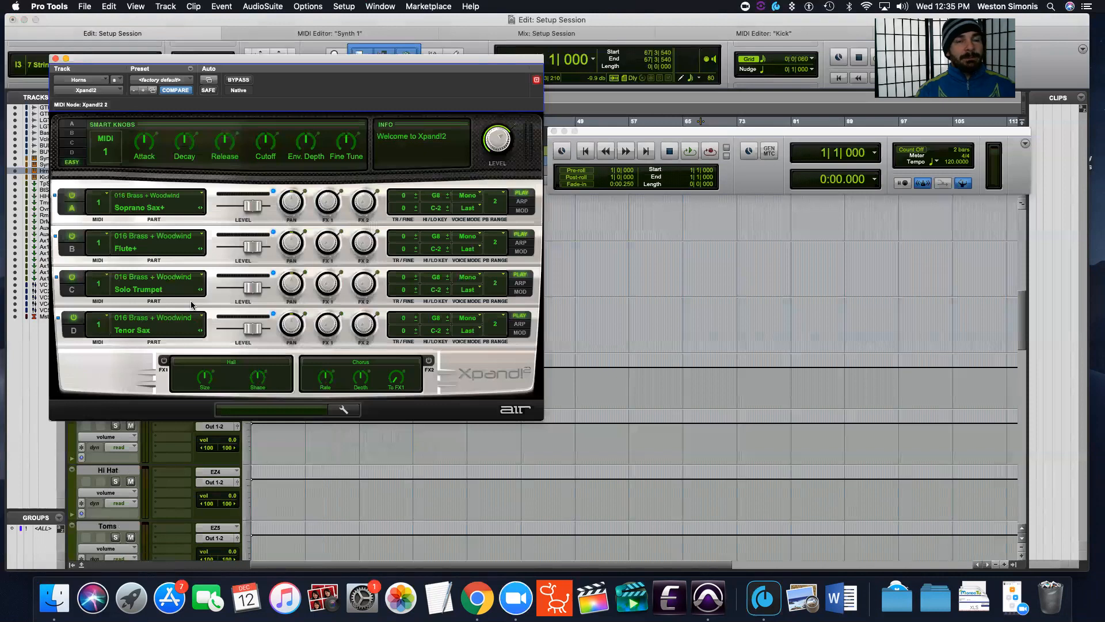
Load the Tuba+ sound from 016 Brass + Woodwind into part D and lower that part's high key limit.
{"action": "left_click", "coordinate": [201, 318]}
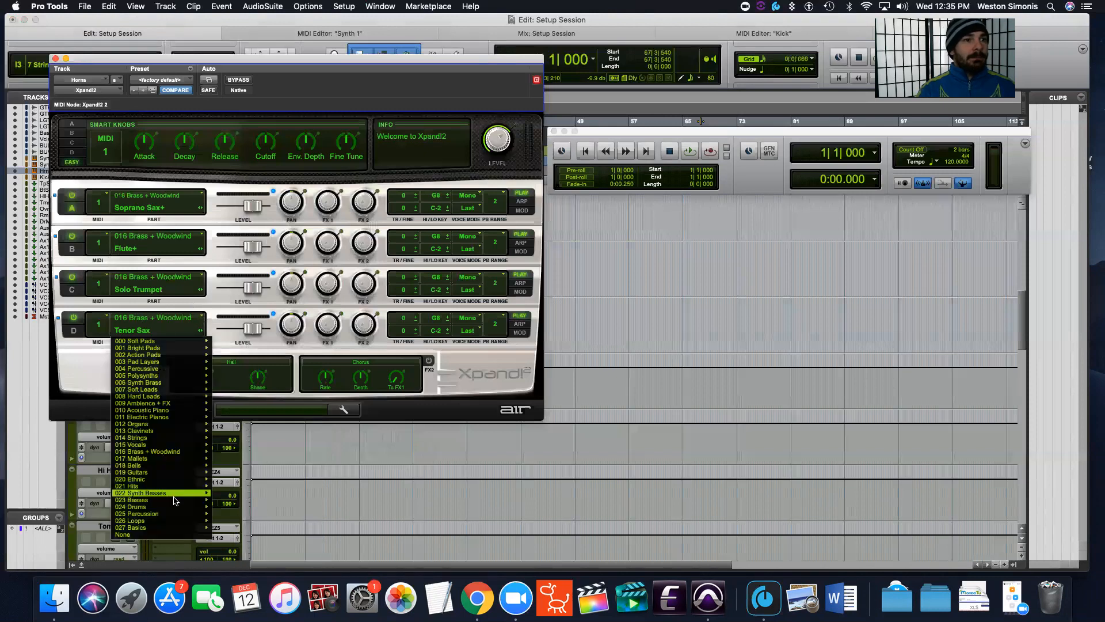
{"action": "mouse_move", "coordinate": [186, 462]}
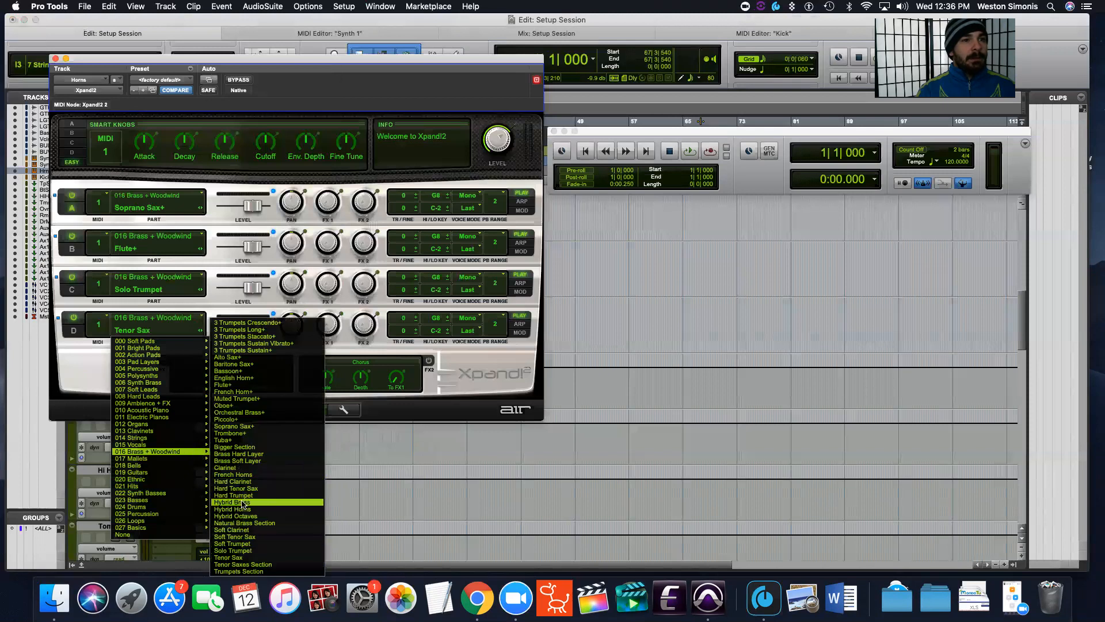
{"action": "left_click", "coordinate": [241, 441]}
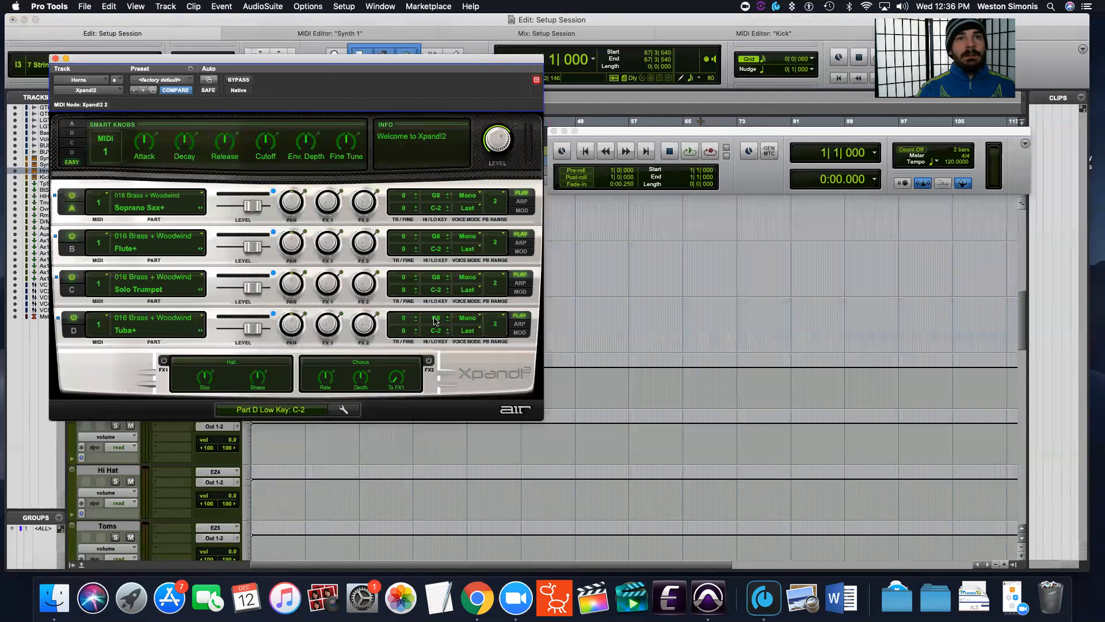
{"action": "scroll", "coordinate": [440, 317], "scroll_direction": "down", "scroll_amount": 5}
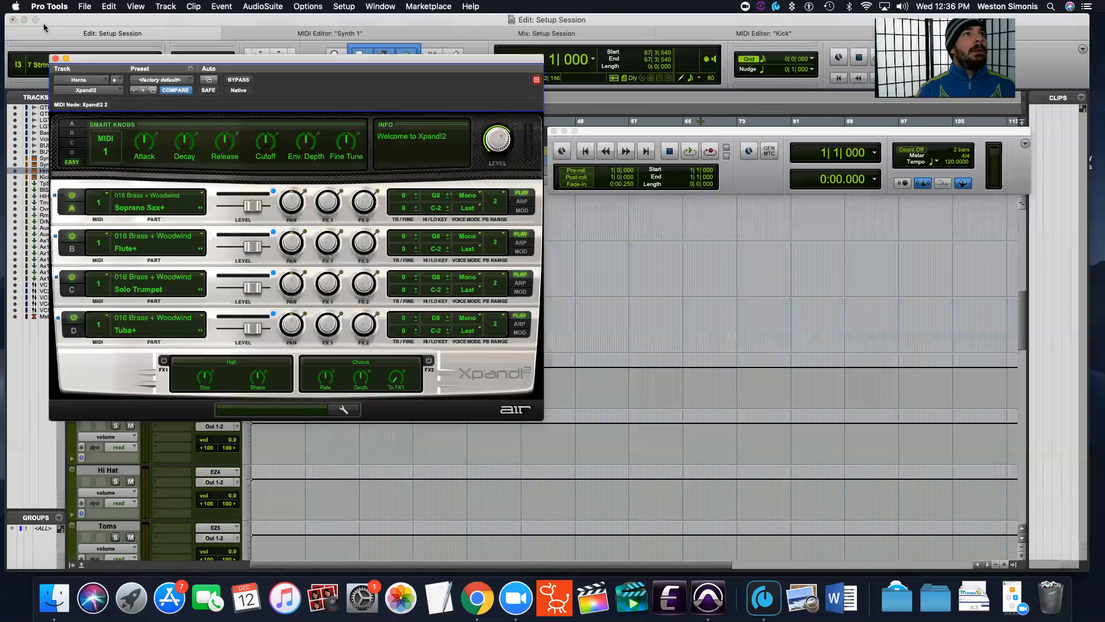
Close the Xpand!2 window, audition notes across the Synth 1 MIDI Editor keyboard, and return to the Edit window.
{"action": "left_click", "coordinate": [55, 58]}
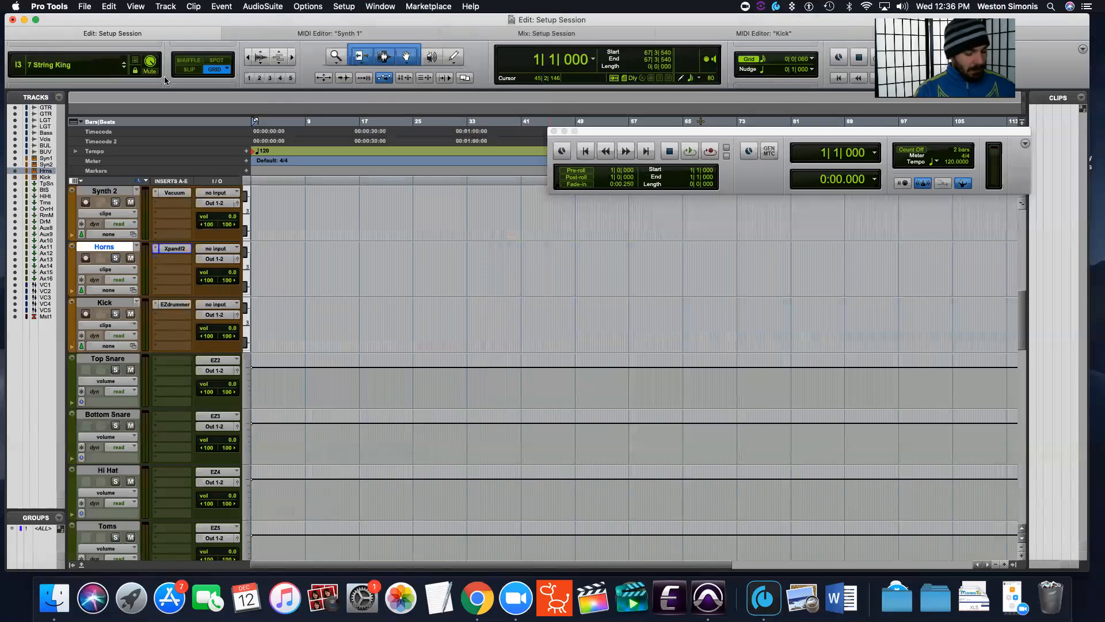
{"action": "key", "text": "ctrl+equal"}
{"action": "left_click", "coordinate": [144, 254]}
{"action": "left_click", "coordinate": [159, 234]}
{"action": "left_click", "coordinate": [163, 222]}
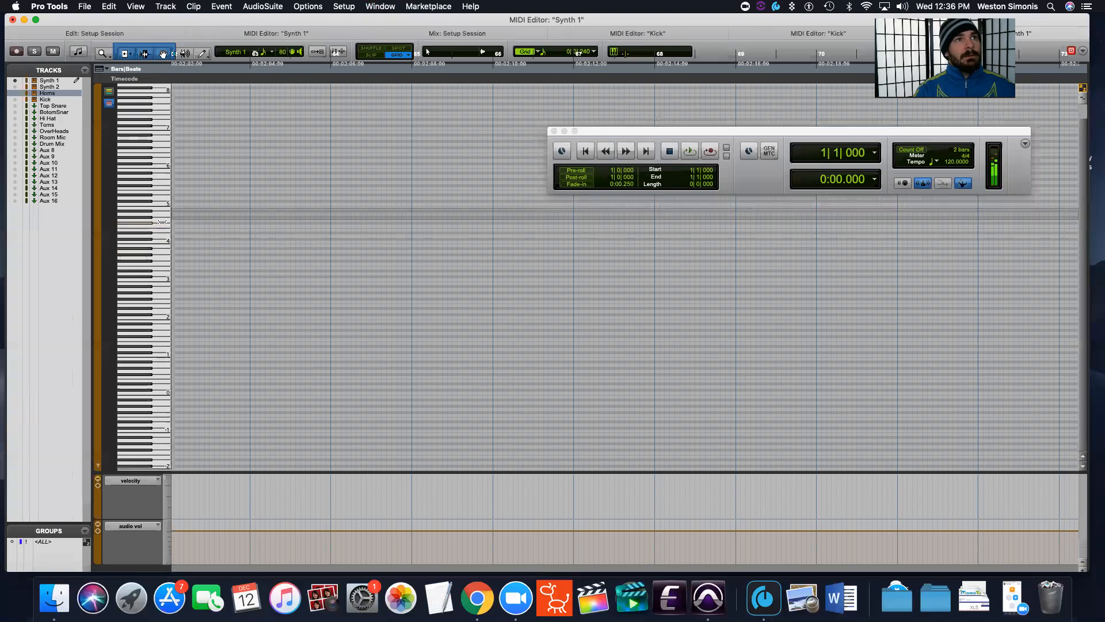
{"action": "left_click", "coordinate": [164, 217]}
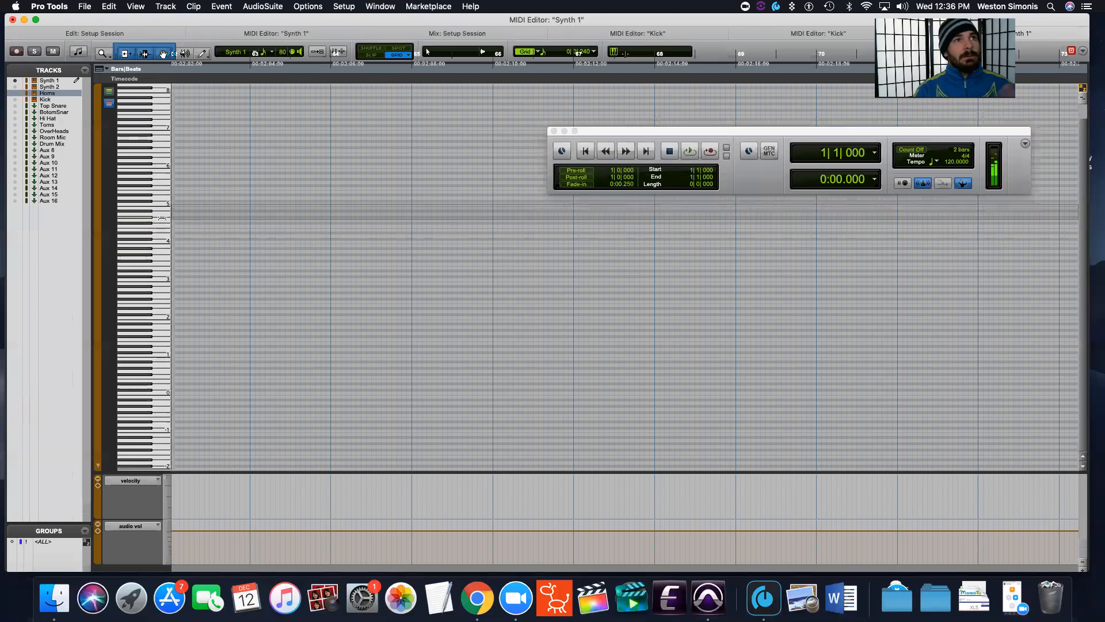
{"action": "mouse_move", "coordinate": [162, 222]}
{"action": "left_mouse_down"}
{"action": "mouse_move", "coordinate": [155, 304]}
{"action": "mouse_move", "coordinate": [151, 292]}
{"action": "left_mouse_up"}
{"action": "left_click_drag", "start_coordinate": [145, 364], "coordinate": [151, 351]}
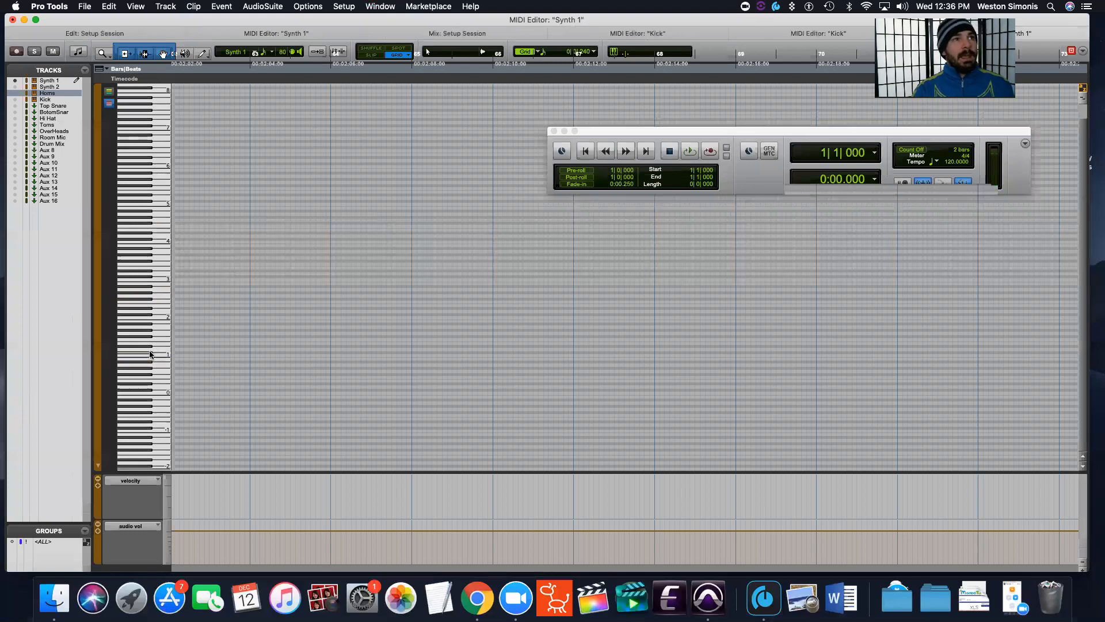
{"action": "key", "text": "super+w"}
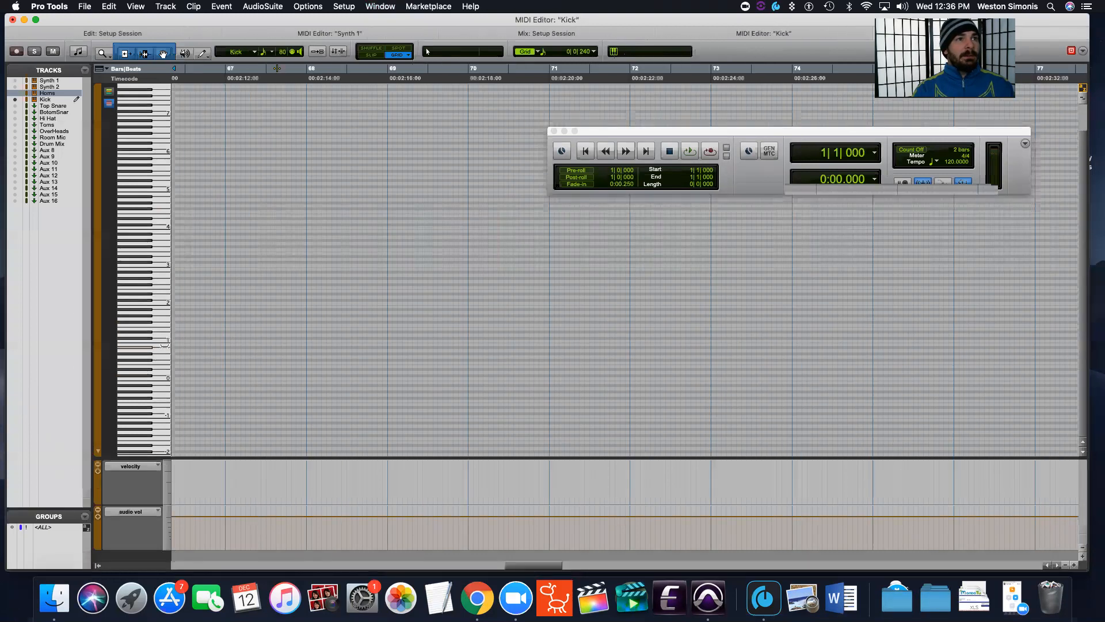
{"action": "key", "text": "super+equal"}
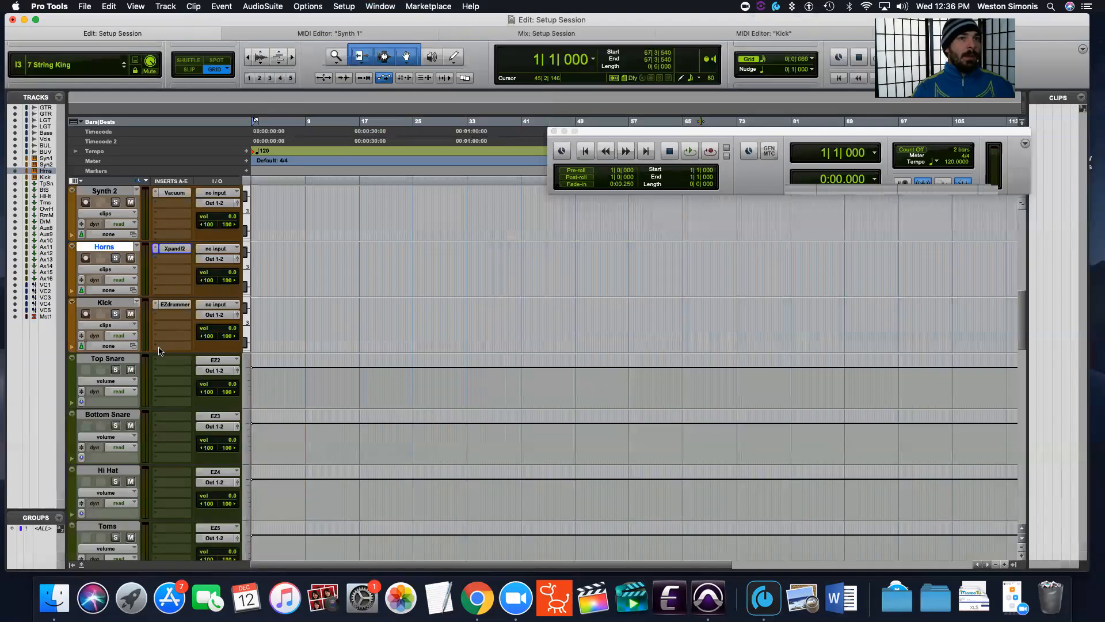
Reopen Xpand!2 on the Horns track and set part A's high key to C3 and its low key to C0.
{"action": "left_click", "coordinate": [175, 250]}
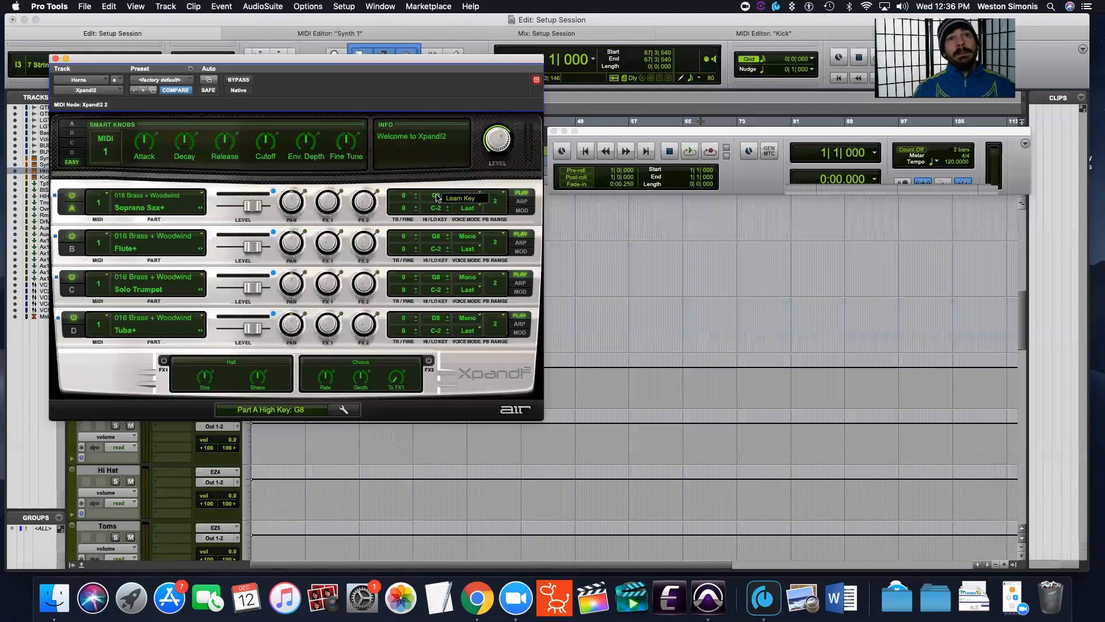
{"action": "left_click_drag", "start_coordinate": [449, 197], "coordinate": [402, 203]}
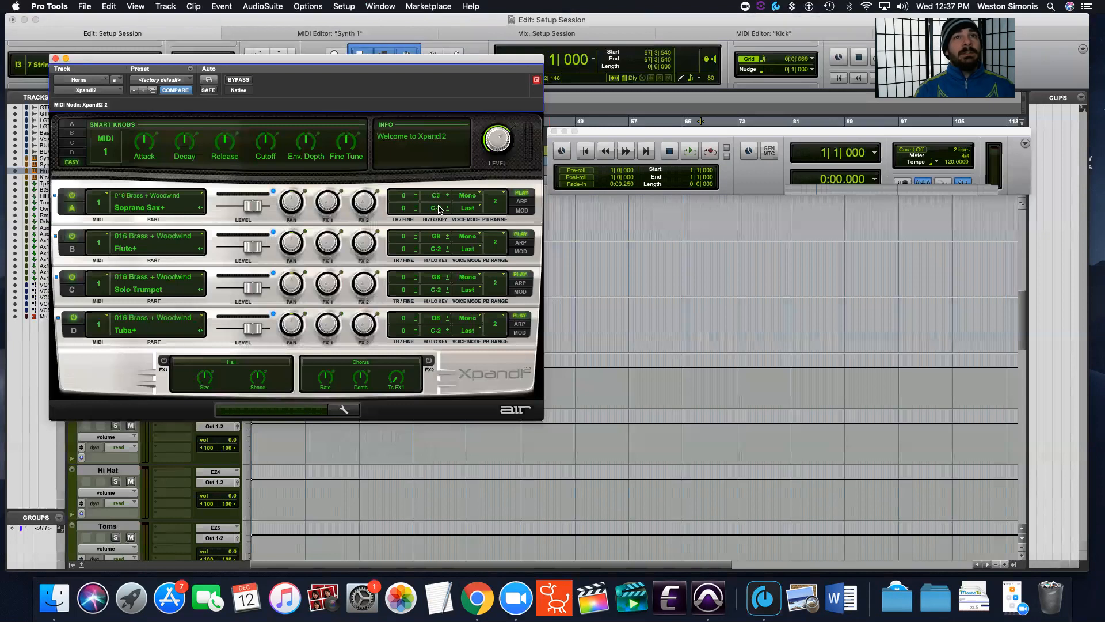
{"action": "mouse_move", "coordinate": [437, 212]}
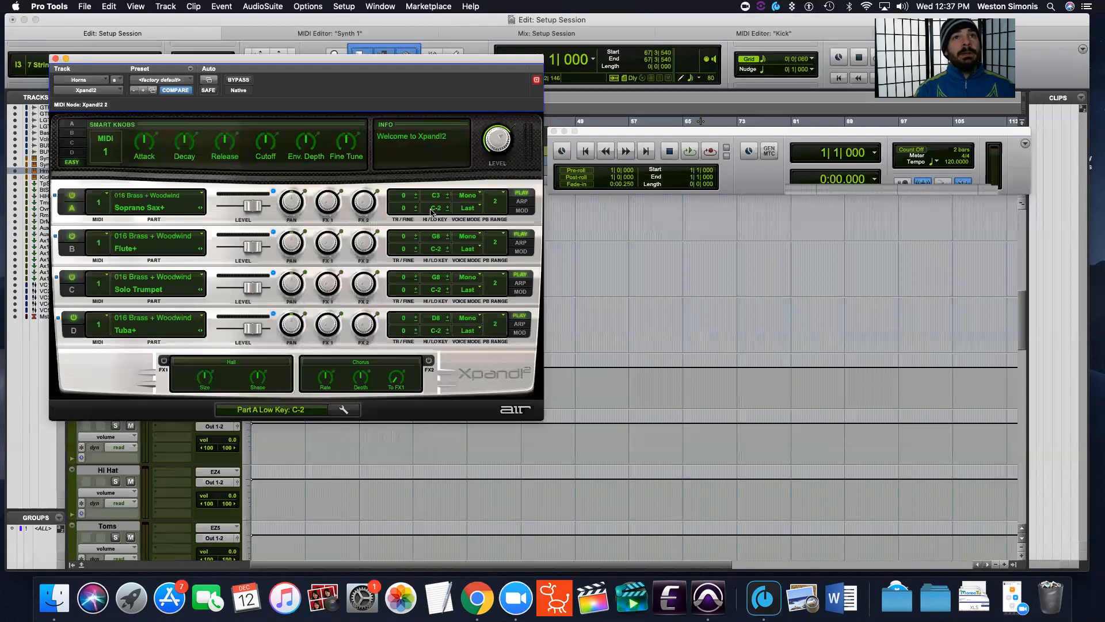
{"action": "scroll", "coordinate": [440, 211], "scroll_direction": "up", "scroll_amount": 17}
{"action": "scroll", "coordinate": [446, 211], "scroll_direction": "up", "scroll_amount": 10}
{"action": "scroll", "coordinate": [451, 211], "scroll_direction": "up", "scroll_amount": 1}
{"action": "scroll", "coordinate": [451, 209], "scroll_direction": "up", "scroll_amount": 3}
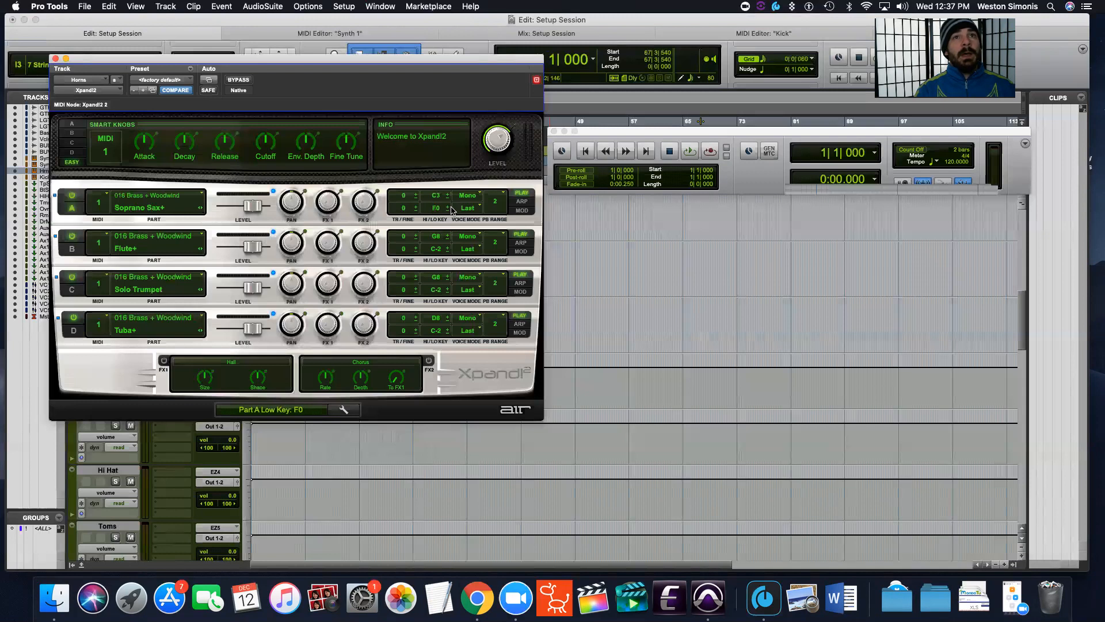
{"action": "scroll", "coordinate": [453, 209], "scroll_direction": "up", "scroll_amount": 5}
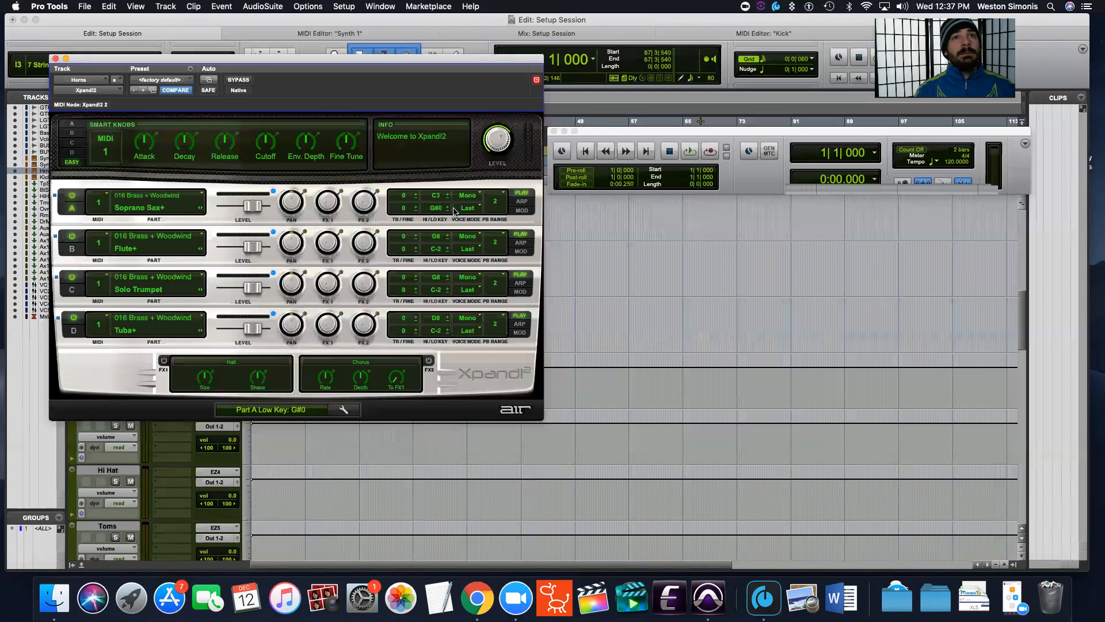
{"action": "scroll", "coordinate": [453, 210], "scroll_direction": "down", "scroll_amount": 5}
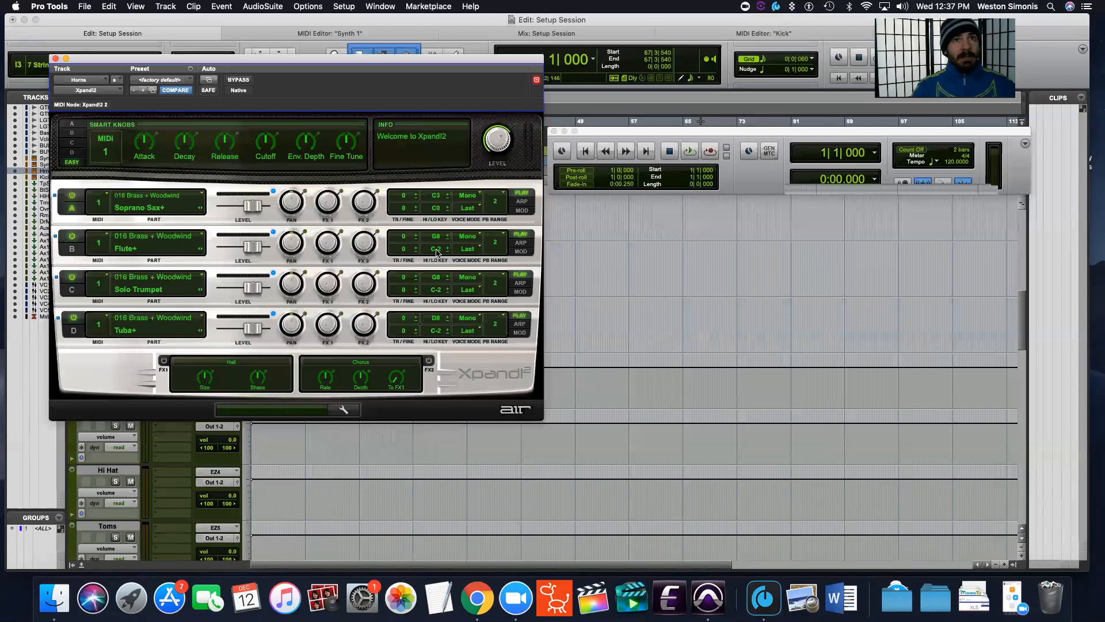
Set the low key of part B, Flute+, to C6 and the high key of part C, Solo Trumpet, to D7.
{"action": "left_click_drag", "start_coordinate": [437, 252], "coordinate": [509, 260]}
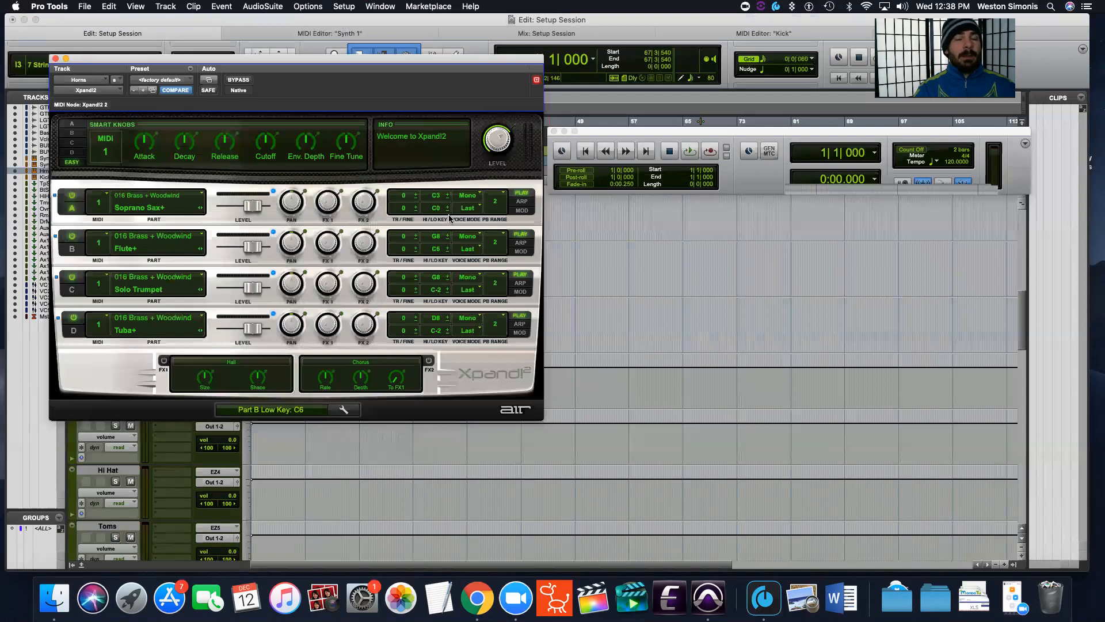
{"action": "left_click_drag", "start_coordinate": [437, 283], "coordinate": [428, 282]}
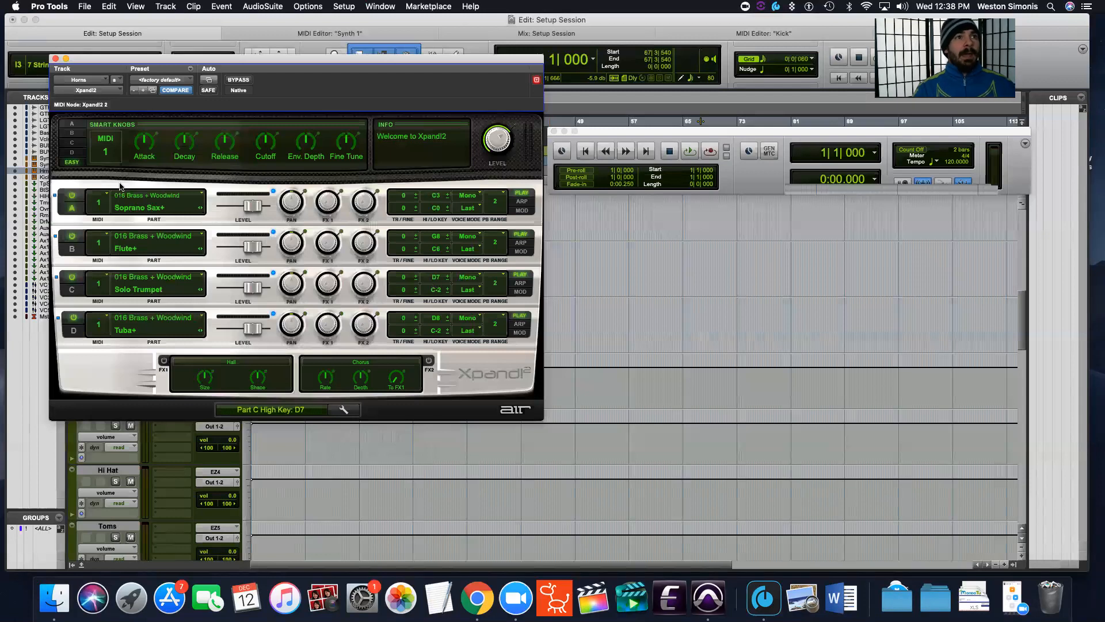
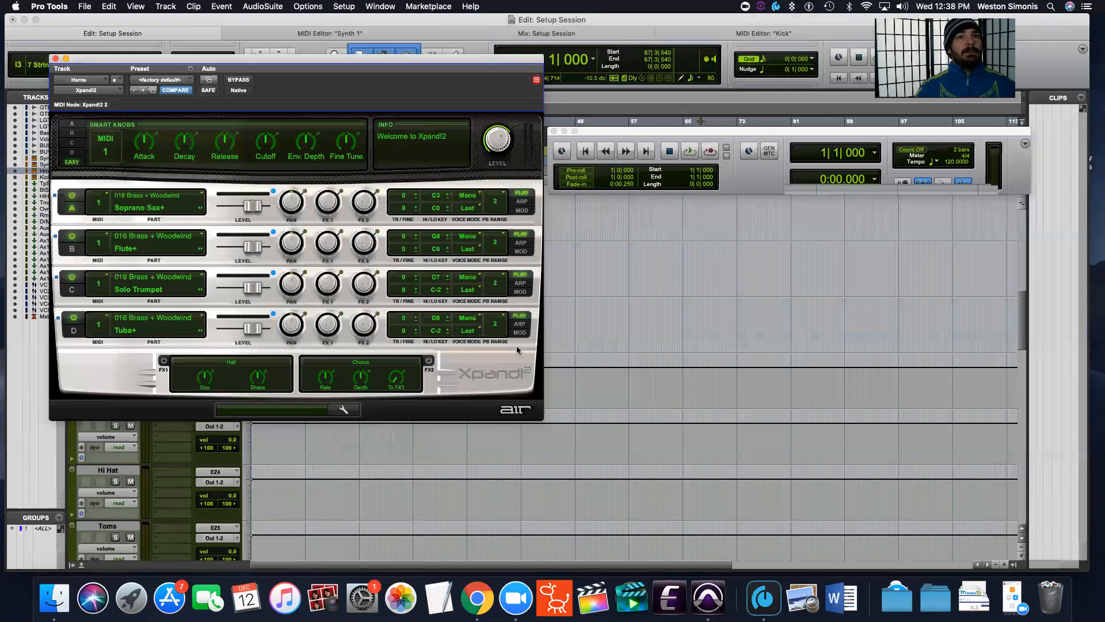
Set the high key of part D, Tuba+, to C2 and close the Xpand!2 window.
{"action": "left_click_drag", "start_coordinate": [440, 320], "coordinate": [371, 314]}
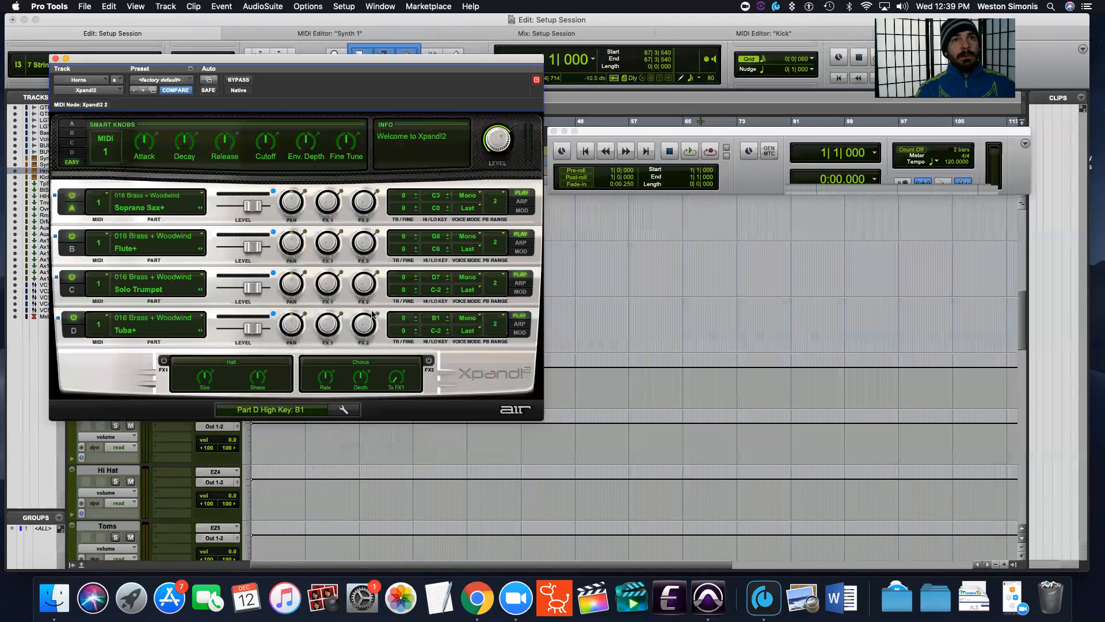
{"action": "left_click_drag", "start_coordinate": [373, 313], "coordinate": [373, 314]}
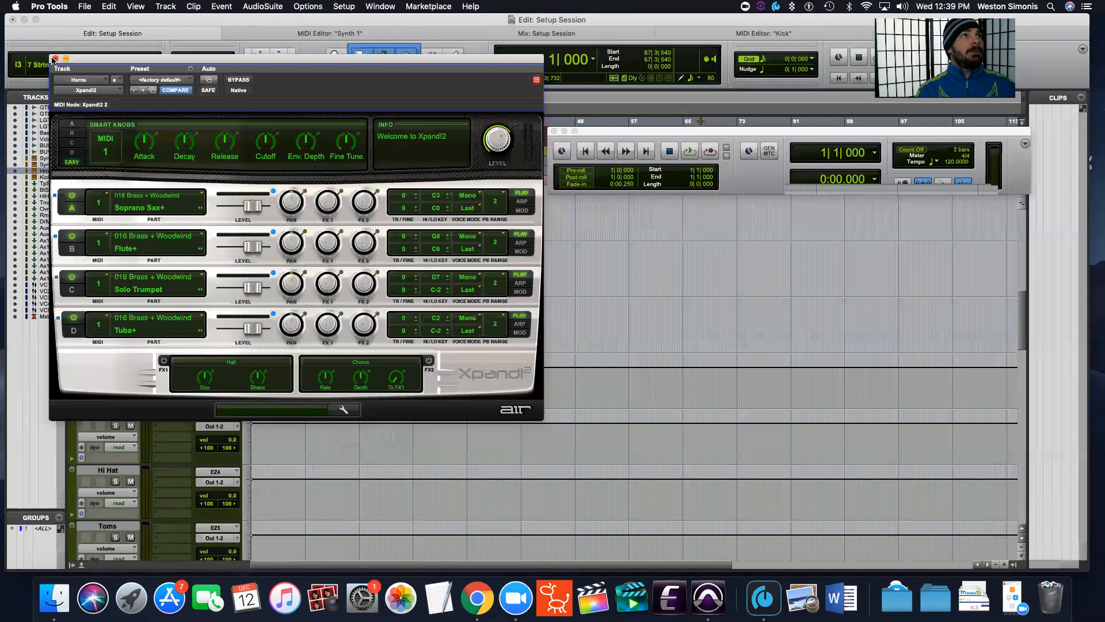
{"action": "left_click", "coordinate": [55, 58]}
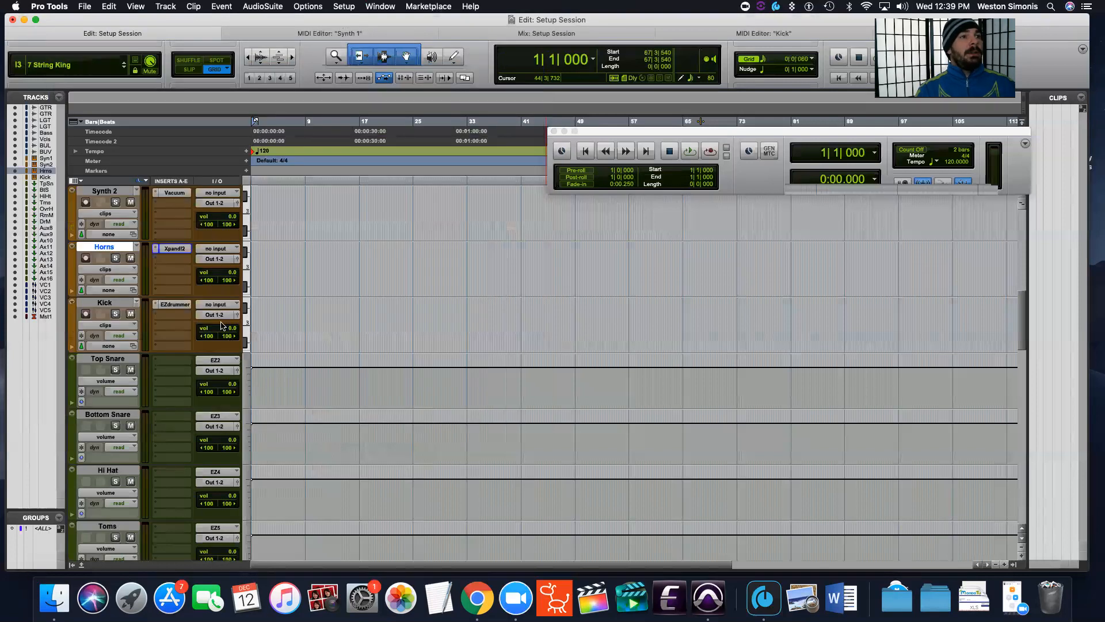
Look through the instrument, drum and unused auxiliary tracks in the Edit window.
{"action": "scroll", "coordinate": [219, 322], "scroll_direction": "up", "scroll_amount": 3}
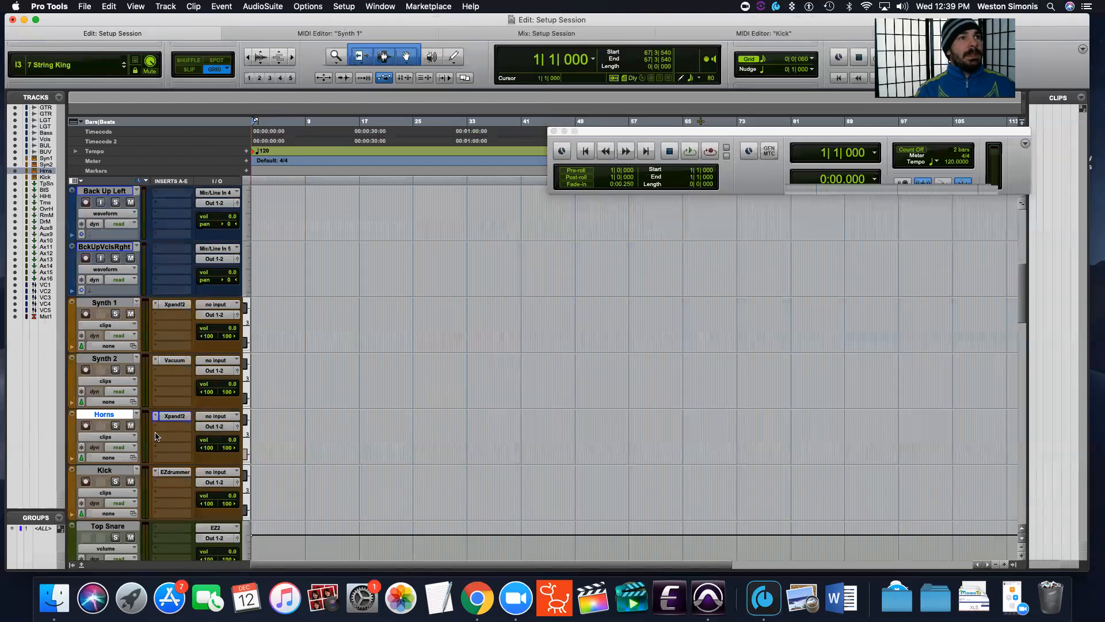
{"action": "scroll", "coordinate": [174, 495], "scroll_direction": "down", "scroll_amount": 15}
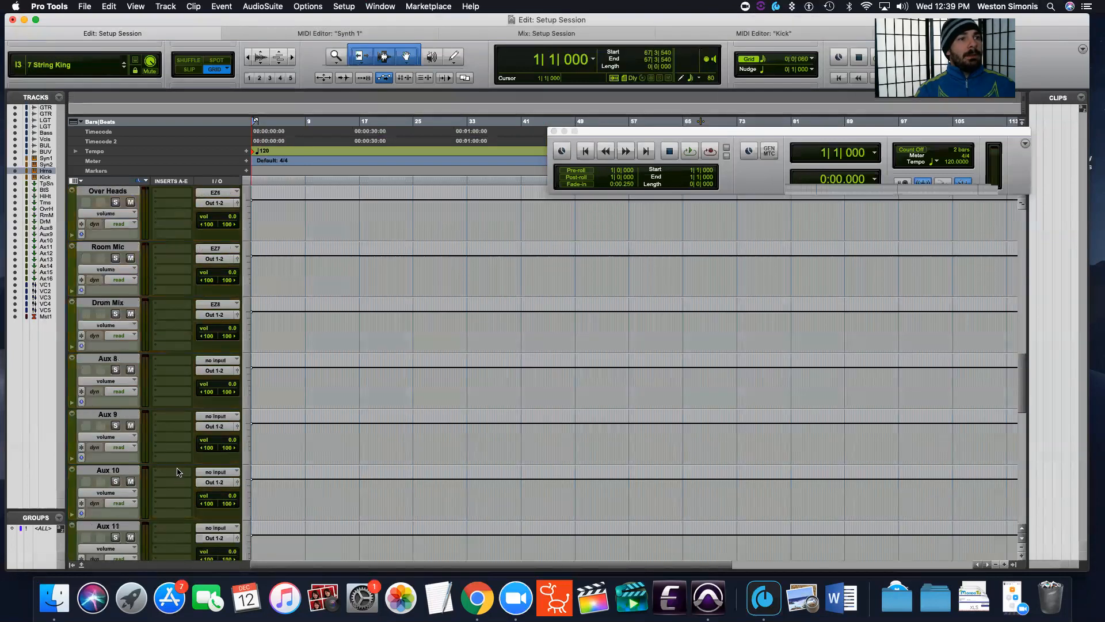
{"action": "scroll", "coordinate": [177, 472], "scroll_direction": "up", "scroll_amount": 8}
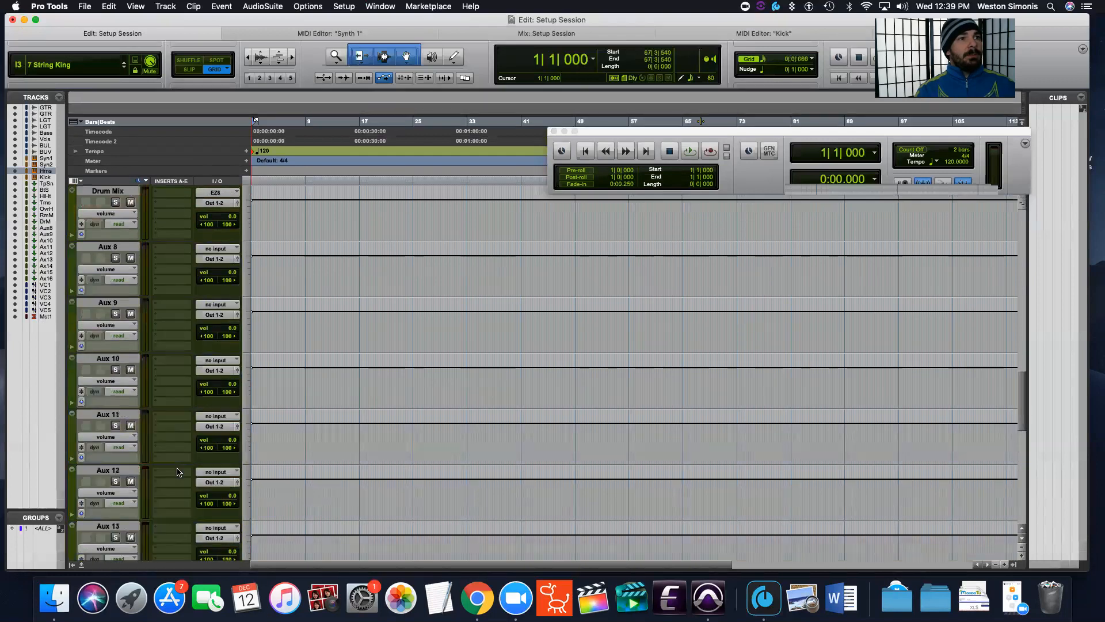
{"action": "scroll", "coordinate": [148, 420], "scroll_direction": "down", "scroll_amount": 2}
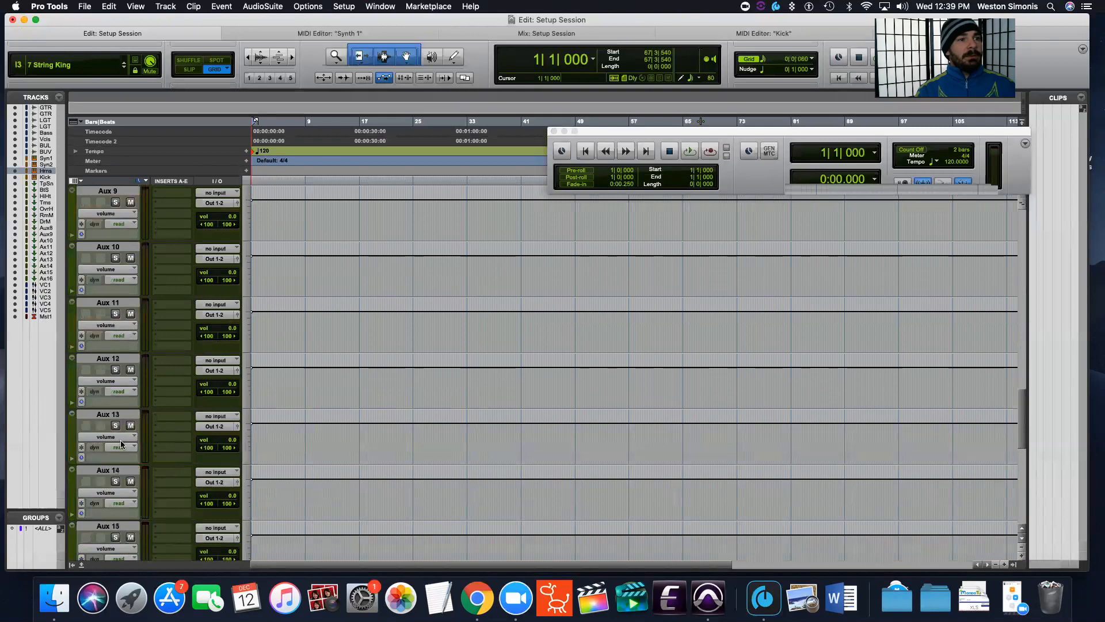
{"action": "scroll", "coordinate": [122, 444], "scroll_direction": "down", "scroll_amount": 7}
{"action": "scroll", "coordinate": [122, 447], "scroll_direction": "up", "scroll_amount": 8}
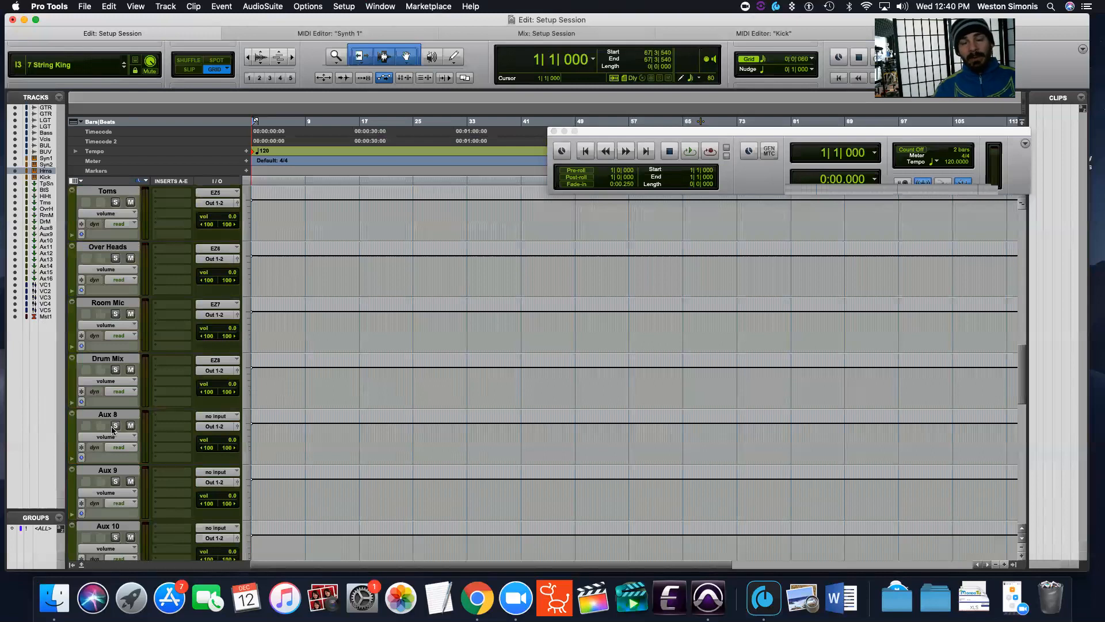
{"action": "scroll", "coordinate": [161, 281], "scroll_direction": "up", "scroll_amount": 6}
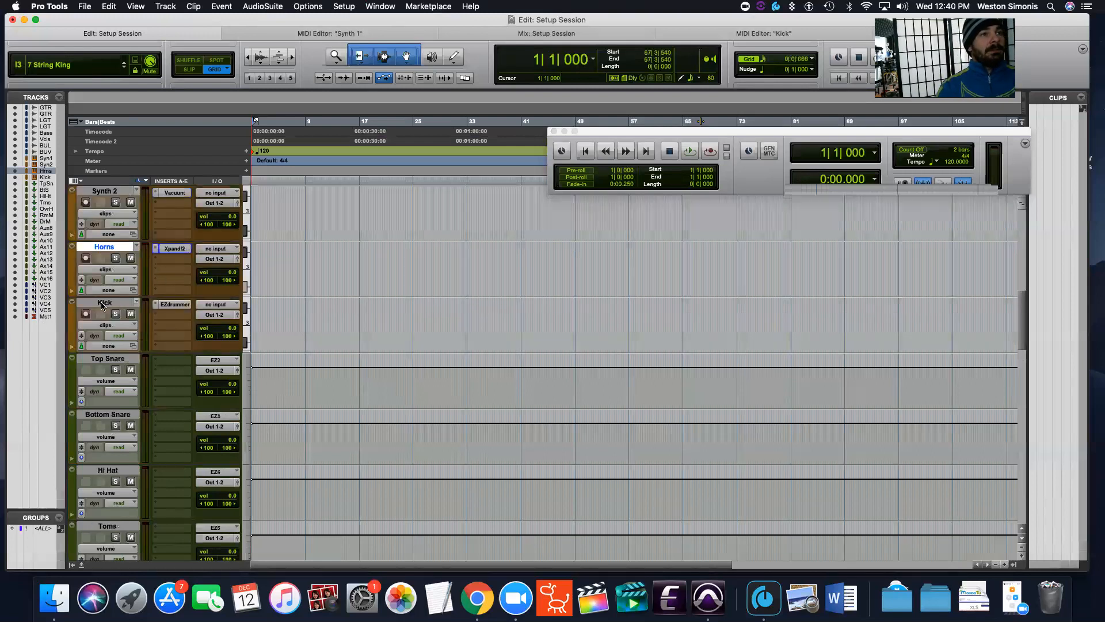
Select the Kick track, show the docked MIDI Editor below the tracks, and switch its displayed track to Kick.
{"action": "left_click", "coordinate": [102, 304]}
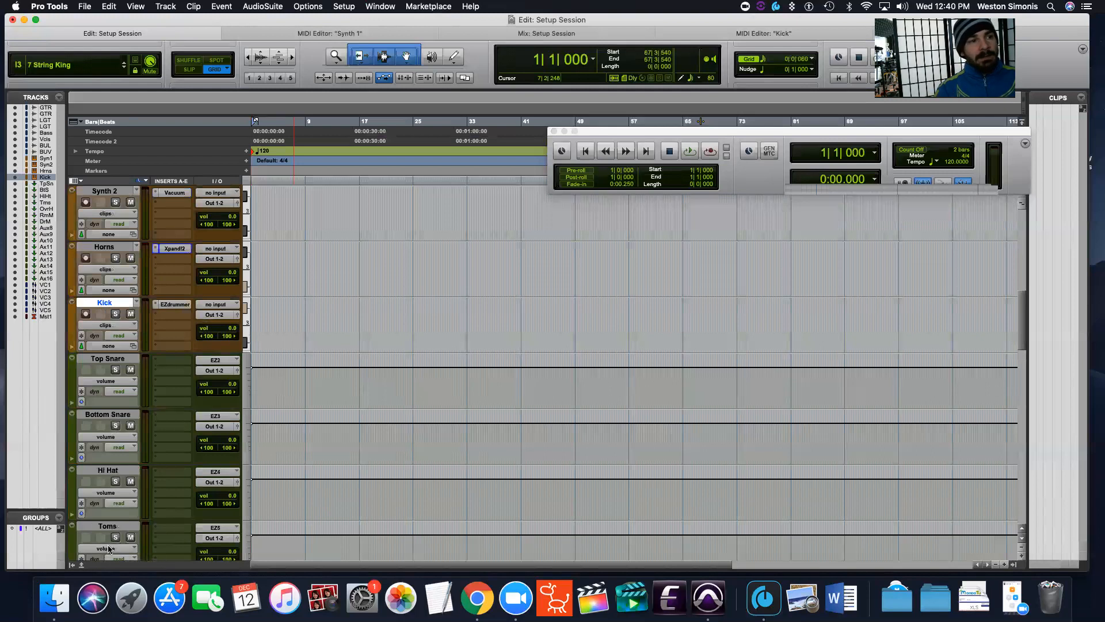
{"action": "left_click", "coordinate": [81, 567]}
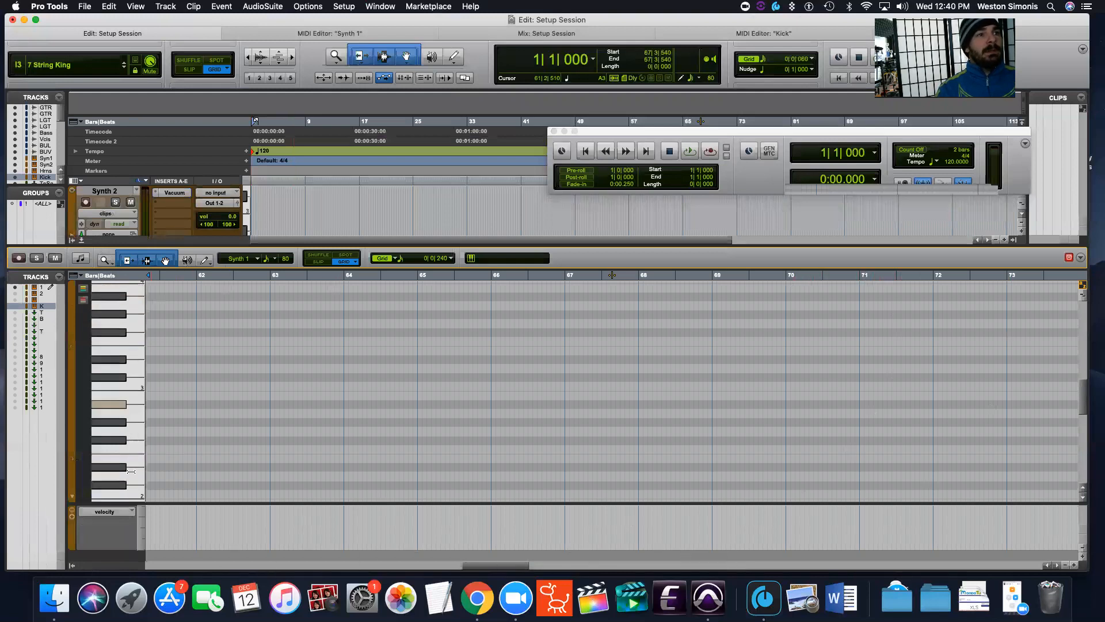
{"action": "left_click", "coordinate": [133, 385]}
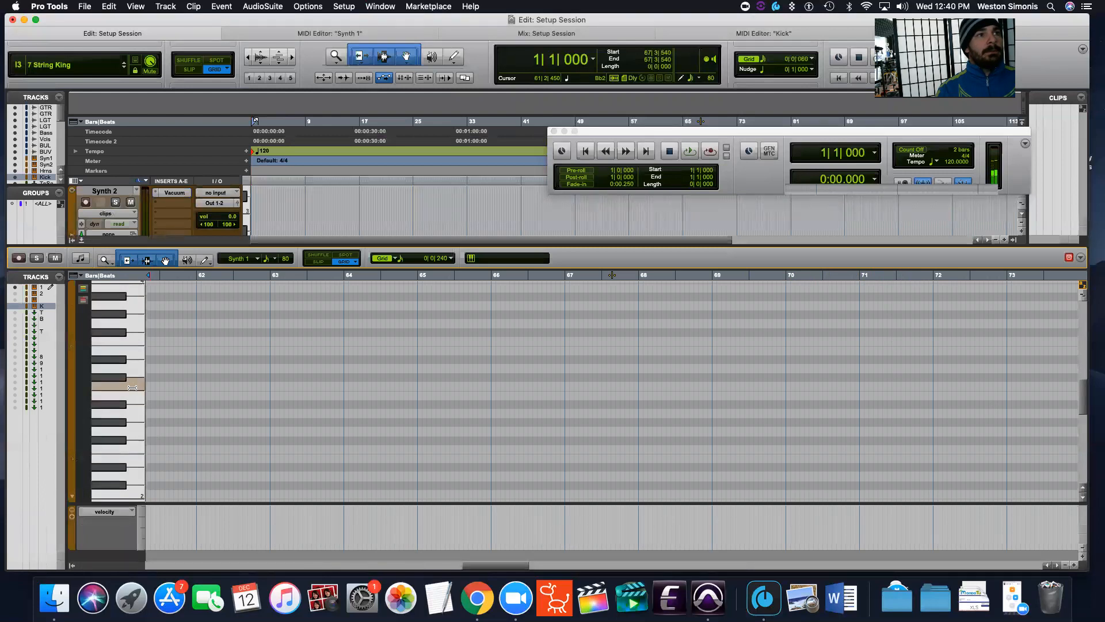
{"action": "left_click", "coordinate": [14, 306]}
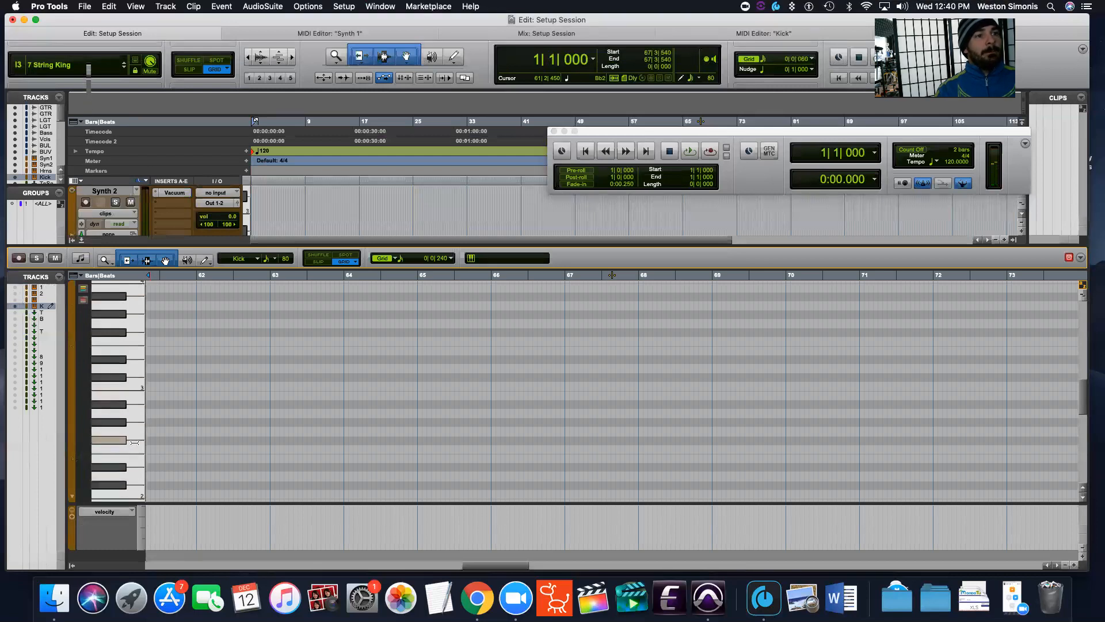
Set the MIDI Editor grid to 1/8 note and draw a C1 kick note at the start of bar 1 with the Pencil tool.
{"action": "scroll", "coordinate": [136, 442], "scroll_direction": "down", "scroll_amount": 4}
{"action": "scroll", "coordinate": [136, 442], "scroll_direction": "down", "scroll_amount": 2}
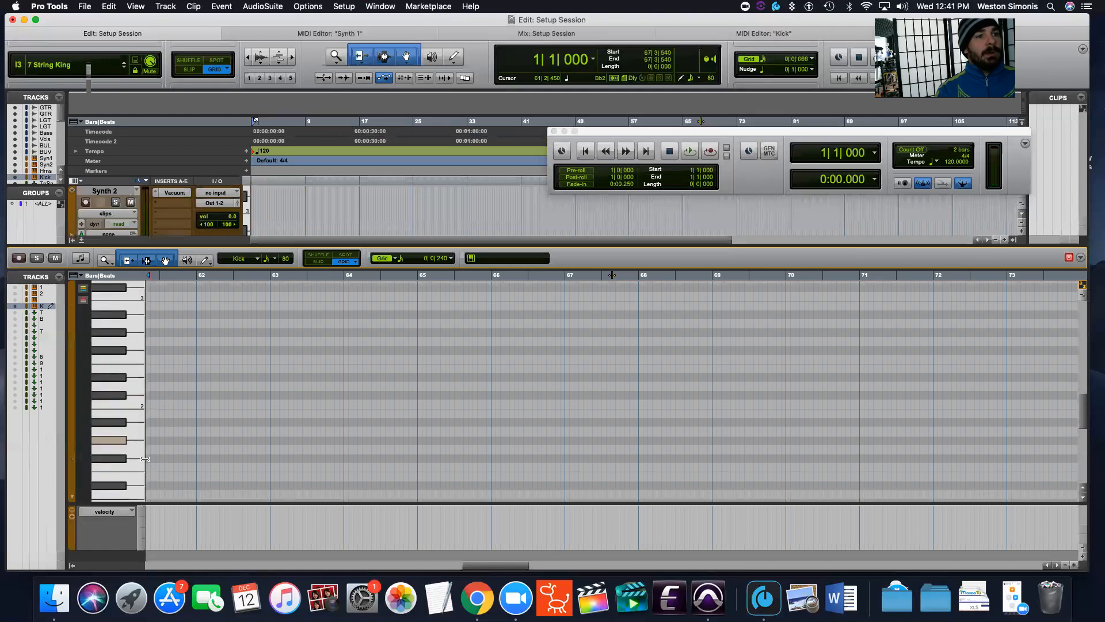
{"action": "left_click_drag", "start_coordinate": [486, 566], "coordinate": [159, 556]}
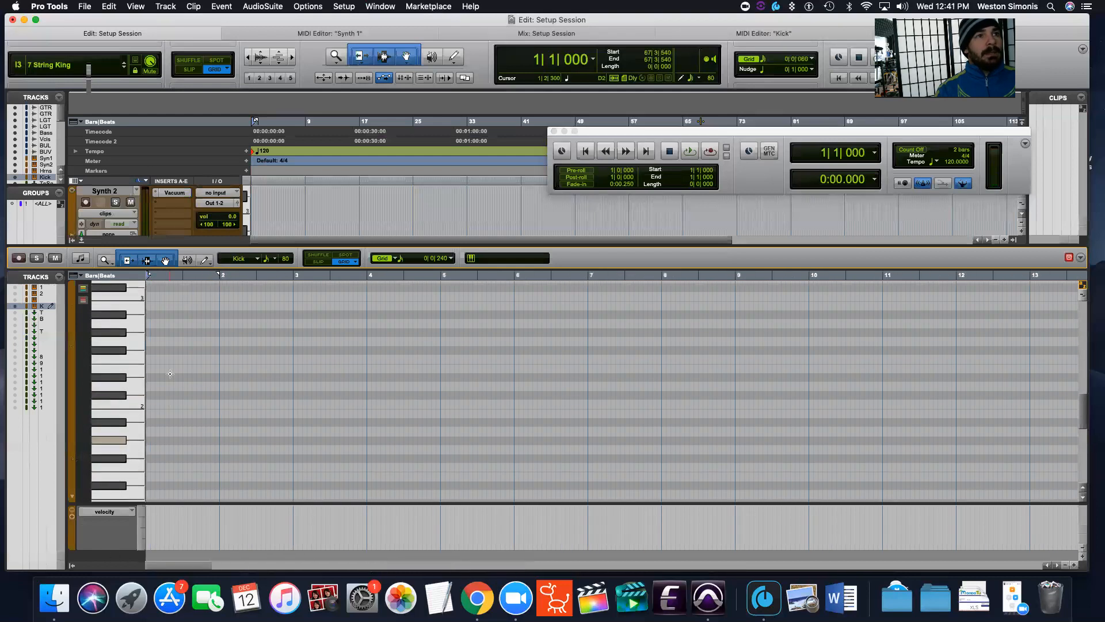
{"action": "scroll", "coordinate": [137, 470], "scroll_direction": "down", "scroll_amount": 3}
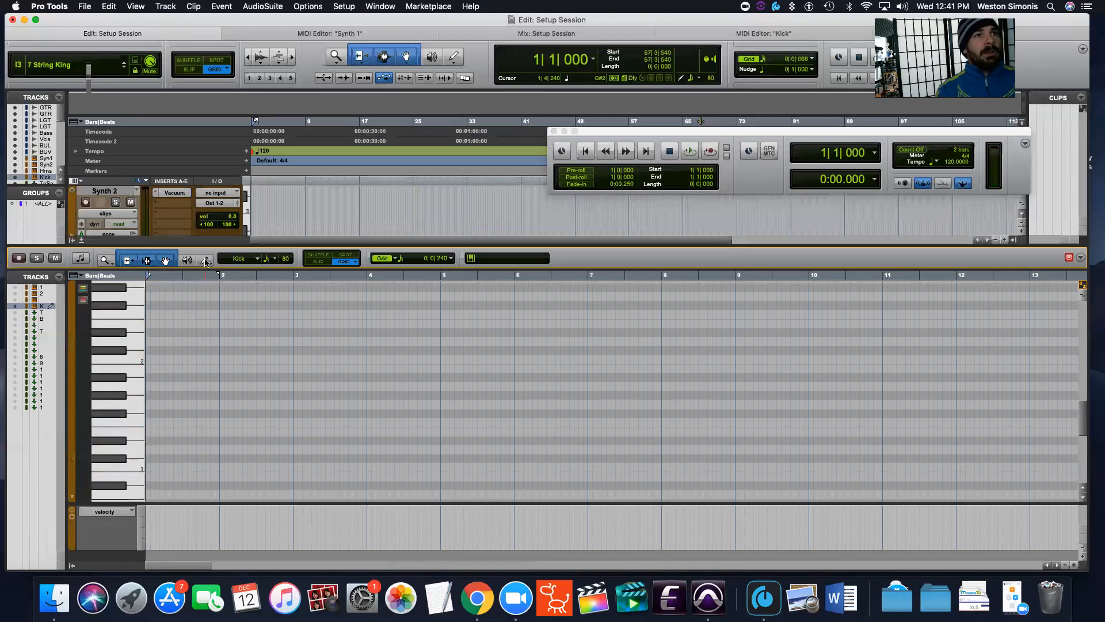
{"action": "left_click", "coordinate": [205, 260]}
{"action": "left_click", "coordinate": [201, 260]}
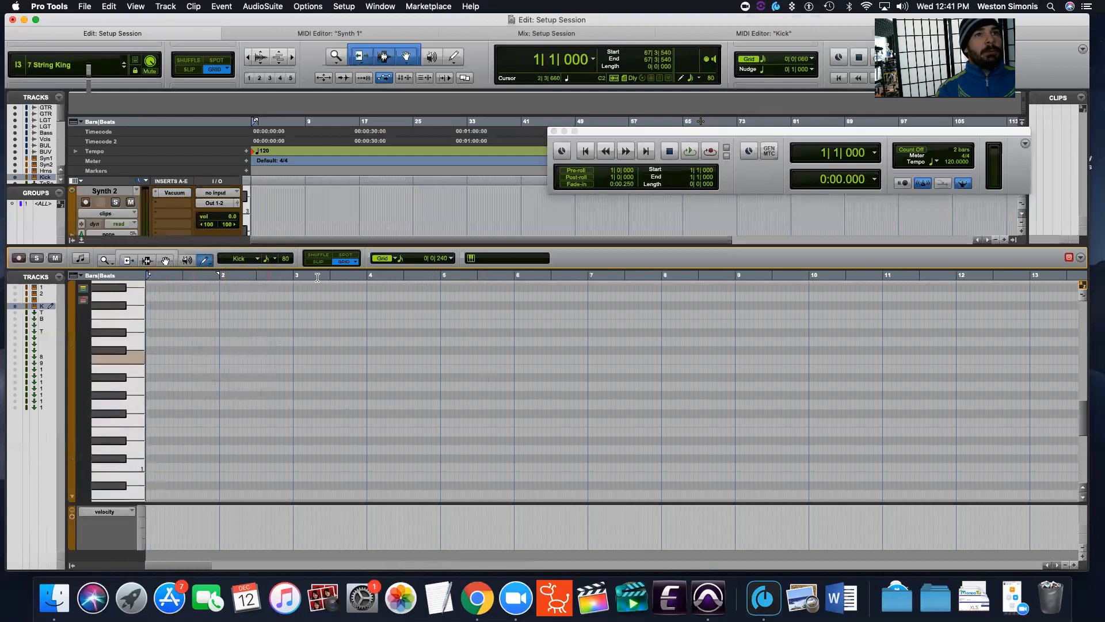
{"action": "left_click", "coordinate": [401, 261]}
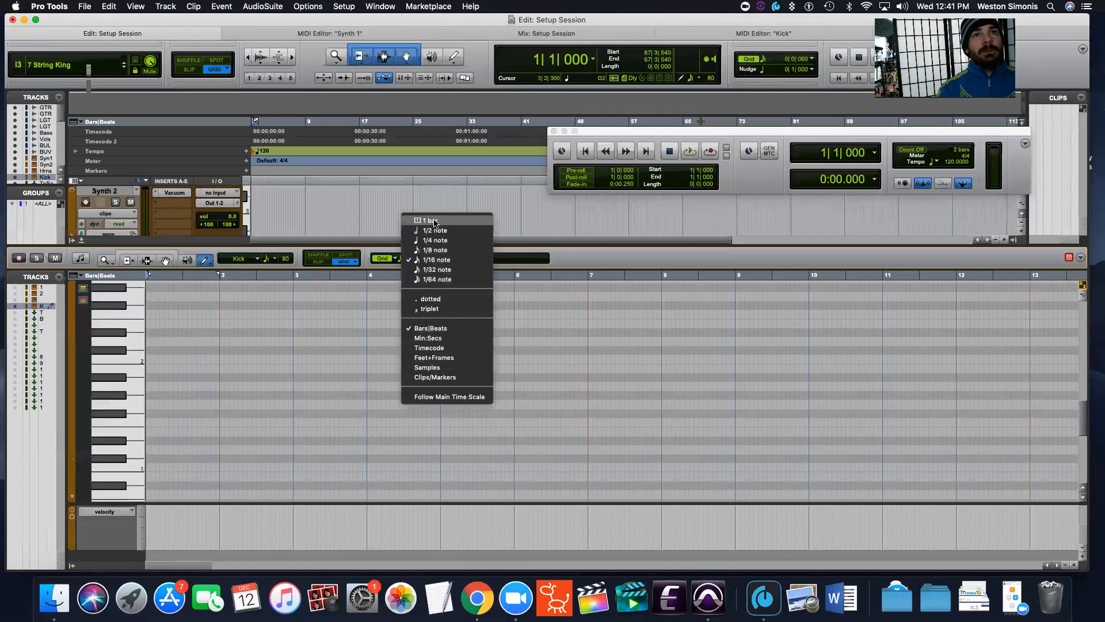
{"action": "left_click", "coordinate": [431, 250]}
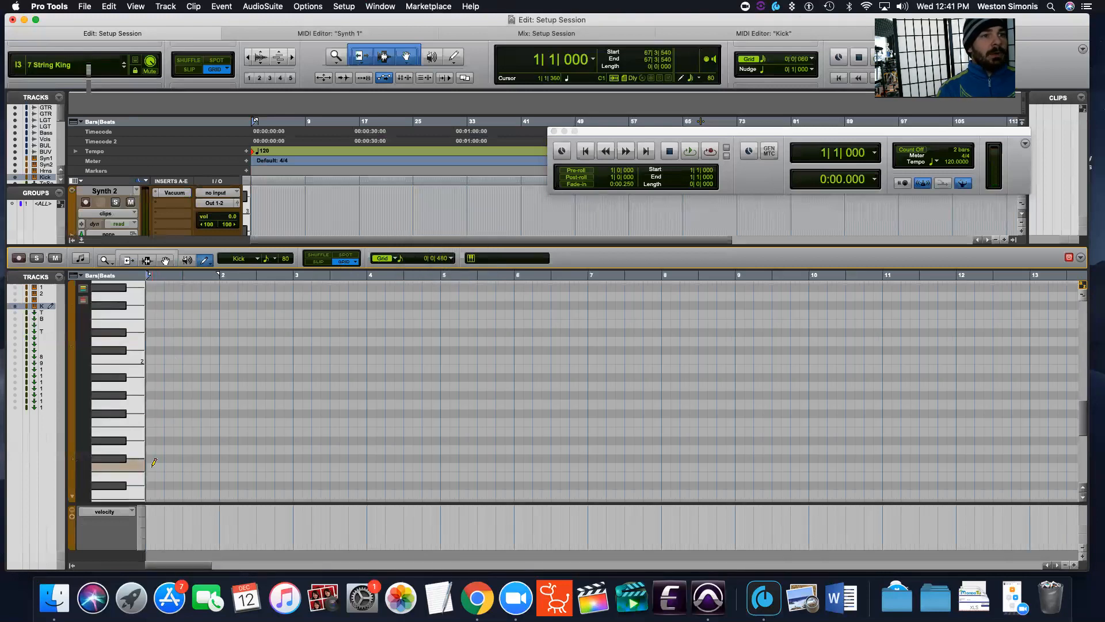
{"action": "left_click", "coordinate": [151, 465]}
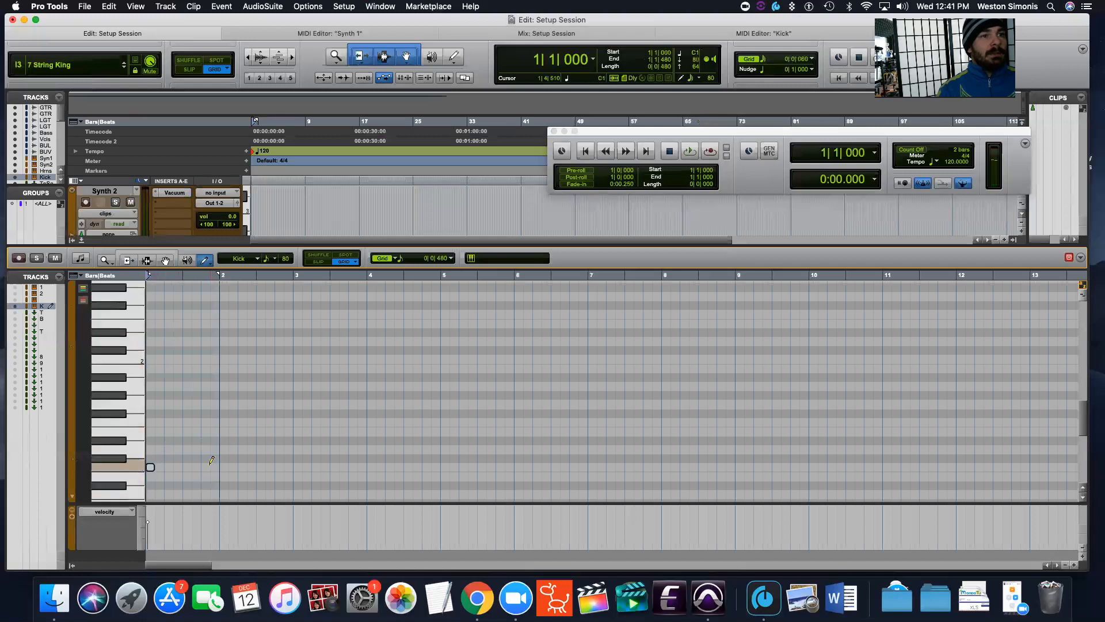
Draw a D1 snare note on beat 3 and F#1 hi-hat notes on all four beats of bar 1.
{"action": "left_click", "coordinate": [187, 448]}
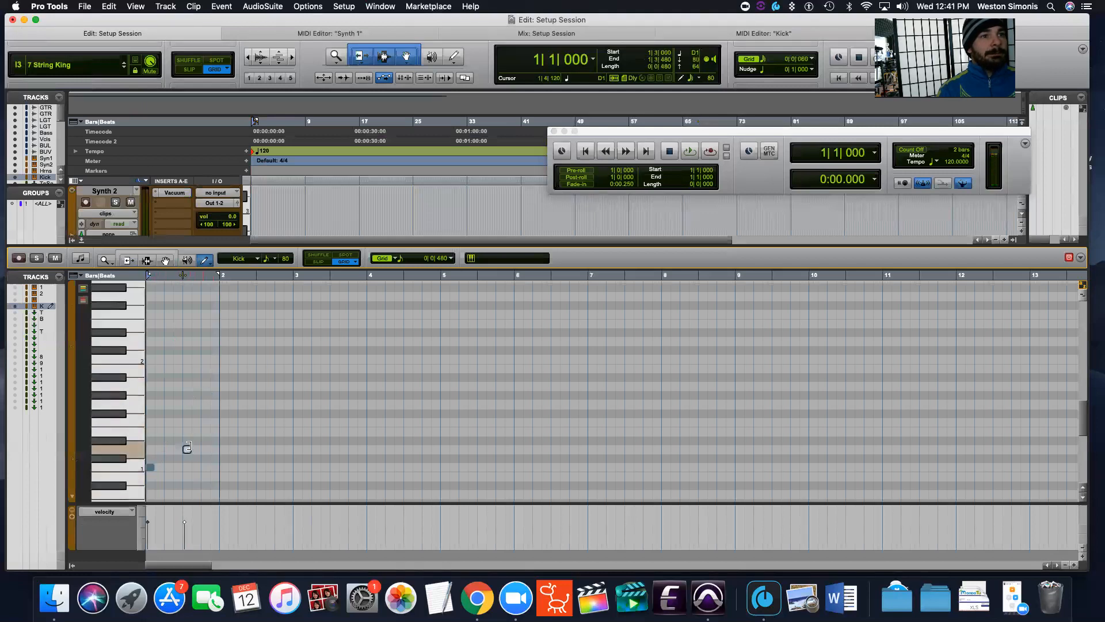
{"action": "left_click", "coordinate": [151, 441]}
{"action": "left_click_drag", "start_coordinate": [151, 442], "coordinate": [152, 414]}
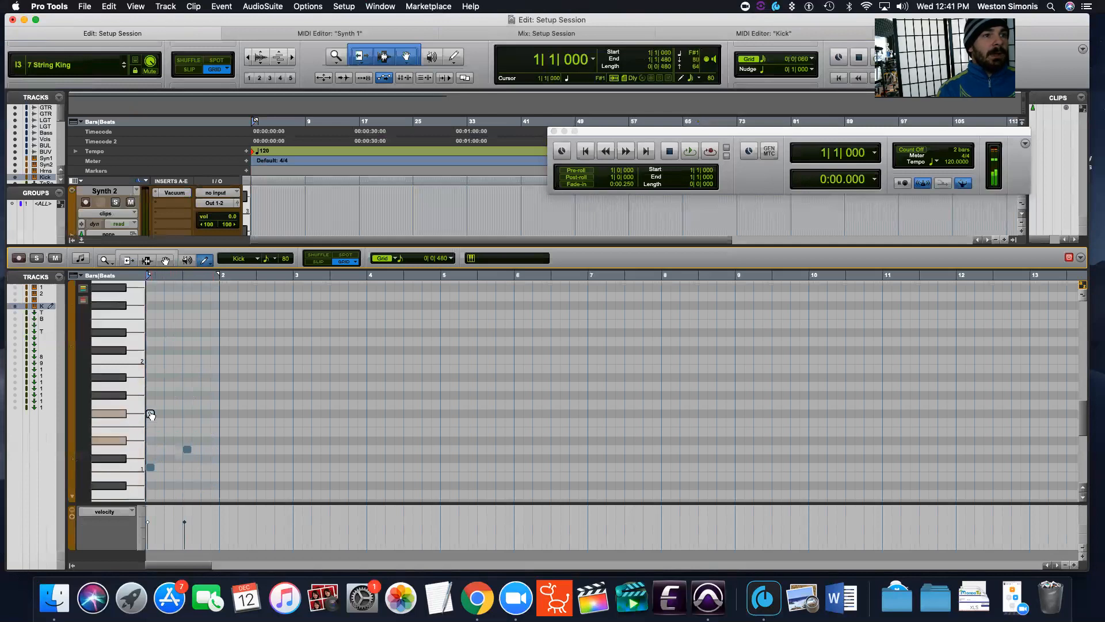
{"action": "left_click", "coordinate": [173, 412]}
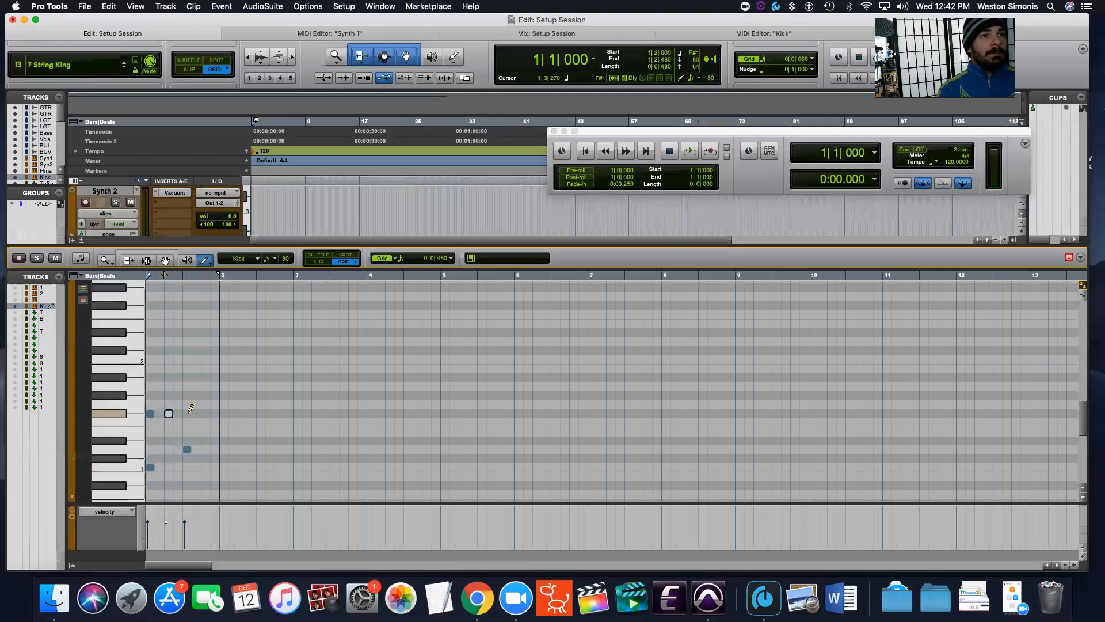
{"action": "left_click", "coordinate": [189, 412]}
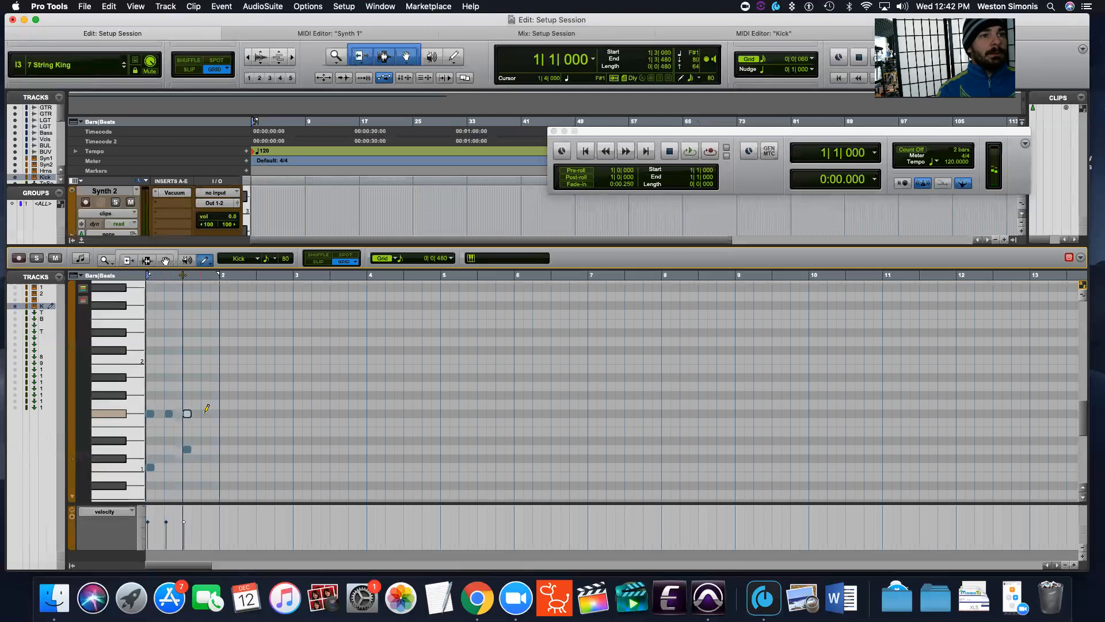
{"action": "left_click", "coordinate": [206, 412]}
Fill bar 2 with C1 kicks on beats 1 and 2, a D1 snare on beat 3 and F#1 hi-hats on every beat, and play the pattern.
{"action": "left_click", "coordinate": [224, 467]}
{"action": "left_click", "coordinate": [243, 466]}
{"action": "left_click", "coordinate": [260, 449]}
{"action": "left_click", "coordinate": [224, 414]}
{"action": "left_click", "coordinate": [242, 413]}
{"action": "left_click", "coordinate": [261, 413]}
{"action": "left_click", "coordinate": [279, 413]}
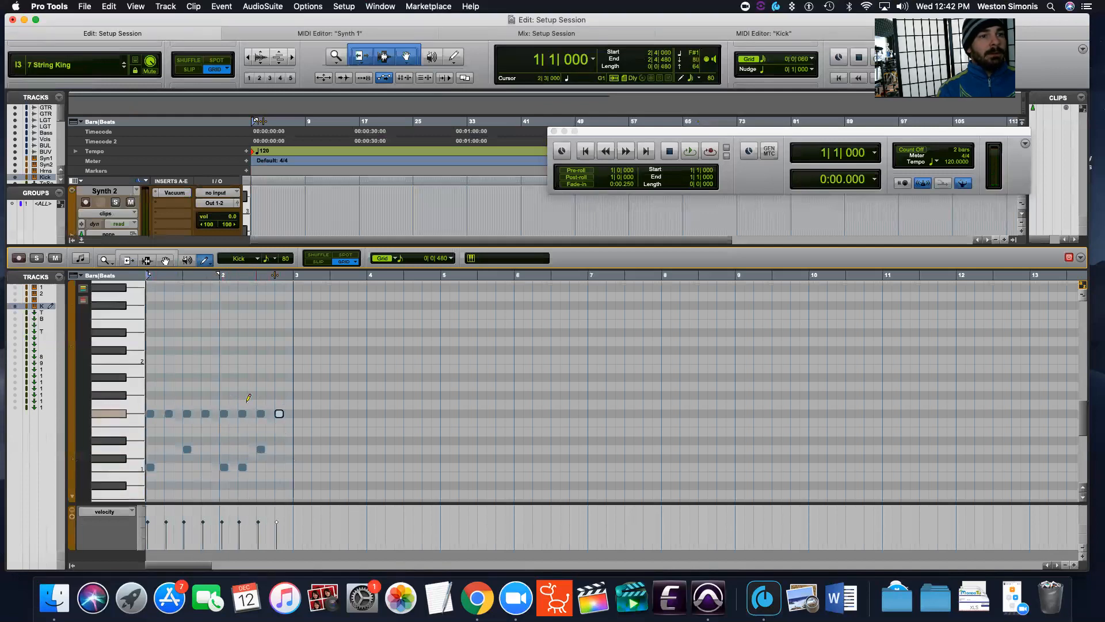
{"action": "key", "text": "space"}
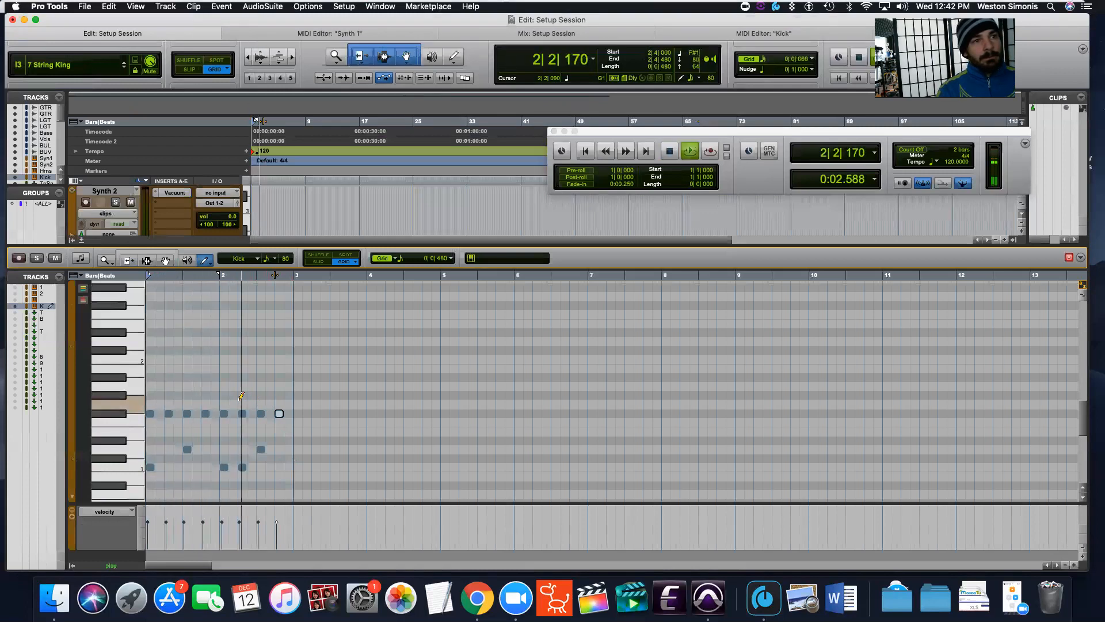
{"action": "key", "text": "space"}
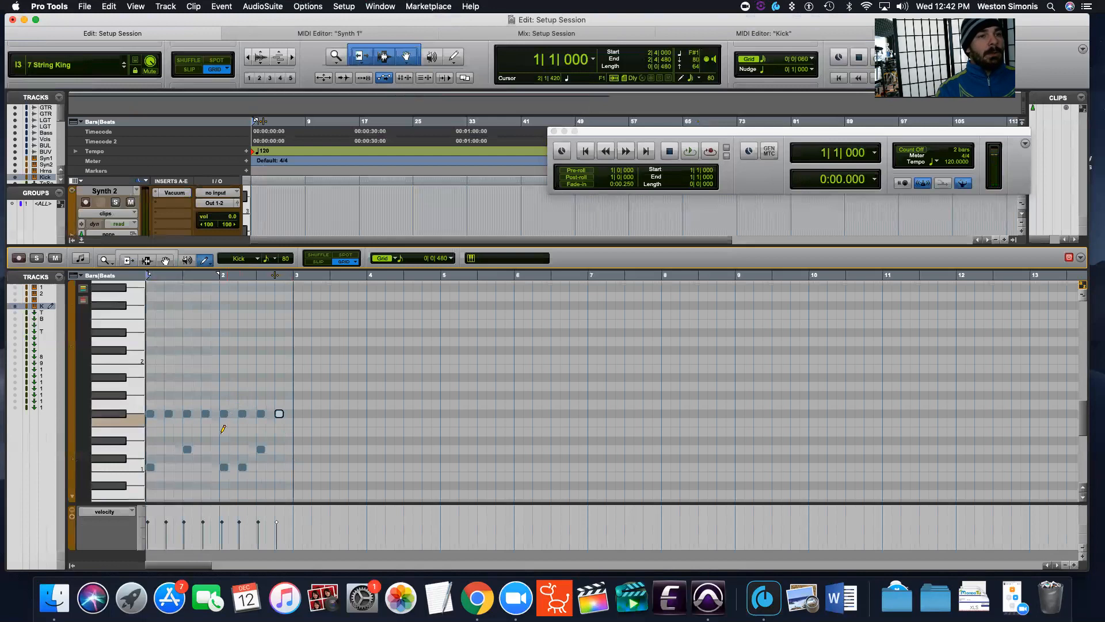
Duplicate the two-bar drum pattern into bars 3 and 4, duplicate all four bars into bars 5 to 8, and play it back.
{"action": "left_click_drag", "start_coordinate": [295, 377], "coordinate": [142, 502]}
{"action": "scroll", "coordinate": [192, 324], "scroll_direction": "up", "scroll_amount": 3}
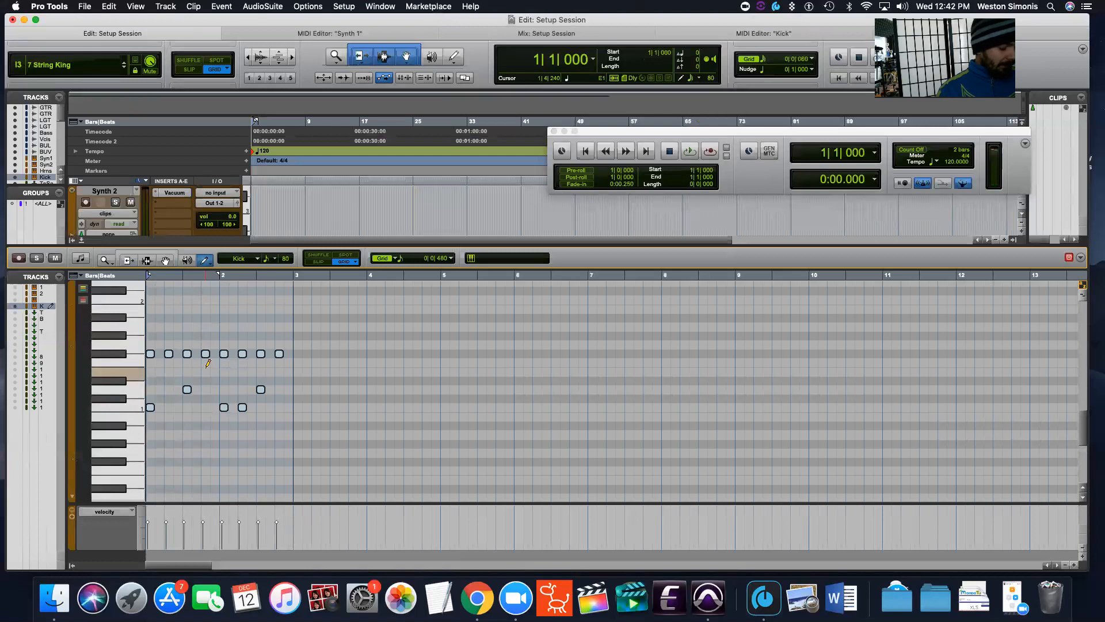
{"action": "key", "text": "super+d"}
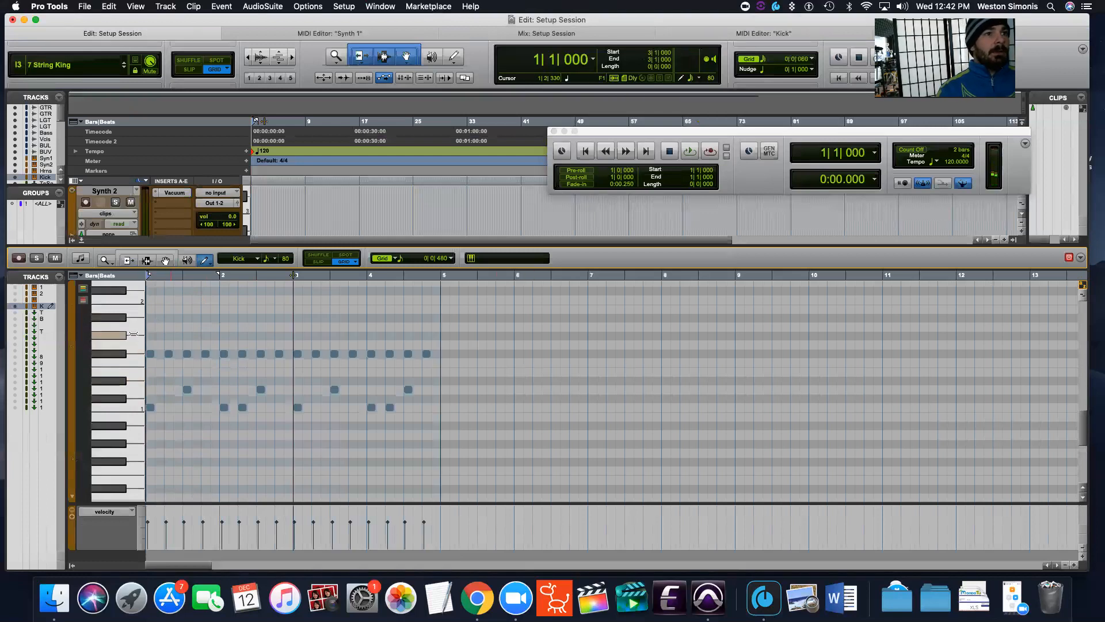
{"action": "left_click", "coordinate": [133, 354]}
{"action": "left_click_drag", "start_coordinate": [134, 399], "coordinate": [137, 428]}
{"action": "key", "text": "super+d"}
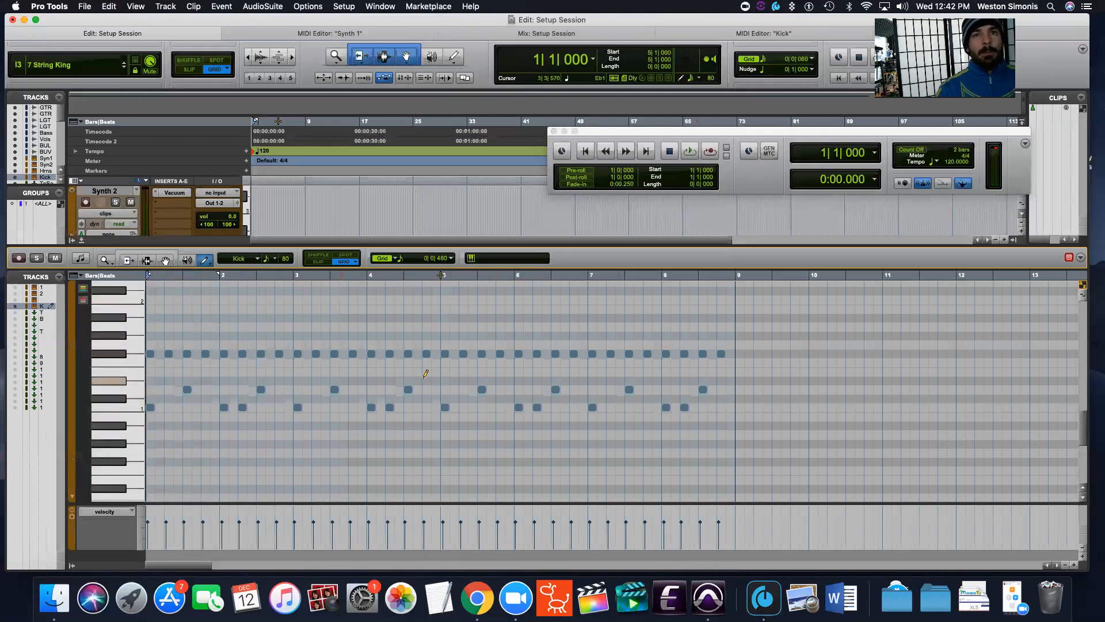
{"action": "key", "text": "space"}
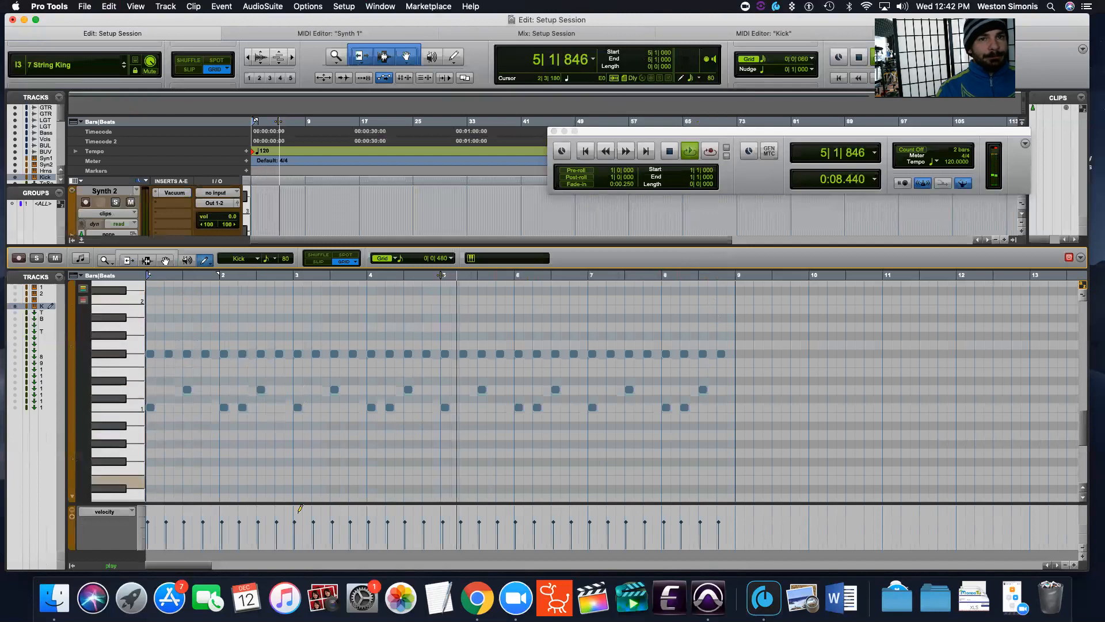
{"action": "key", "text": "space"}
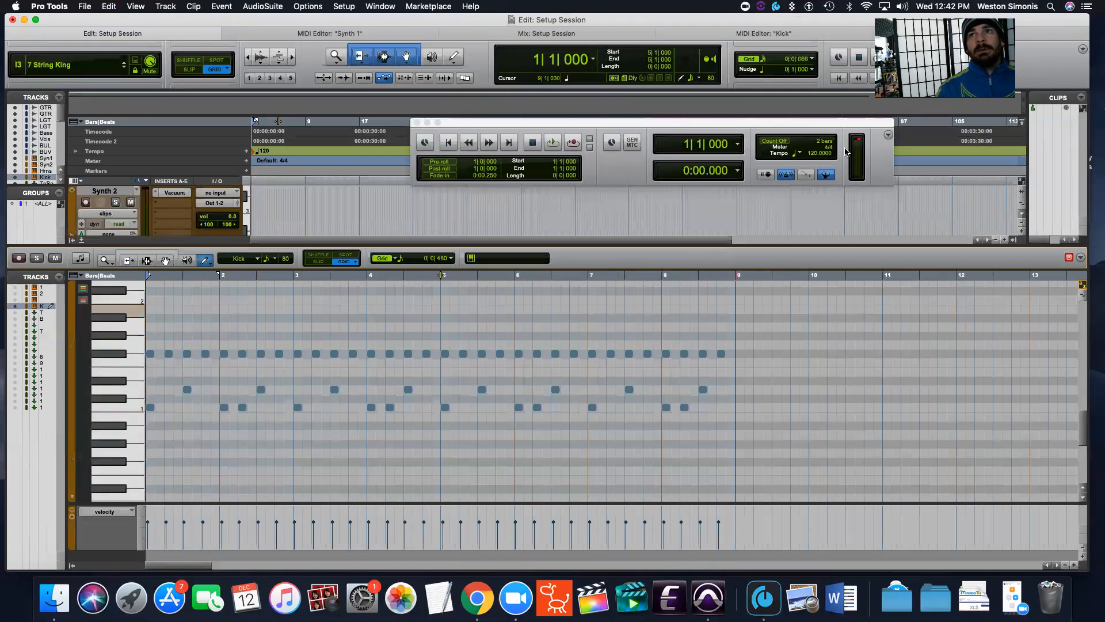
Set the session tempo to 160 BPM, and switch the conductor tempo map off and back on.
{"action": "left_click", "coordinate": [813, 153]}
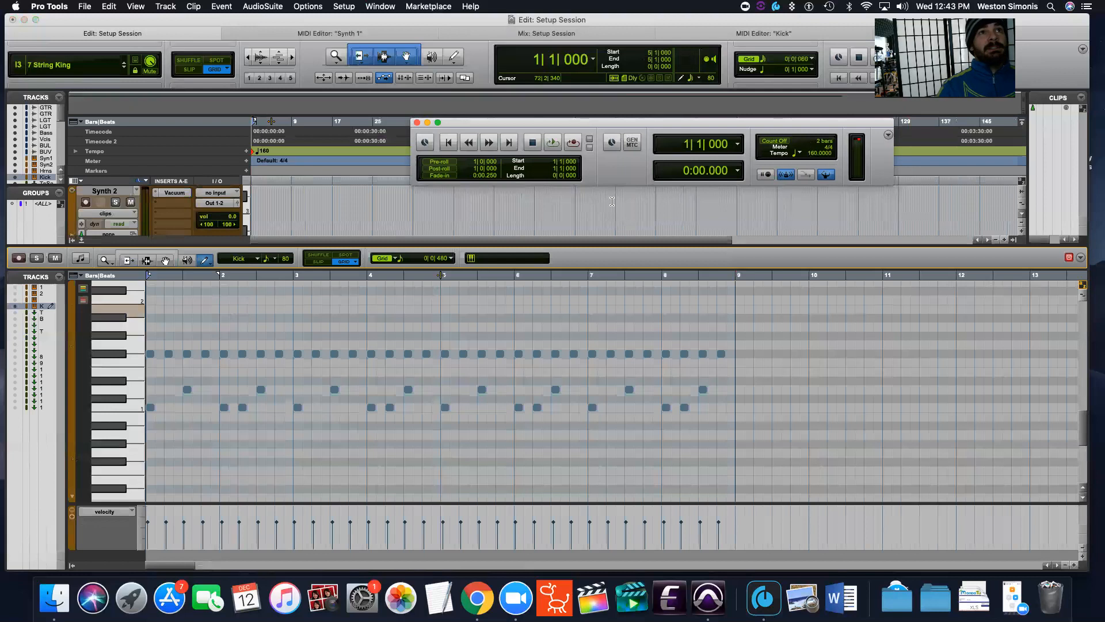
{"action": "left_click", "coordinate": [826, 175]}
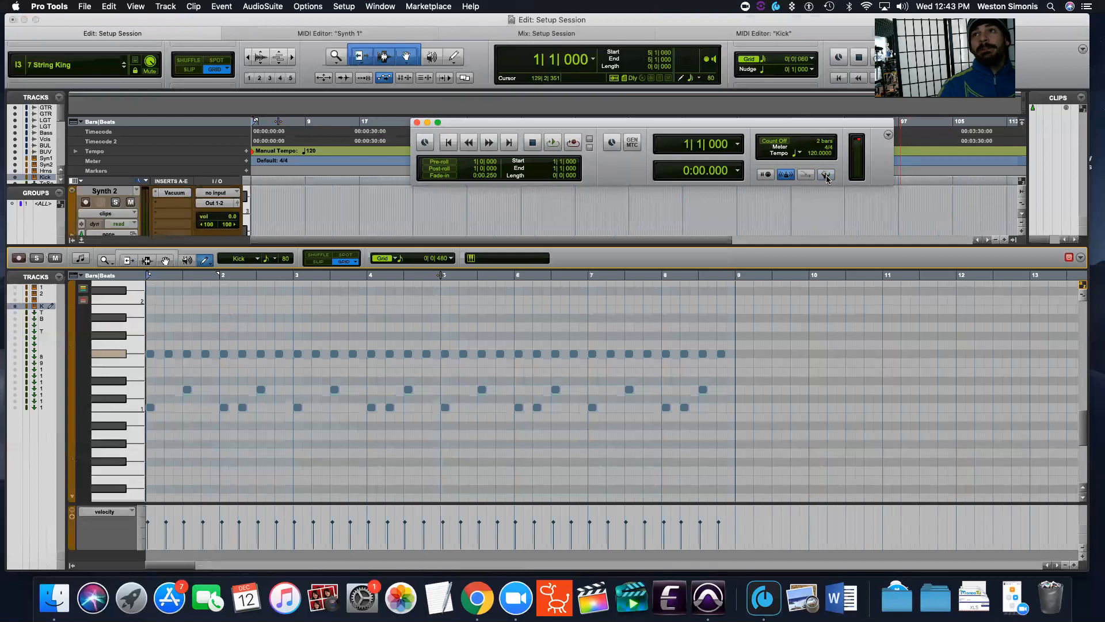
{"action": "left_click", "coordinate": [827, 176]}
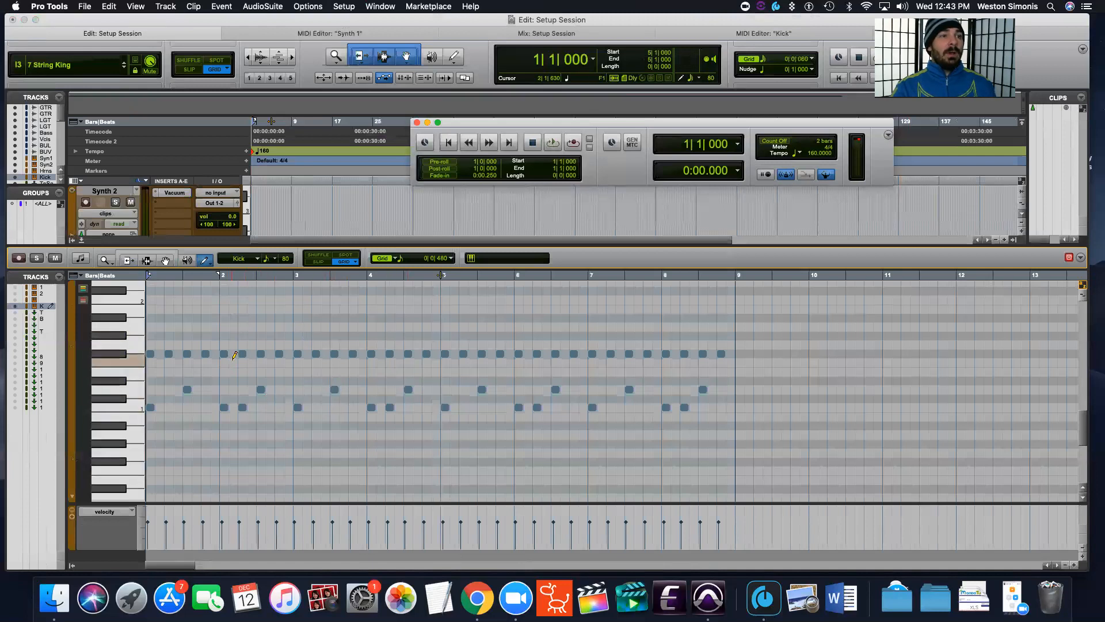
Listen to the eight-bar pattern and add an extra C1 kick note at 4|2|480 in bar 4.
{"action": "key", "text": "space"}
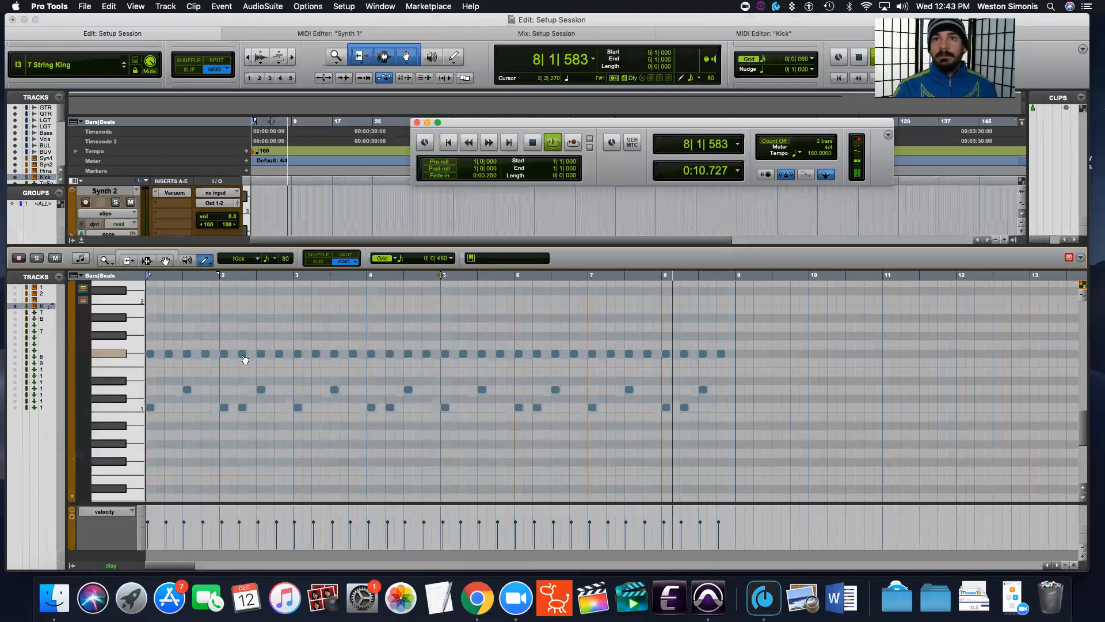
{"action": "key", "text": "space"}
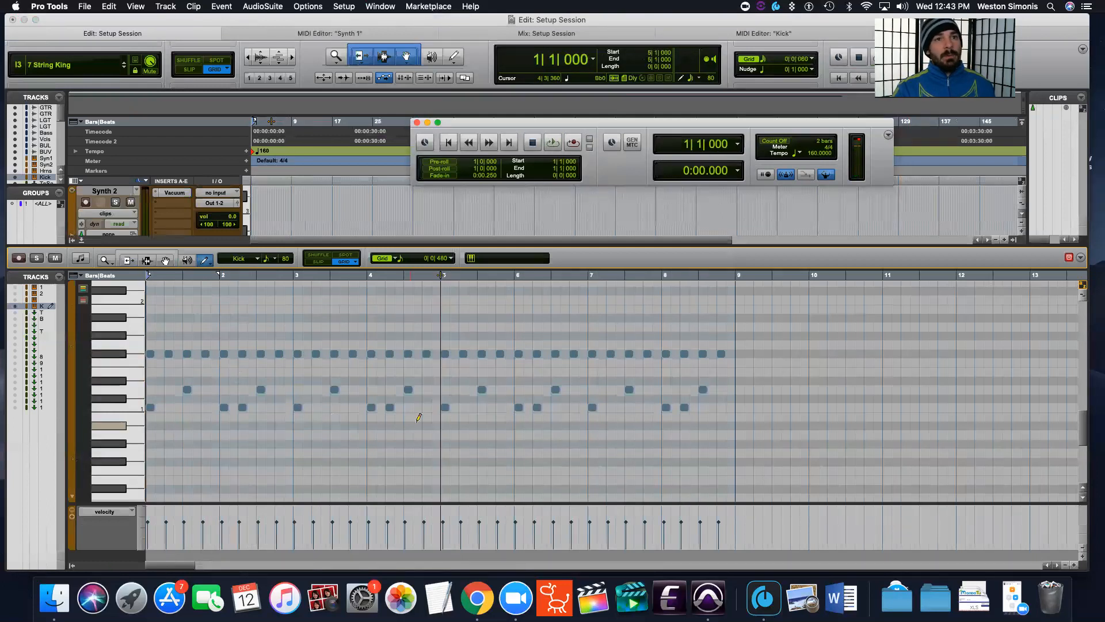
{"action": "left_click", "coordinate": [399, 407]}
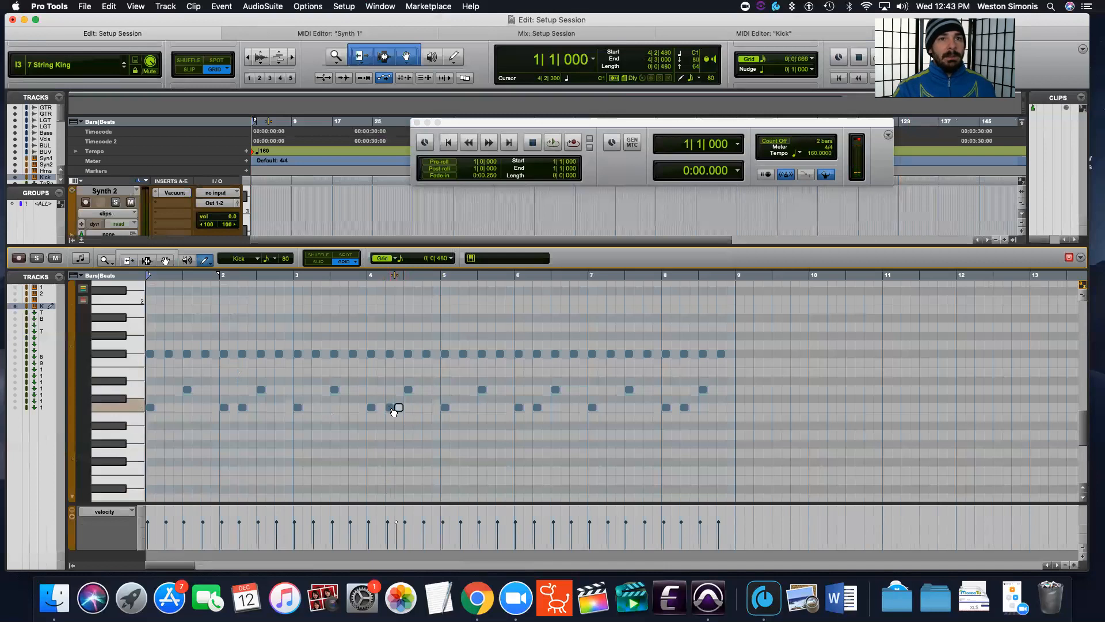
{"action": "key", "text": "space"}
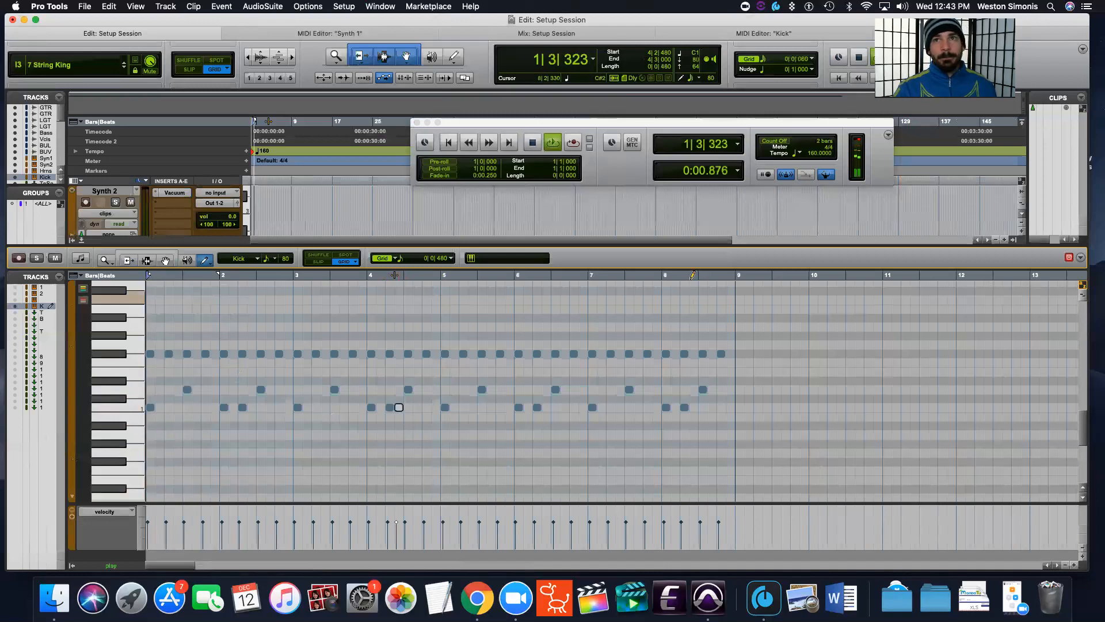
Select the timeline range from 1|1|000 to 9|1|000, play it as a loop, and check the playback mode options, keeping Loop enabled.
{"action": "left_click_drag", "start_coordinate": [733, 275], "coordinate": [166, 277]}
{"action": "key", "text": "space"}
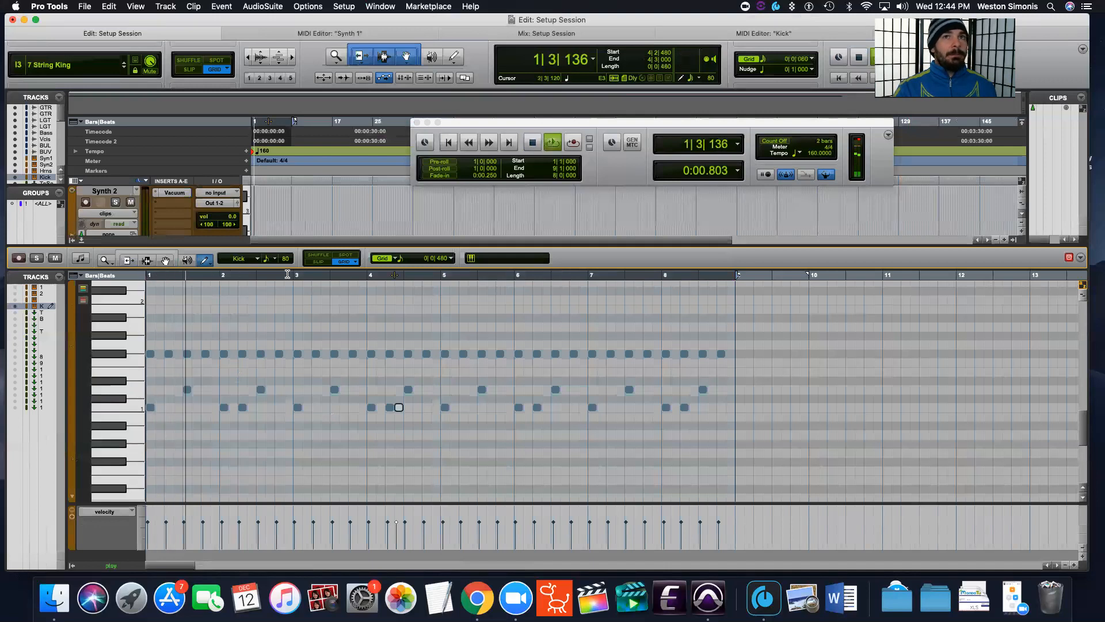
{"action": "right_click", "coordinate": [553, 143]}
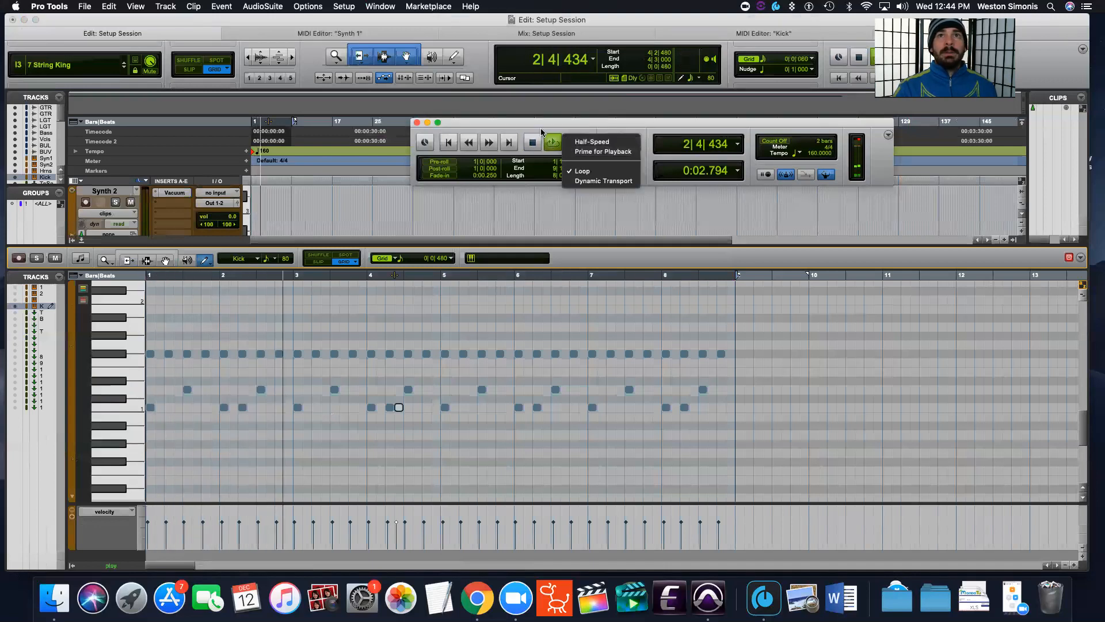
{"action": "key", "text": "Escape"}
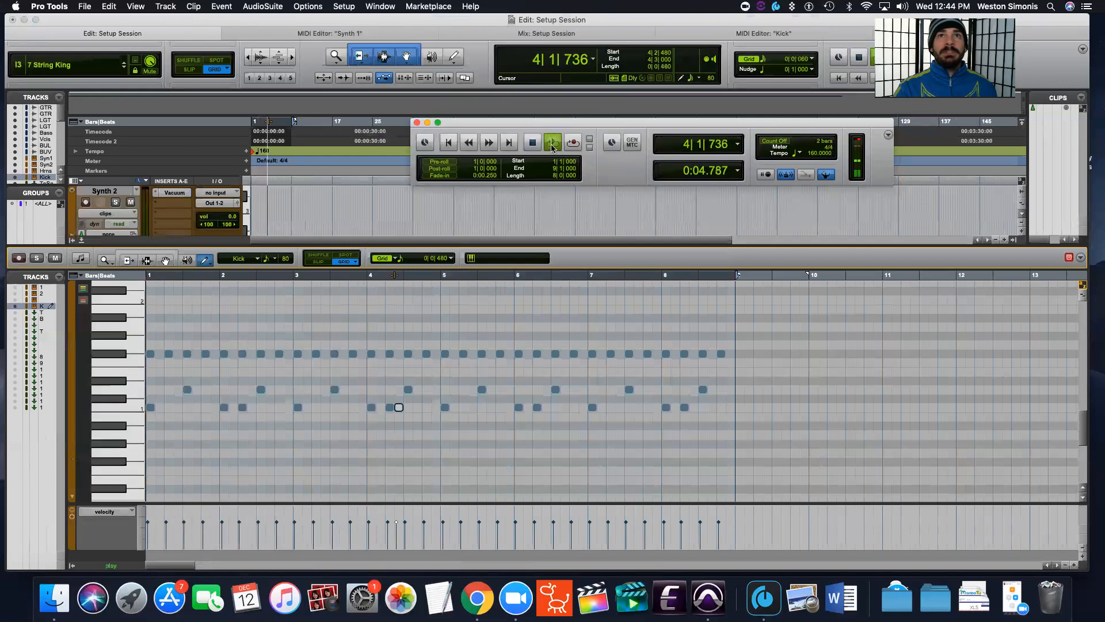
{"action": "right_click", "coordinate": [552, 144]}
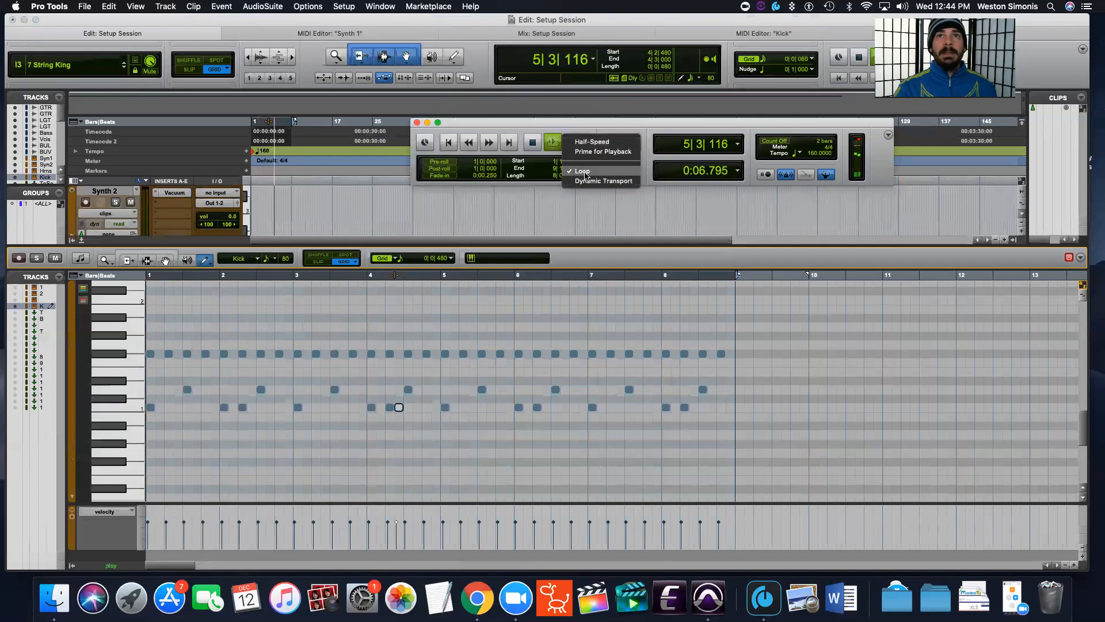
{"action": "left_click", "coordinate": [661, 122]}
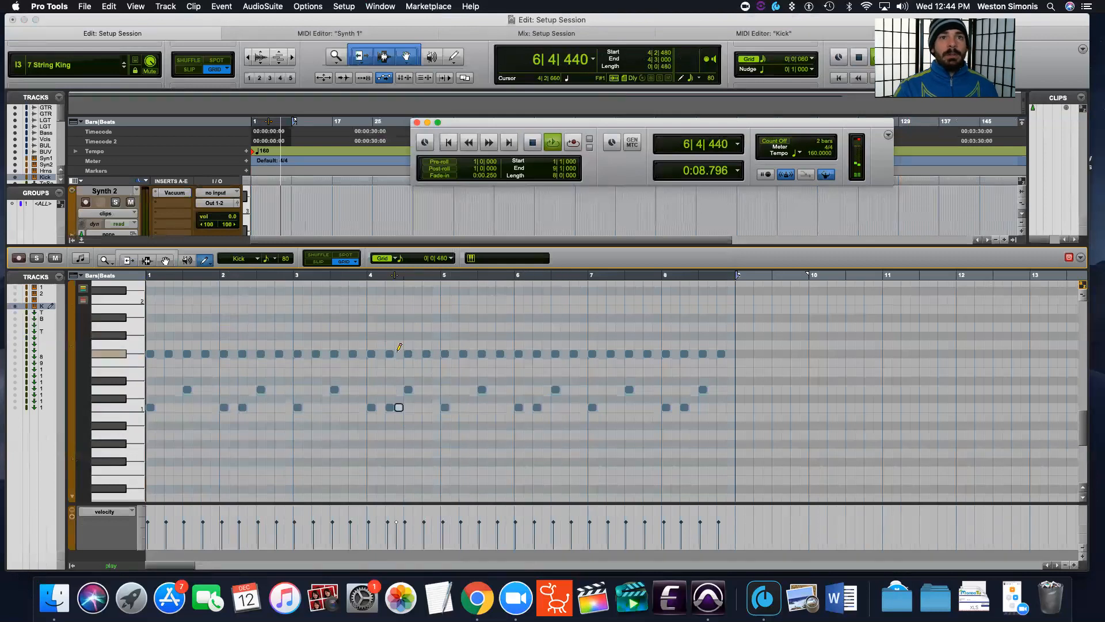
Move the F#1 note on beat 4 of bar 4 up to C#2.
{"action": "left_click", "coordinate": [427, 354]}
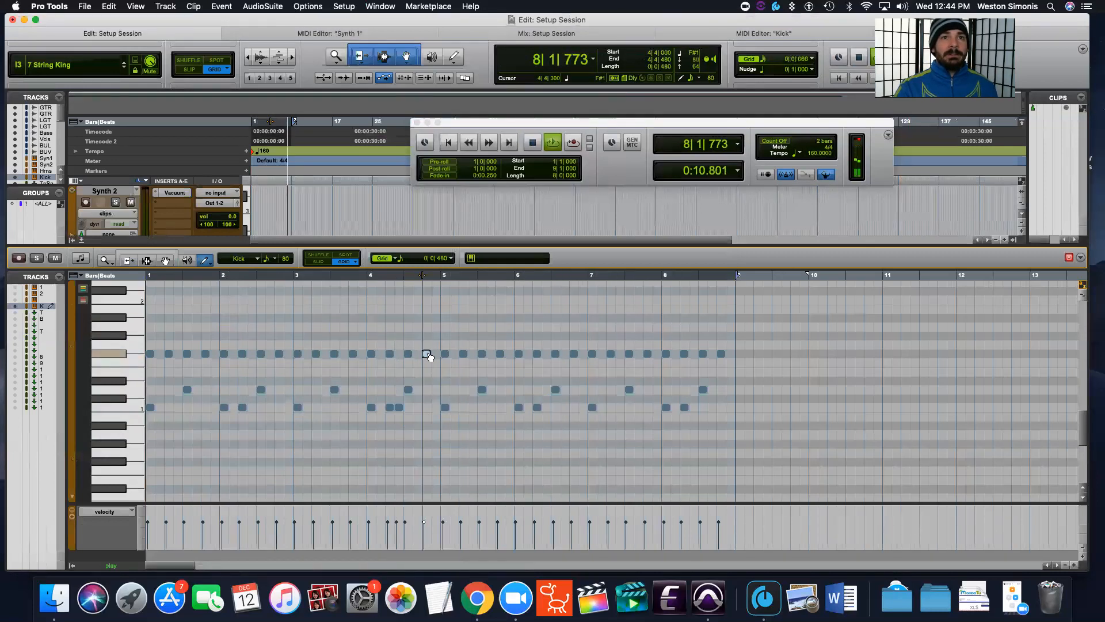
{"action": "left_click_drag", "start_coordinate": [427, 354], "coordinate": [431, 295]}
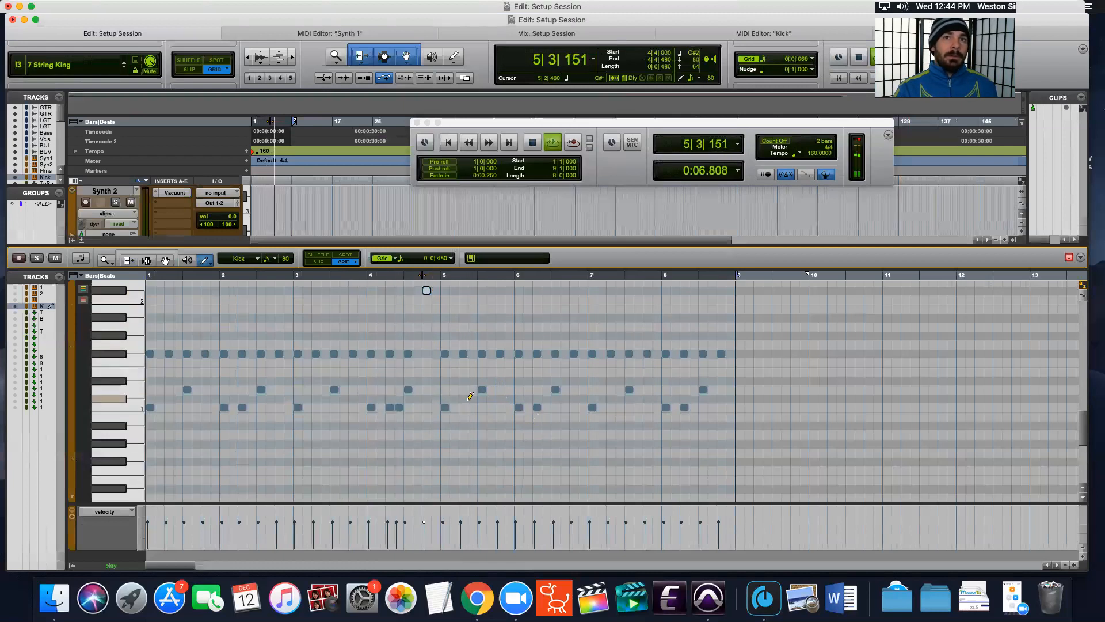
Build a four-note D1 snare roll on beats 3 and 4 of bar 6 and remove the F#1 notes above it.
{"action": "left_click_drag", "start_coordinate": [565, 389], "coordinate": [574, 389]}
{"action": "left_click", "coordinate": [583, 389]}
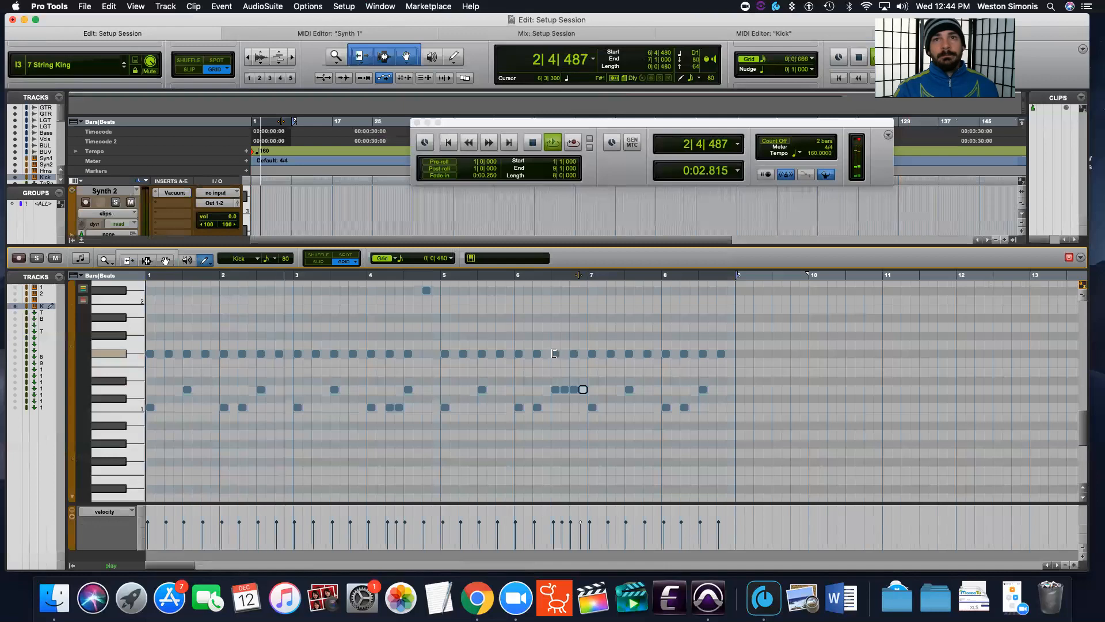
{"action": "double_click", "coordinate": [555, 354]}
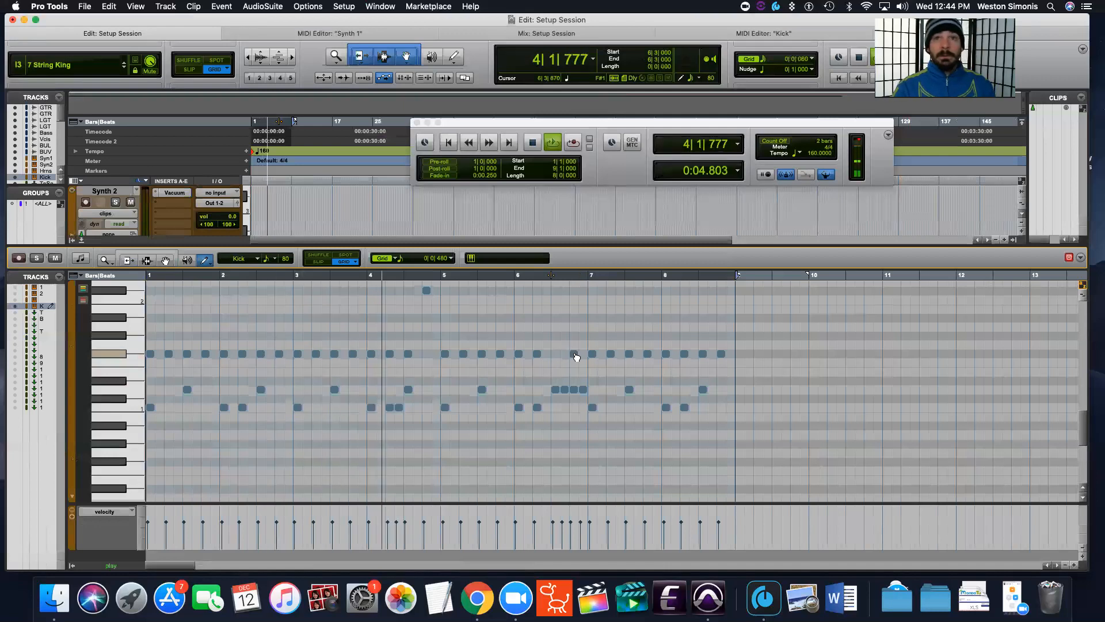
{"action": "double_click", "coordinate": [574, 354]}
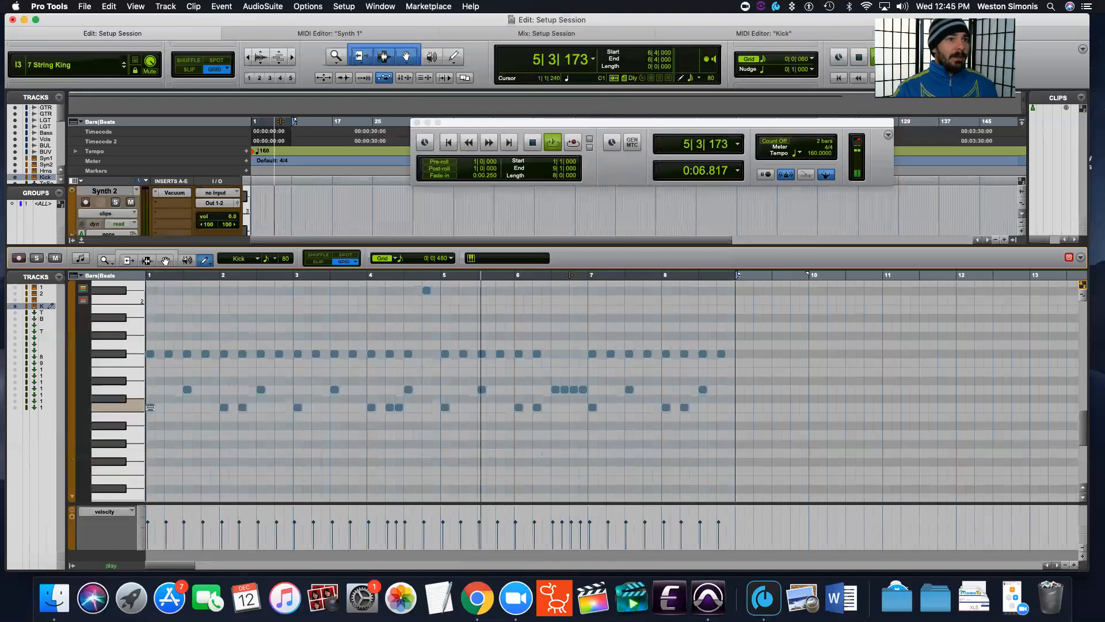
Raise the velocities of the C1 kick notes by varying amounts across bars 1 to 8.
{"action": "left_click", "coordinate": [150, 407]}
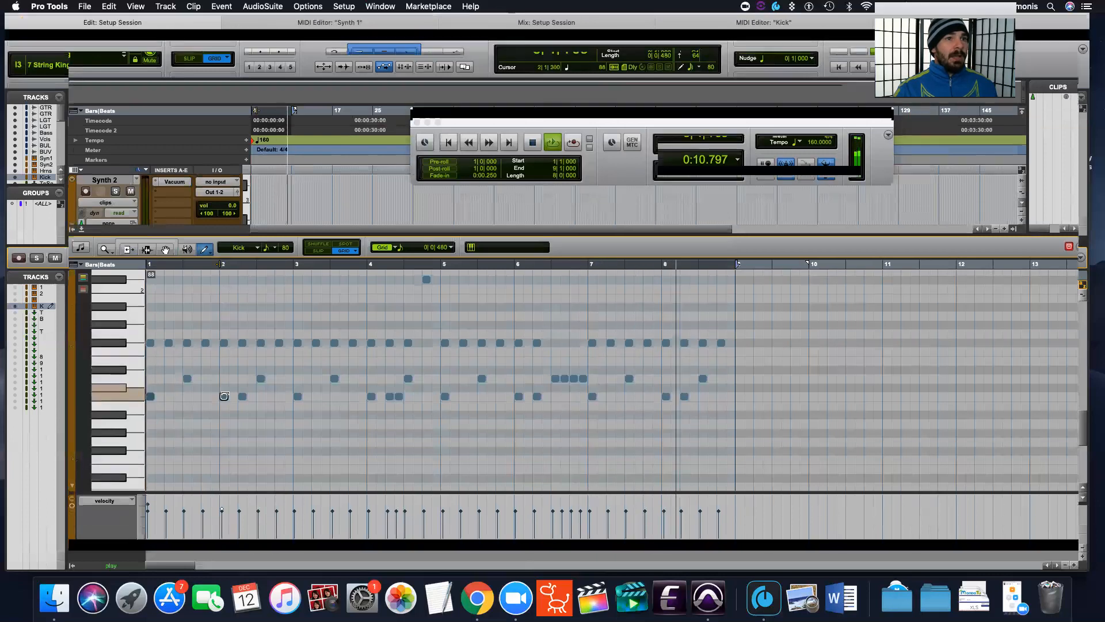
{"action": "left_click", "coordinate": [223, 408]}
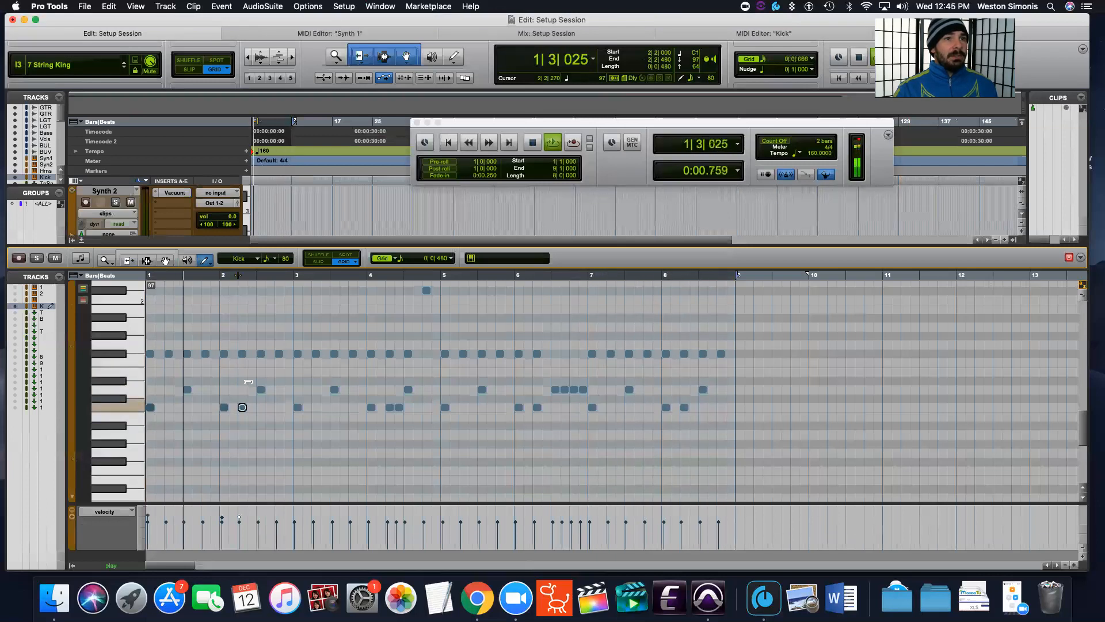
{"action": "left_click", "coordinate": [298, 408]}
{"action": "left_click", "coordinate": [372, 408]}
{"action": "left_click", "coordinate": [399, 408]}
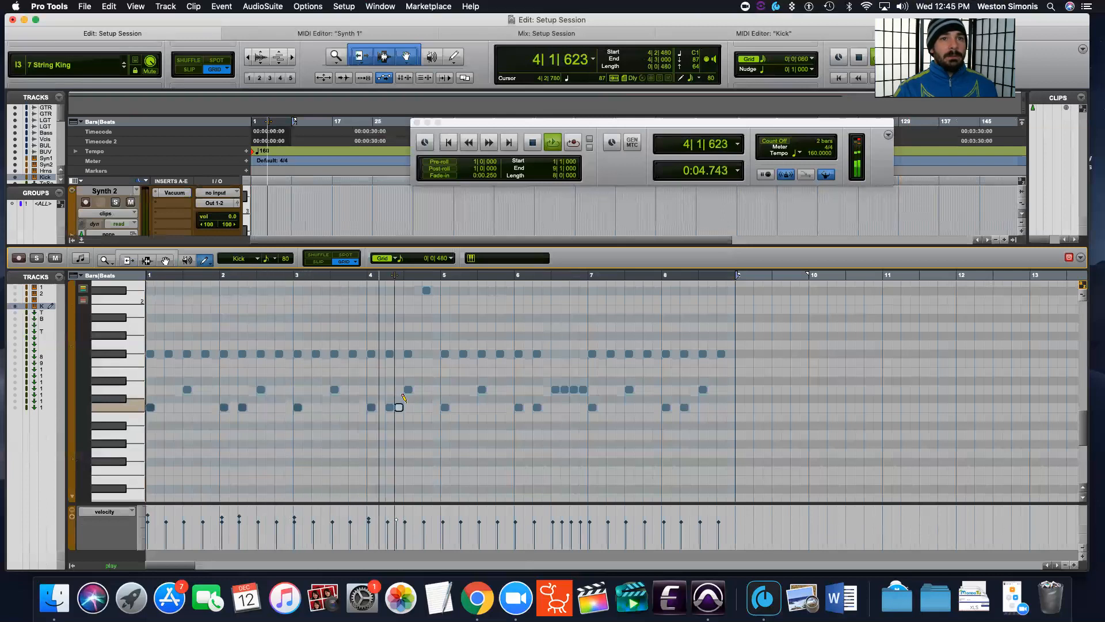
{"action": "left_click", "coordinate": [445, 408]}
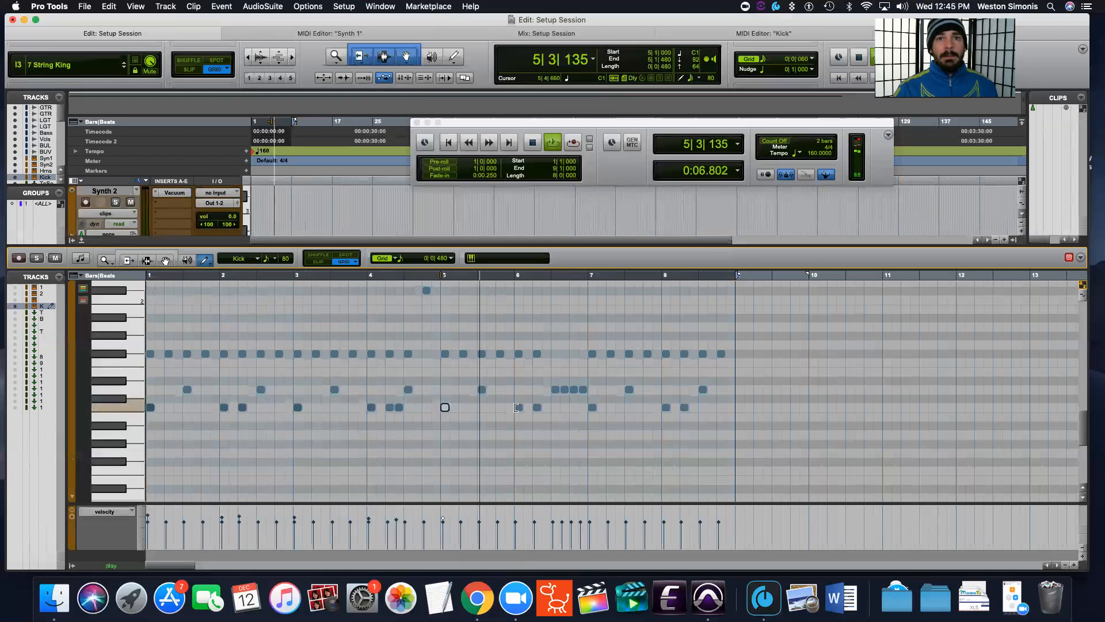
{"action": "left_click", "coordinate": [518, 407]}
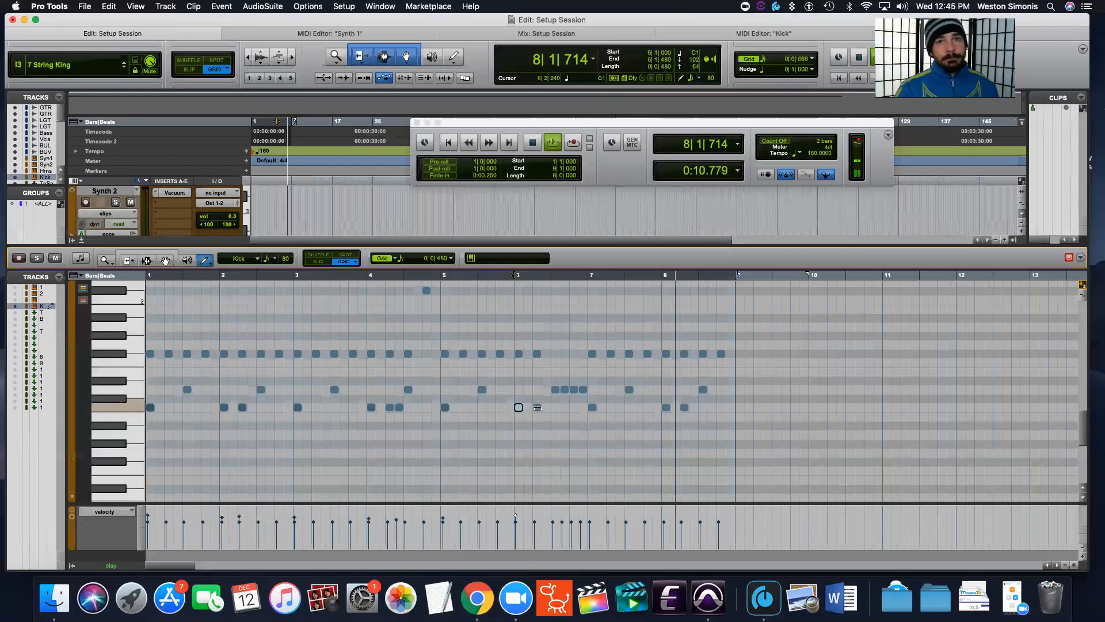
{"action": "left_click", "coordinate": [593, 407]}
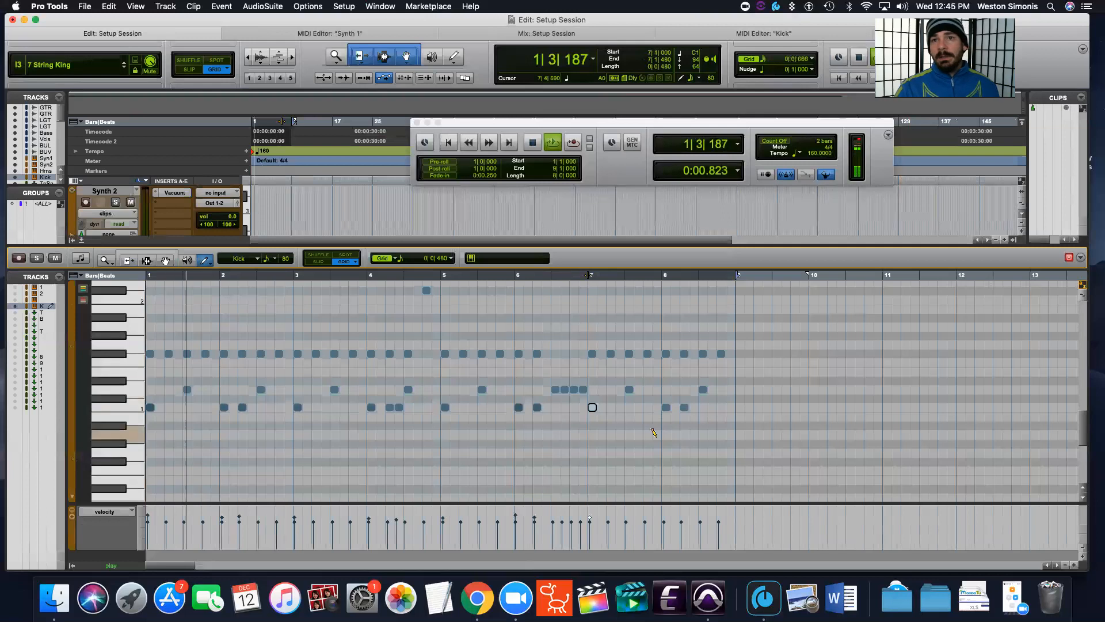
{"action": "left_click", "coordinate": [666, 407]}
{"action": "left_click", "coordinate": [685, 407]}
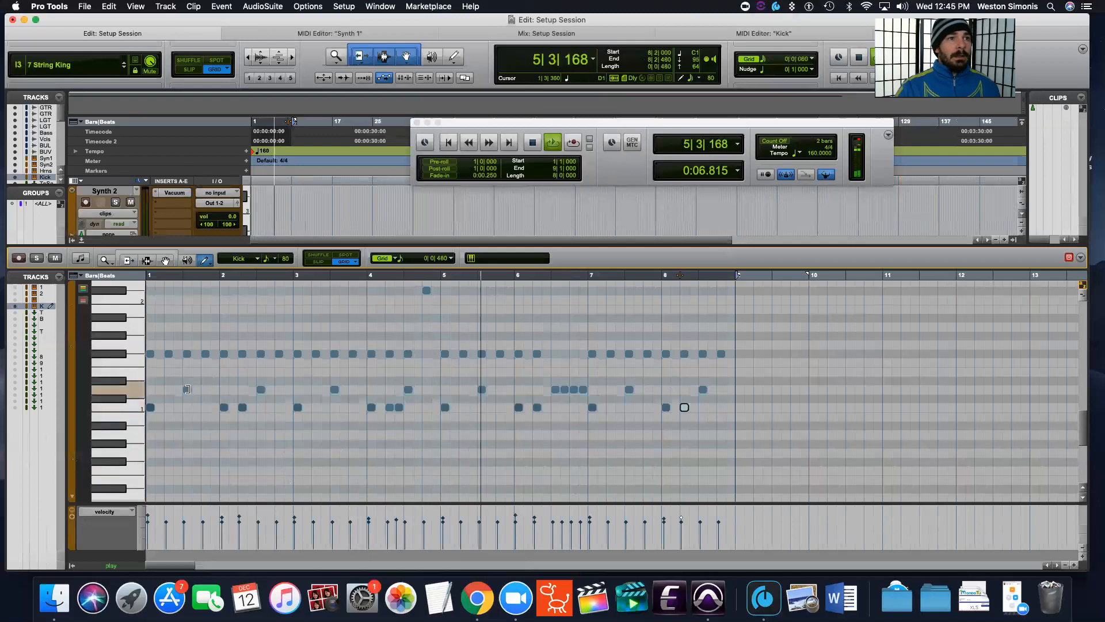
Raise the velocities of the D1 snare notes by varying amounts across bars 1 to 8, including notes of the bar 6 roll.
{"action": "left_click_drag", "start_coordinate": [187, 389], "coordinate": [188, 370]}
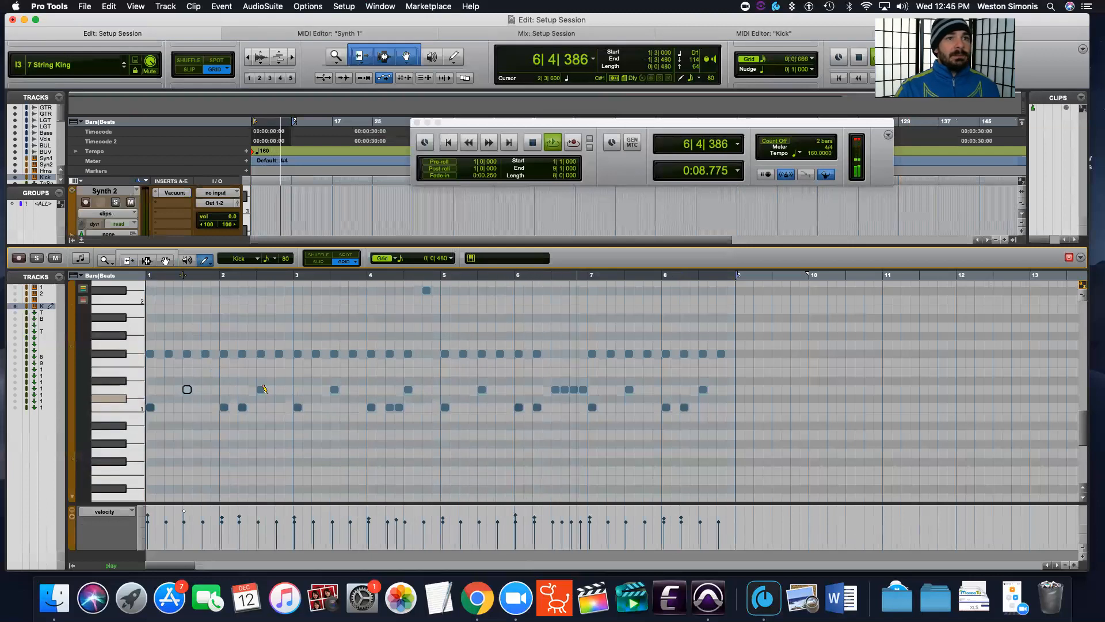
{"action": "left_click_drag", "start_coordinate": [261, 389], "coordinate": [261, 373]}
{"action": "left_click_drag", "start_coordinate": [335, 390], "coordinate": [337, 372]}
{"action": "left_click_drag", "start_coordinate": [409, 390], "coordinate": [410, 374]}
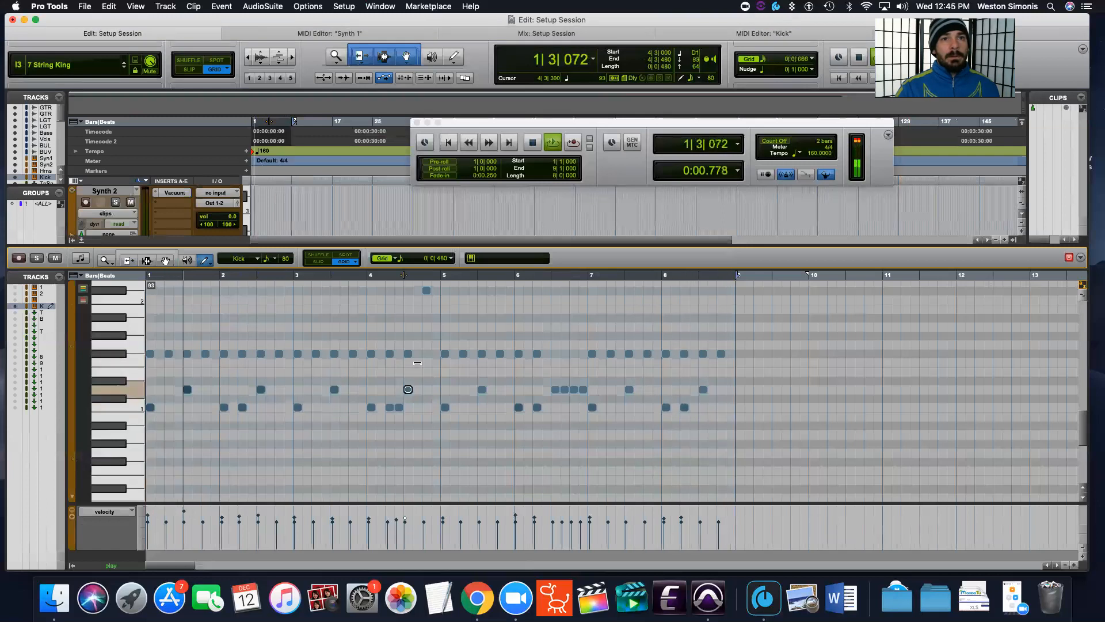
{"action": "left_click", "coordinate": [482, 389]}
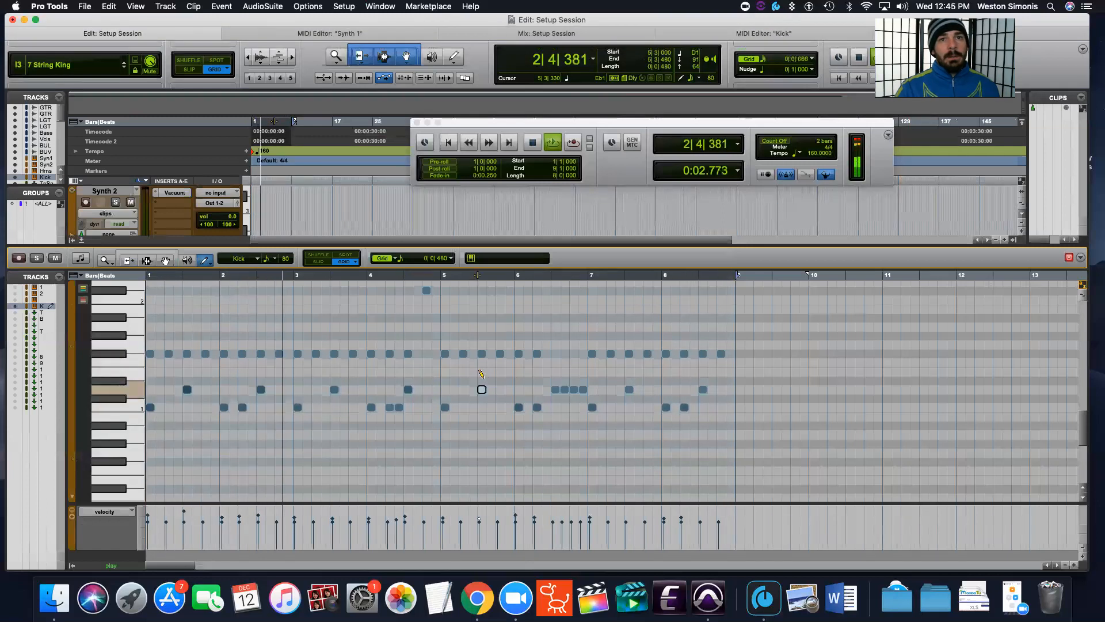
{"action": "left_click", "coordinate": [575, 390]}
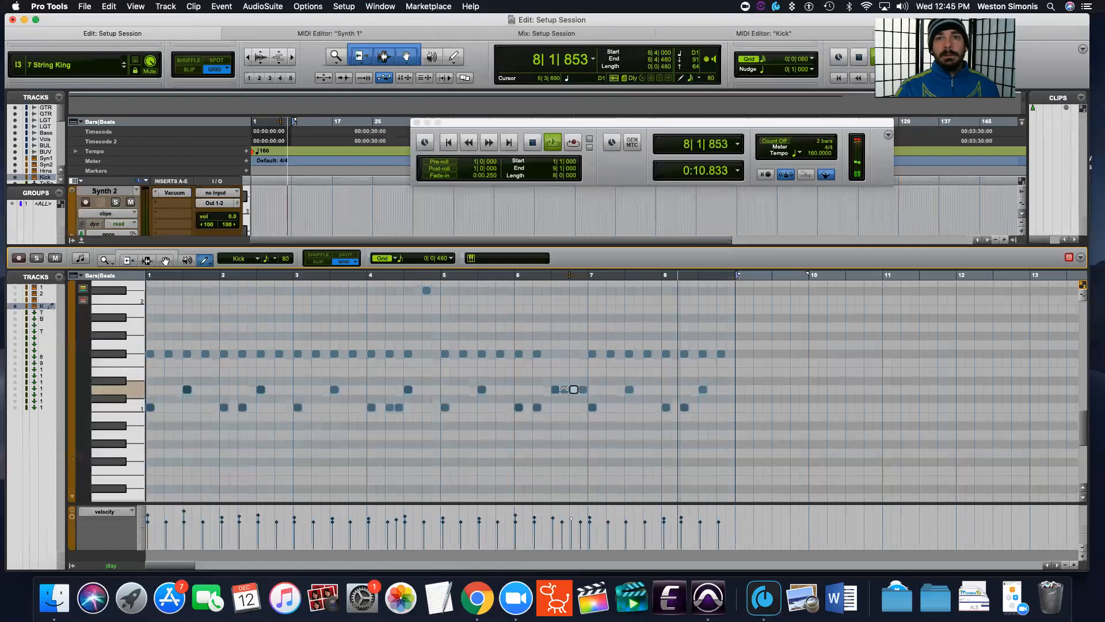
{"action": "left_click_drag", "start_coordinate": [583, 390], "coordinate": [584, 386]}
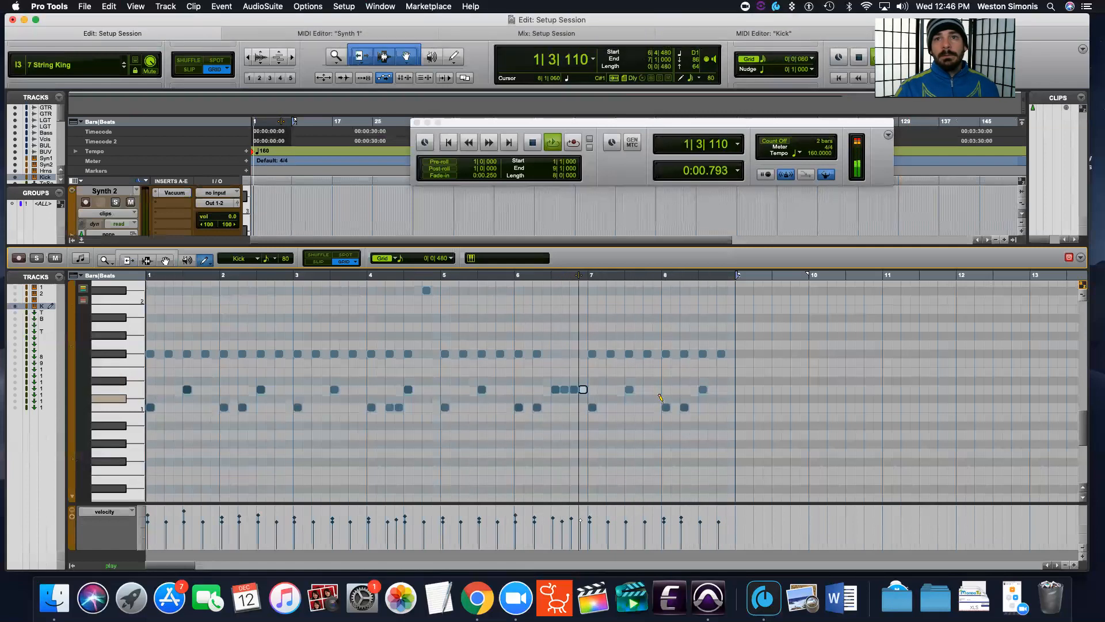
{"action": "left_click", "coordinate": [629, 389]}
{"action": "left_click", "coordinate": [702, 389]}
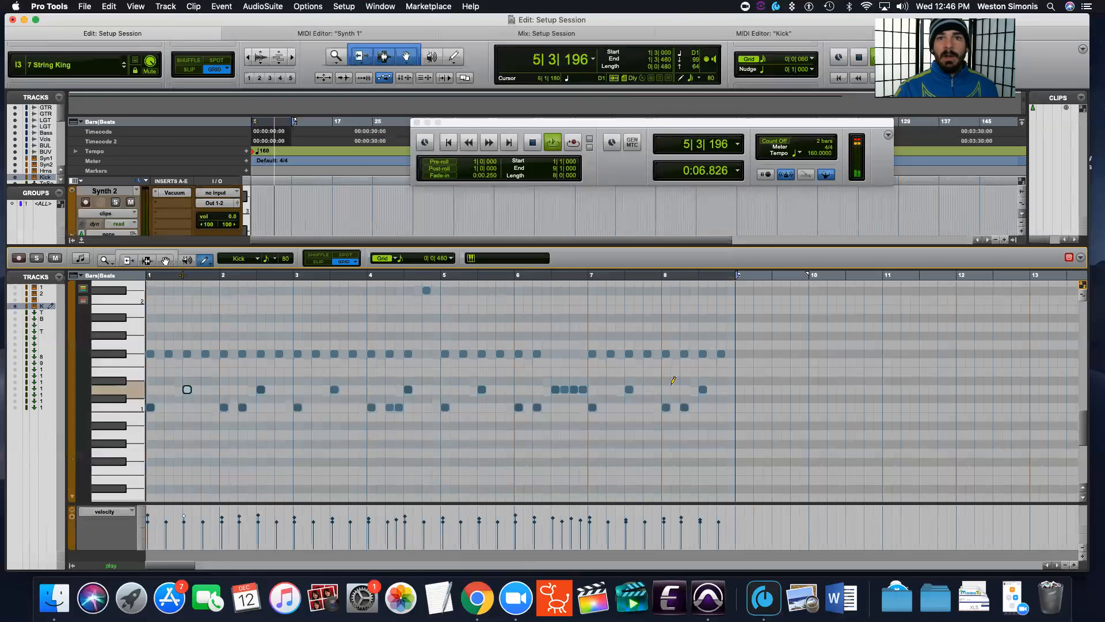
Layer four E1 notes with varied velocities over the bar 6 snare roll and lower the velocities of its second and fourth D1 notes.
{"action": "left_click", "coordinate": [556, 371]}
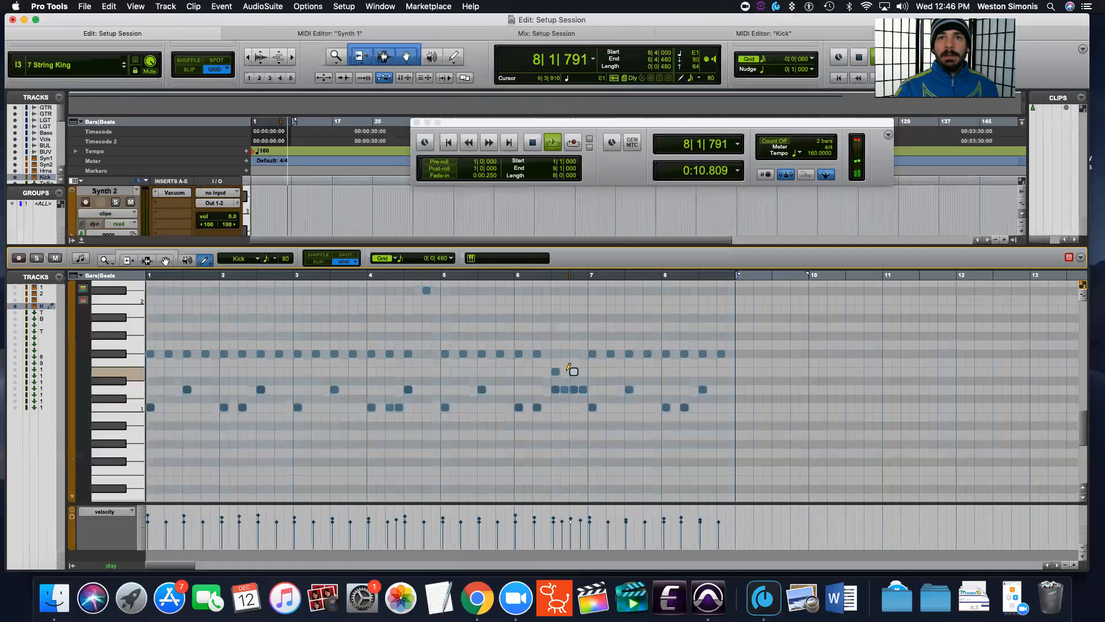
{"action": "left_click", "coordinate": [555, 372]}
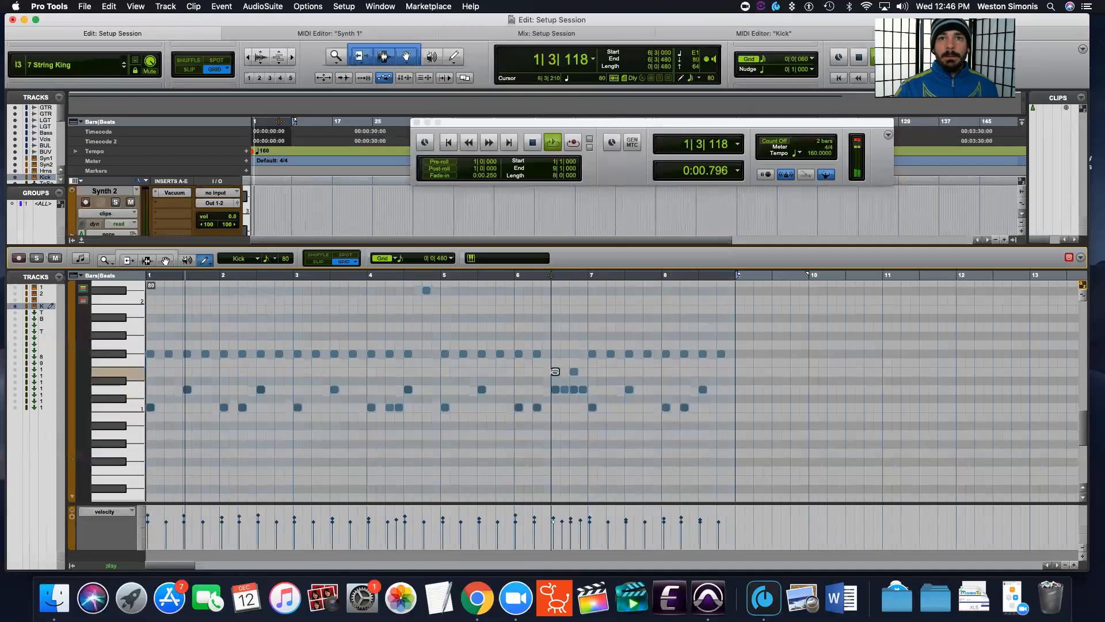
{"action": "left_click", "coordinate": [573, 371]}
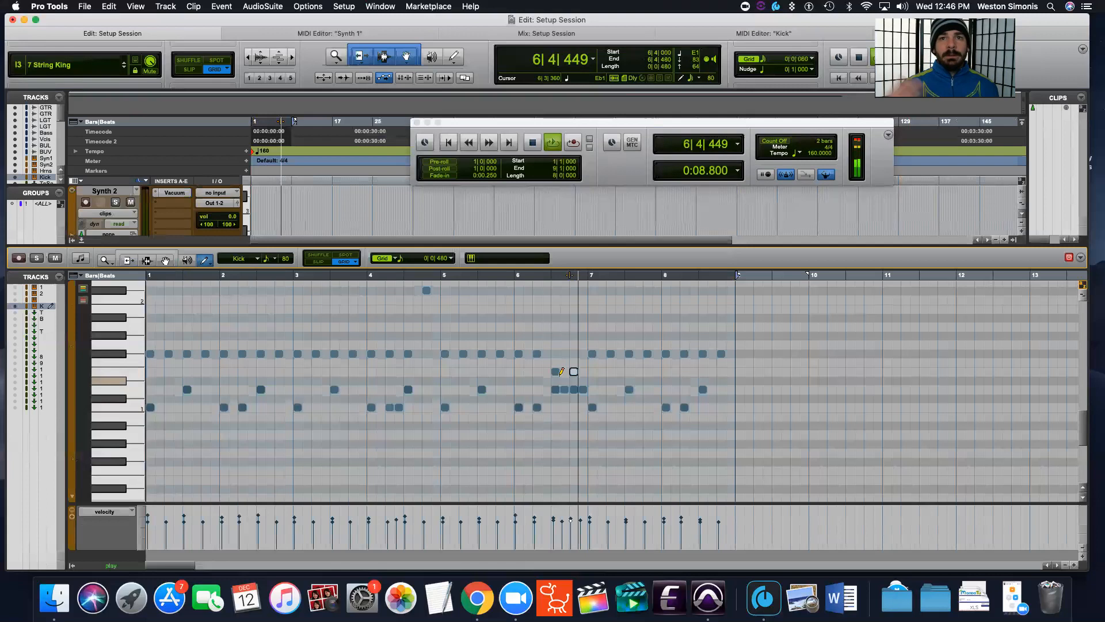
{"action": "left_click", "coordinate": [565, 371]}
{"action": "left_click", "coordinate": [574, 371]}
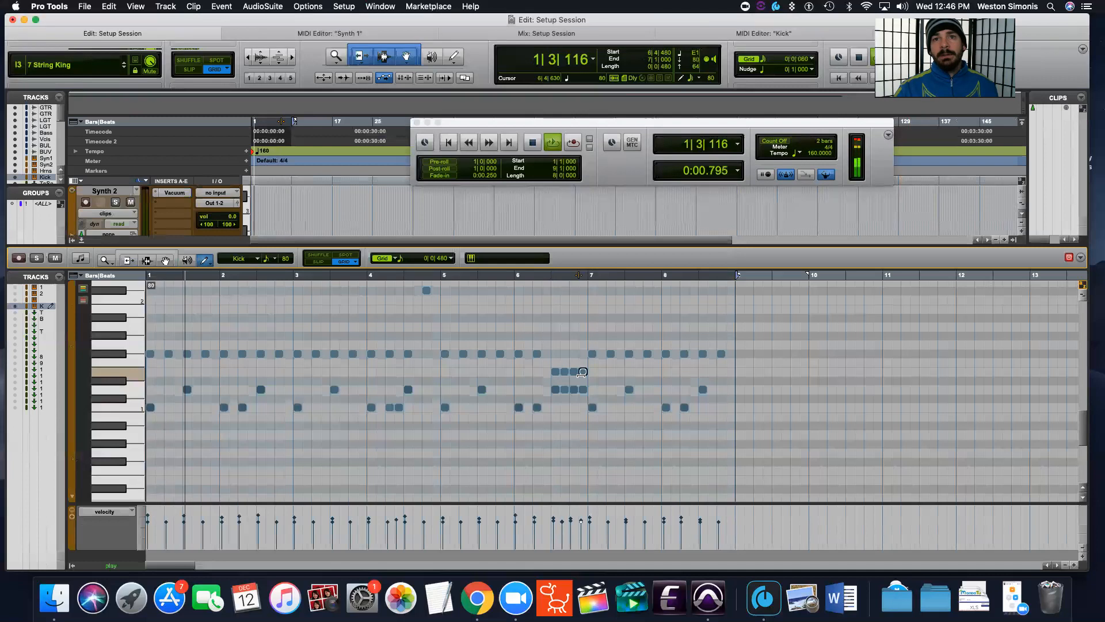
{"action": "left_click", "coordinate": [582, 521]}
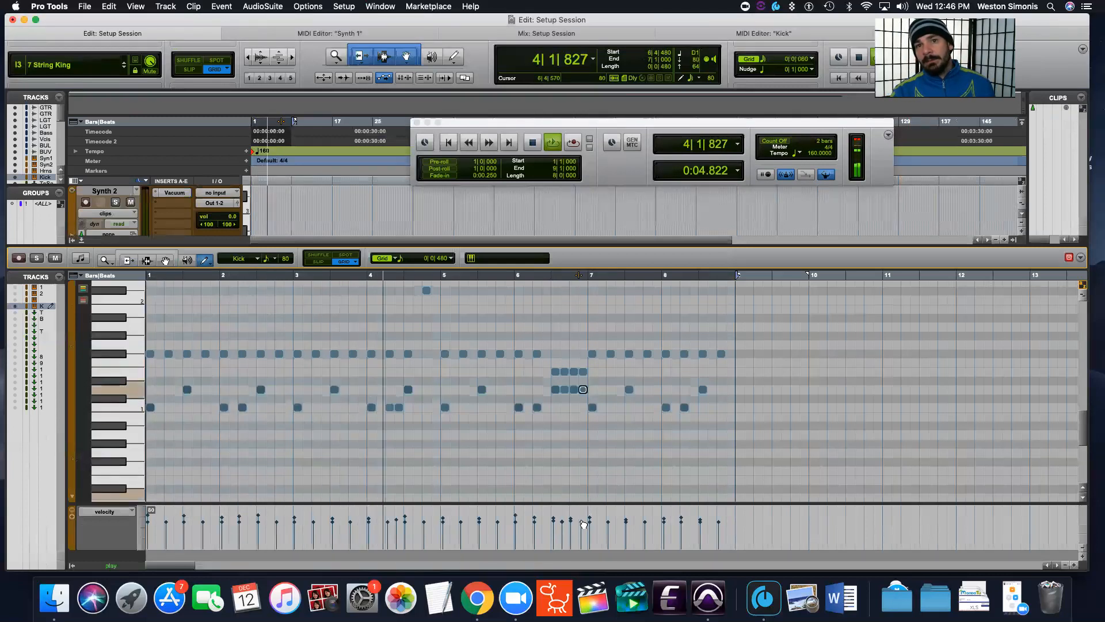
{"action": "left_click", "coordinate": [564, 389]}
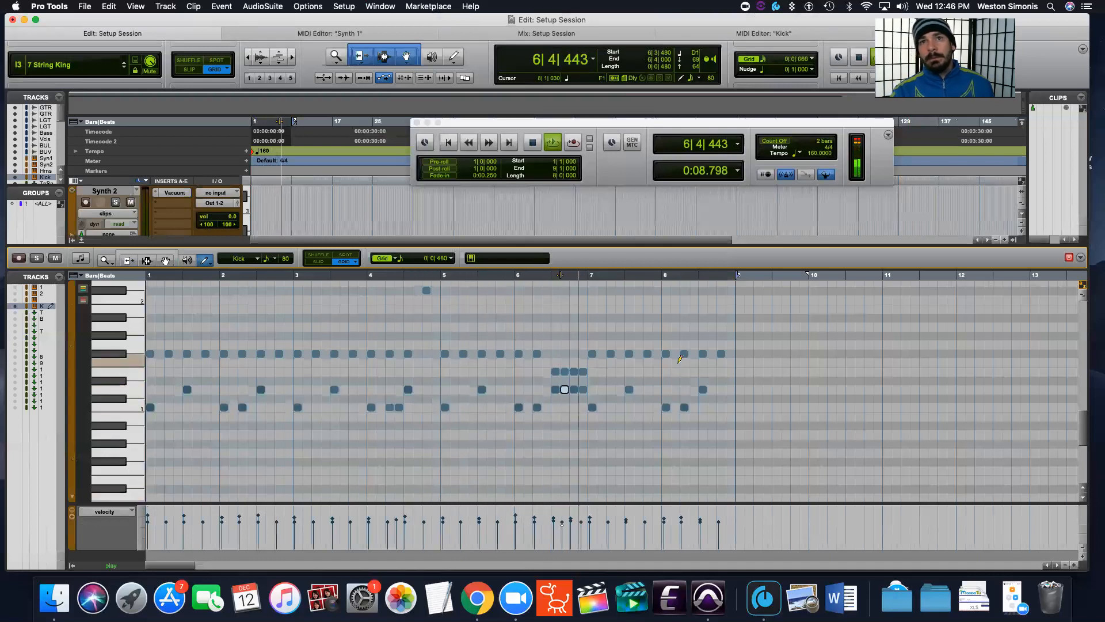
Vary the velocities of selected F#1 hi-hat notes in bars 7 and 8, plus accents in bars 5, 3 and 2.
{"action": "left_click", "coordinate": [593, 355]}
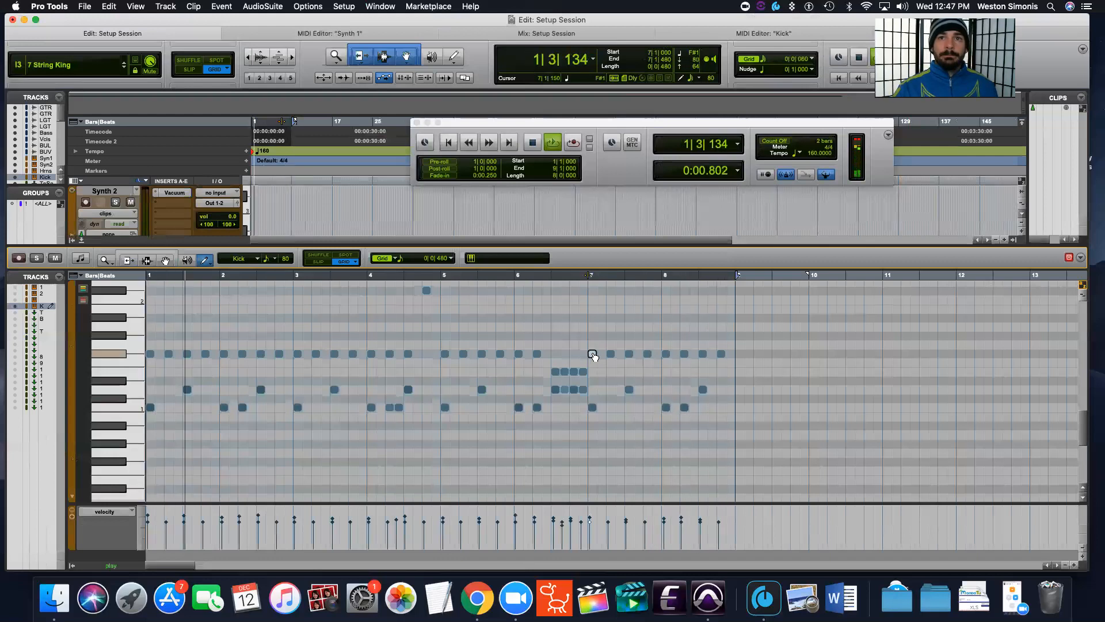
{"action": "left_click", "coordinate": [629, 354]}
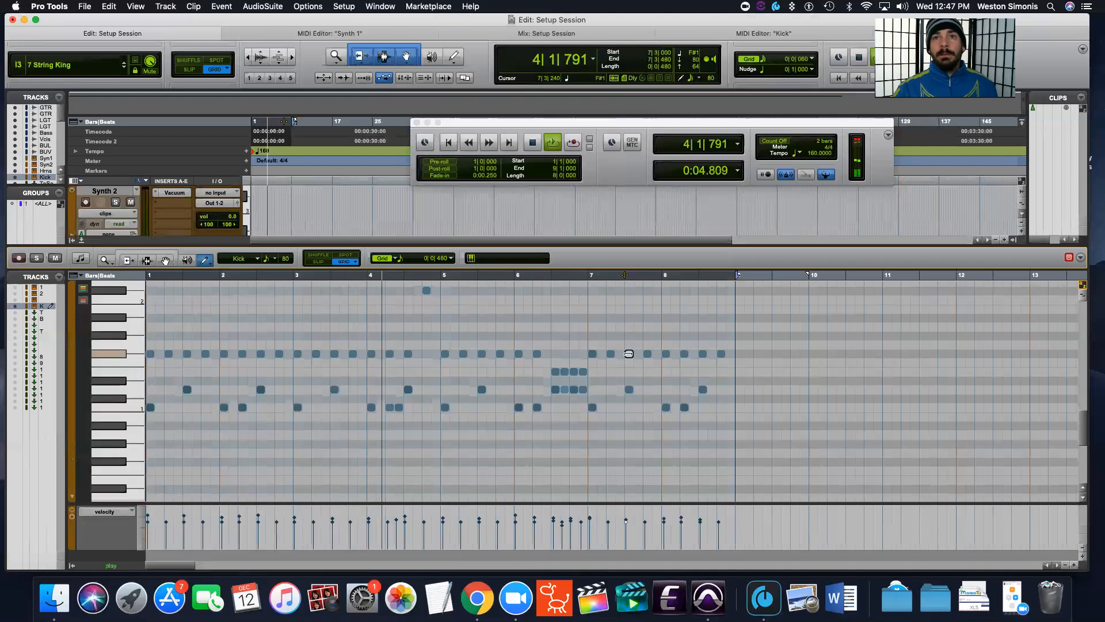
{"action": "left_click", "coordinate": [610, 354]}
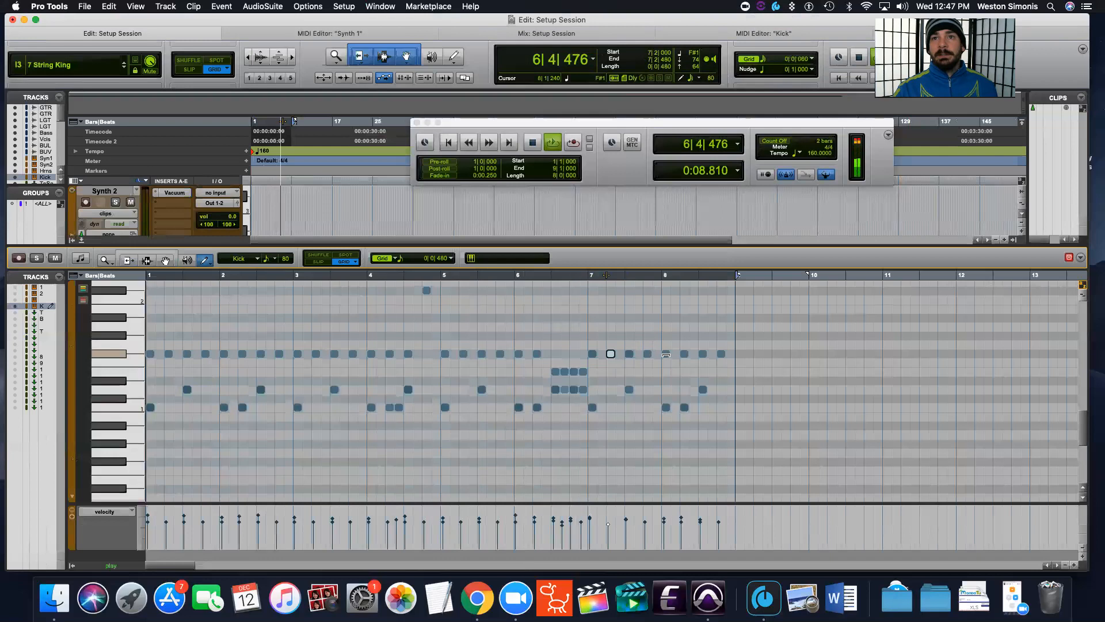
{"action": "left_click", "coordinate": [445, 353]}
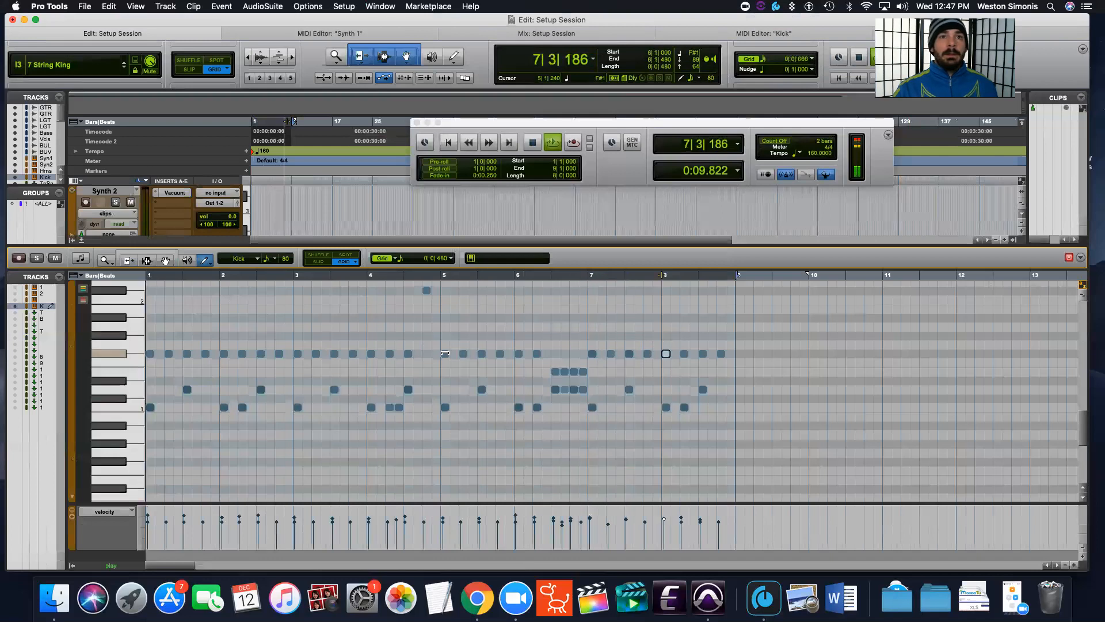
{"action": "left_click", "coordinate": [353, 354]}
{"action": "left_click", "coordinate": [224, 354]}
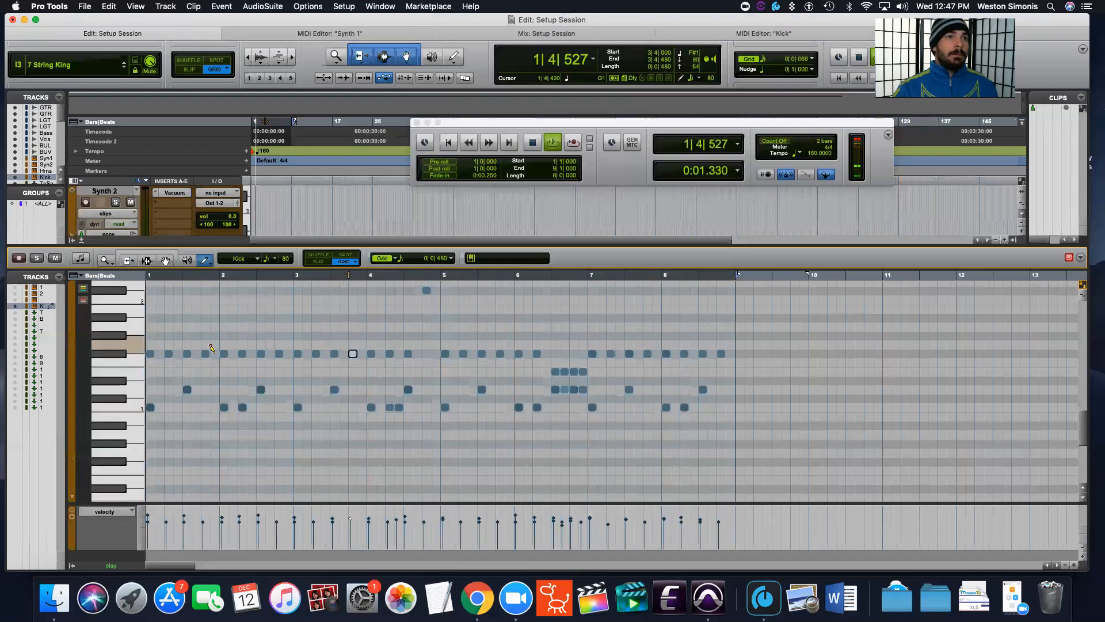
Vary the velocities of selected F#1 hi-hat notes on beats across bars 1 to 4.
{"action": "left_click", "coordinate": [154, 345]}
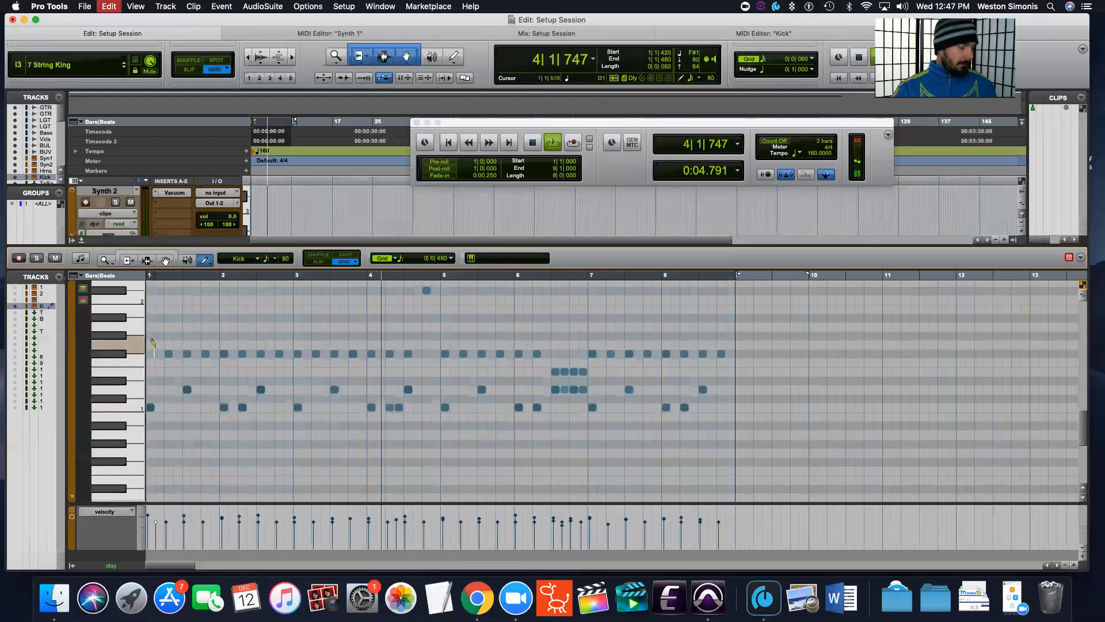
{"action": "left_click", "coordinate": [152, 352]}
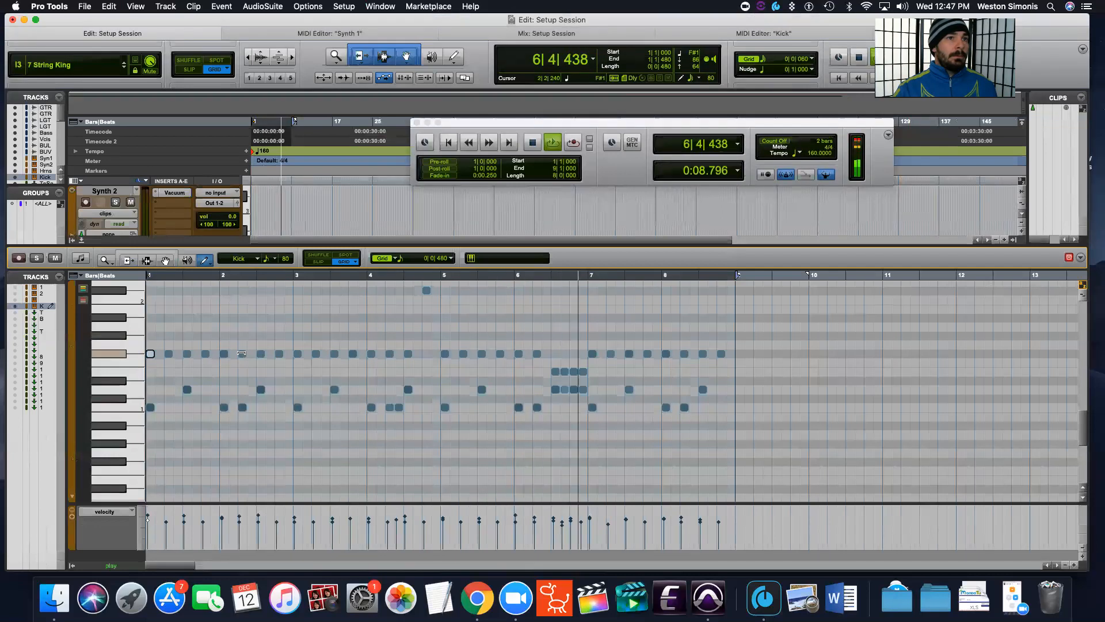
{"action": "left_click", "coordinate": [279, 353]}
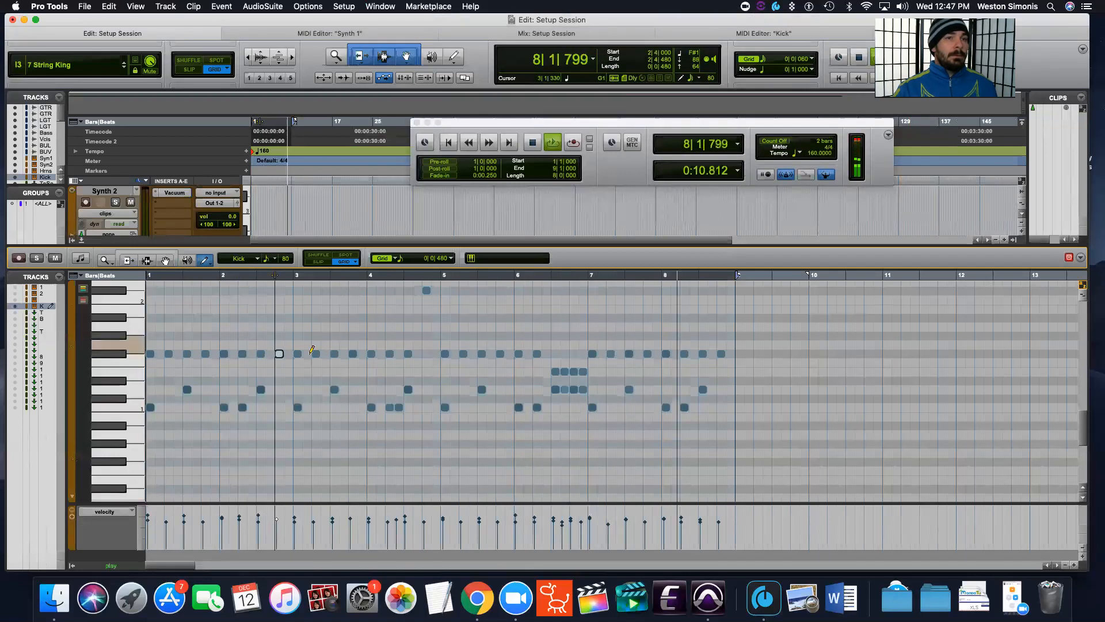
{"action": "left_click", "coordinate": [298, 353]}
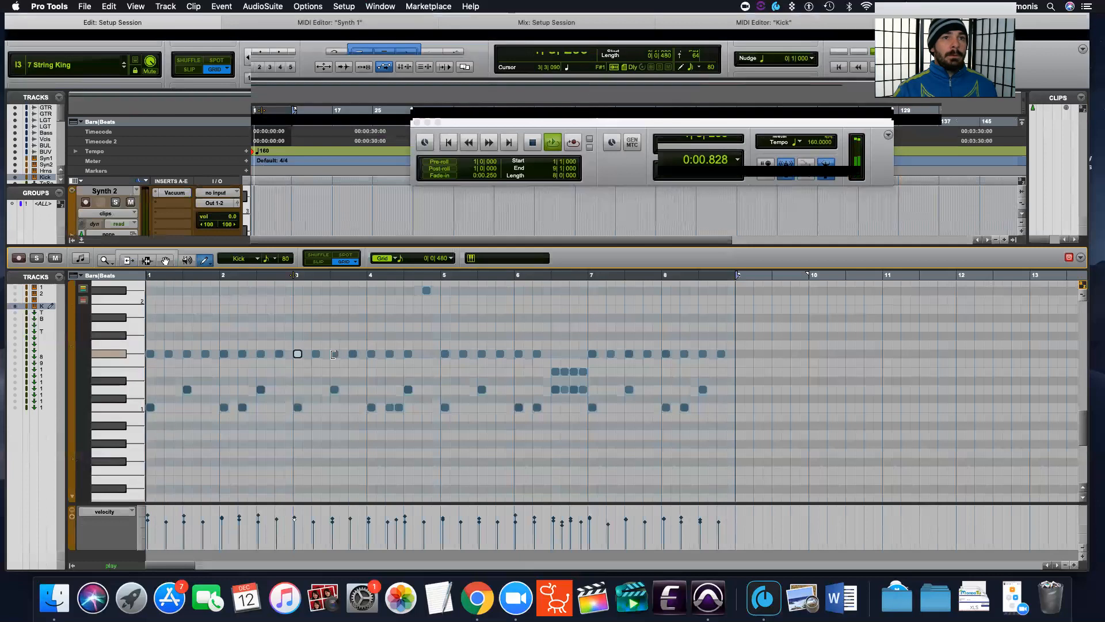
{"action": "left_click", "coordinate": [335, 354]}
{"action": "left_click", "coordinate": [372, 353]}
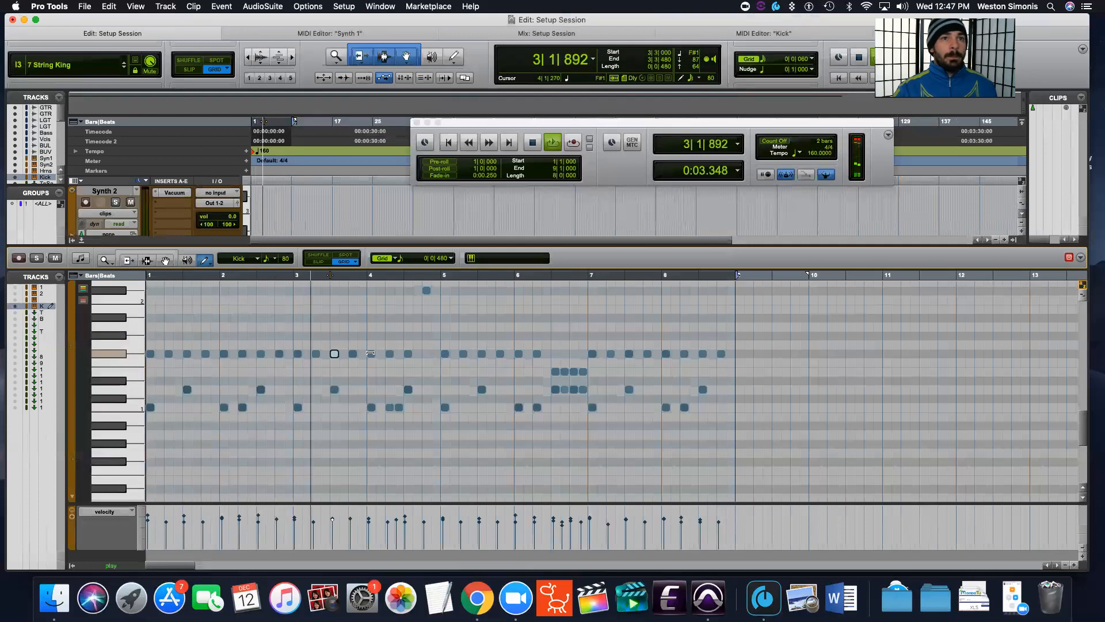
{"action": "left_click", "coordinate": [408, 353]}
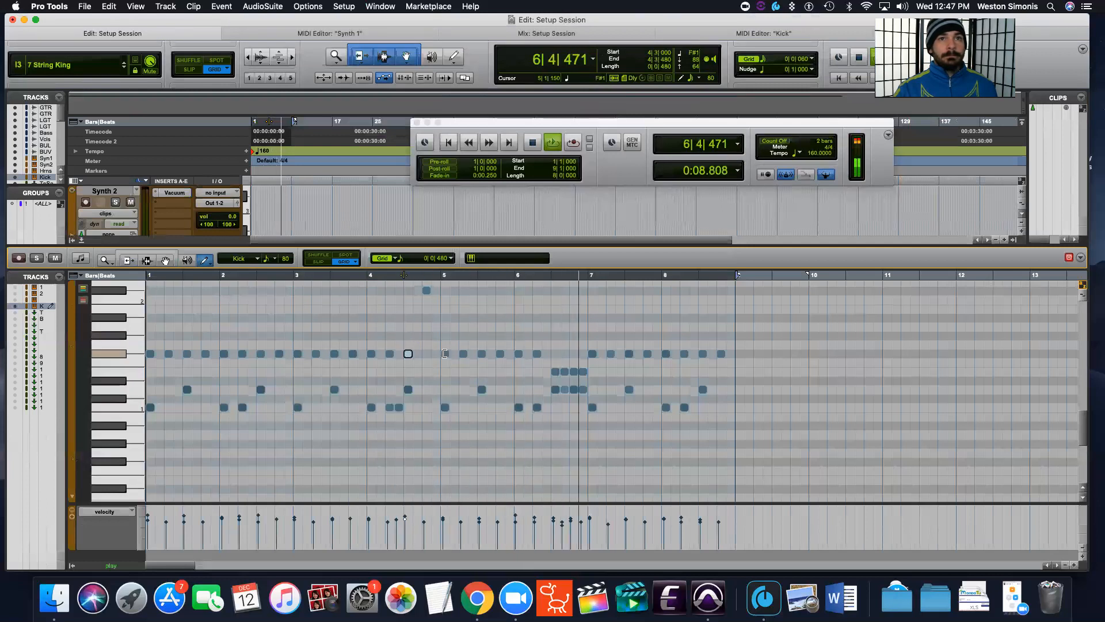
Adjust the velocities of the F#1 downbeats in bars 5, 6 and 8 and the bar 8 D1 and C1 notes, and stop playback.
{"action": "left_click", "coordinate": [445, 354]}
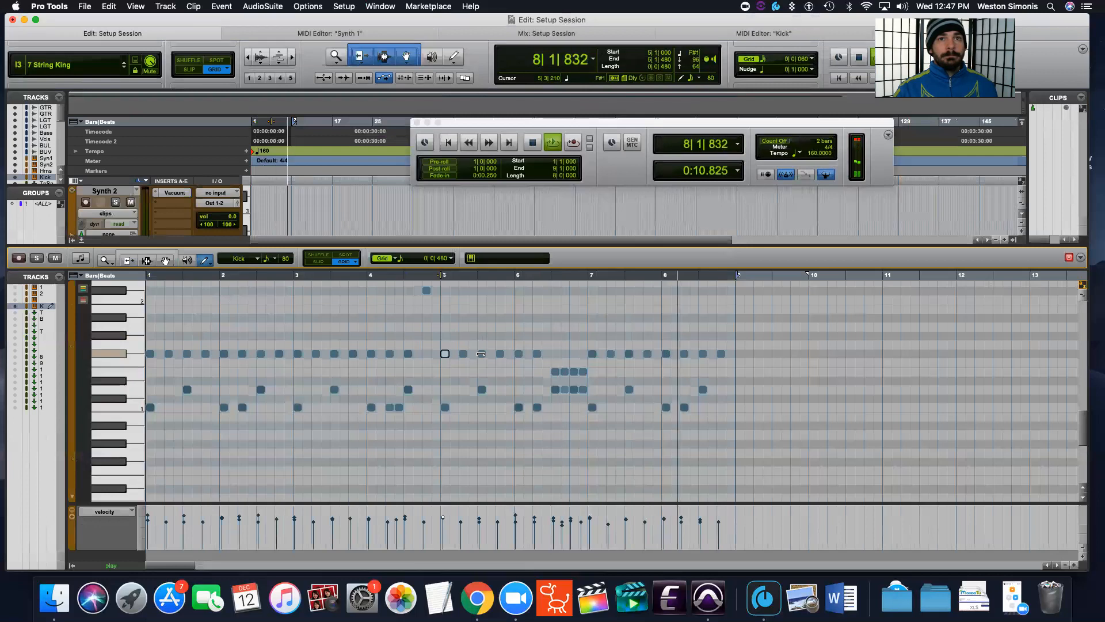
{"action": "left_click", "coordinate": [518, 354]}
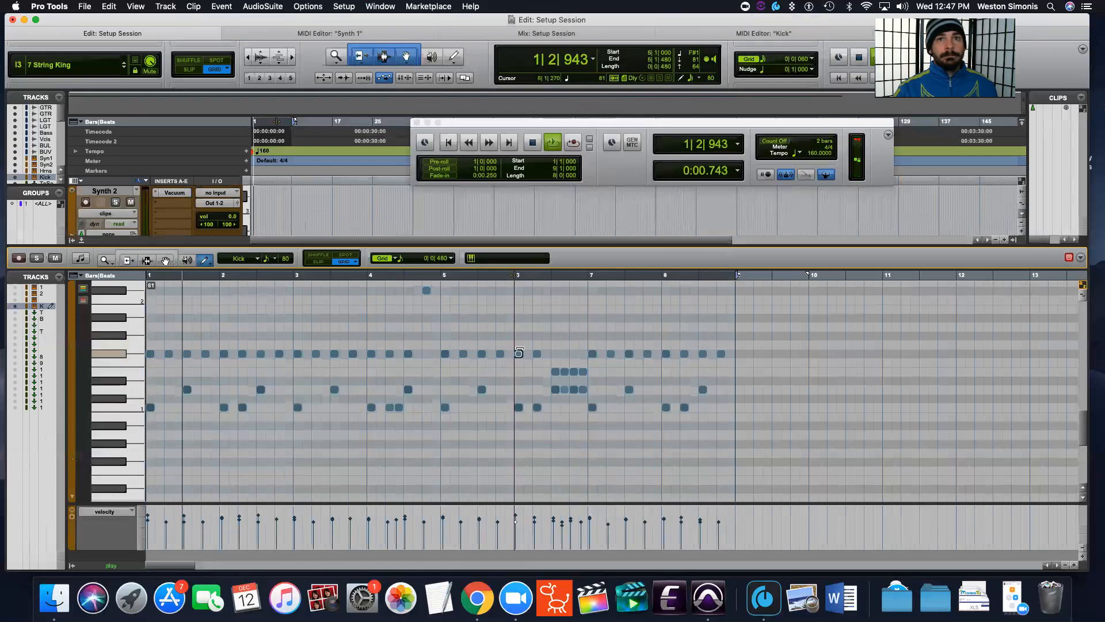
{"action": "left_click", "coordinate": [666, 353]}
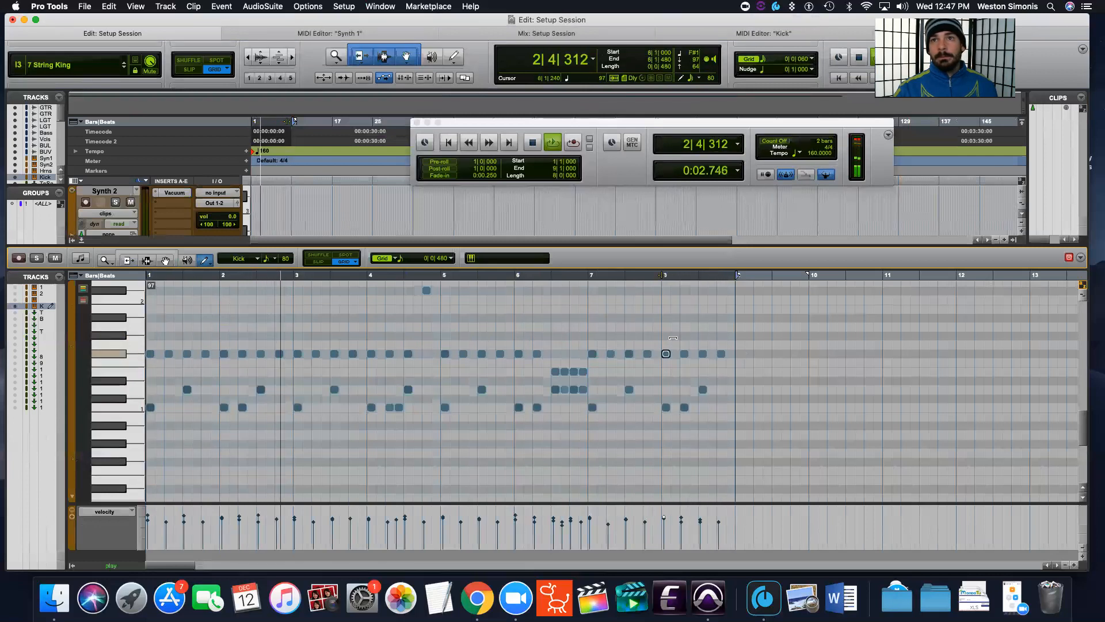
{"action": "left_click", "coordinate": [702, 354]}
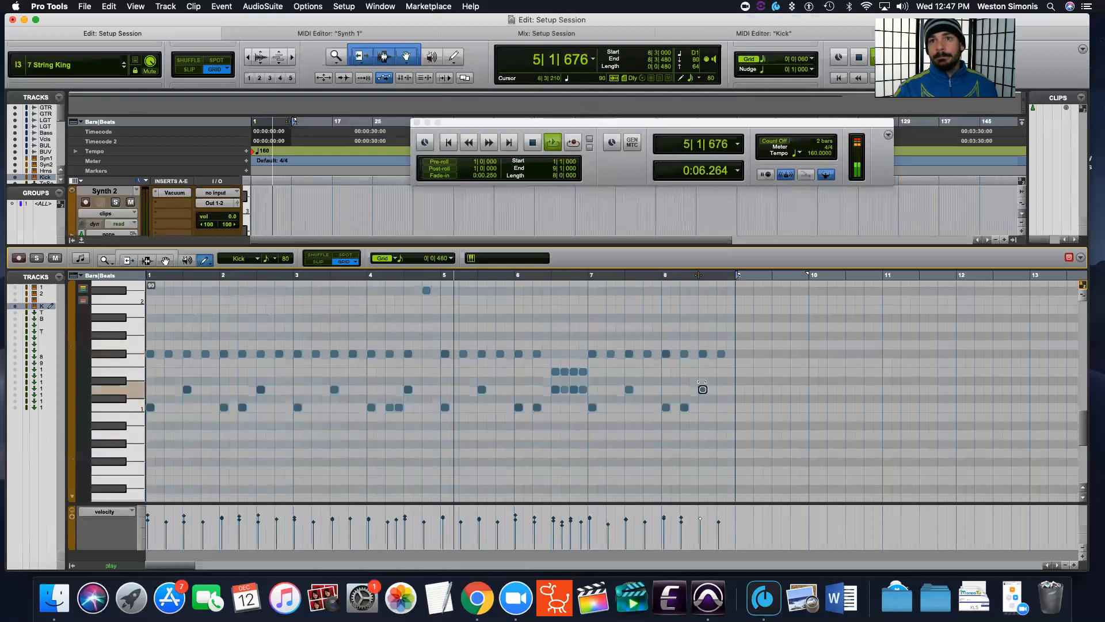
{"action": "left_click", "coordinate": [666, 407]}
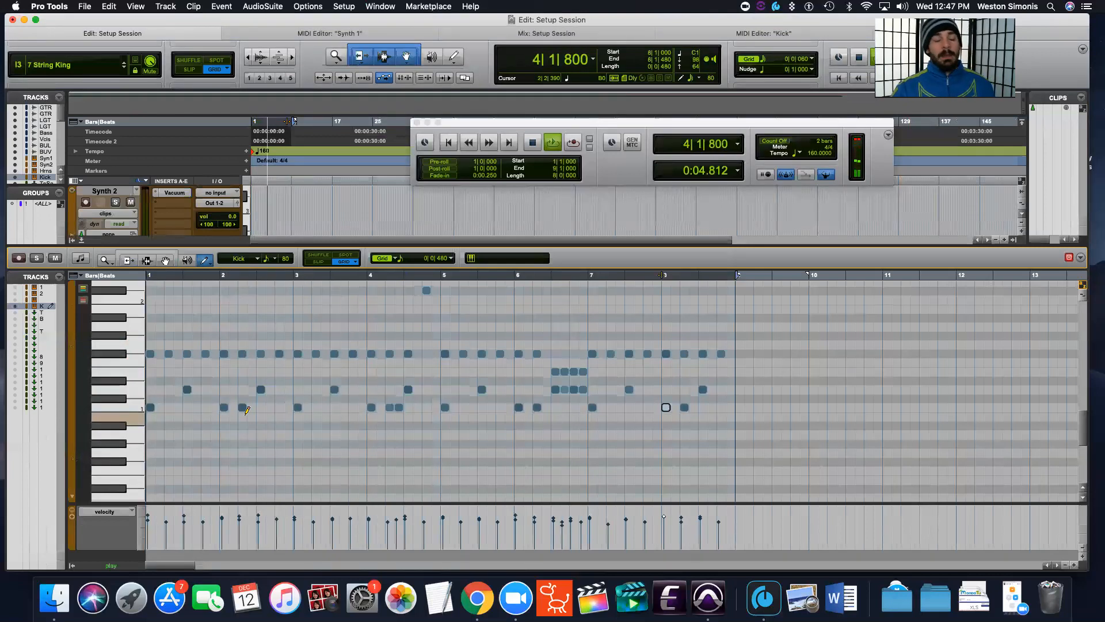
{"action": "key", "text": "space"}
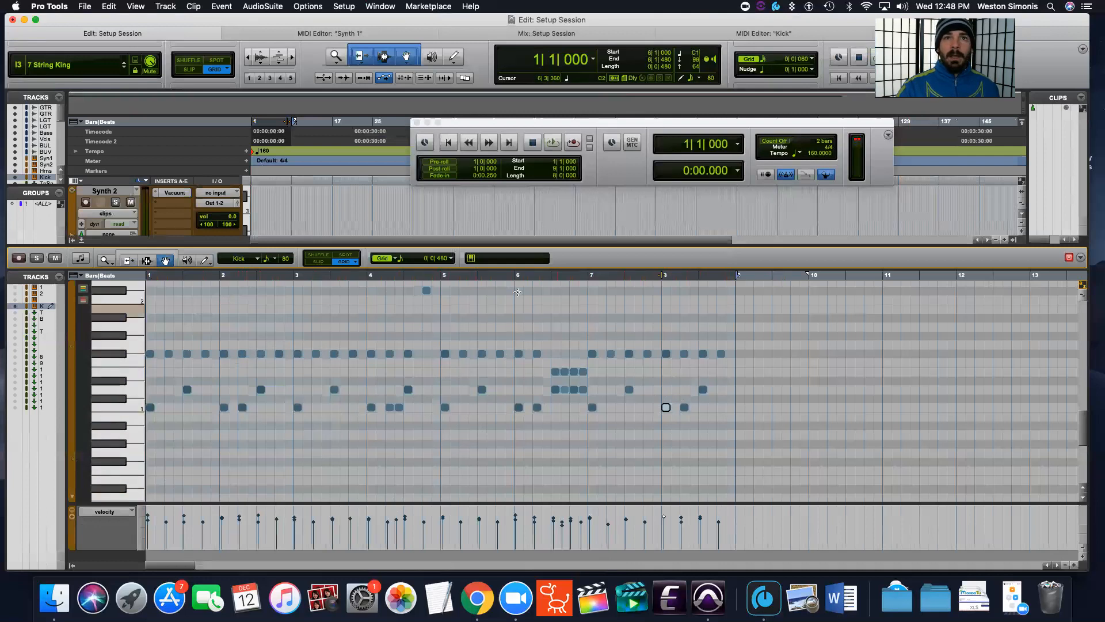
Select all notes of the eight-bar pattern, and return to the full track view with the Kick-01 clip selected.
{"action": "left_click_drag", "start_coordinate": [735, 286], "coordinate": [104, 480]}
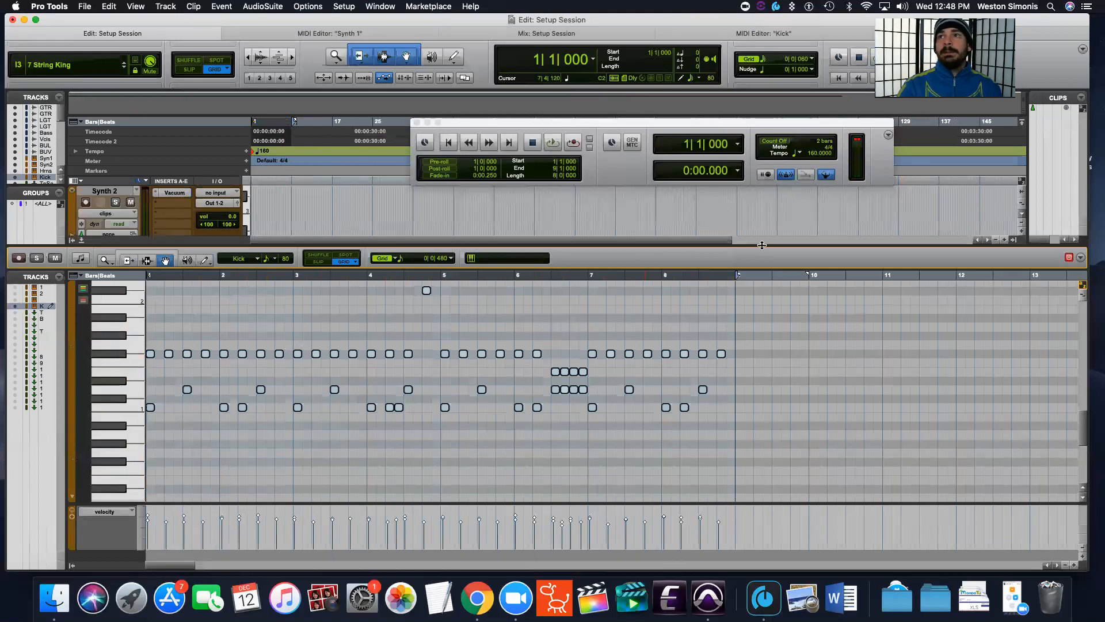
{"action": "left_click", "coordinate": [83, 242]}
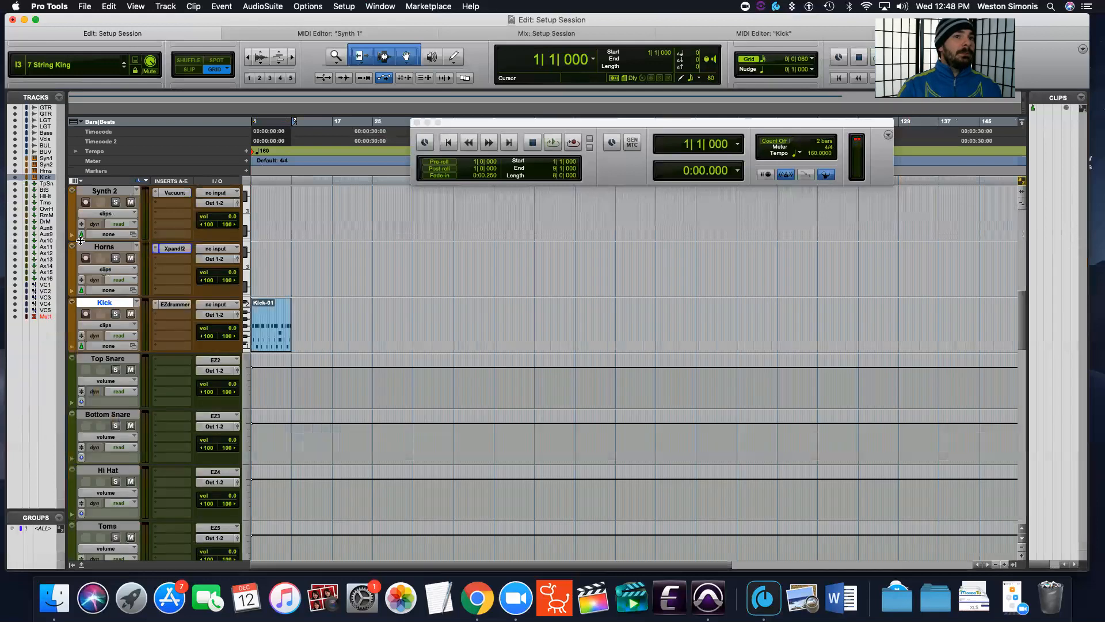
{"action": "left_click", "coordinate": [273, 336]}
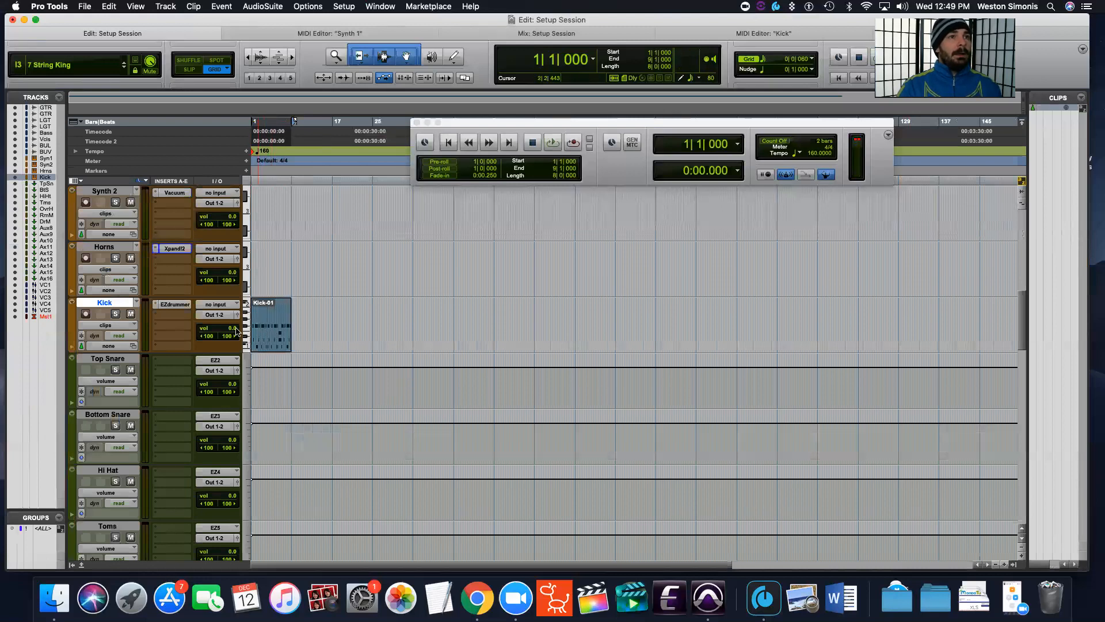
Open the Kick-01 clip in the docked MIDI editor, duplicate its eight bars of notes twice, and undo the copies.
{"action": "scroll", "coordinate": [175, 347], "scroll_direction": "up", "scroll_amount": 15}
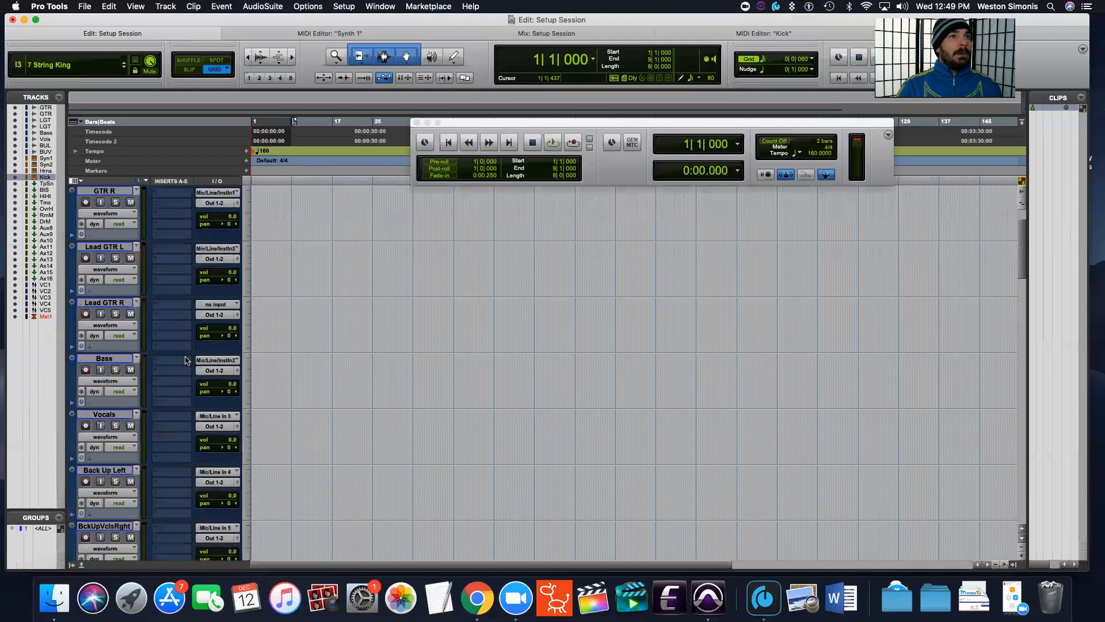
{"action": "scroll", "coordinate": [184, 361], "scroll_direction": "down", "scroll_amount": 15}
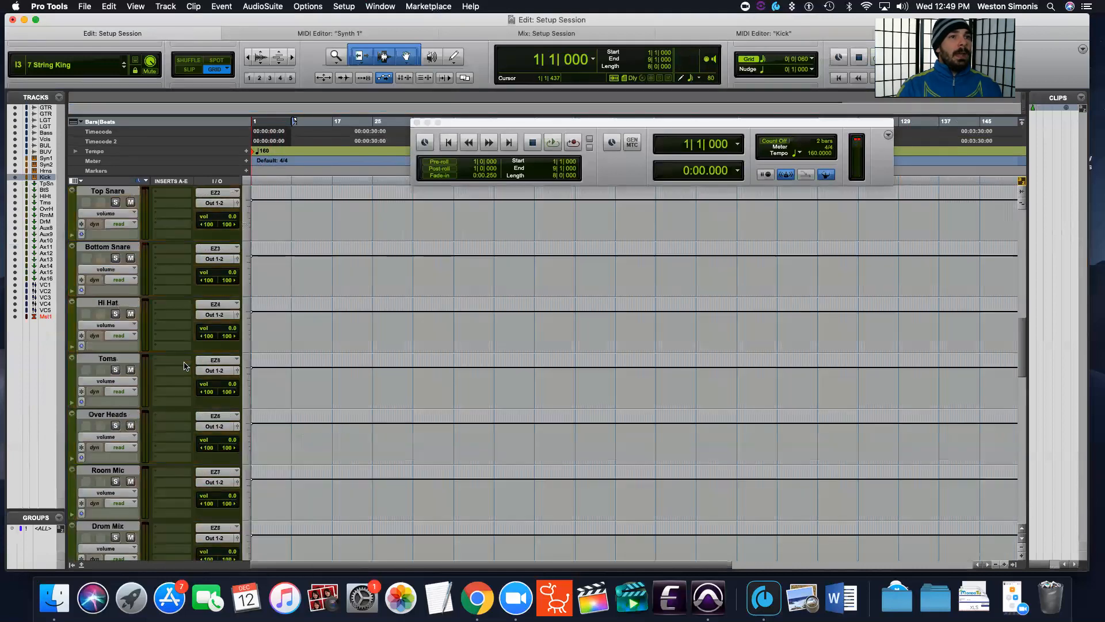
{"action": "scroll", "coordinate": [185, 366], "scroll_direction": "up", "scroll_amount": 15}
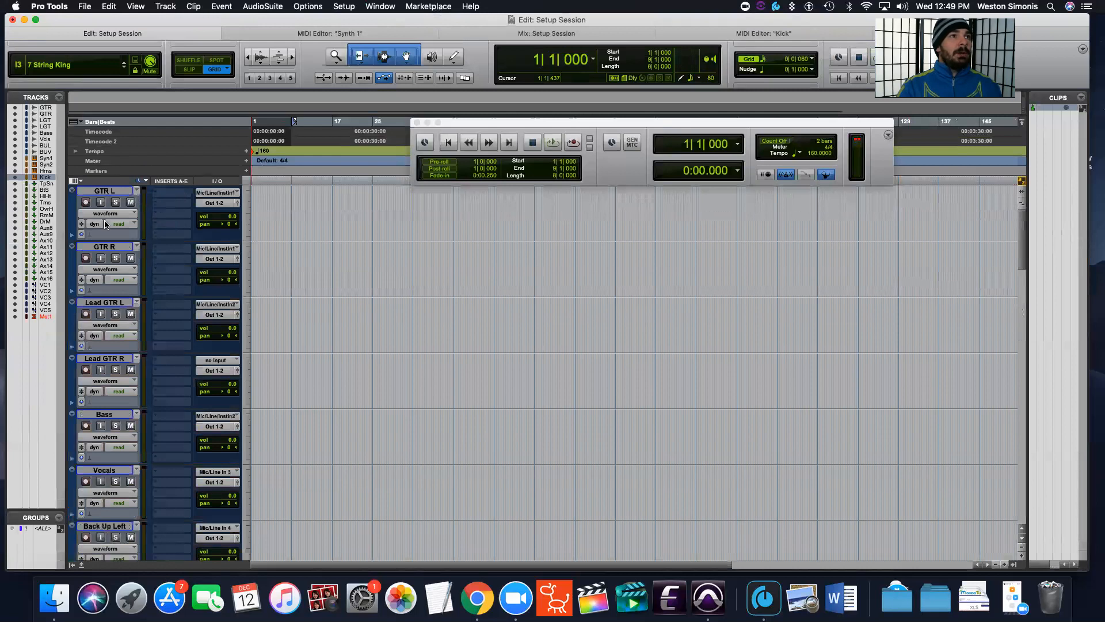
{"action": "scroll", "coordinate": [150, 368], "scroll_direction": "down", "scroll_amount": 6}
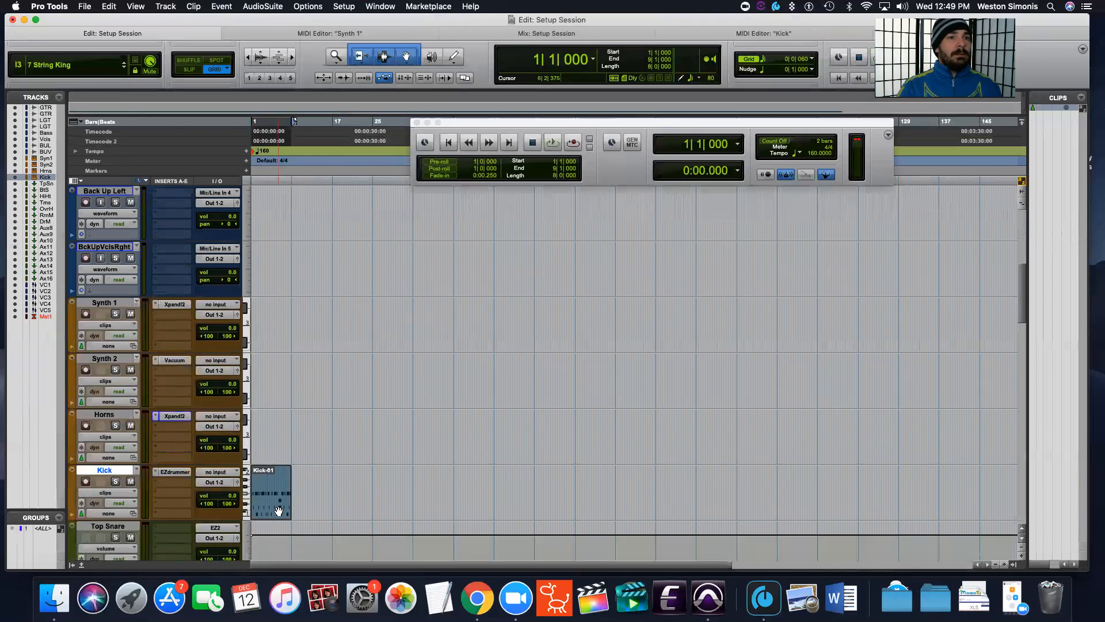
{"action": "double_click", "coordinate": [278, 510]}
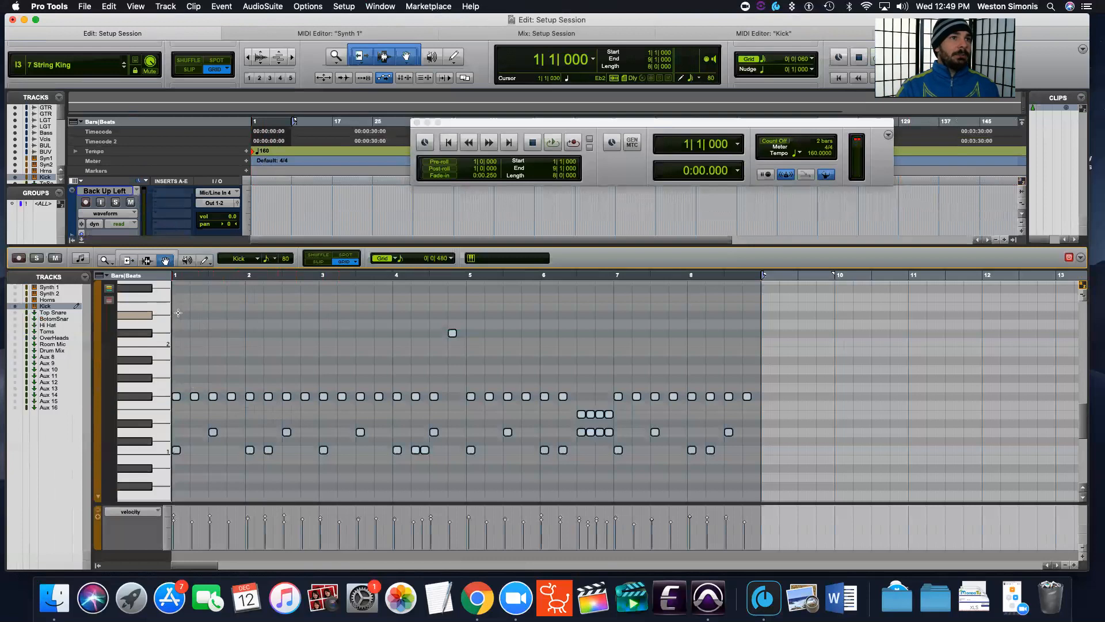
{"action": "left_click", "coordinate": [144, 476]}
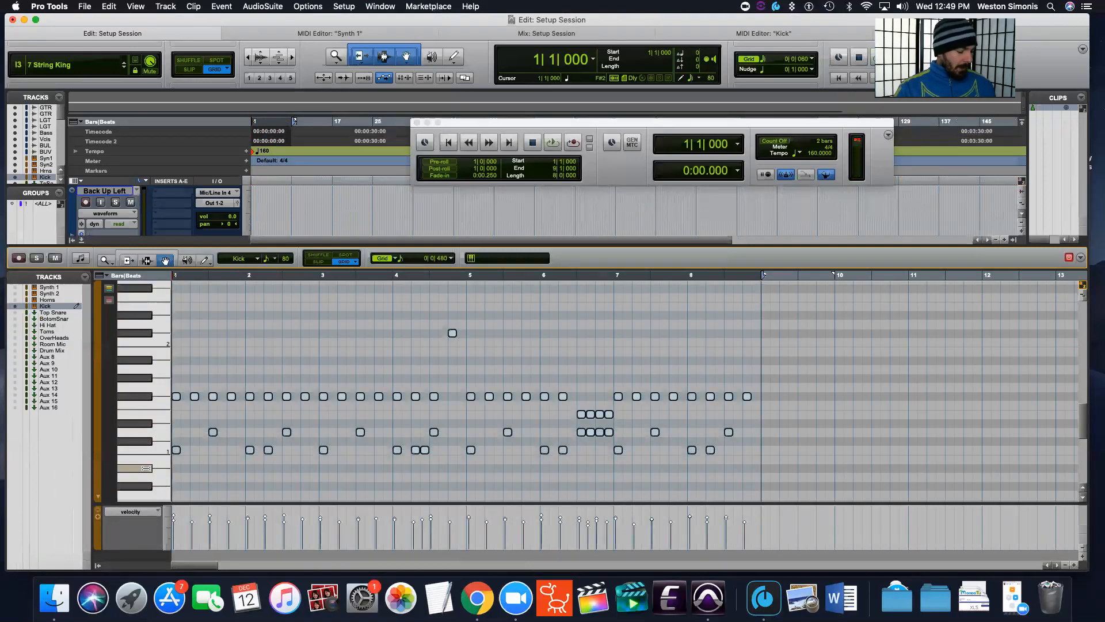
{"action": "key", "text": "super+d"}
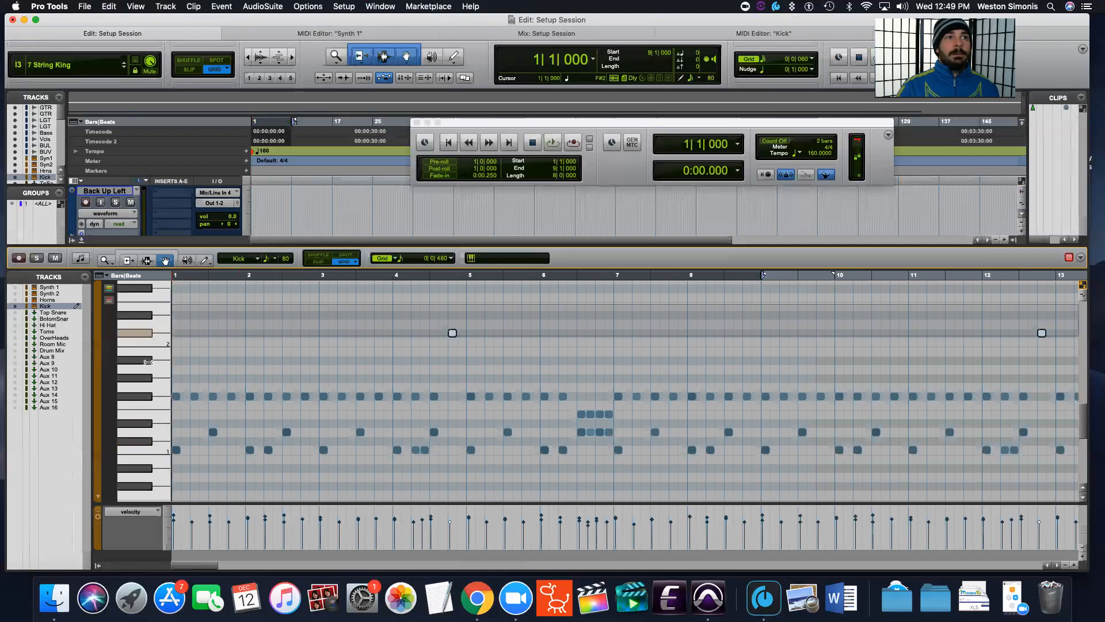
{"action": "key", "text": "super+d"}
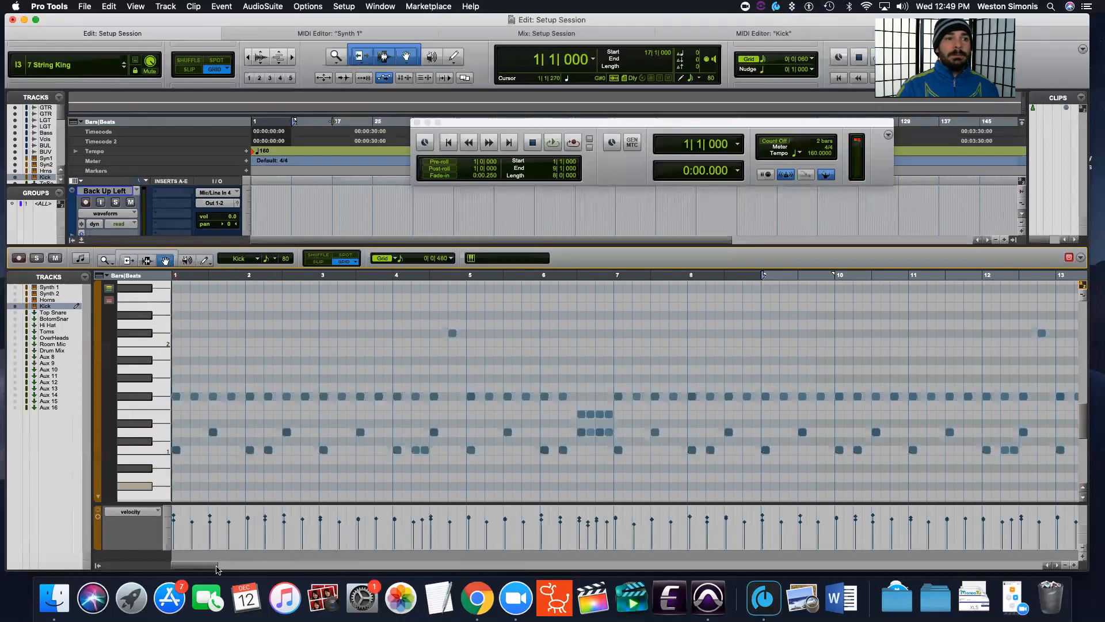
{"action": "left_click_drag", "start_coordinate": [214, 567], "coordinate": [261, 567]}
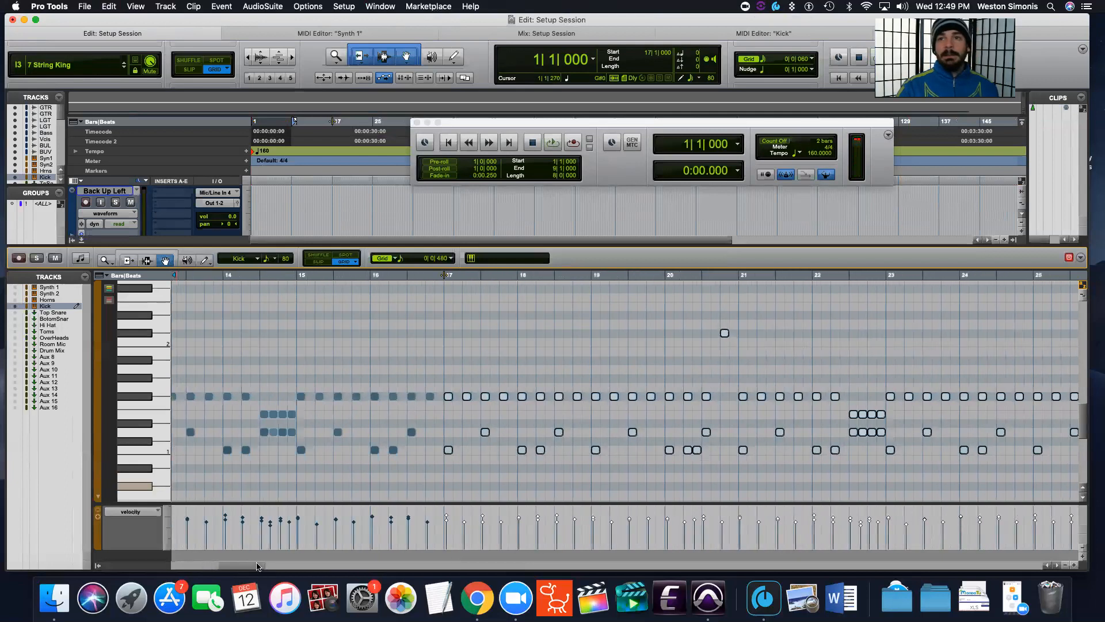
{"action": "left_click_drag", "start_coordinate": [256, 563], "coordinate": [119, 562]}
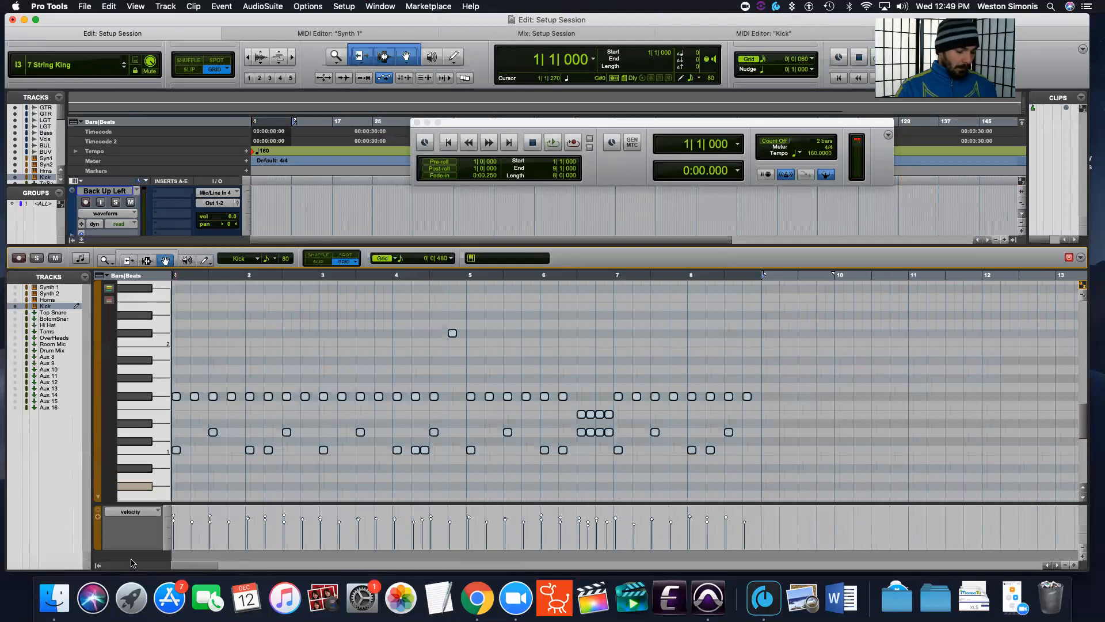
Close the docked MIDI editor and duplicate the Kick-01 clip 17 times end to end, filling the Kick track up to bar 145.
{"action": "key", "text": "super+equal"}
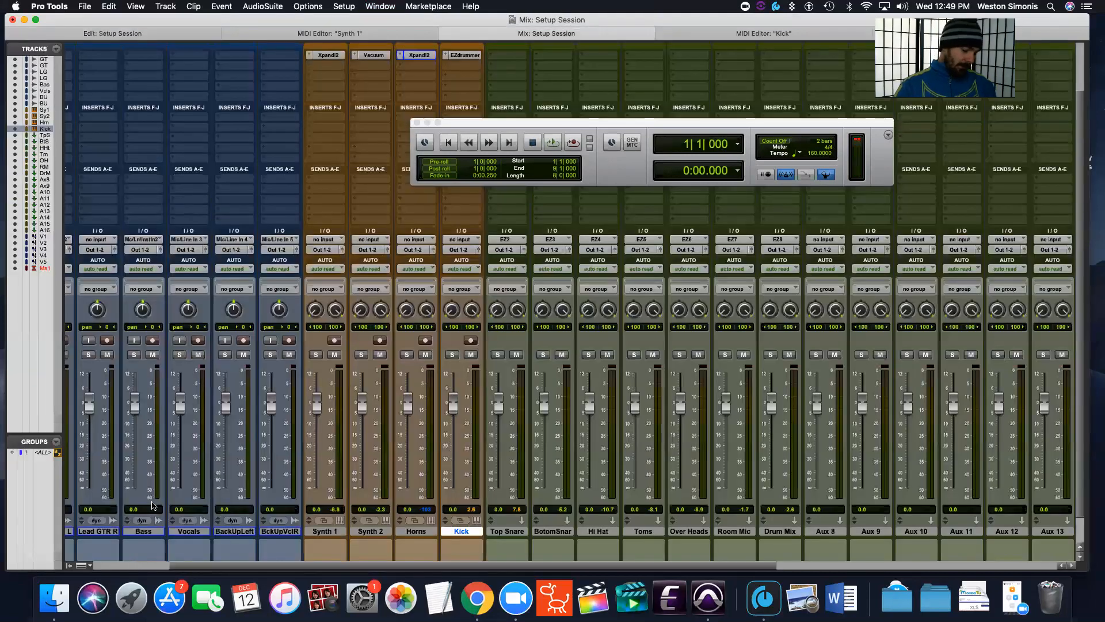
{"action": "key", "text": "super+equal"}
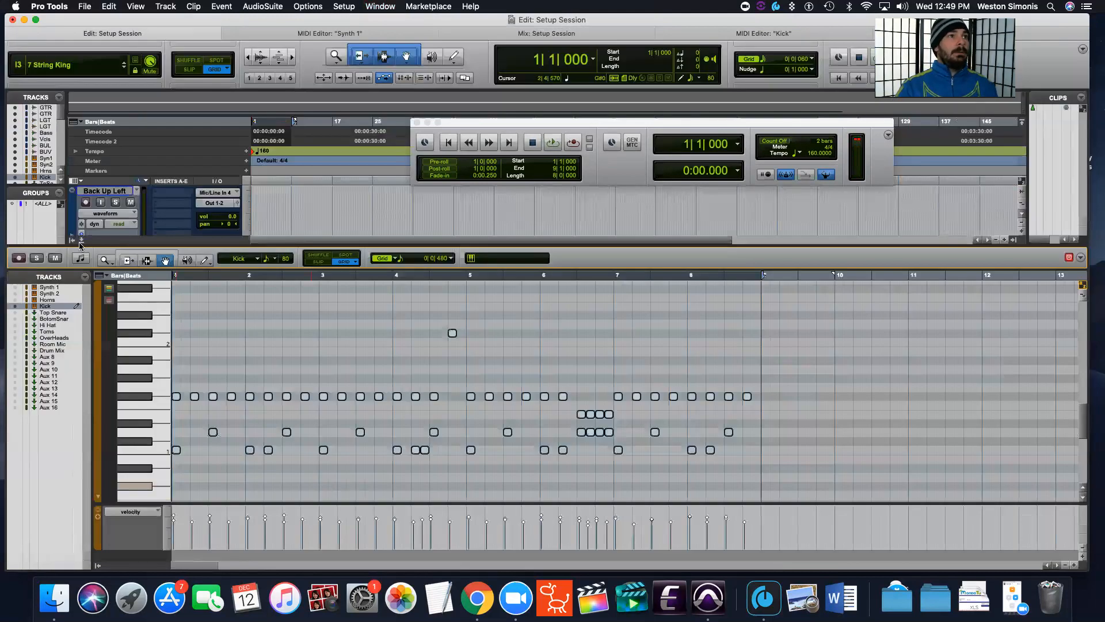
{"action": "left_click", "coordinate": [81, 241]}
{"action": "left_click", "coordinate": [270, 510]}
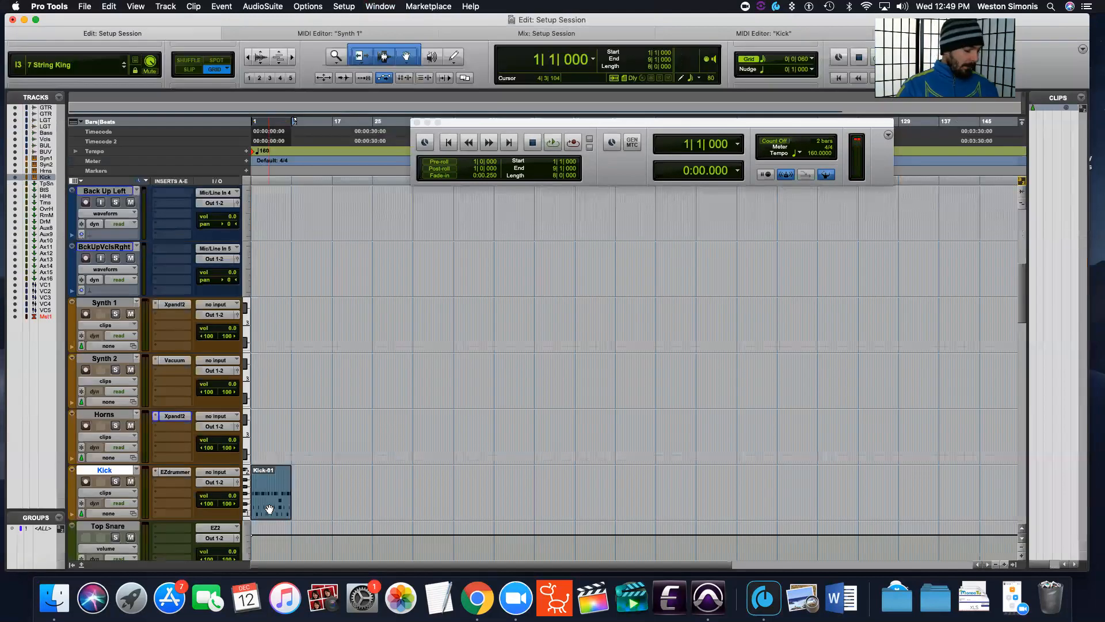
{"action": "key", "text": "super+d"}
{"action": "key", "text": "super+d"}
{"action": "key", "text": "super+d"}
{"action": "key", "text": "super+d"}
{"action": "key", "text": "super+d"}
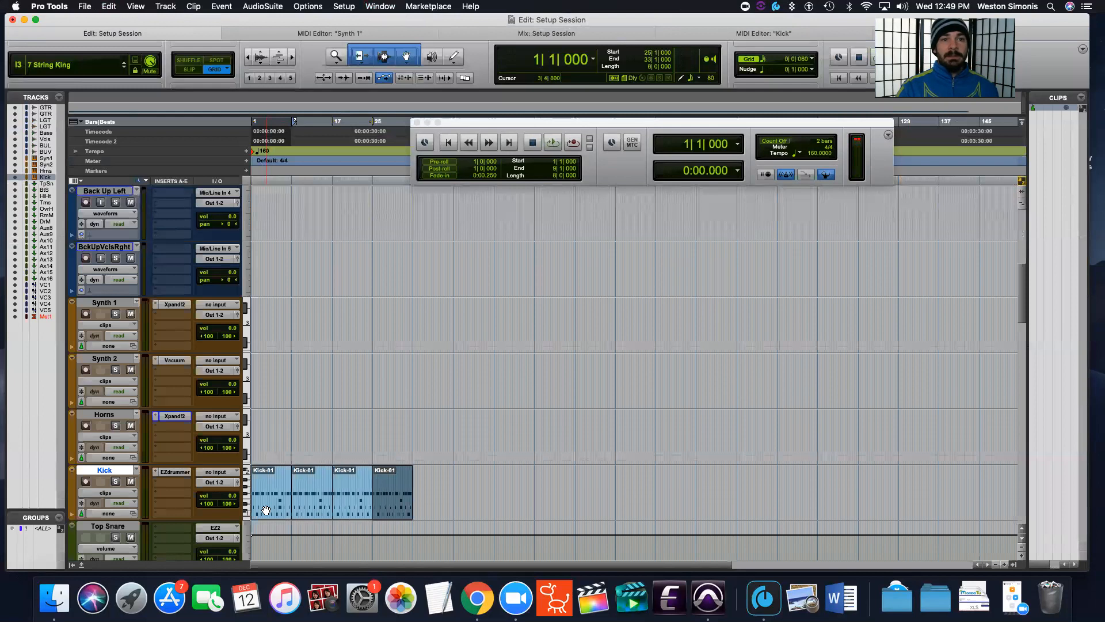
{"action": "key", "text": "super+d"}
{"action": "key", "text": "super+d"}
{"action": "key", "text": "super+d"}
{"action": "key", "text": "super+d"}
{"action": "key", "text": "super+d"}
{"action": "key", "text": "super+d"}
{"action": "key", "text": "super+d"}
{"action": "key", "text": "super+d"}
{"action": "key", "text": "super+d"}
{"action": "key", "text": "super+d"}
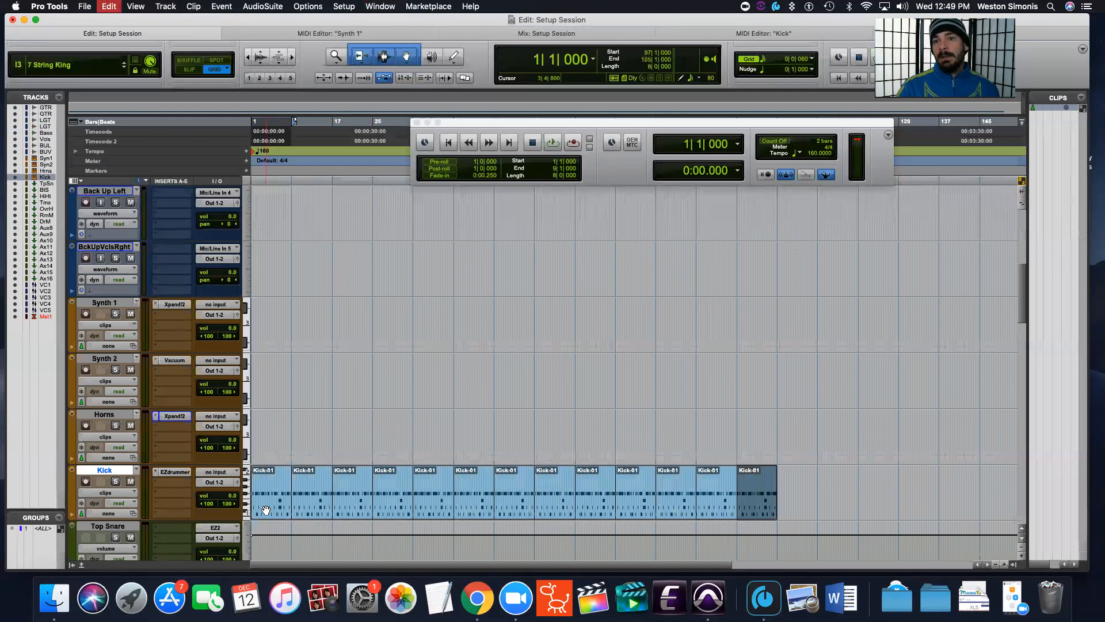
{"action": "key", "text": "super+d"}
{"action": "key", "text": "super+d"}
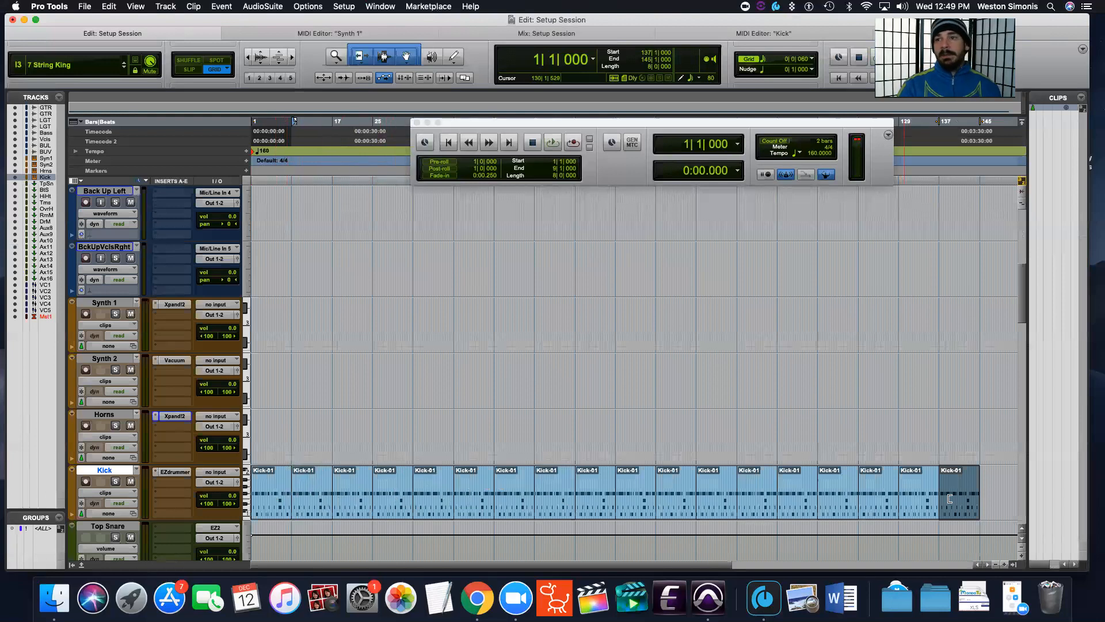
Open the second Kick-01 clip in its own MIDI editor window and move all its notes in bars 9 to 16 up five semitones.
{"action": "double_click", "coordinate": [307, 511]}
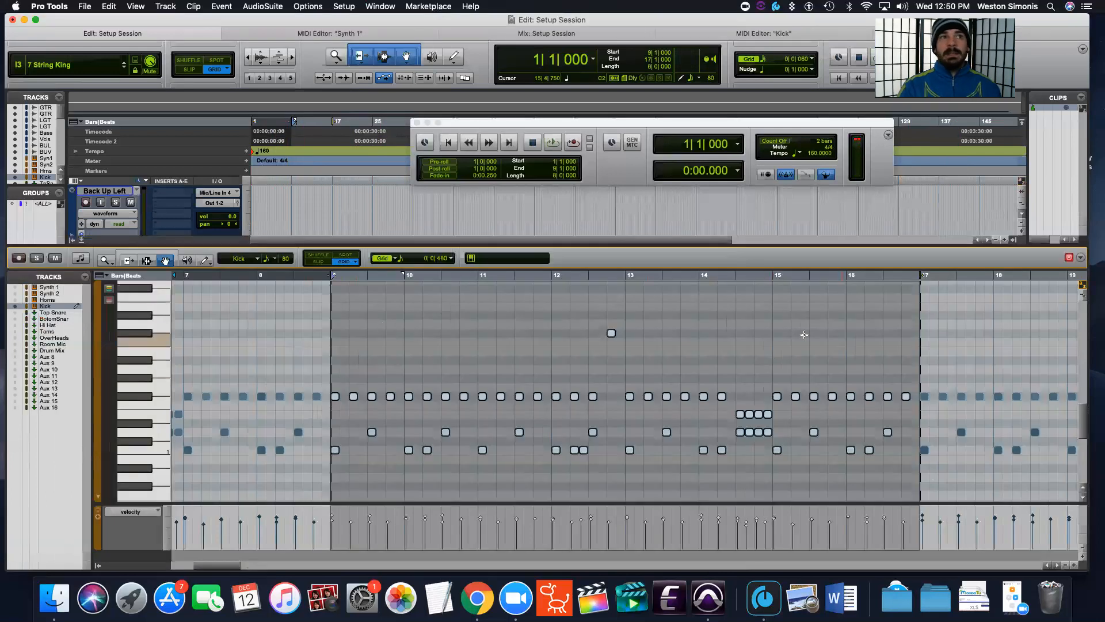
{"action": "left_click", "coordinate": [81, 241]}
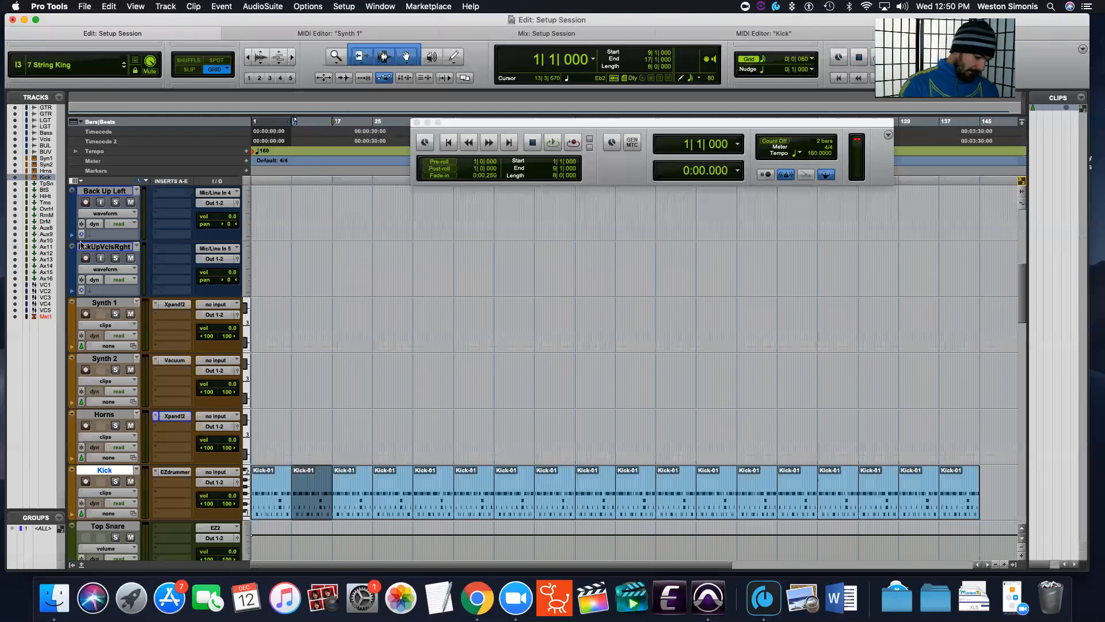
{"action": "key", "text": "ctrl+equal"}
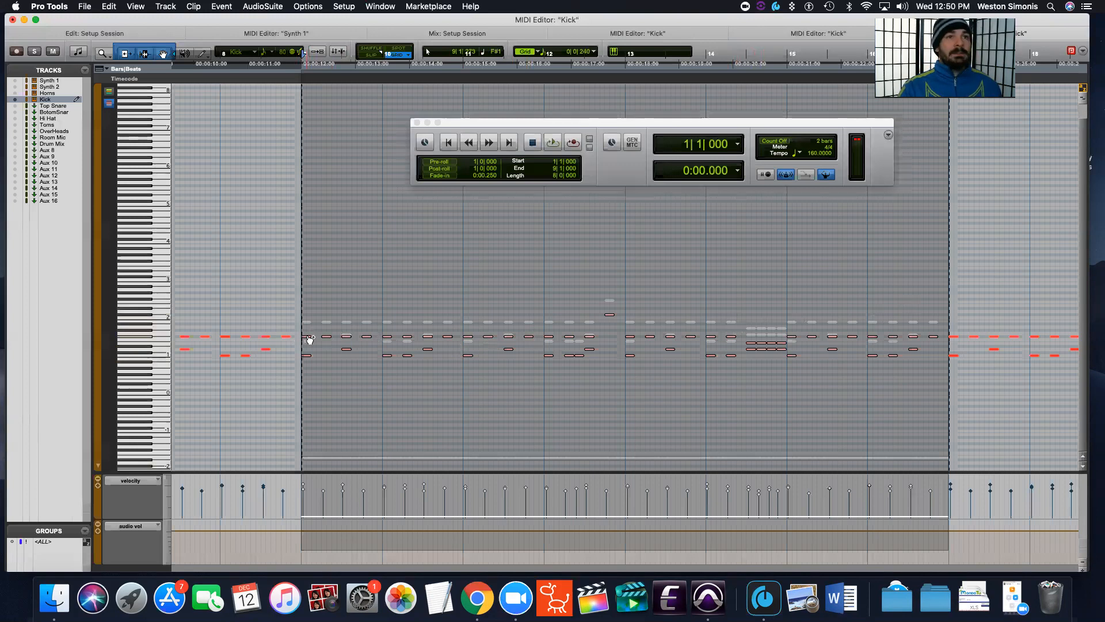
{"action": "left_click_drag", "start_coordinate": [309, 339], "coordinate": [311, 325]}
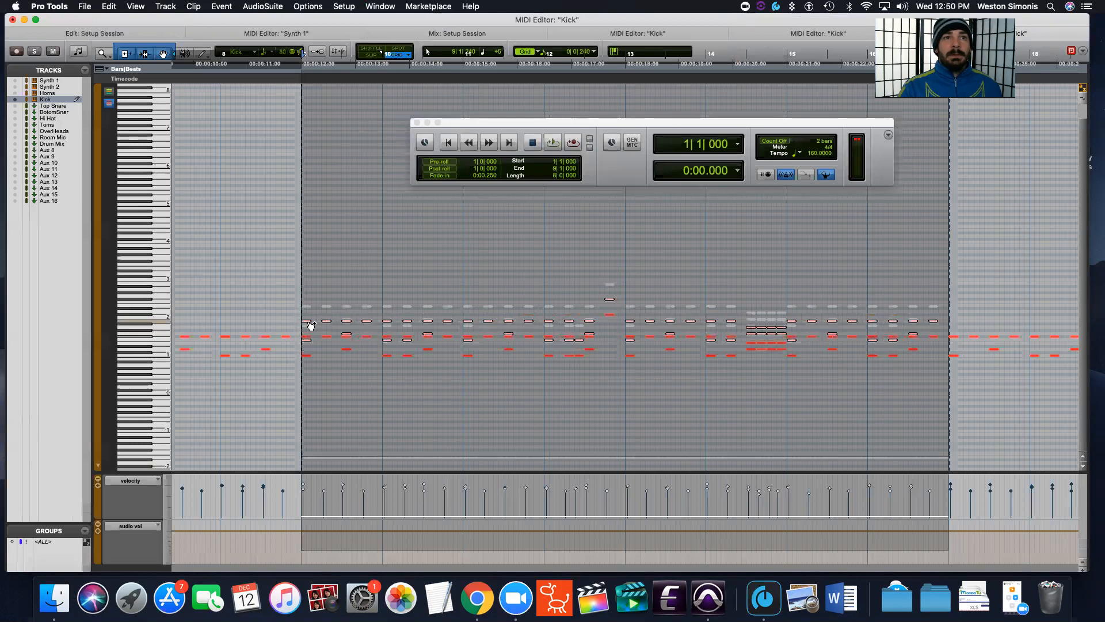
Undo the transposition of the bar 9–16 notes, try raising them four semitones, and undo that move as well.
{"action": "left_click_drag", "start_coordinate": [311, 325], "coordinate": [311, 326]}
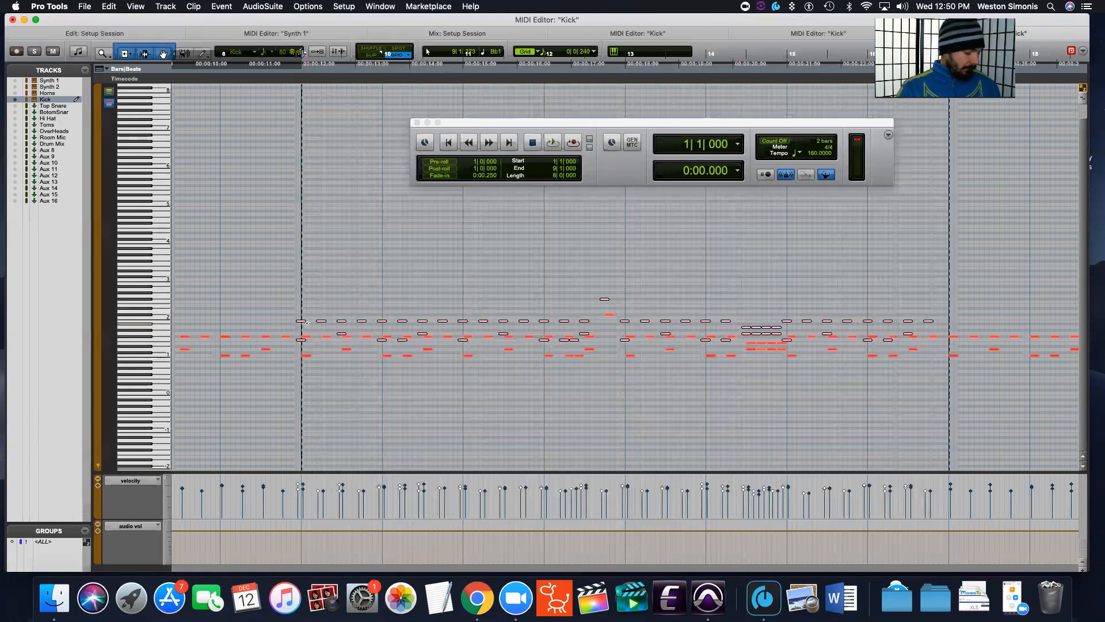
{"action": "key", "text": "super+z"}
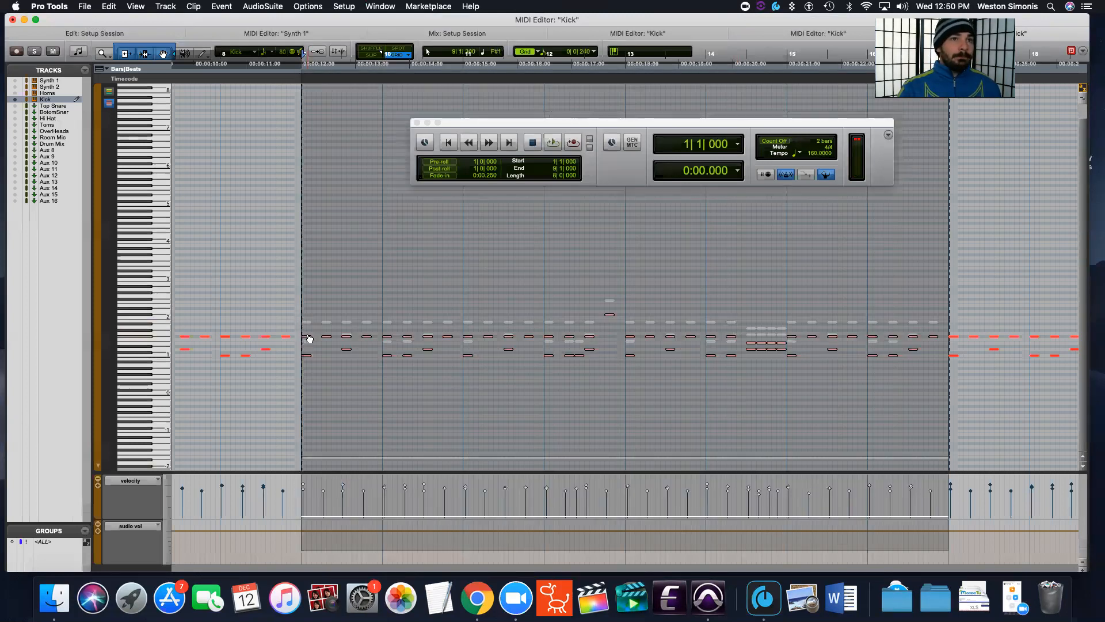
{"action": "left_click_drag", "start_coordinate": [310, 338], "coordinate": [309, 325]}
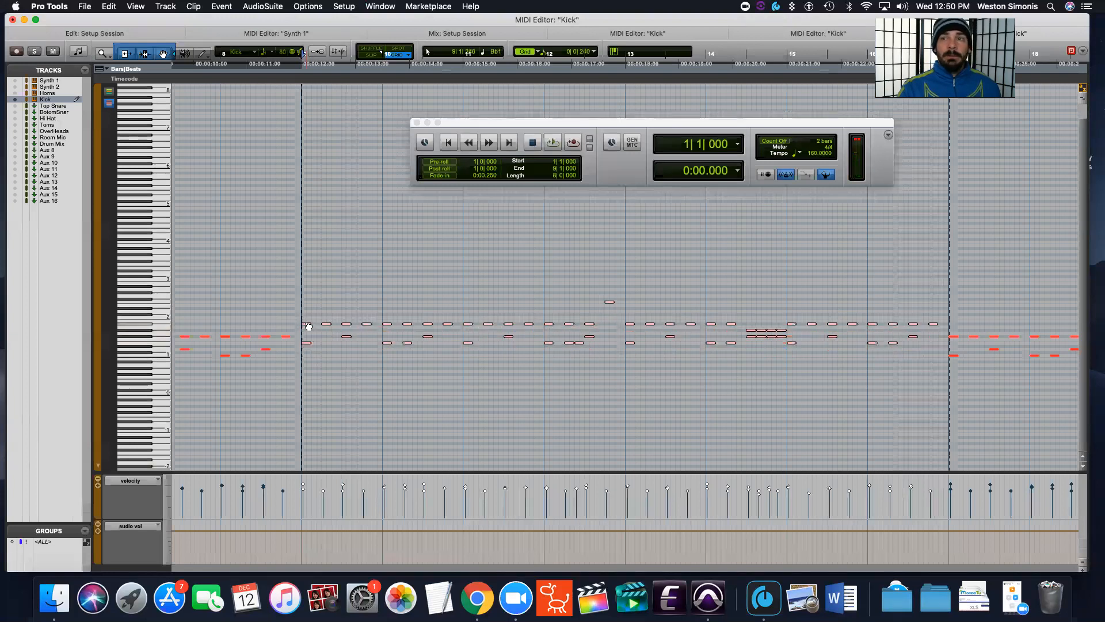
{"action": "key", "text": "cmd+z"}
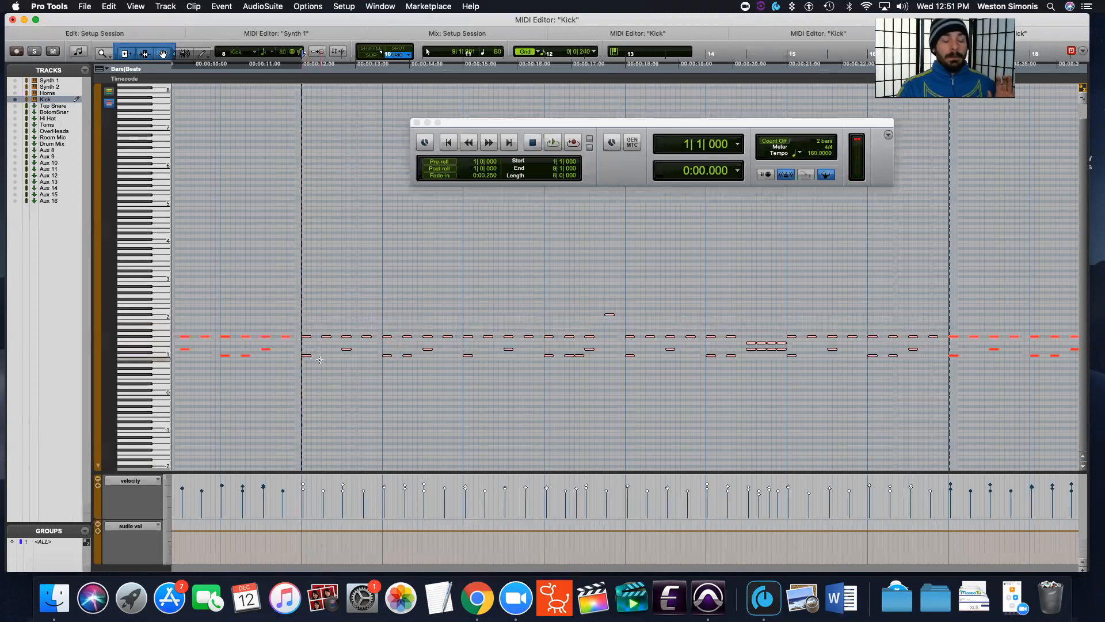
Return to the Edit window and move the floating transport window down, clear of the timeline rulers.
{"action": "key", "text": "cmd+="}
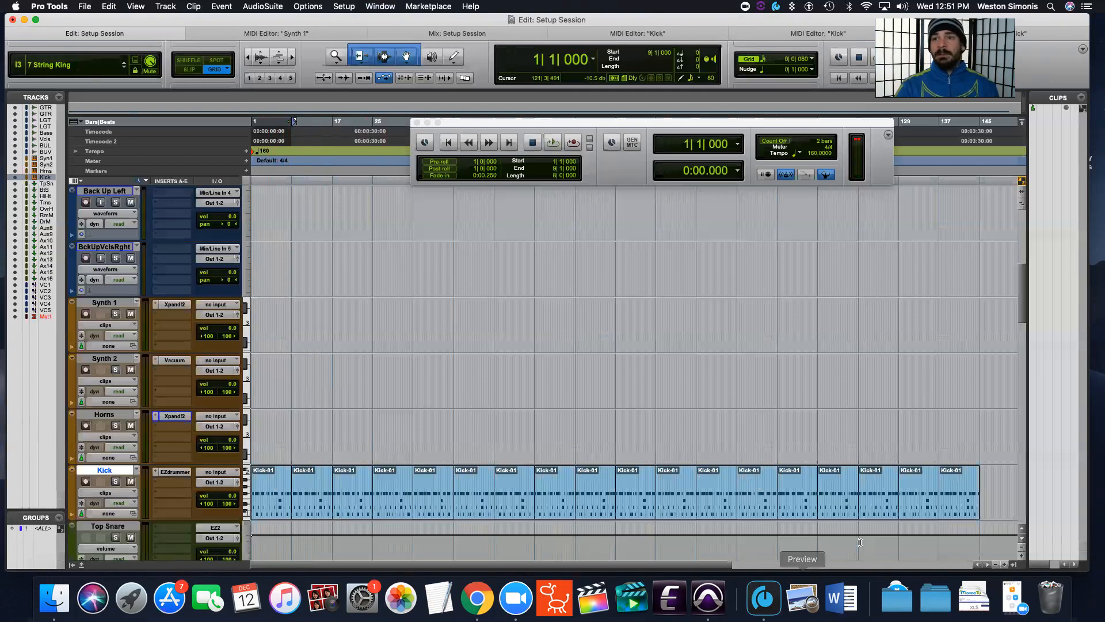
{"action": "left_click_drag", "start_coordinate": [819, 123], "coordinate": [885, 224]}
{"action": "left_click", "coordinate": [921, 190]}
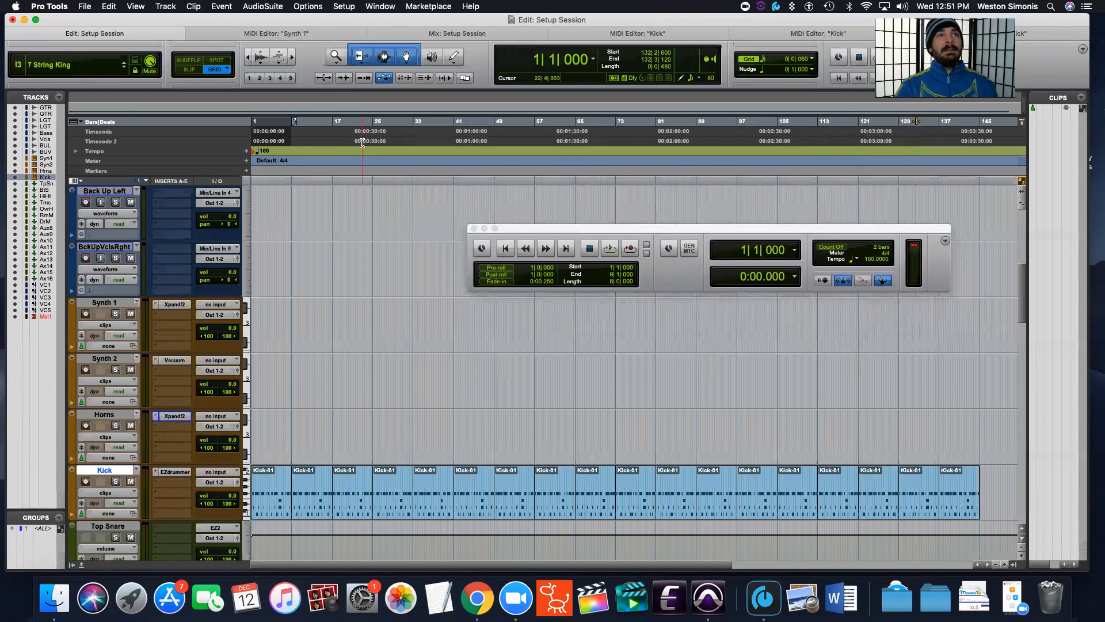
Return to the session start, open a new memory location to view its marker options, and cancel it.
{"action": "key", "text": "Return"}
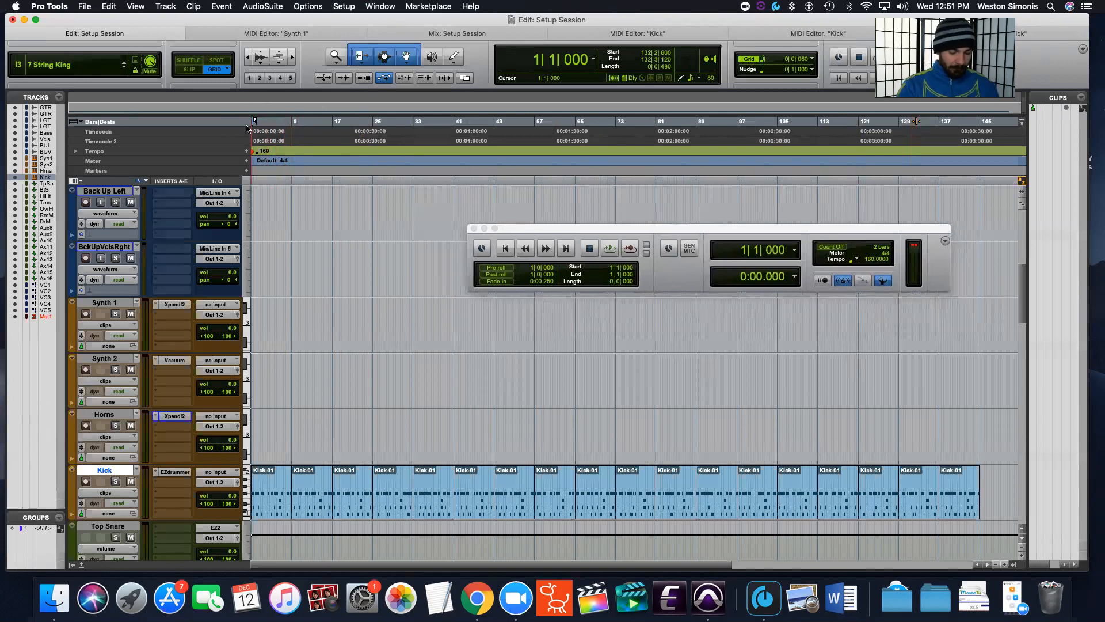
{"action": "key", "text": "KP_Enter"}
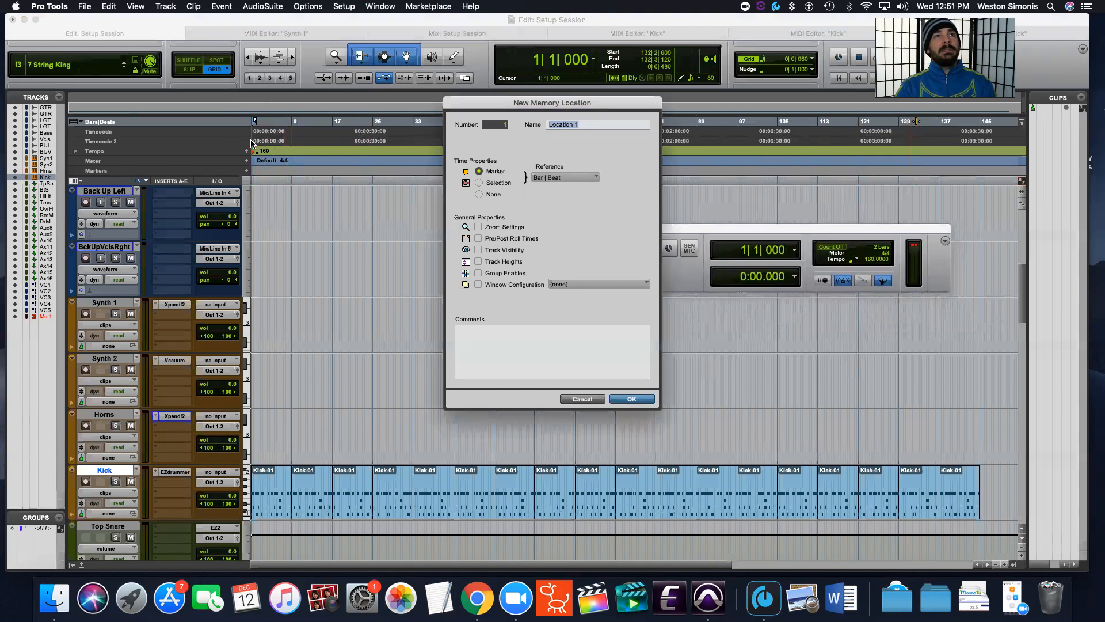
{"action": "left_click", "coordinate": [583, 400]}
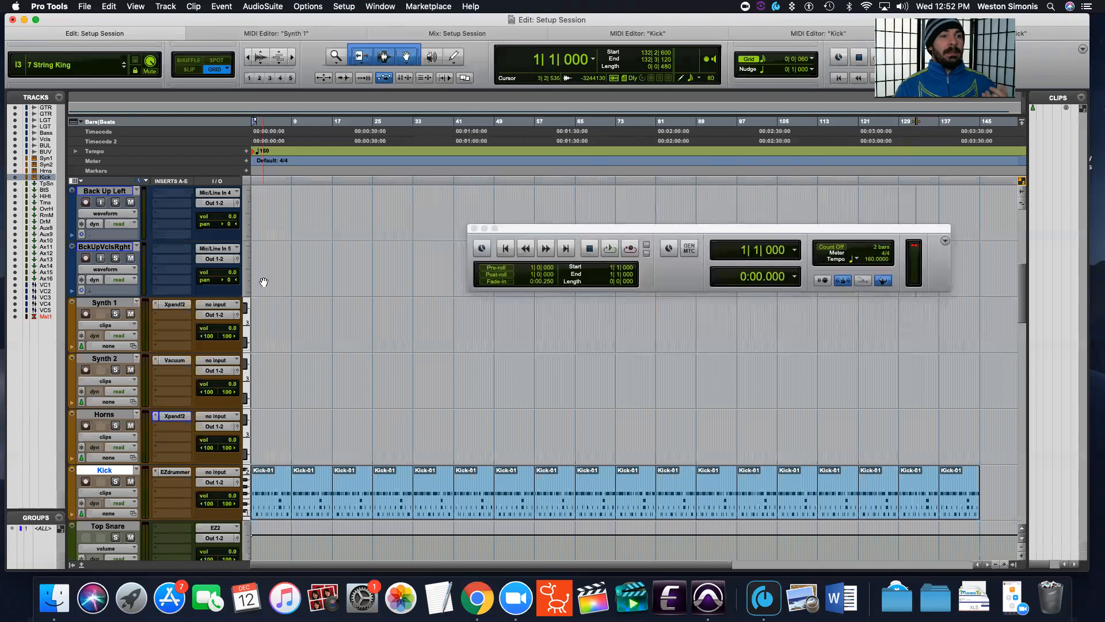
Change the playback engine to Avid Eleven Rack, let the session reopen, and decline the detailed session notes report.
{"action": "scroll", "coordinate": [263, 282], "scroll_direction": "up", "scroll_amount": 6}
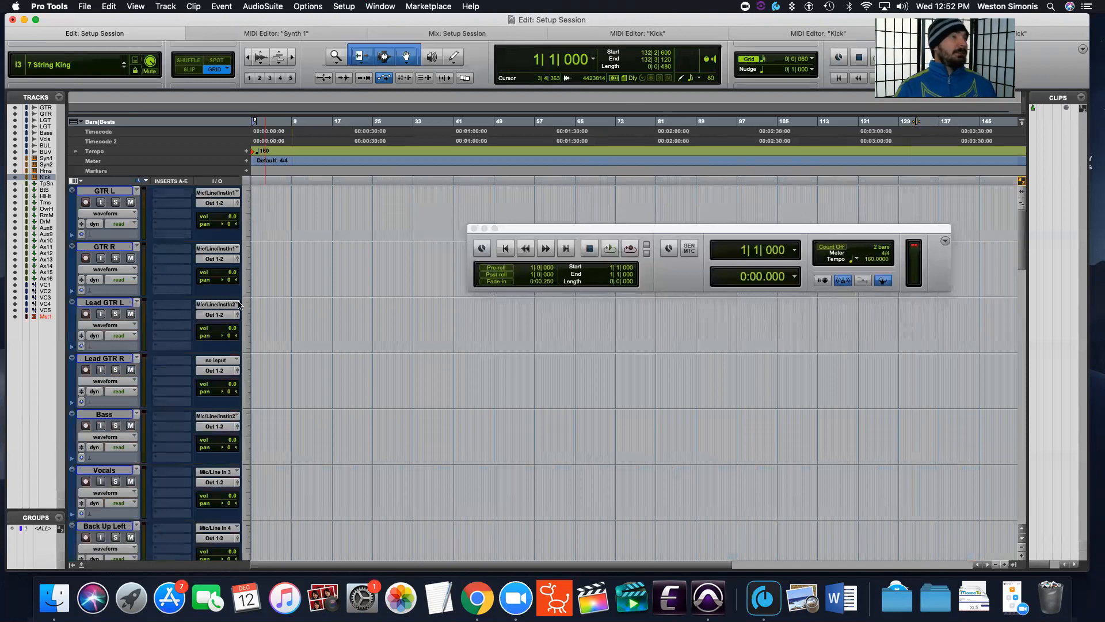
{"action": "left_click", "coordinate": [345, 7]}
{"action": "left_click", "coordinate": [365, 30]}
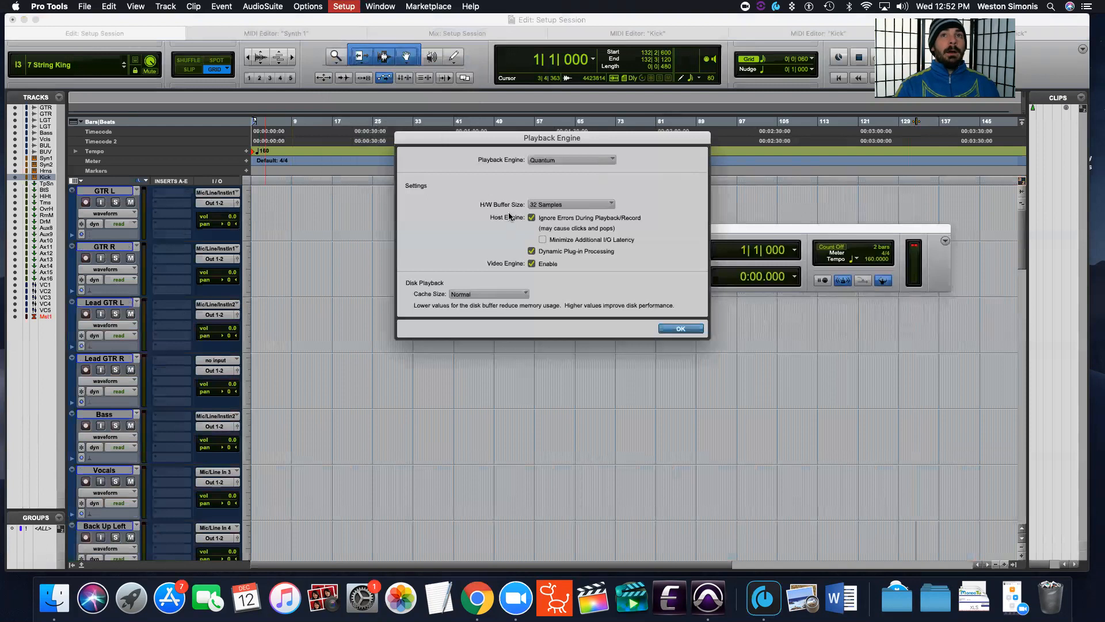
{"action": "left_click", "coordinate": [690, 329]}
{"action": "left_click", "coordinate": [341, 7]}
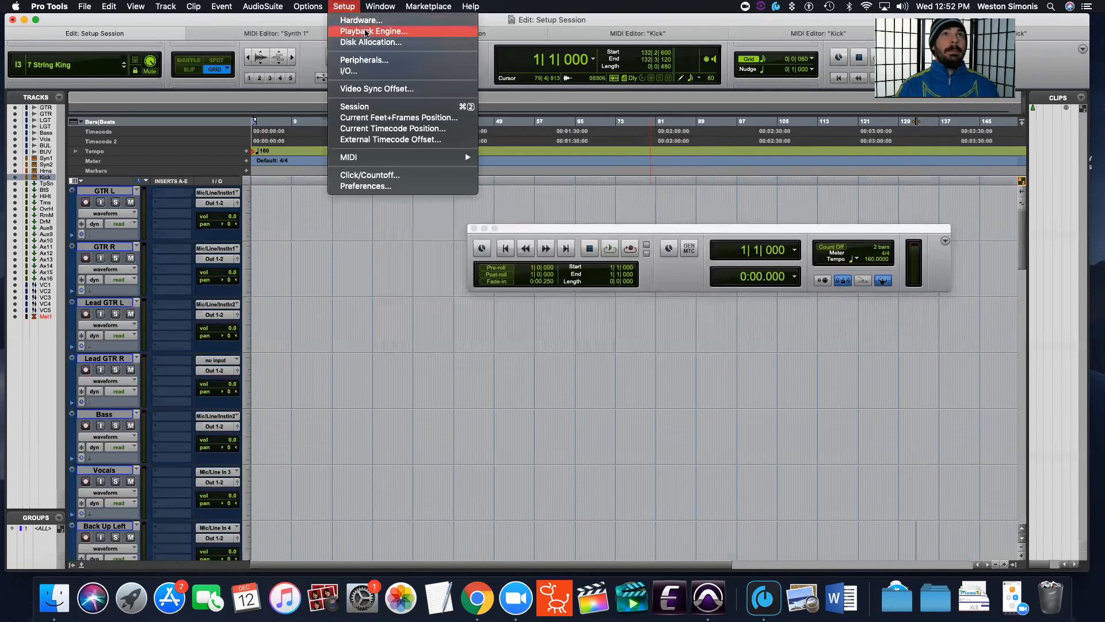
{"action": "left_click", "coordinate": [366, 33]}
{"action": "left_click", "coordinate": [569, 159]}
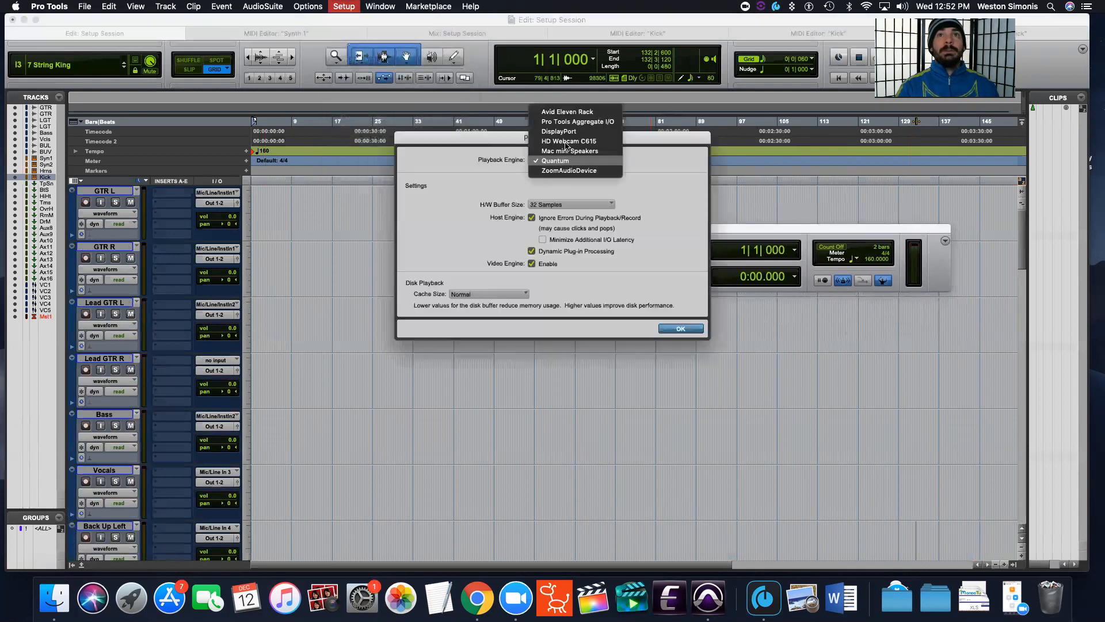
{"action": "left_click", "coordinate": [565, 113]}
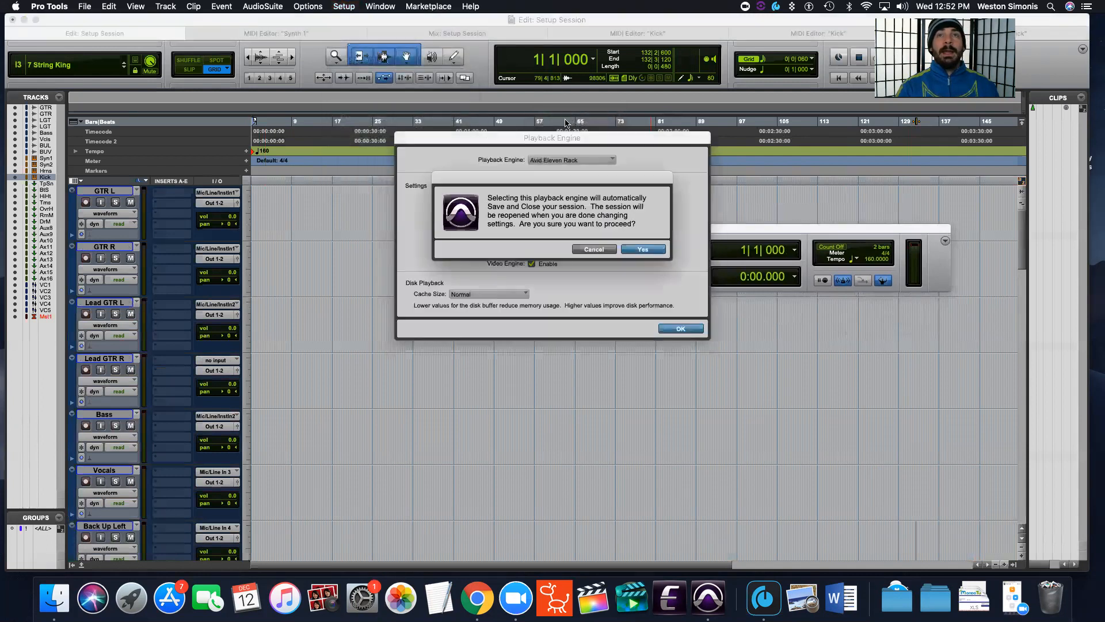
{"action": "left_click", "coordinate": [640, 250]}
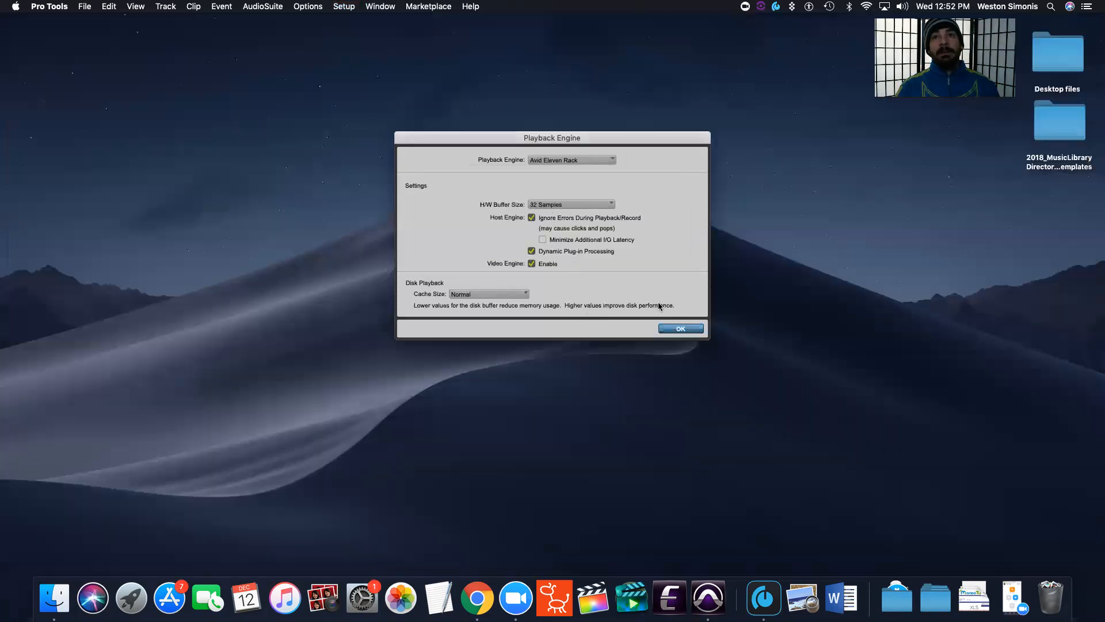
{"action": "left_click", "coordinate": [680, 329]}
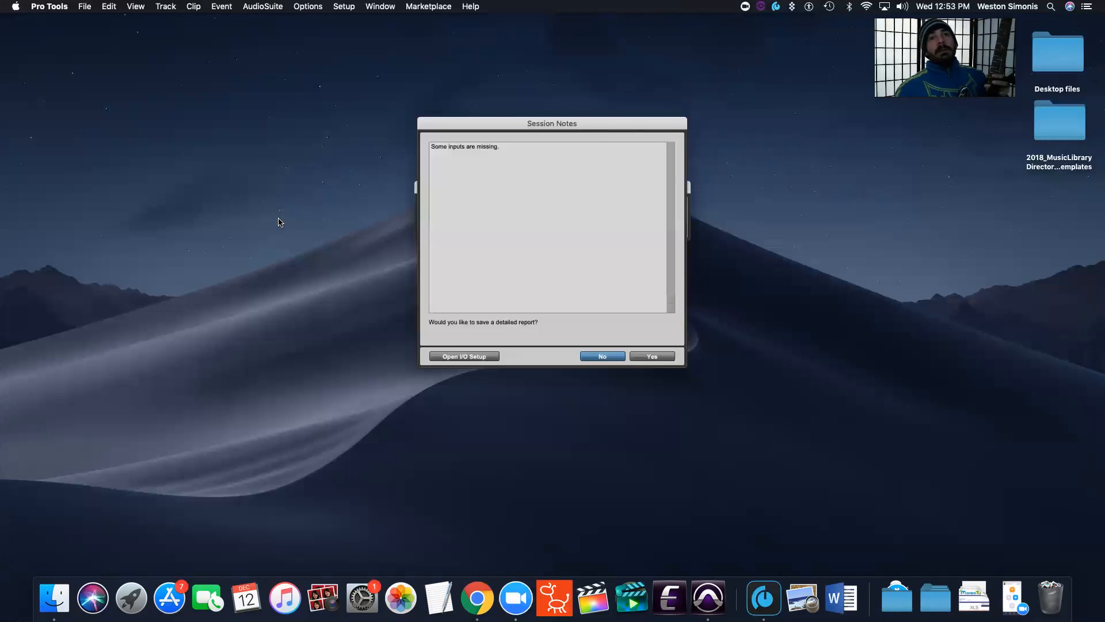
{"action": "left_click", "coordinate": [601, 357]}
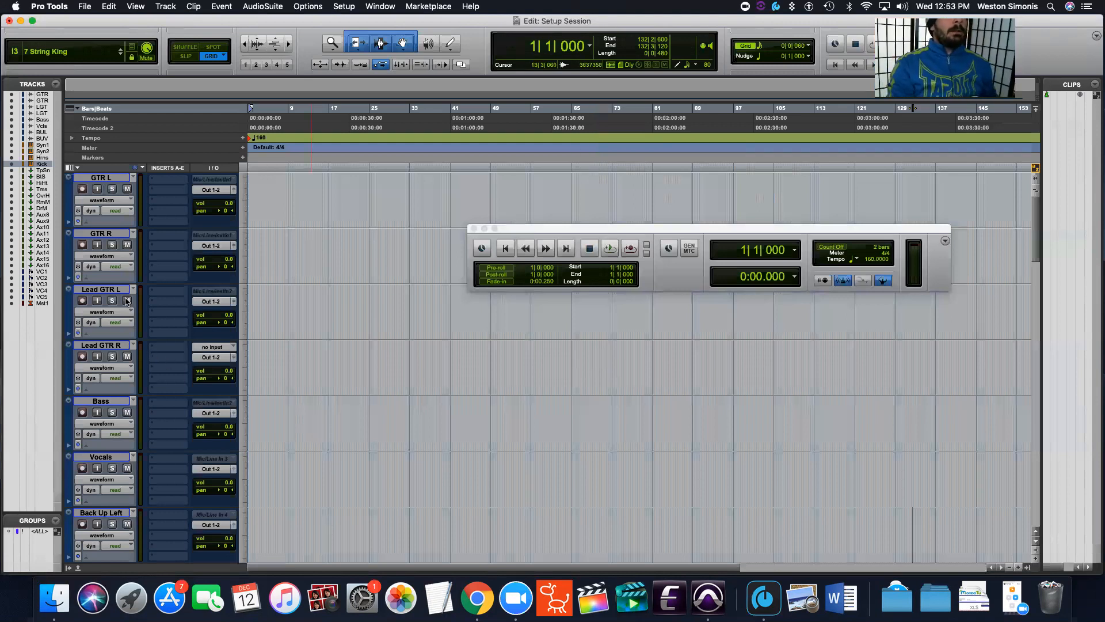
Set the GTR L input to Eleven Rig L/R.L (Mono) and the GTR R input to Eleven Rig L/R.R (Mono).
{"action": "left_click", "coordinate": [214, 179]}
{"action": "mouse_move", "coordinate": [250, 183]}
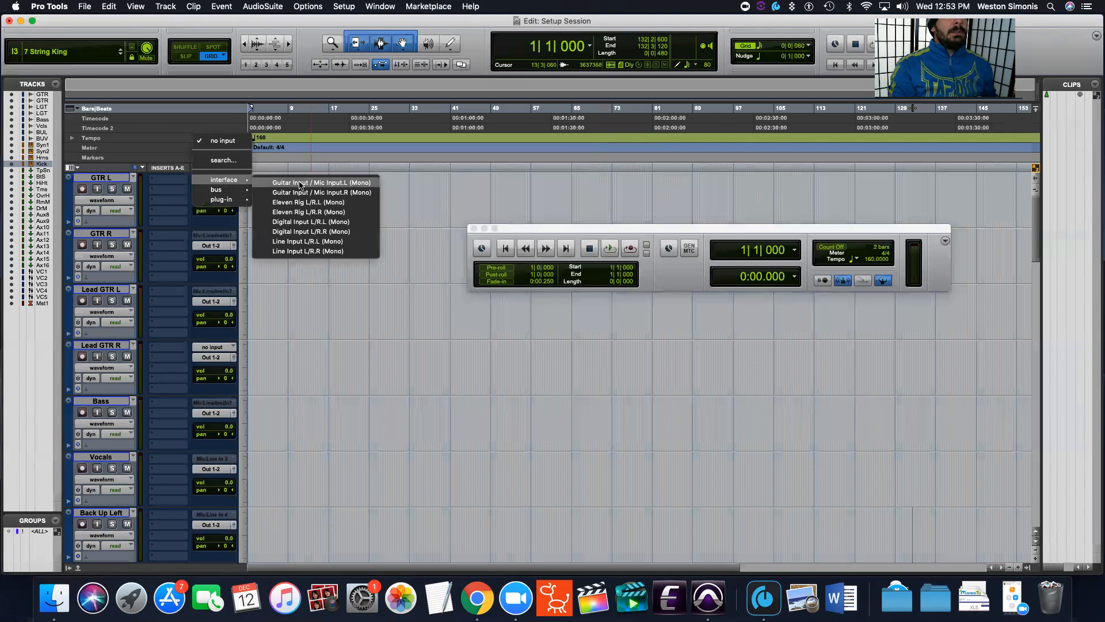
{"action": "left_click", "coordinate": [302, 202]}
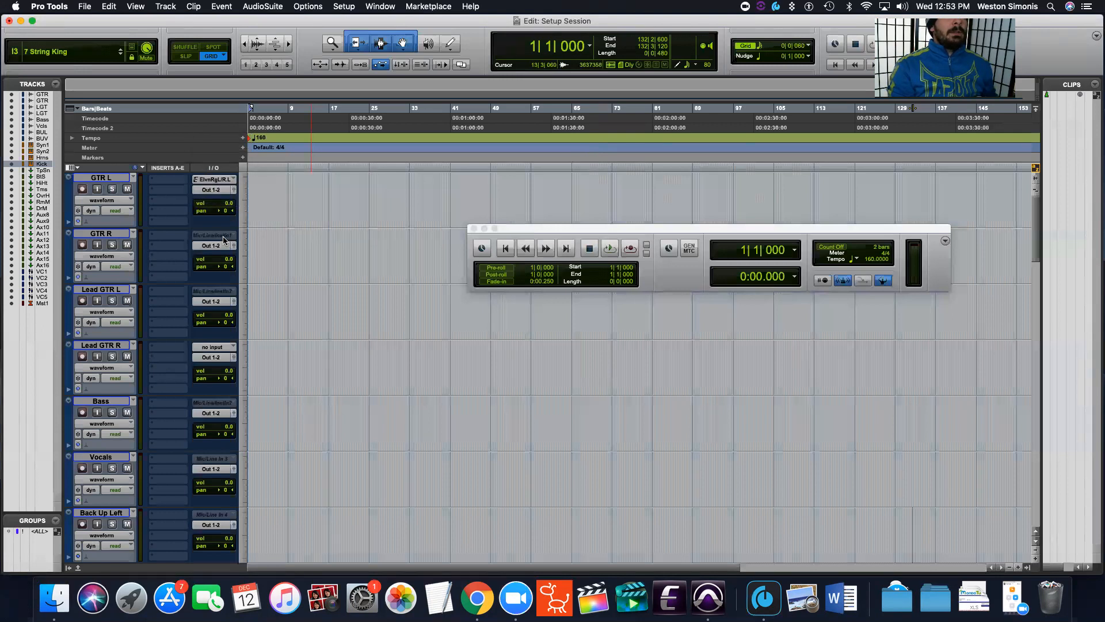
{"action": "left_click", "coordinate": [230, 235]}
{"action": "mouse_move", "coordinate": [244, 236]}
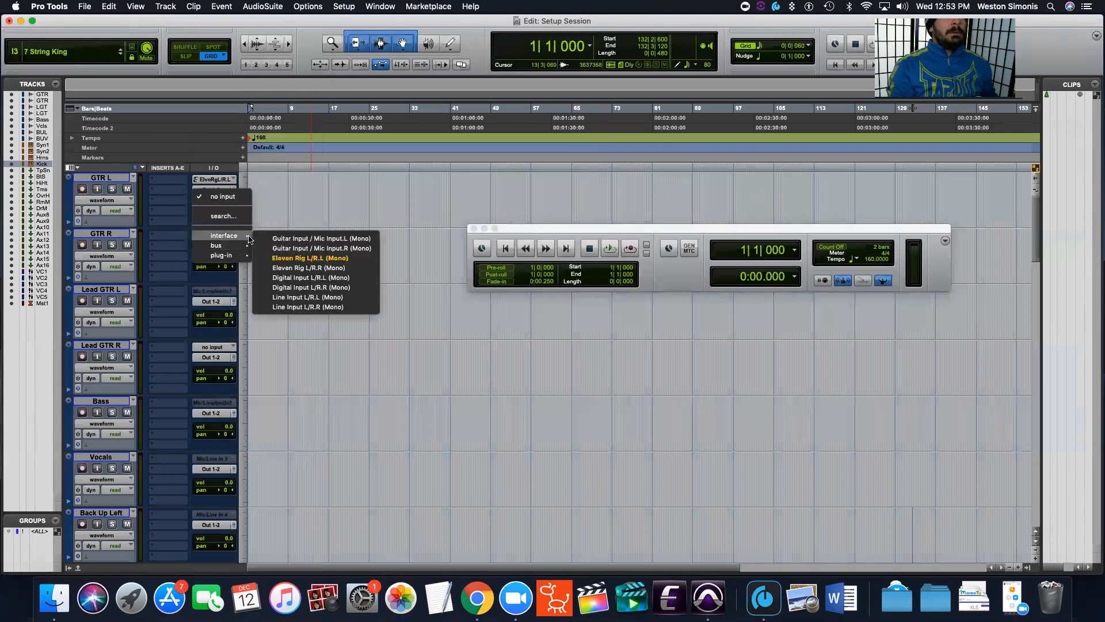
{"action": "left_click", "coordinate": [297, 268]}
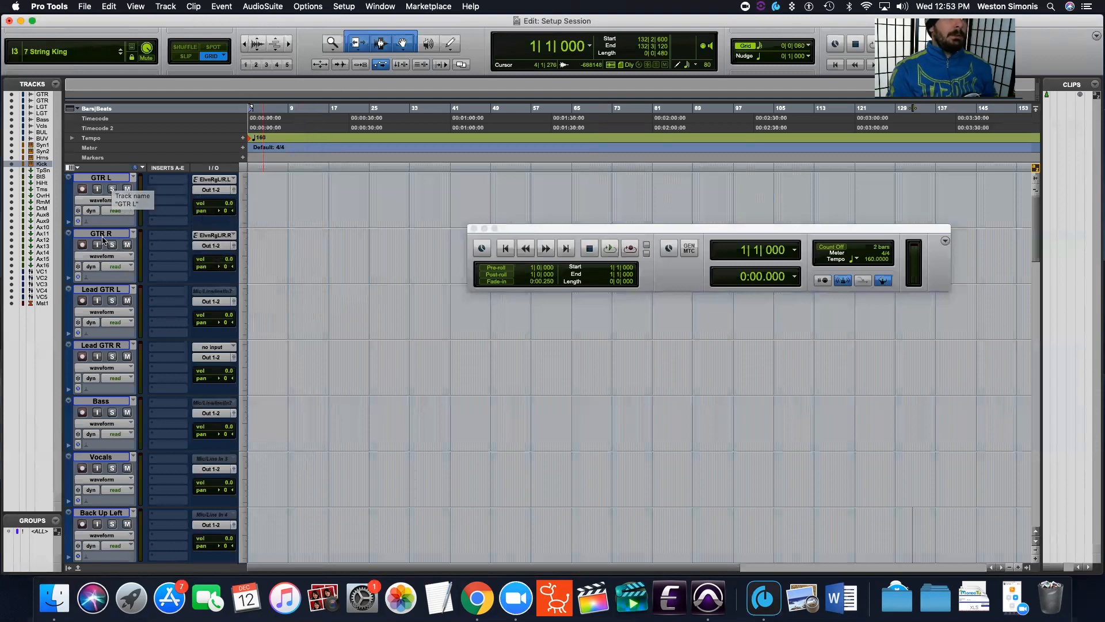
Duplicate the GTR L and GTR R tracks once each, keeping all track data and placing each copy after its original.
{"action": "left_click", "coordinate": [119, 179]}
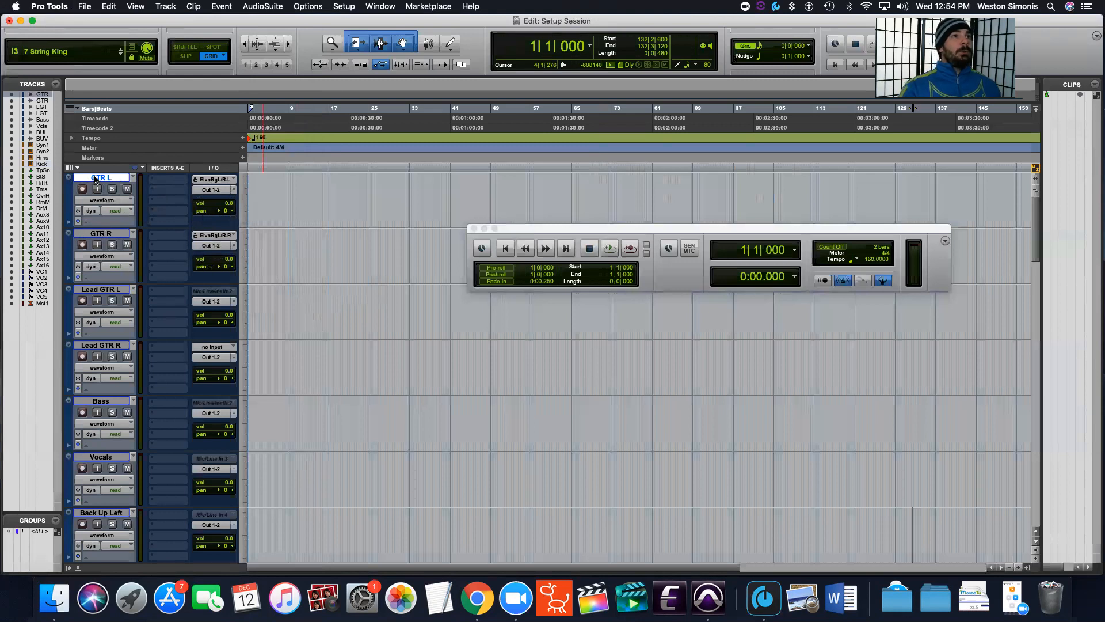
{"action": "left_click", "coordinate": [115, 233], "text": "shift"}
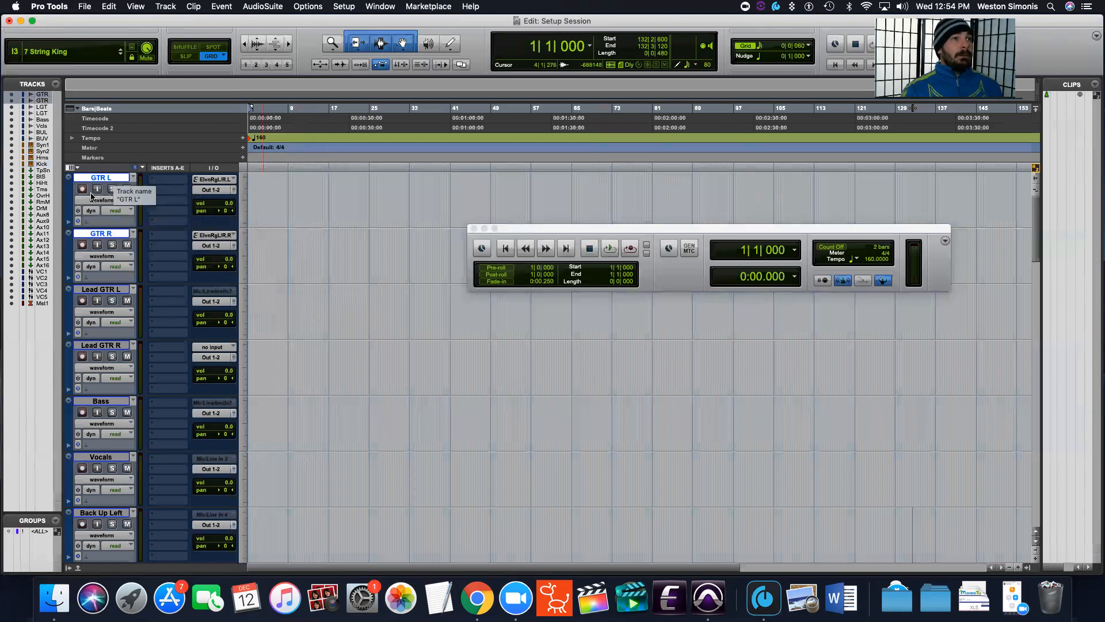
{"action": "left_click", "coordinate": [106, 289]}
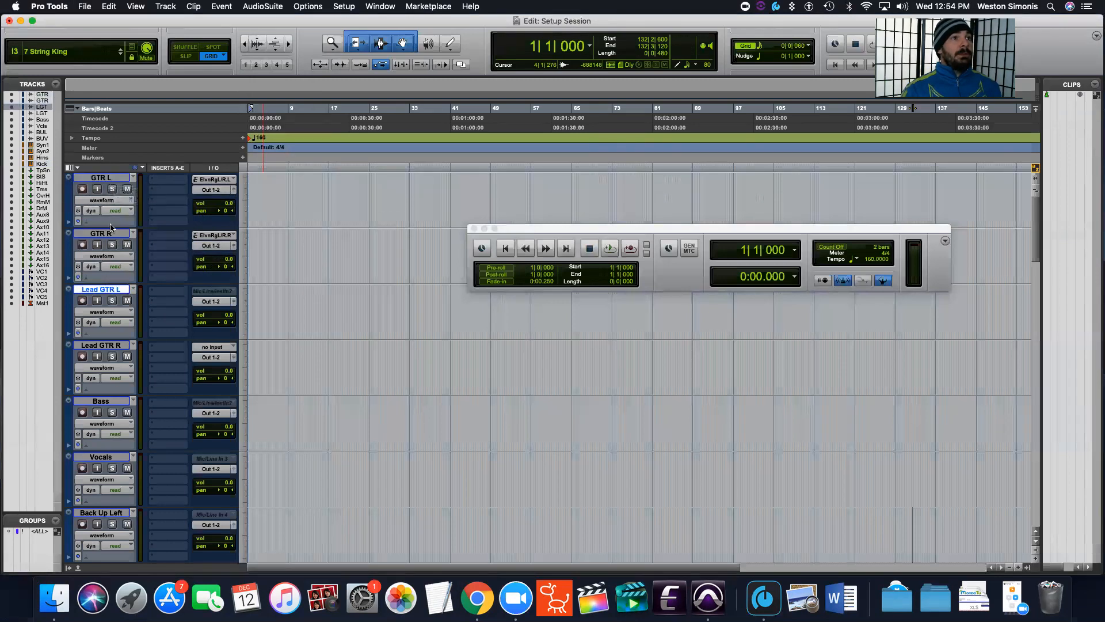
{"action": "left_click", "coordinate": [105, 181]}
{"action": "right_click", "coordinate": [106, 178]}
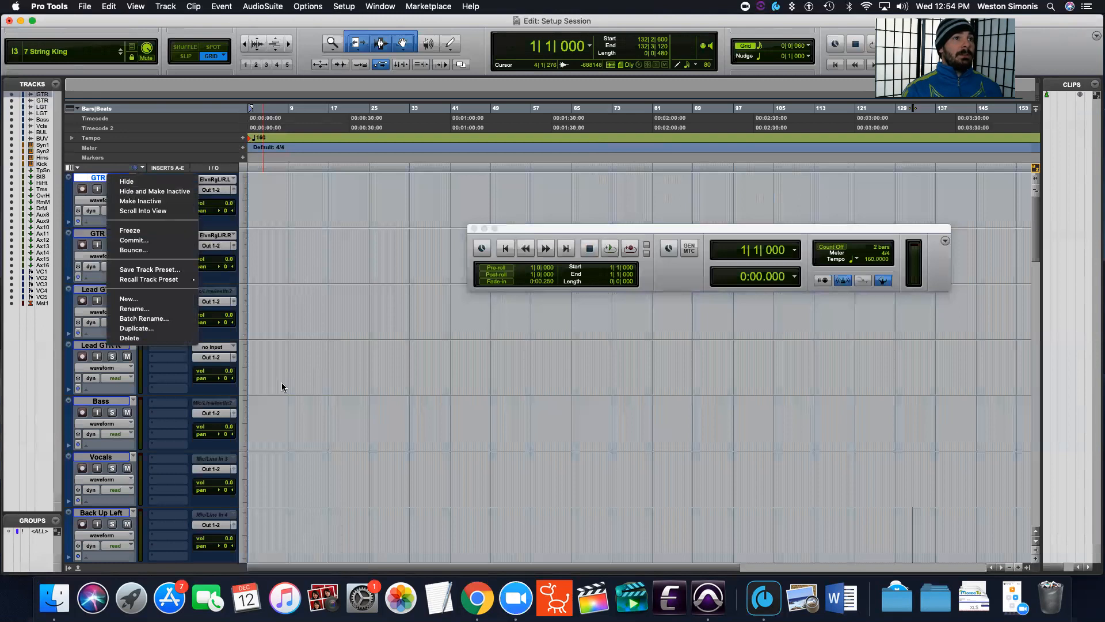
{"action": "left_click", "coordinate": [137, 328]}
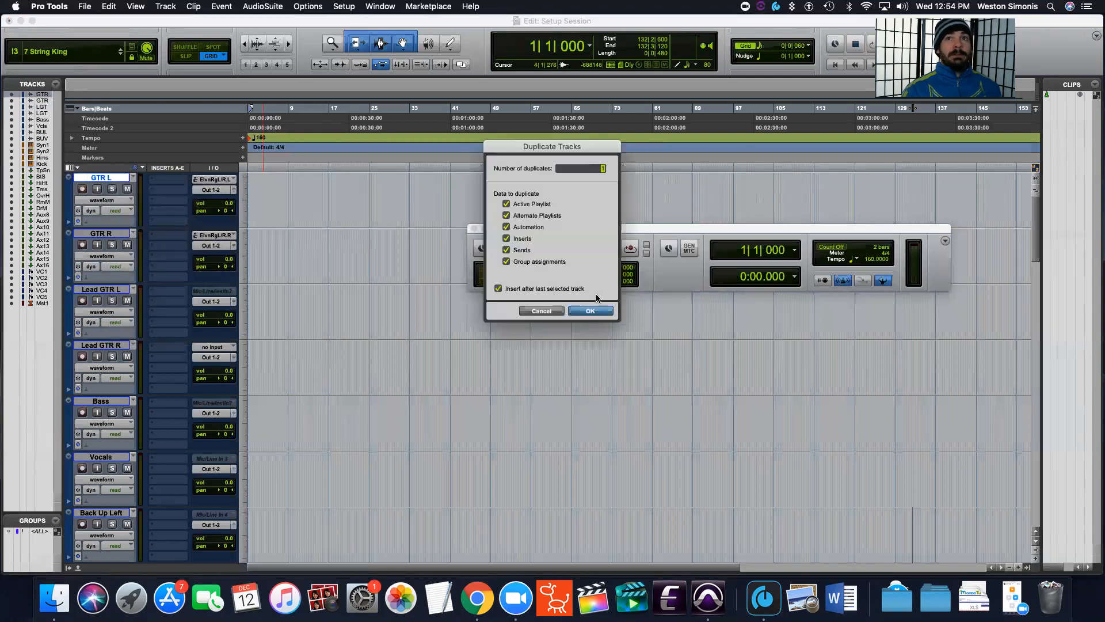
{"action": "key", "text": "Return"}
{"action": "right_click", "coordinate": [97, 289]}
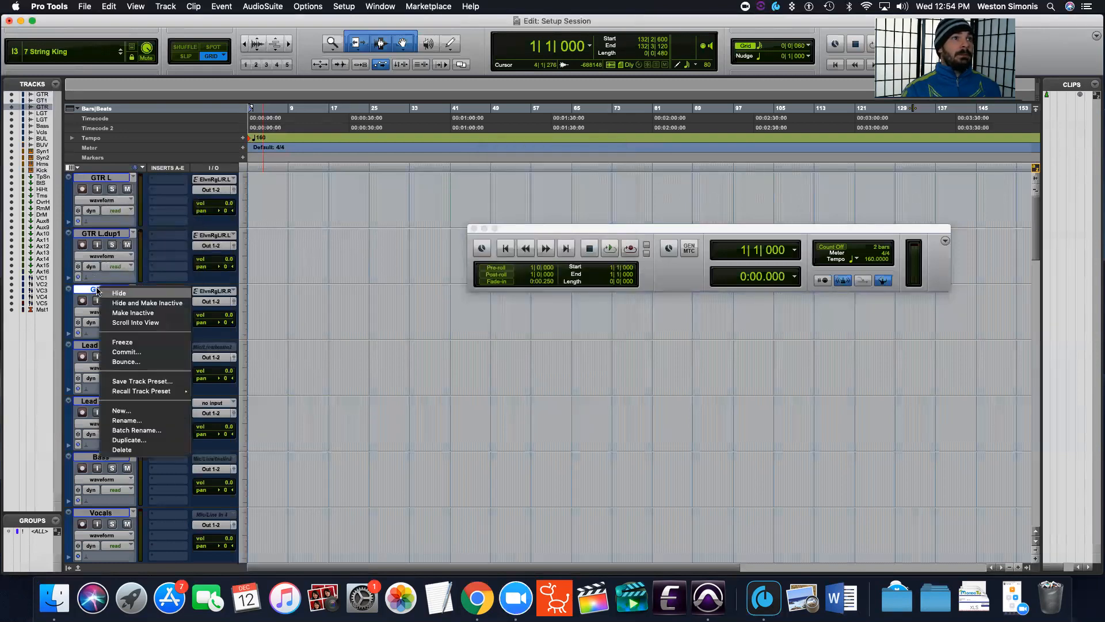
{"action": "left_click", "coordinate": [130, 440]}
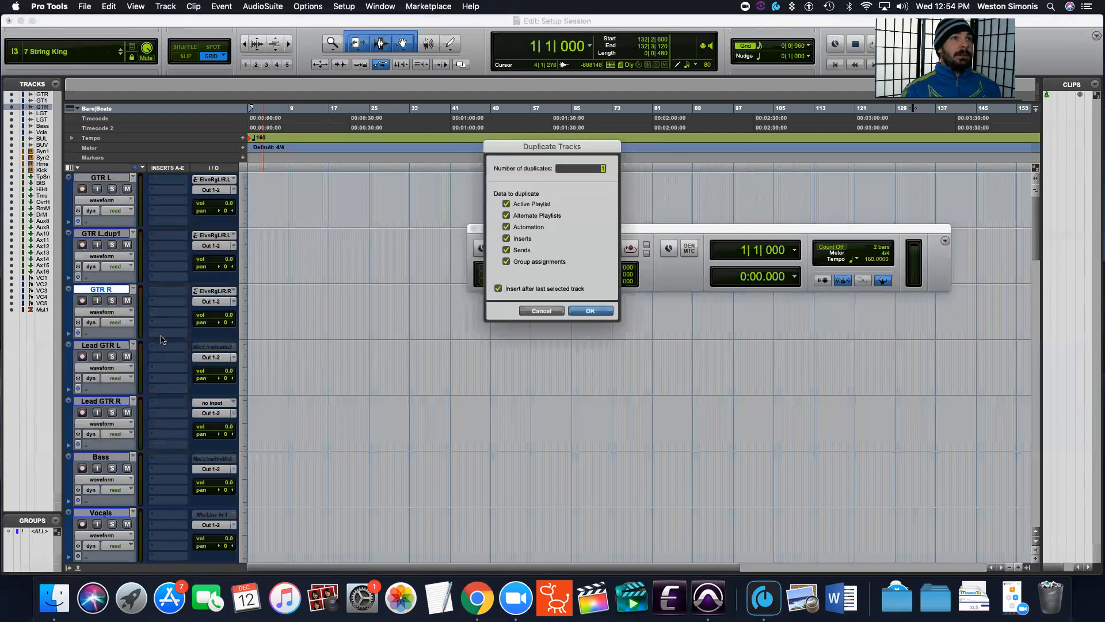
{"action": "left_click", "coordinate": [603, 312]}
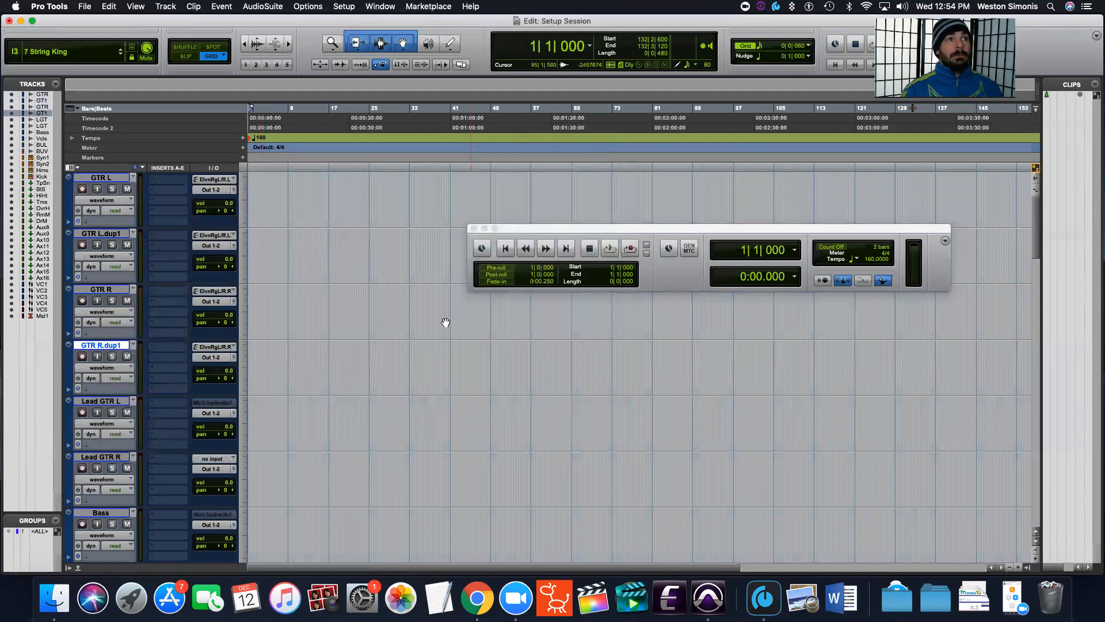
Examine the interface inputs available to the GTR L duplicate track without changing its assignment.
{"action": "left_click", "coordinate": [227, 238]}
{"action": "mouse_move", "coordinate": [229, 237]}
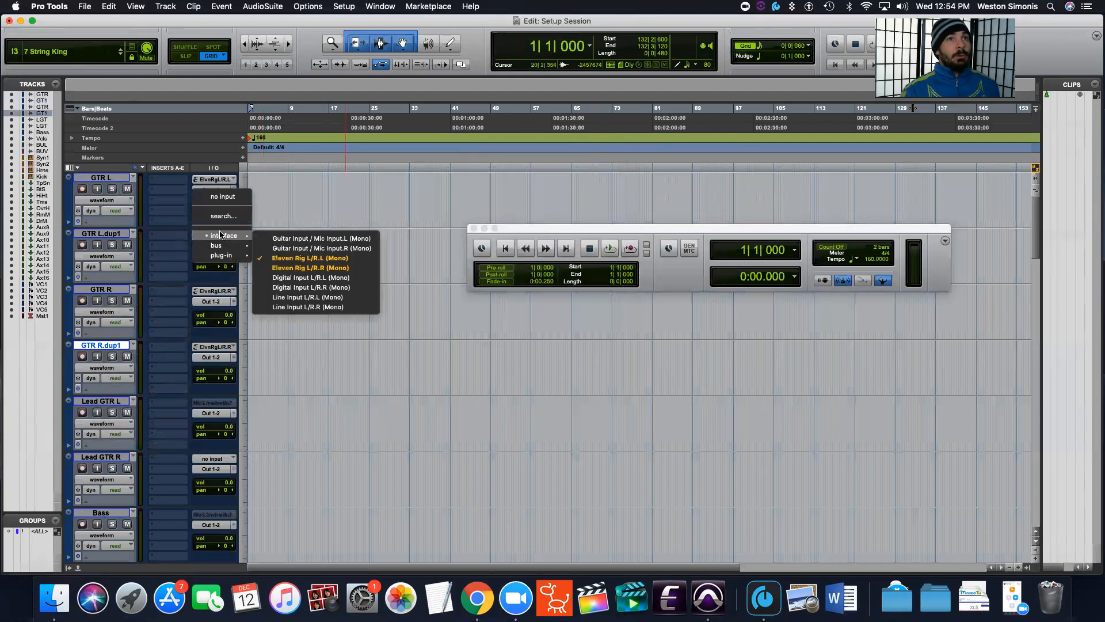
{"action": "left_click", "coordinate": [171, 238]}
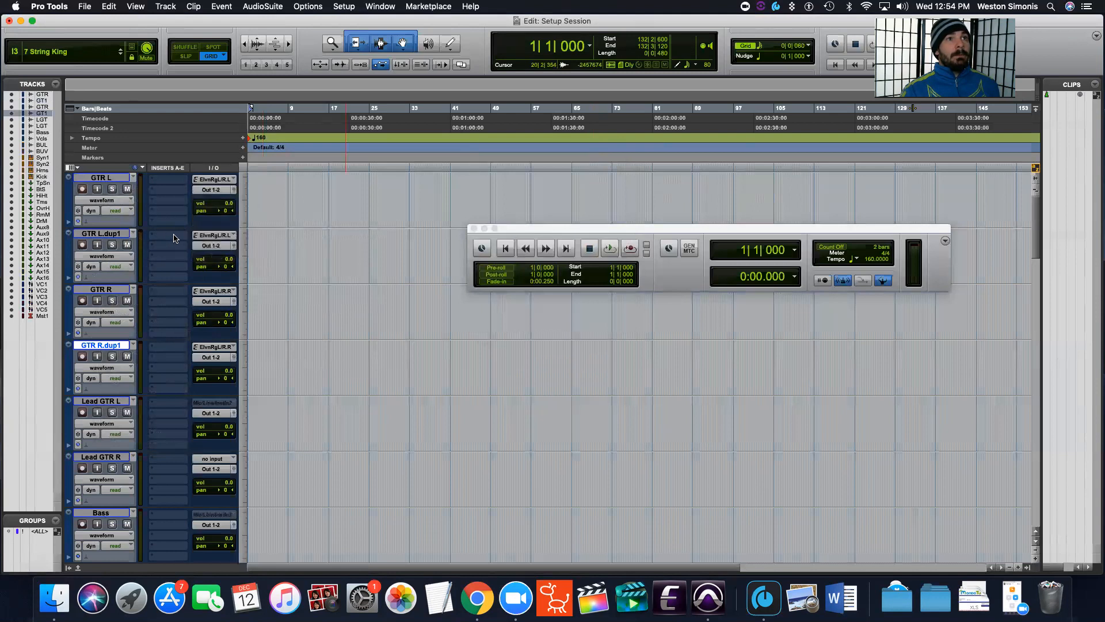
{"action": "left_click", "coordinate": [217, 237]}
{"action": "mouse_move", "coordinate": [225, 238]}
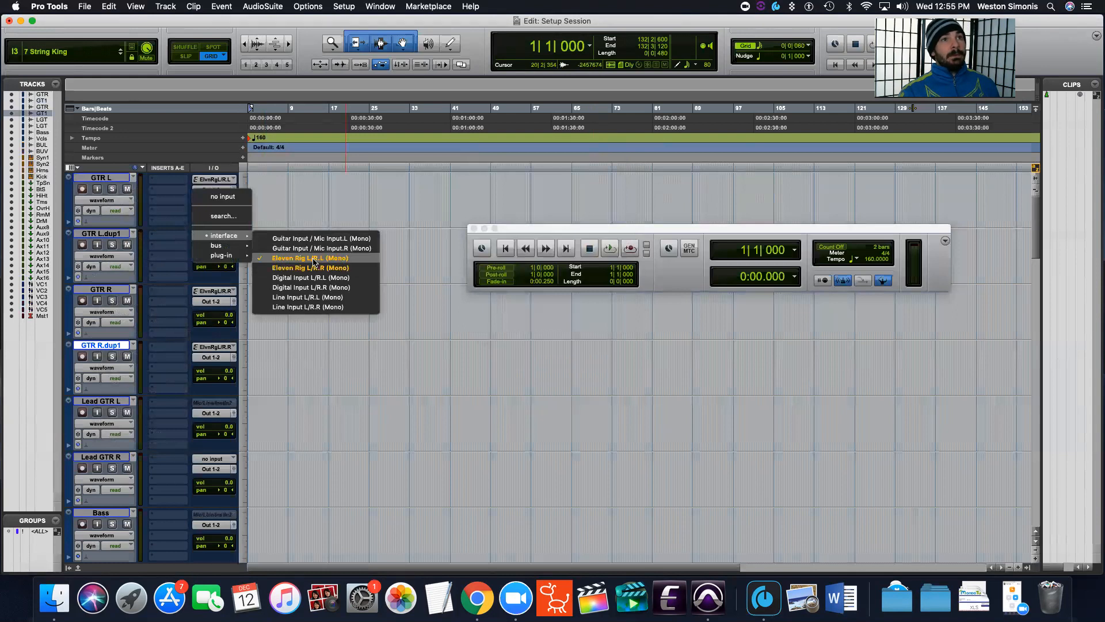
{"action": "left_click", "coordinate": [164, 249]}
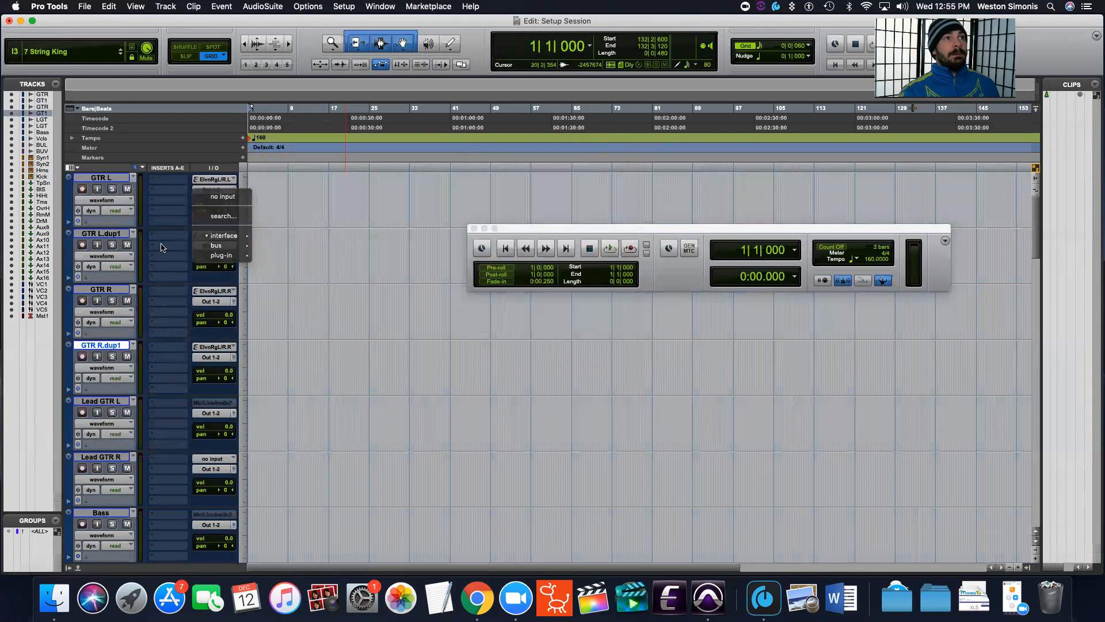
Enable input monitoring on GTR L and its duplicate, and set the duplicate's input to Guitar Input / Mic Input.L (Mono).
{"action": "left_click", "coordinate": [97, 188]}
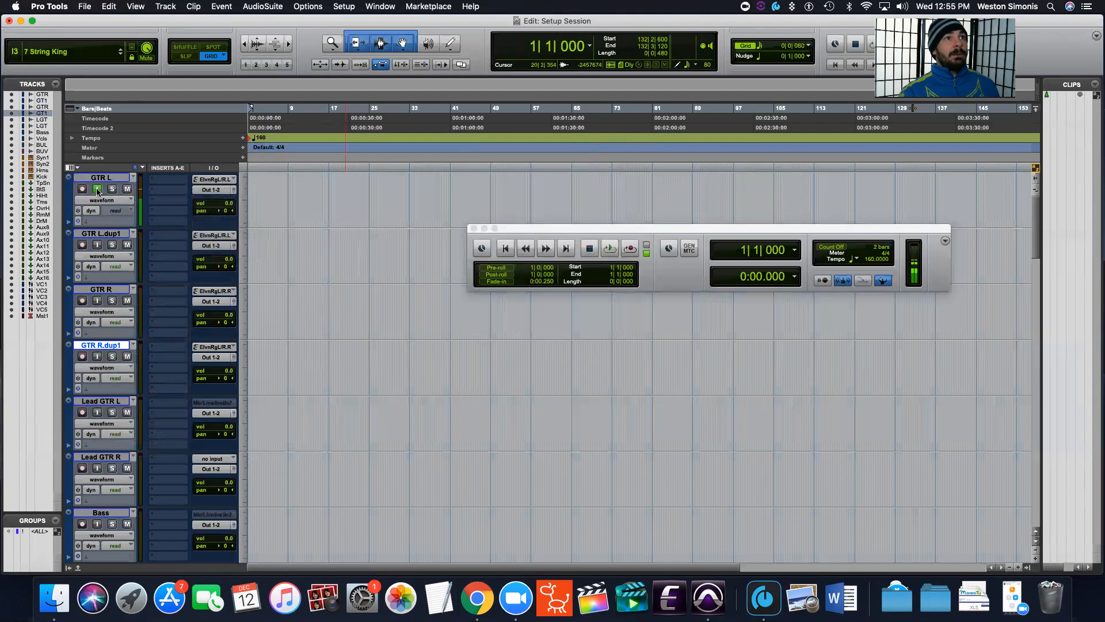
{"action": "left_click", "coordinate": [98, 244]}
{"action": "left_click", "coordinate": [204, 235]}
{"action": "mouse_move", "coordinate": [213, 237]}
{"action": "left_click", "coordinate": [293, 239]}
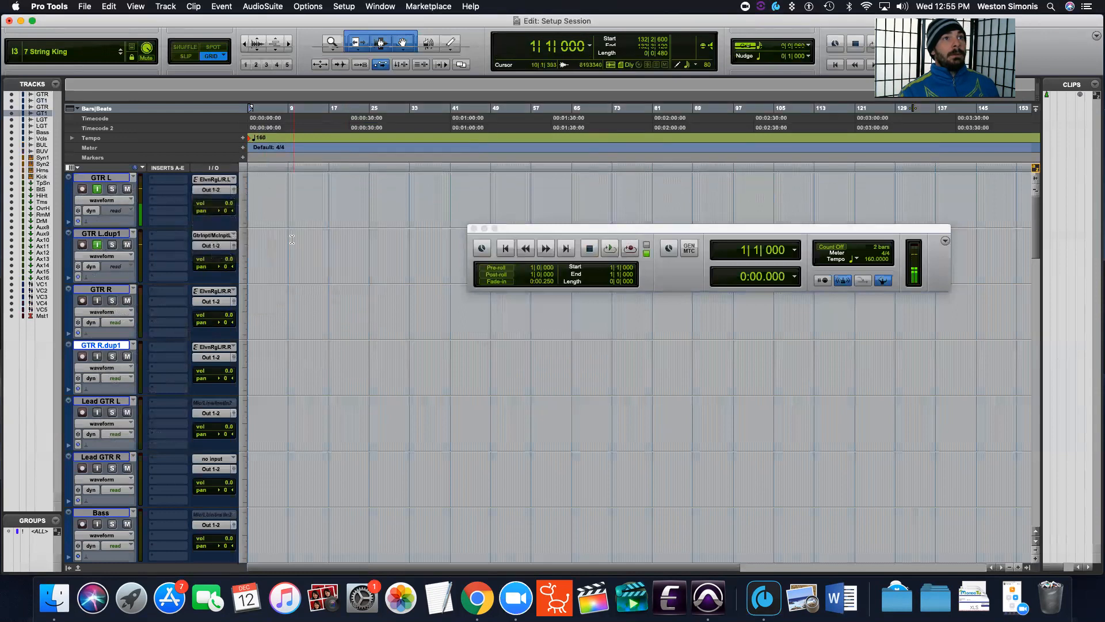
Turn off input monitoring on GTR L and set the GTR R duplicate's input to Guitar Input / Mic Input.R (Mono).
{"action": "left_click", "coordinate": [97, 189]}
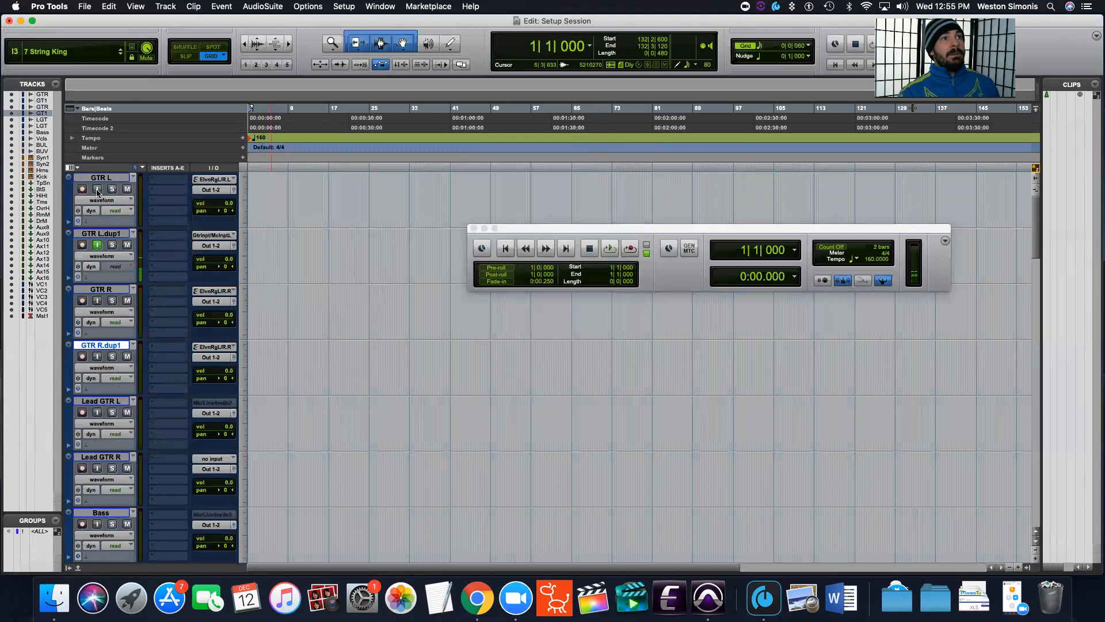
{"action": "left_click", "coordinate": [214, 179]}
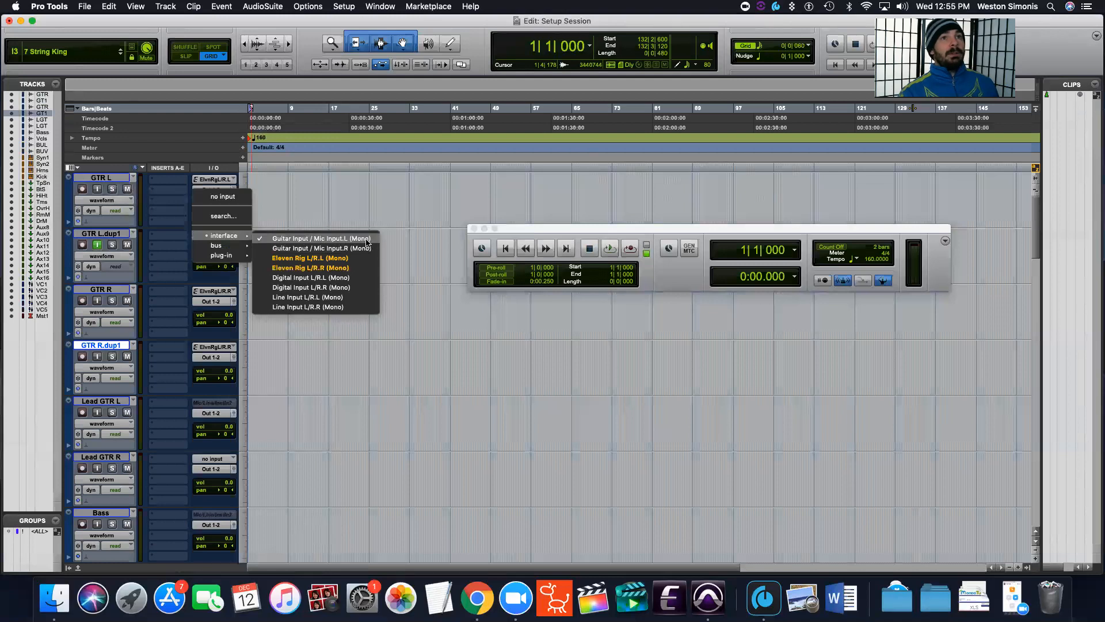
{"action": "left_click", "coordinate": [171, 290]}
{"action": "left_click", "coordinate": [214, 292]}
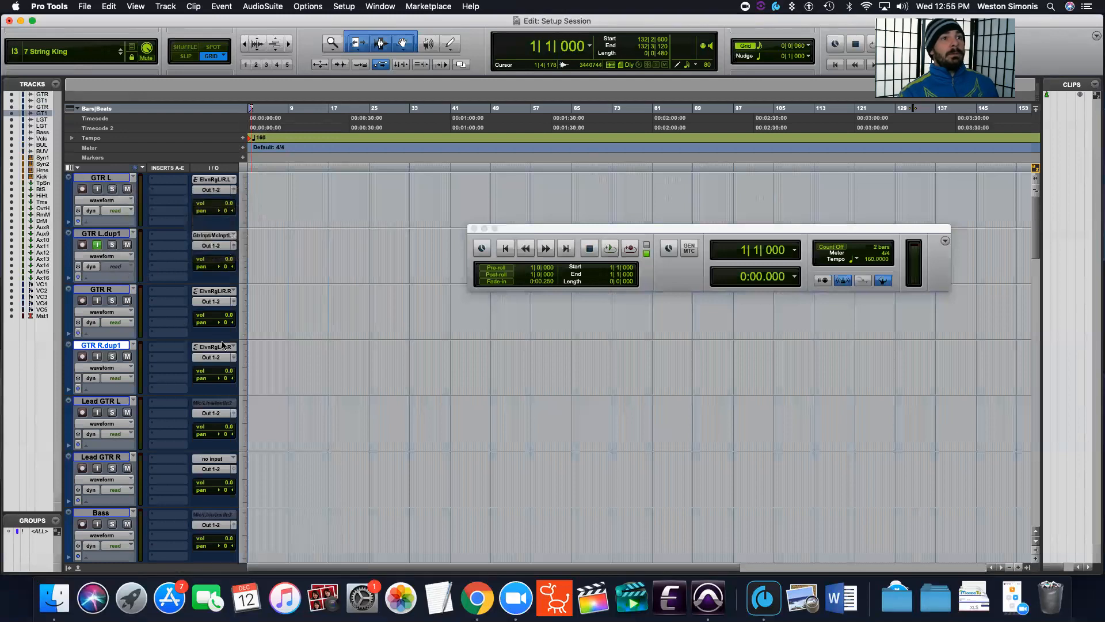
{"action": "mouse_move", "coordinate": [223, 348]}
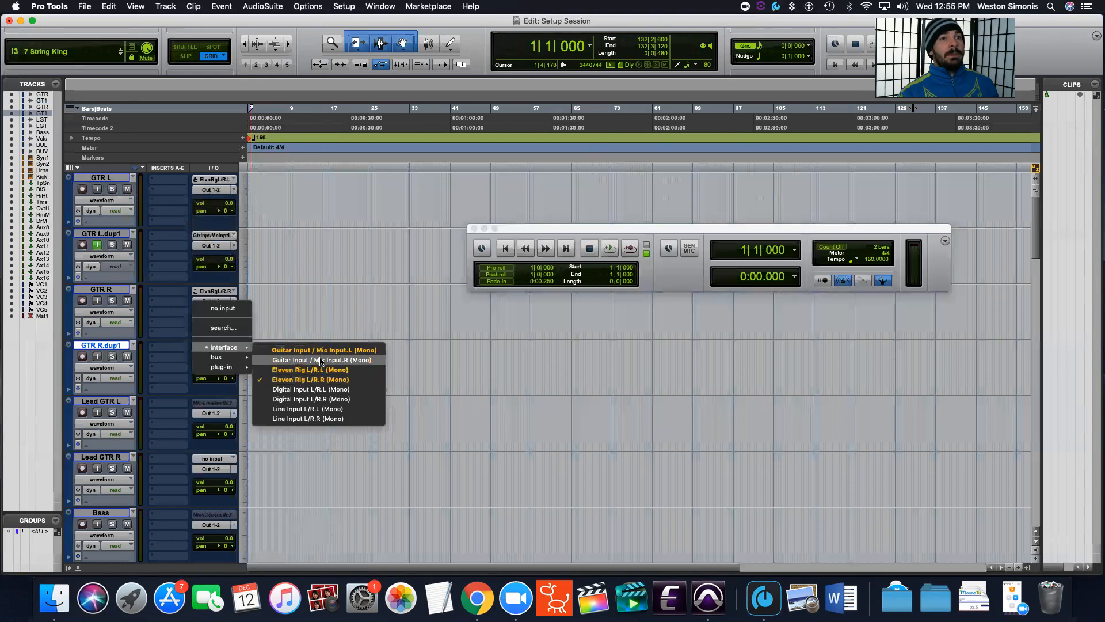
{"action": "left_click", "coordinate": [320, 361]}
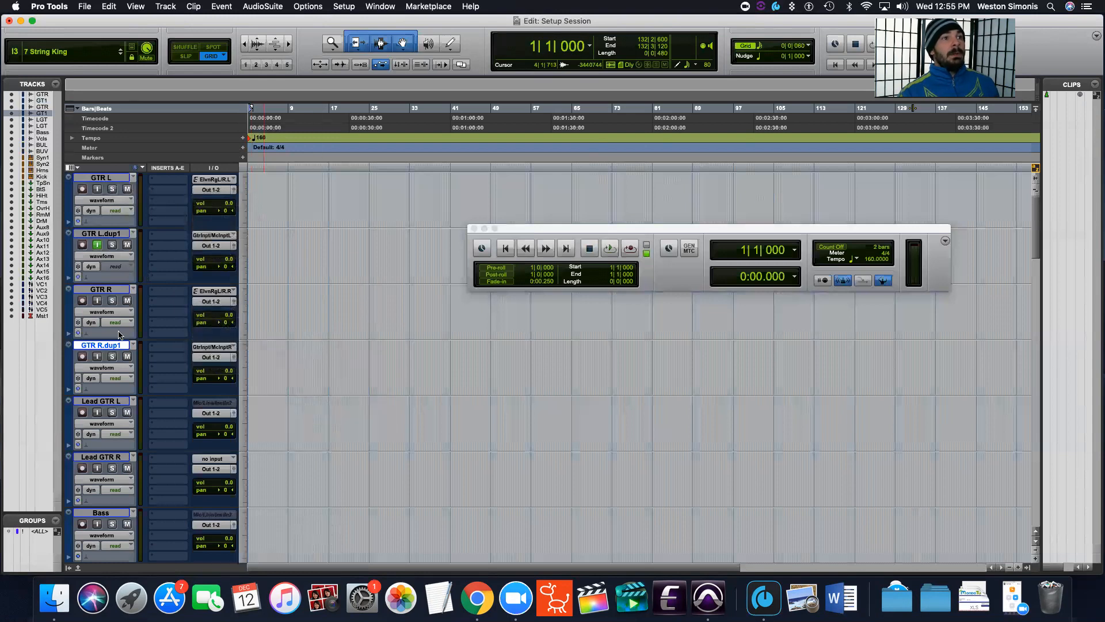
Rename the duplicated left guitar track as GTR L Clean.
{"action": "double_click", "coordinate": [119, 233]}
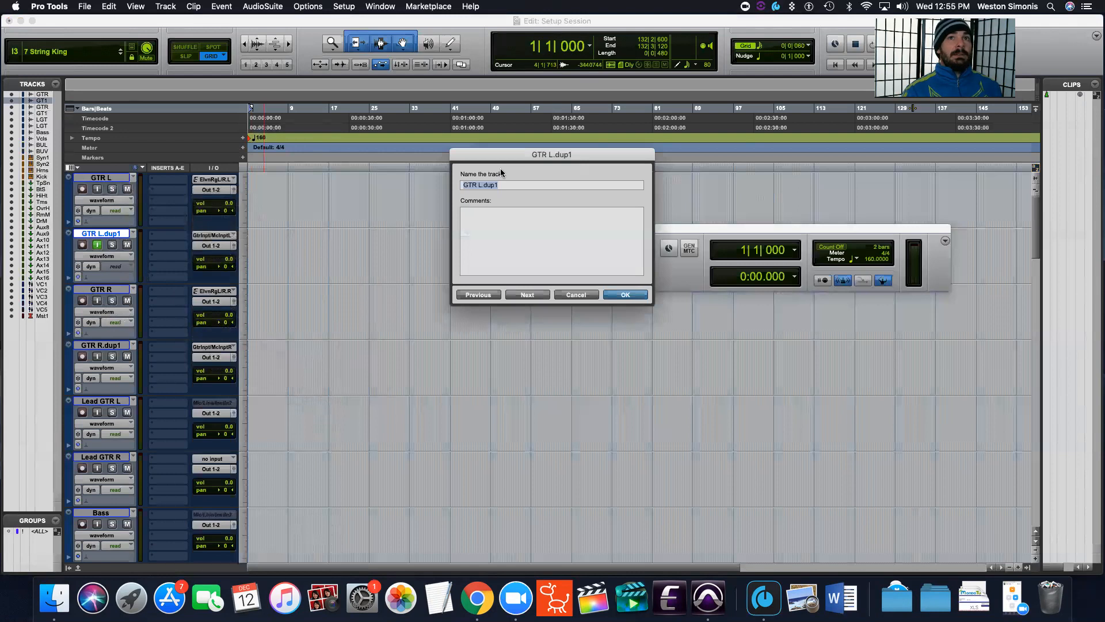
{"action": "left_click_drag", "start_coordinate": [503, 183], "coordinate": [484, 184]}
{"action": "key", "text": "BackSpace"}
{"action": "type", "text": "Cle"}
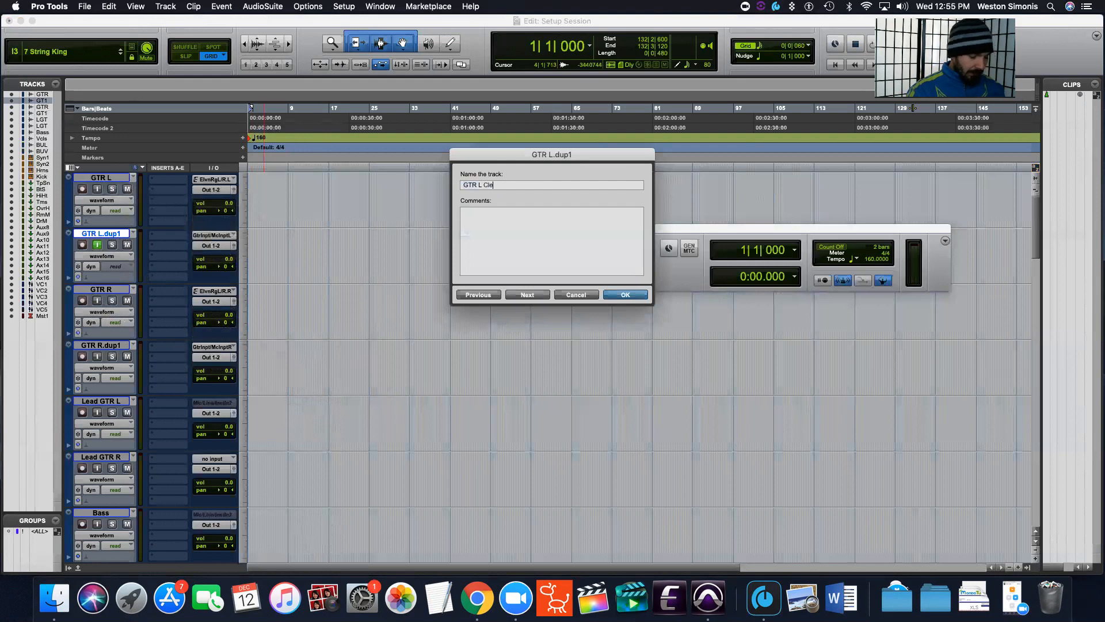
{"action": "type", "text": "an"}
{"action": "key", "text": "Return"}
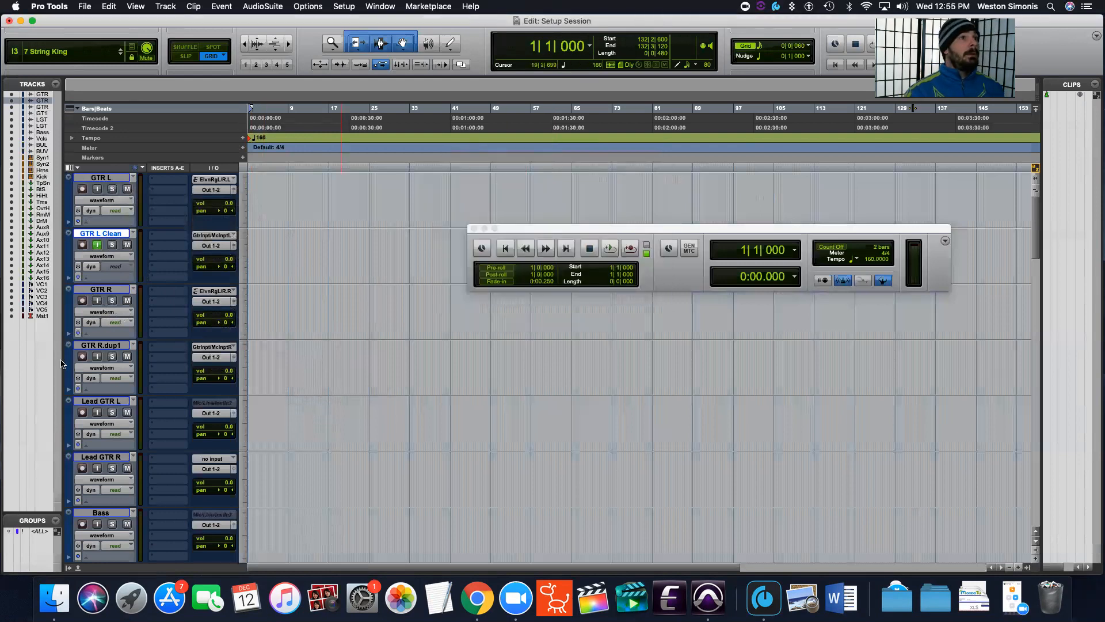
Rename the duplicated right guitar track as GTR R Clean.
{"action": "double_click", "coordinate": [107, 347]}
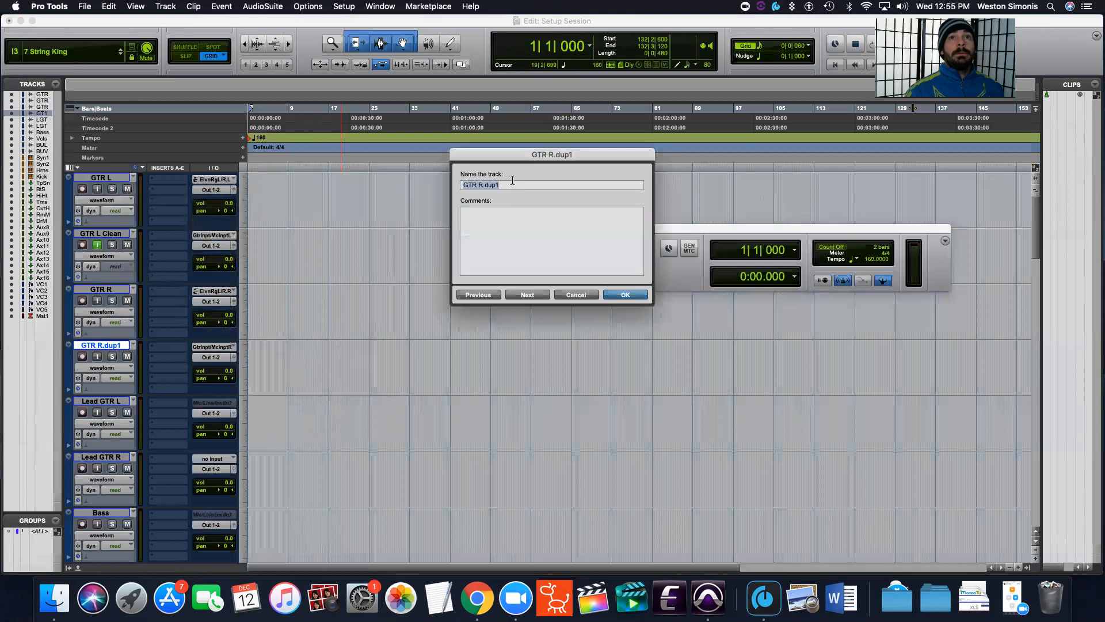
{"action": "left_click", "coordinate": [536, 185]}
{"action": "key", "text": "BackSpace"}
{"action": "key", "text": "BackSpace"}
{"action": "key", "text": "BackSpace"}
{"action": "key", "text": "BackSpace"}
{"action": "type", "text": "Cl"}
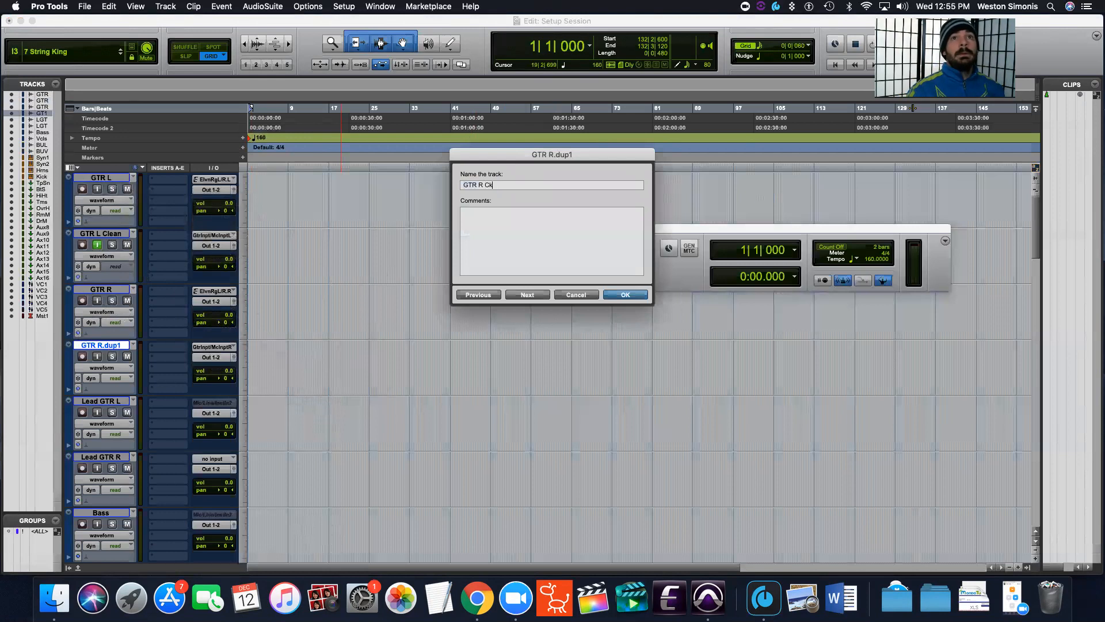
{"action": "key", "text": "BackSpace"}
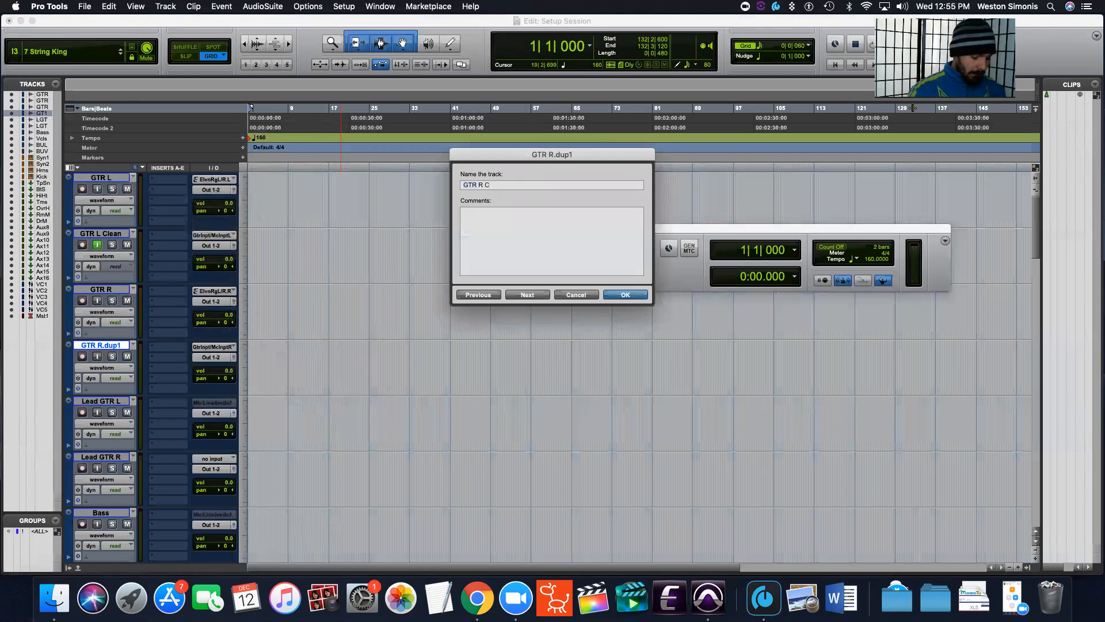
{"action": "type", "text": "lea"}
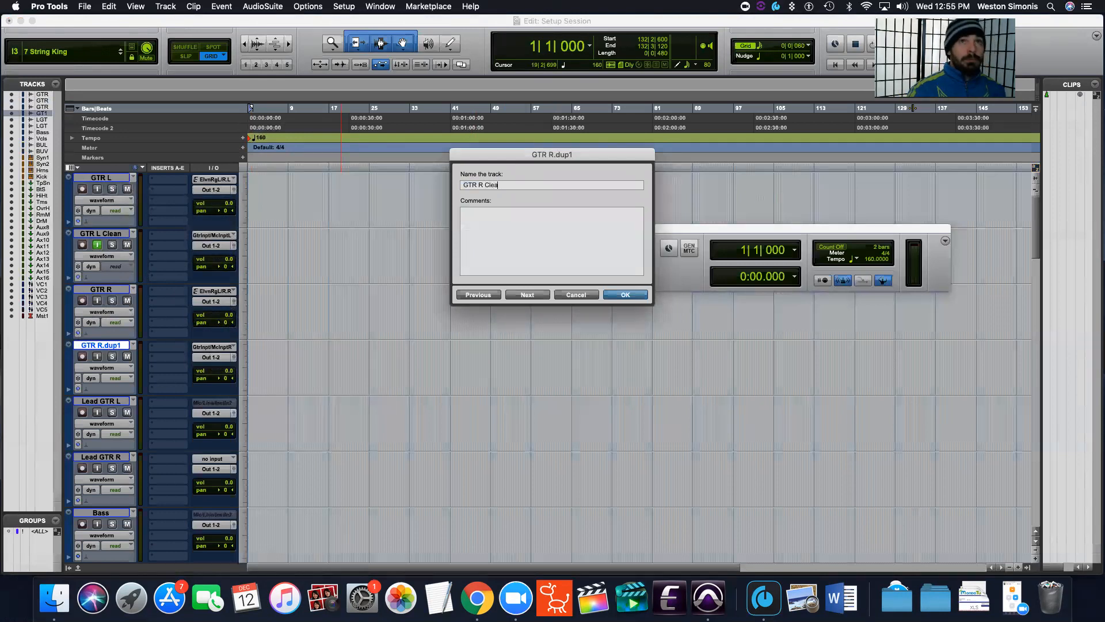
{"action": "type", "text": "n"}
{"action": "key", "text": "Return"}
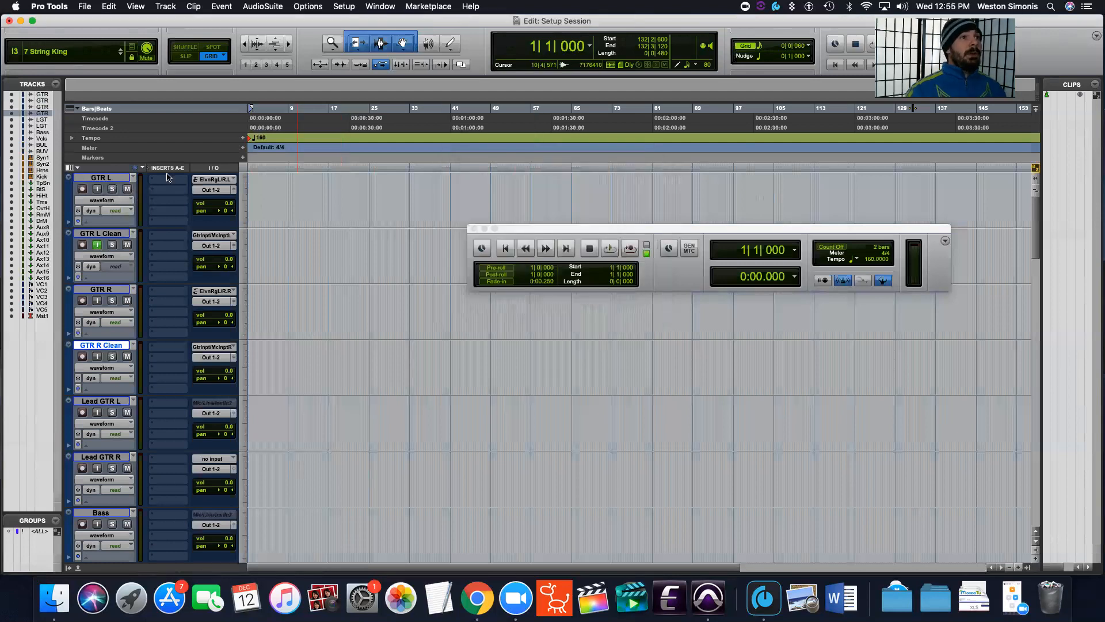
Turn off input monitoring on GTR L Clean and record-enable both GTR L and GTR L Clean.
{"action": "left_click", "coordinate": [97, 245]}
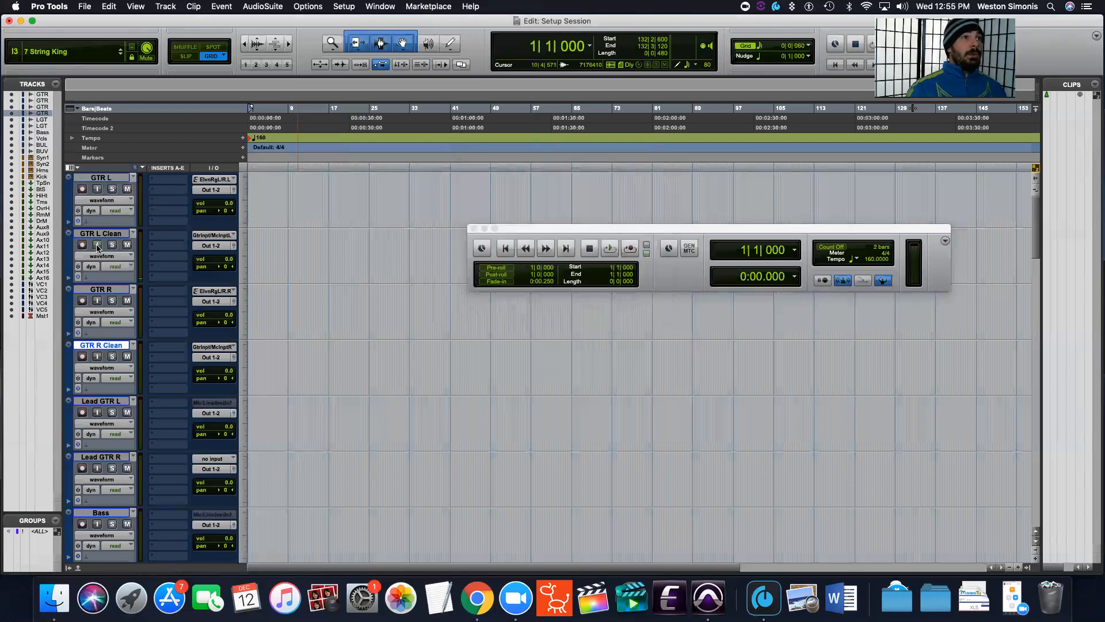
{"action": "left_click", "coordinate": [81, 189]}
{"action": "left_click", "coordinate": [82, 245]}
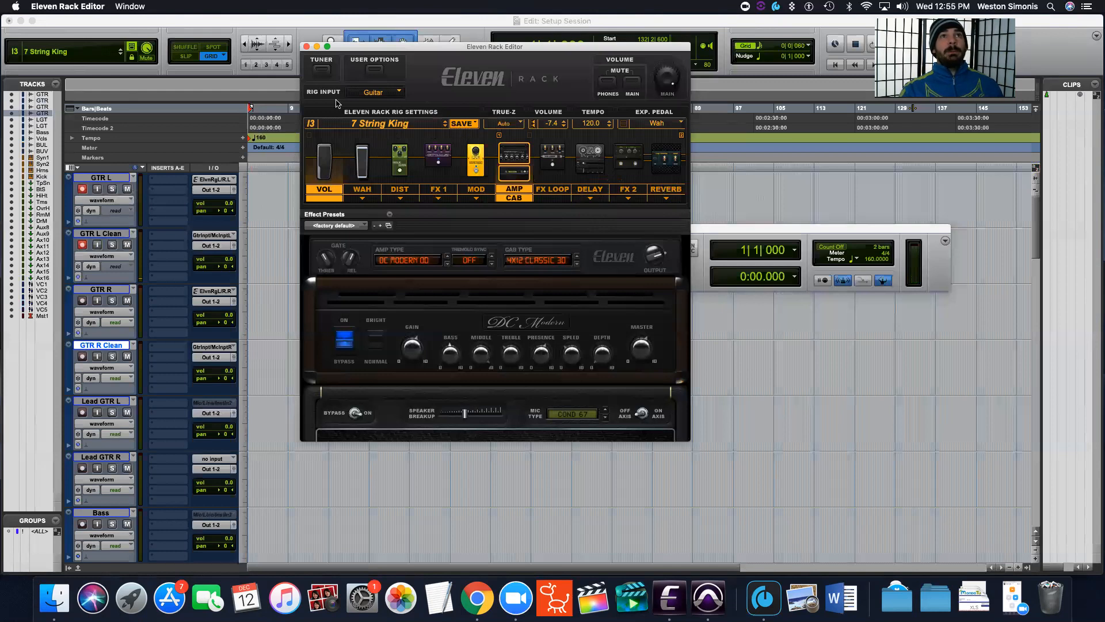
Check the guitar's tuning with the Eleven Rack Editor's tuner, closing the tuner when done.
{"action": "left_click", "coordinate": [322, 69]}
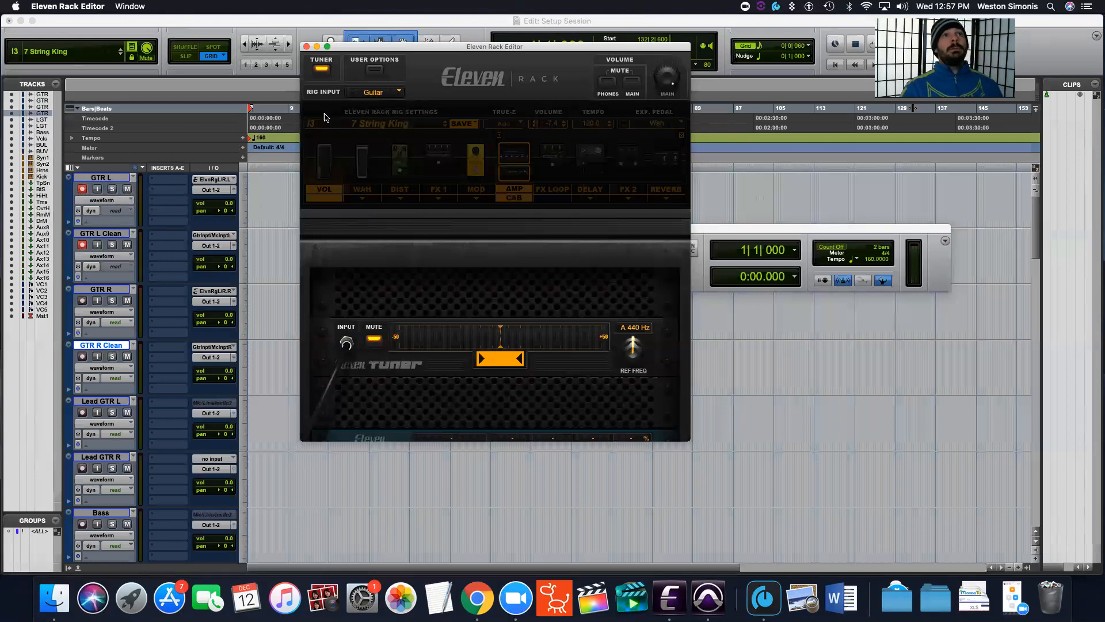
{"action": "left_click", "coordinate": [323, 69]}
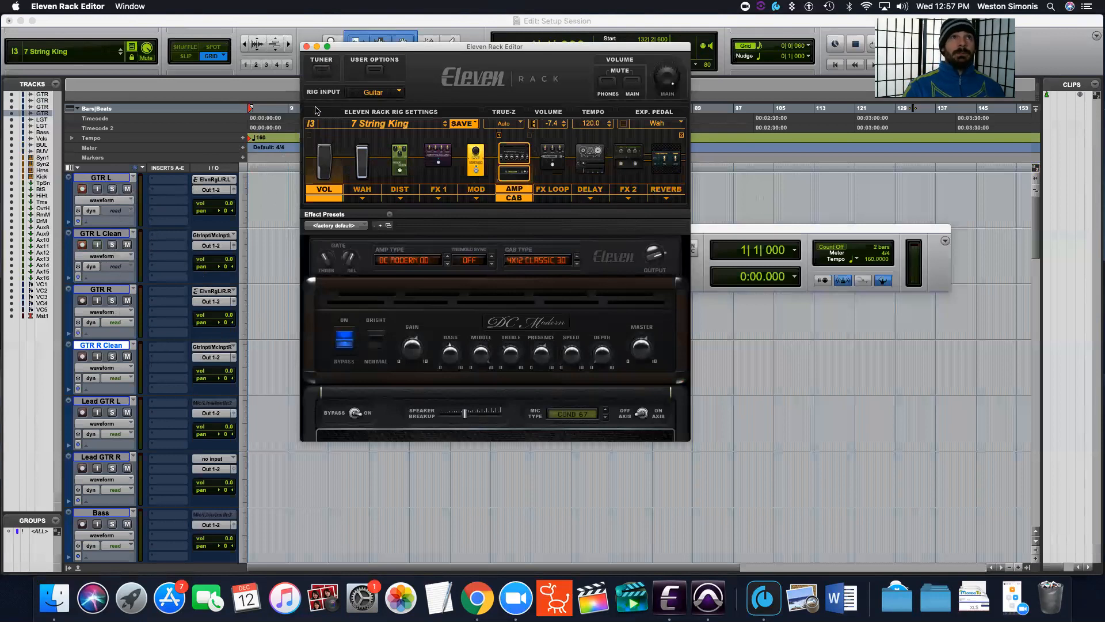
Move the Eleven Rack Editor and Transport windows higher on the screen, and switch back to Pro Tools.
{"action": "left_click_drag", "start_coordinate": [389, 49], "coordinate": [356, 26]}
{"action": "left_click_drag", "start_coordinate": [772, 223], "coordinate": [841, 119]}
{"action": "left_click", "coordinate": [669, 599]}
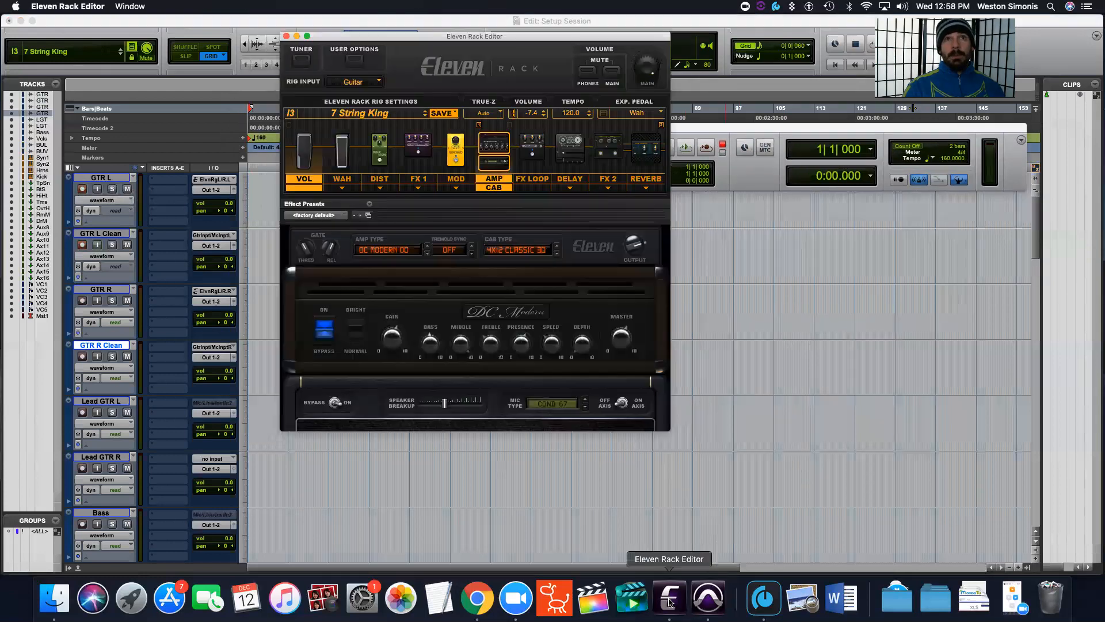
{"action": "left_click", "coordinate": [708, 598]}
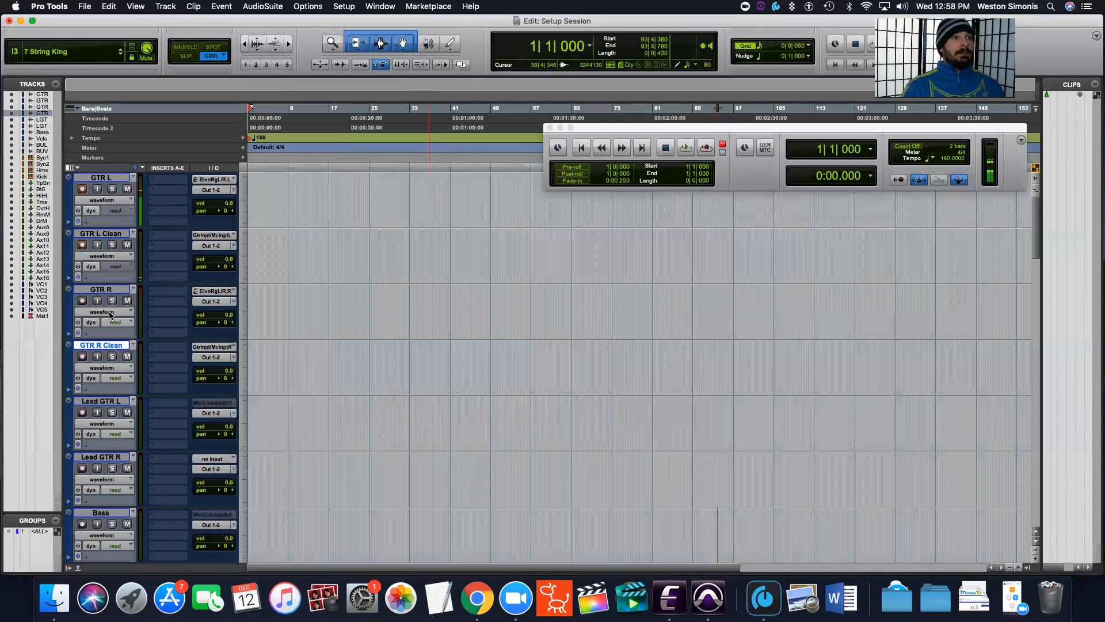
Start playback and enable input monitoring on GTR L, GTR L Clean, GTR R and GTR R Clean.
{"action": "key", "text": "space"}
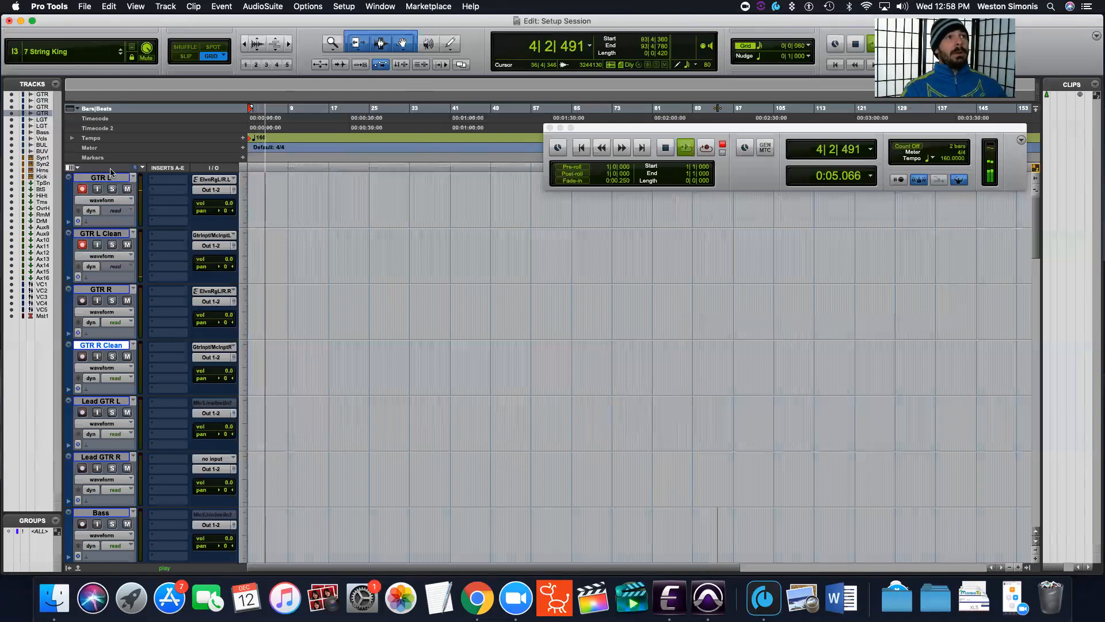
{"action": "left_click", "coordinate": [97, 188]}
{"action": "left_click", "coordinate": [98, 245]}
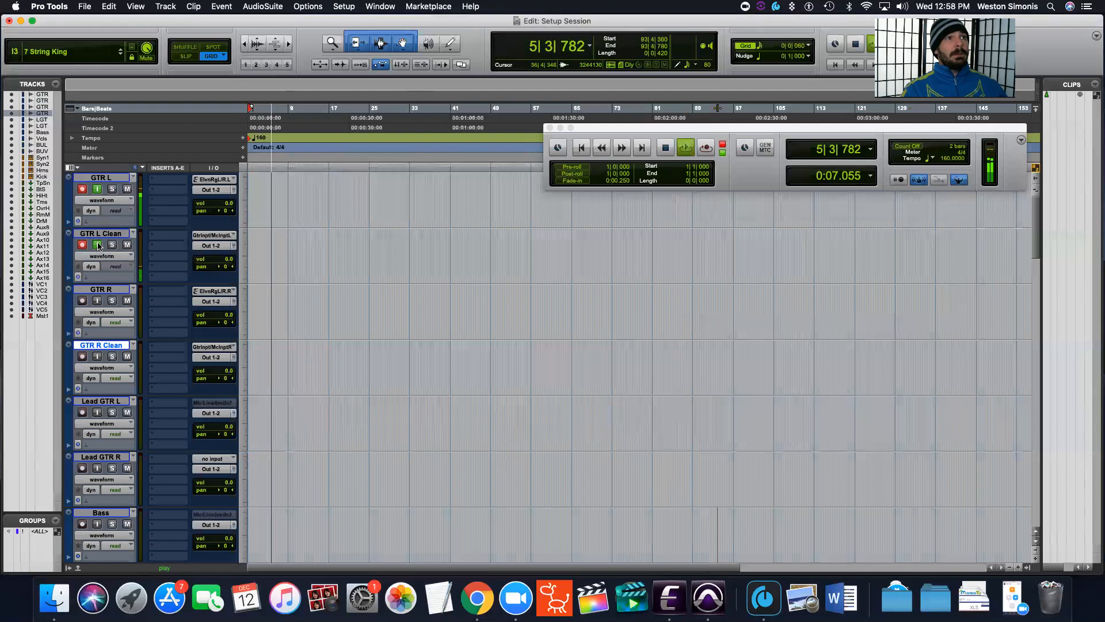
{"action": "left_click", "coordinate": [97, 300]}
{"action": "left_click", "coordinate": [97, 357]}
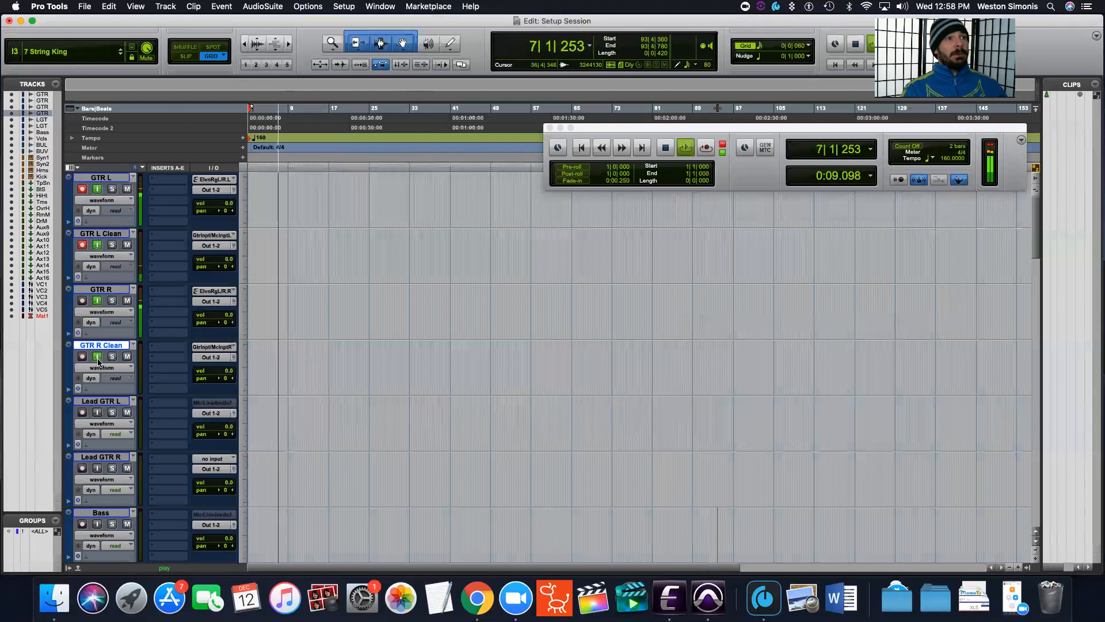
Set the GTR R Clean input to Guitar Input / Mic Input.L (Mono) and return the session to its start.
{"action": "left_click", "coordinate": [214, 346]}
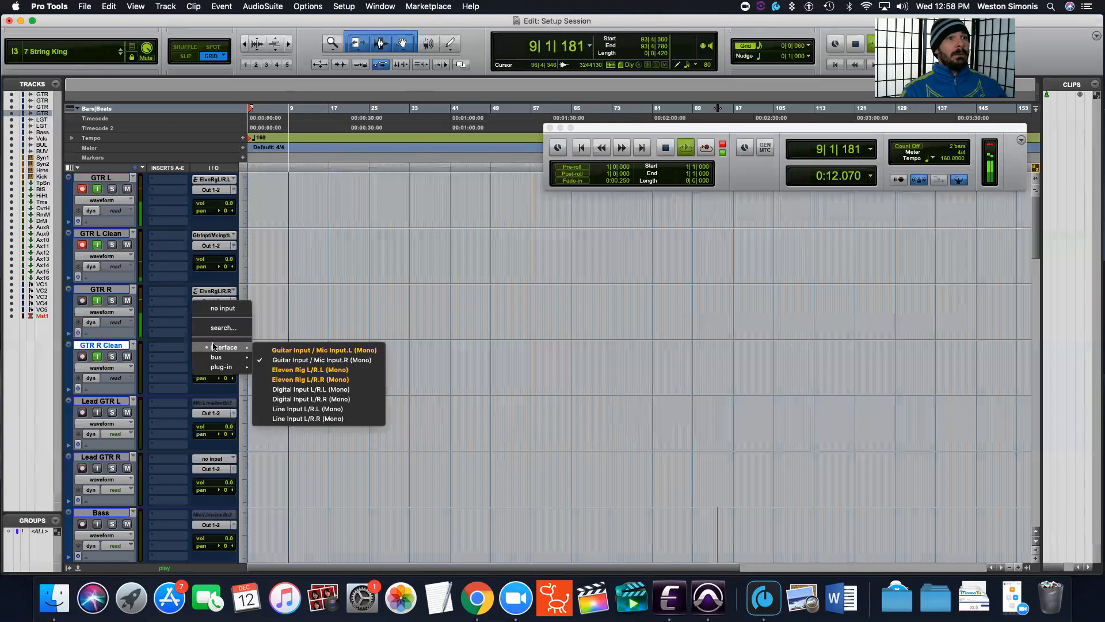
{"action": "left_click", "coordinate": [279, 359]}
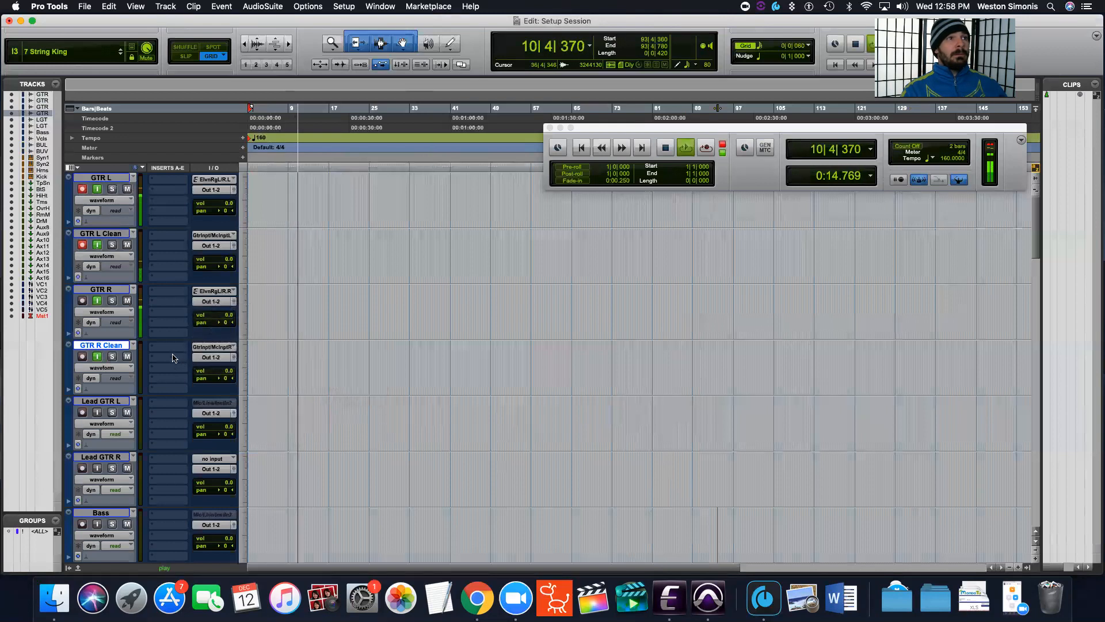
{"action": "left_click", "coordinate": [209, 348]}
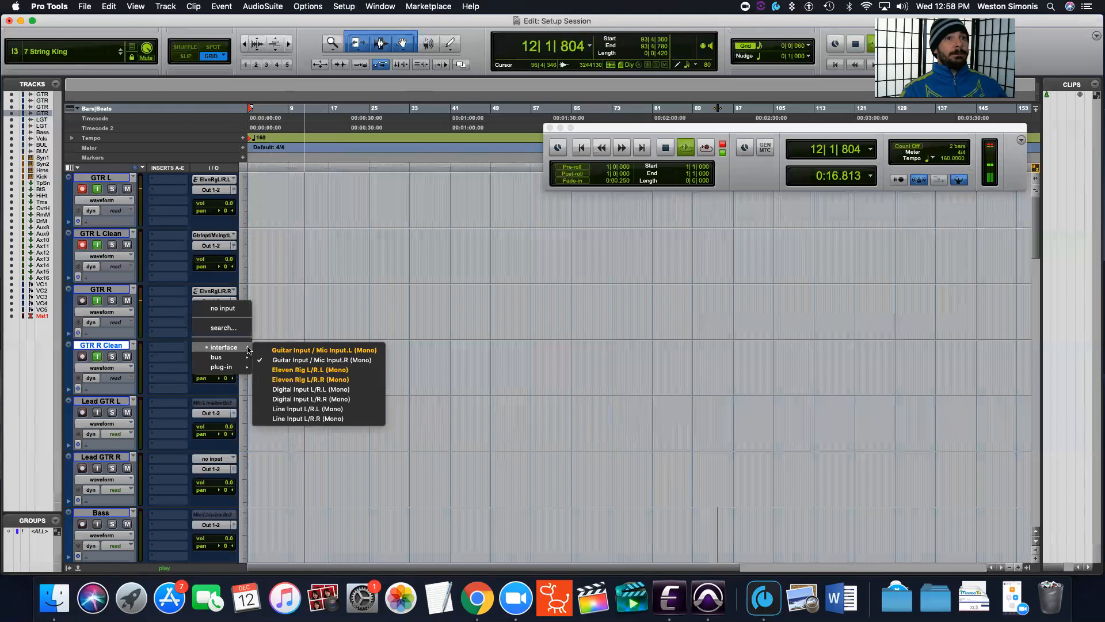
{"action": "left_click", "coordinate": [282, 350]}
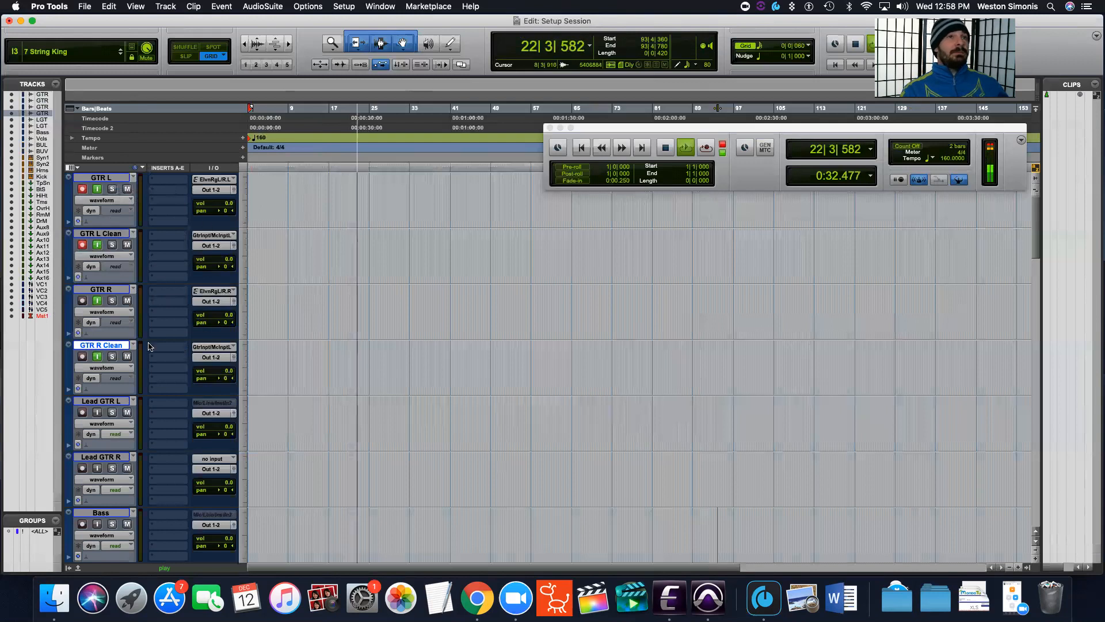
{"action": "key", "text": "Return"}
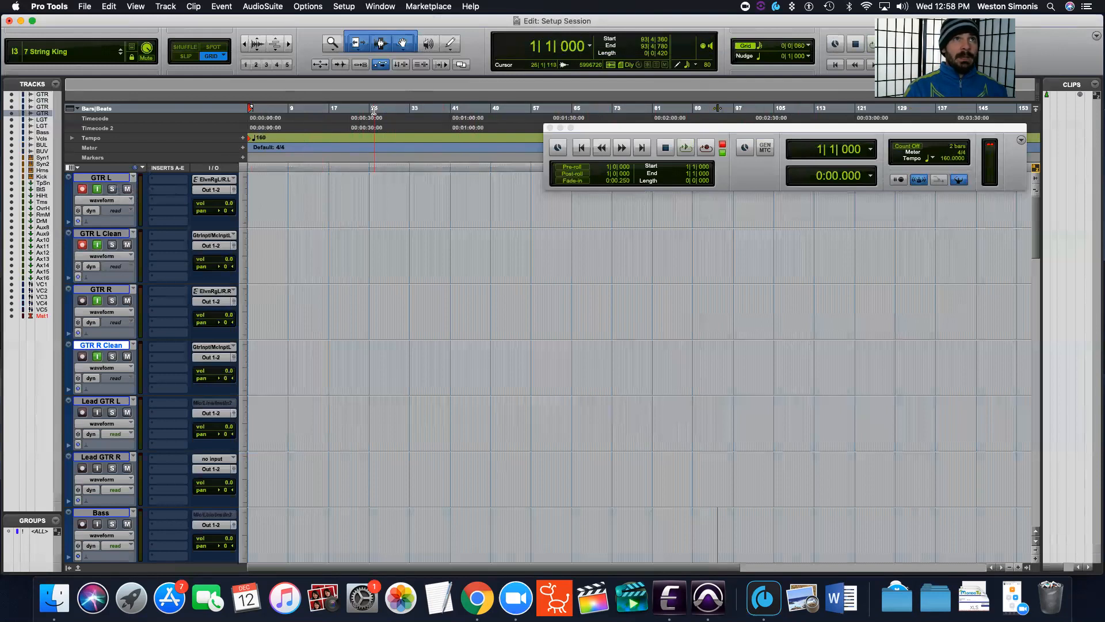
Move the Transport window aside and set the edit grid value to 1/16 note.
{"action": "left_click_drag", "start_coordinate": [1001, 130], "coordinate": [893, 130]}
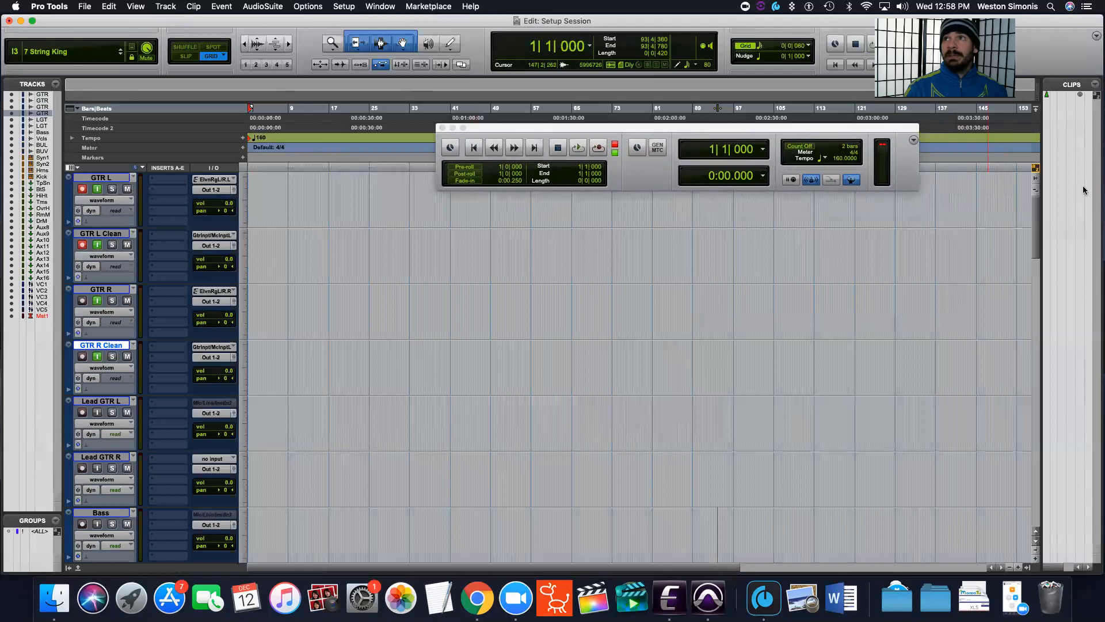
{"action": "left_click", "coordinate": [1036, 168]}
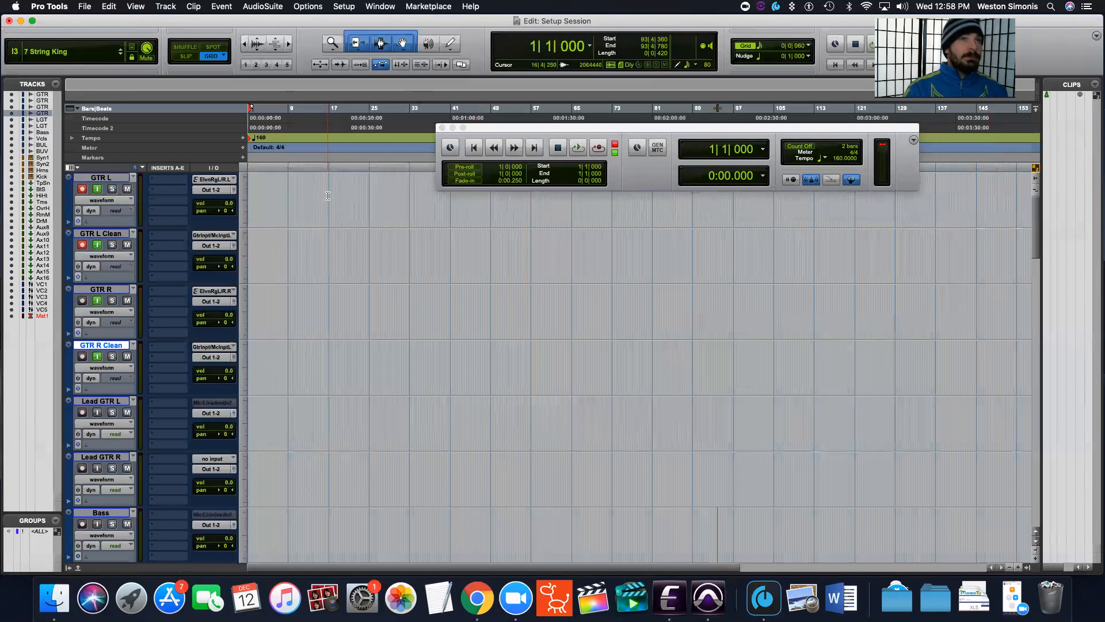
{"action": "key", "text": "t"}
{"action": "key", "text": "t"}
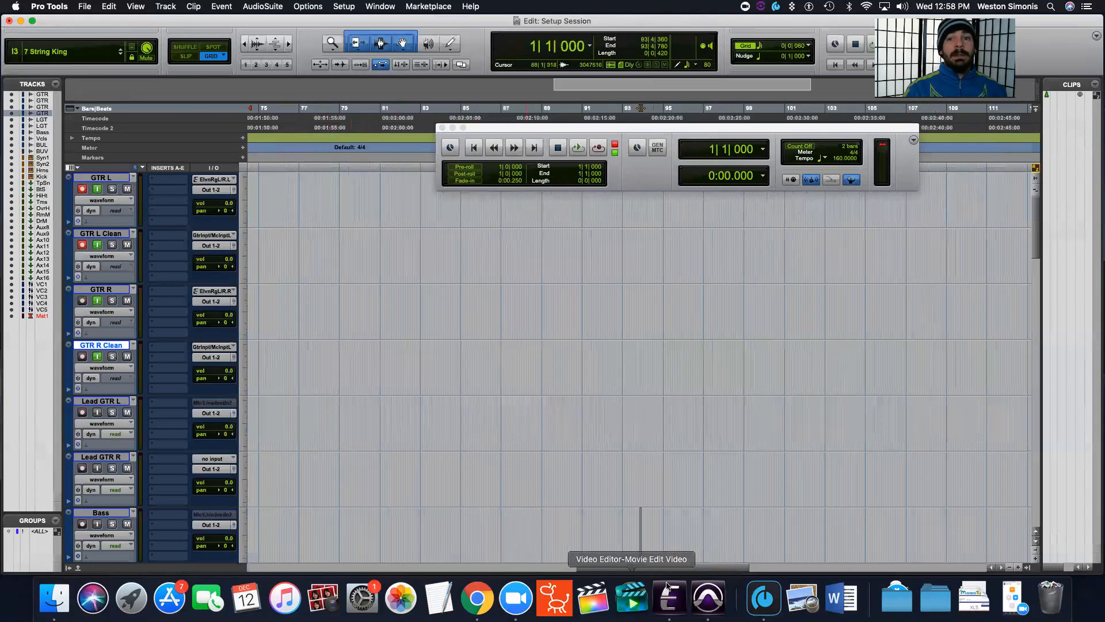
{"action": "left_click_drag", "start_coordinate": [661, 571], "coordinate": [654, 571]}
{"action": "left_click_drag", "start_coordinate": [700, 534], "coordinate": [217, 513]}
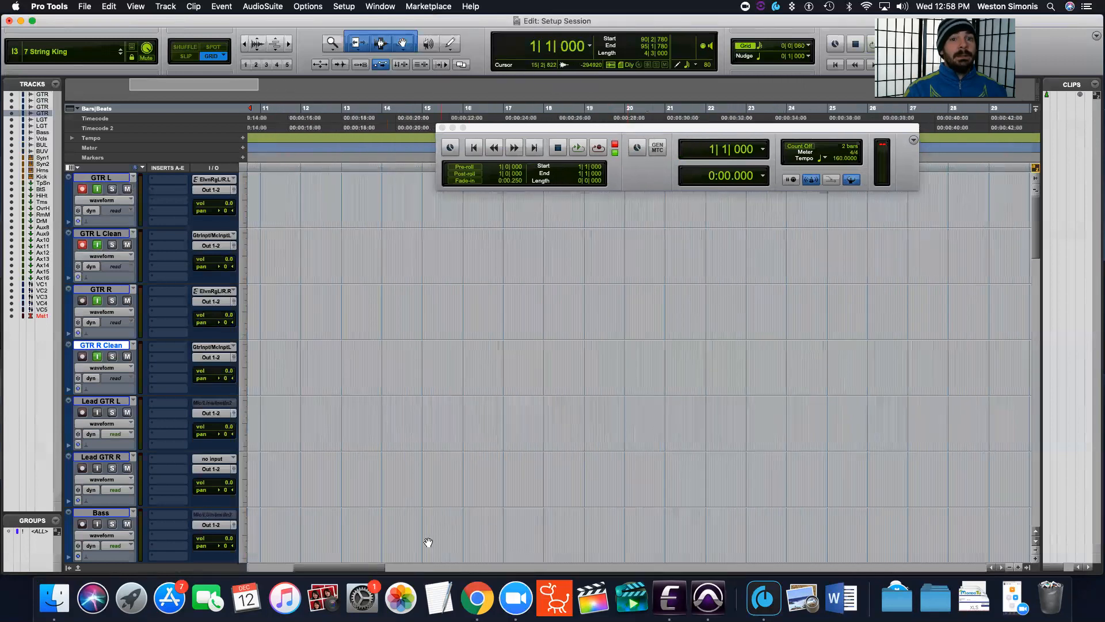
{"action": "key", "text": "t"}
{"action": "key", "text": "t"}
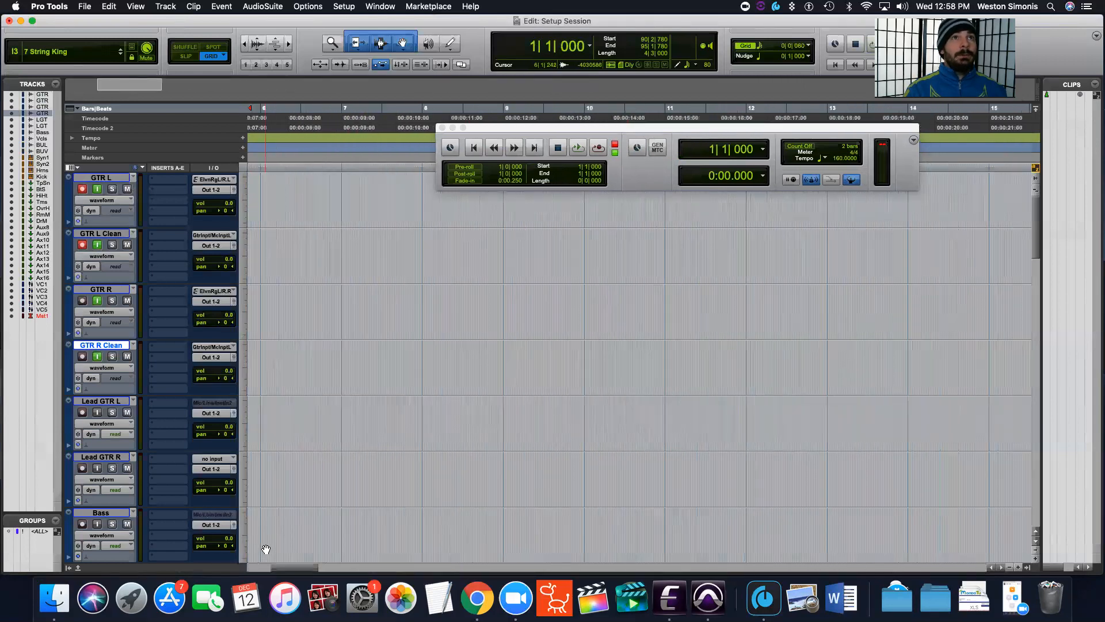
{"action": "left_click_drag", "start_coordinate": [297, 569], "coordinate": [274, 568]}
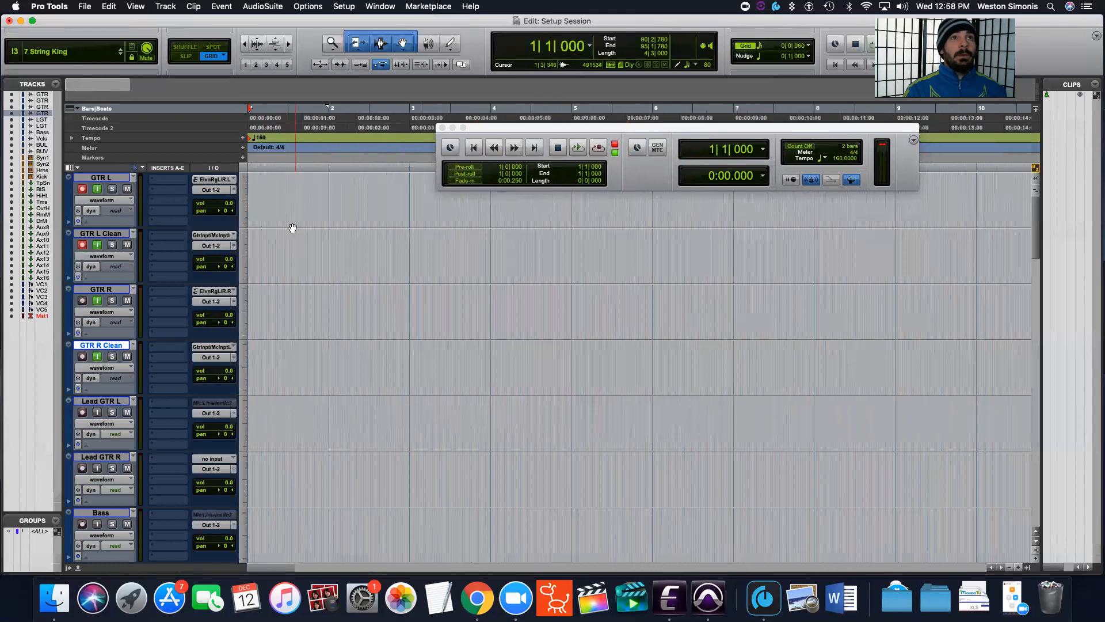
{"action": "left_click", "coordinate": [761, 46]}
{"action": "scroll", "coordinate": [780, 52], "scroll_direction": "up", "scroll_amount": 3}
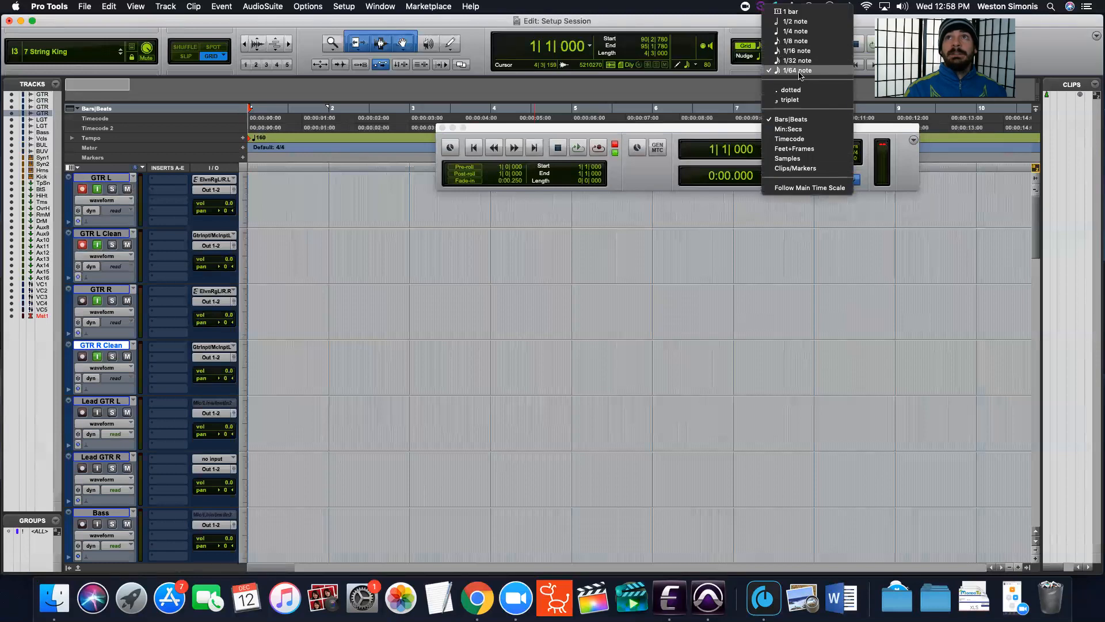
{"action": "left_click", "coordinate": [797, 50]}
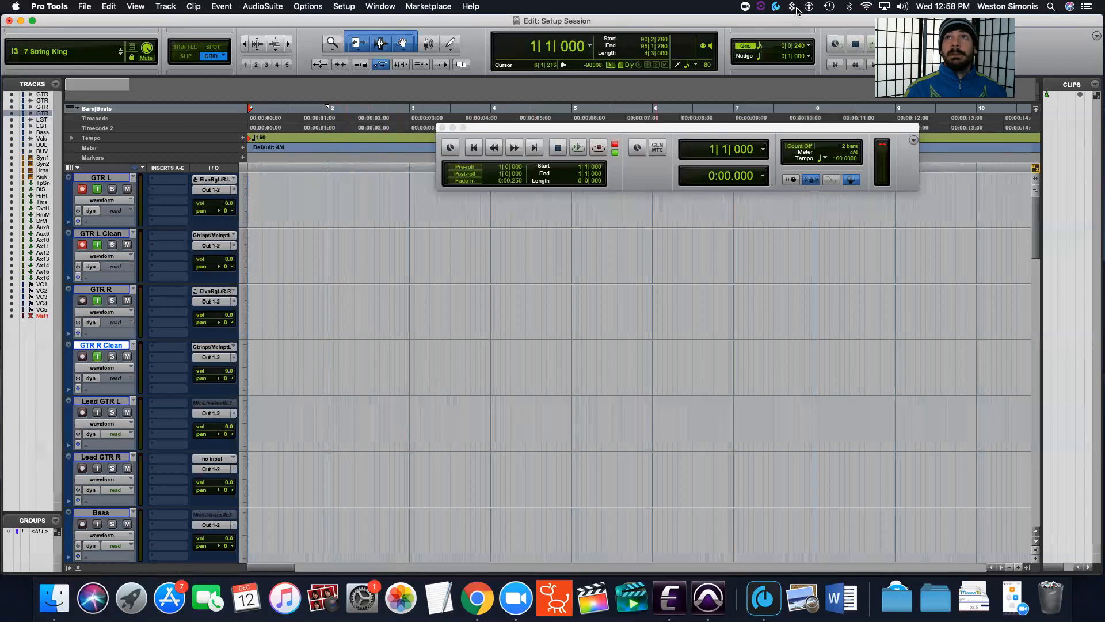
Set the edit grid value to 1/8 note (0|0|480) and select the timeline from bar 1 to bar 8.
{"action": "left_click", "coordinate": [789, 46]}
{"action": "left_click", "coordinate": [787, 37]}
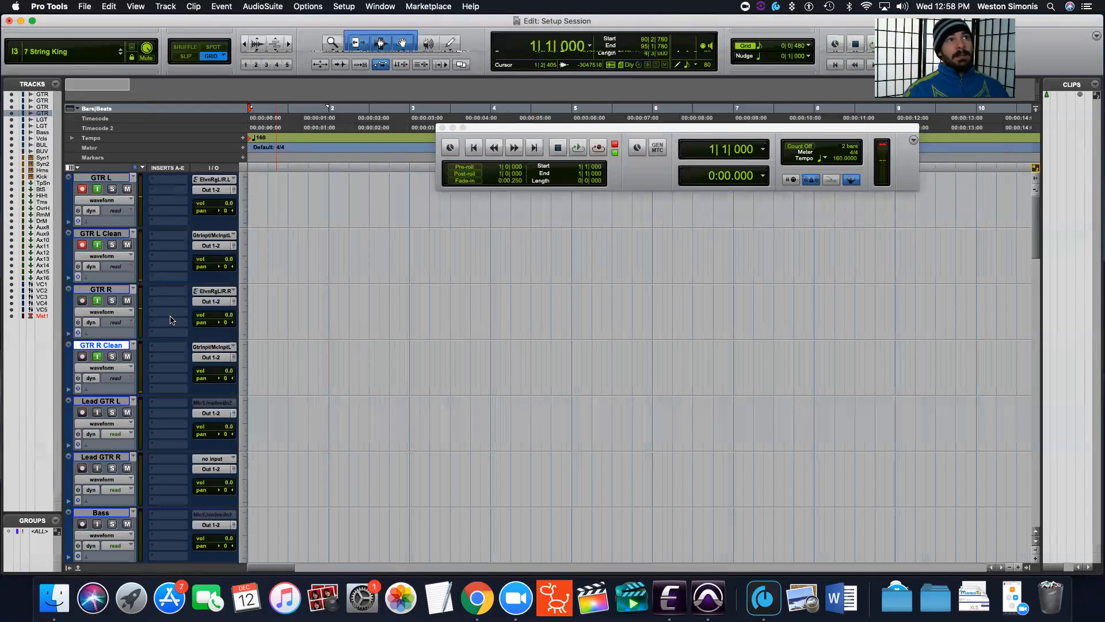
{"action": "key", "text": "space"}
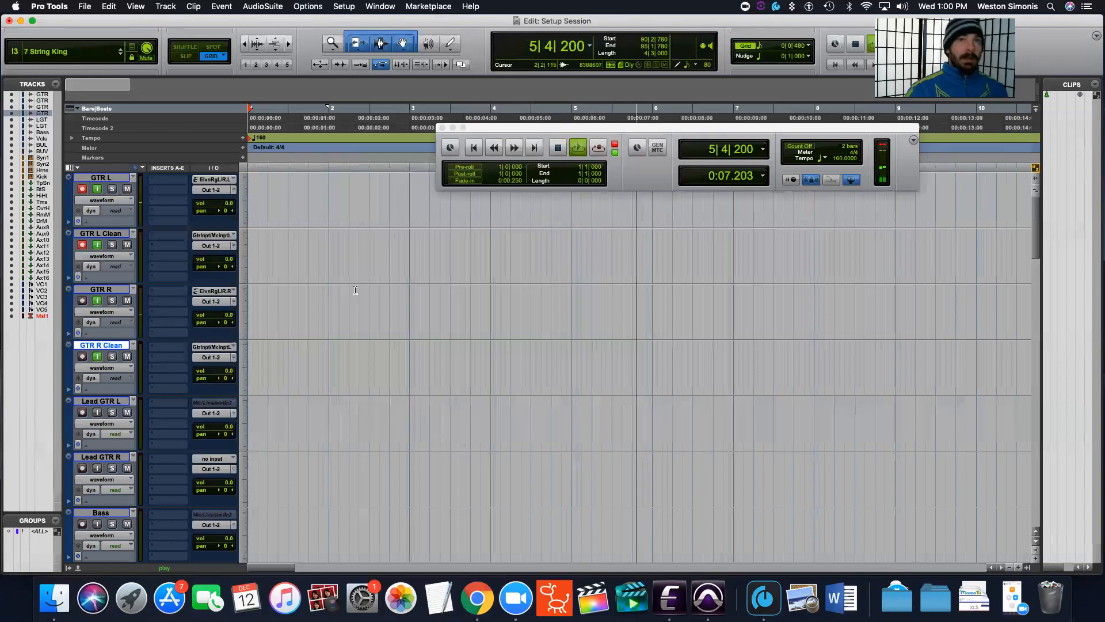
{"action": "key", "text": "space"}
{"action": "left_click_drag", "start_coordinate": [816, 109], "coordinate": [6, 95]}
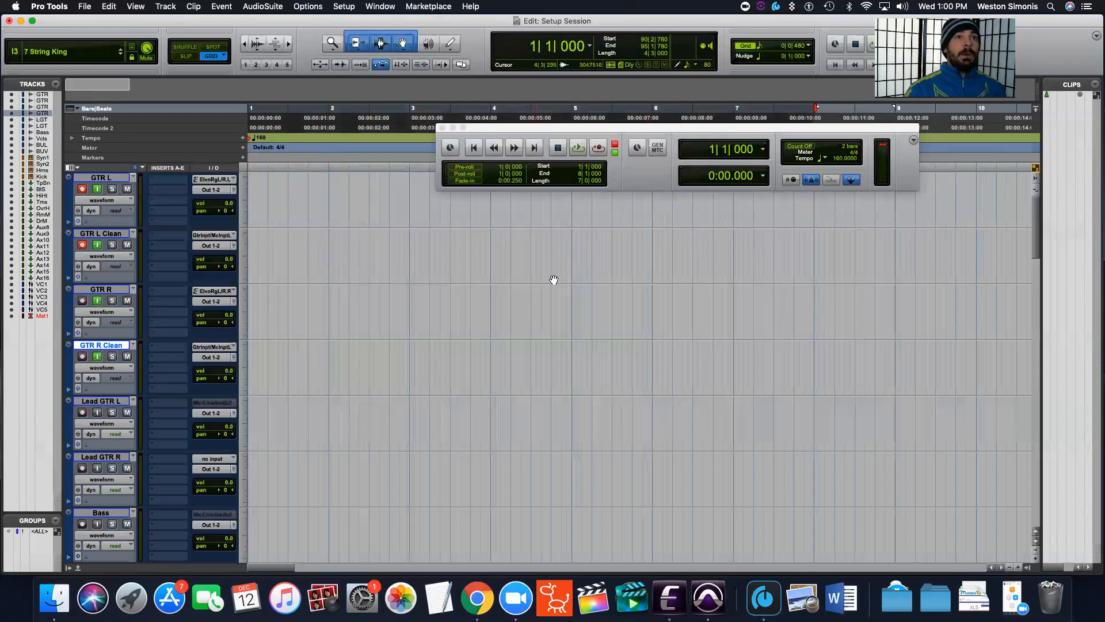
Review the Loop Record, Loop Playback and Edit Window Scrolling options without changing them.
{"action": "left_click", "coordinate": [310, 7]}
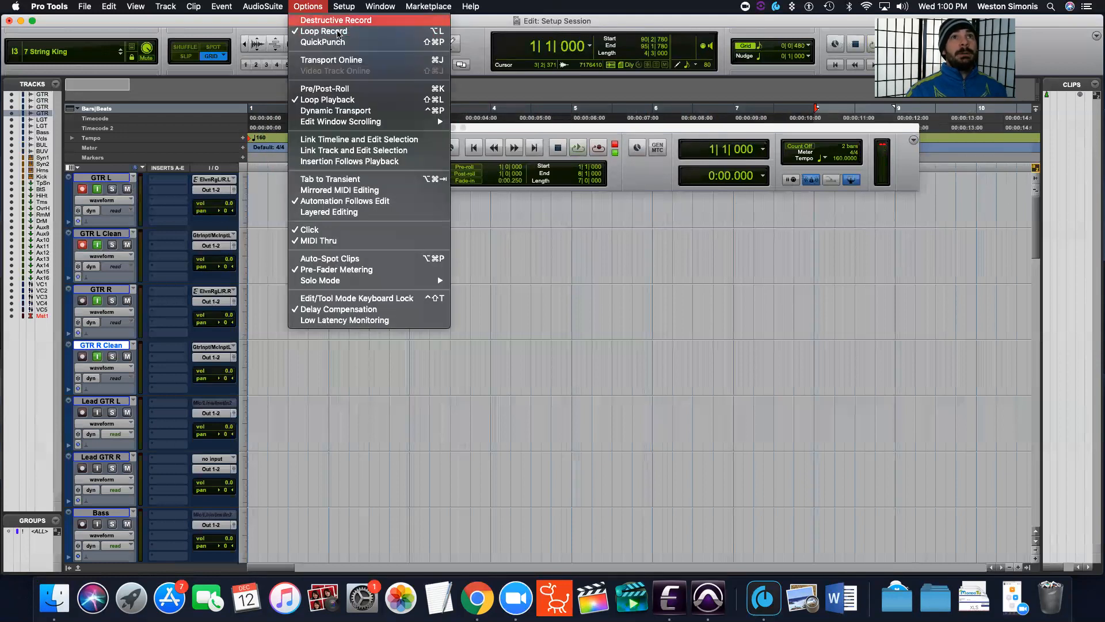
{"action": "mouse_move", "coordinate": [345, 124]}
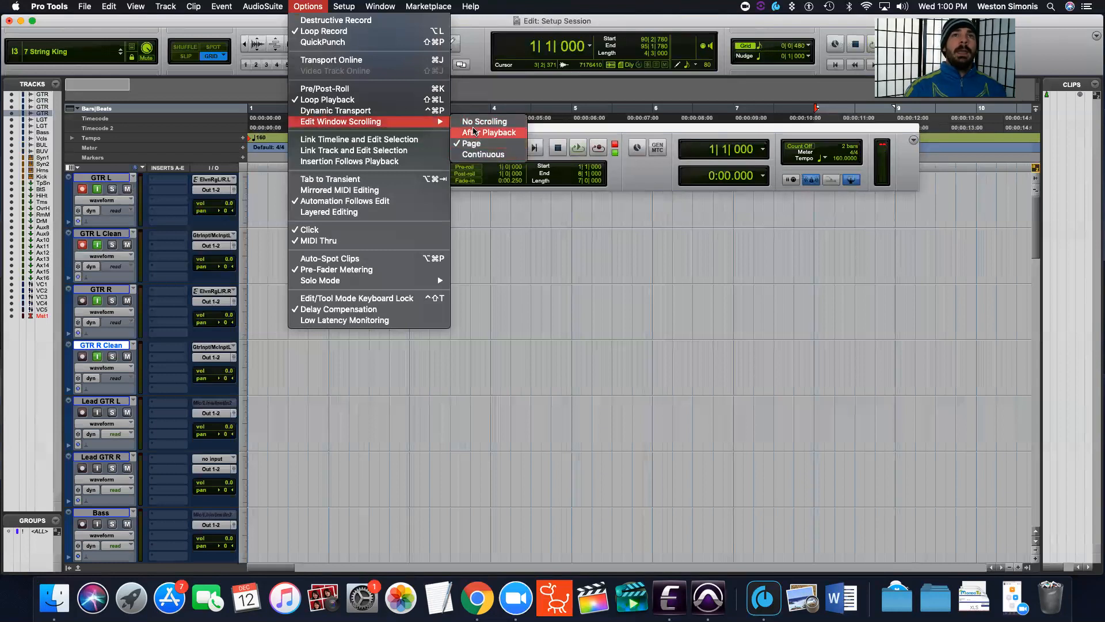
{"action": "left_click", "coordinate": [520, 353]}
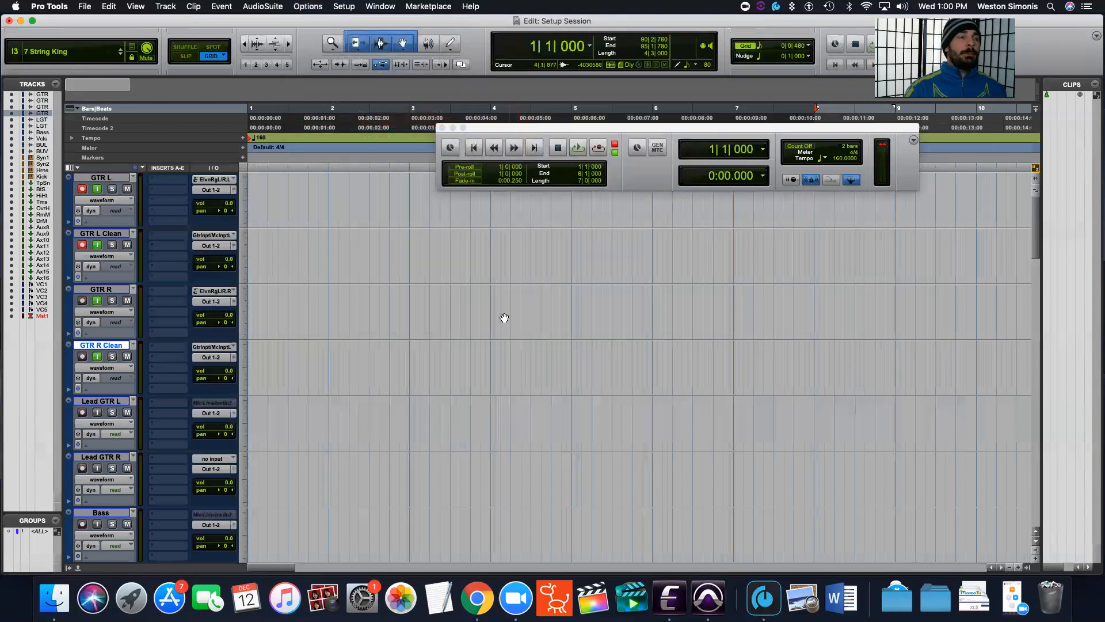
Play the selected bars in a loop, move the Transport window below the timeline rulers, and stop playback.
{"action": "key", "text": "space"}
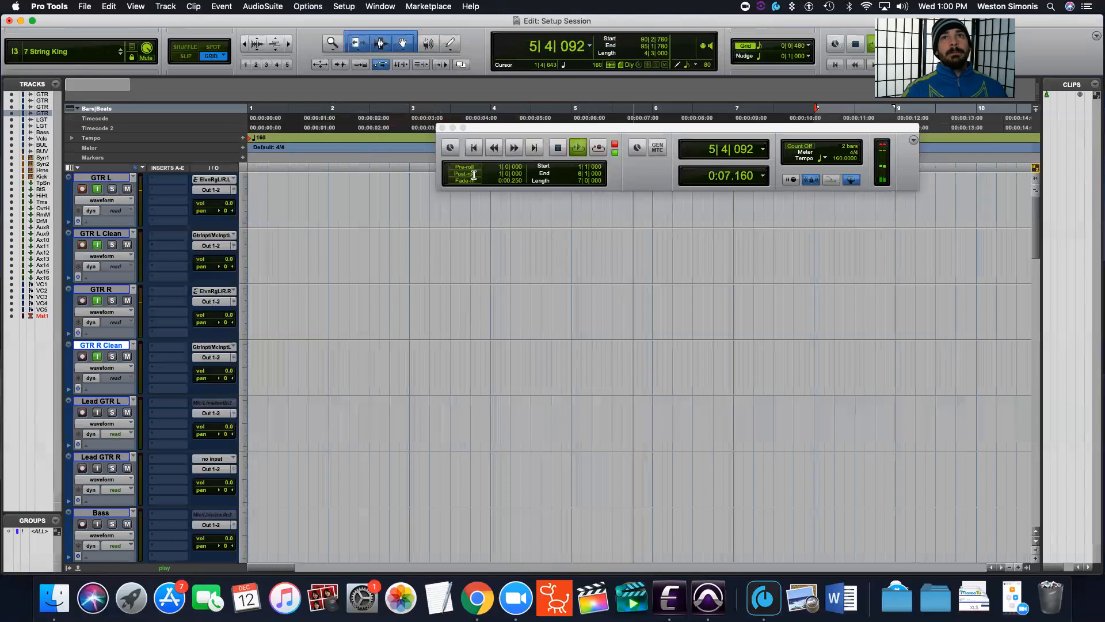
{"action": "left_click_drag", "start_coordinate": [589, 126], "coordinate": [535, 155]}
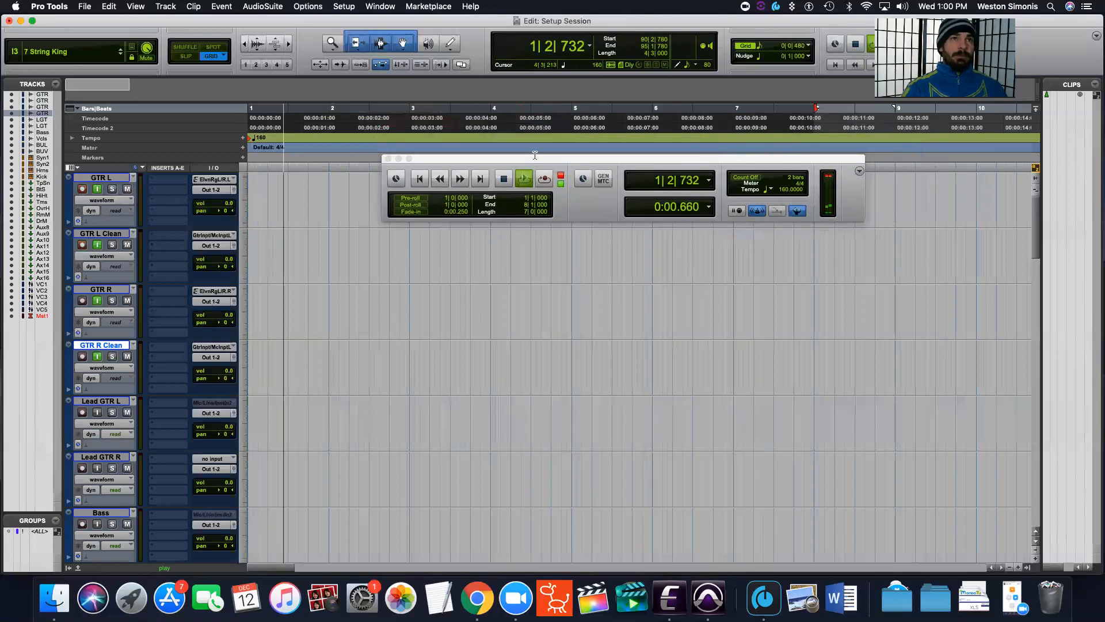
{"action": "key", "text": "space"}
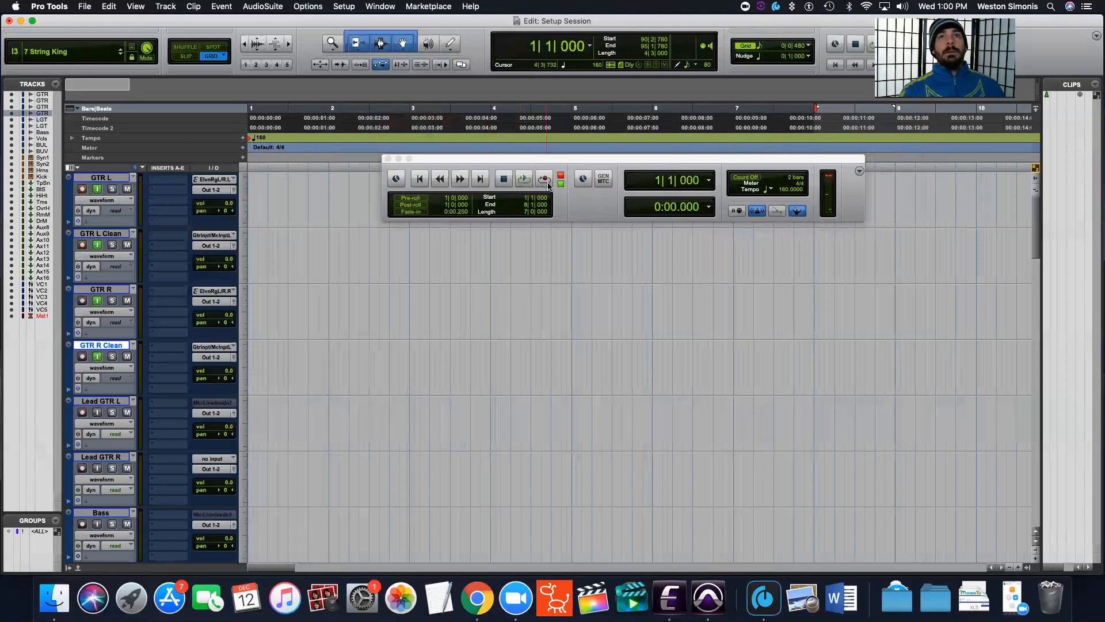
Check the Transport's record mode and the Operation preference for automatically creating new playlists when loop recording.
{"action": "right_click", "coordinate": [545, 181]}
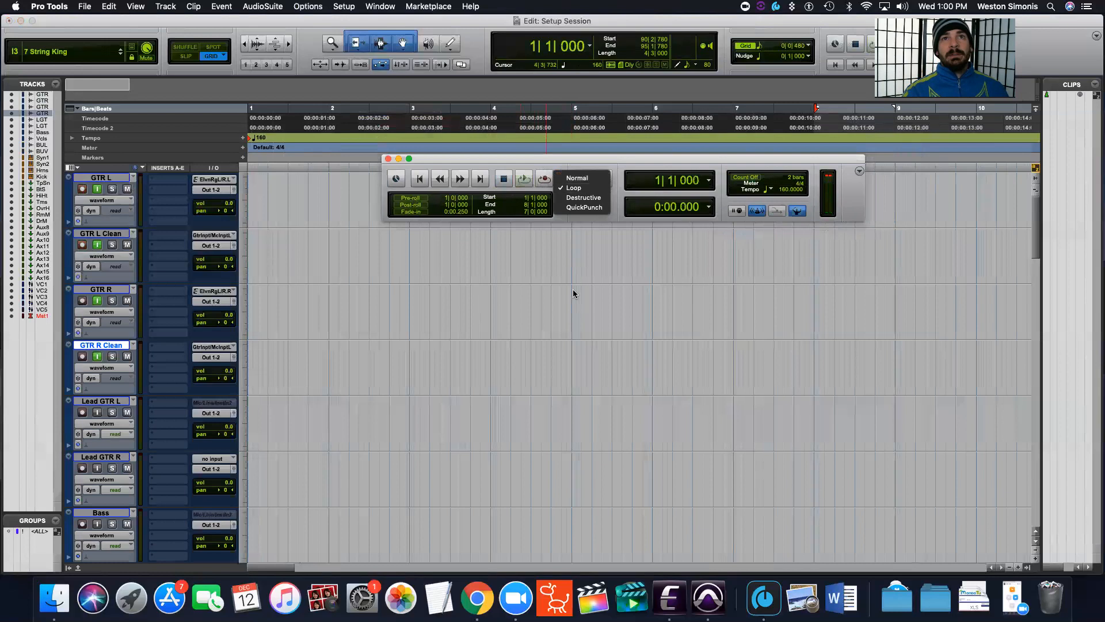
{"action": "left_click", "coordinate": [546, 183]}
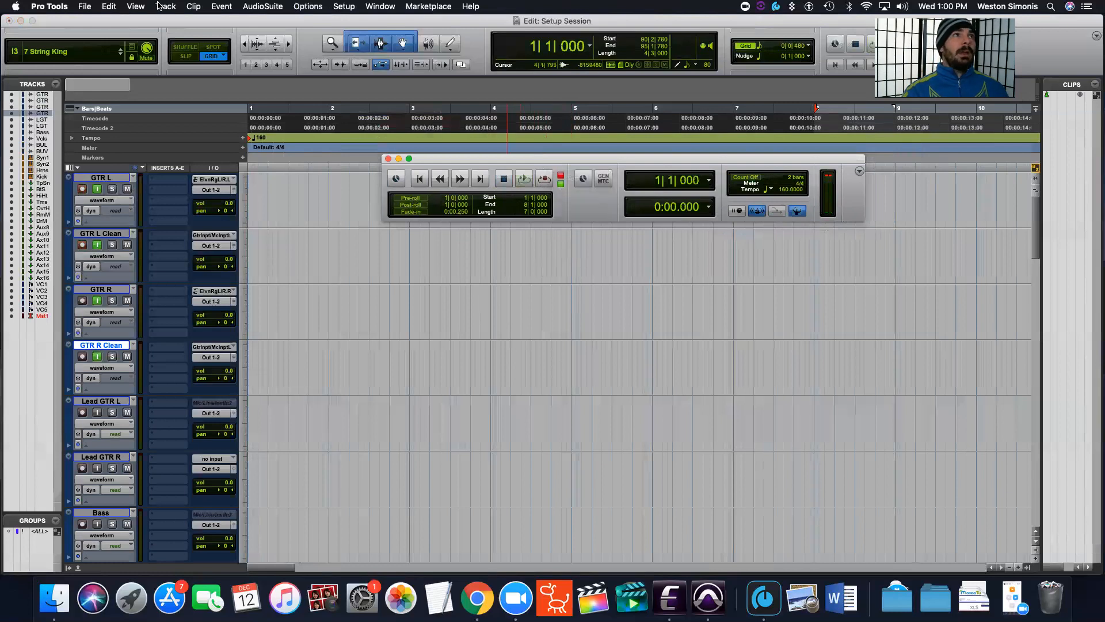
{"action": "left_click", "coordinate": [50, 6]}
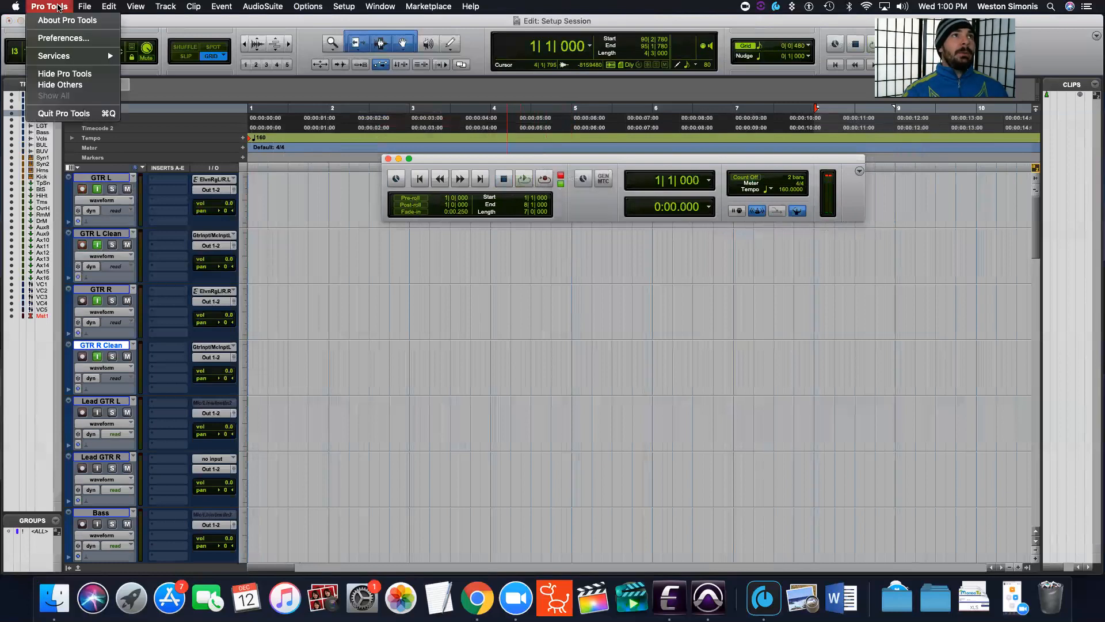
{"action": "left_click", "coordinate": [64, 40]}
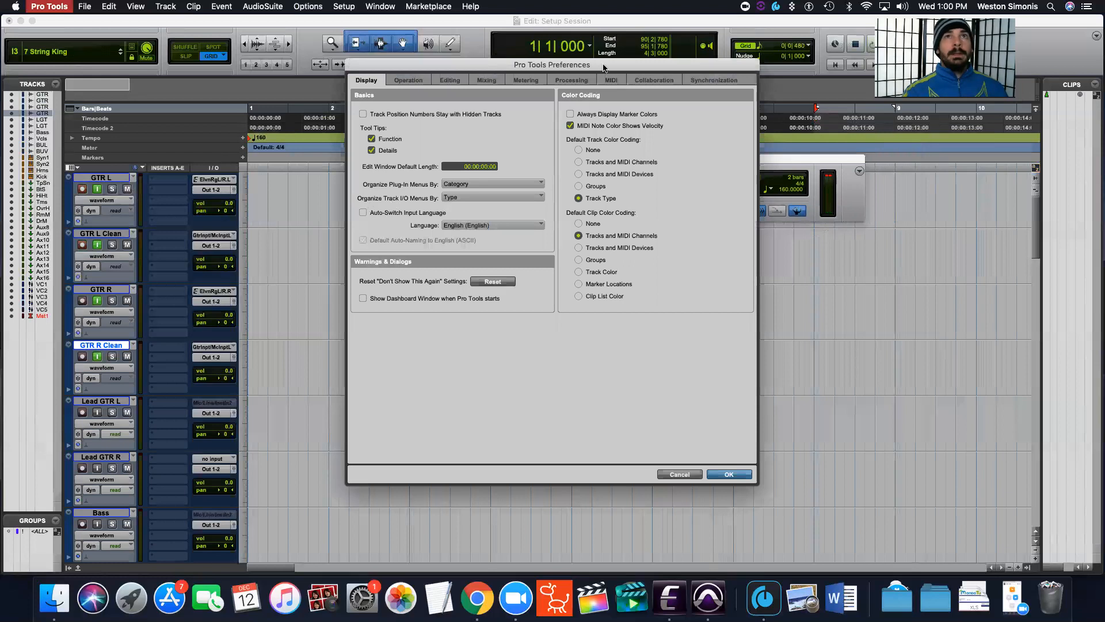
{"action": "left_click_drag", "start_coordinate": [604, 68], "coordinate": [498, 69]}
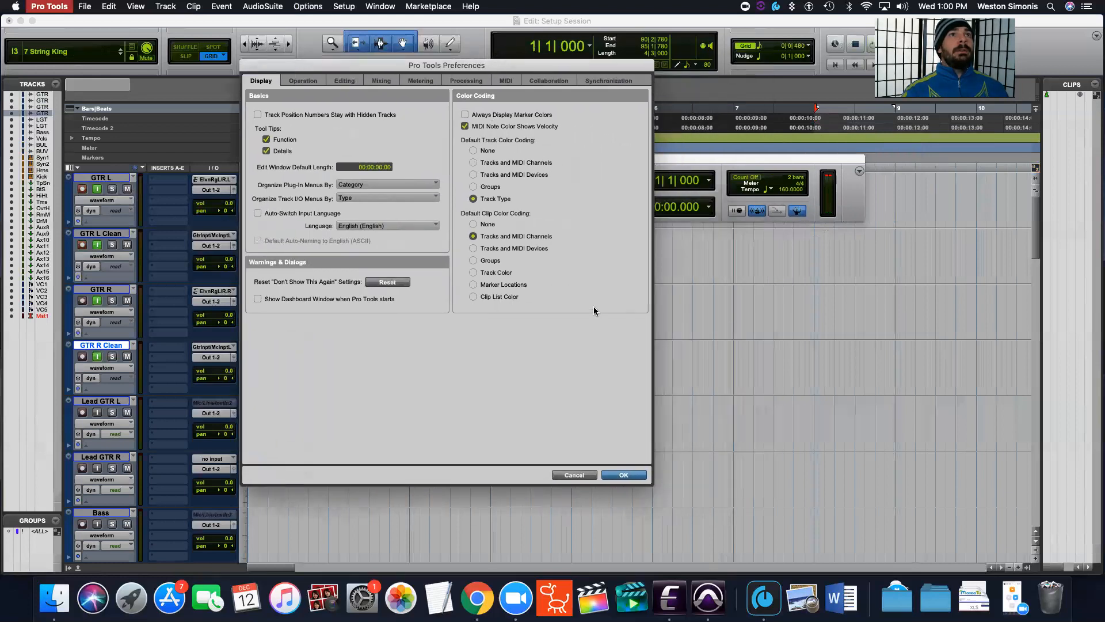
{"action": "left_click", "coordinate": [302, 82]}
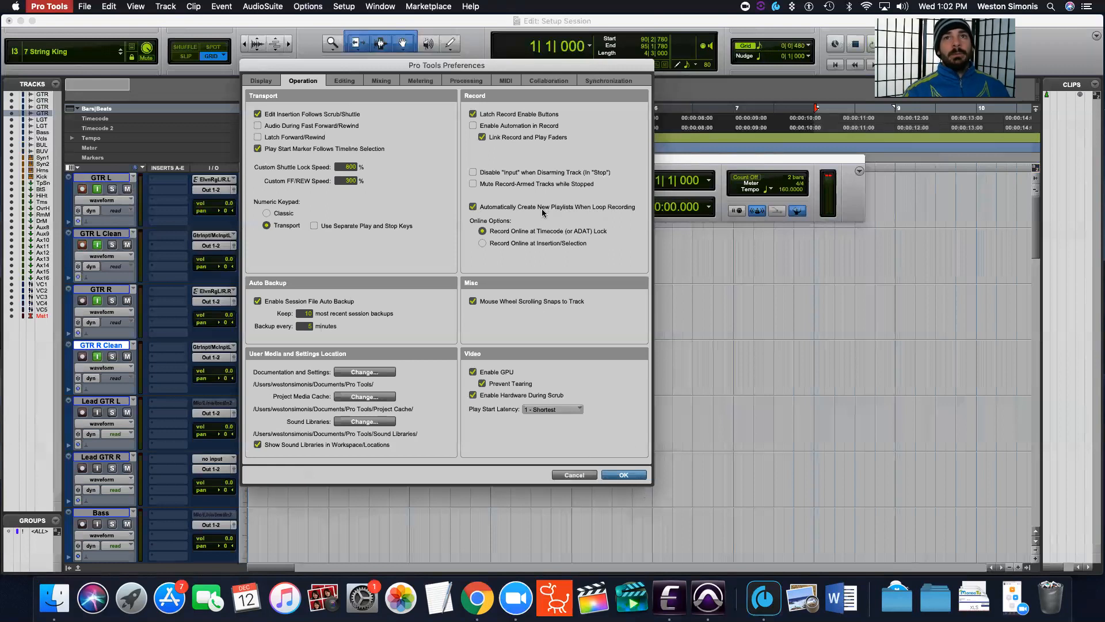
{"action": "left_click", "coordinate": [624, 475]}
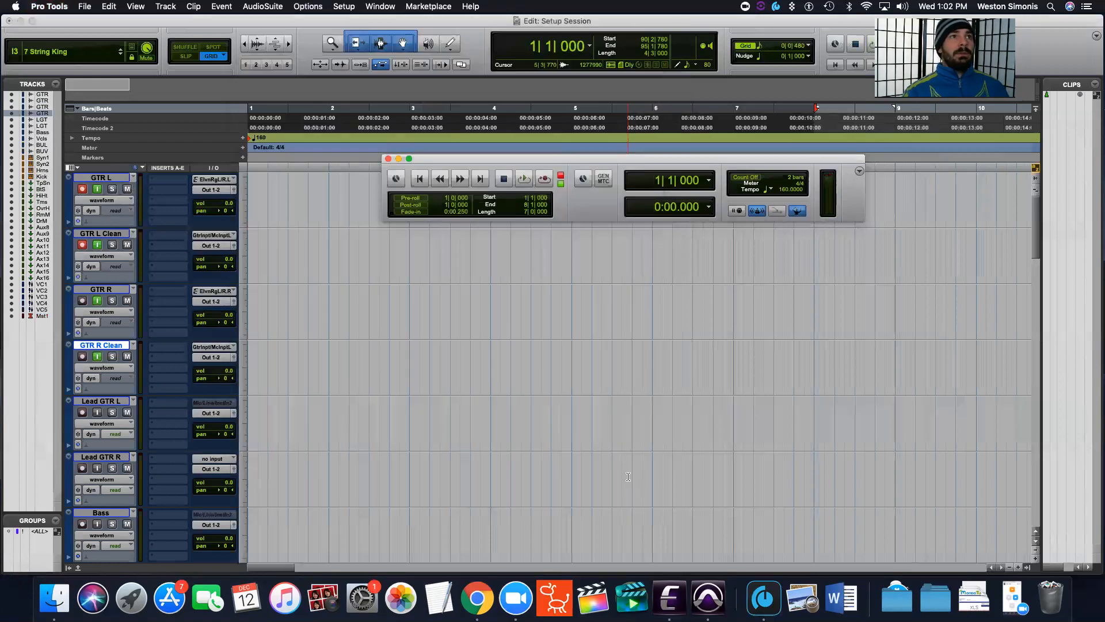
Examine the playlist options and existing playlists of the GTR L track.
{"action": "left_click", "coordinate": [136, 178]}
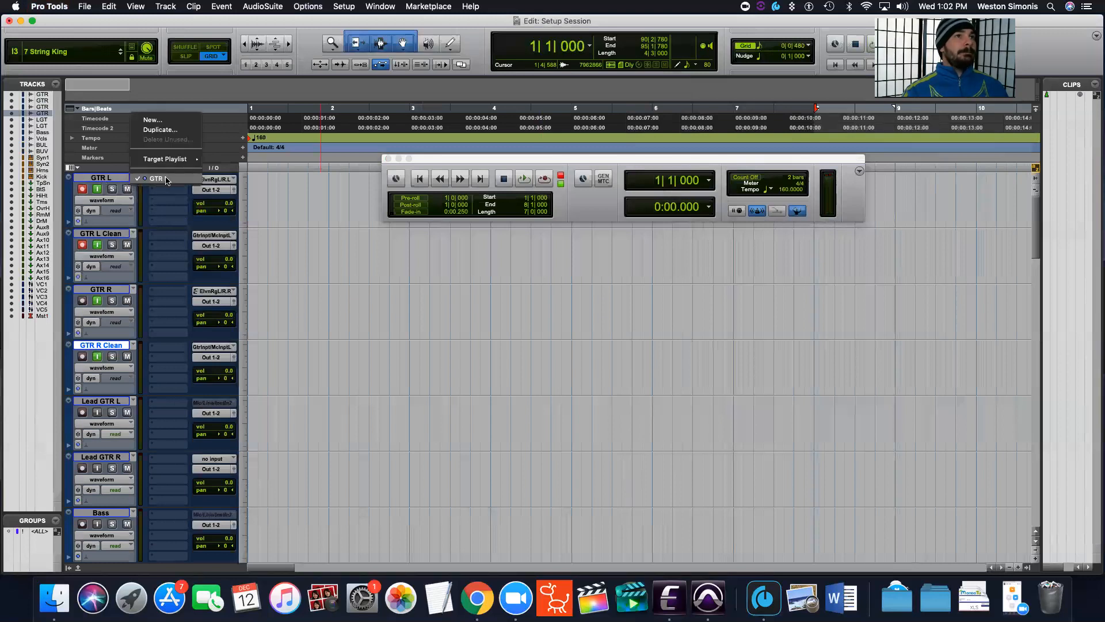
{"action": "left_click", "coordinate": [132, 181]}
{"action": "left_click", "coordinate": [135, 180]}
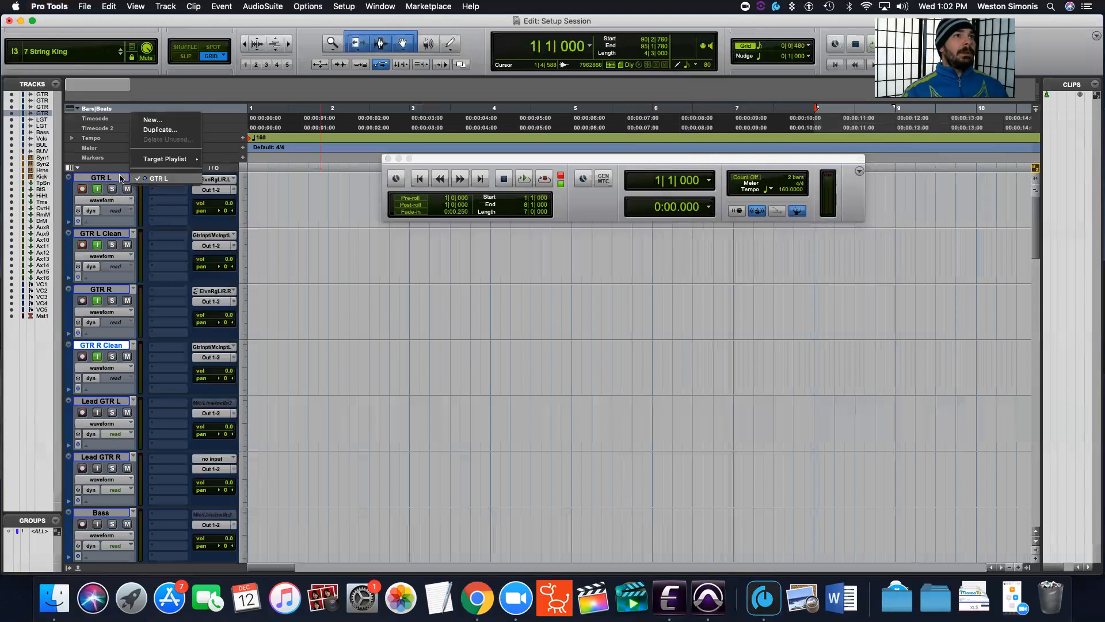
{"action": "left_click", "coordinate": [134, 181]}
{"action": "left_click", "coordinate": [133, 181]}
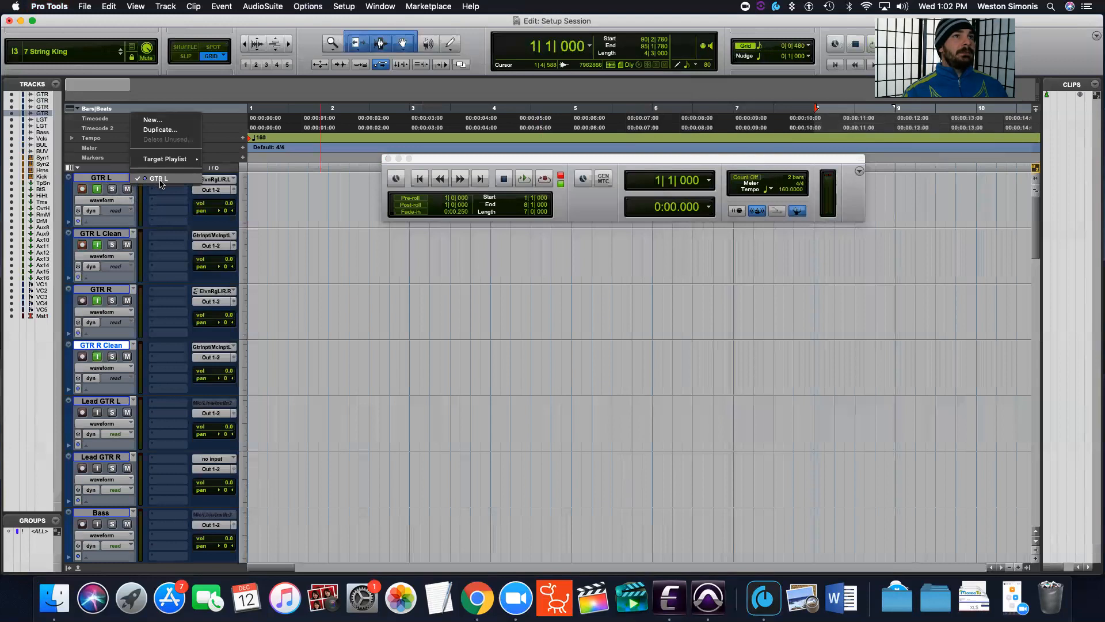
{"action": "left_click", "coordinate": [160, 183]}
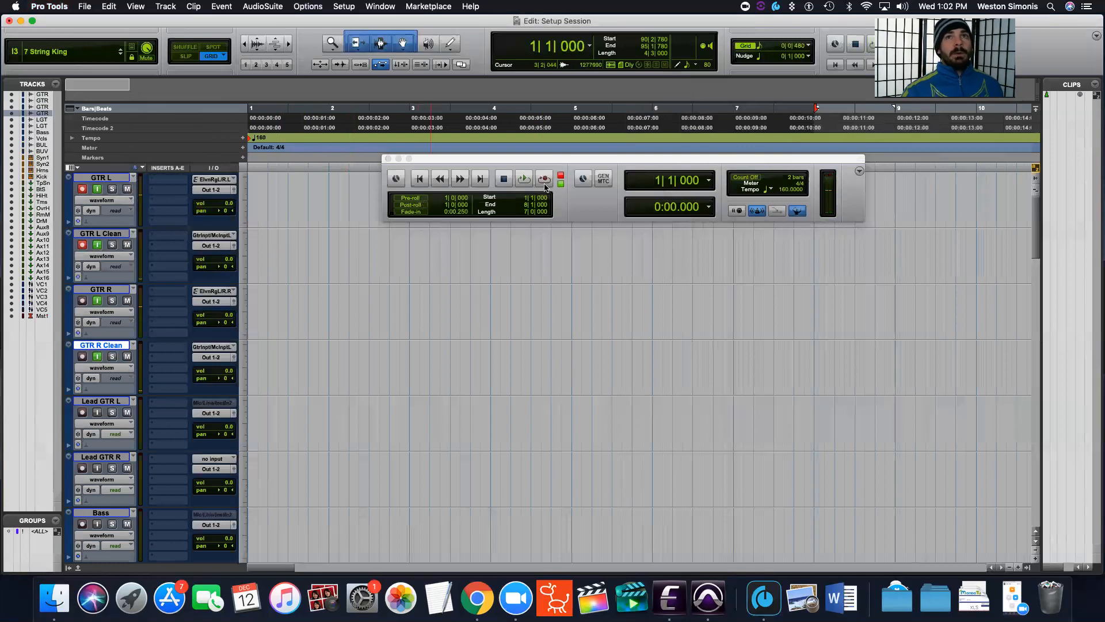
Return to the session start and select the timeline from bar 1 to bar 16.
{"action": "key", "text": "Return"}
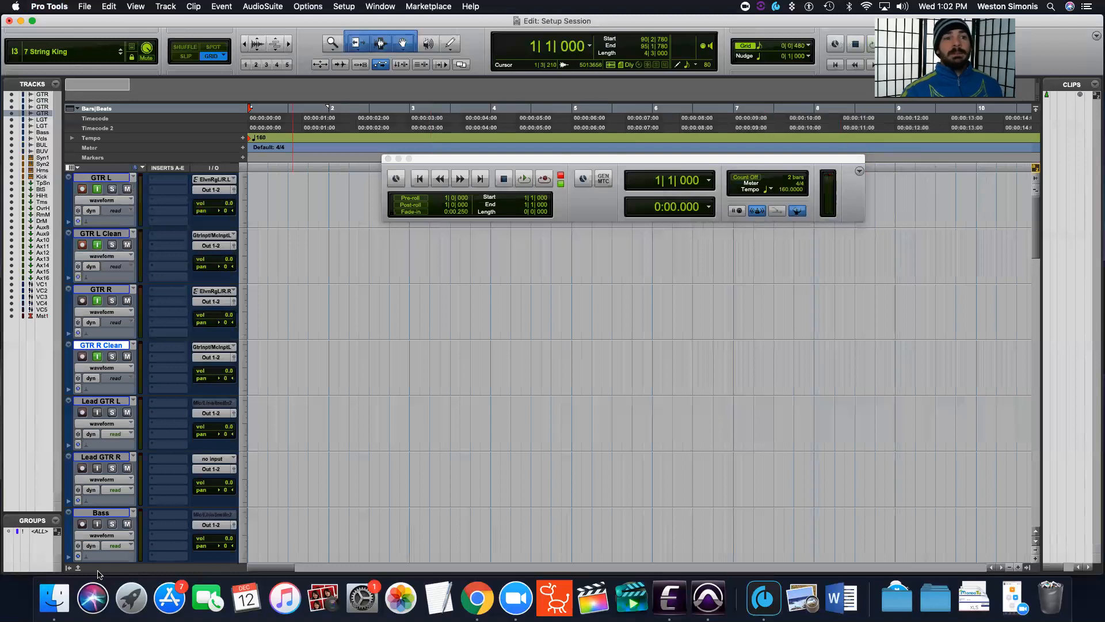
{"action": "left_click_drag", "start_coordinate": [283, 572], "coordinate": [319, 569]}
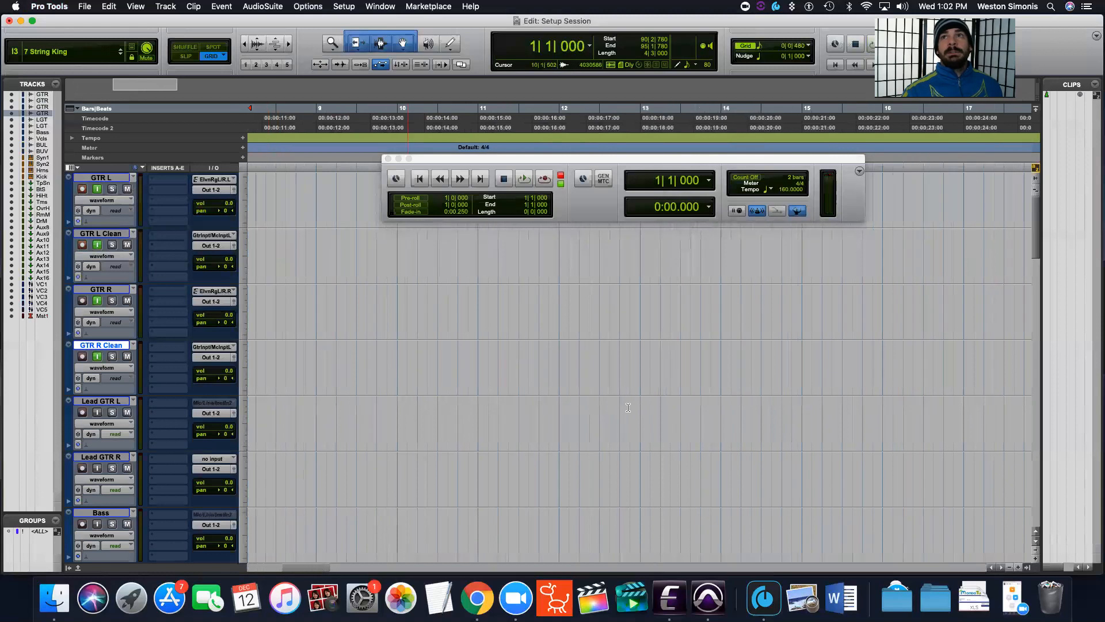
{"action": "left_click_drag", "start_coordinate": [882, 109], "coordinate": [5, 126]}
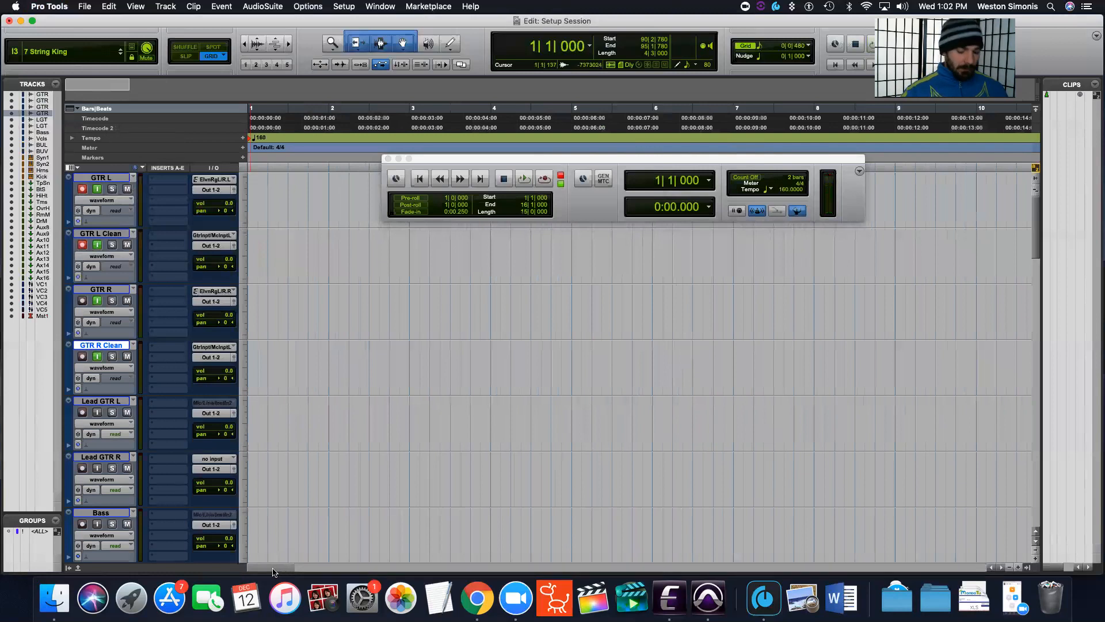
Loop record guitar takes on GTR L and GTR L Clean over the bar 1 to bar 16 selection.
{"action": "key", "text": "F12"}
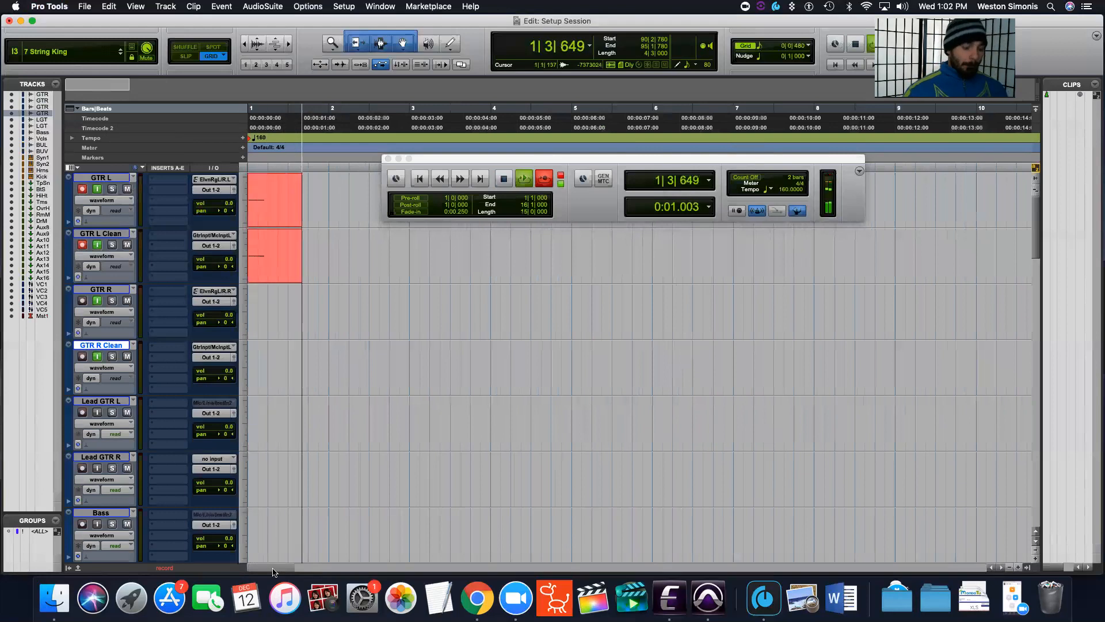
{"action": "key", "text": "space"}
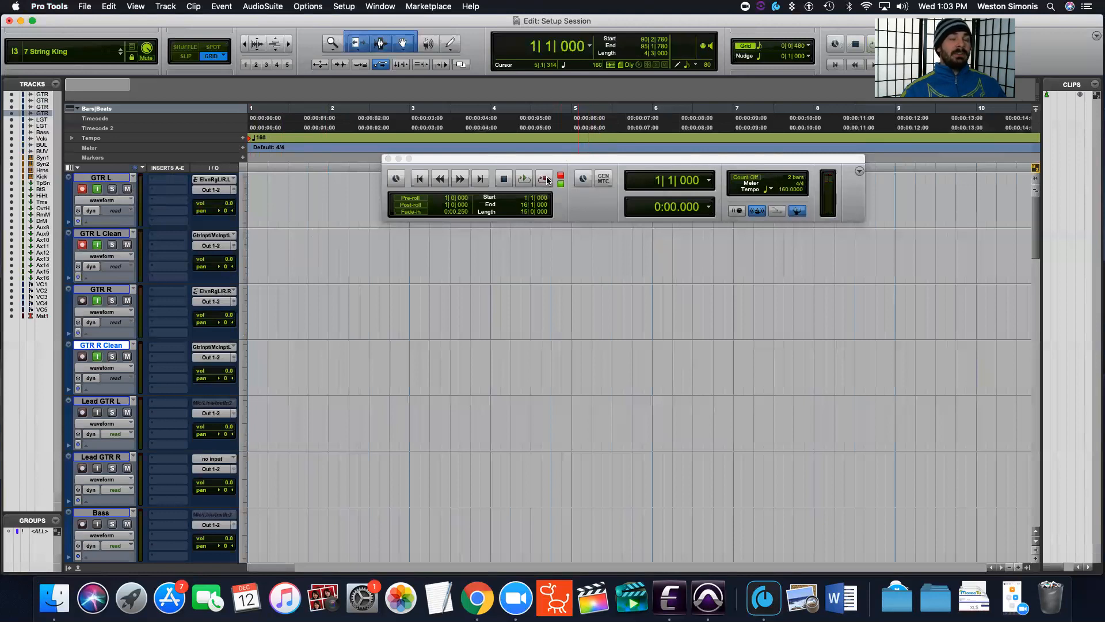
{"action": "left_click", "coordinate": [548, 180]}
{"action": "key", "text": "space"}
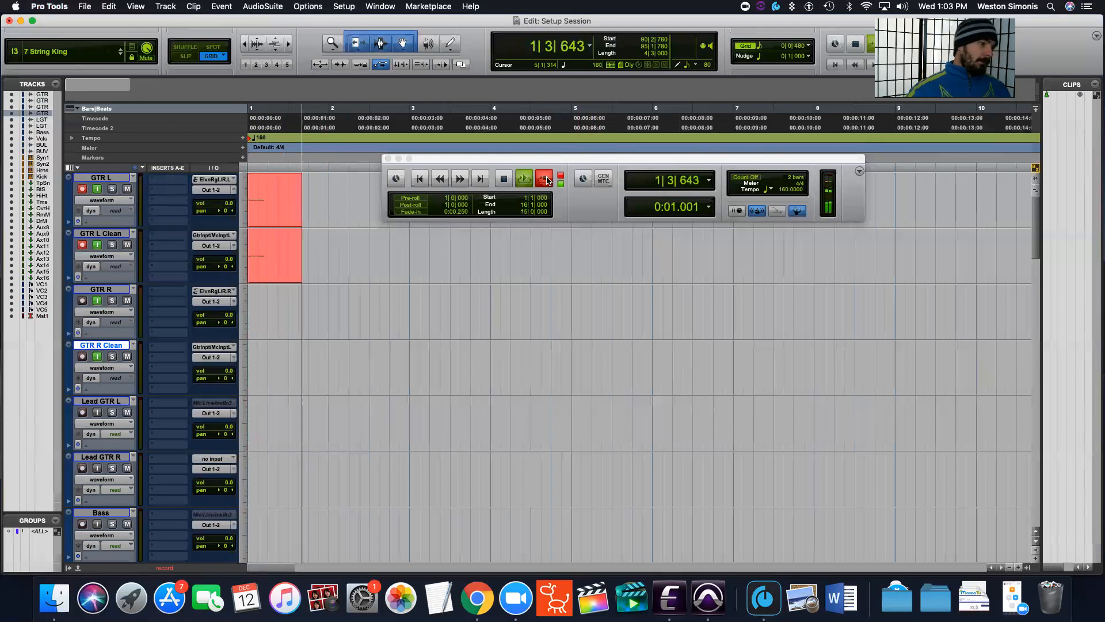
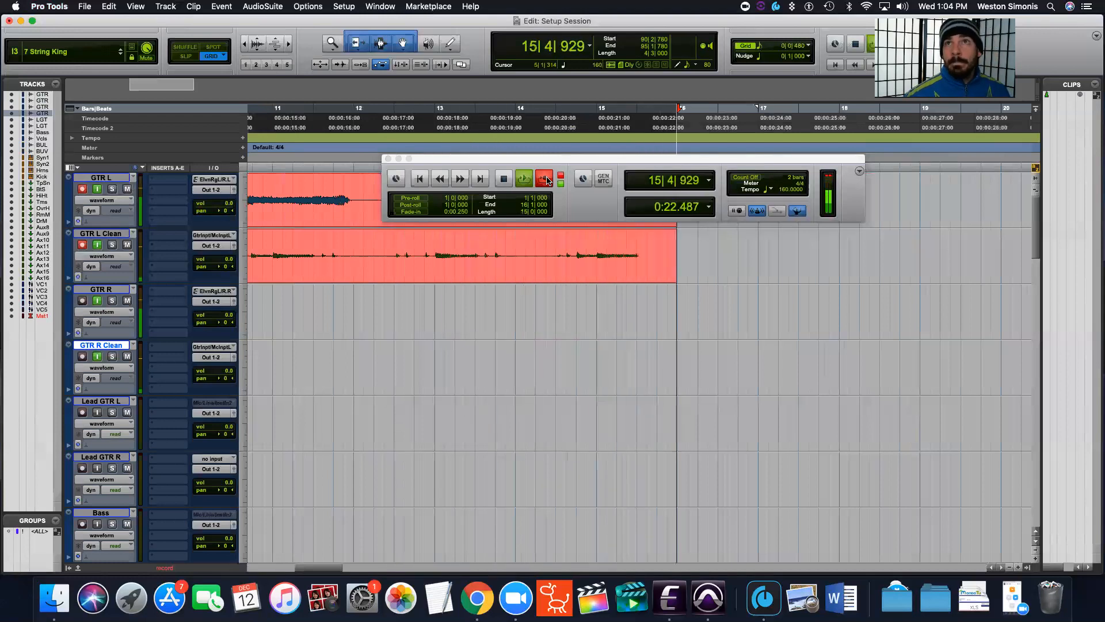
{"action": "key", "text": "space"}
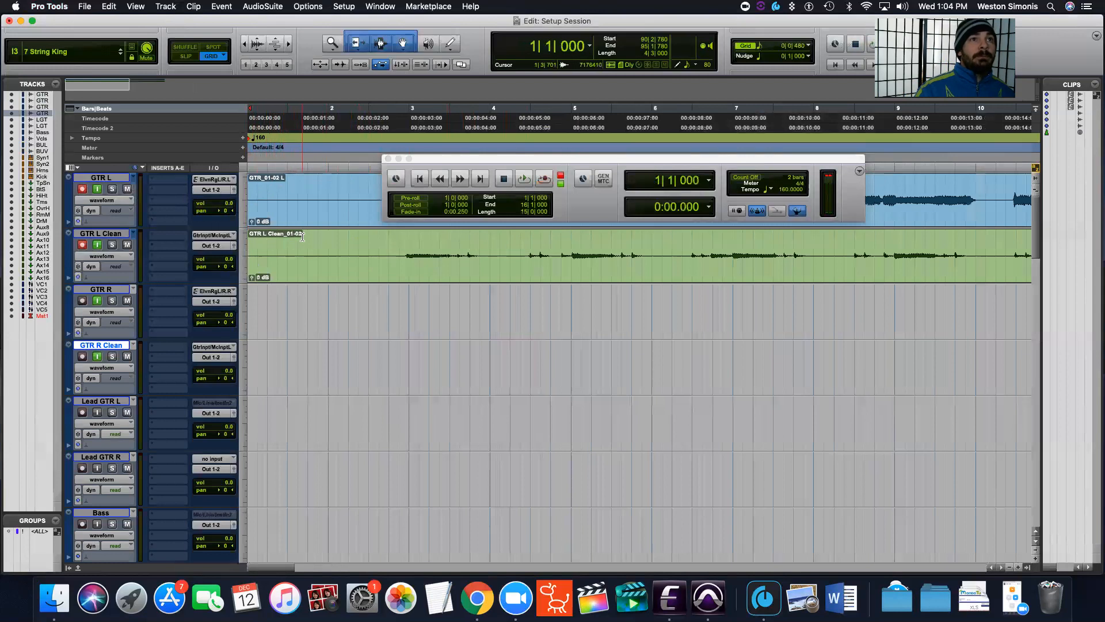
Compare the loop-recorded takes by switching GTR L Clean between its GTR L Clean and GTR L Clean.01 playlists.
{"action": "left_click", "coordinate": [133, 233]}
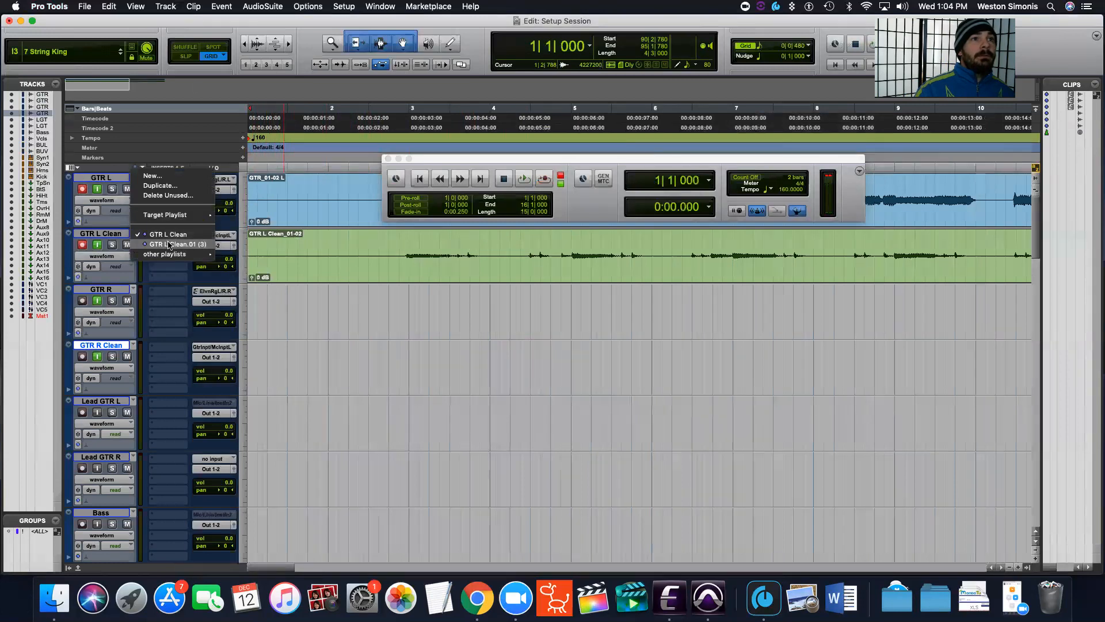
{"action": "left_click", "coordinate": [169, 244]}
{"action": "left_click", "coordinate": [132, 234]}
{"action": "left_click", "coordinate": [170, 234]}
{"action": "left_click", "coordinate": [132, 234]}
{"action": "left_click", "coordinate": [140, 244]}
{"action": "left_click", "coordinate": [132, 233]}
{"action": "left_click", "coordinate": [141, 224]}
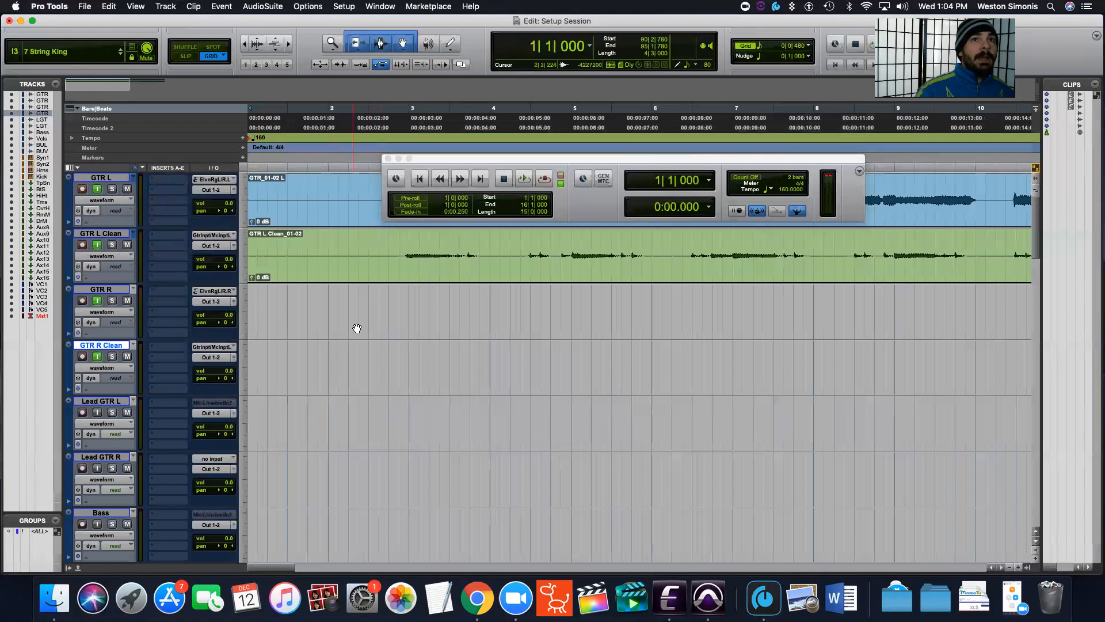
Move the Transport window below the recorded guitar clips and record-enable GTR R and GTR R Clean.
{"action": "left_click_drag", "start_coordinate": [452, 162], "coordinate": [541, 360]}
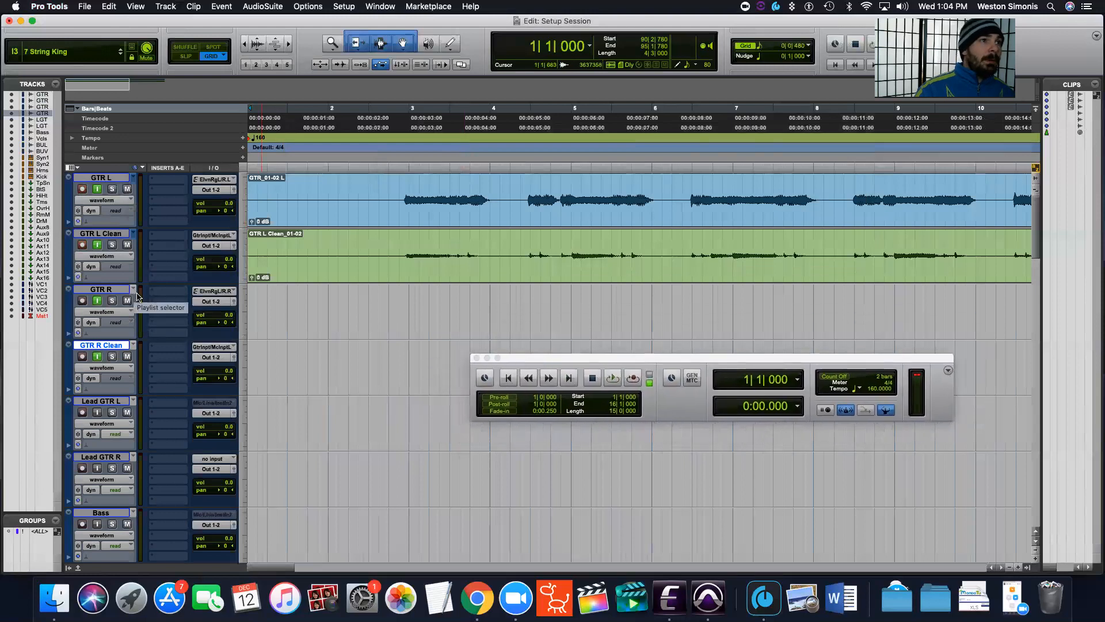
{"action": "left_click", "coordinate": [137, 296]}
{"action": "left_click", "coordinate": [82, 301]}
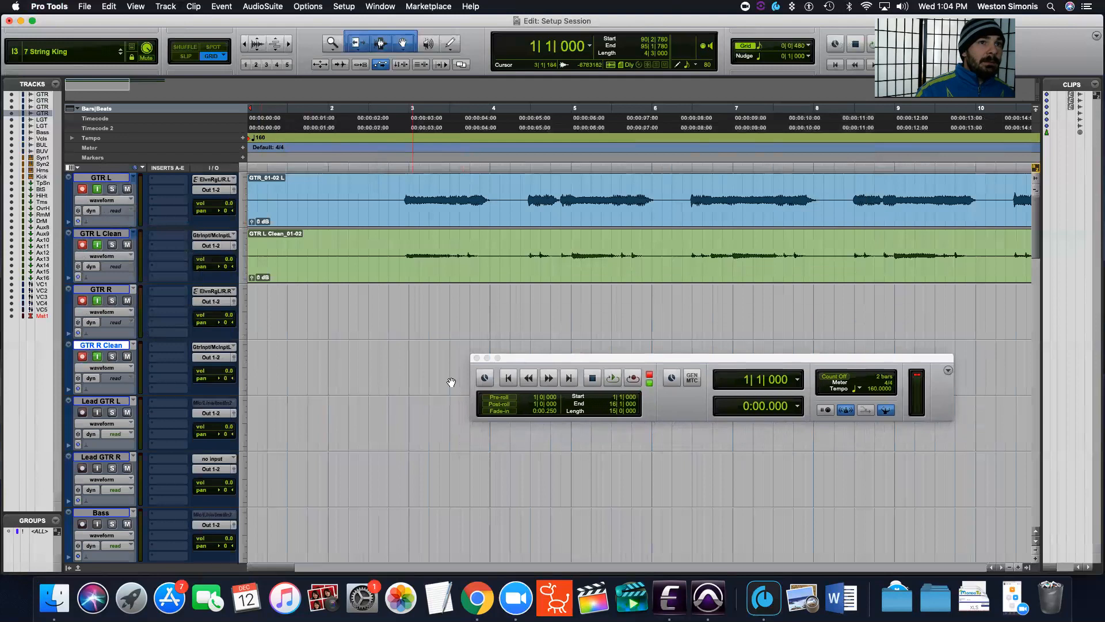
Undo the last playlist change on GTR L Clean and redo it.
{"action": "key", "text": "super+z"}
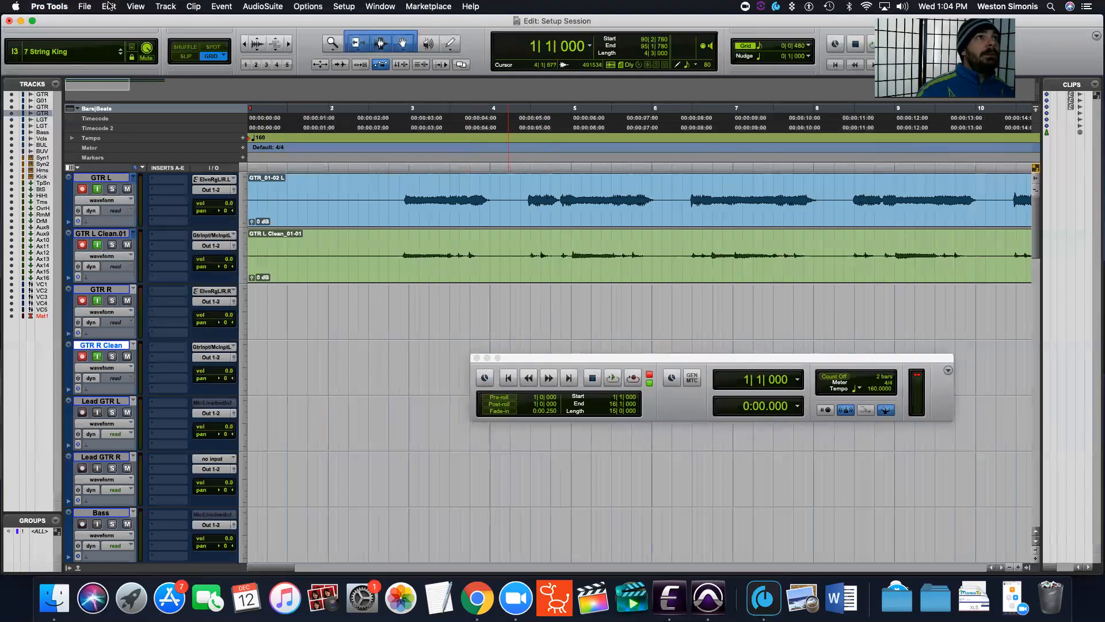
{"action": "left_click", "coordinate": [109, 7]}
{"action": "left_click", "coordinate": [120, 31]}
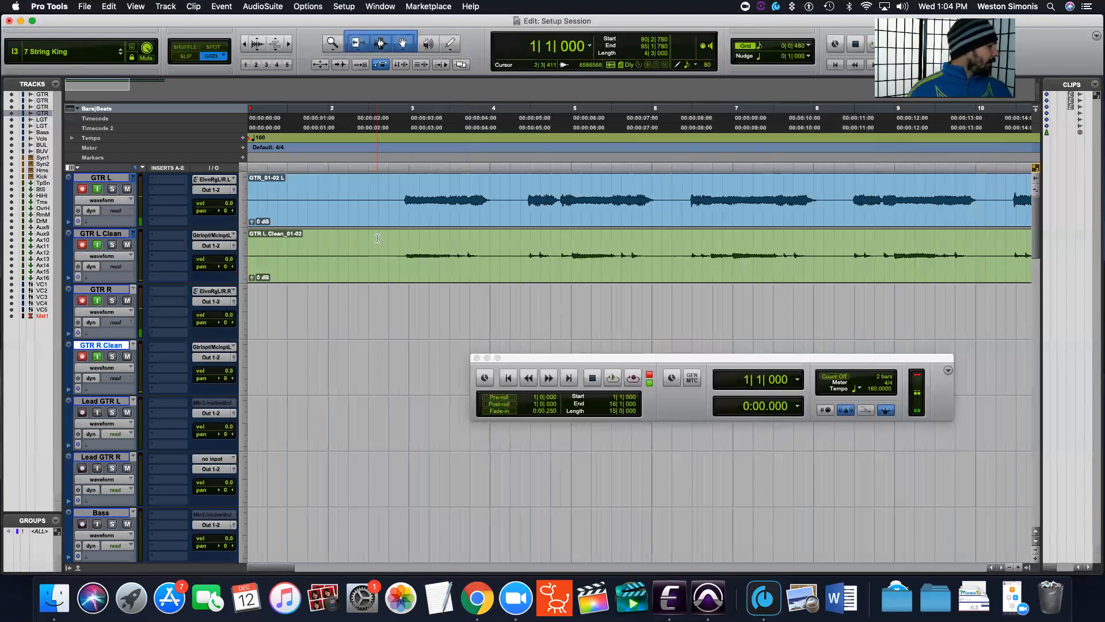
Loop record a simultaneous take on GTR L, GTR L Clean, GTR R and GTR R Clean over bar 1 to bar 16.
{"action": "key", "text": "super+space"}
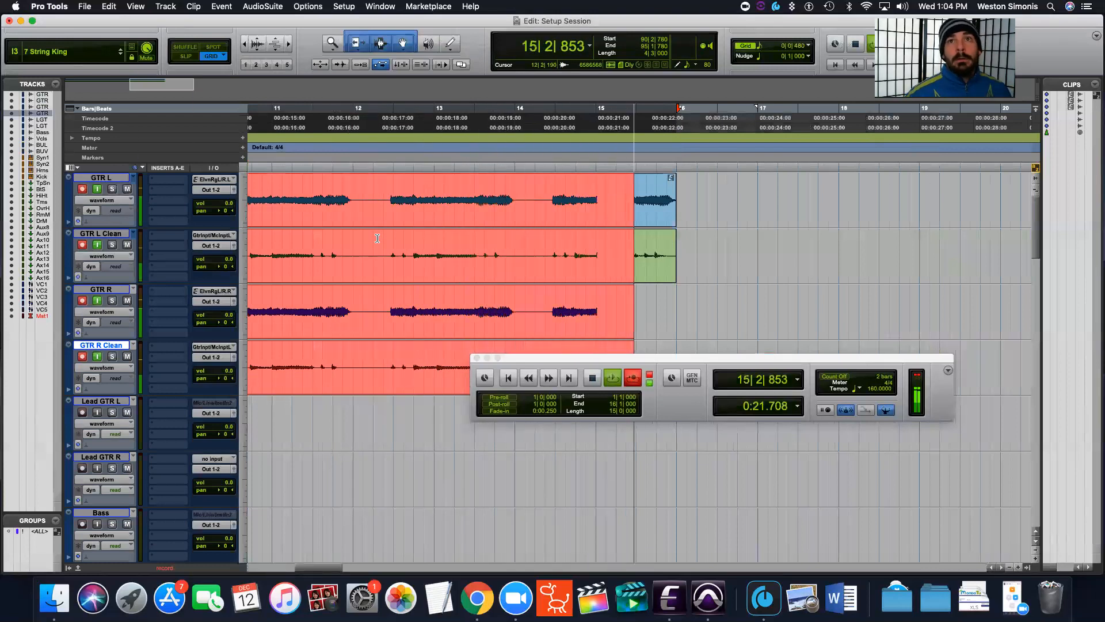
{"action": "key", "text": "space"}
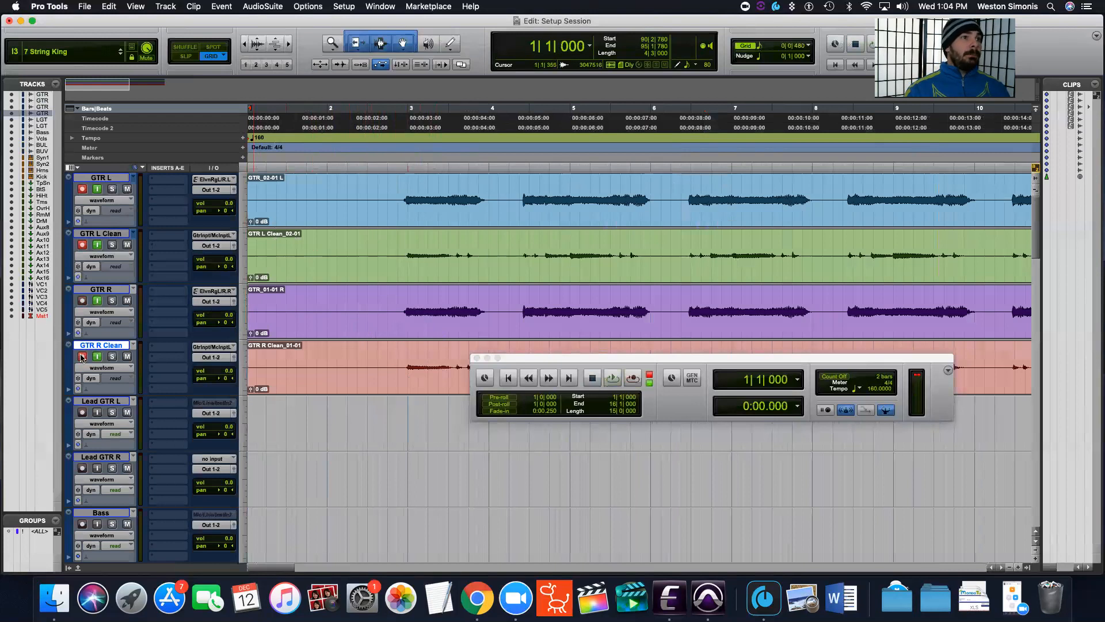
Compare takes by switching GTR L to the GTR.01 L playlist and GTR L Clean between its GTR L Clean and GTR L Clean.01 playlists.
{"action": "left_click", "coordinate": [132, 177]}
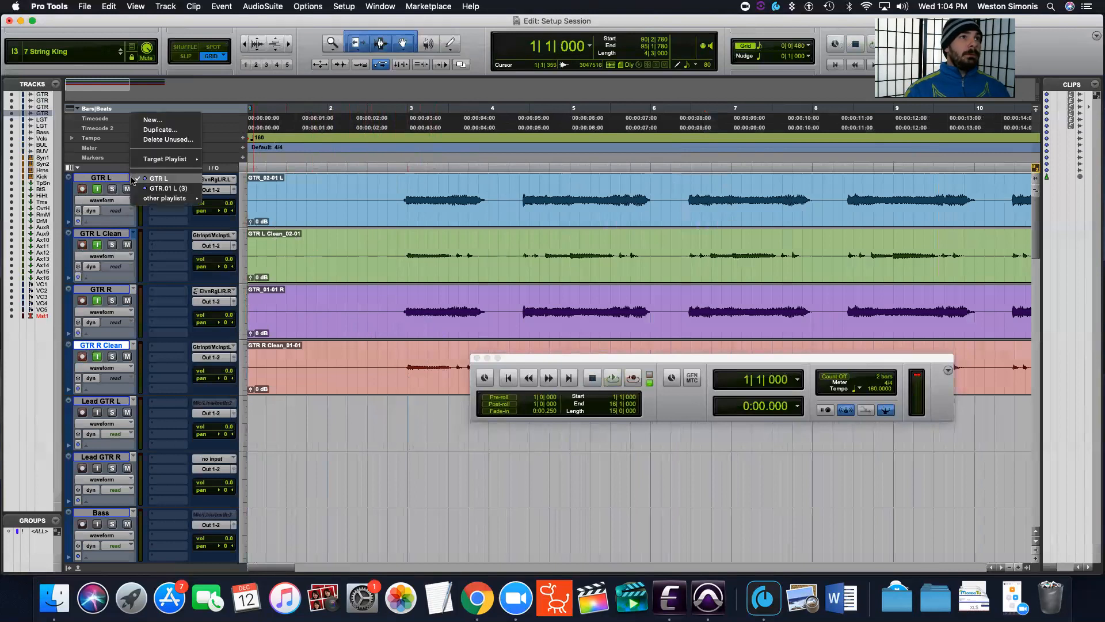
{"action": "left_click", "coordinate": [161, 189]}
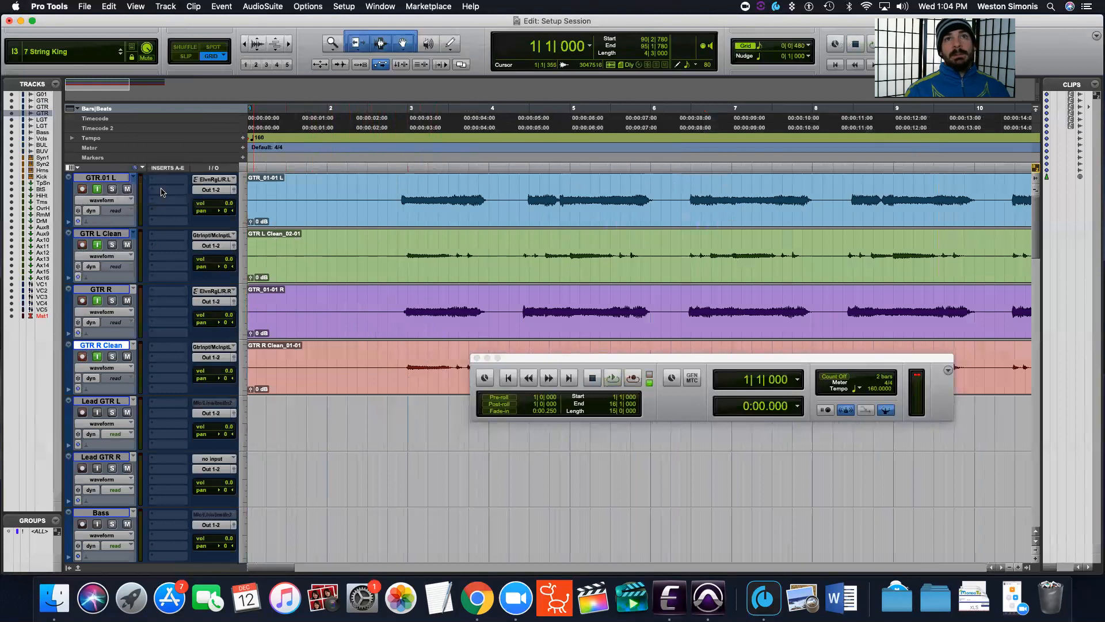
{"action": "left_click", "coordinate": [132, 233]}
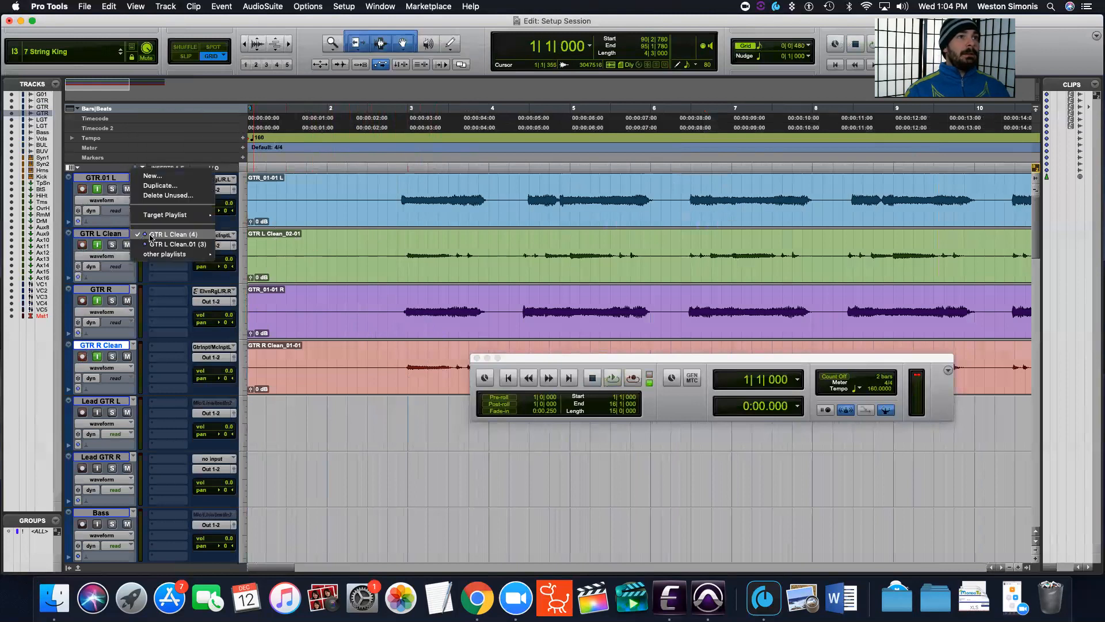
{"action": "left_click", "coordinate": [158, 236]}
{"action": "left_click", "coordinate": [134, 234]}
{"action": "left_click", "coordinate": [142, 245]}
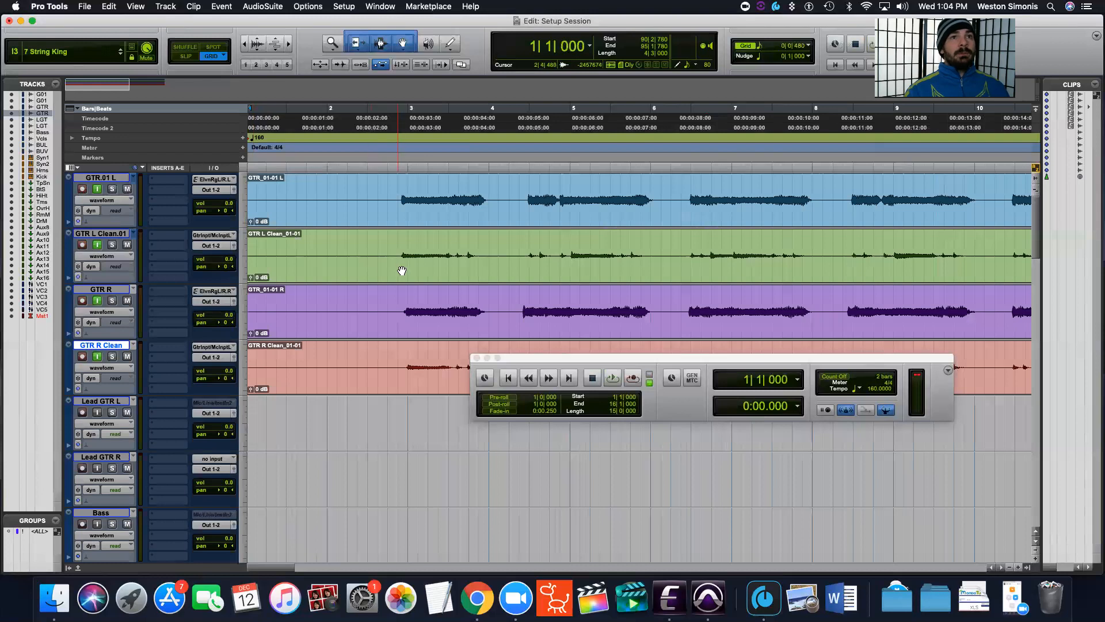
{"action": "left_click", "coordinate": [135, 238]}
{"action": "left_click", "coordinate": [149, 230]}
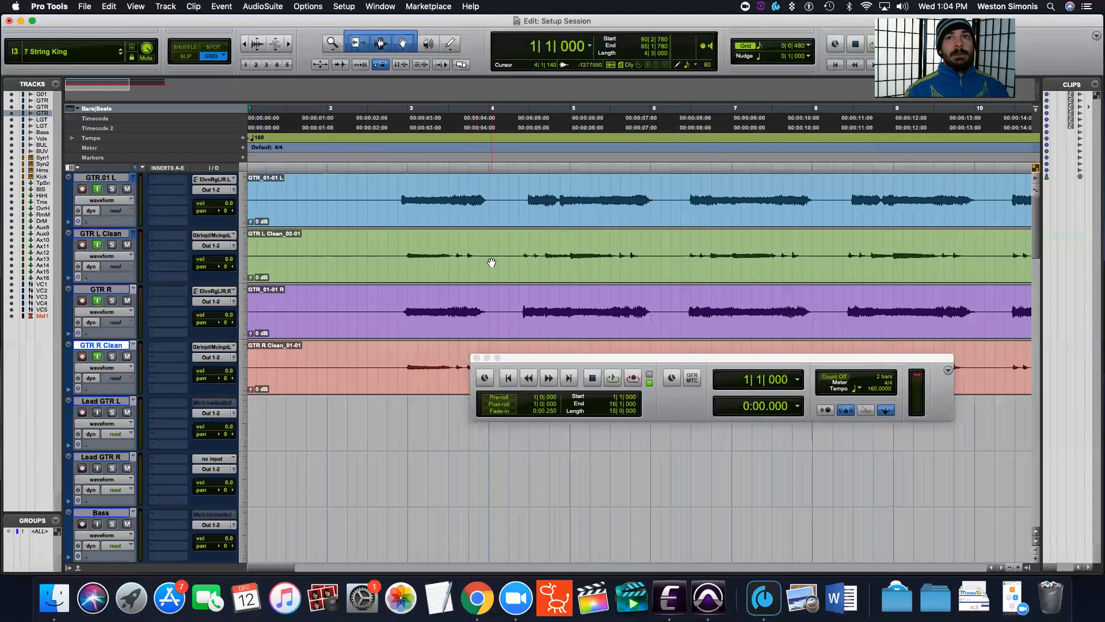
{"action": "left_click_drag", "start_coordinate": [612, 356], "coordinate": [608, 457]}
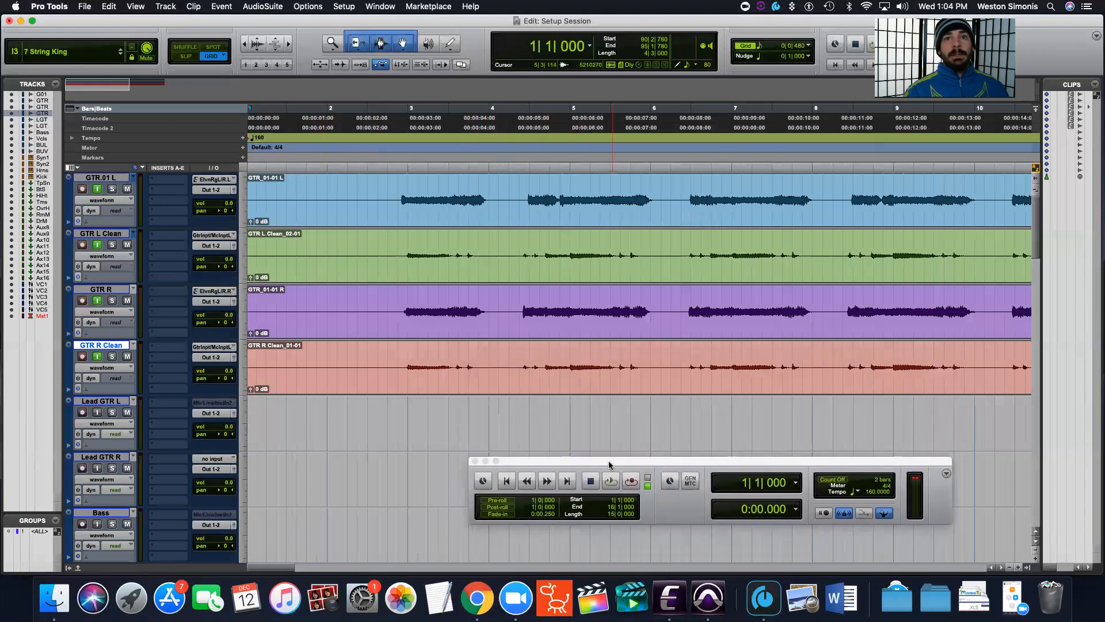
{"action": "left_click", "coordinate": [134, 235]}
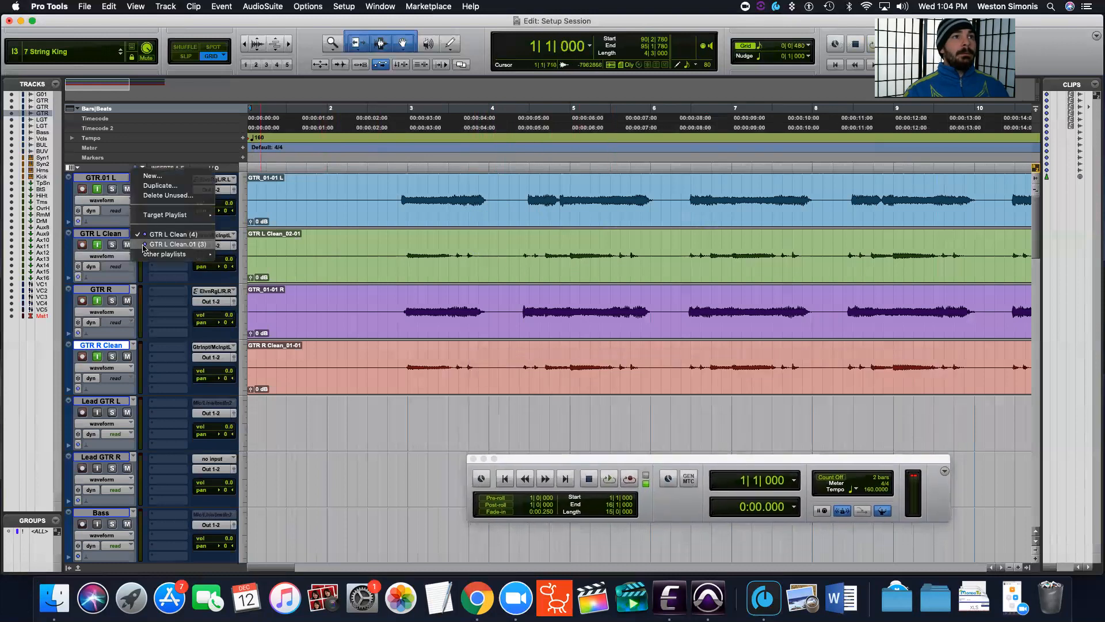
{"action": "left_click", "coordinate": [145, 243]}
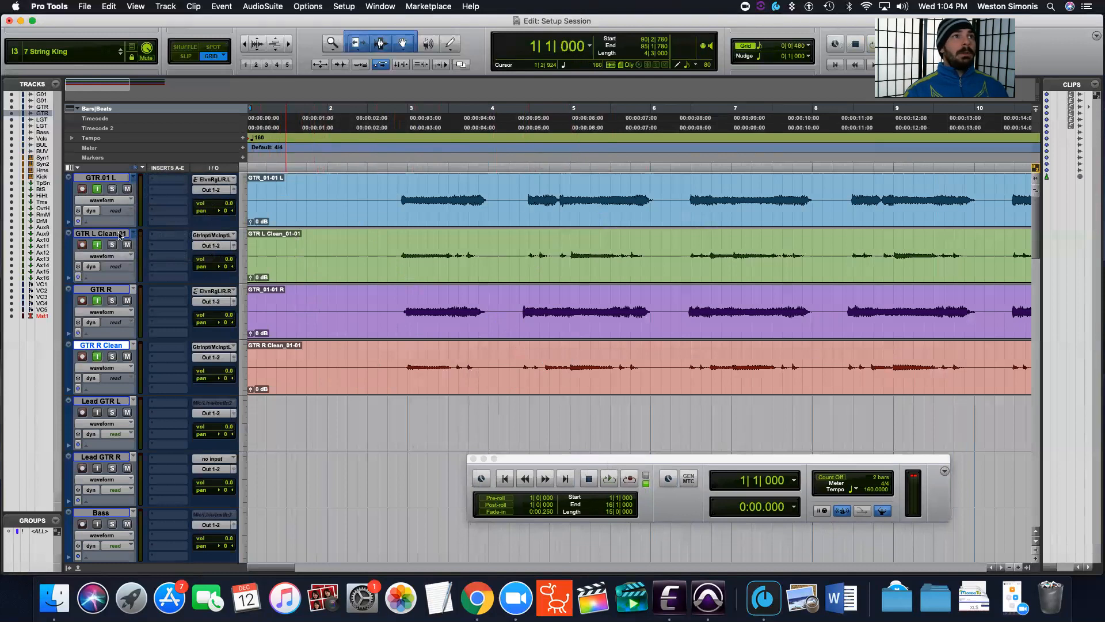
Turn off input monitoring on GTR L, GTR L Clean, GTR R and GTR R Clean.
{"action": "left_click", "coordinate": [98, 190]}
{"action": "left_click", "coordinate": [95, 246]}
{"action": "left_click", "coordinate": [97, 301]}
{"action": "left_click", "coordinate": [97, 356]}
Play back the recorded guitar tracks from bar 1, stop, and place the Transport window below the guitar clips.
{"action": "left_click_drag", "start_coordinate": [647, 452], "coordinate": [531, 182]}
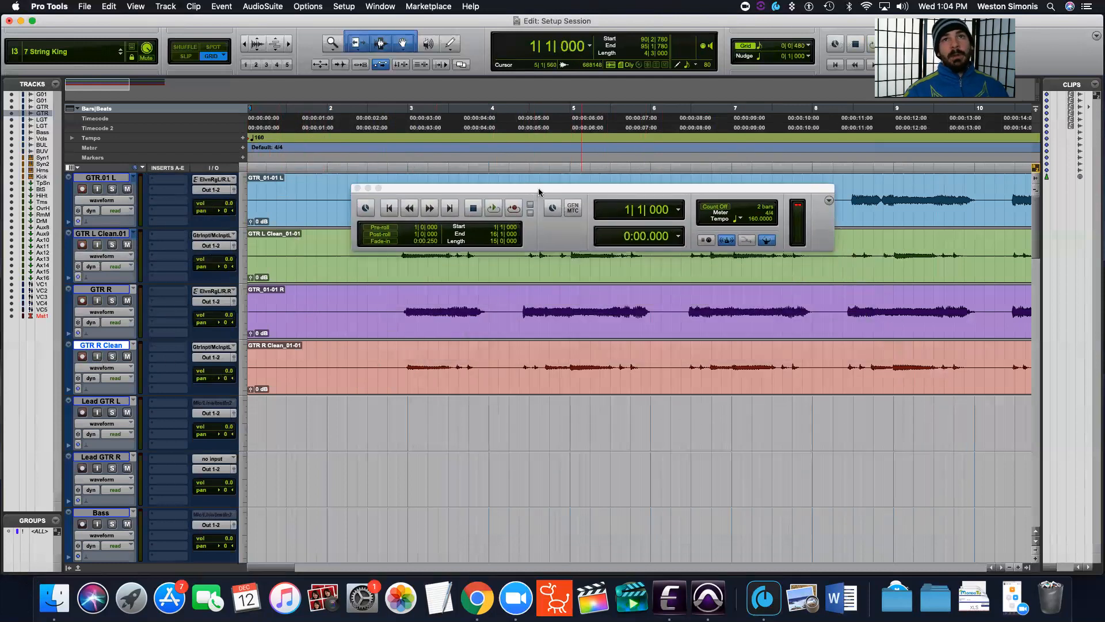
{"action": "left_click_drag", "start_coordinate": [540, 192], "coordinate": [382, 186]}
{"action": "left_click", "coordinate": [337, 202]}
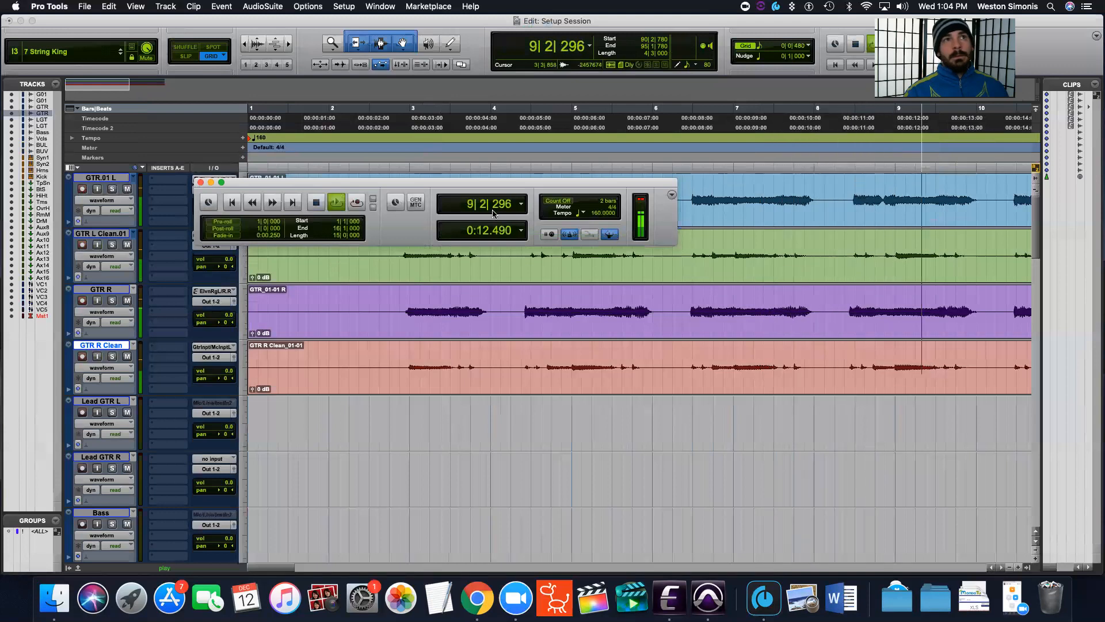
{"action": "left_click", "coordinate": [318, 204]}
{"action": "left_click_drag", "start_coordinate": [323, 182], "coordinate": [365, 434]}
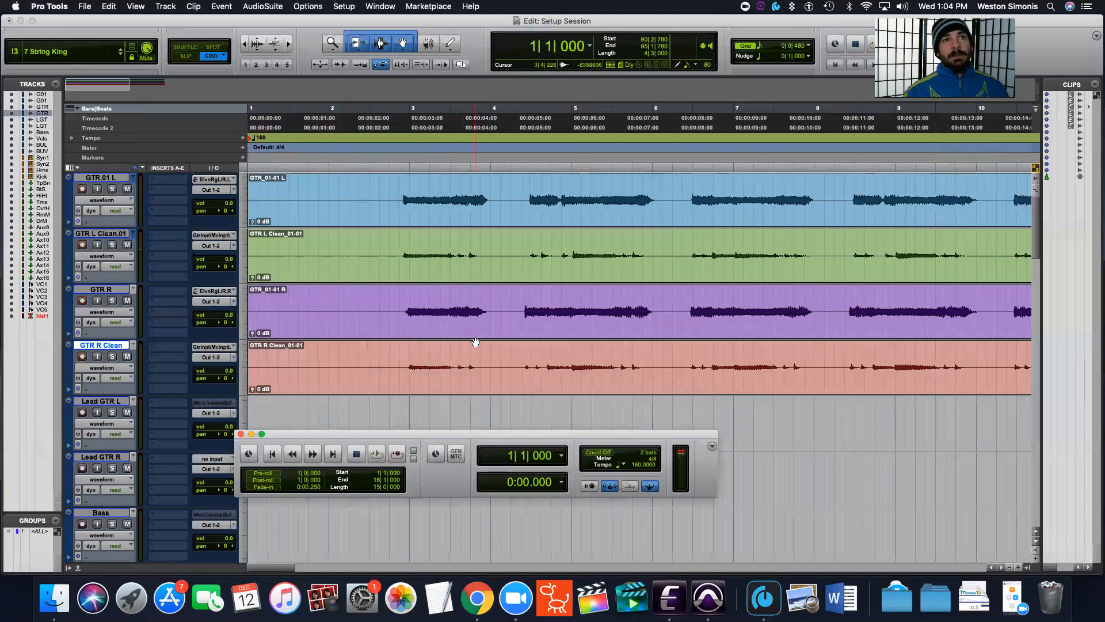
Record-enable the amped and clean left guitar tracks and restore their GTR L and GTR L Clean playlists.
{"action": "left_click", "coordinate": [82, 189]}
{"action": "left_click", "coordinate": [83, 245]}
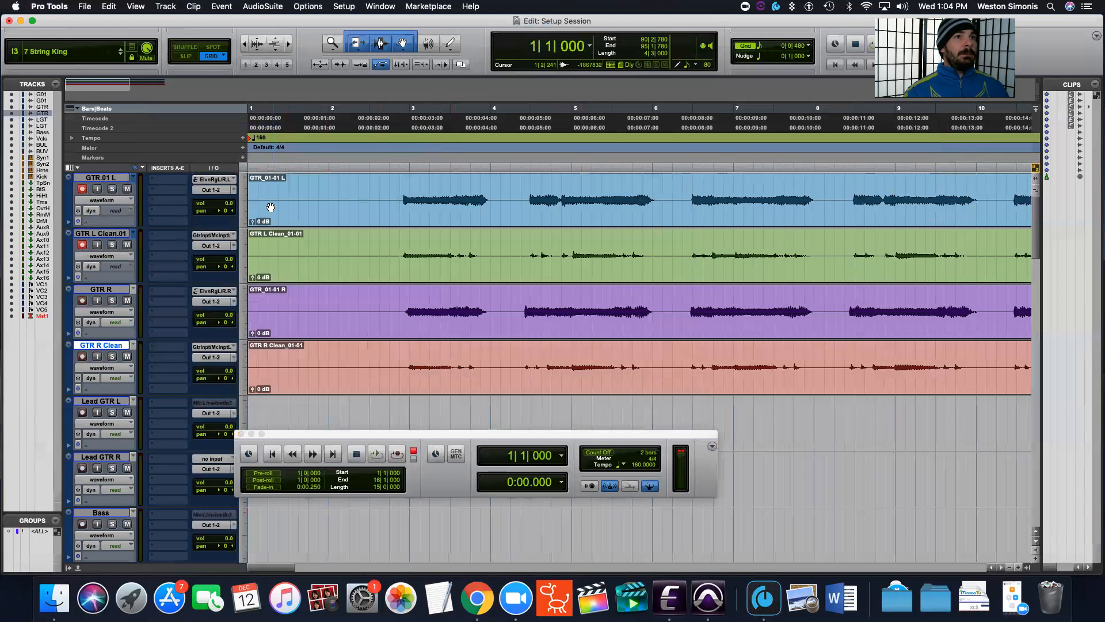
{"action": "left_click", "coordinate": [134, 177]}
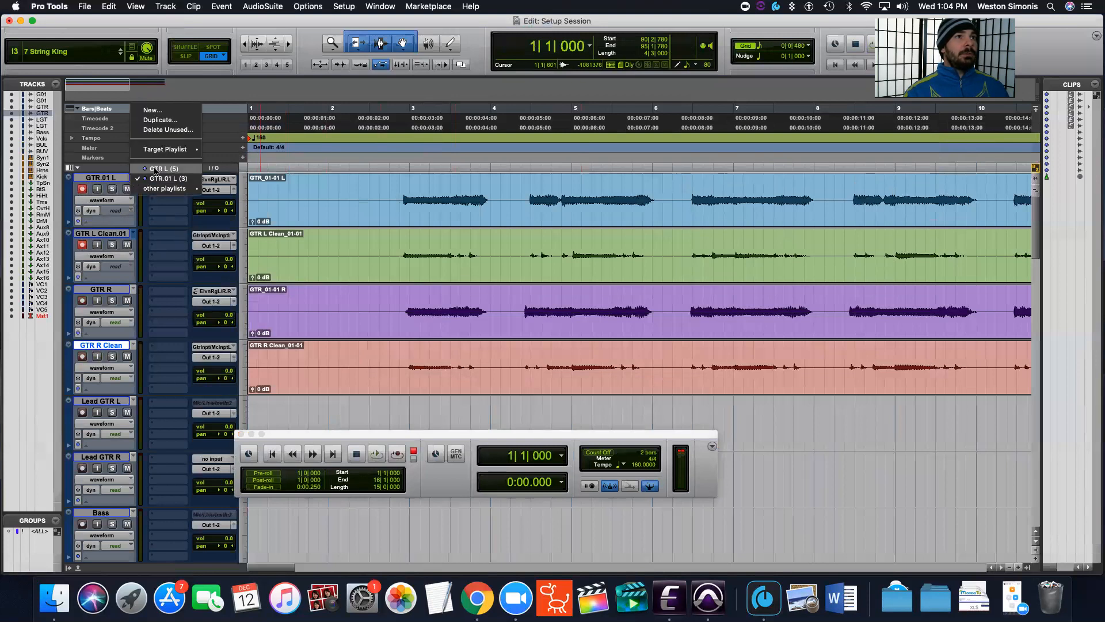
{"action": "left_click", "coordinate": [143, 185]}
{"action": "left_click", "coordinate": [133, 233]}
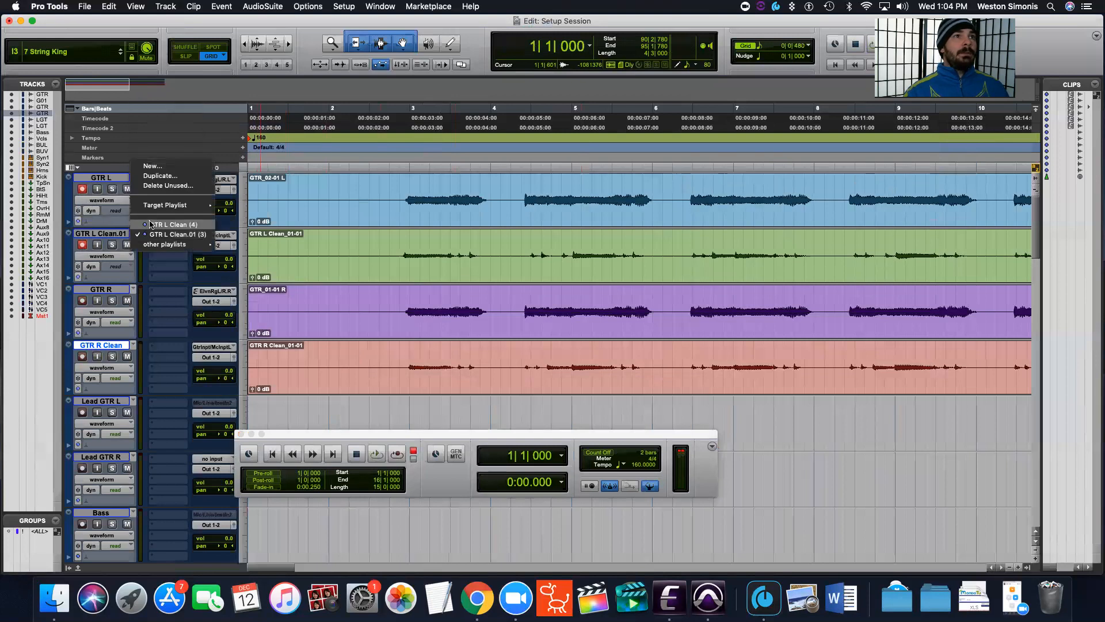
{"action": "left_click", "coordinate": [152, 225]}
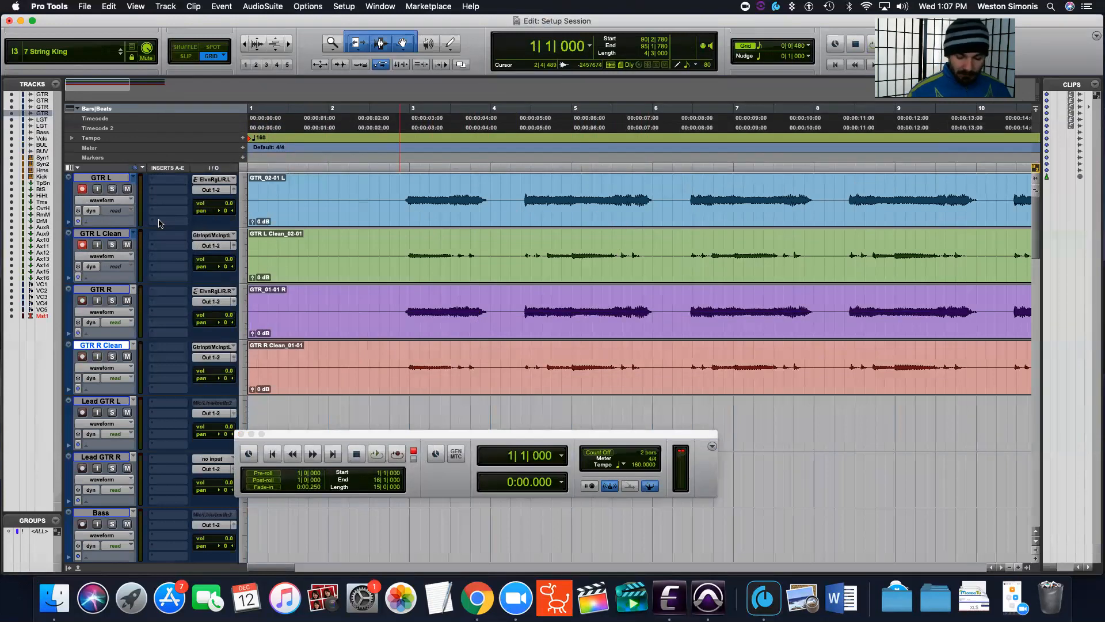
Loop record another take on GTR L and GTR L Clean over bar 1 to bar 16 and disarm both tracks.
{"action": "key", "text": "super+space"}
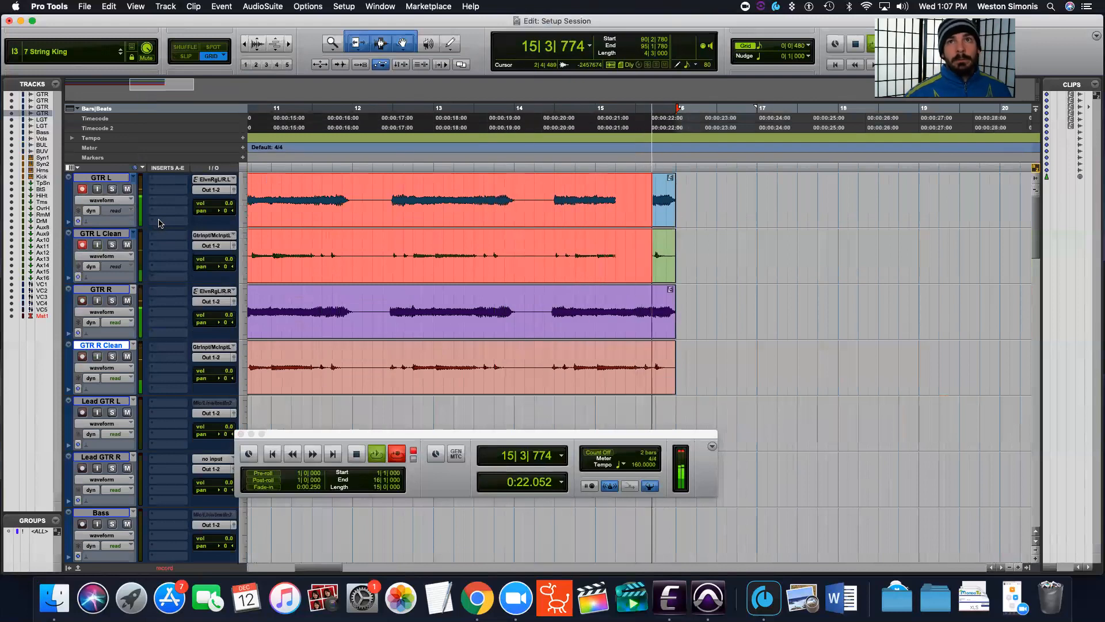
{"action": "key", "text": "space"}
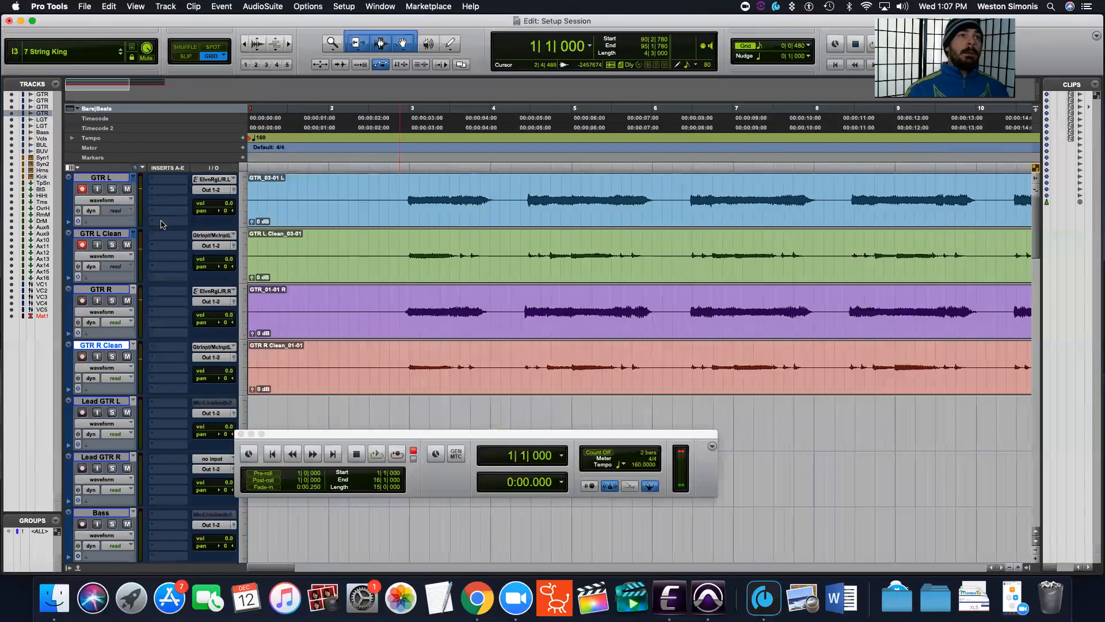
{"action": "left_click", "coordinate": [132, 177]}
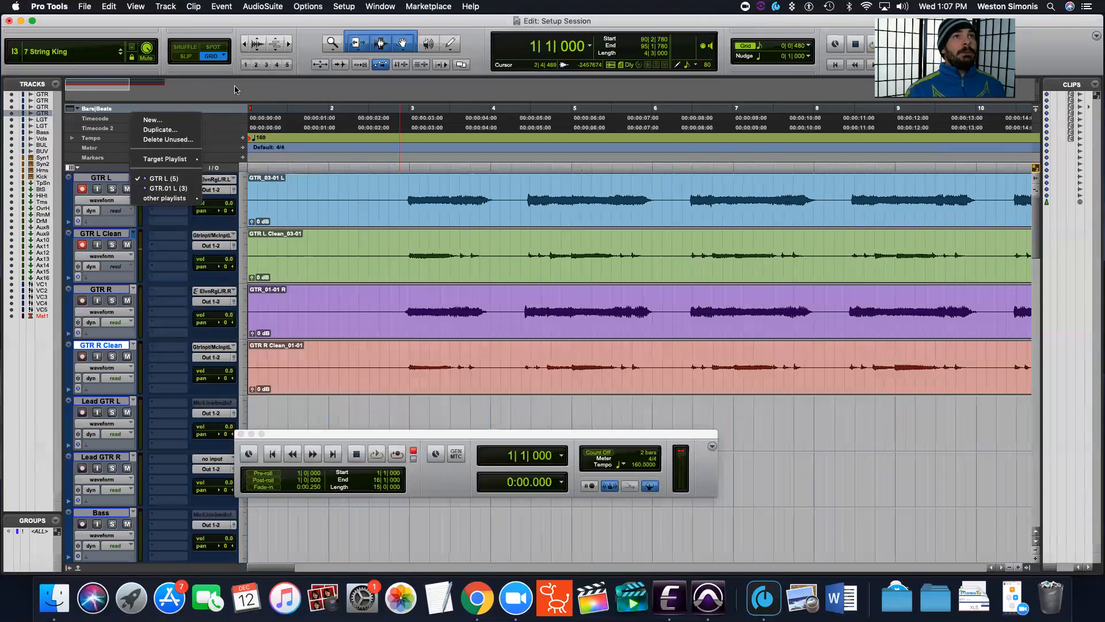
{"action": "left_click", "coordinate": [165, 92]}
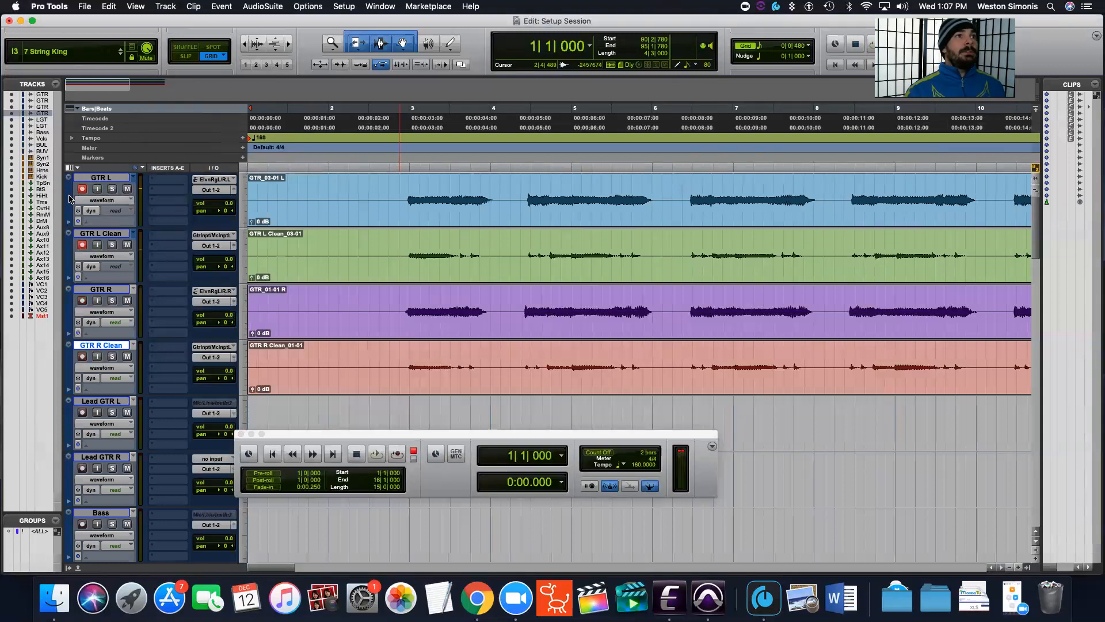
{"action": "left_click", "coordinate": [83, 244]}
During playback, pan GTR L and GTR L Clean to 100 left and GTR R and GTR R Clean to 100 right in the Mix window.
{"action": "key", "text": "space"}
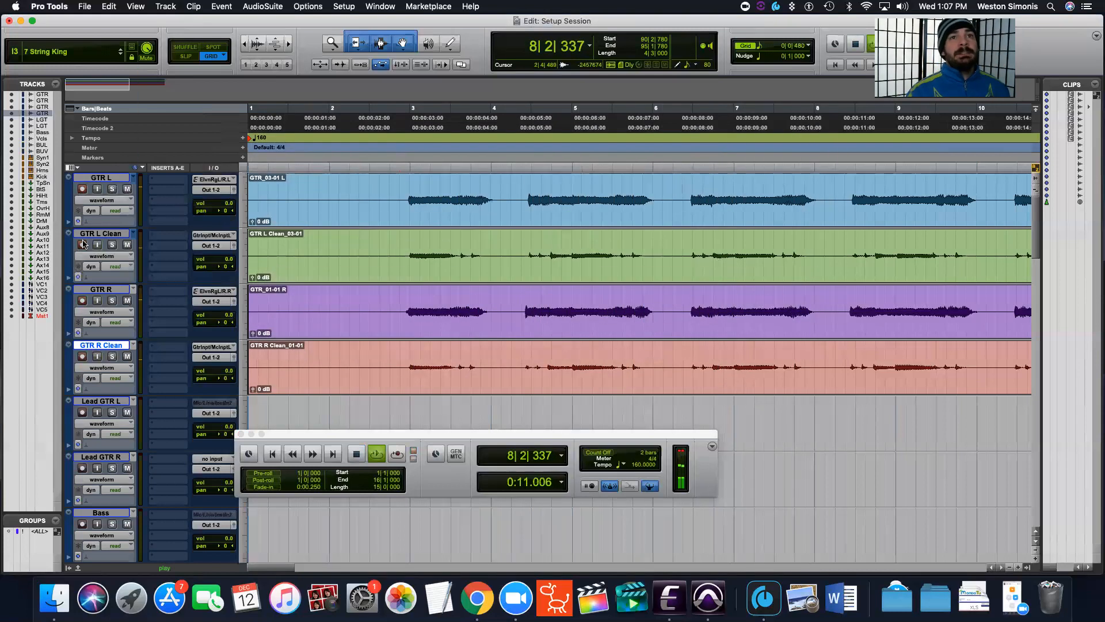
{"action": "key", "text": "super+equal"}
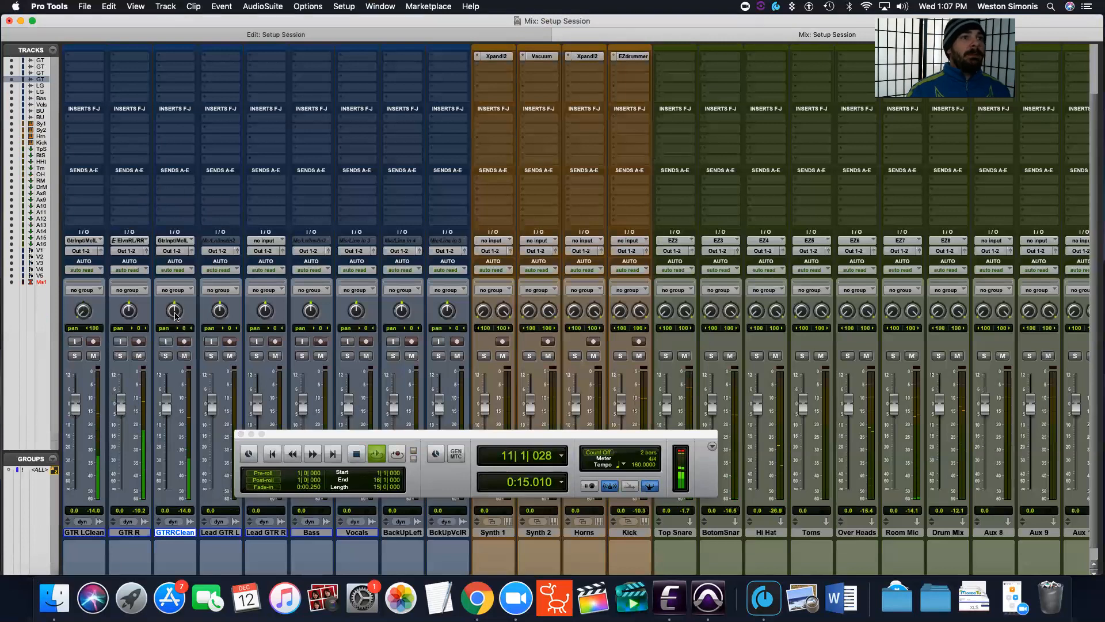
{"action": "left_click_drag", "start_coordinate": [299, 433], "coordinate": [542, 342]}
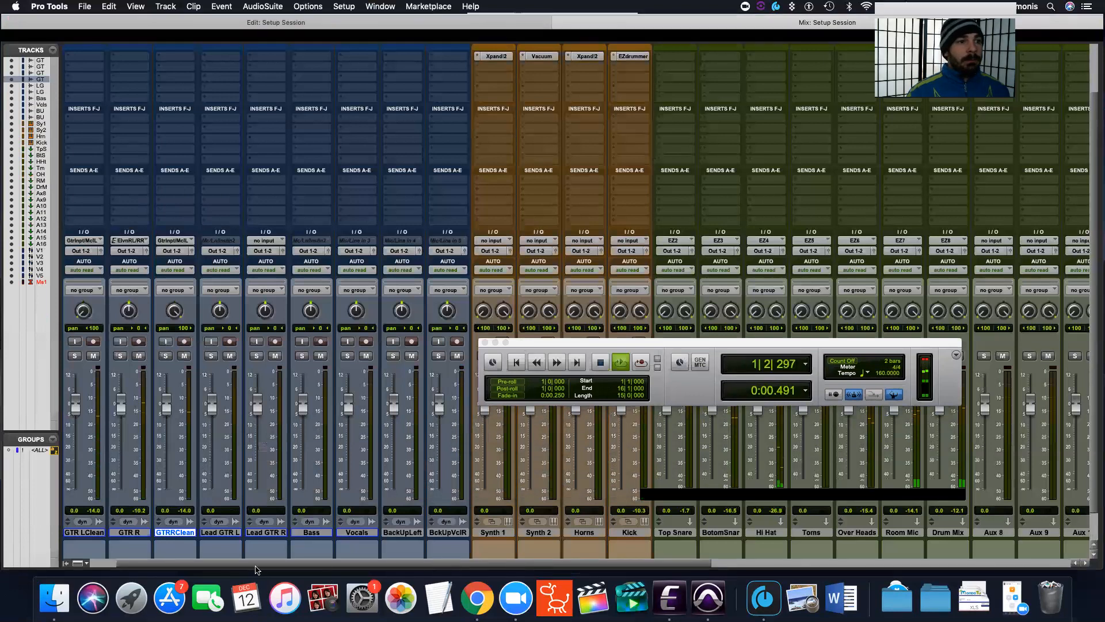
{"action": "scroll", "coordinate": [147, 553], "scroll_direction": "left", "scroll_amount": 2}
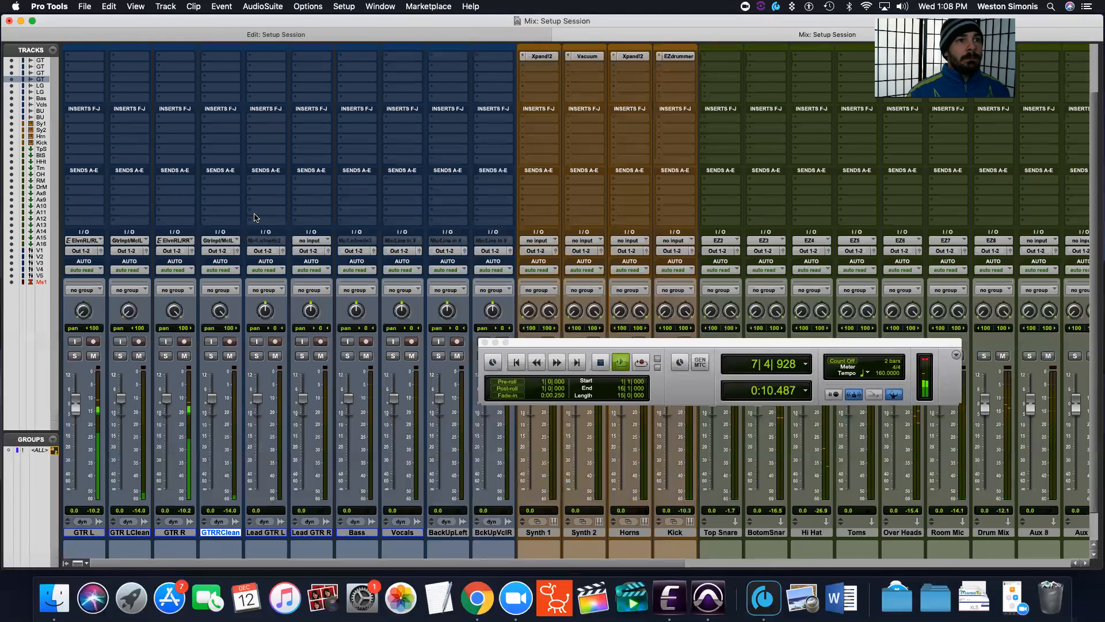
{"action": "left_click_drag", "start_coordinate": [640, 344], "coordinate": [688, 154]}
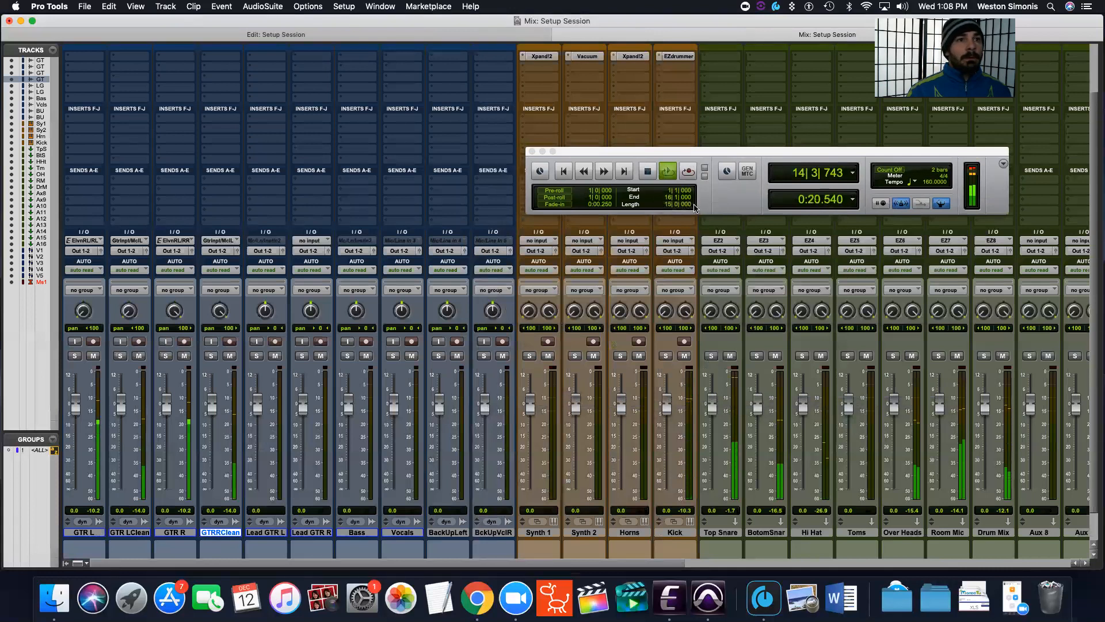
{"action": "key", "text": "space"}
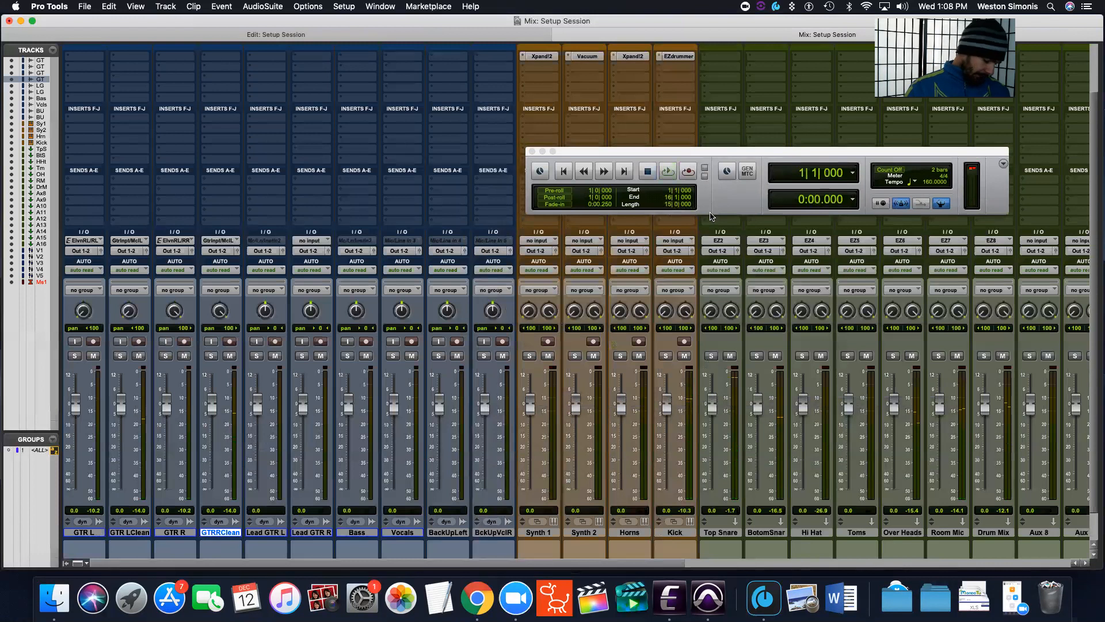
In the Edit window, assign Eleven Rig L/R.L (Mono) to Lead GTR L and Guitar Input / Mic Input.R (Mono) to Lead GTR R, and select Lead GTR L.
{"action": "key", "text": "super+equal"}
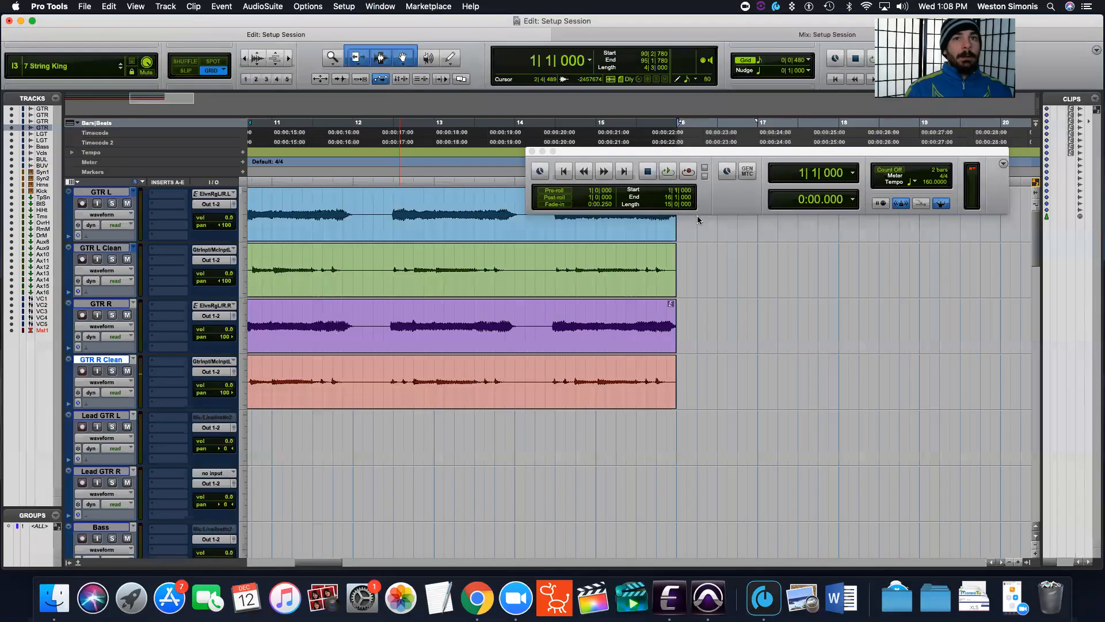
{"action": "left_click_drag", "start_coordinate": [339, 564], "coordinate": [267, 567]}
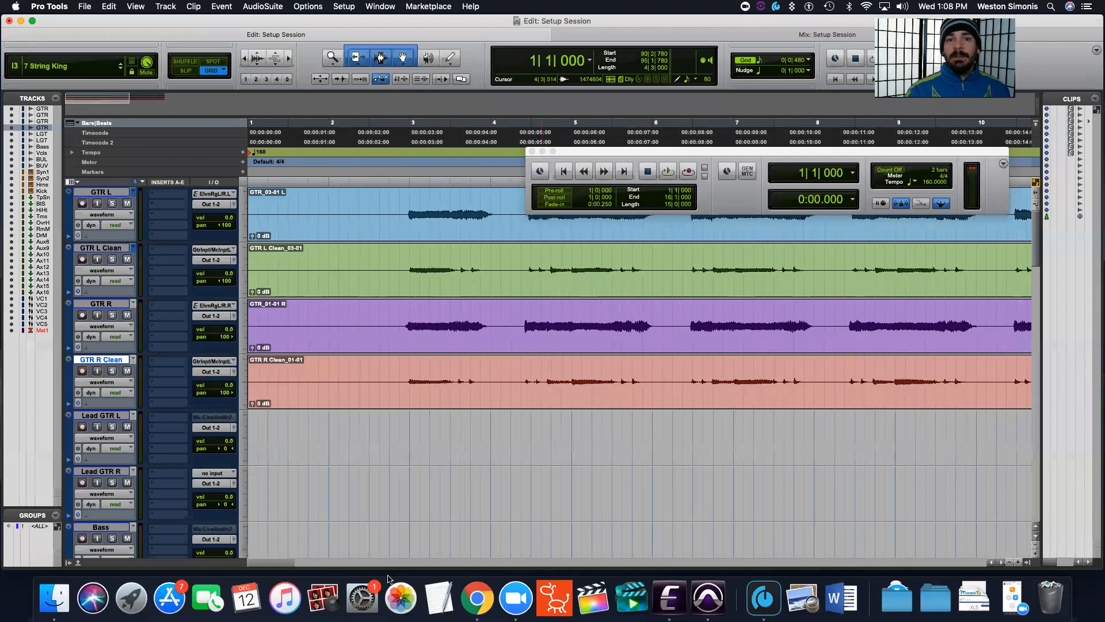
{"action": "left_click_drag", "start_coordinate": [276, 564], "coordinate": [253, 561]}
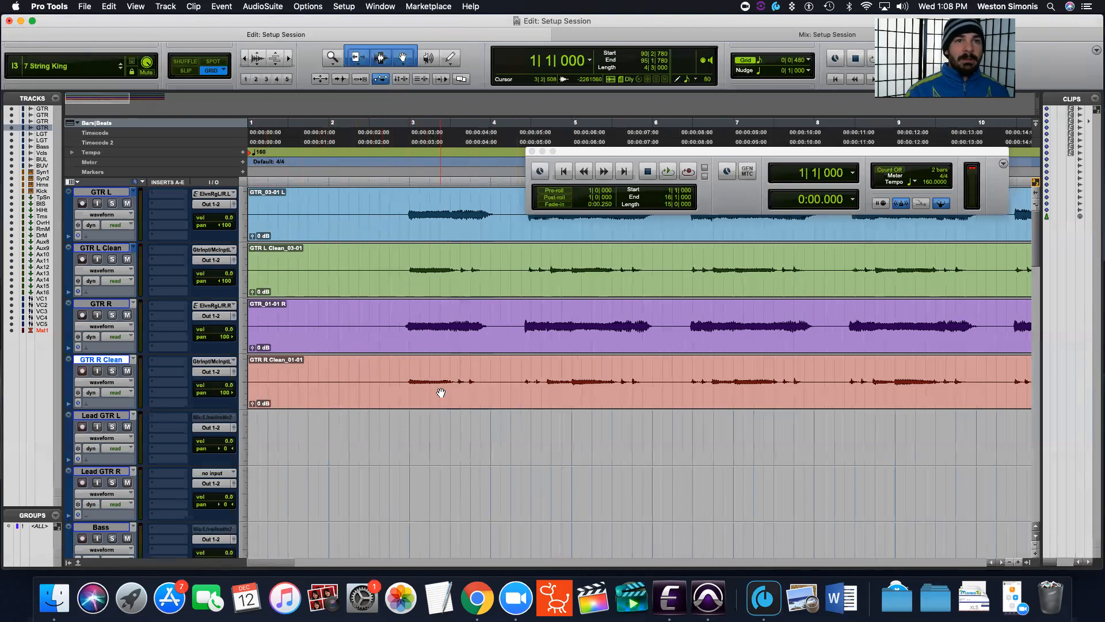
{"action": "mouse_move", "coordinate": [274, 565]}
{"action": "left_mouse_down"}
{"action": "mouse_move", "coordinate": [315, 565]}
{"action": "mouse_move", "coordinate": [257, 554]}
{"action": "left_mouse_up"}
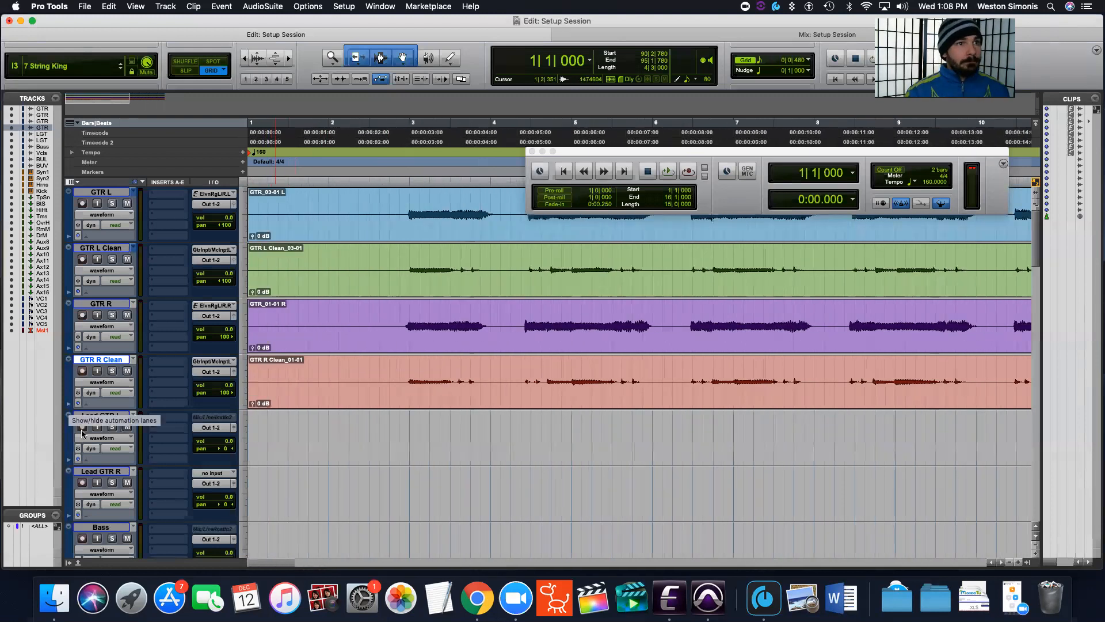
{"action": "left_click", "coordinate": [219, 420]}
{"action": "mouse_move", "coordinate": [230, 417]}
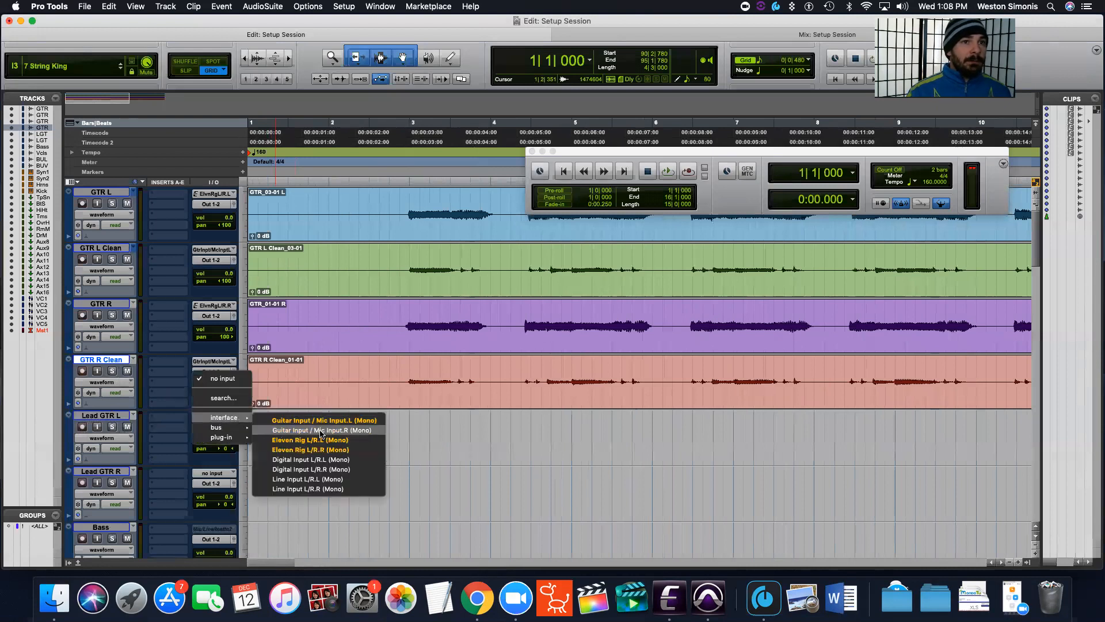
{"action": "left_click", "coordinate": [309, 440]}
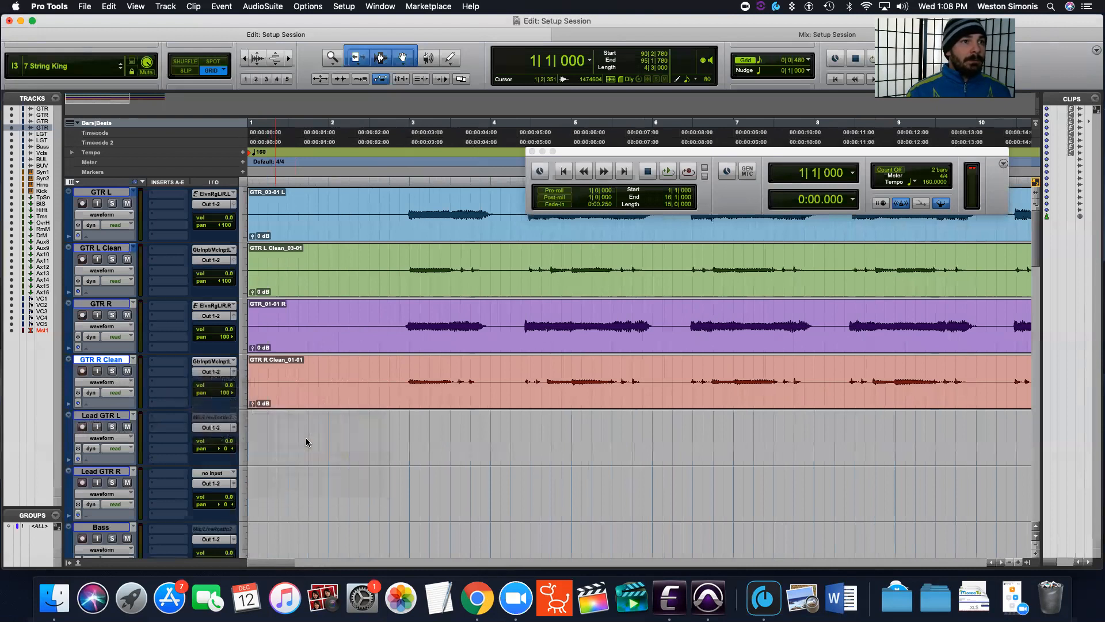
{"action": "left_click", "coordinate": [223, 473]}
{"action": "mouse_move", "coordinate": [225, 473]}
{"action": "left_click", "coordinate": [283, 486]}
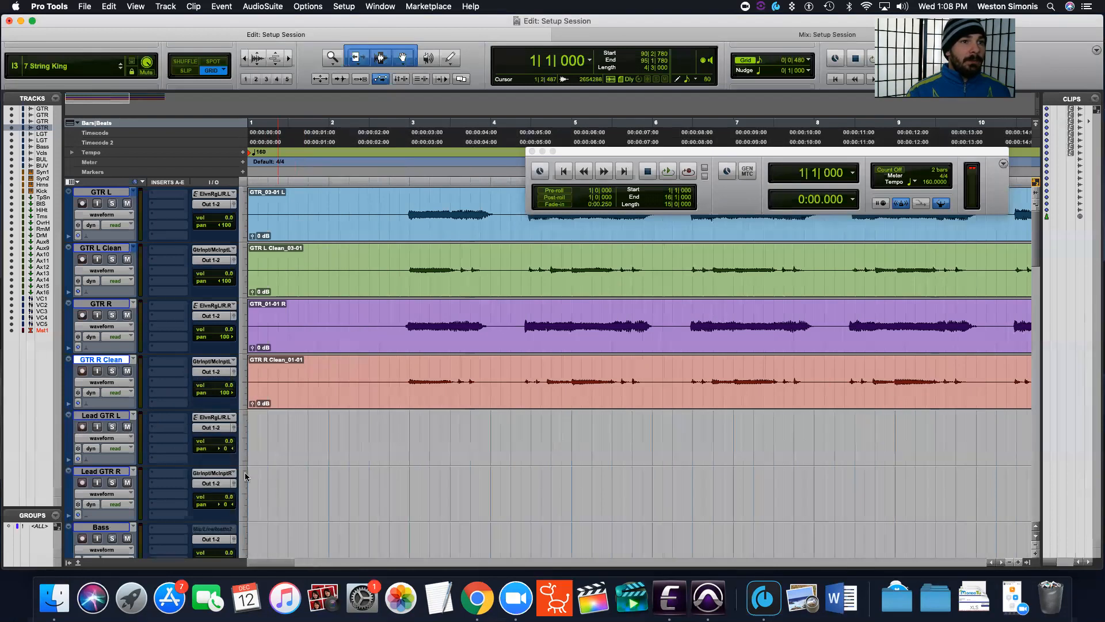
{"action": "left_click", "coordinate": [116, 415]}
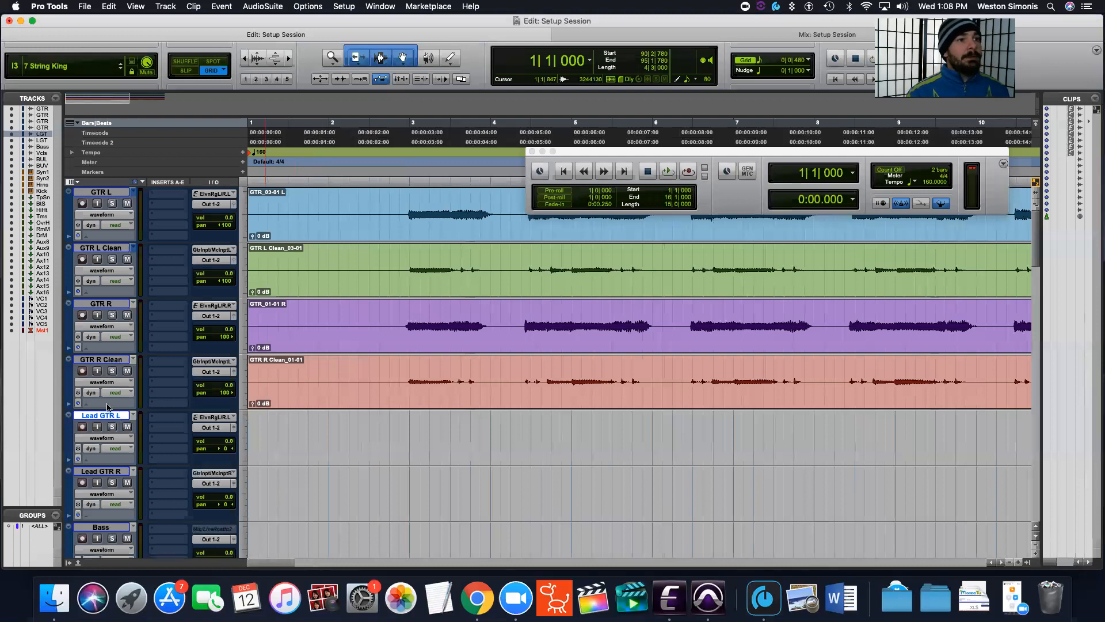
Duplicate the Lead GTR L track and the Lead GTR R track once each with all their track data.
{"action": "right_click", "coordinate": [109, 413]}
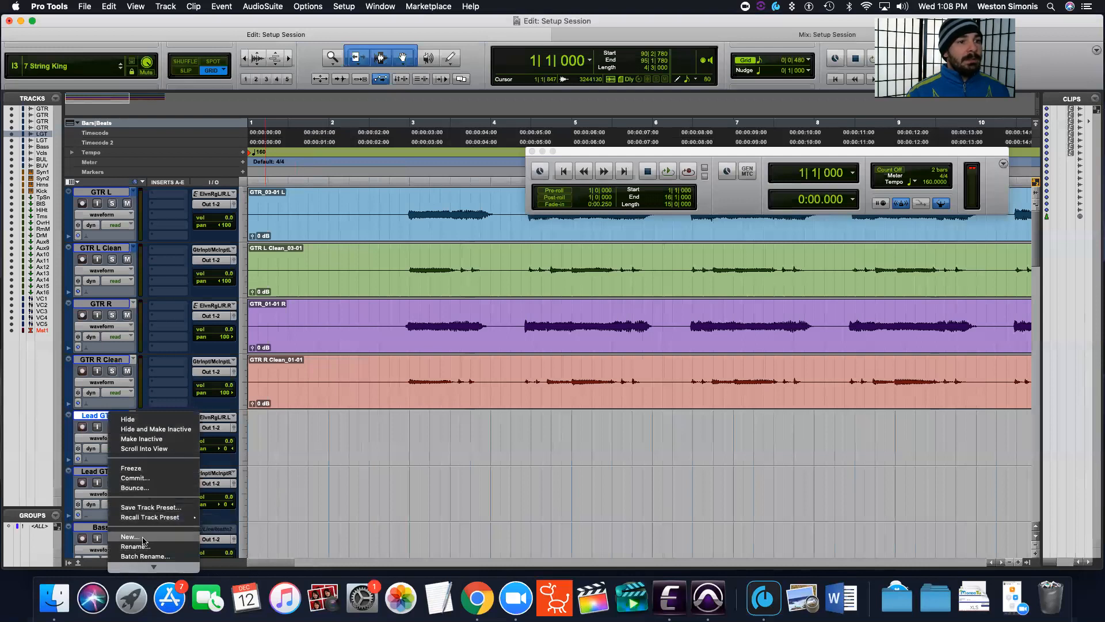
{"action": "left_click", "coordinate": [147, 554]}
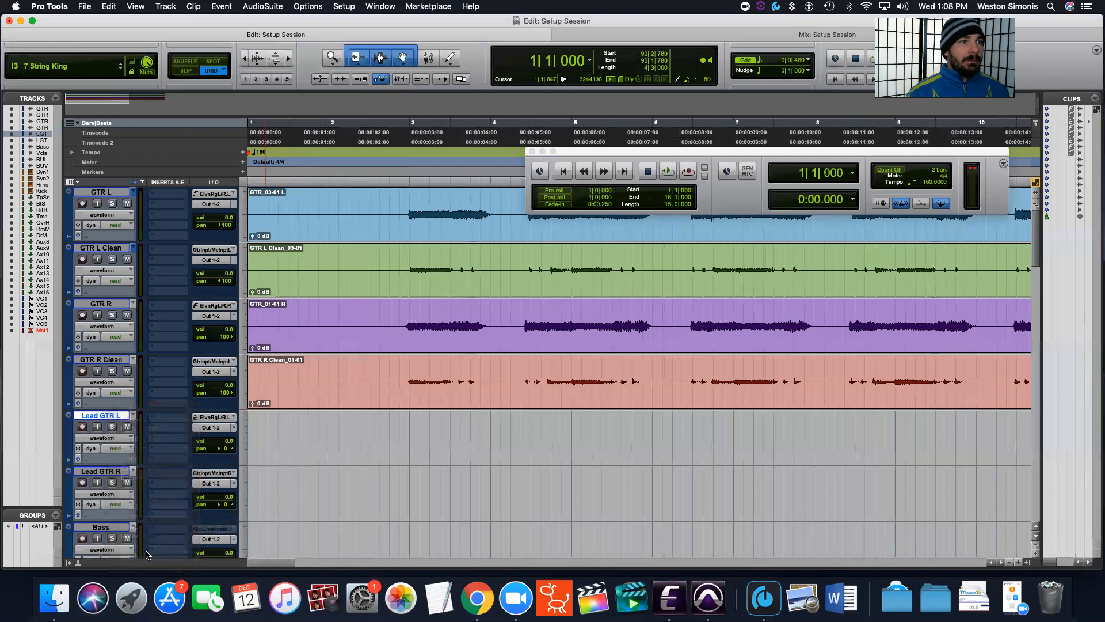
{"action": "left_click", "coordinate": [590, 311]}
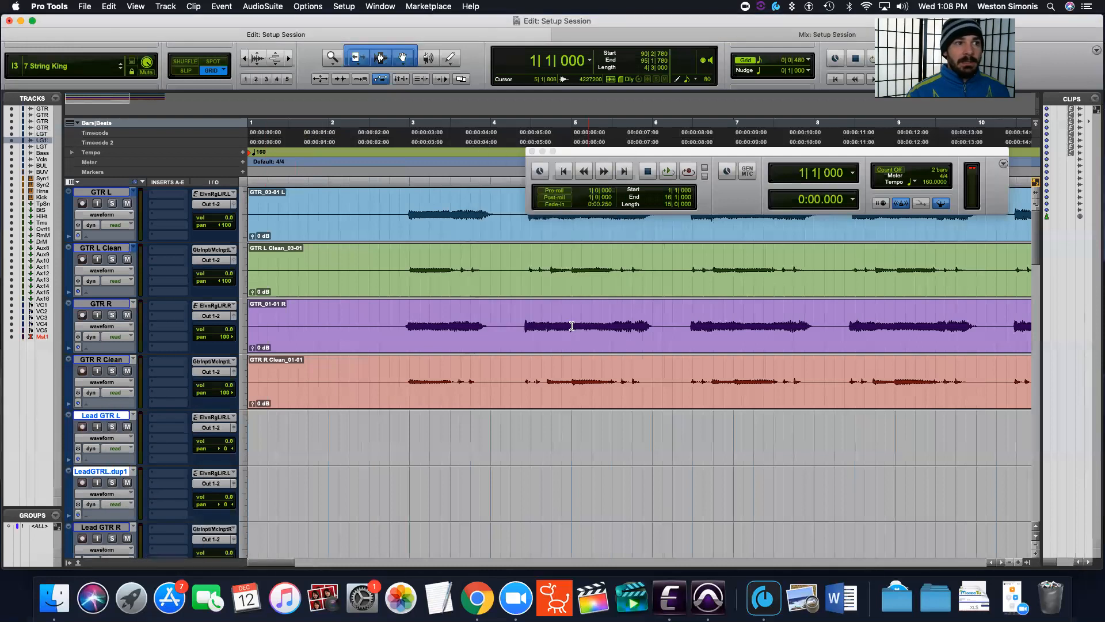
{"action": "scroll", "coordinate": [124, 410], "scroll_direction": "down", "scroll_amount": 3}
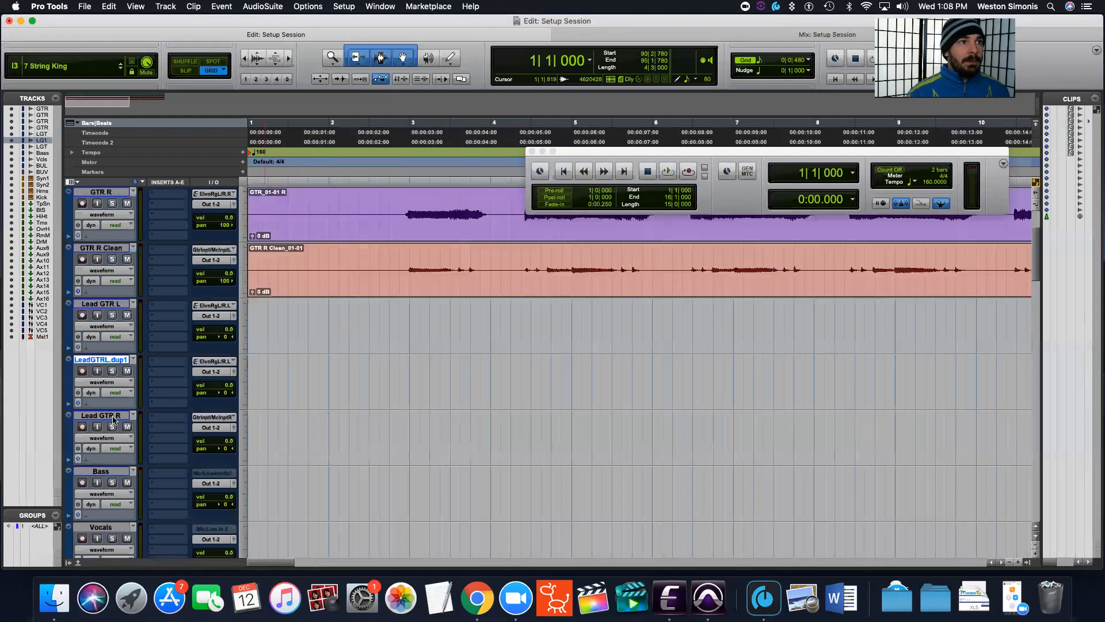
{"action": "right_click", "coordinate": [113, 418]}
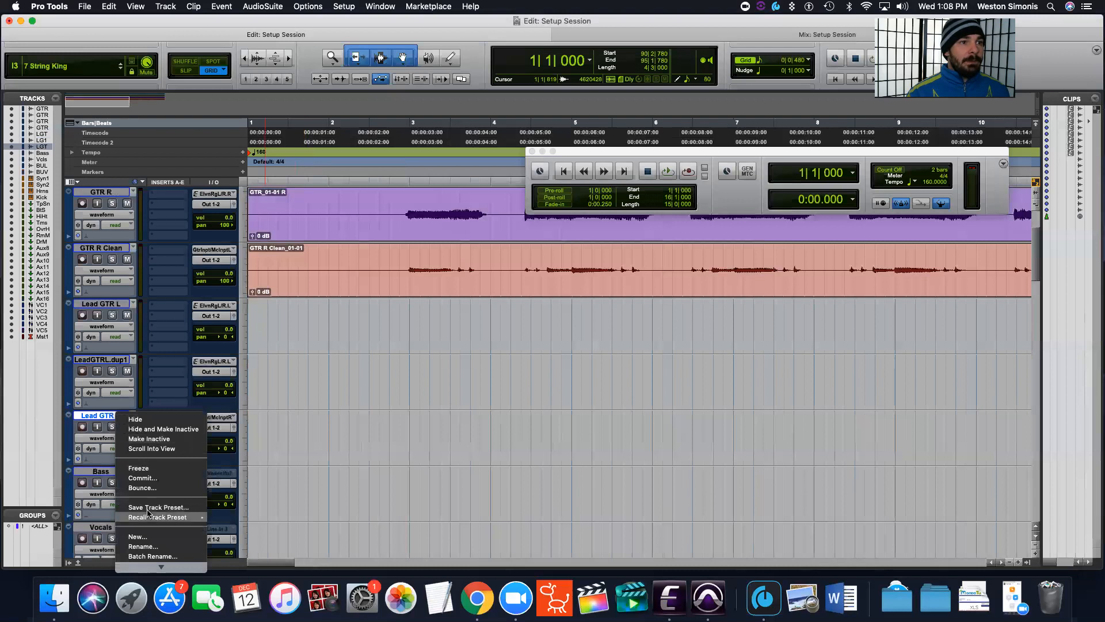
{"action": "scroll", "coordinate": [152, 538], "scroll_direction": "down", "scroll_amount": 1}
{"action": "left_click", "coordinate": [142, 555]}
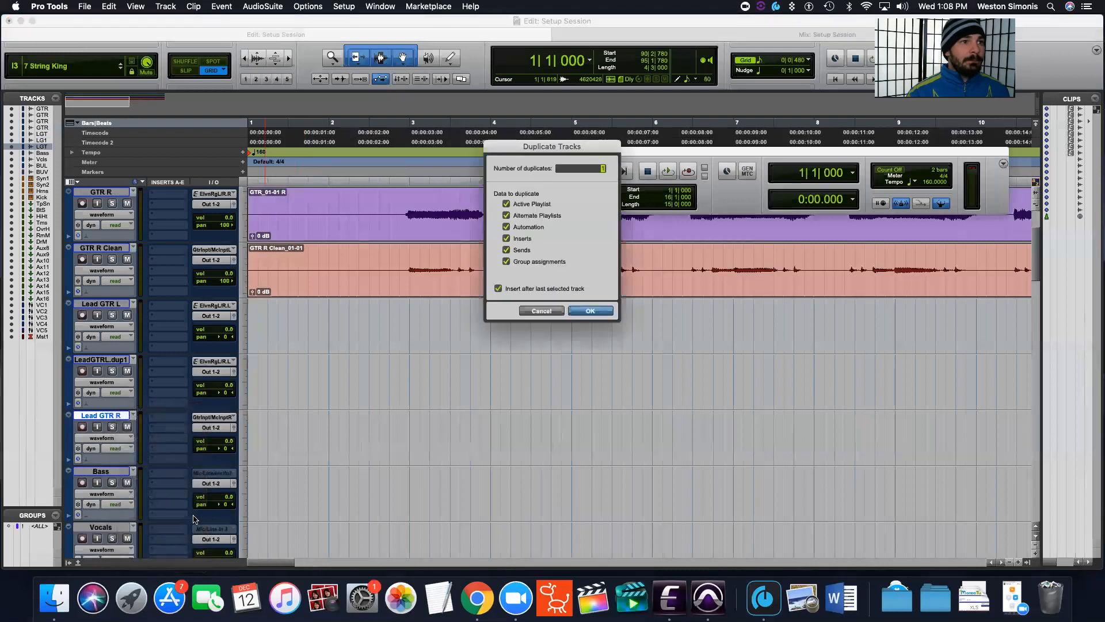
{"action": "left_click", "coordinate": [586, 313]}
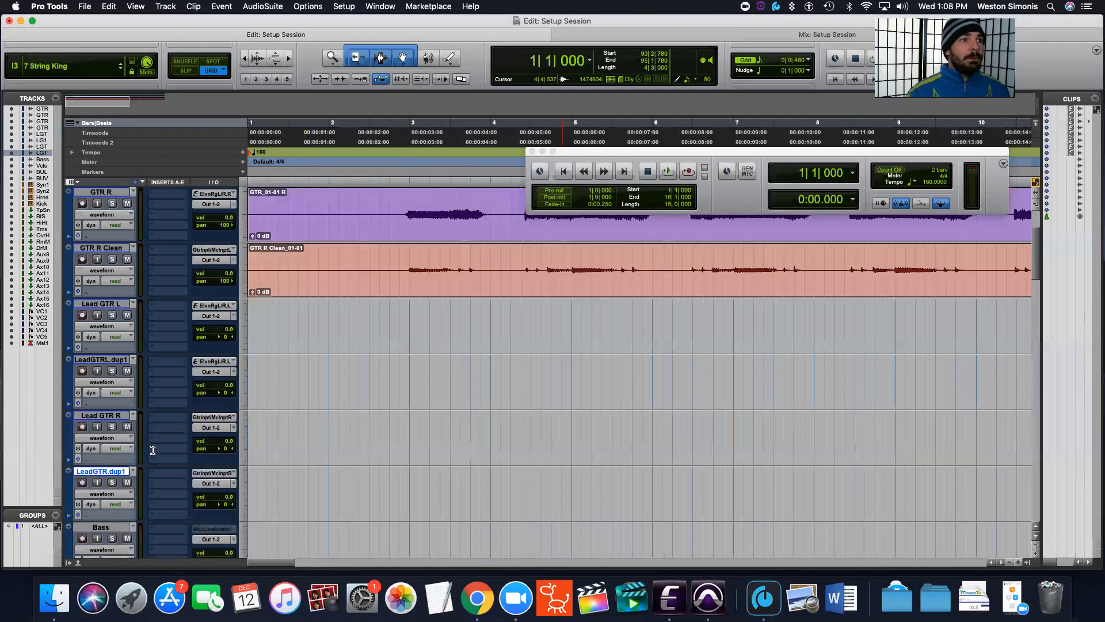
Rename the Lead GTR R duplicate Lead GTR R Clean and the Lead GTR L duplicate Lead GTR L Clean, and mute both.
{"action": "double_click", "coordinate": [112, 472]}
{"action": "left_click", "coordinate": [519, 183]}
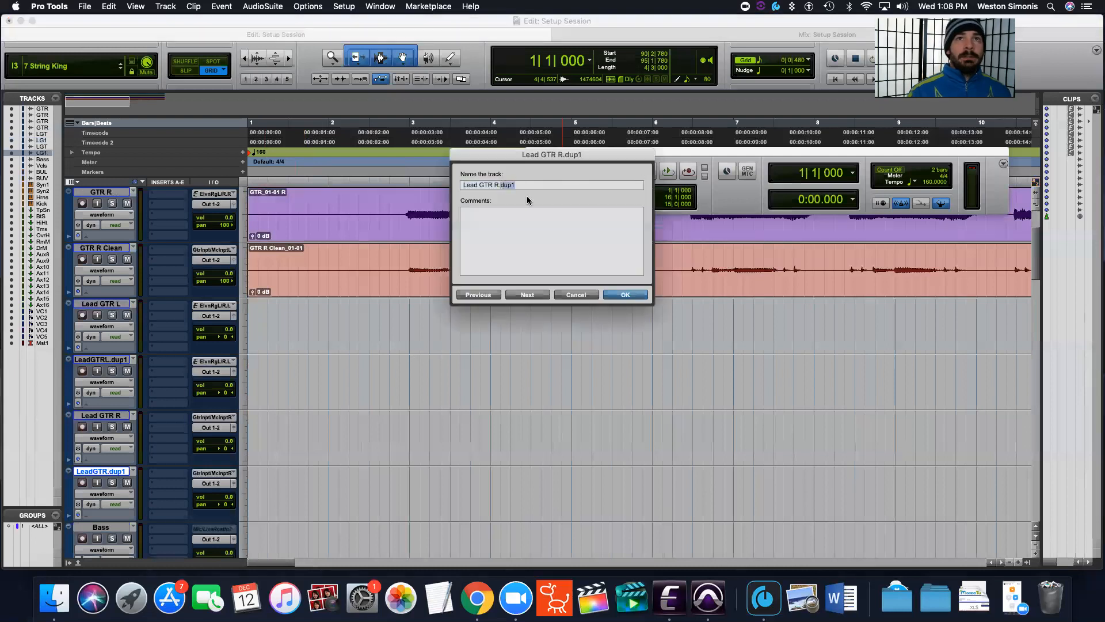
{"action": "key", "text": "BackSpace"}
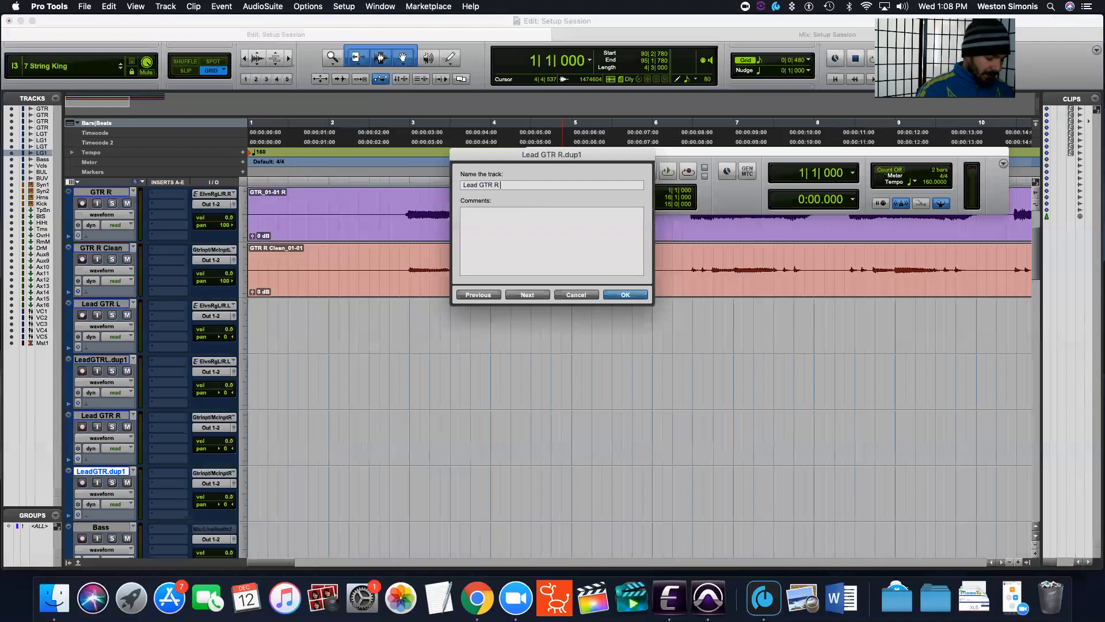
{"action": "key", "text": "Return"}
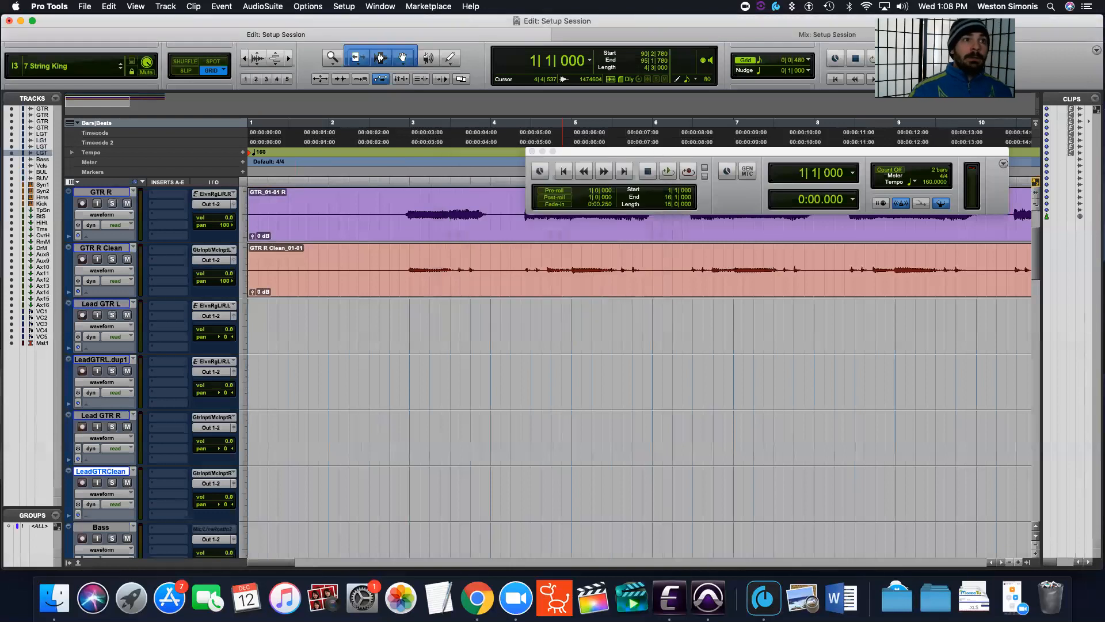
{"action": "double_click", "coordinate": [111, 363]}
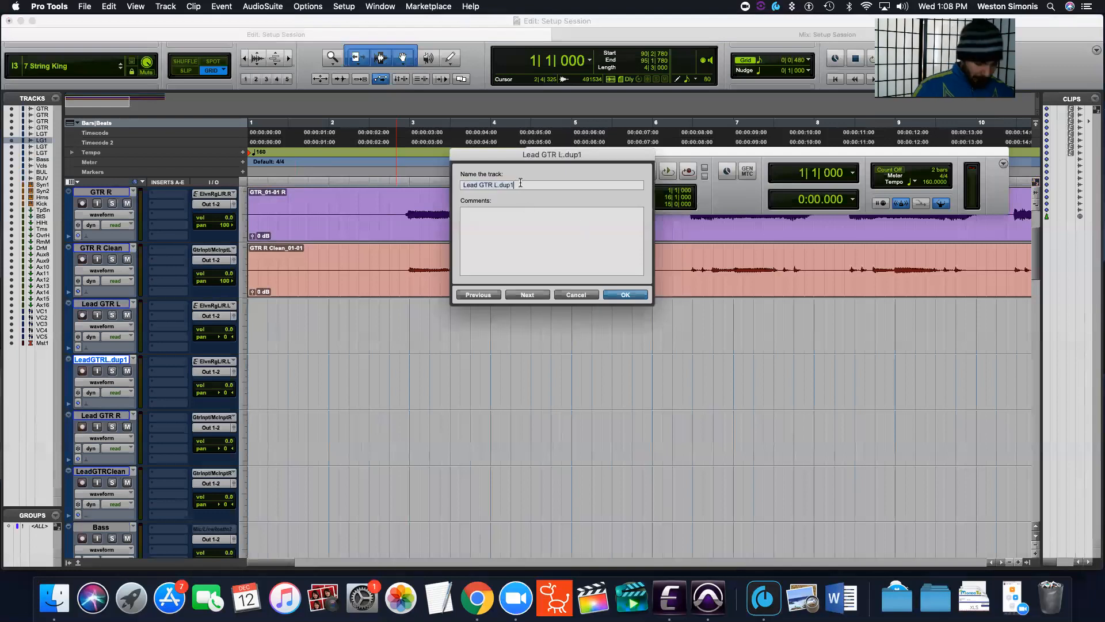
{"action": "key", "text": "BackSpace"}
{"action": "key", "text": "BackSpace"}
{"action": "key", "text": "BackSpace"}
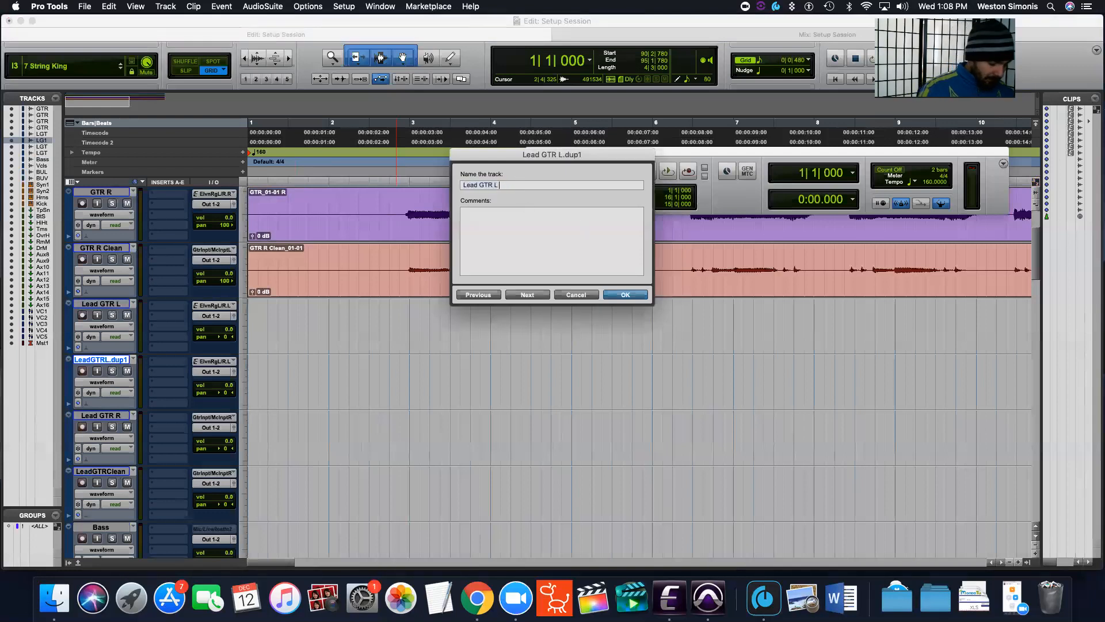
{"action": "key", "text": "Return"}
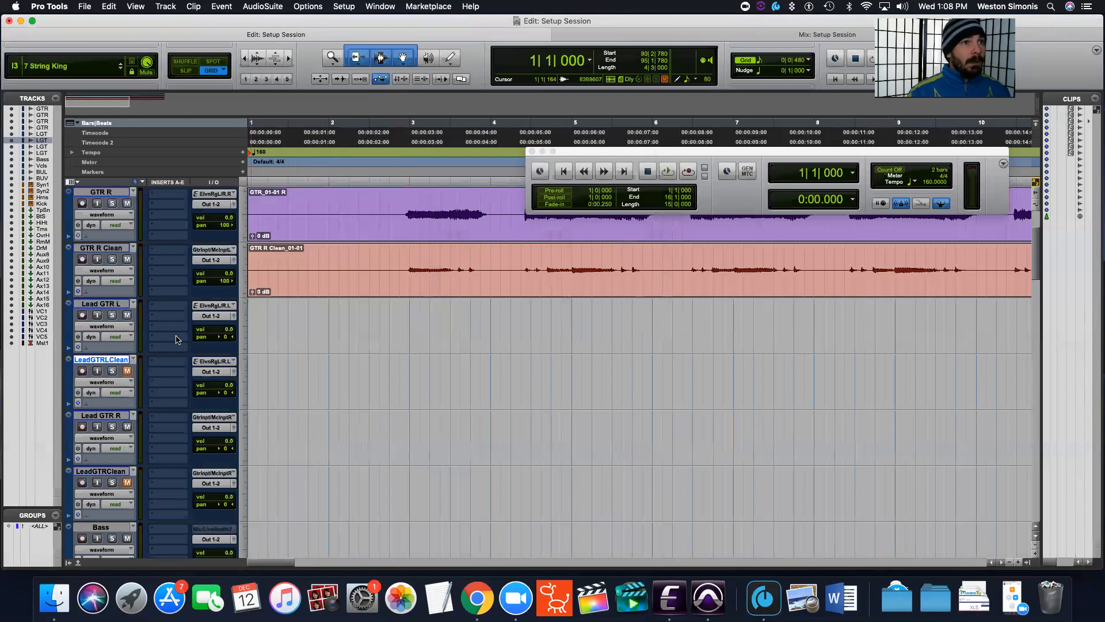
Set the input of the Lead GTR L Clean track to Guitar Input / Mic Input.L (Mono).
{"action": "scroll", "coordinate": [162, 377], "scroll_direction": "up", "scroll_amount": 2}
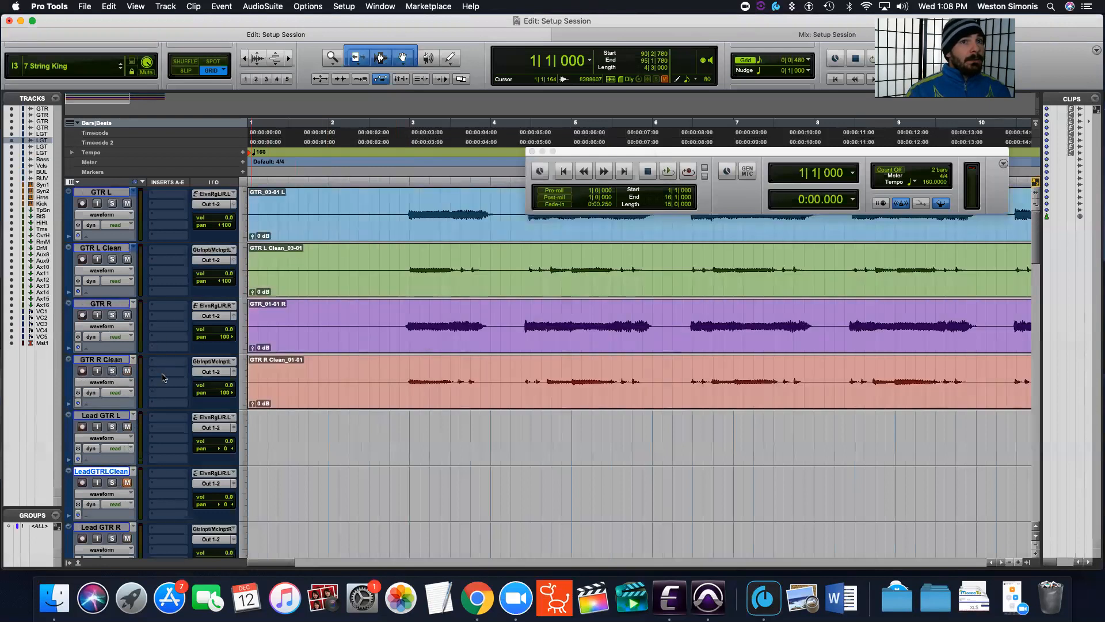
{"action": "scroll", "coordinate": [163, 378], "scroll_direction": "down", "scroll_amount": 1}
{"action": "scroll", "coordinate": [193, 364], "scroll_direction": "down", "scroll_amount": 1}
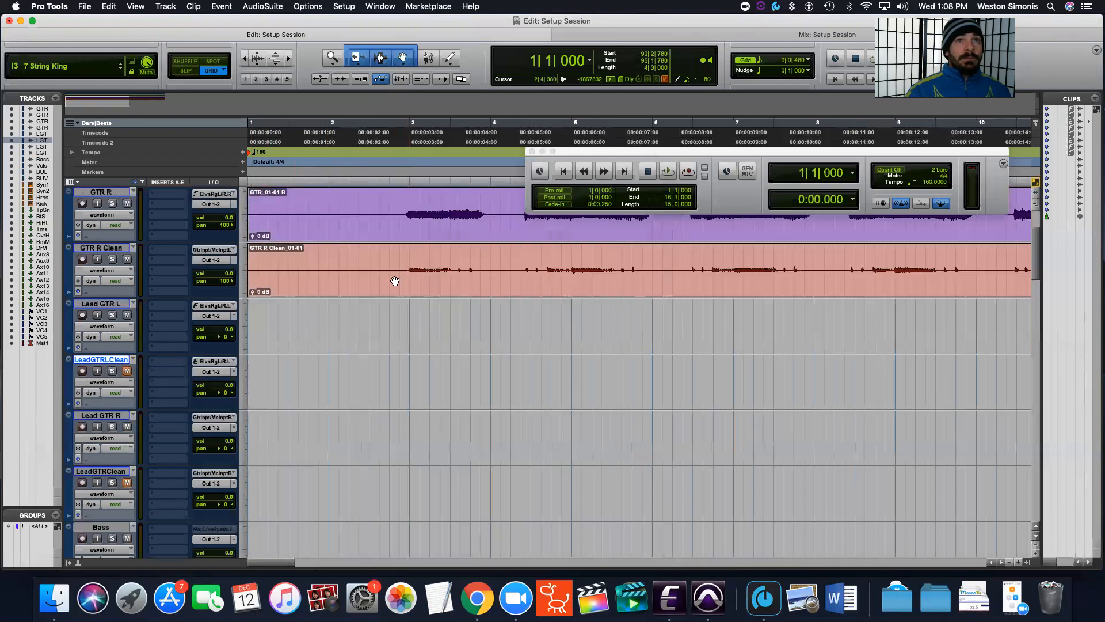
{"action": "scroll", "coordinate": [396, 290], "scroll_direction": "up", "scroll_amount": 2}
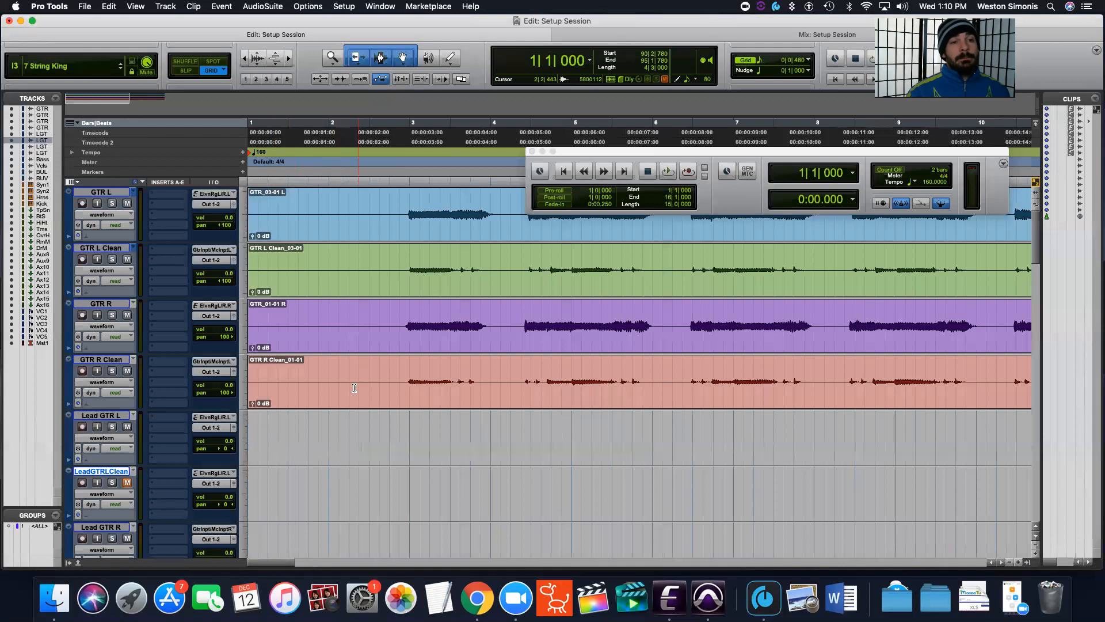
{"action": "scroll", "coordinate": [161, 447], "scroll_direction": "down", "scroll_amount": 1}
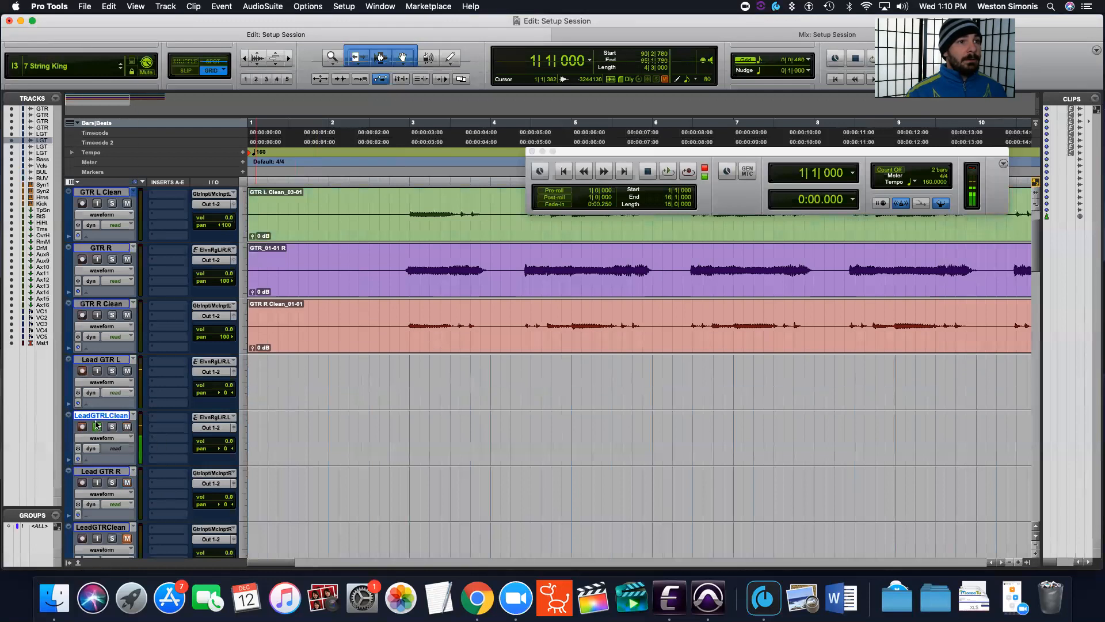
{"action": "left_click", "coordinate": [214, 417]}
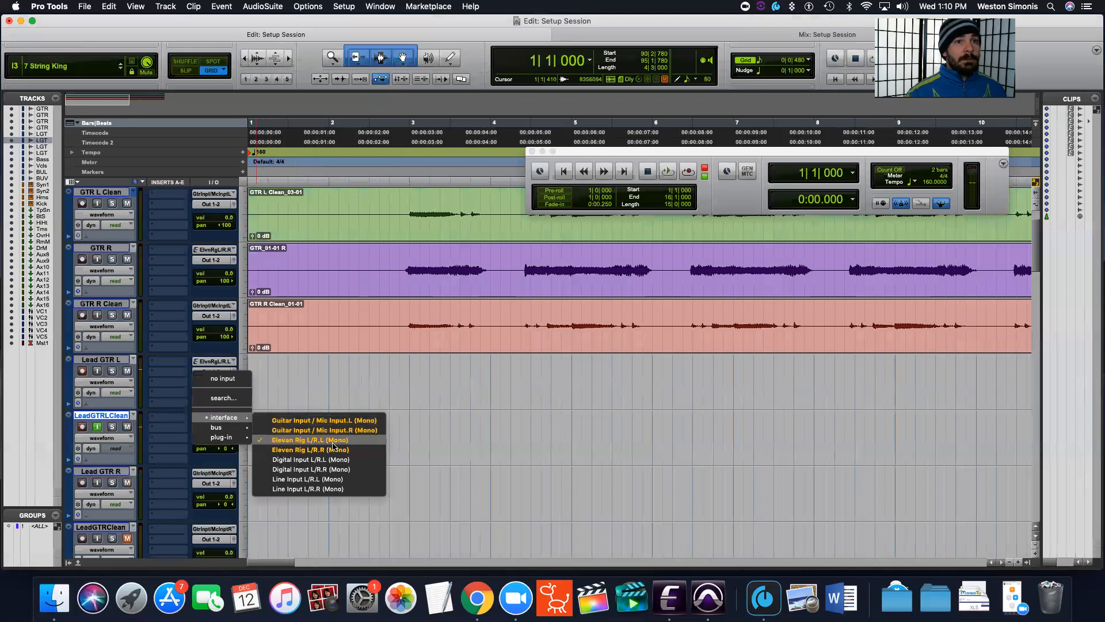
{"action": "left_click", "coordinate": [148, 455]}
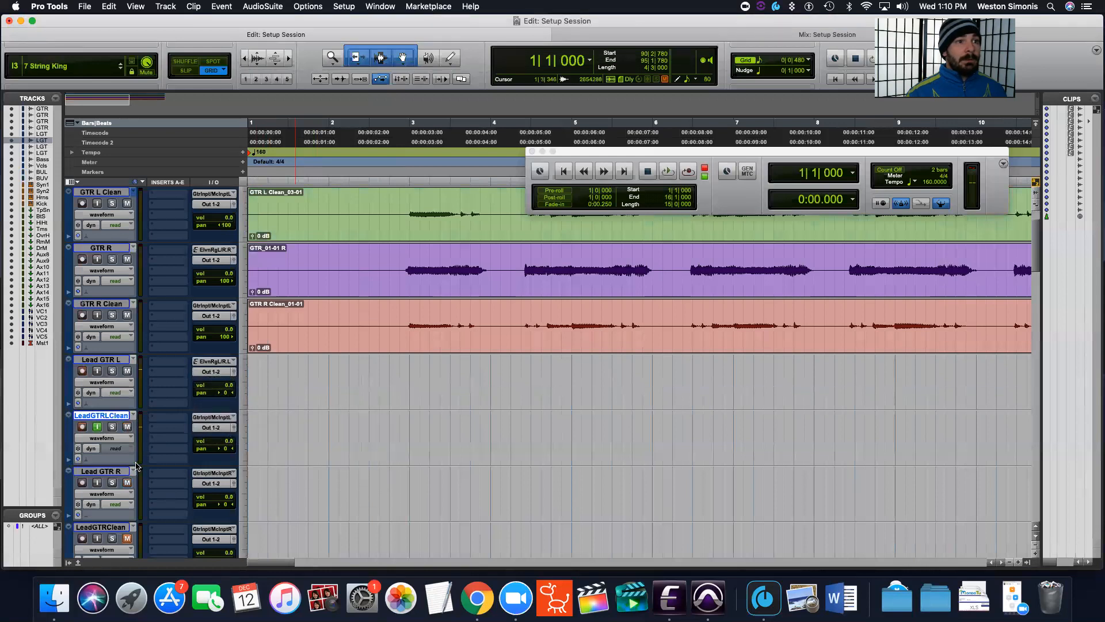
Assign Guitar Input / Mic Input.R (Mono) to Lead GTR R Clean and Eleven Rig L/R.L (Mono) to Lead GTR R, and record-enable all four lead tracks.
{"action": "scroll", "coordinate": [136, 466], "scroll_direction": "down", "scroll_amount": 1}
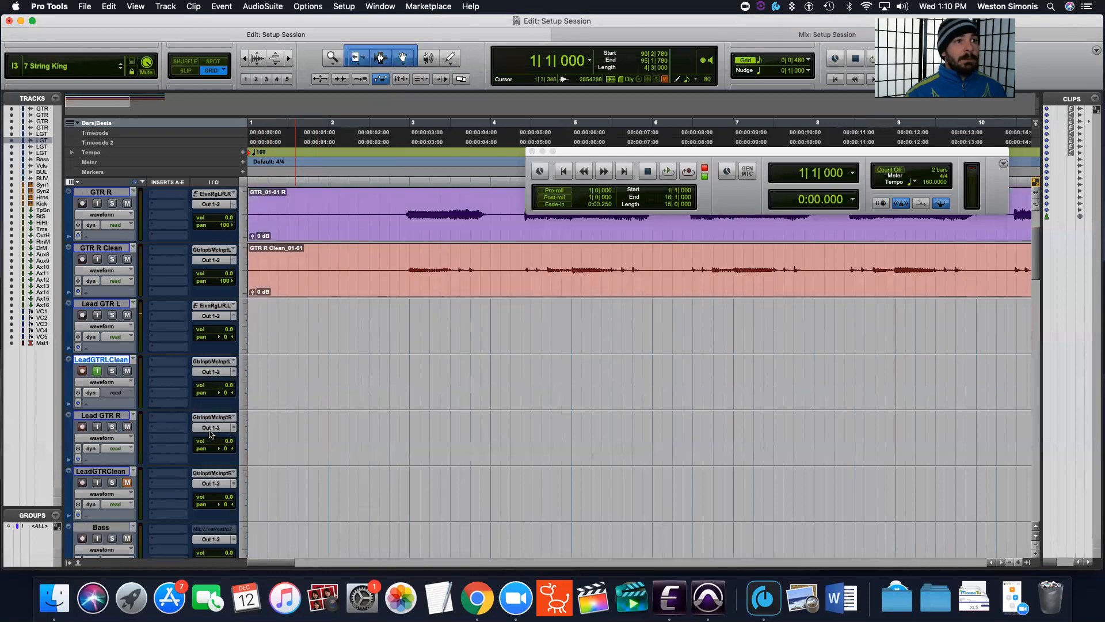
{"action": "left_click", "coordinate": [219, 473]}
{"action": "mouse_move", "coordinate": [242, 473]}
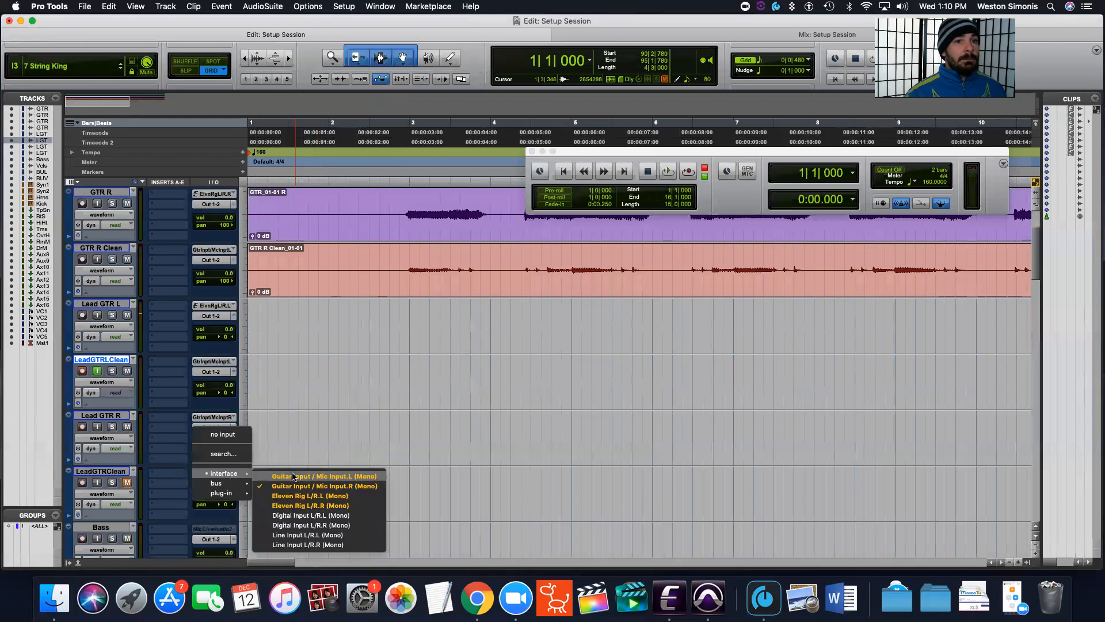
{"action": "left_click", "coordinate": [294, 485]}
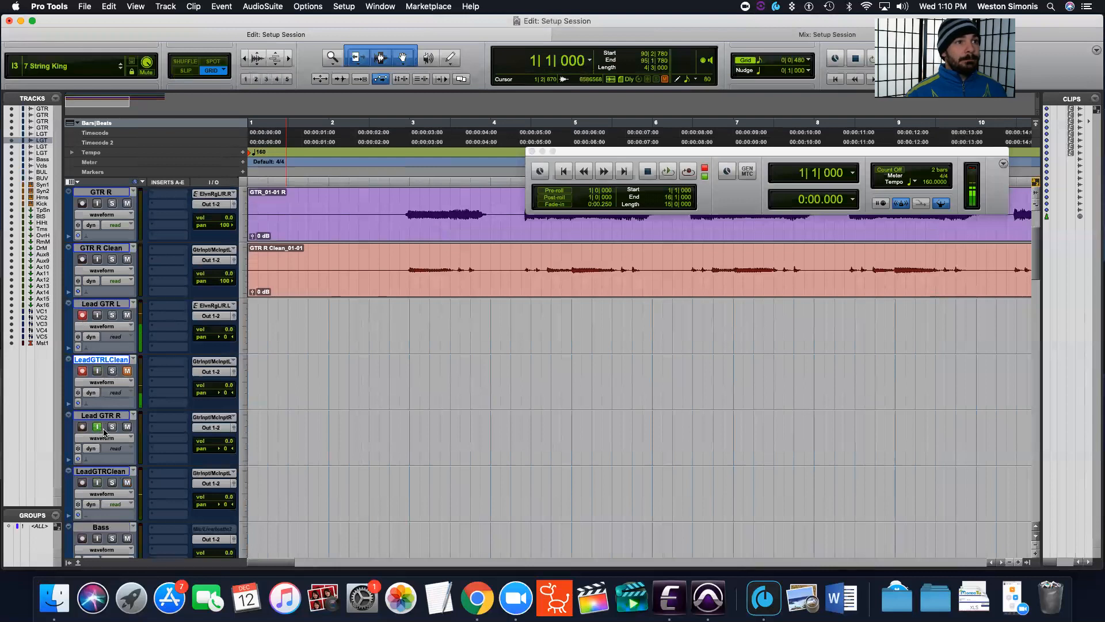
{"action": "left_click", "coordinate": [216, 420]}
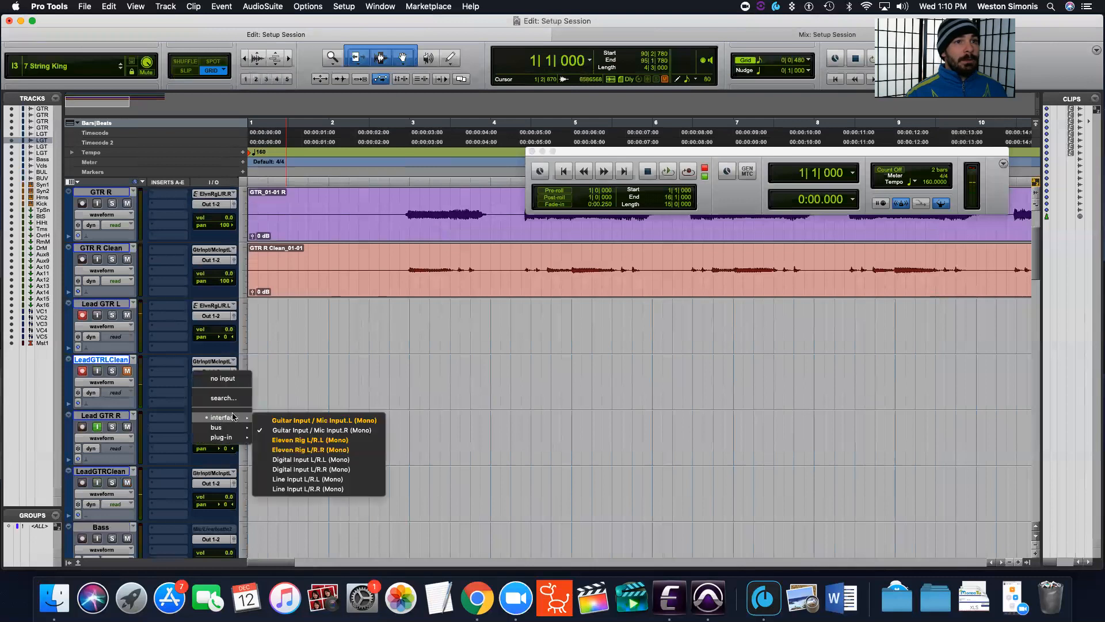
{"action": "left_click", "coordinate": [294, 441]}
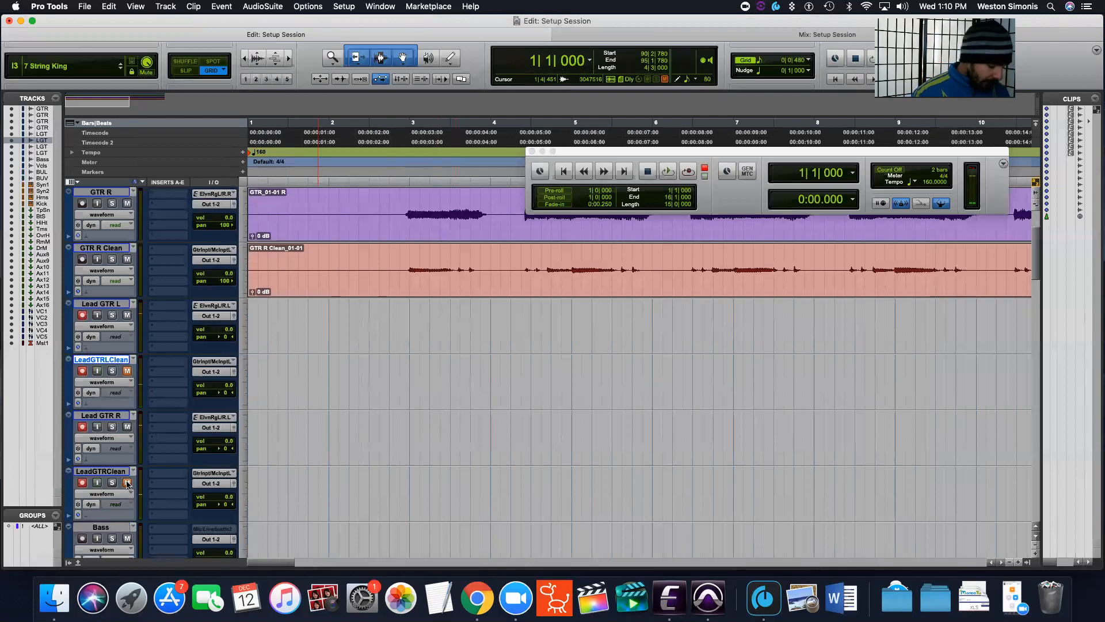
Play back the session, turn on input monitoring for Lead GTR L and Lead GTR R, and stop playback.
{"action": "key", "text": "space"}
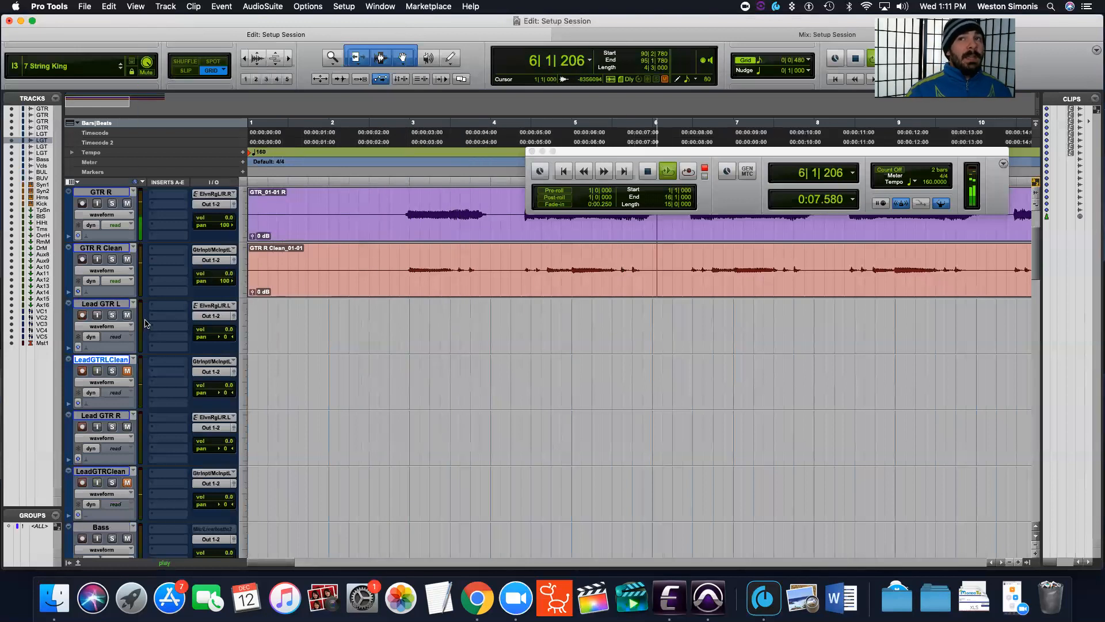
{"action": "left_click", "coordinate": [97, 316]}
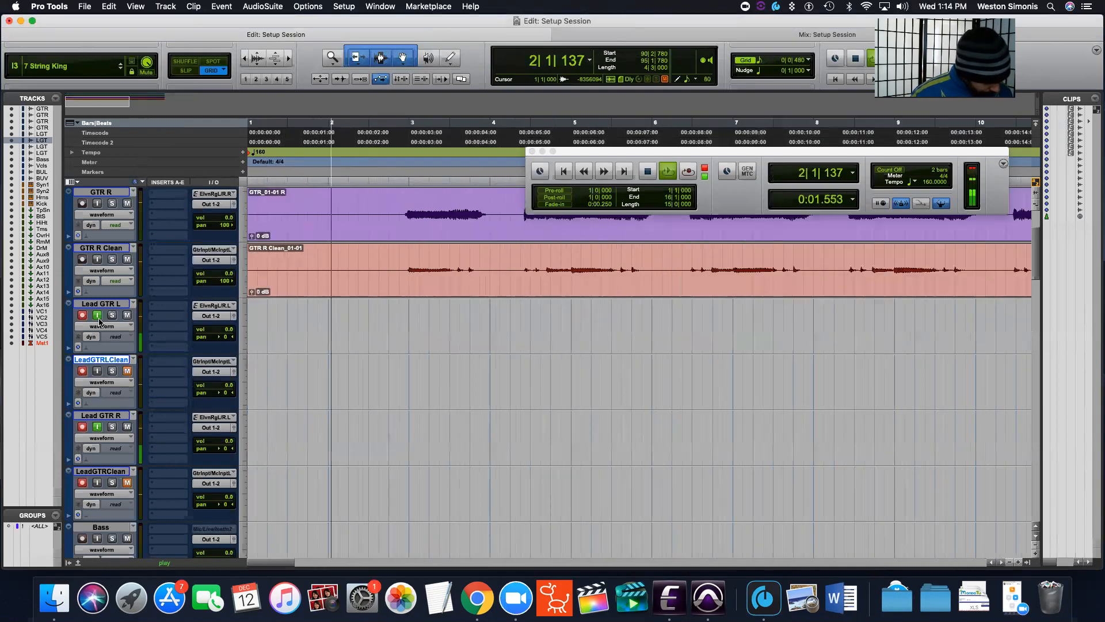
{"action": "key", "text": "space"}
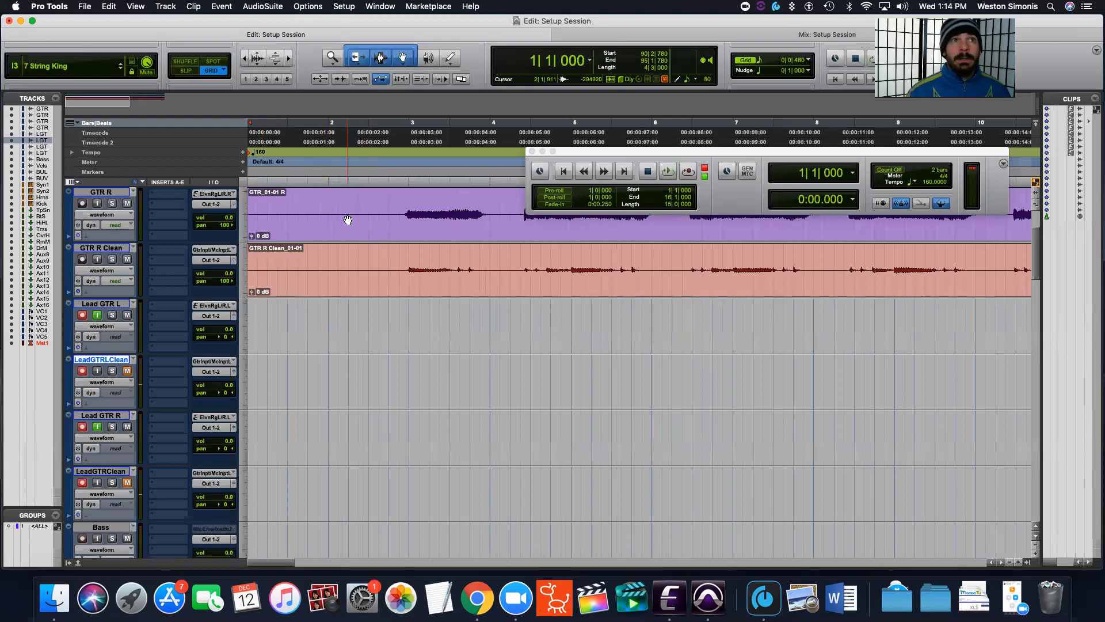
{"action": "key", "text": "super+space"}
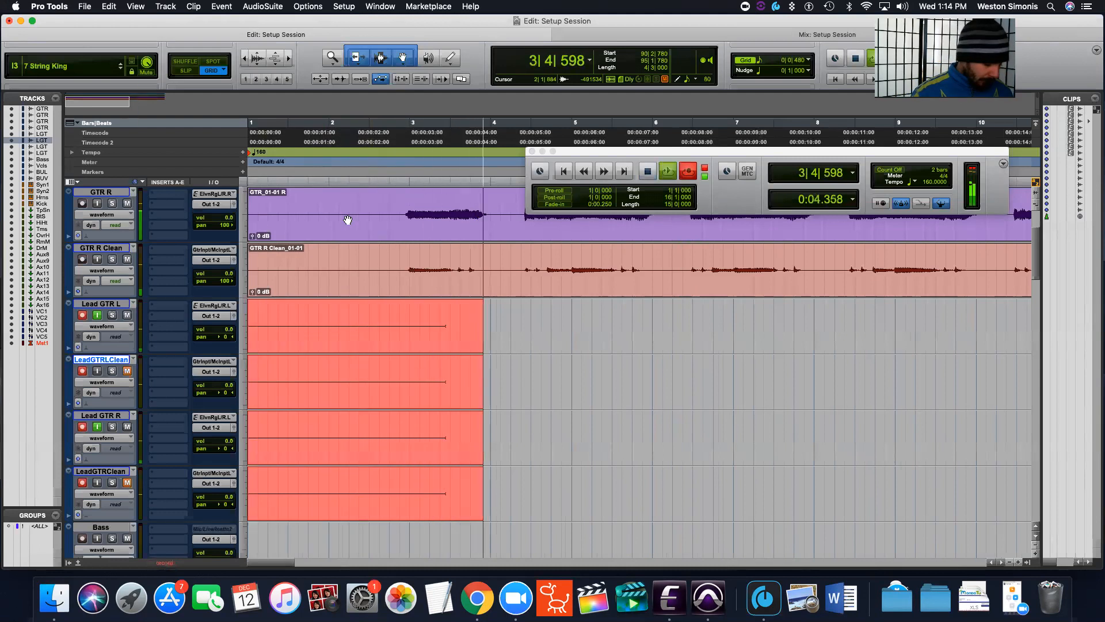
{"action": "key", "text": "space"}
{"action": "key", "text": "super+z"}
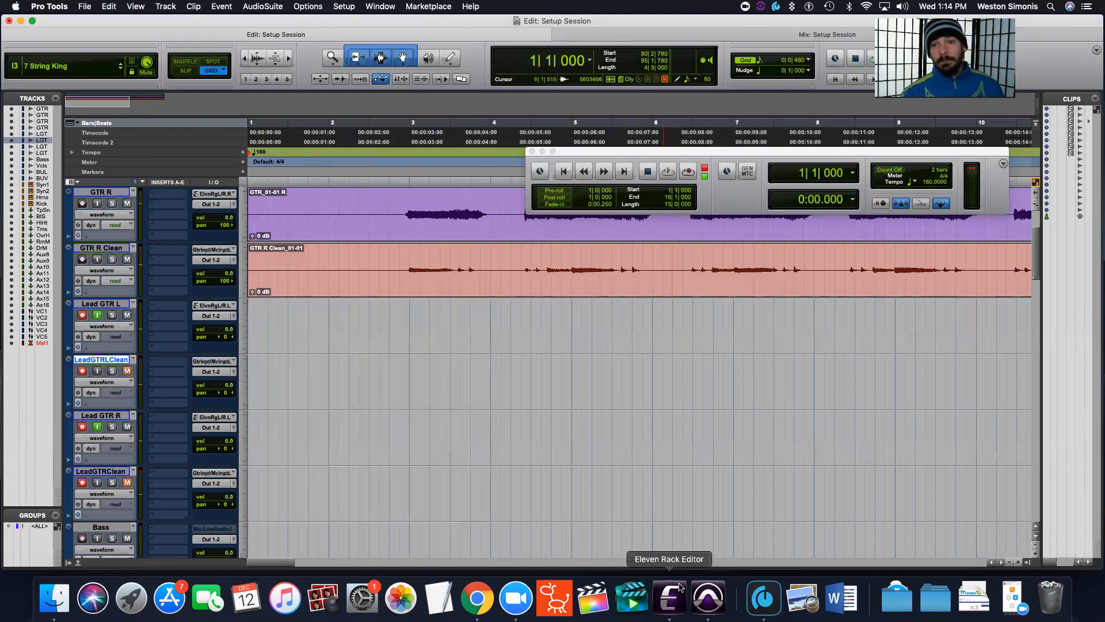
Switch to the Eleven Rack Editor, check the guitar's tuning with the tuner, turn the tuner off, and return to Pro Tools.
{"action": "left_click", "coordinate": [670, 599]}
{"action": "left_click", "coordinate": [303, 60]}
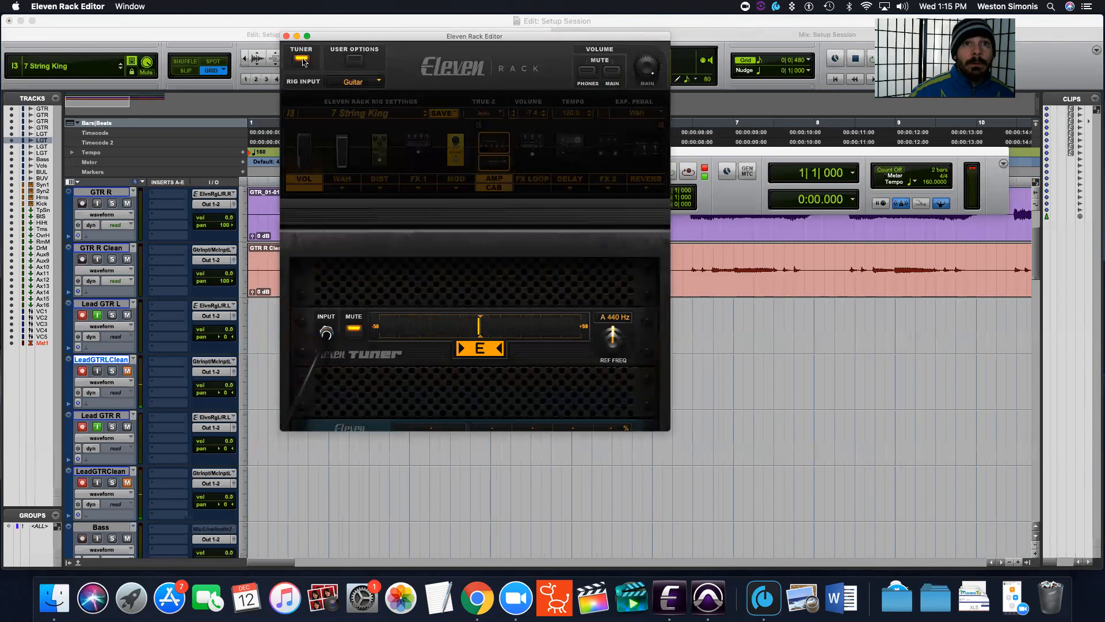
{"action": "left_click", "coordinate": [303, 60]}
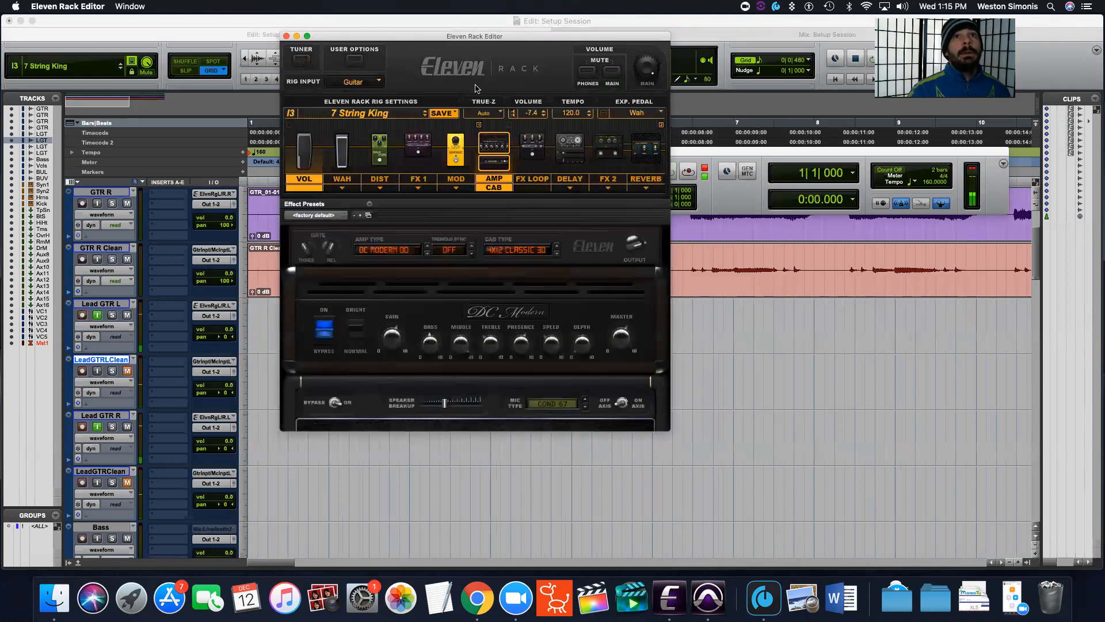
{"action": "left_click", "coordinate": [483, 30]}
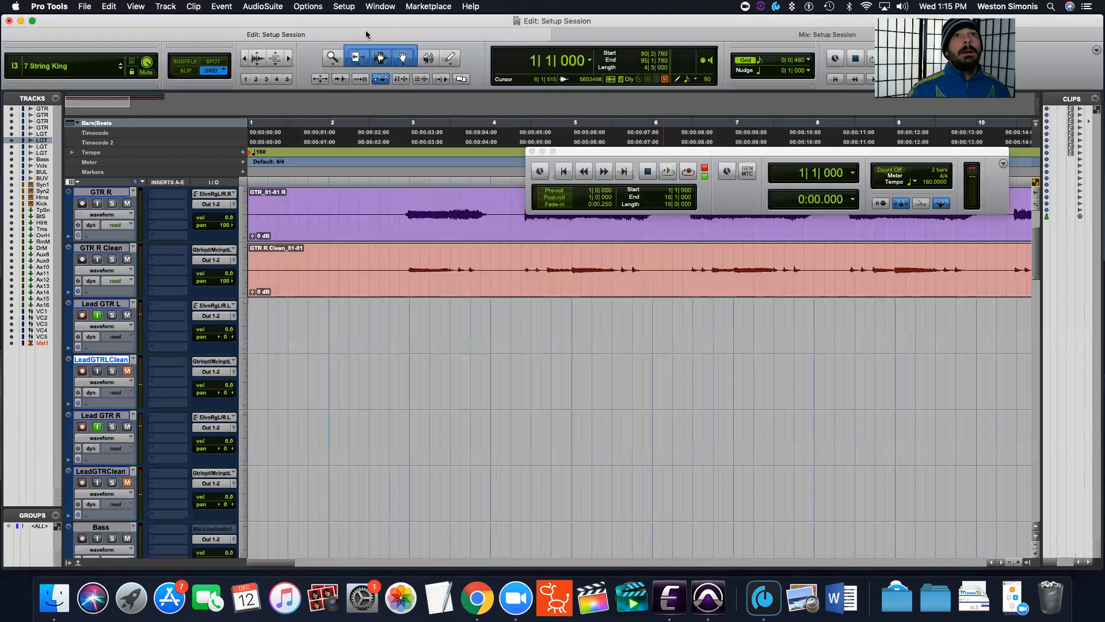
Switch to the Eleven Rack Editor, move its window aside, and look through the cabinet's mic type options.
{"action": "left_click", "coordinate": [670, 598]}
{"action": "left_click_drag", "start_coordinate": [463, 38], "coordinate": [308, 45]}
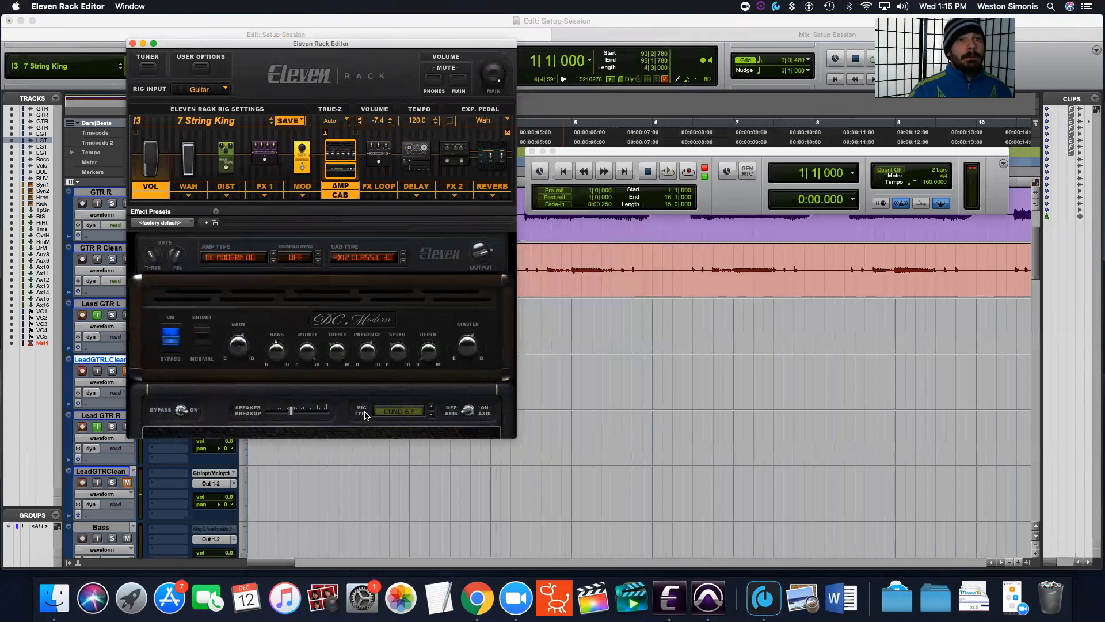
{"action": "left_click", "coordinate": [397, 412]}
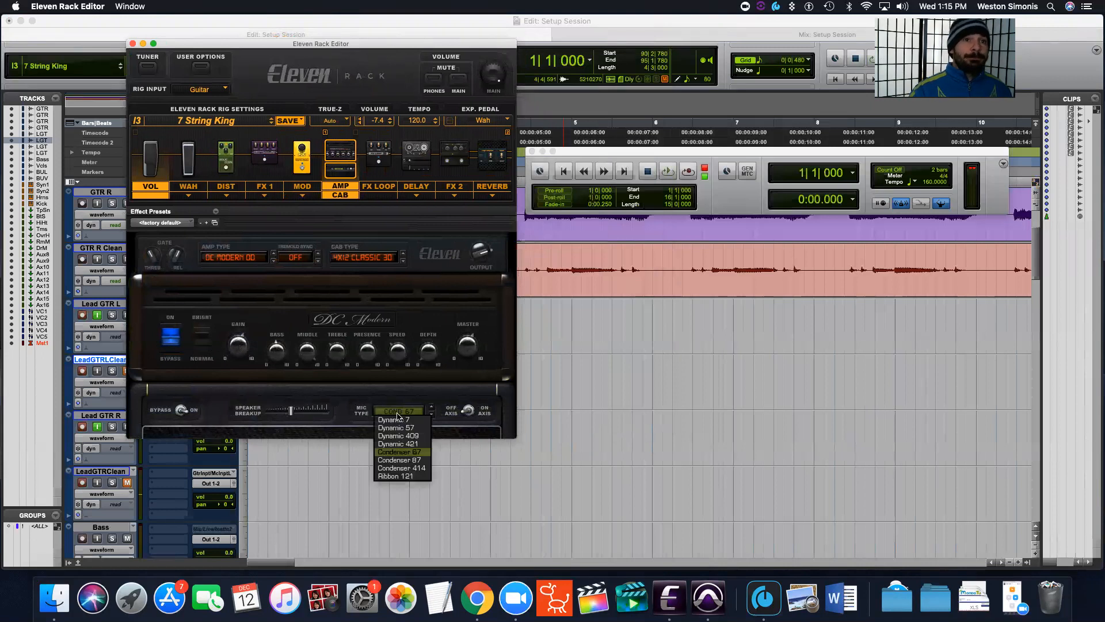
{"action": "left_click", "coordinate": [401, 465]}
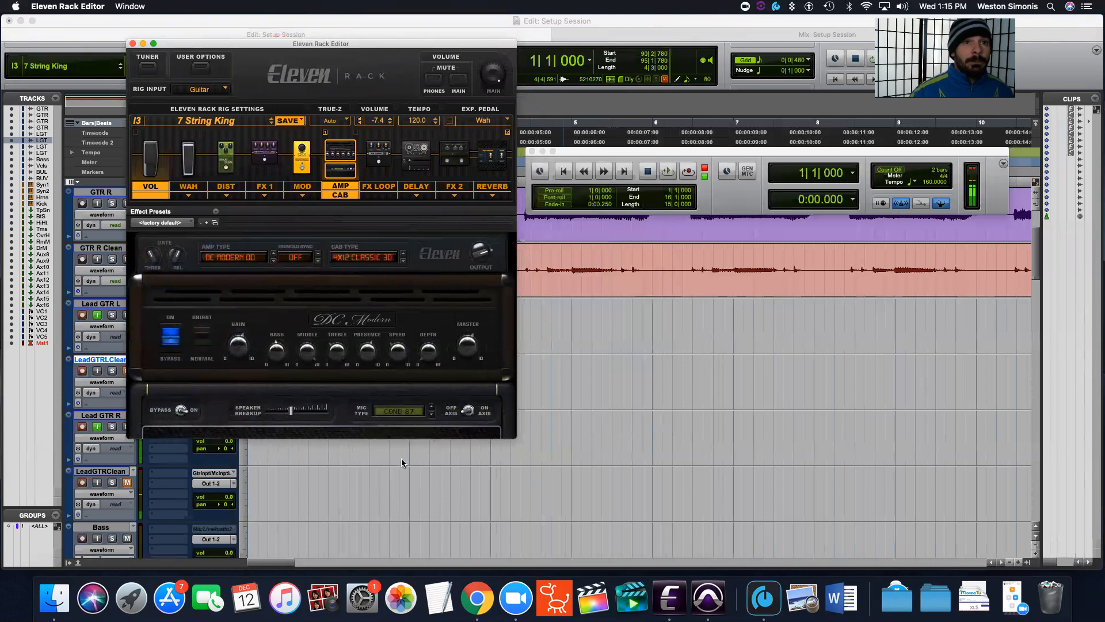
Try the Dynamic 7, Dynamic 409 and Condenser 67 mic types on the DC Modern amp's cabinet.
{"action": "left_click", "coordinate": [403, 411]}
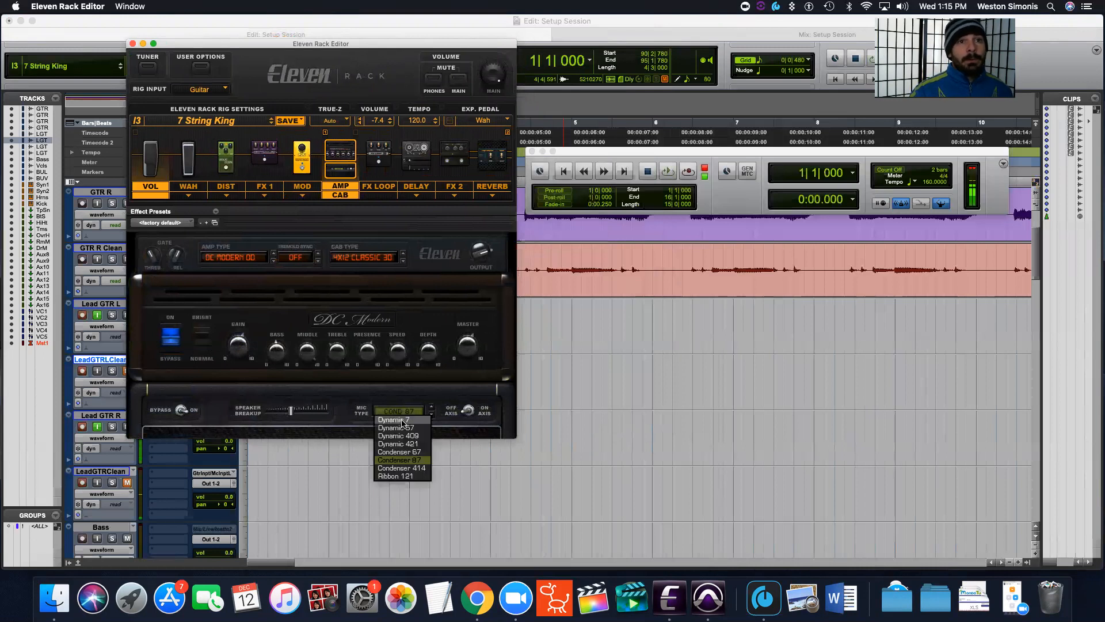
{"action": "left_click", "coordinate": [403, 420]}
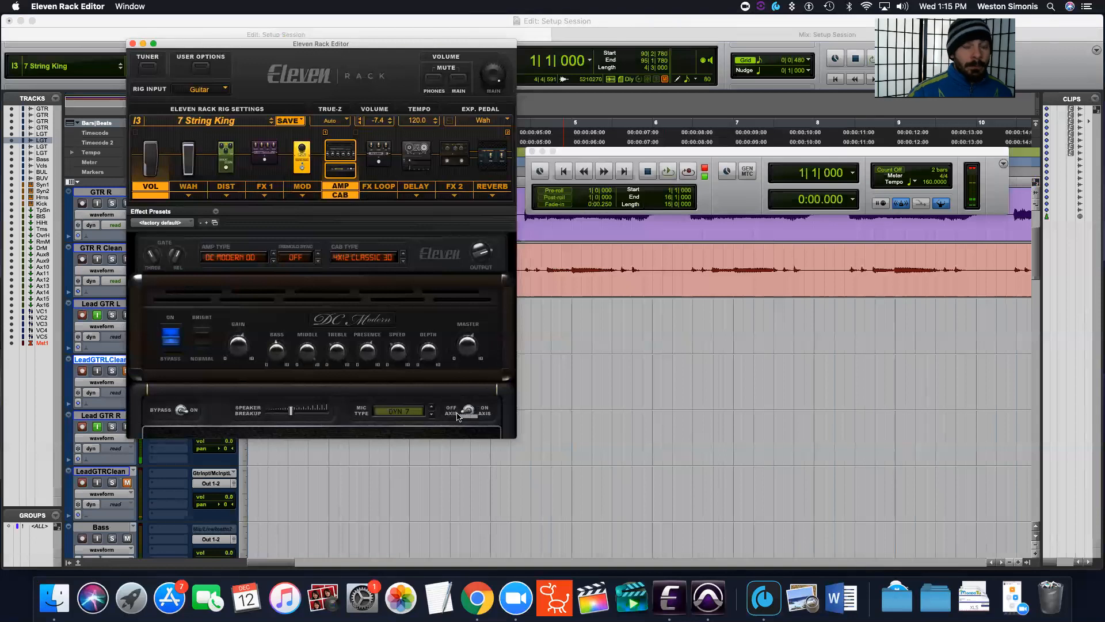
{"action": "left_click", "coordinate": [383, 412]}
{"action": "left_click", "coordinate": [401, 436]}
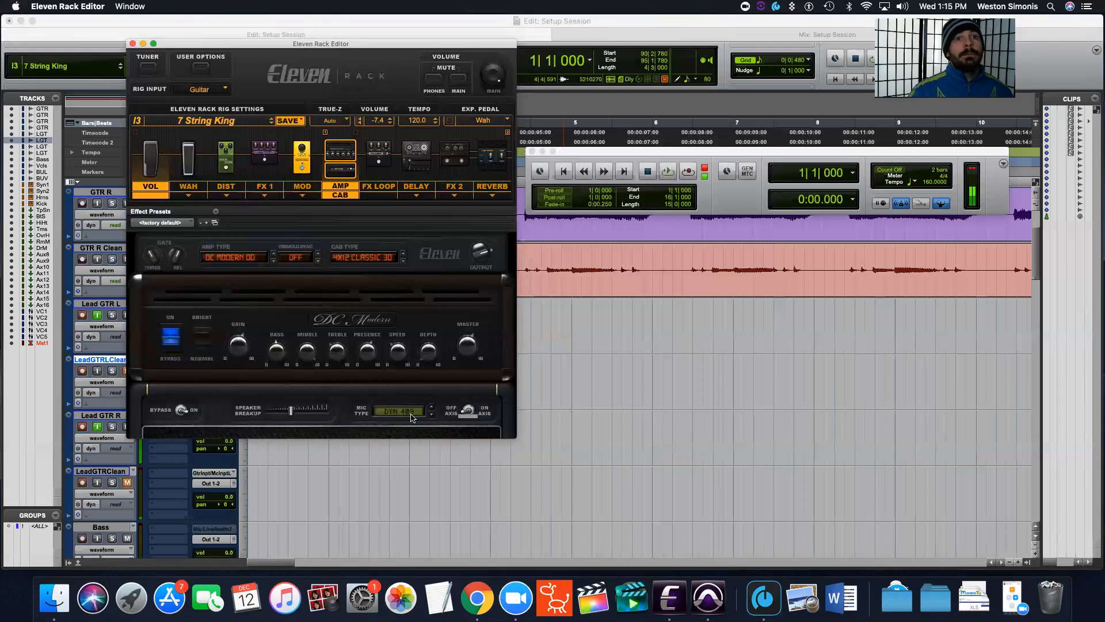
{"action": "left_click", "coordinate": [412, 415]}
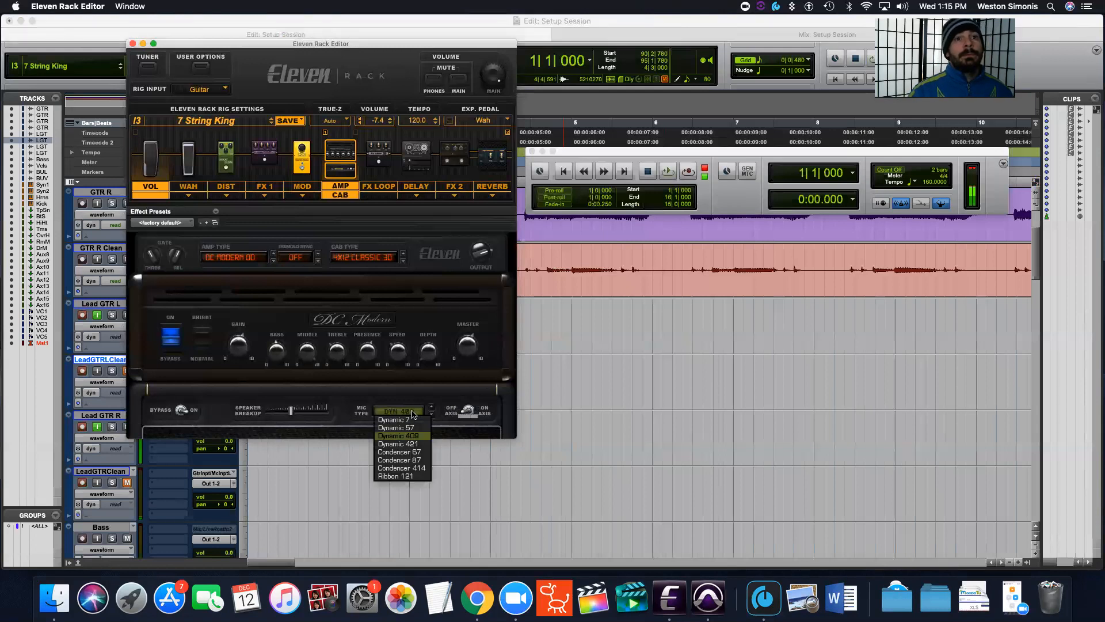
{"action": "left_click", "coordinate": [413, 453]}
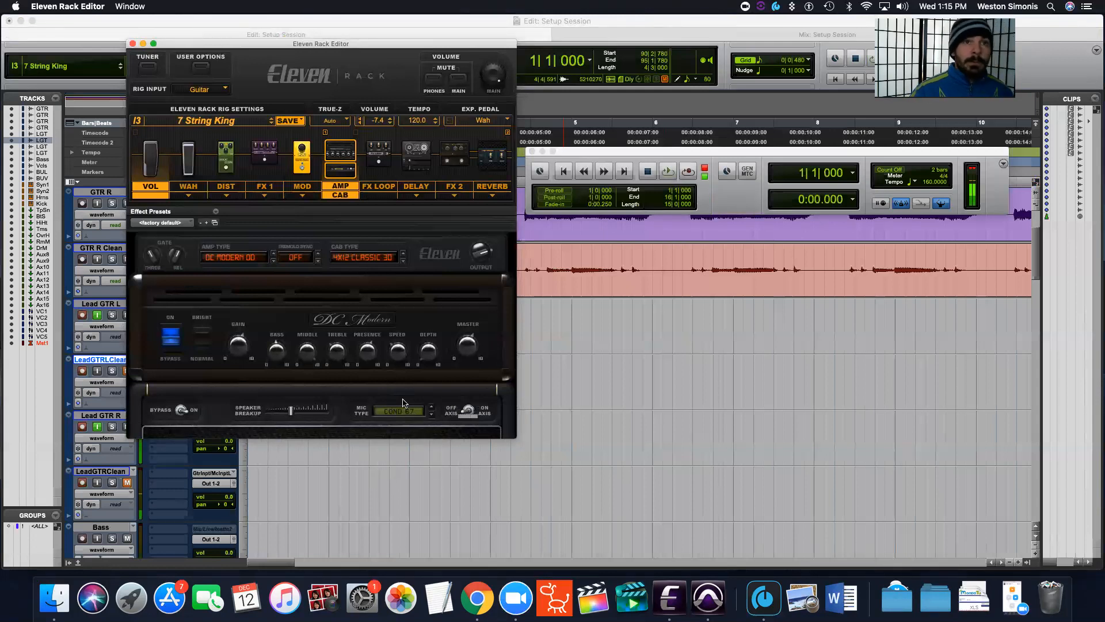
Set the cabinet's mic type to Dynamic 409.
{"action": "left_click", "coordinate": [397, 411]}
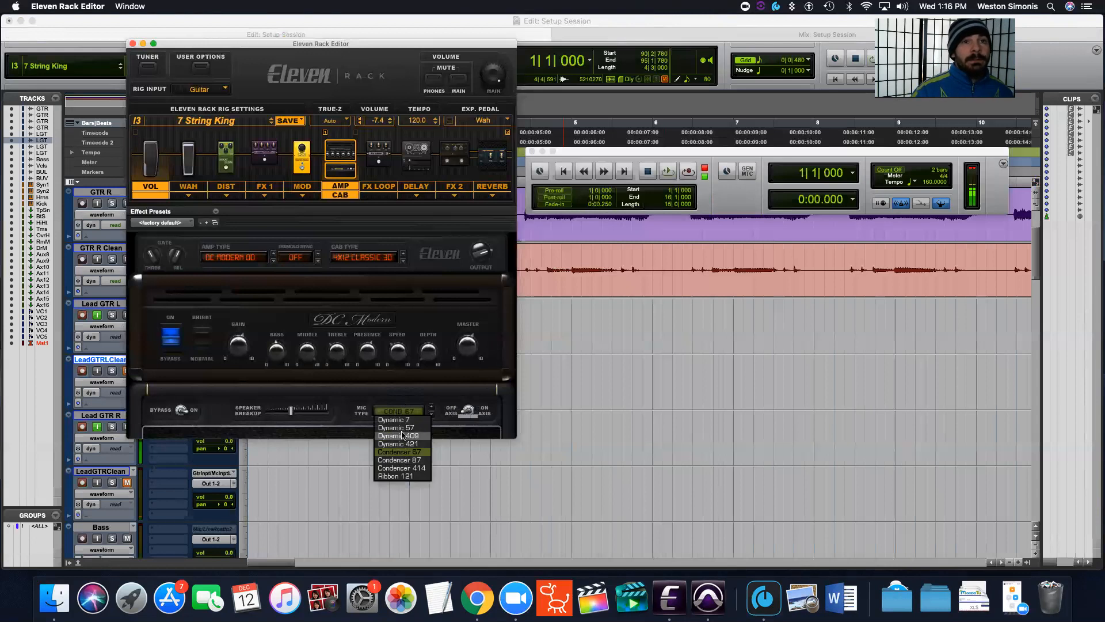
{"action": "left_click", "coordinate": [406, 436]}
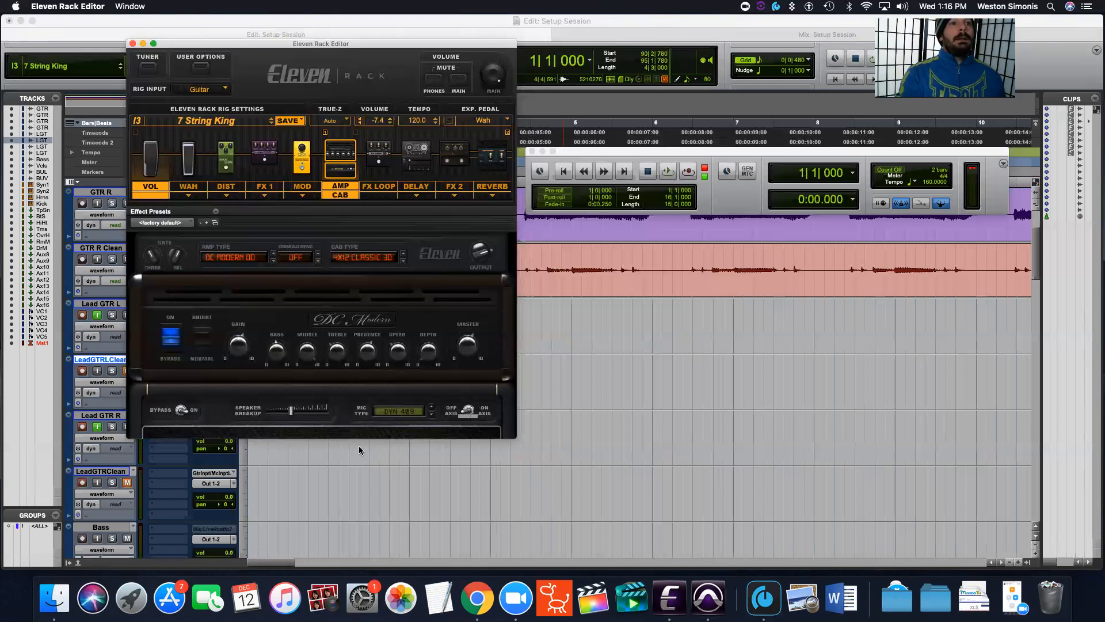
{"action": "left_click", "coordinate": [395, 413]}
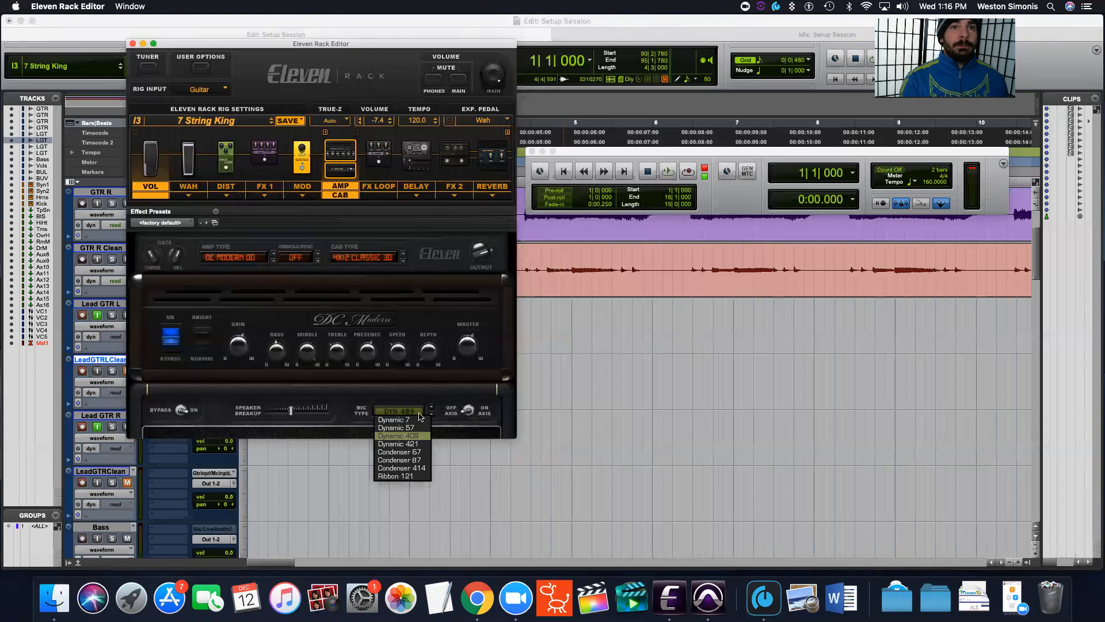
{"action": "left_click", "coordinate": [406, 392]}
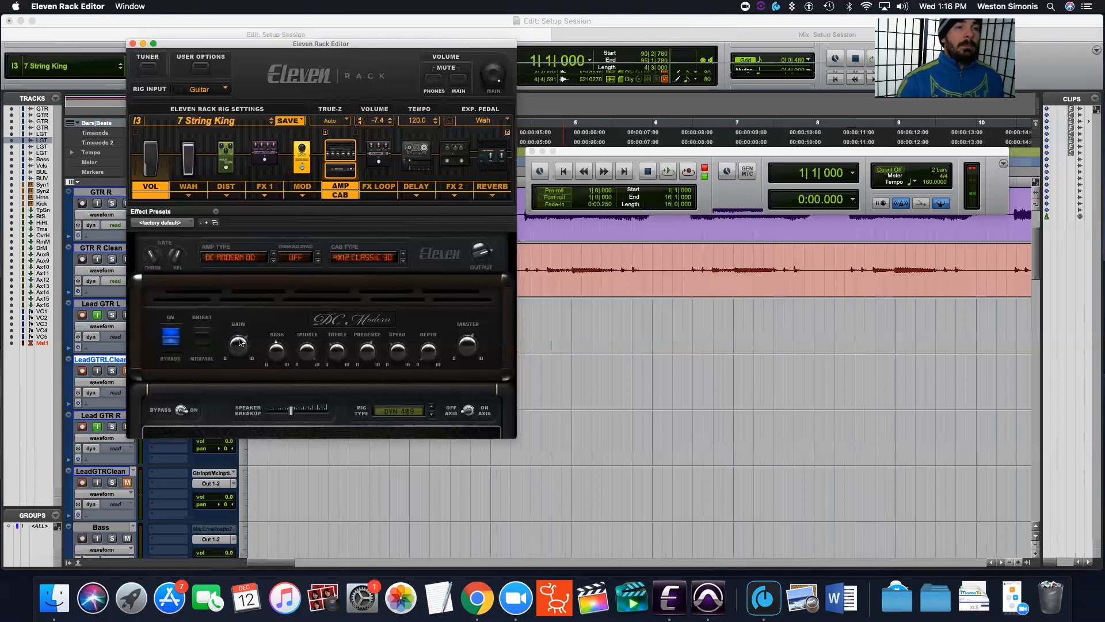
Return to Pro Tools and record a first take on the four lead guitar tracks from bar 1.
{"action": "left_click", "coordinate": [170, 21]}
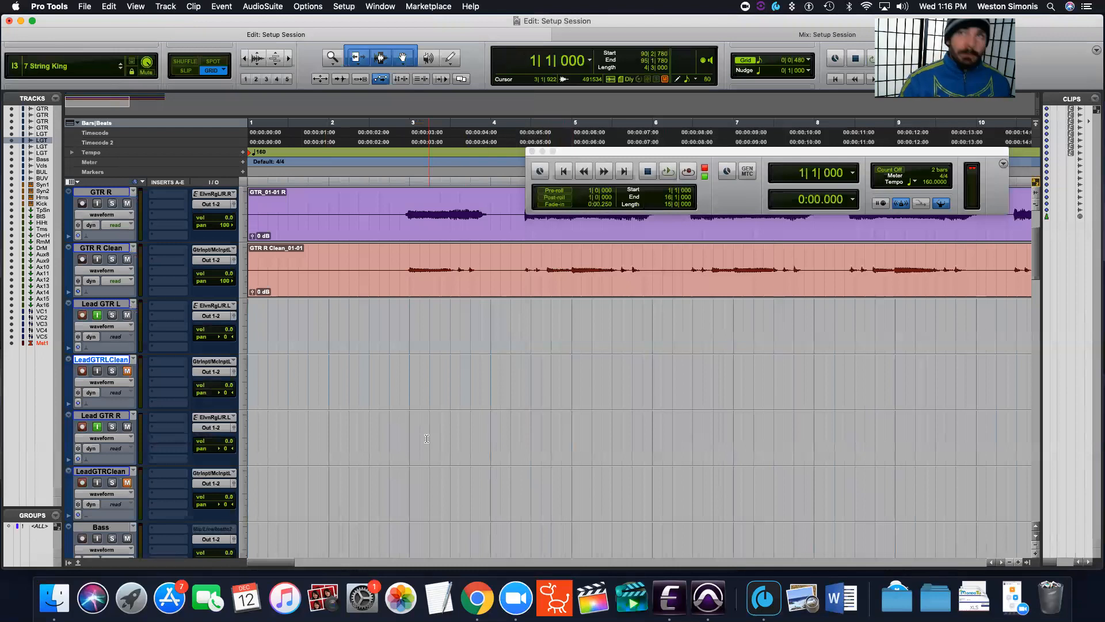
{"action": "key", "text": "super+space"}
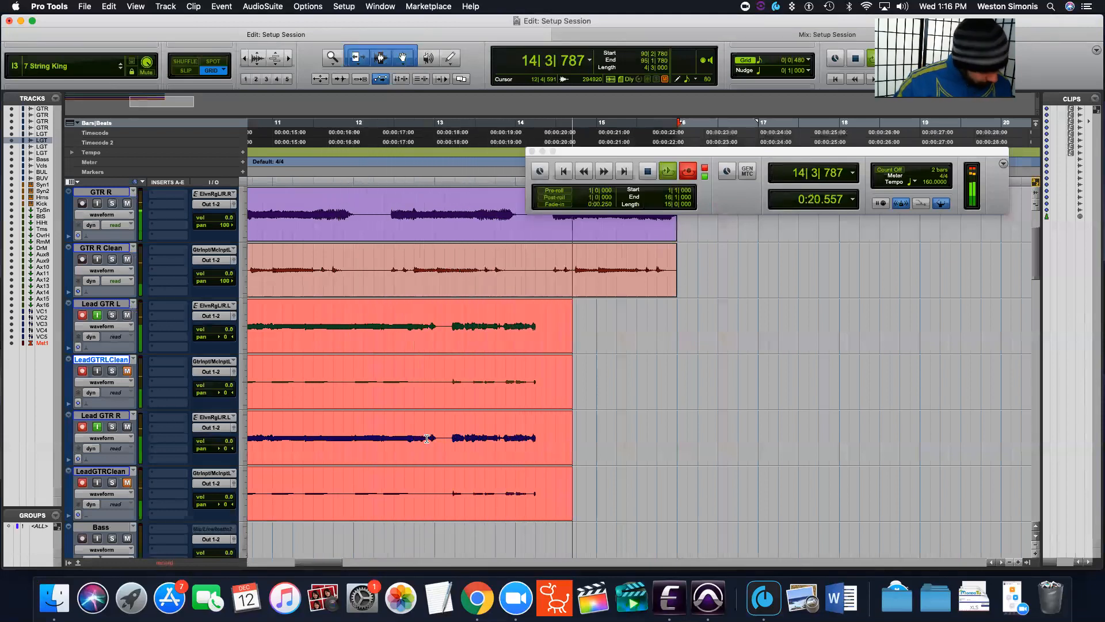
{"action": "key", "text": "space"}
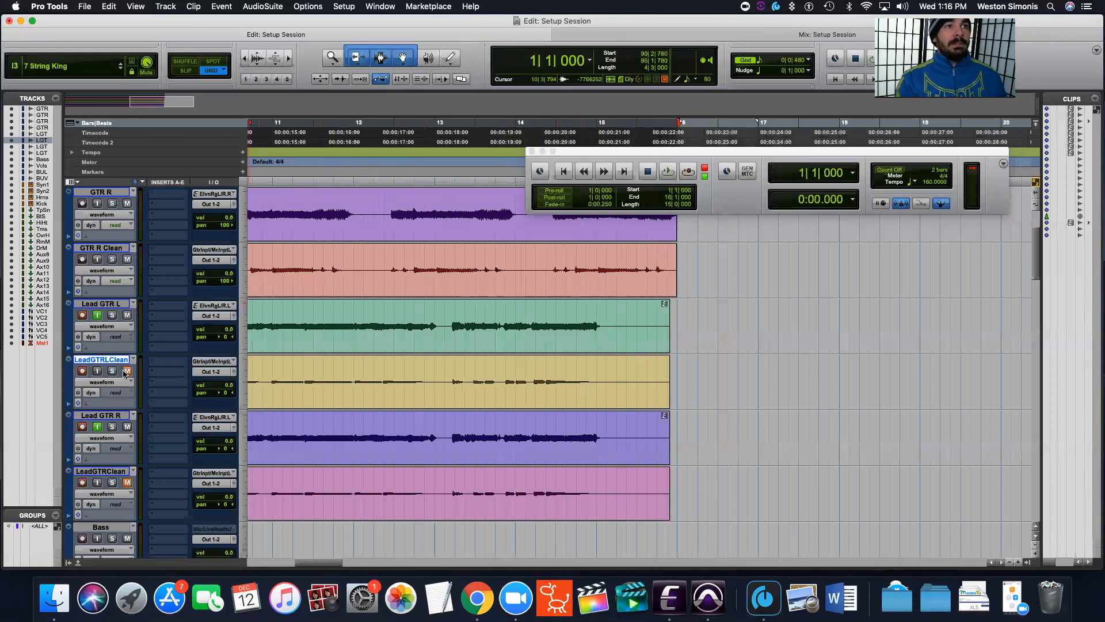
Create new empty playlists Lead GTR.01 L and Lead GTR L Clean.01 on the Lead GTR L and Lead GTR L Clean tracks.
{"action": "left_click", "coordinate": [135, 304]}
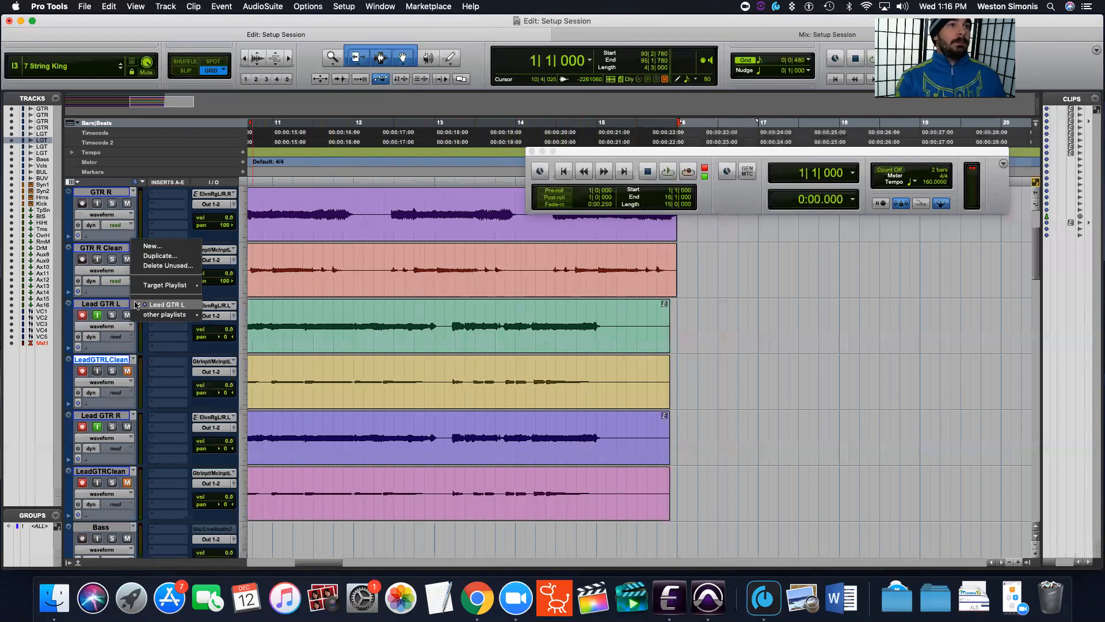
{"action": "left_click", "coordinate": [104, 306]}
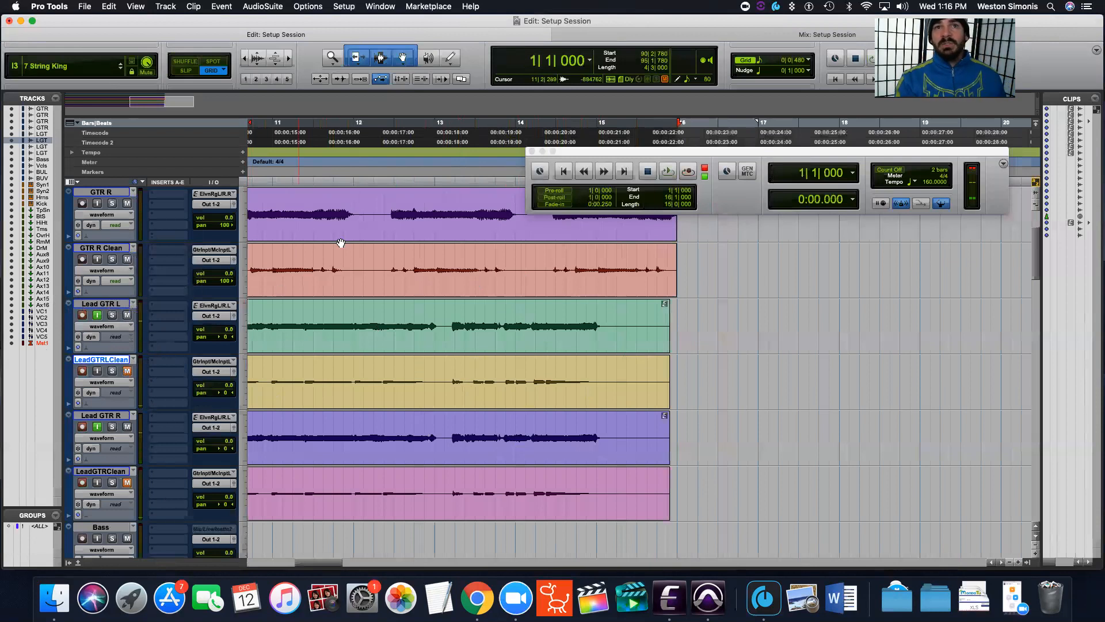
{"action": "left_click", "coordinate": [133, 306]}
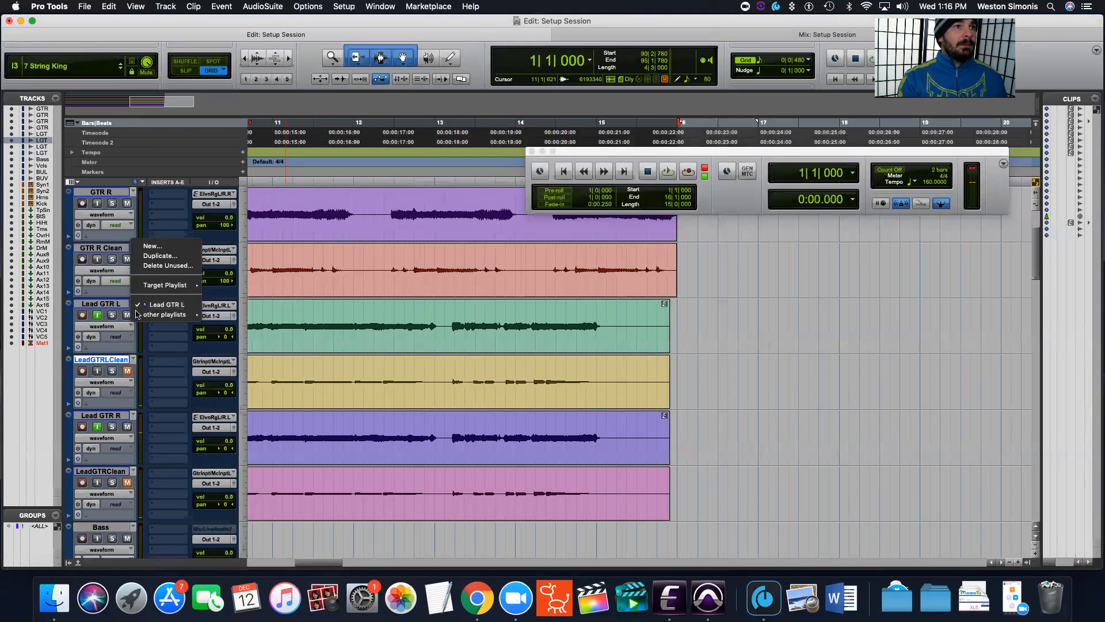
{"action": "left_click", "coordinate": [126, 371]}
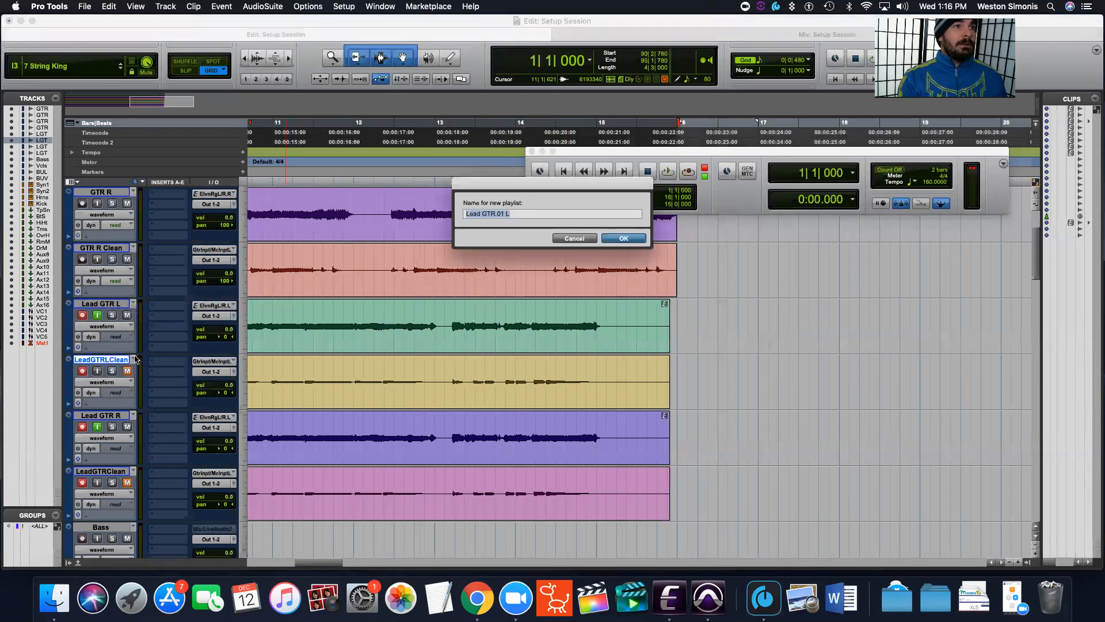
{"action": "left_click", "coordinate": [624, 238]}
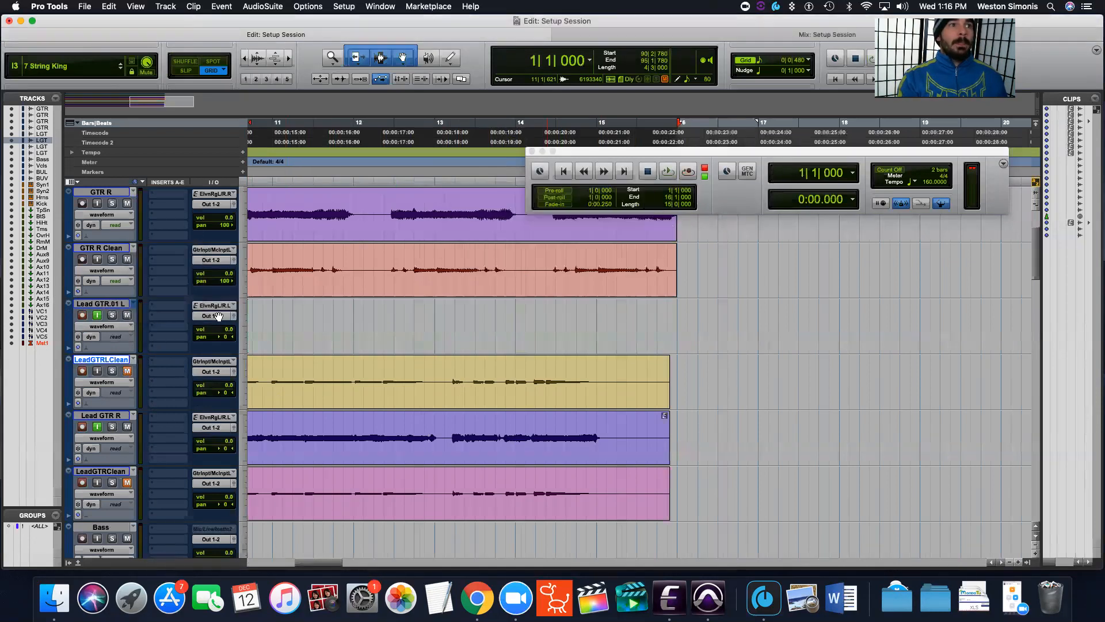
{"action": "left_click", "coordinate": [135, 360]}
{"action": "left_click", "coordinate": [150, 320]}
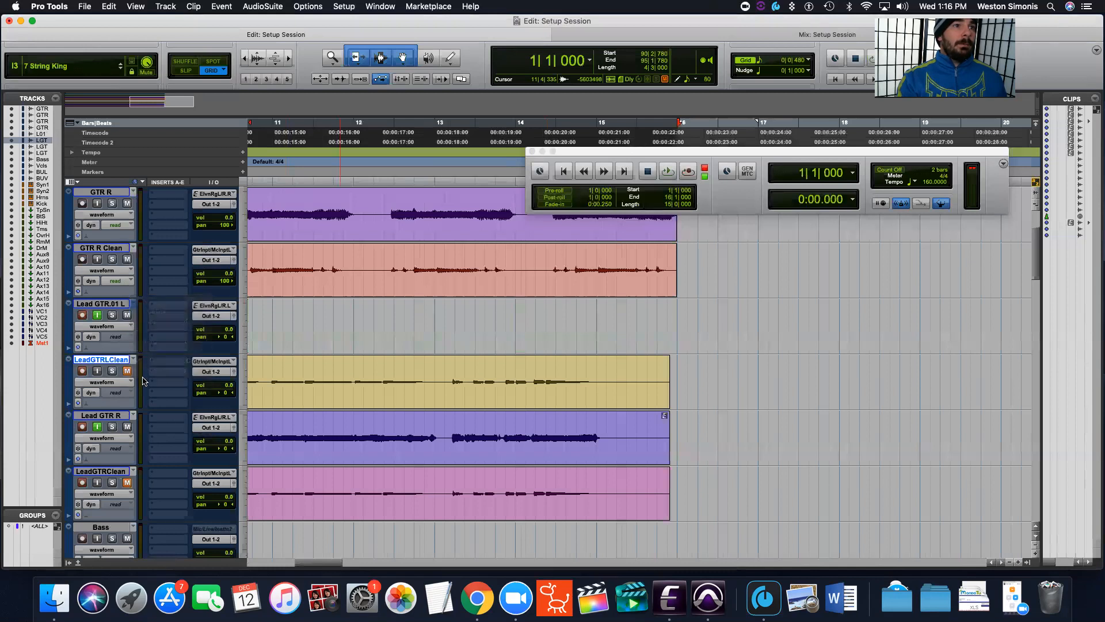
{"action": "left_click", "coordinate": [619, 243]}
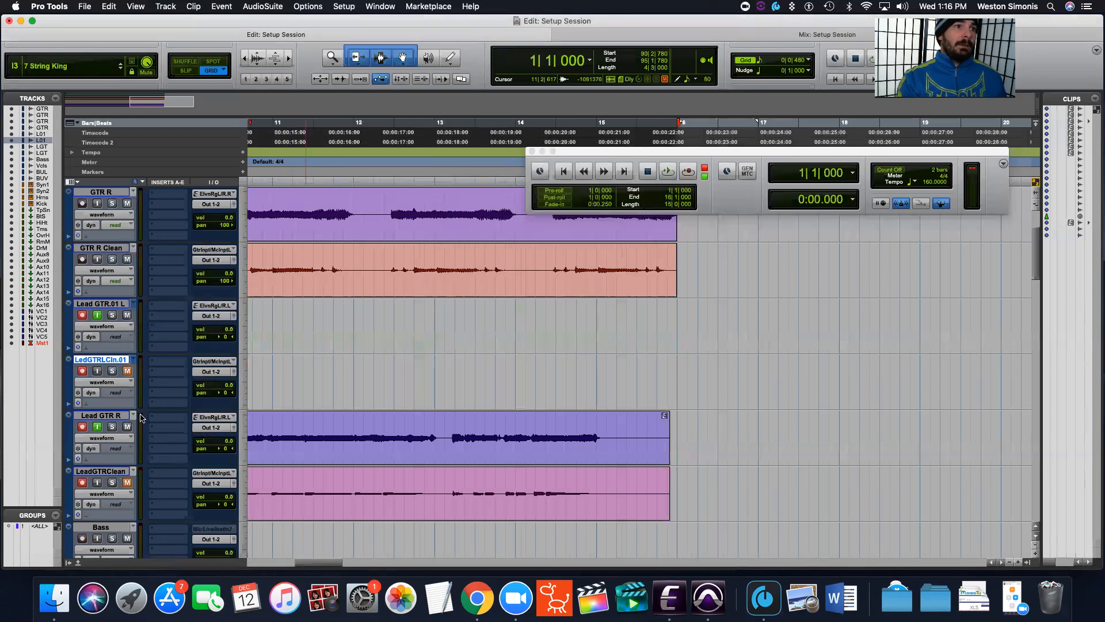
Create new empty playlists Lead GTR.01 R and Lead GTR R Clean.01 on the Lead GTR R and Lead GTR R Clean tracks.
{"action": "left_click", "coordinate": [133, 359]}
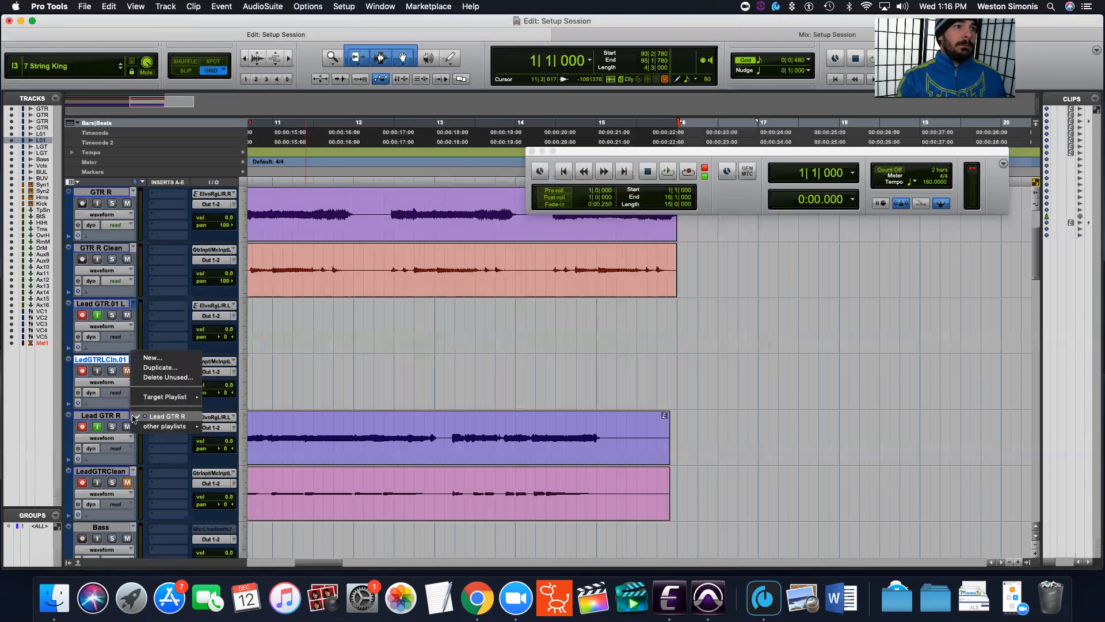
{"action": "left_click", "coordinate": [177, 361]}
{"action": "left_click", "coordinate": [623, 240]}
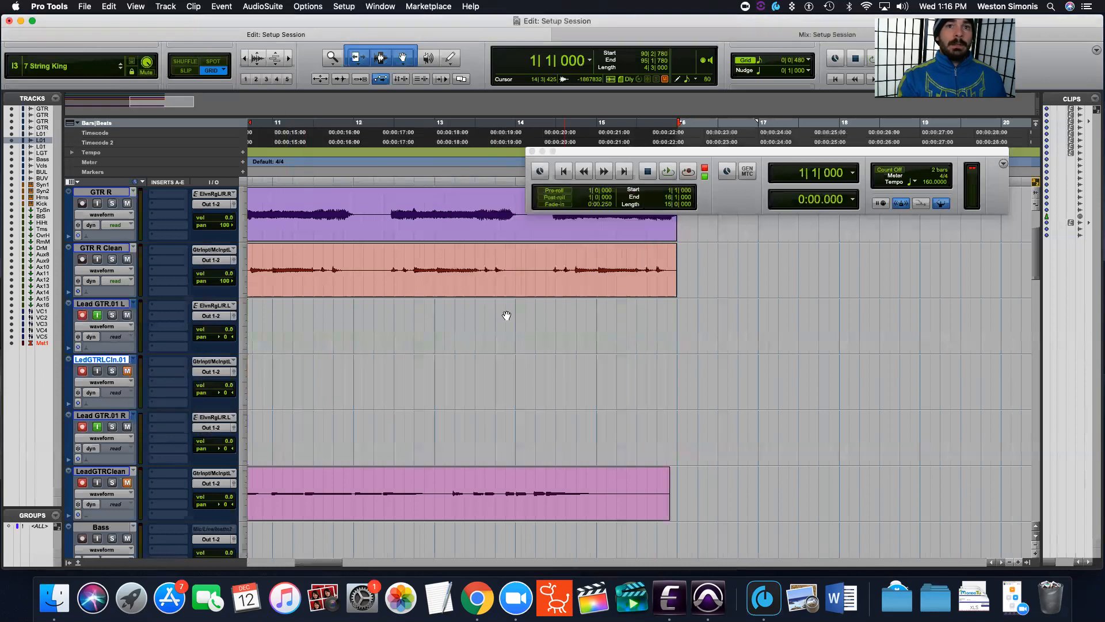
{"action": "left_click", "coordinate": [133, 471]}
{"action": "left_click", "coordinate": [166, 418]}
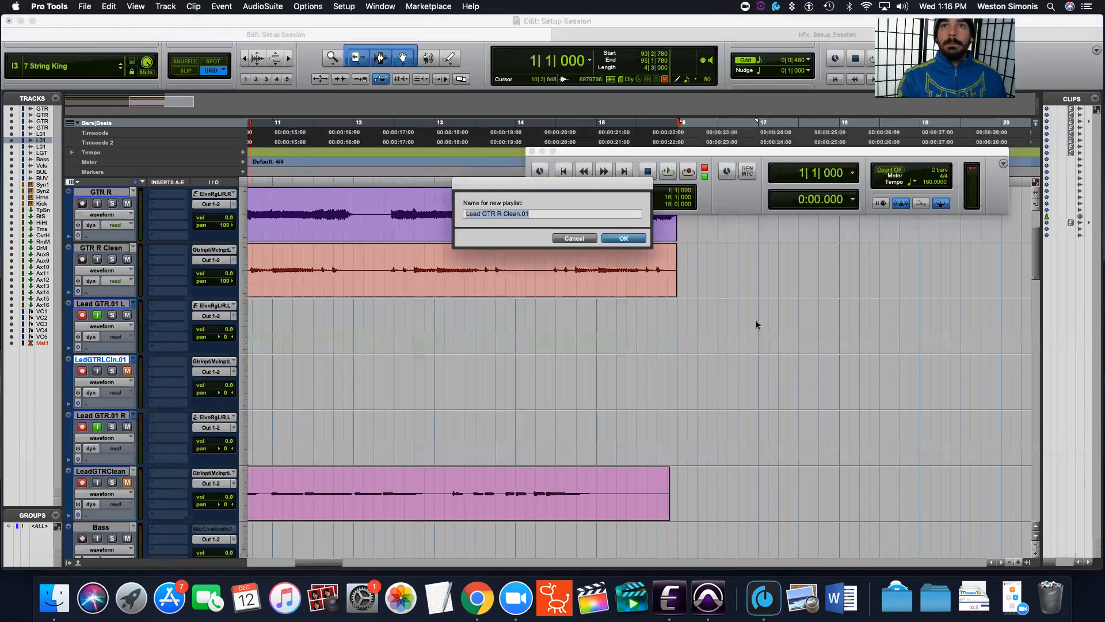
{"action": "left_click", "coordinate": [626, 241]}
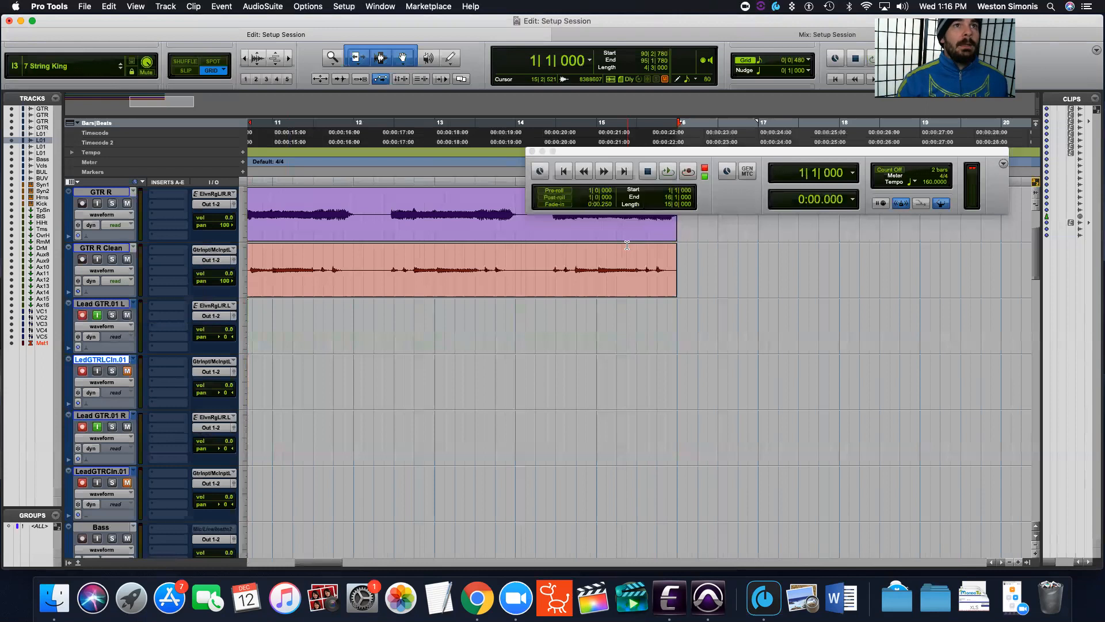
Record a take on the new lead guitar playlists, discarding the first false start, and play it back.
{"action": "key", "text": "super+space"}
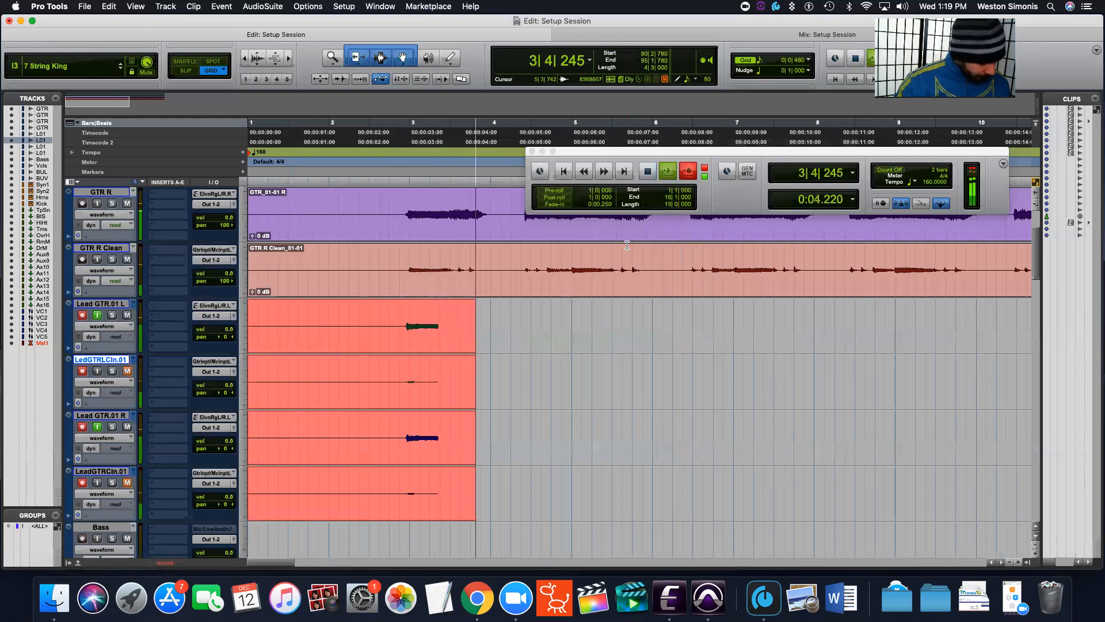
{"action": "key", "text": "super+period"}
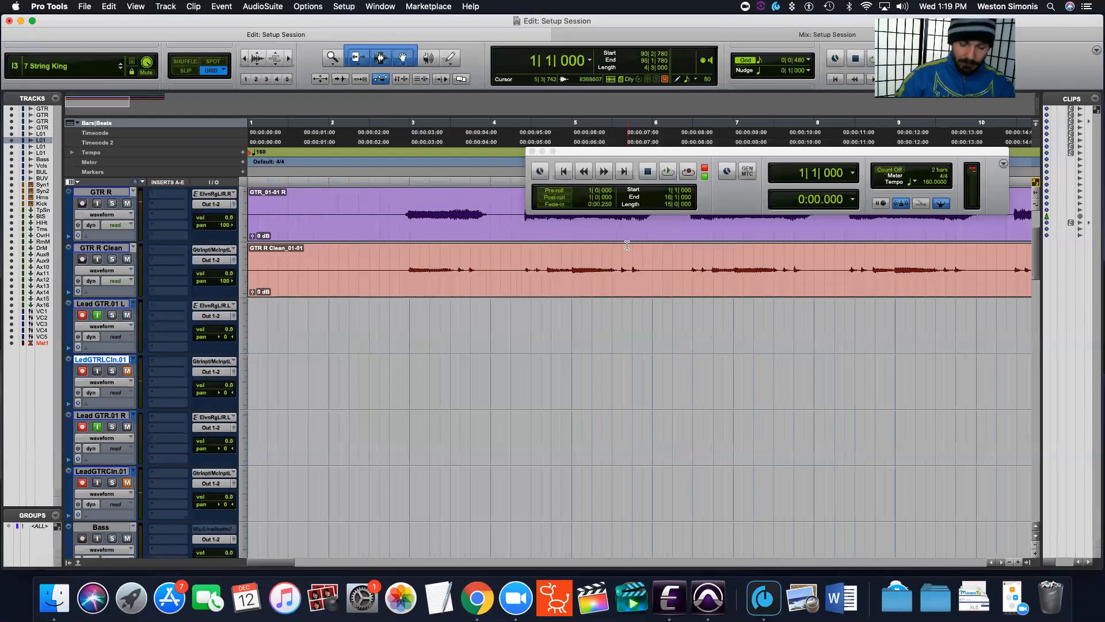
{"action": "key", "text": "super+space"}
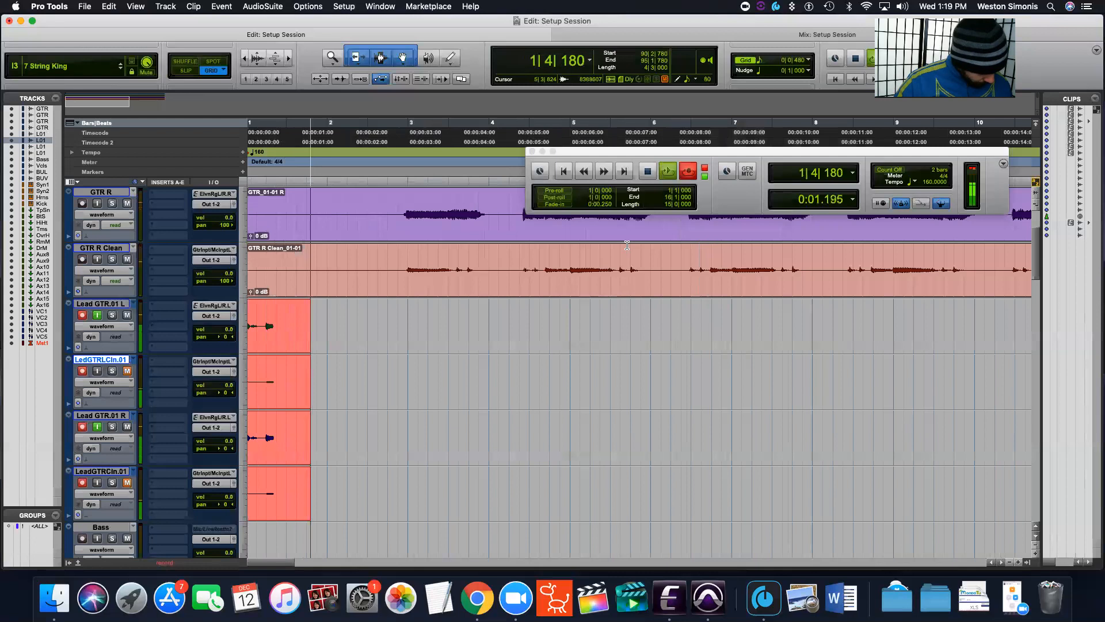
{"action": "key", "text": "space"}
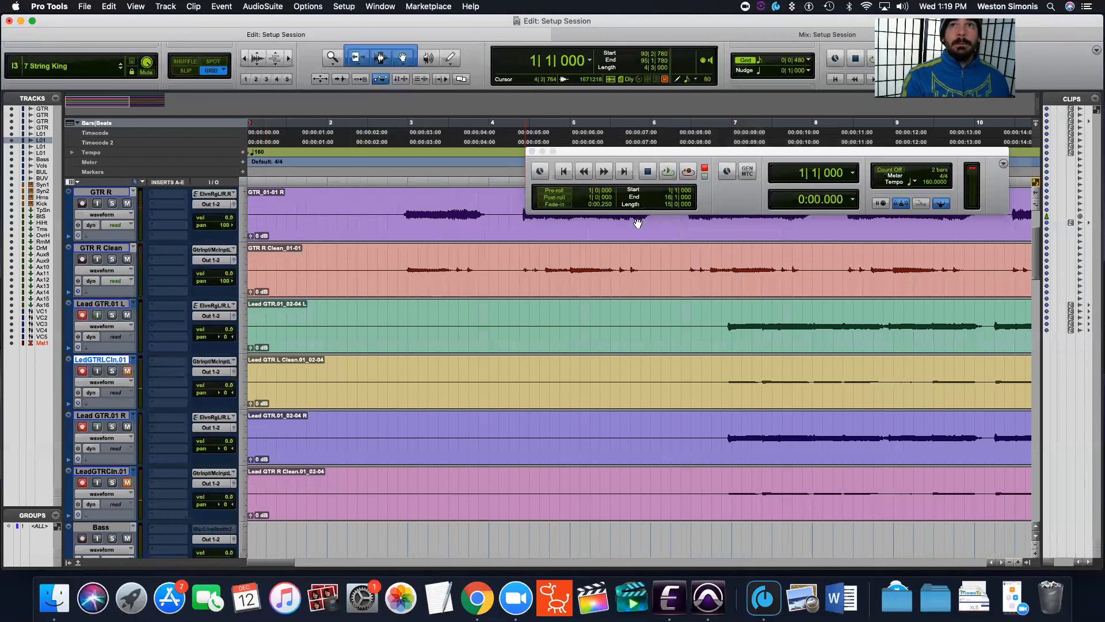
{"action": "left_click", "coordinate": [673, 174]}
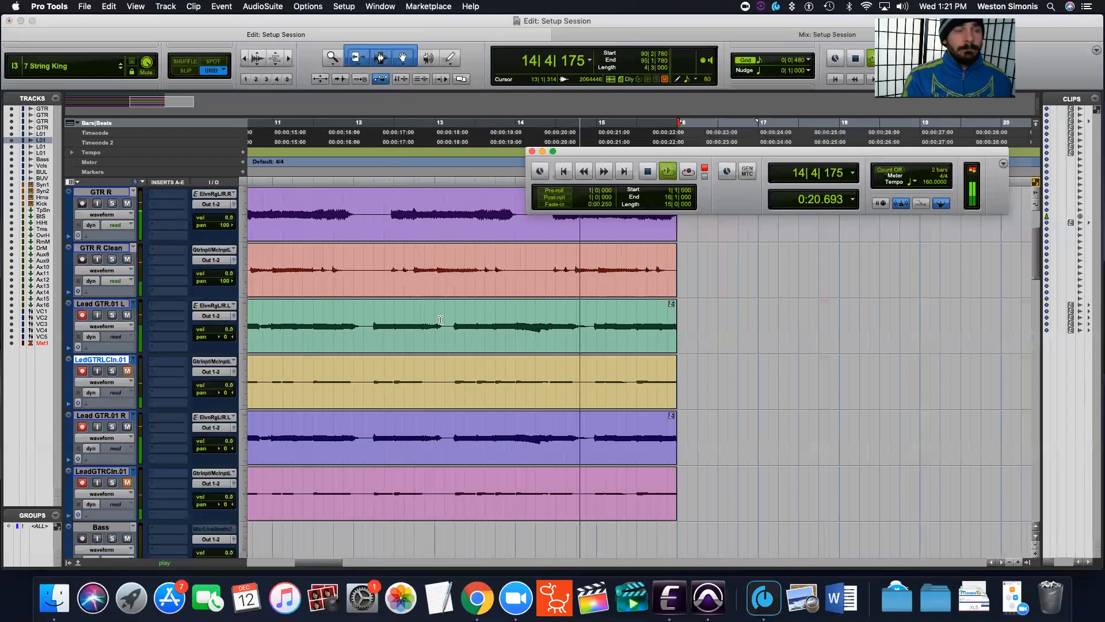
Record another take from bar 1 over the four lead guitar tracks and play it back from bar 6.
{"action": "key", "text": "super+space"}
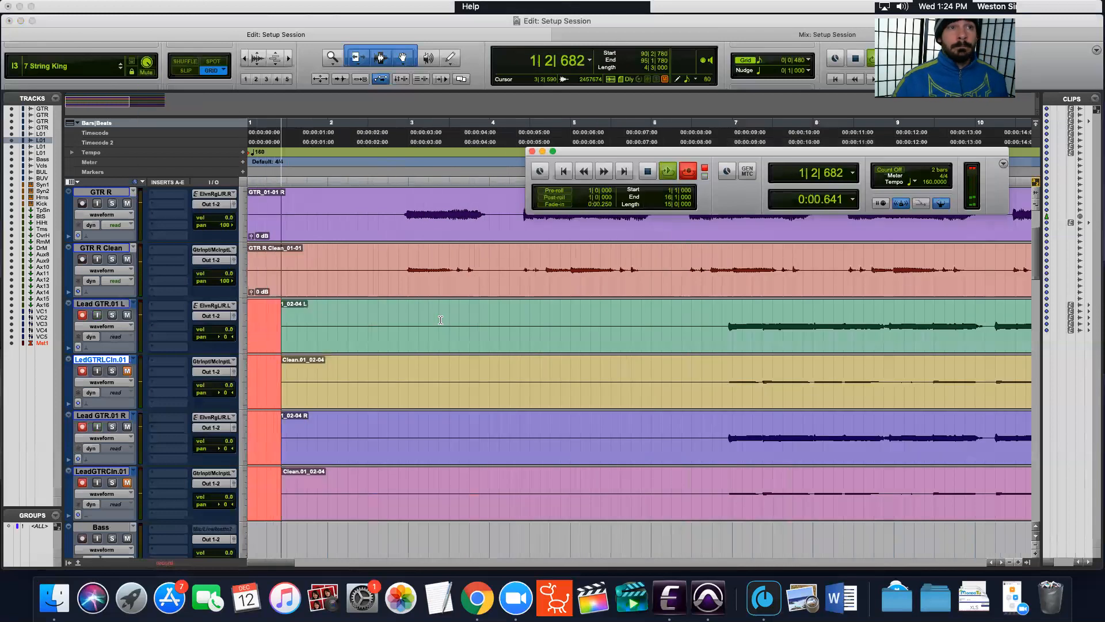
{"action": "key", "text": "space"}
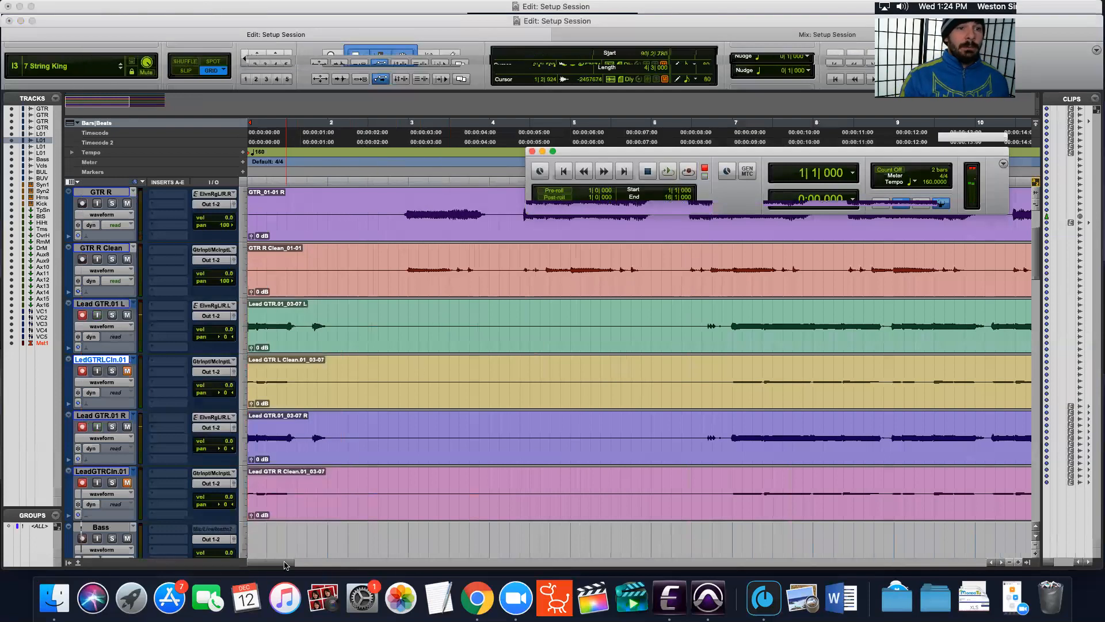
{"action": "left_click_drag", "start_coordinate": [284, 565], "coordinate": [308, 561]}
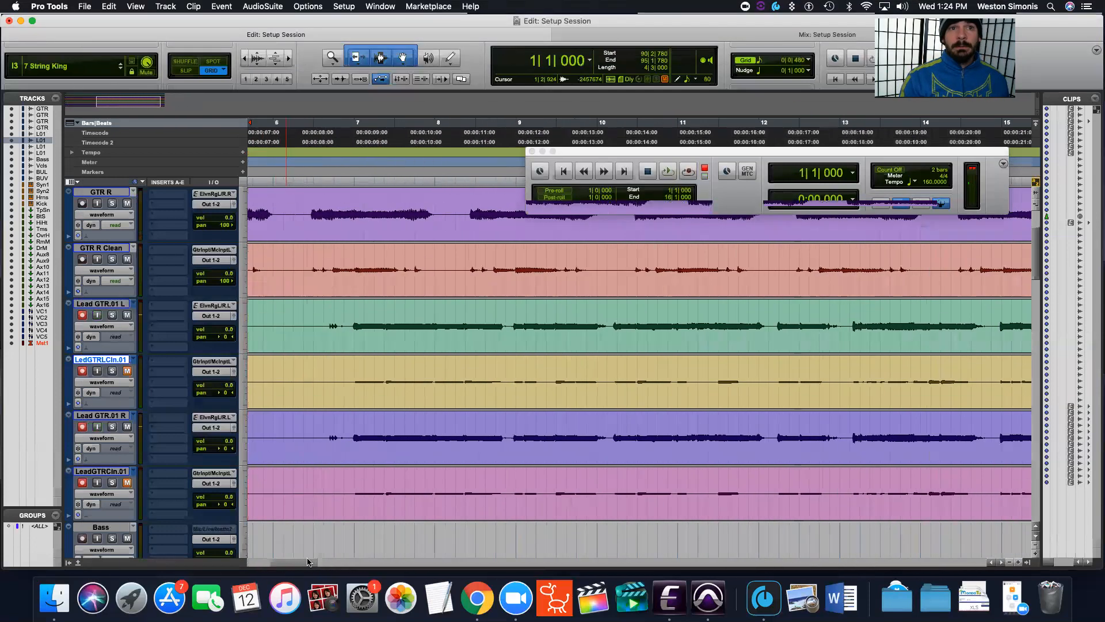
{"action": "scroll", "coordinate": [335, 373], "scroll_direction": "left", "scroll_amount": 3}
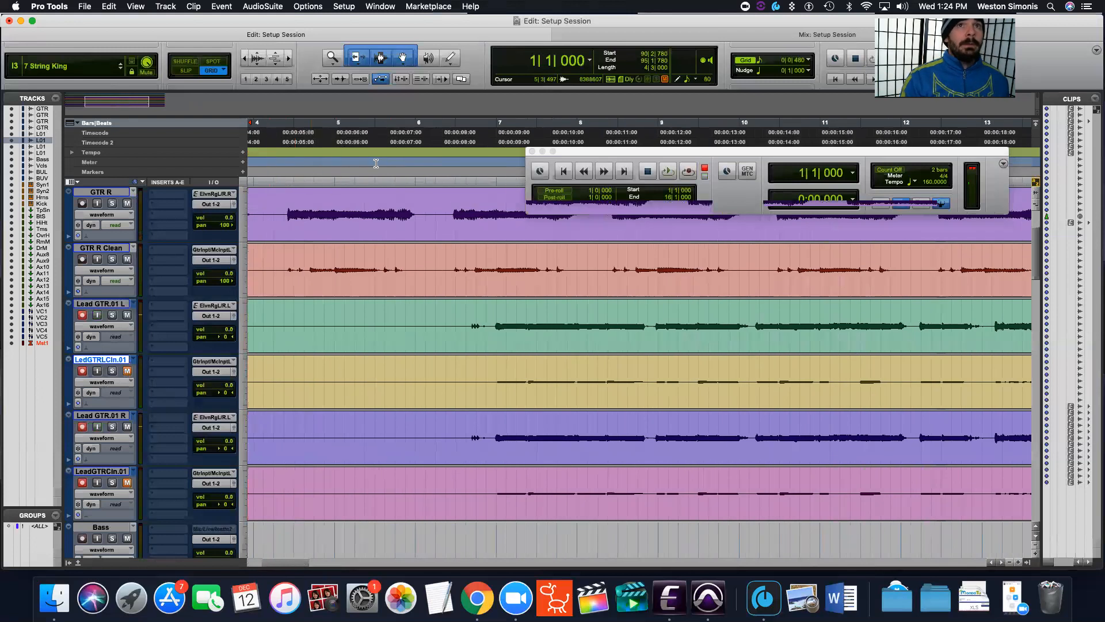
{"action": "left_click", "coordinate": [426, 126]}
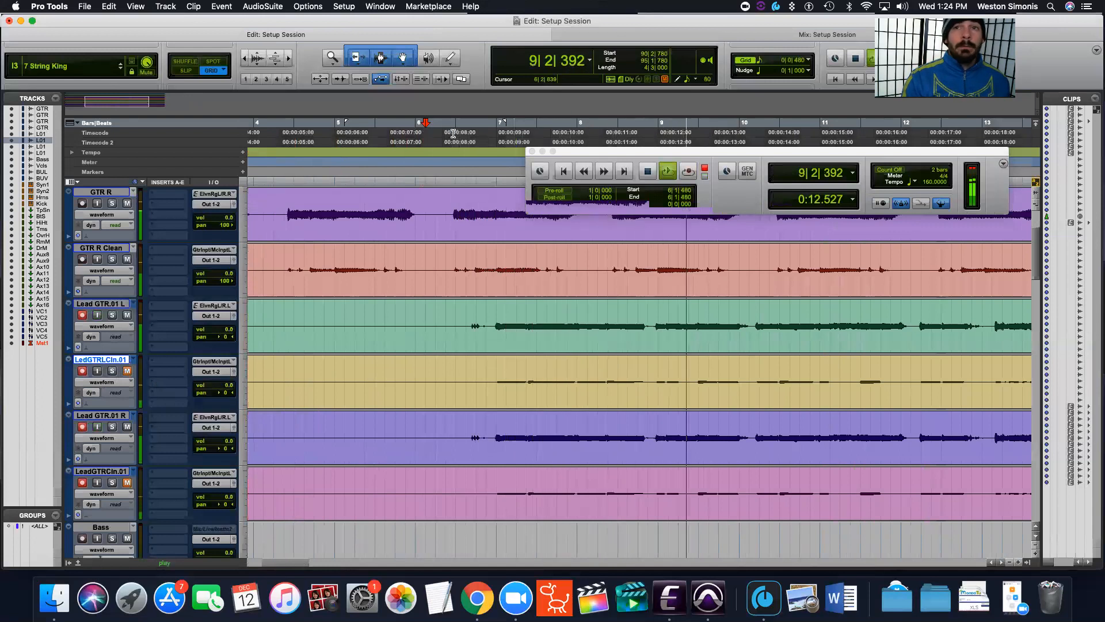
Show the Mix window and mute the GTR L Clean and GTR R Clean tracks.
{"action": "key", "text": "super+equal"}
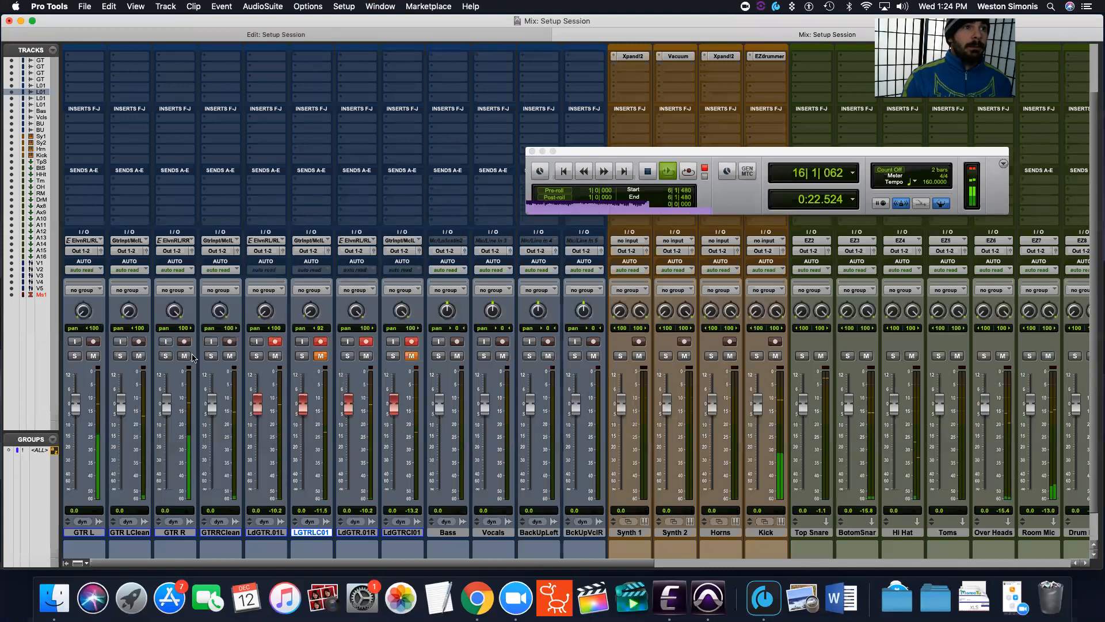
{"action": "left_click", "coordinate": [139, 355]}
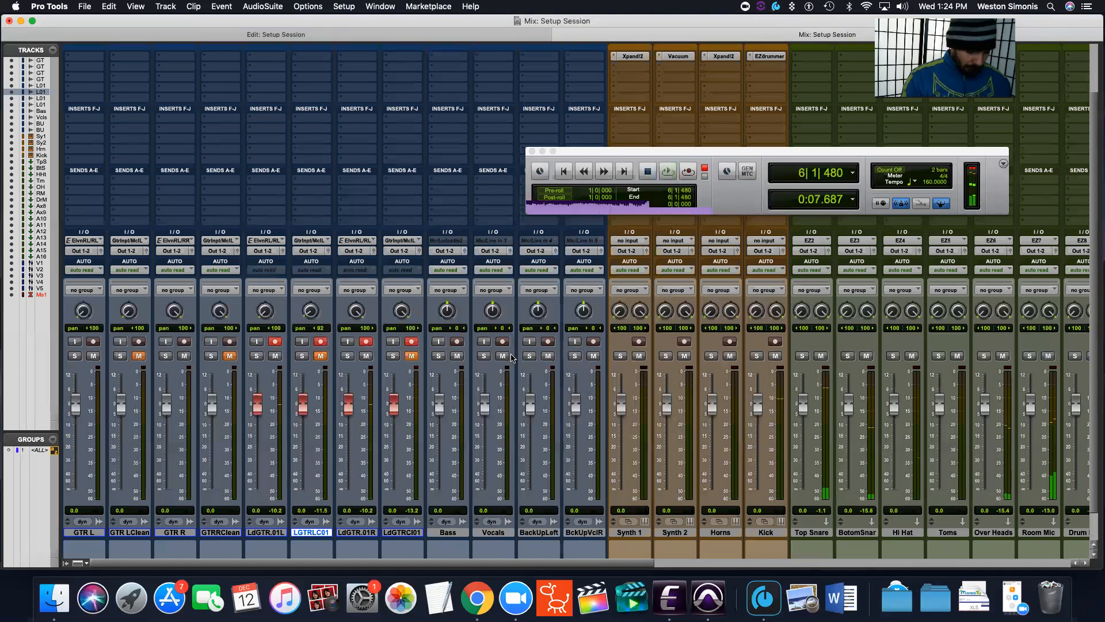
Return to the Edit window and play the lead guitar takes back from bar 6.
{"action": "key", "text": "super+equal"}
{"action": "key", "text": "space"}
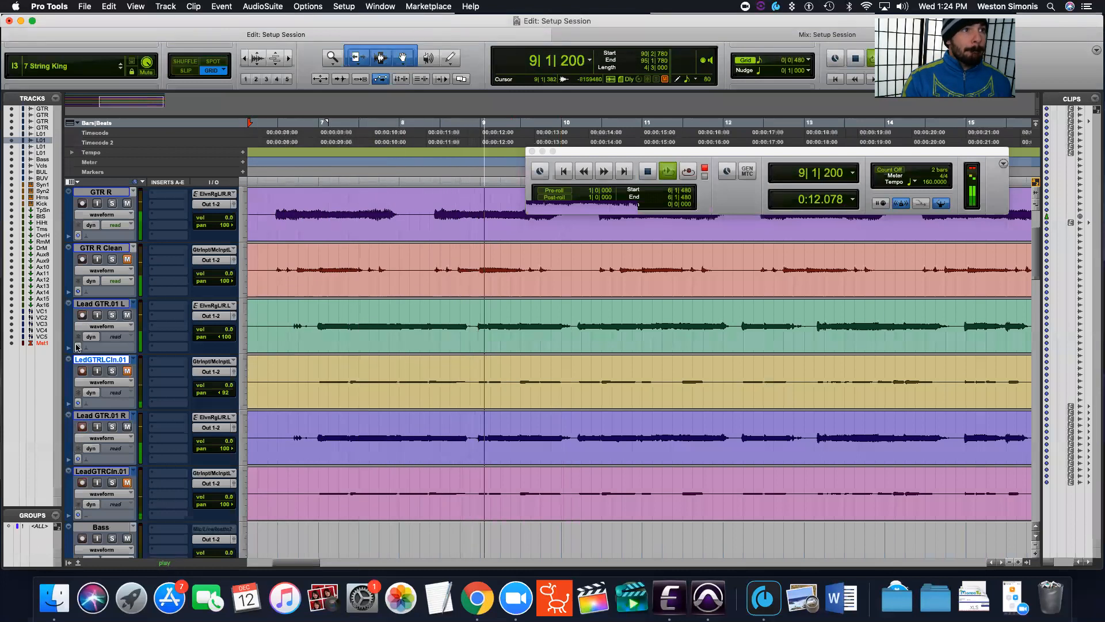
{"action": "key", "text": "space"}
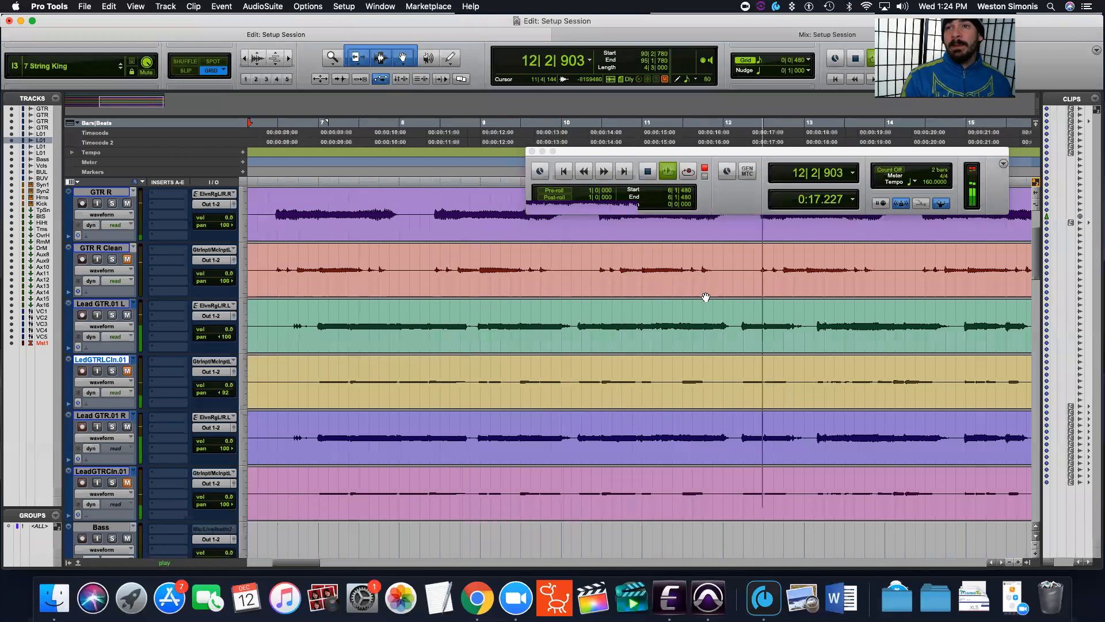
{"action": "key", "text": "space"}
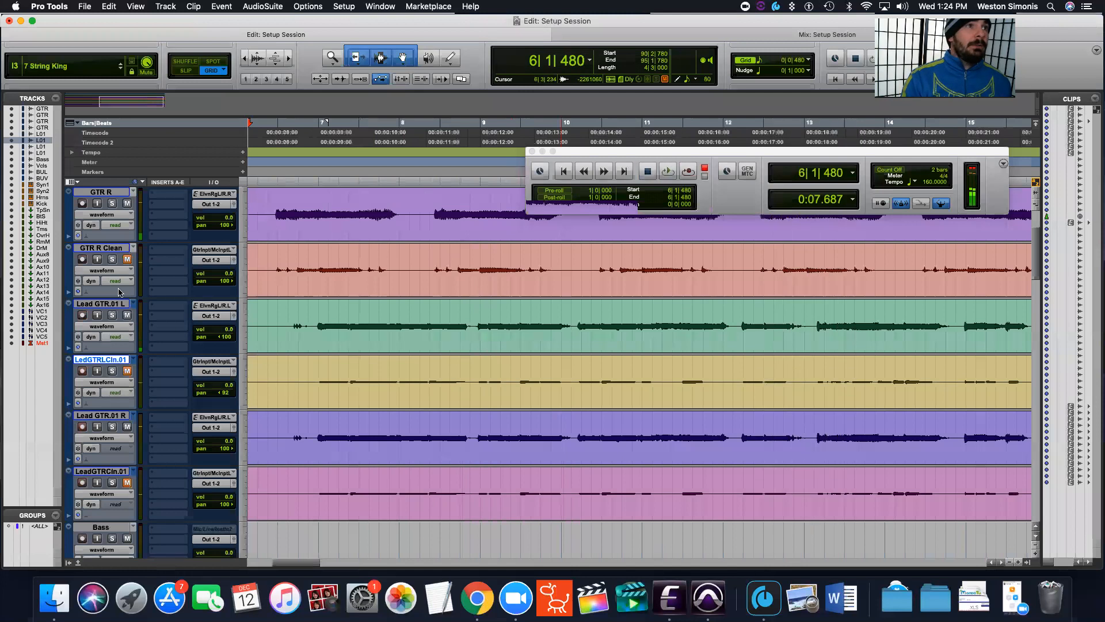
Browse the left lead guitar track's playlists, showing Lead GTR.02 L and the original Lead GTR L take.
{"action": "left_click", "coordinate": [131, 304]}
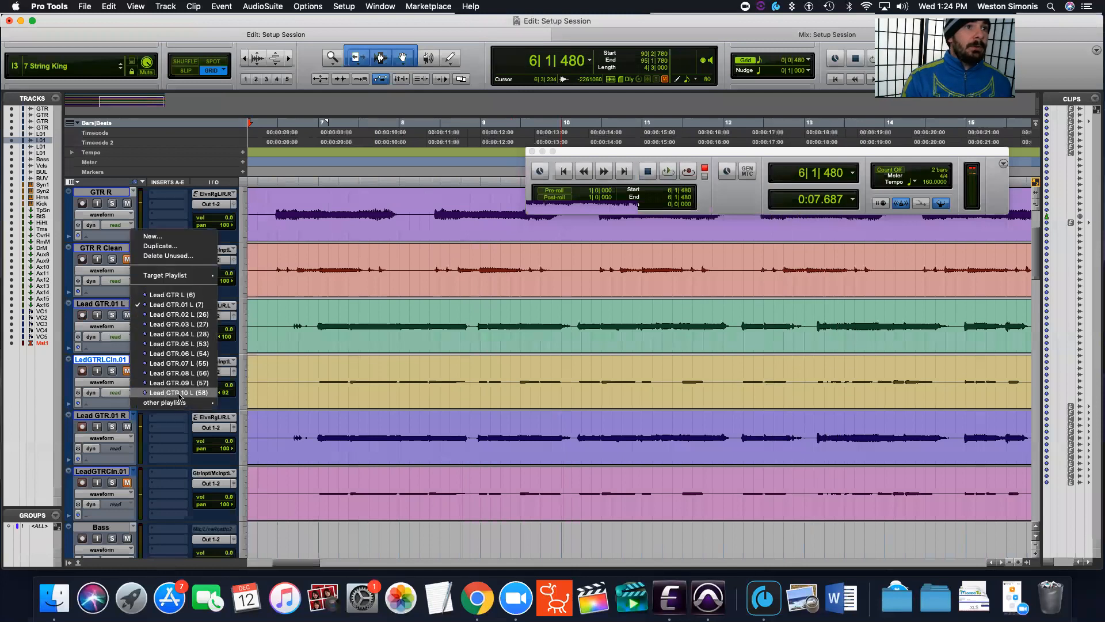
{"action": "left_click", "coordinate": [167, 315]}
{"action": "left_click", "coordinate": [136, 304]}
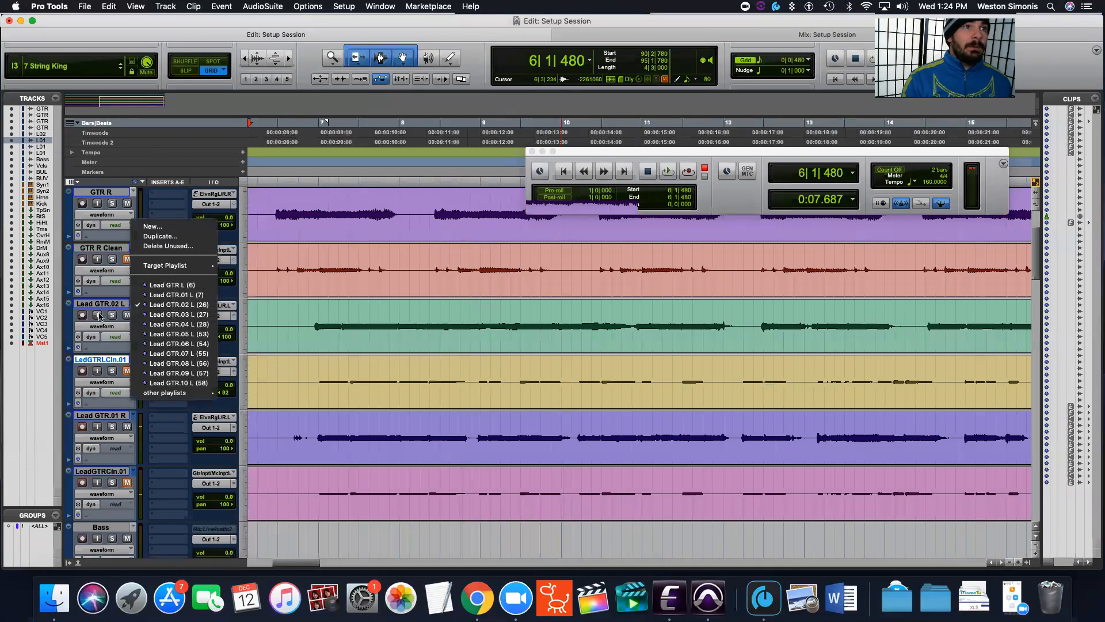
{"action": "left_click", "coordinate": [156, 285]}
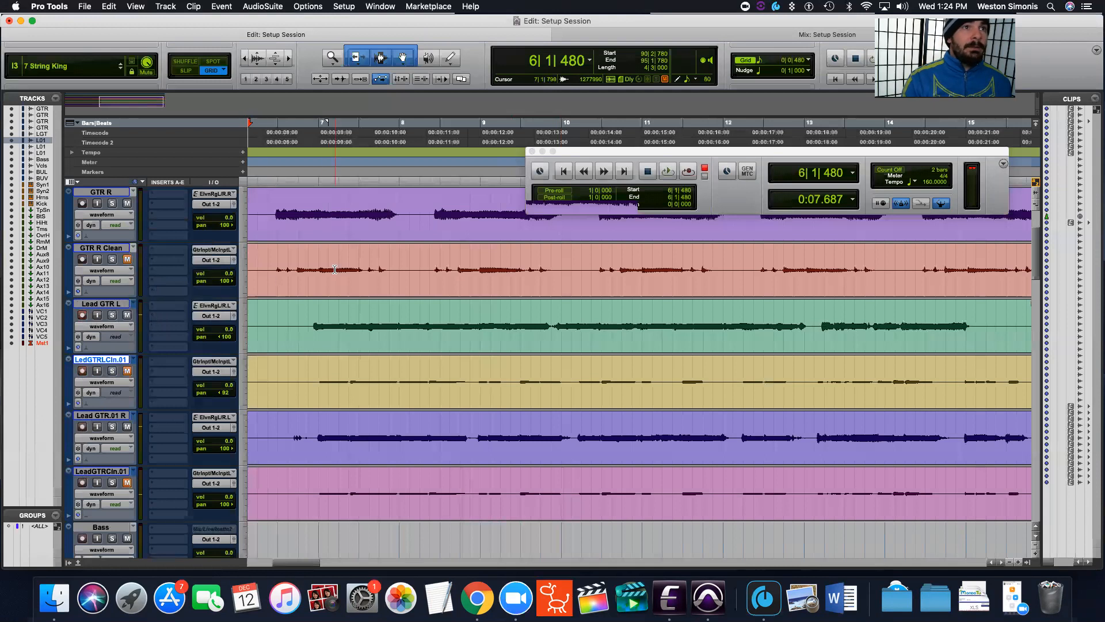
Create new empty playlists Lead GTR.11 L and Lead GTR L Clean.11 on the two left lead guitar tracks.
{"action": "left_click", "coordinate": [134, 299]}
{"action": "left_click", "coordinate": [156, 252]}
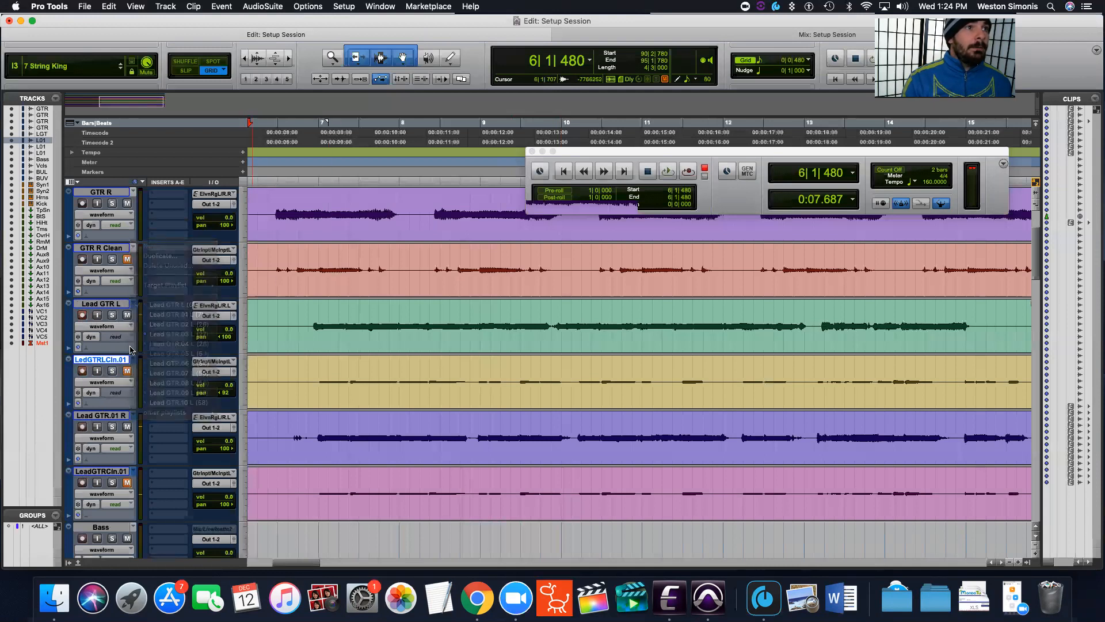
{"action": "left_click", "coordinate": [622, 239]}
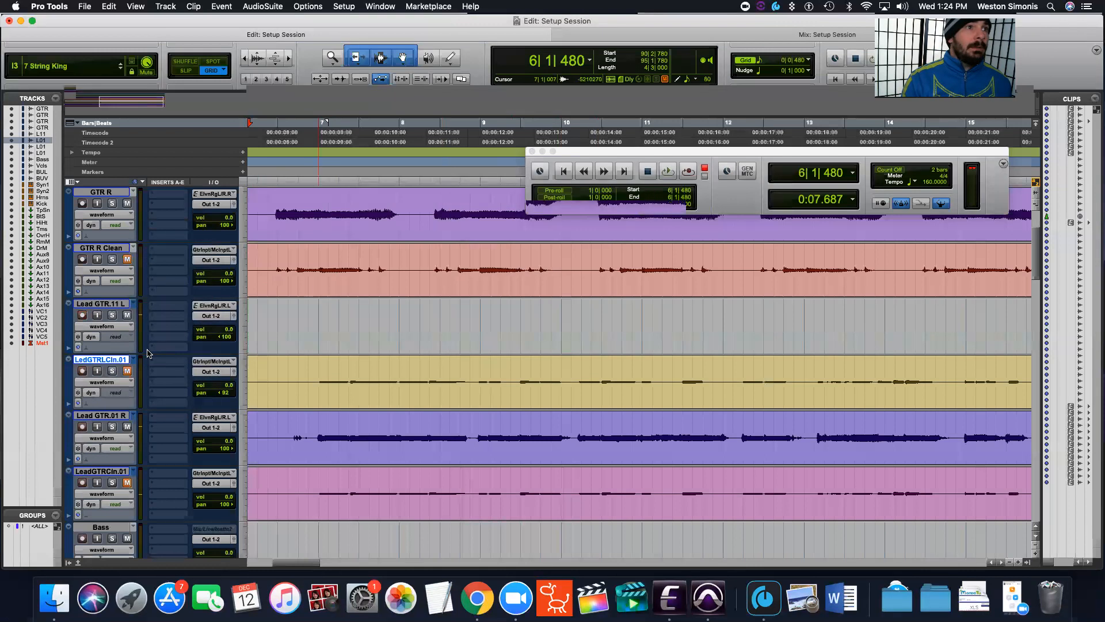
{"action": "left_click", "coordinate": [134, 361]}
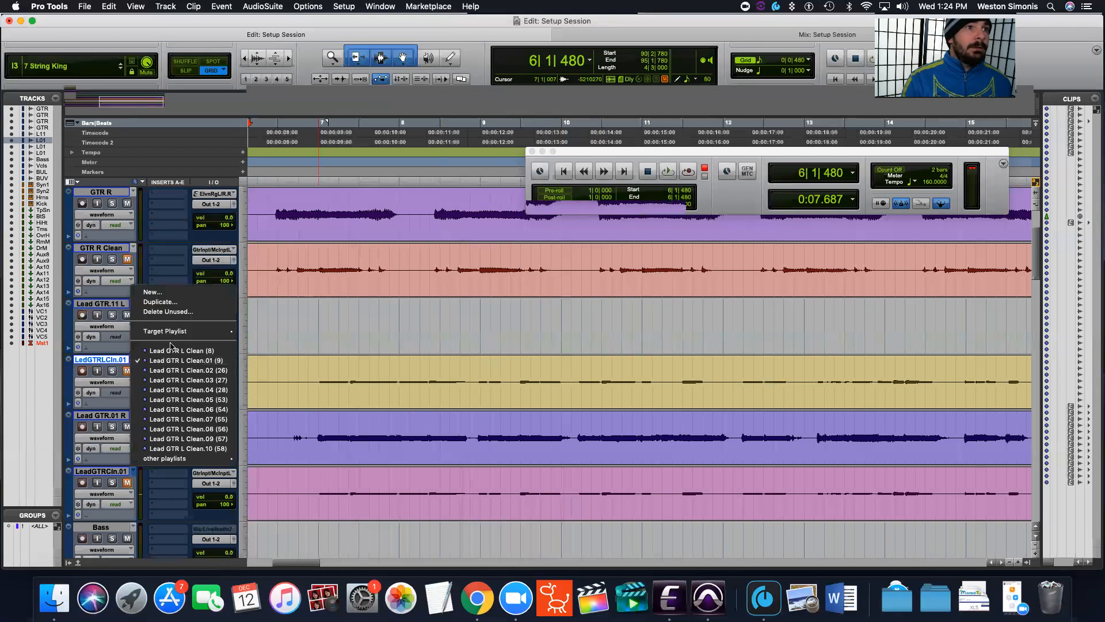
{"action": "left_click", "coordinate": [176, 293]}
{"action": "left_click", "coordinate": [622, 239]}
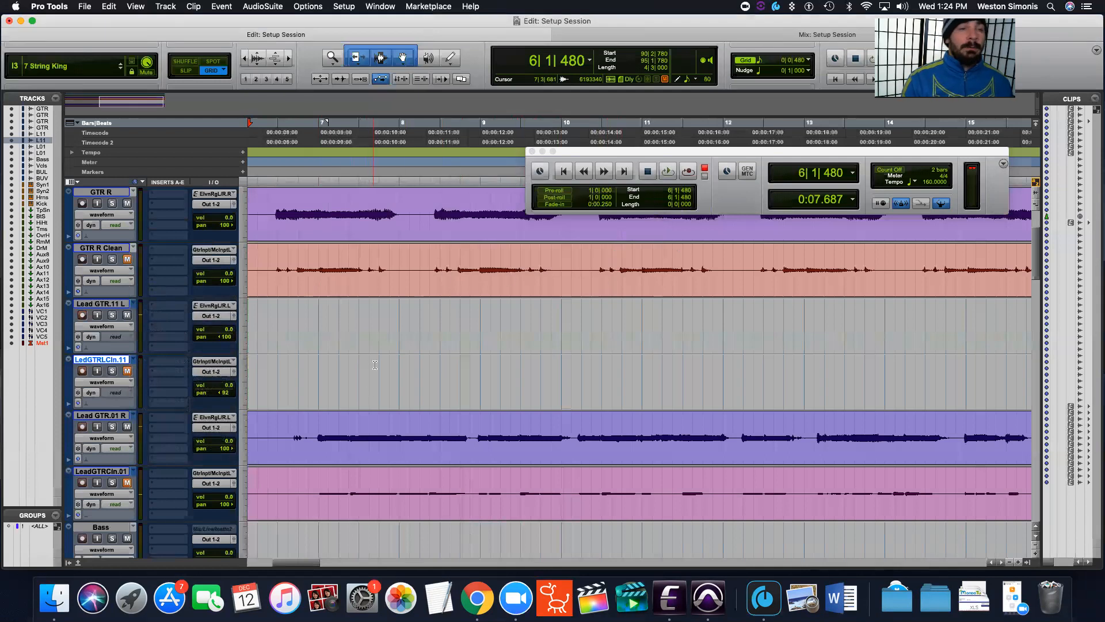
{"action": "left_click", "coordinate": [134, 359]}
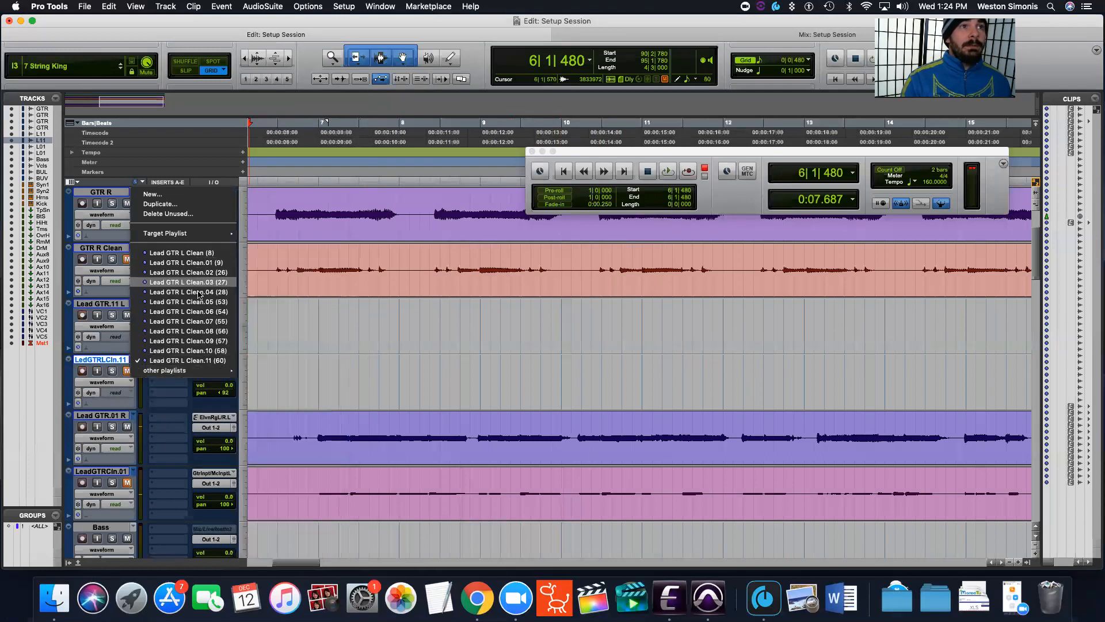
{"action": "left_click", "coordinate": [150, 404]}
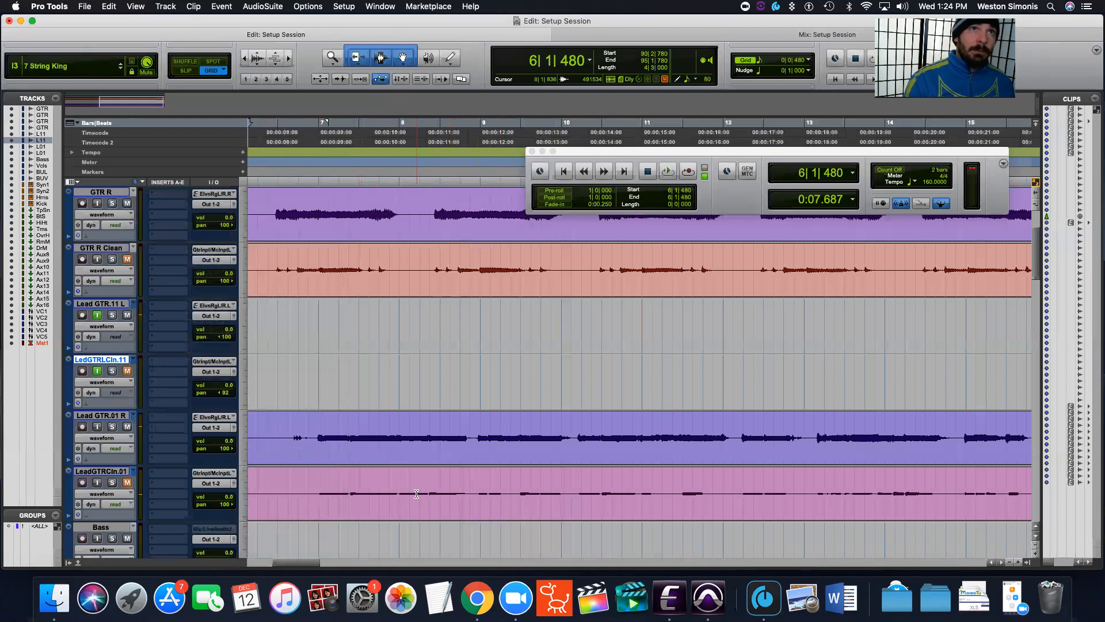
Return the playhead to bar 1 and move the Transport window clear of the tracks and rulers.
{"action": "key", "text": "space"}
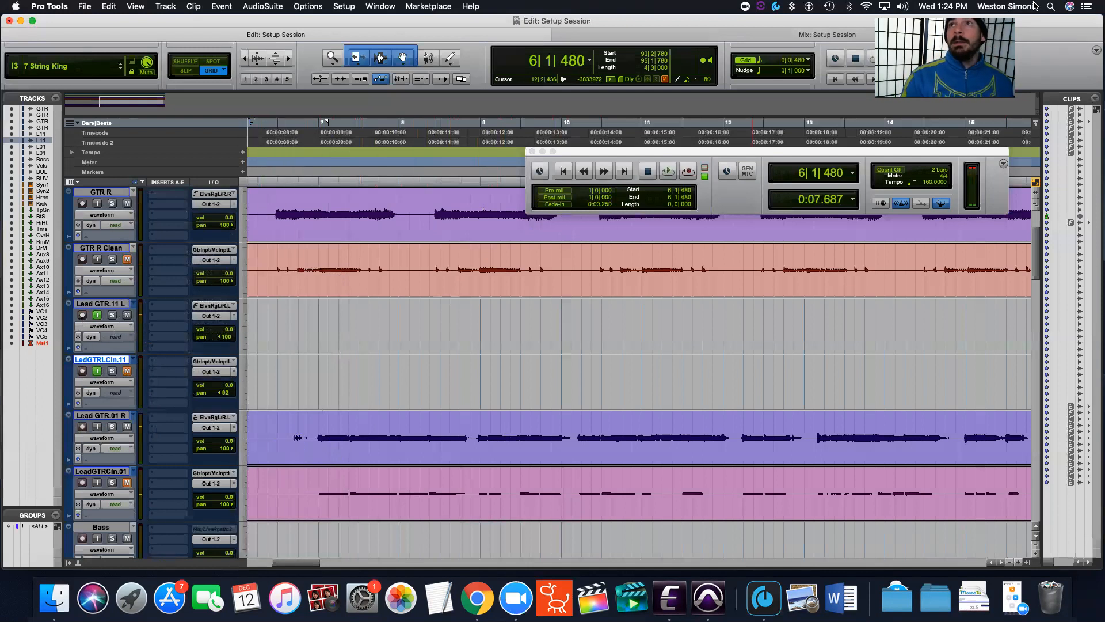
{"action": "left_click_drag", "start_coordinate": [300, 563], "coordinate": [343, 538]}
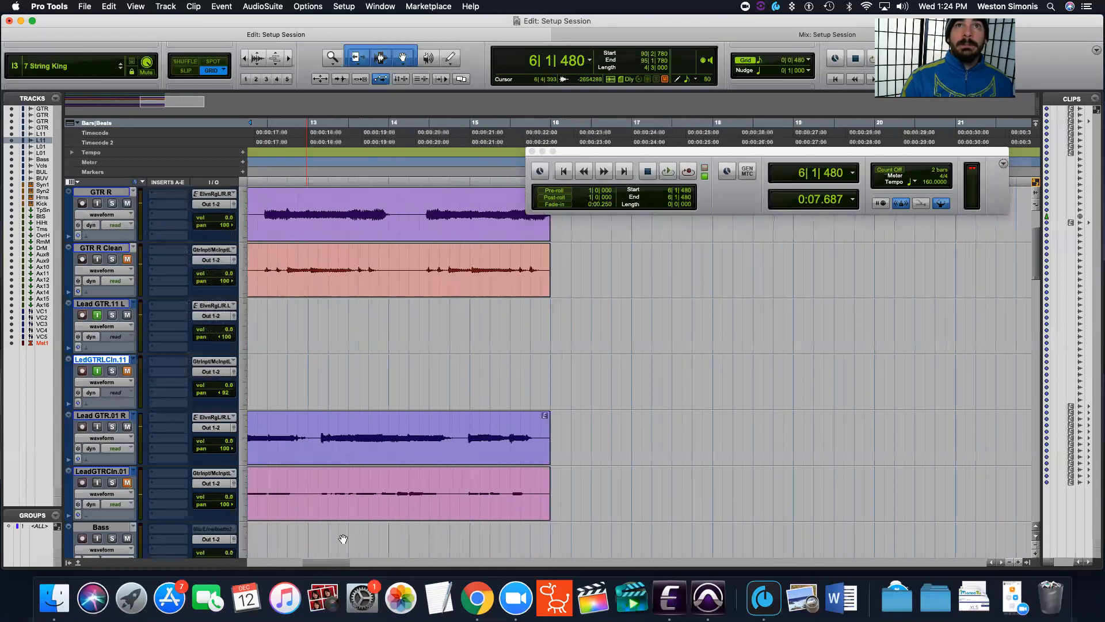
{"action": "key", "text": "Return"}
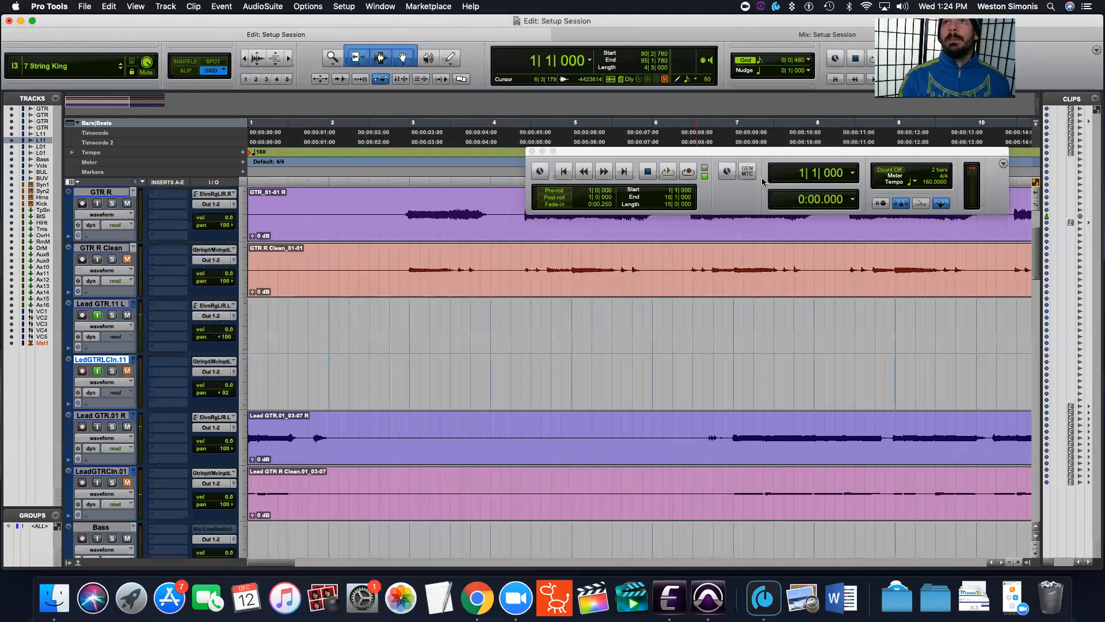
{"action": "left_click_drag", "start_coordinate": [624, 151], "coordinate": [403, 40]}
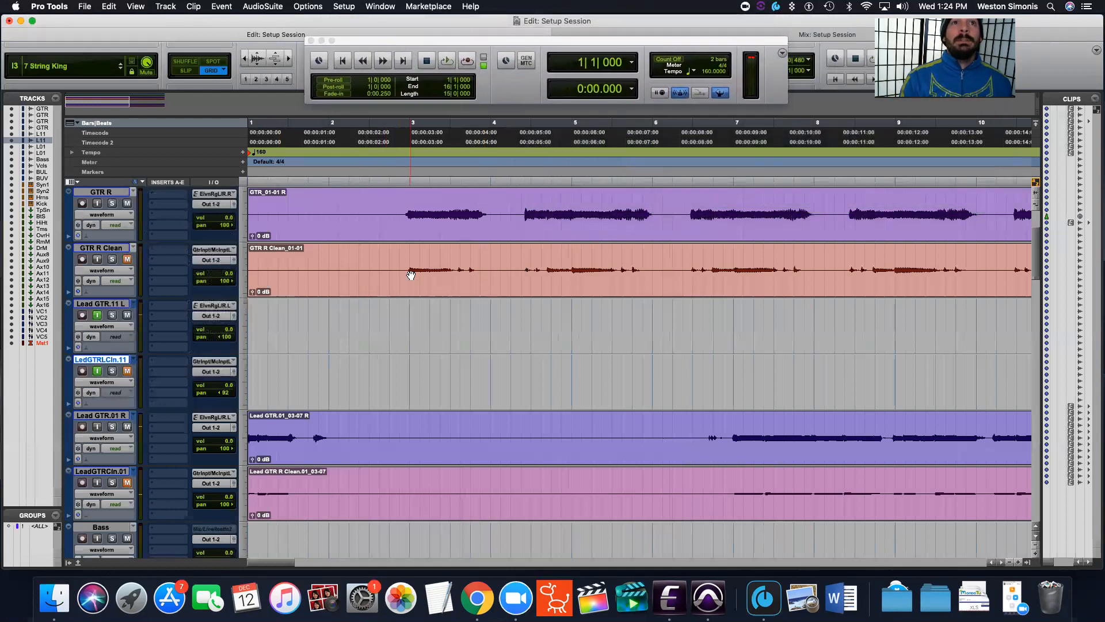
Select the Lead GTR.01 R clip from bar 1 to bar 16 as the record range.
{"action": "left_click", "coordinate": [486, 290]}
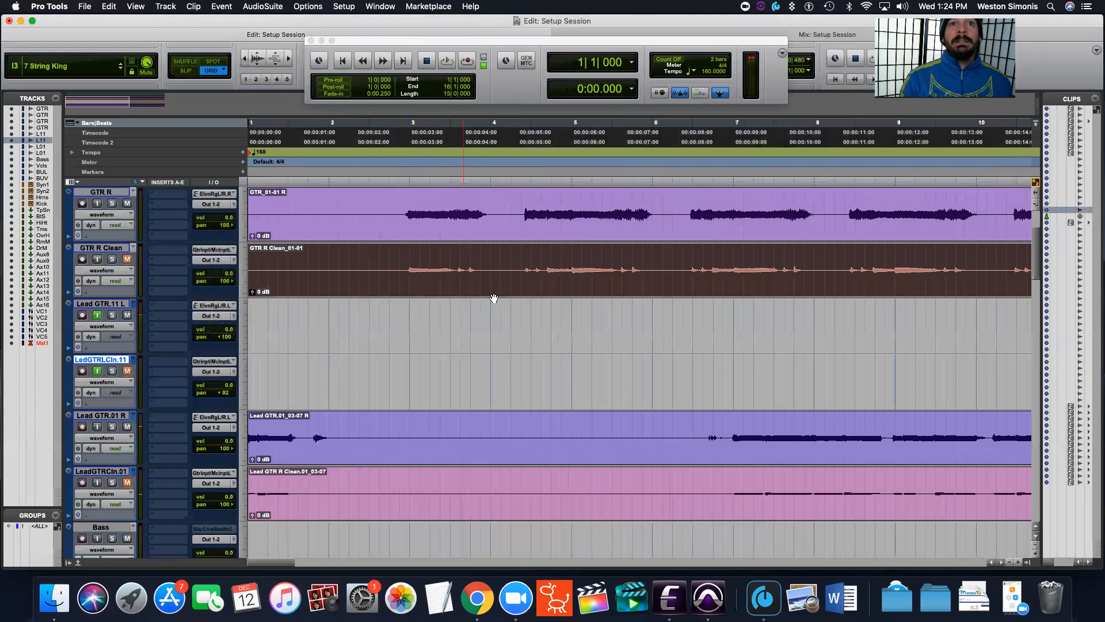
{"action": "left_click", "coordinate": [525, 303]}
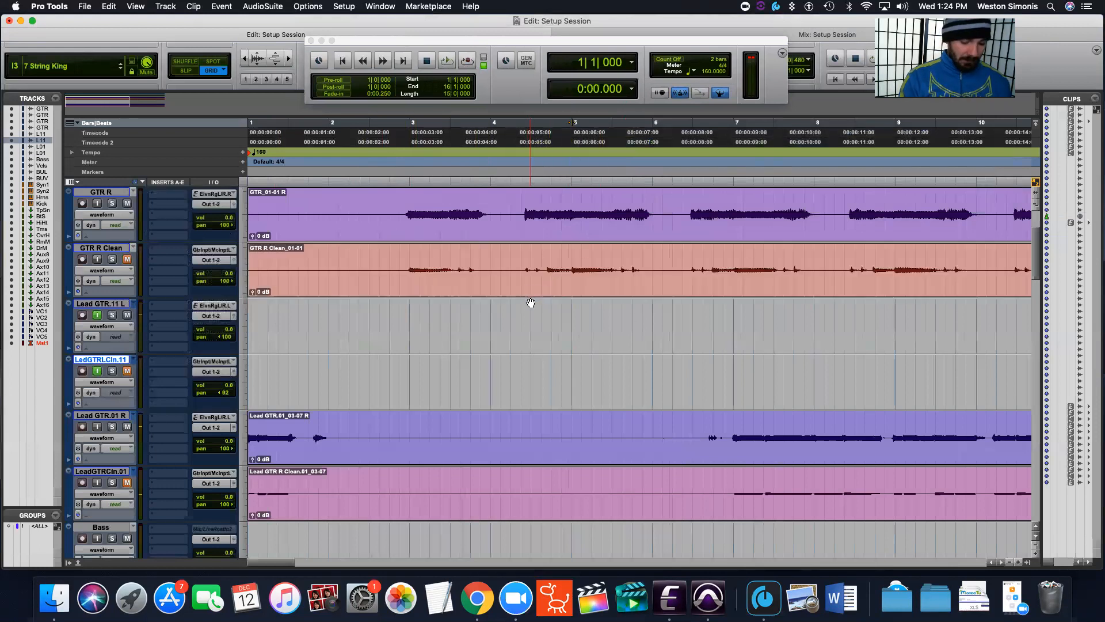
{"action": "key", "text": "Return"}
{"action": "left_click", "coordinate": [536, 450]}
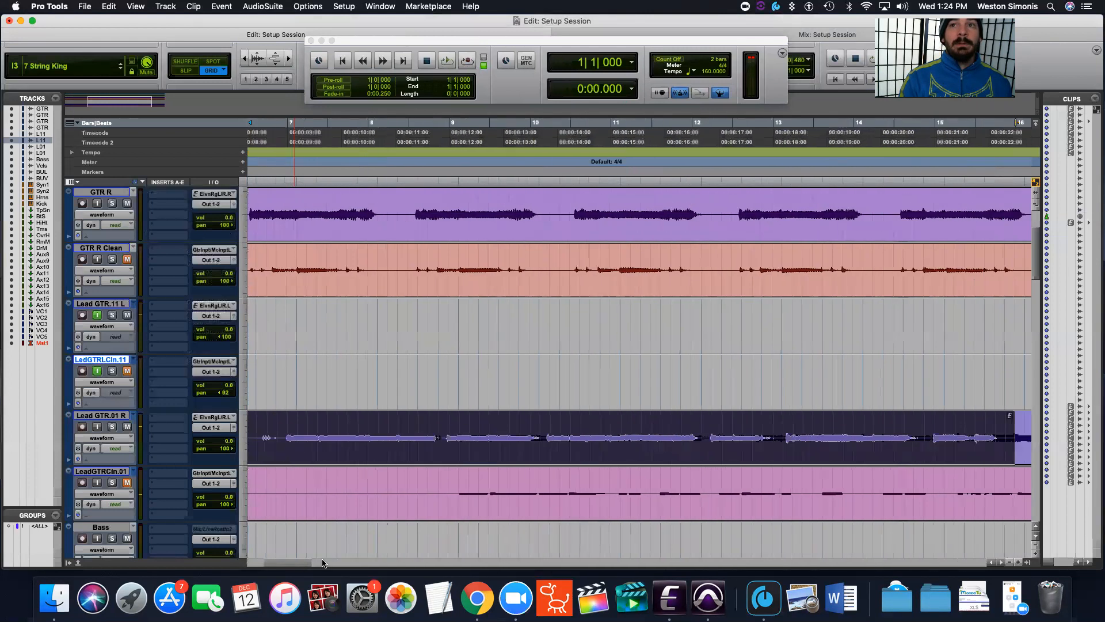
{"action": "left_click_drag", "start_coordinate": [282, 564], "coordinate": [345, 553]}
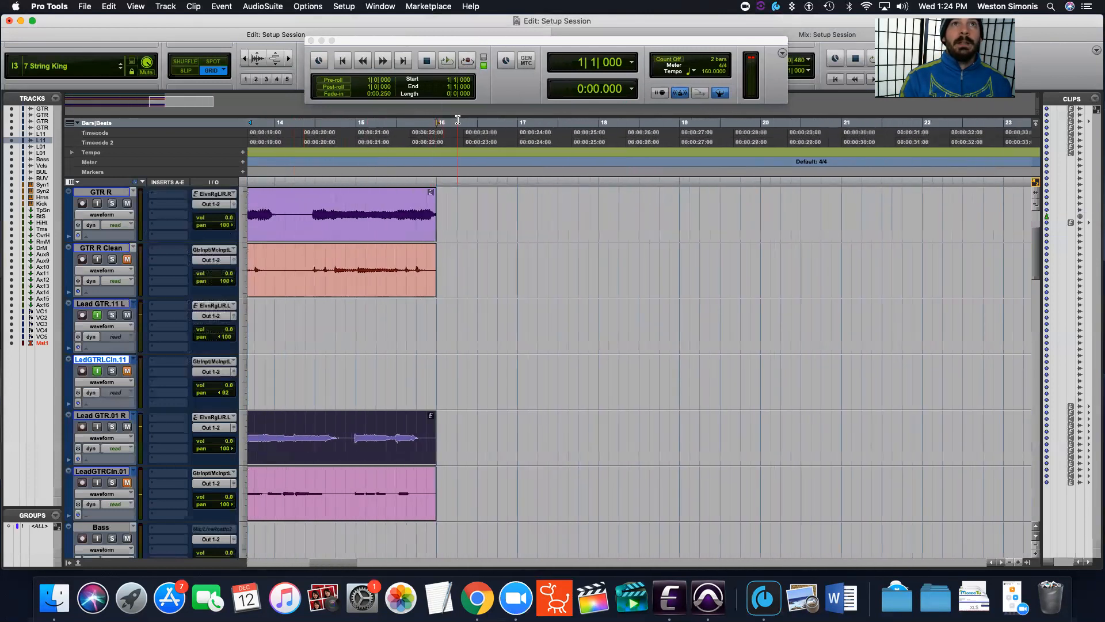
{"action": "key", "text": "shift+Return"}
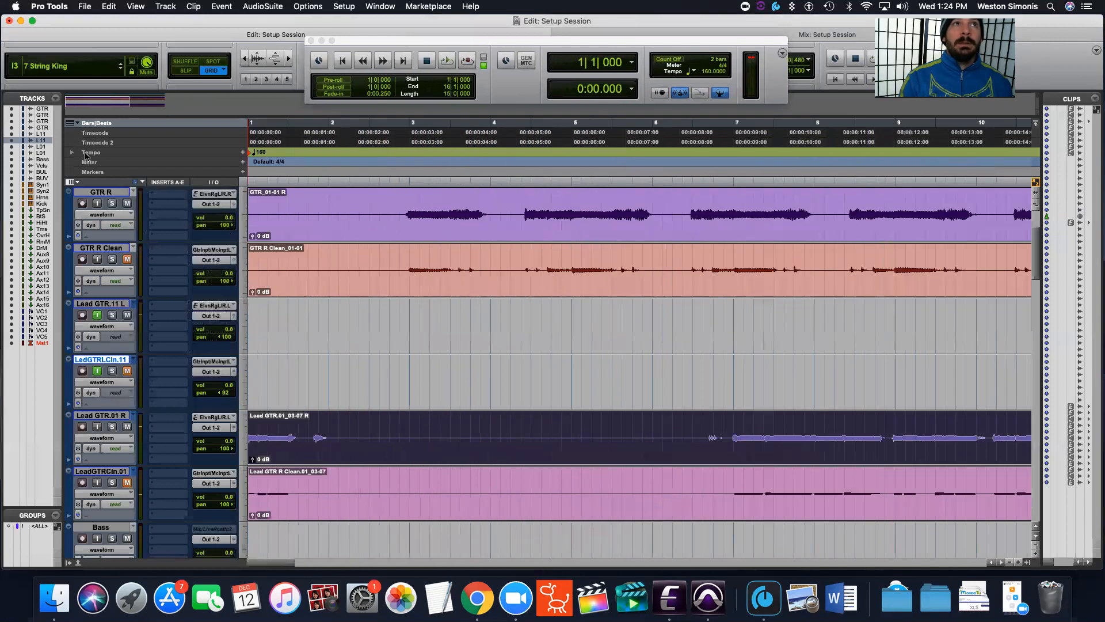
Play briefly from bar 1, start recording on the left lead guitar playlists, and discard the false start.
{"action": "key", "text": "space"}
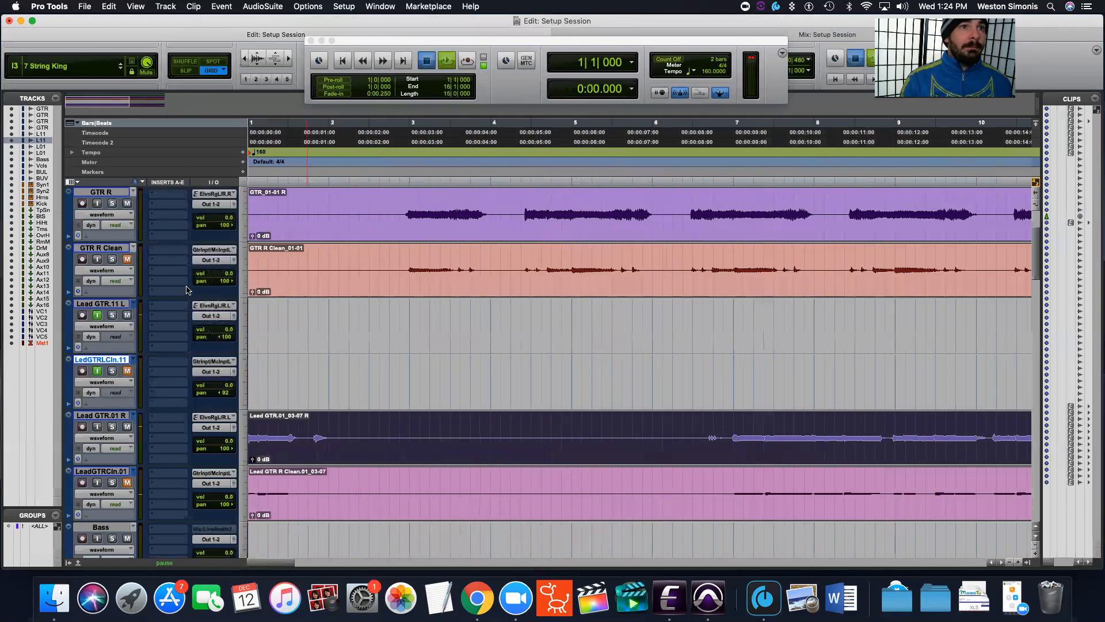
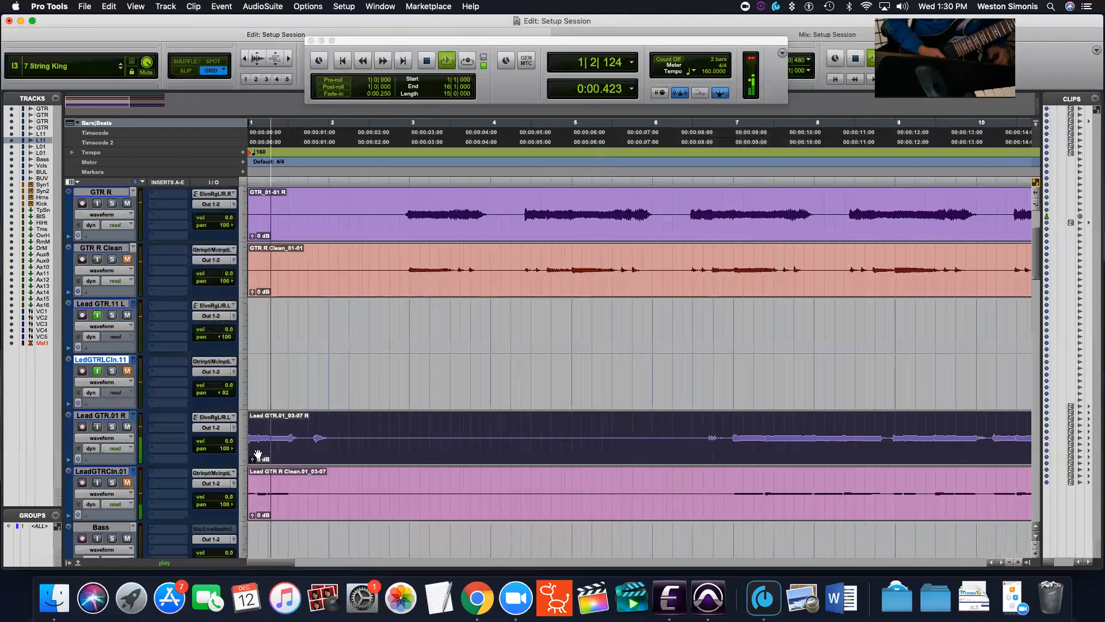
{"action": "key", "text": "space"}
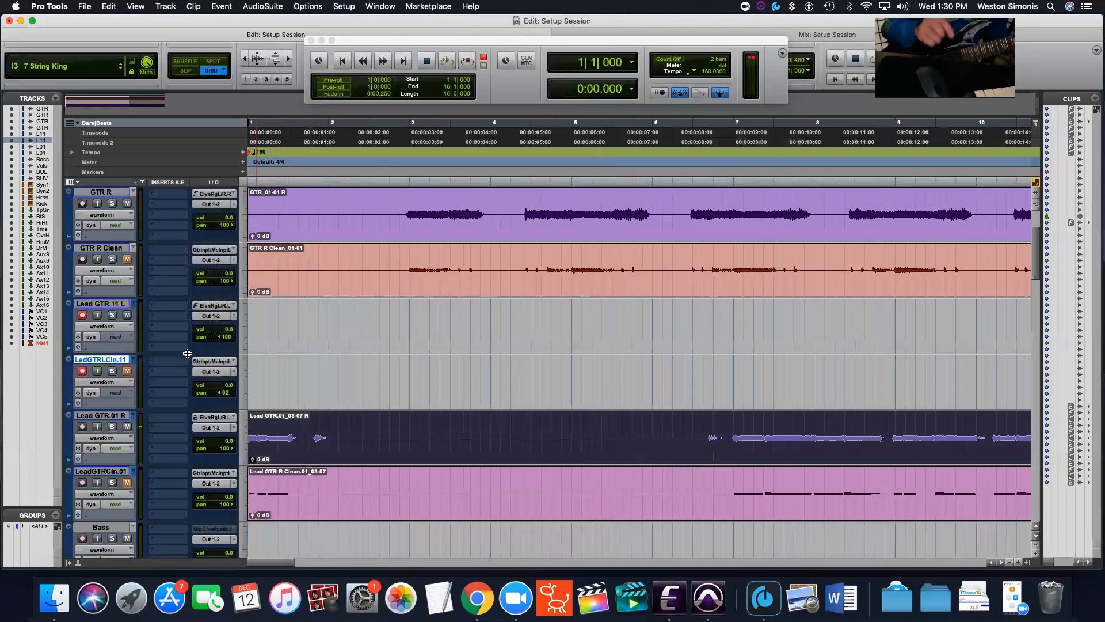
{"action": "key", "text": "super+space"}
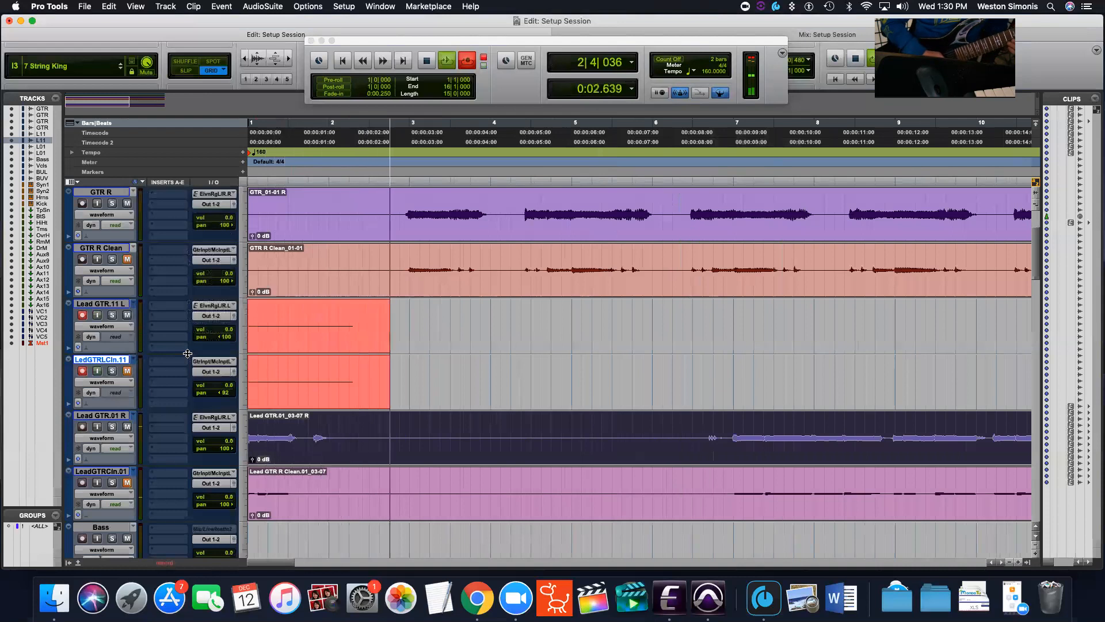
{"action": "key", "text": "super+period"}
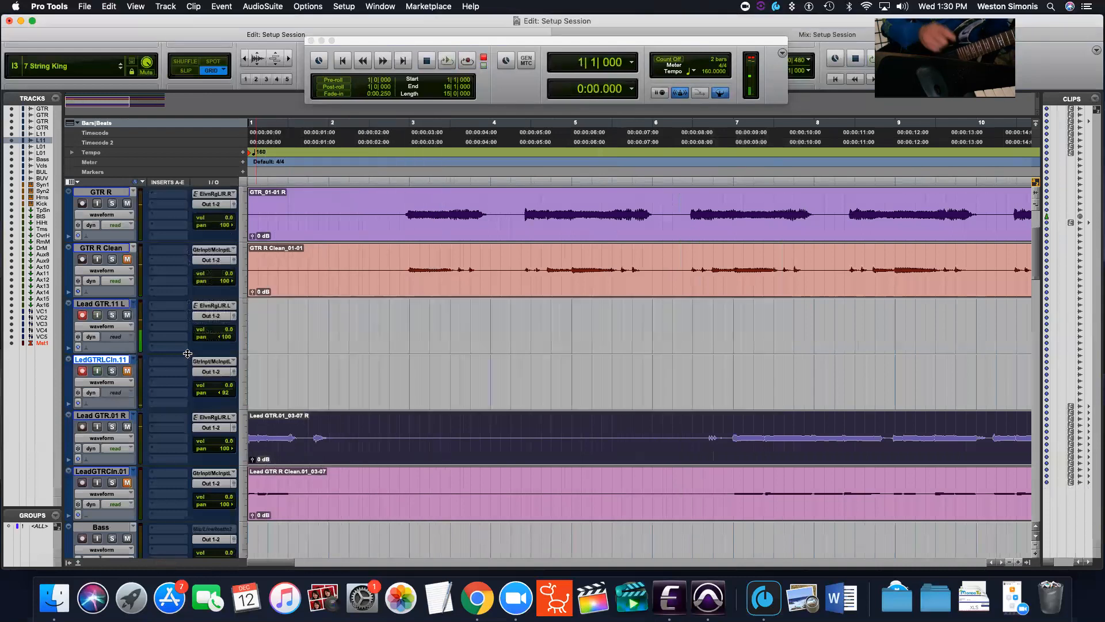
Switch to Eleven Rack Editor and check the guitar's tuning with its tuner, turning the tuner off when done.
{"action": "left_click", "coordinate": [669, 597]}
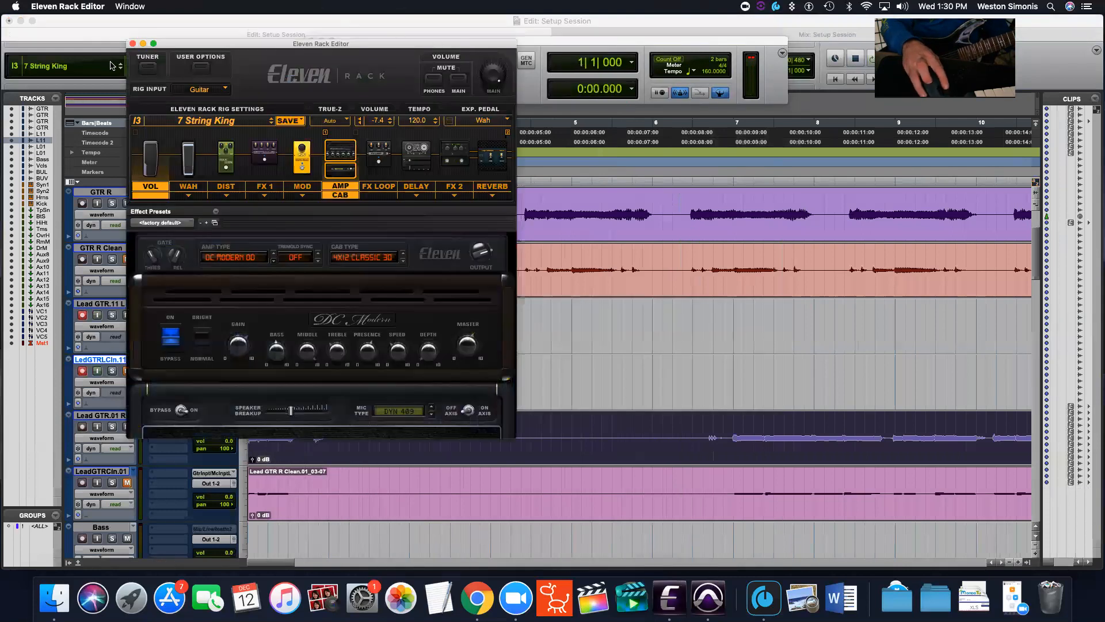
{"action": "left_click", "coordinate": [147, 67]}
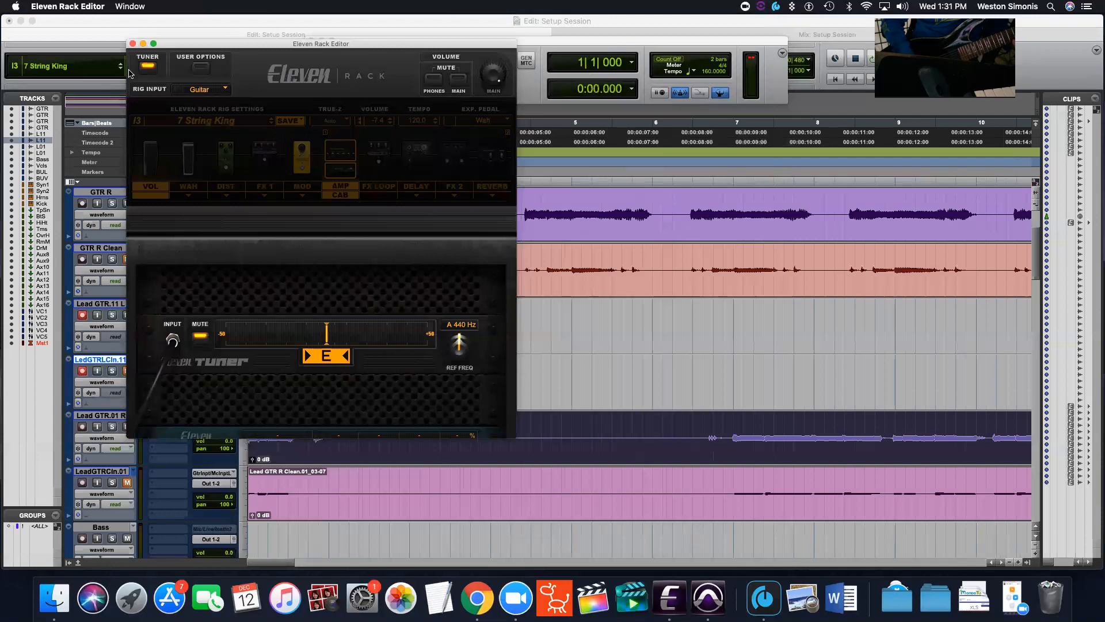
{"action": "left_click", "coordinate": [147, 64]}
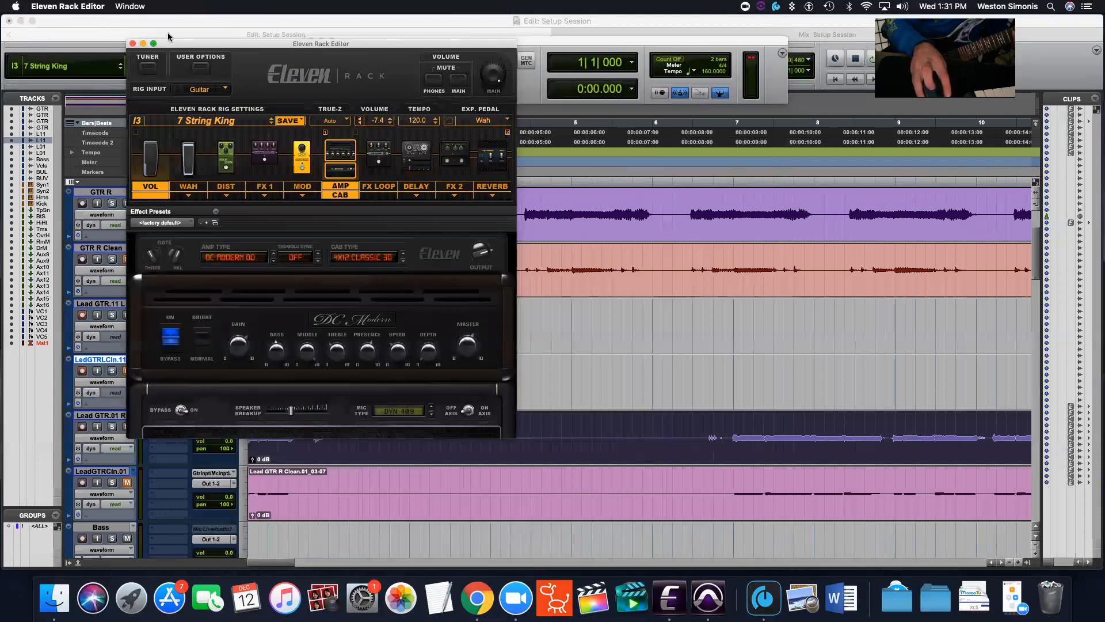
Return to Pro Tools and record a take on Lead GTR.11 L and Lead GTR L Clean.11 from bar 1 to 16.
{"action": "left_click", "coordinate": [180, 23]}
{"action": "key", "text": "super+space"}
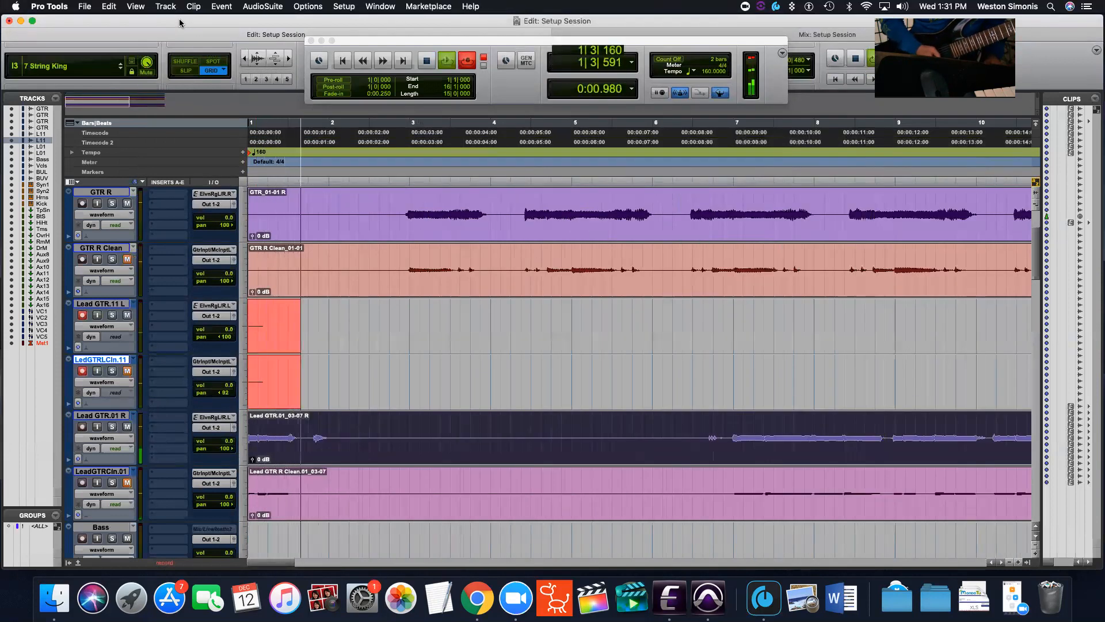
{"action": "key", "text": "space"}
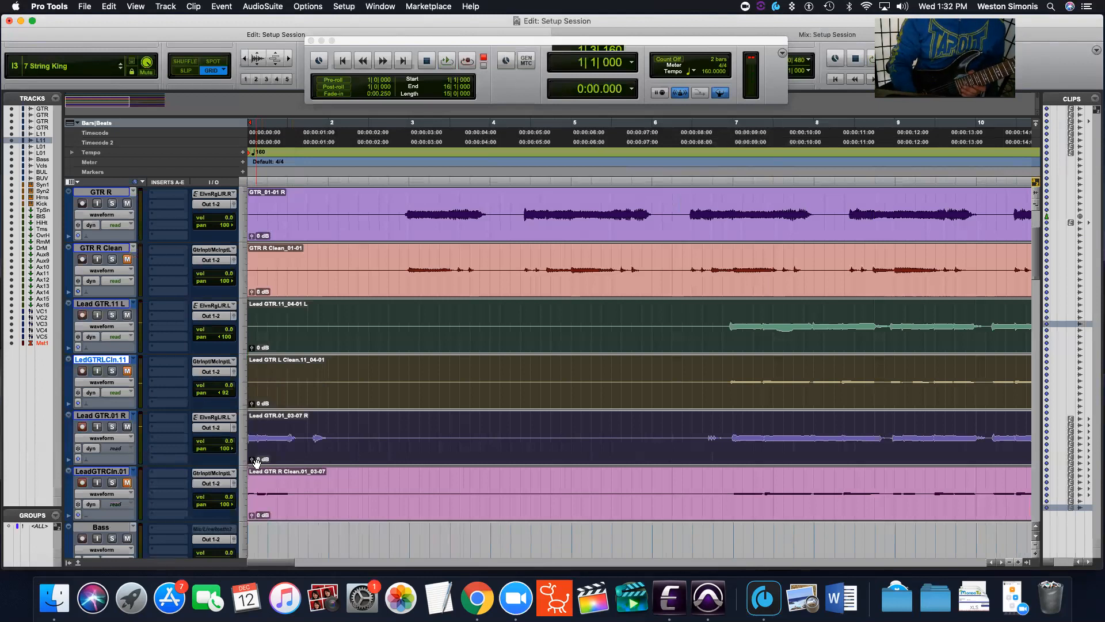
Record a new take on the two right lead guitar tracks from bar 1 and disarm both tracks.
{"action": "key", "text": "F12"}
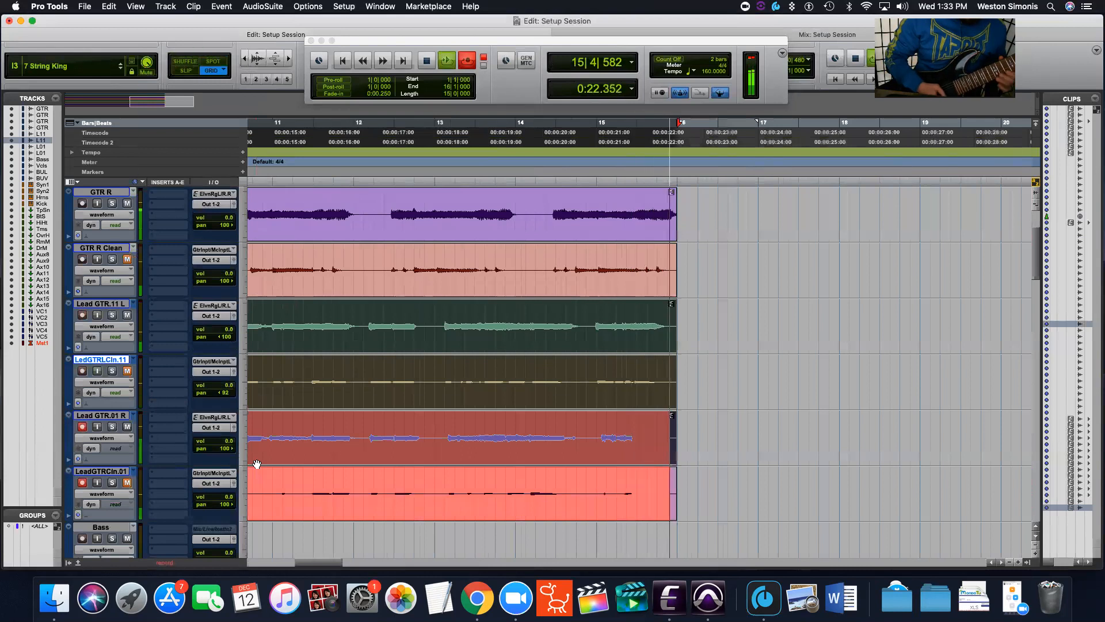
{"action": "key", "text": "space"}
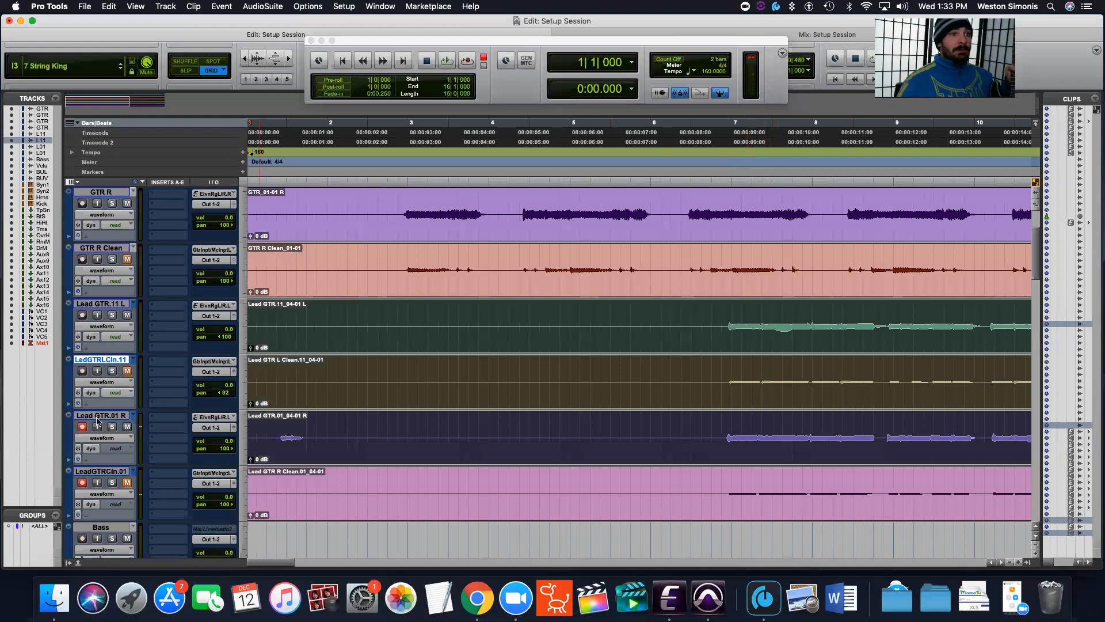
{"action": "left_click", "coordinate": [82, 482]}
{"action": "left_click", "coordinate": [82, 426]}
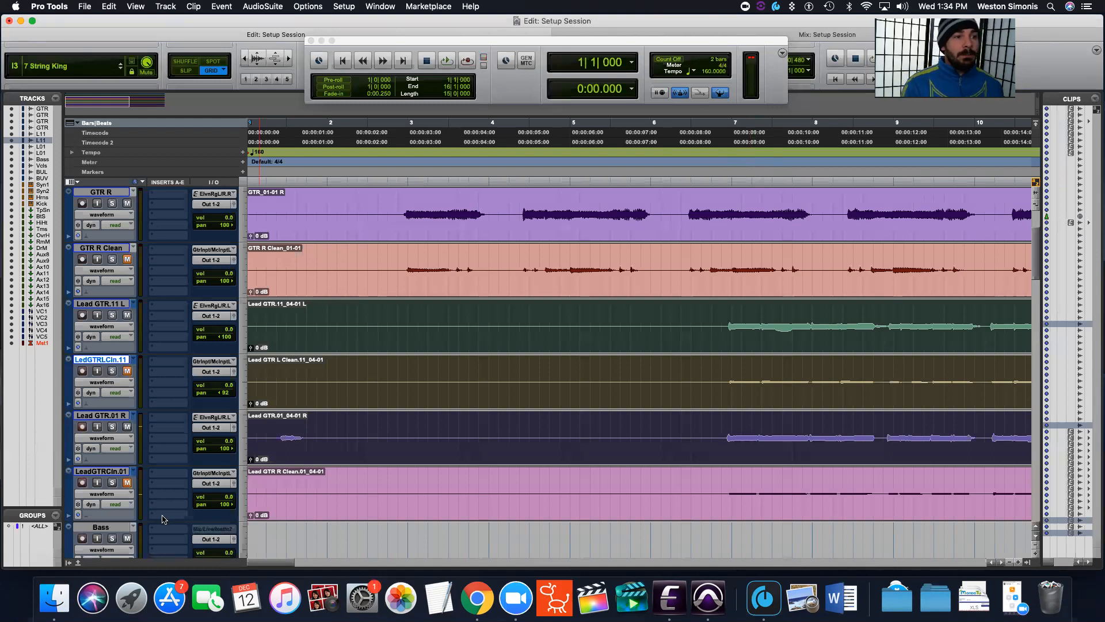
Set the Bass track's input to Eleven Rig L/R.L (Mono) and make one duplicate of the track.
{"action": "scroll", "coordinate": [164, 518], "scroll_direction": "down", "scroll_amount": 2}
{"action": "left_click", "coordinate": [203, 417]}
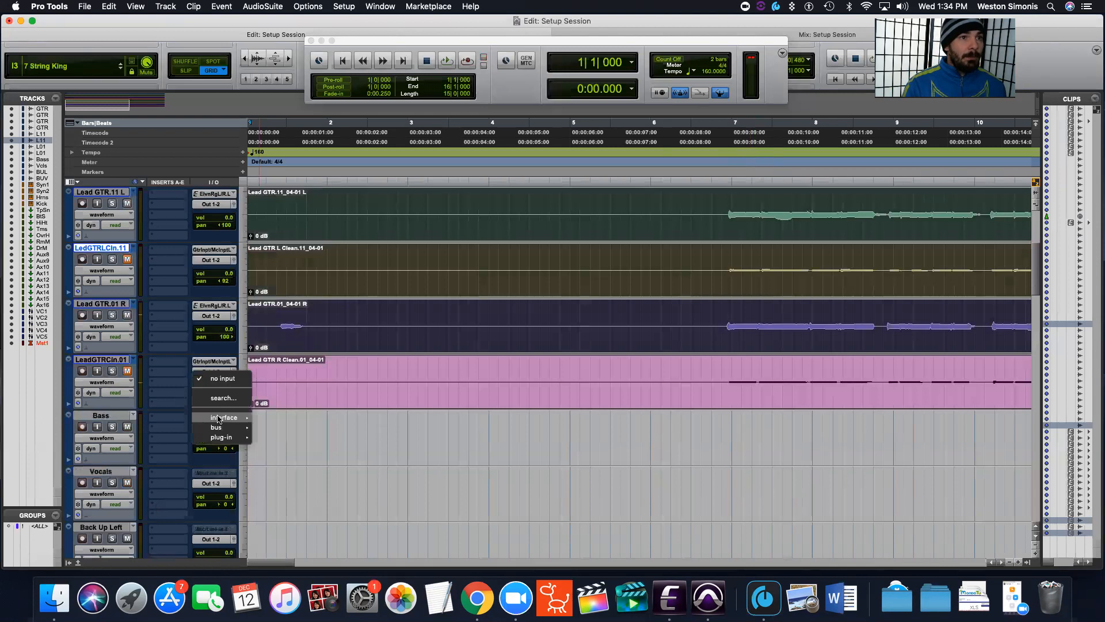
{"action": "mouse_move", "coordinate": [230, 418]}
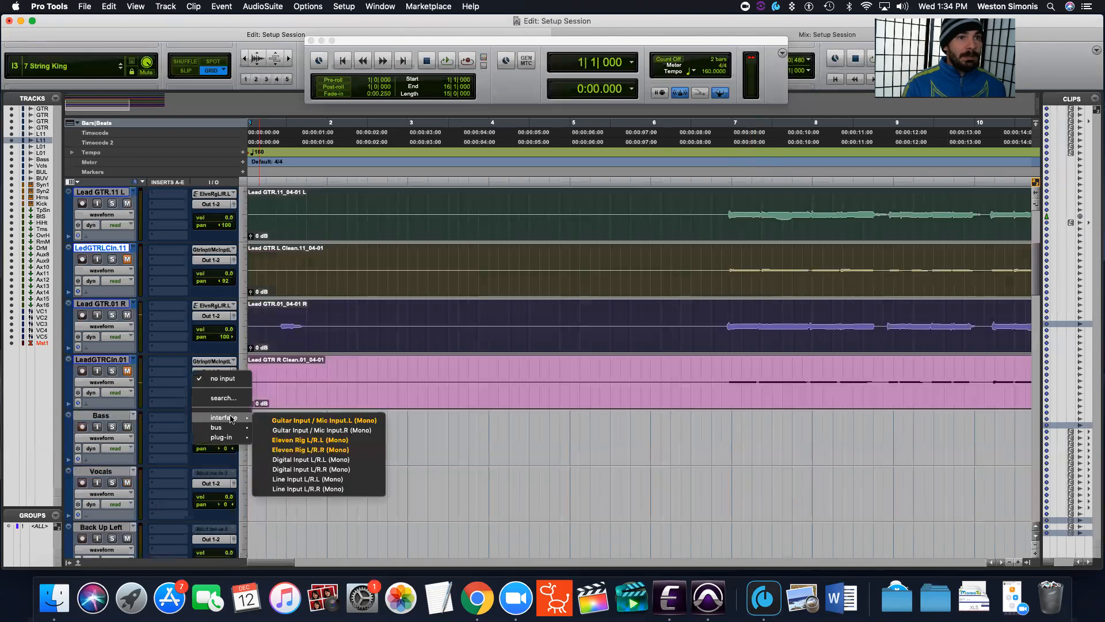
{"action": "left_click", "coordinate": [309, 440]}
{"action": "right_click", "coordinate": [95, 416]}
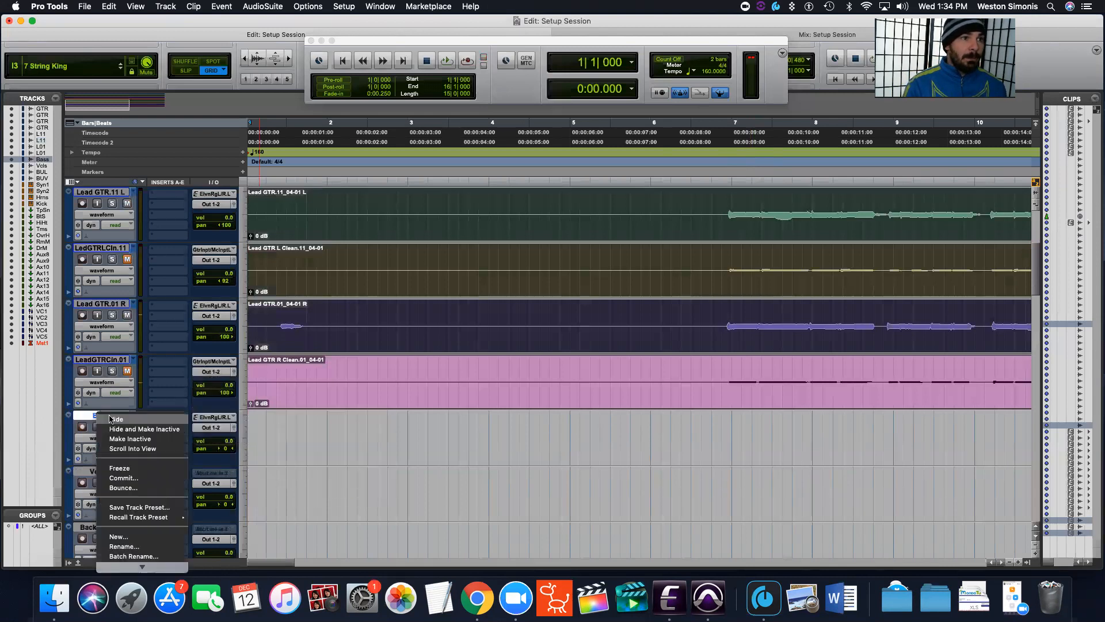
{"action": "left_click", "coordinate": [140, 556]}
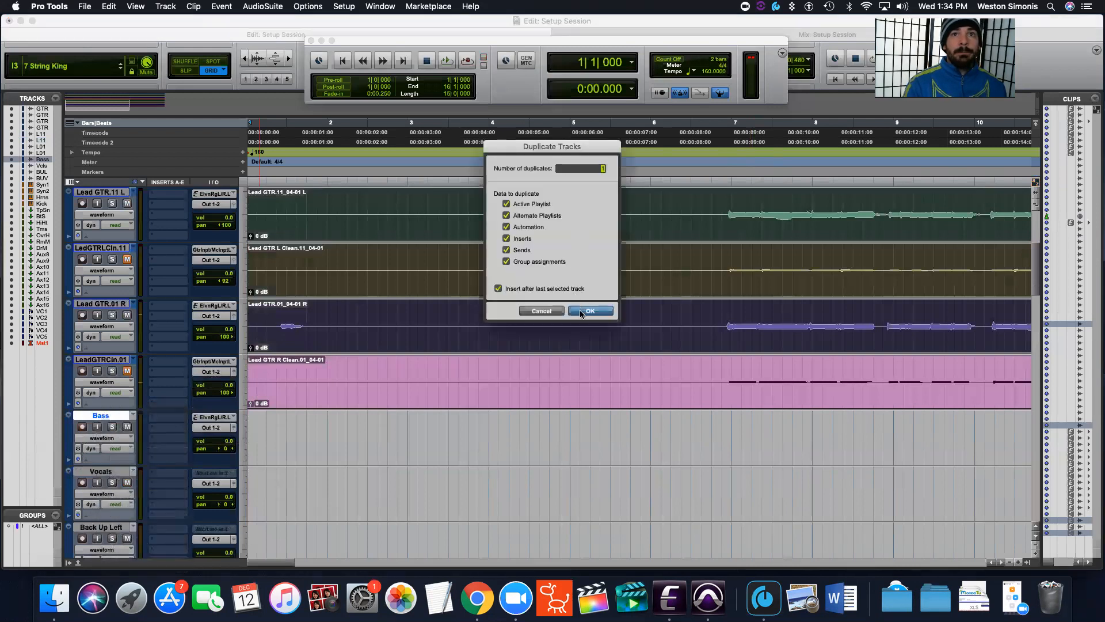
{"action": "left_click", "coordinate": [581, 312]}
Set the duplicated bass track's input to Guitar Input / Mic Input.L (Mono) and rename the track Bass Clean.
{"action": "left_click", "coordinate": [214, 472]}
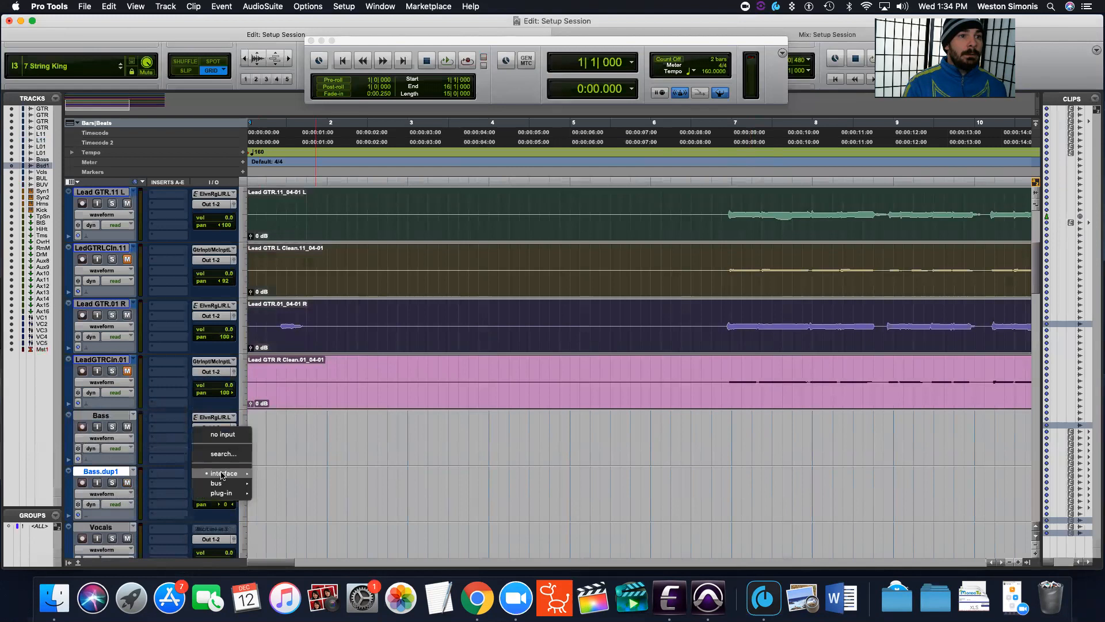
{"action": "mouse_move", "coordinate": [224, 473]}
{"action": "left_click", "coordinate": [301, 476]}
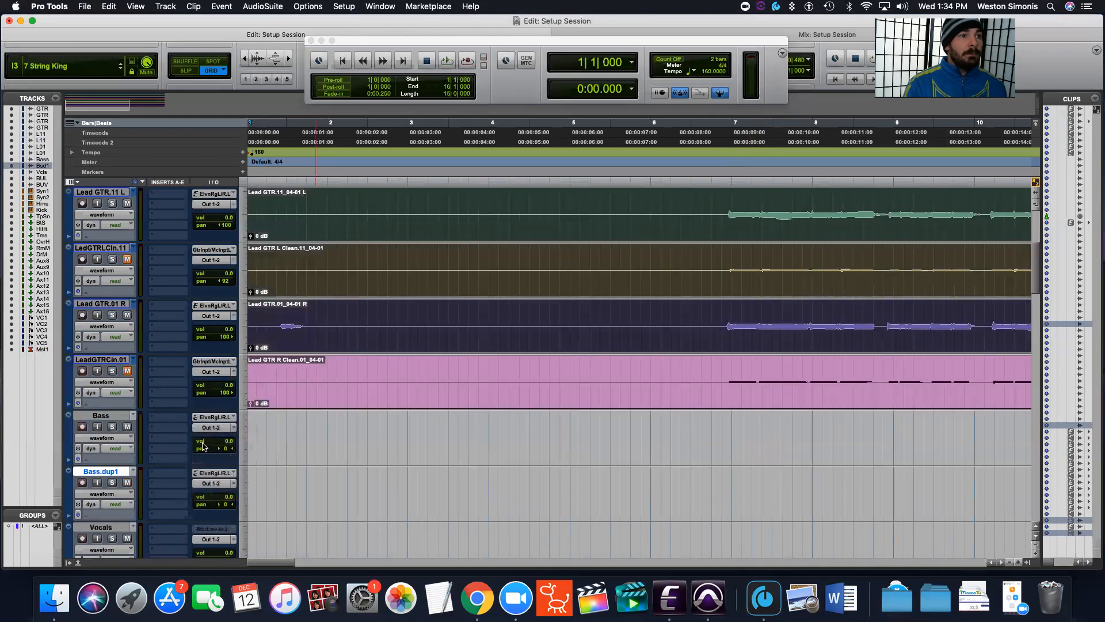
{"action": "double_click", "coordinate": [121, 473]}
{"action": "left_click", "coordinate": [526, 184]}
{"action": "key", "text": "BackSpace"}
{"action": "key", "text": "BackSpace"}
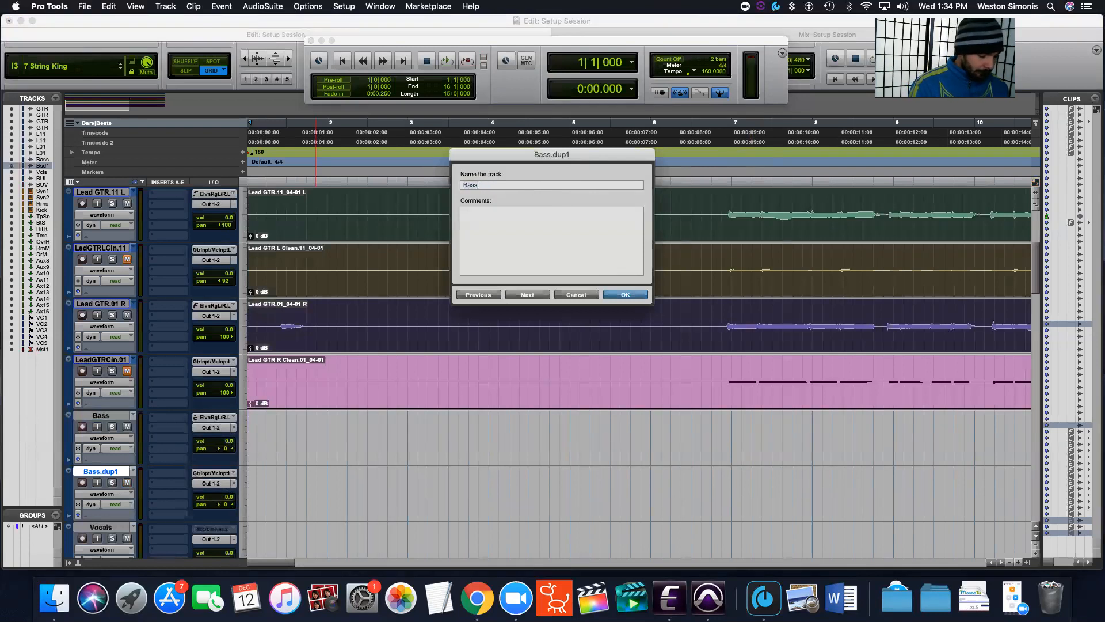
{"action": "type", "text": "Clean"}
{"action": "key", "text": "Return"}
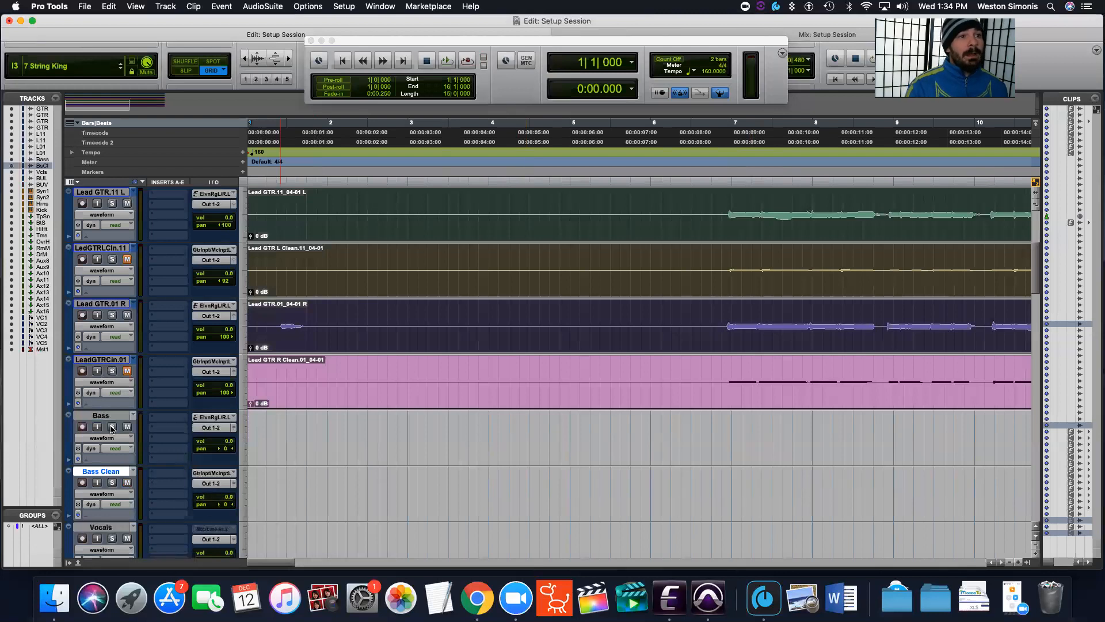
Turn on input monitoring for the Bass track, switch to Eleven Rack Editor and load the factory rig Classic Bass.
{"action": "left_click_drag", "start_coordinate": [272, 564], "coordinate": [264, 563]}
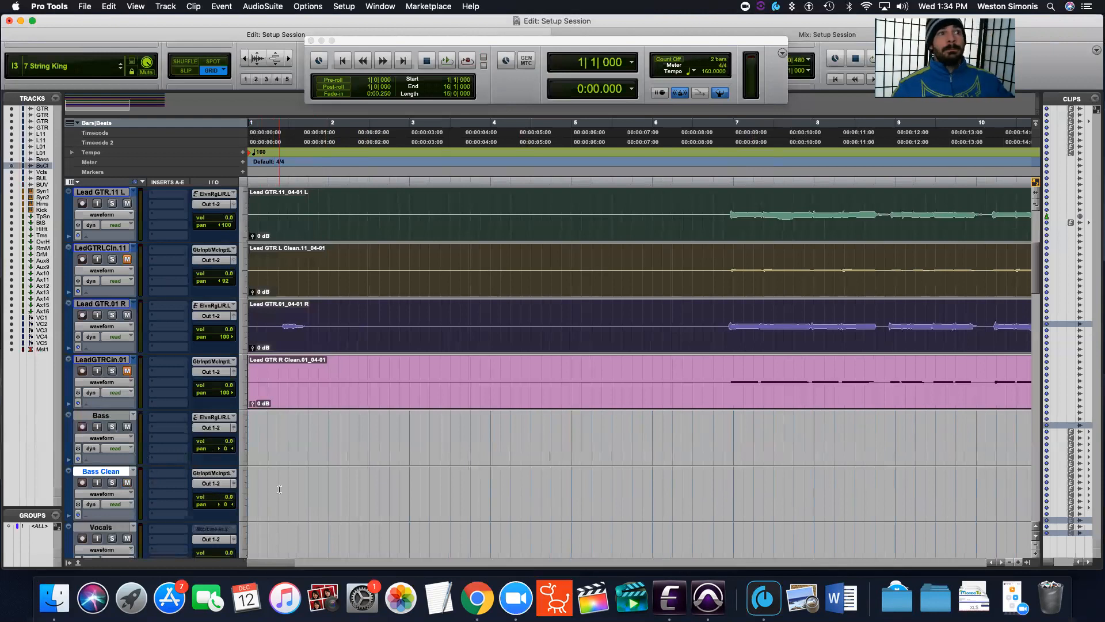
{"action": "left_click", "coordinate": [97, 426]}
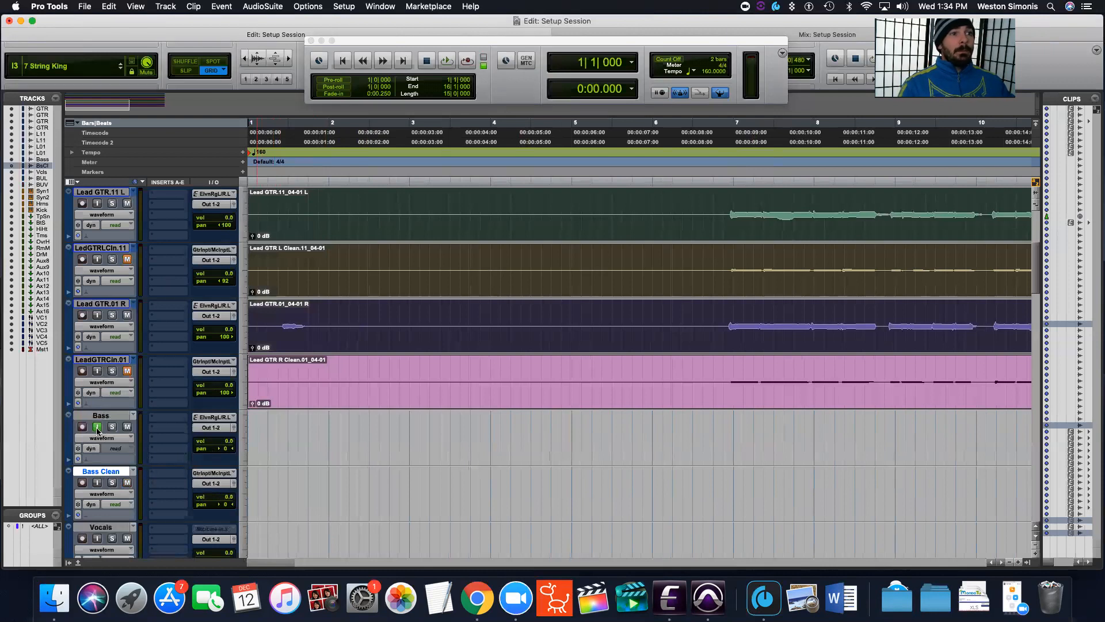
{"action": "left_click", "coordinate": [669, 597]}
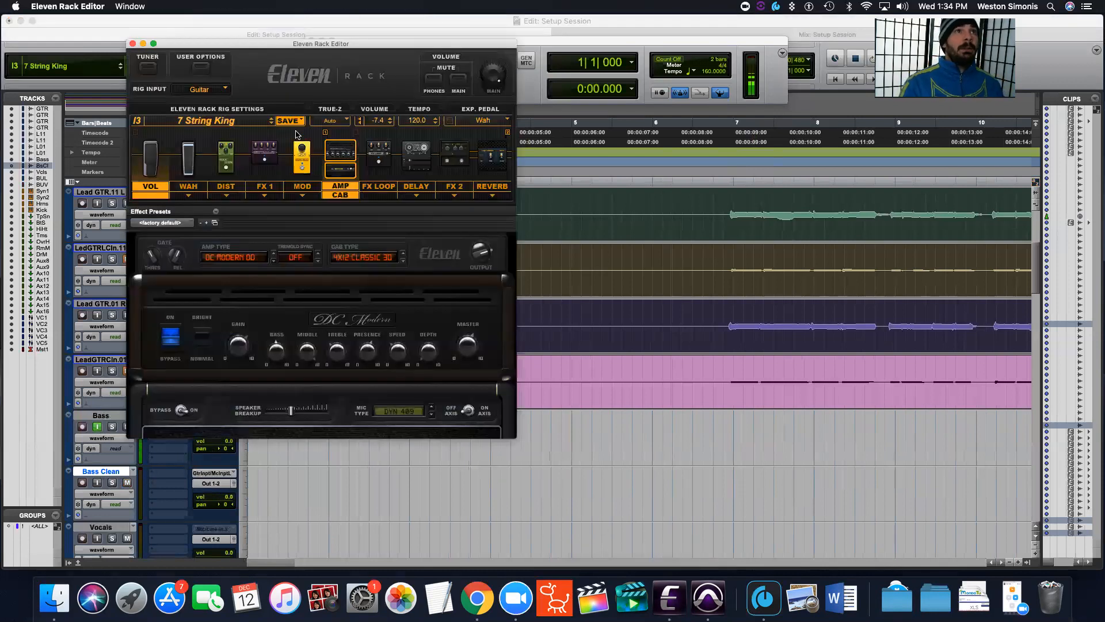
{"action": "left_click", "coordinate": [242, 123]}
{"action": "mouse_move", "coordinate": [345, 121]}
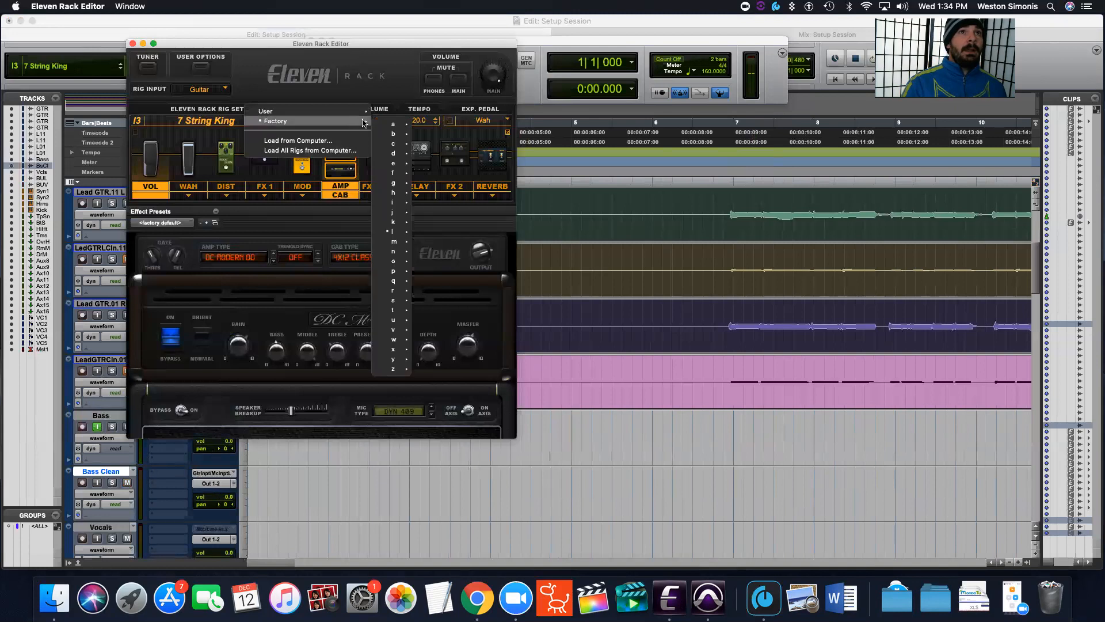
{"action": "mouse_move", "coordinate": [409, 370]}
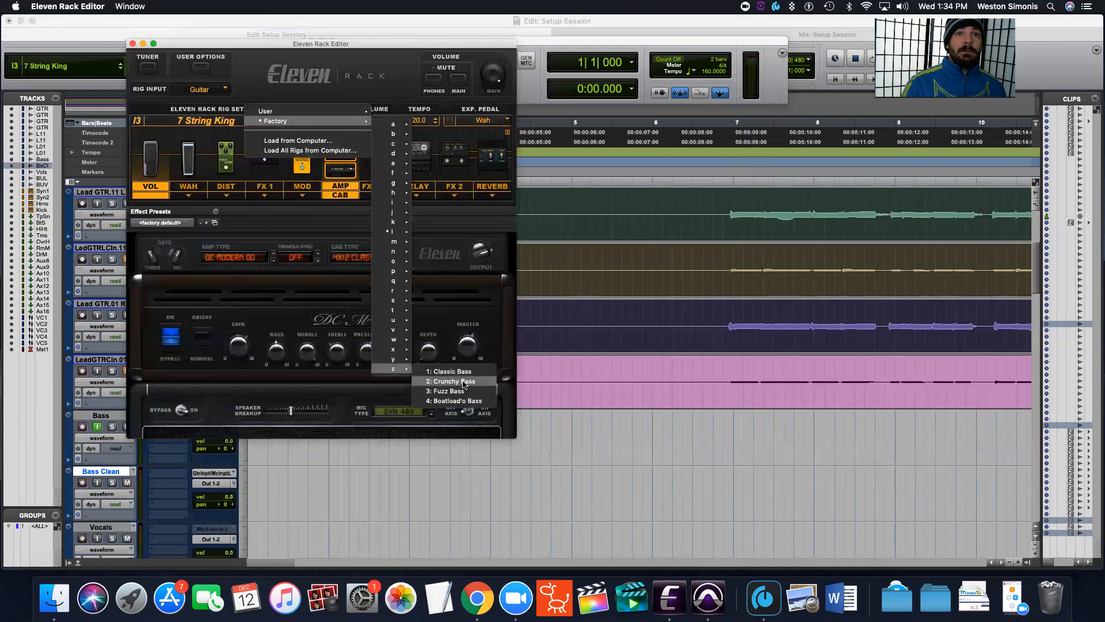
{"action": "left_click", "coordinate": [463, 371]}
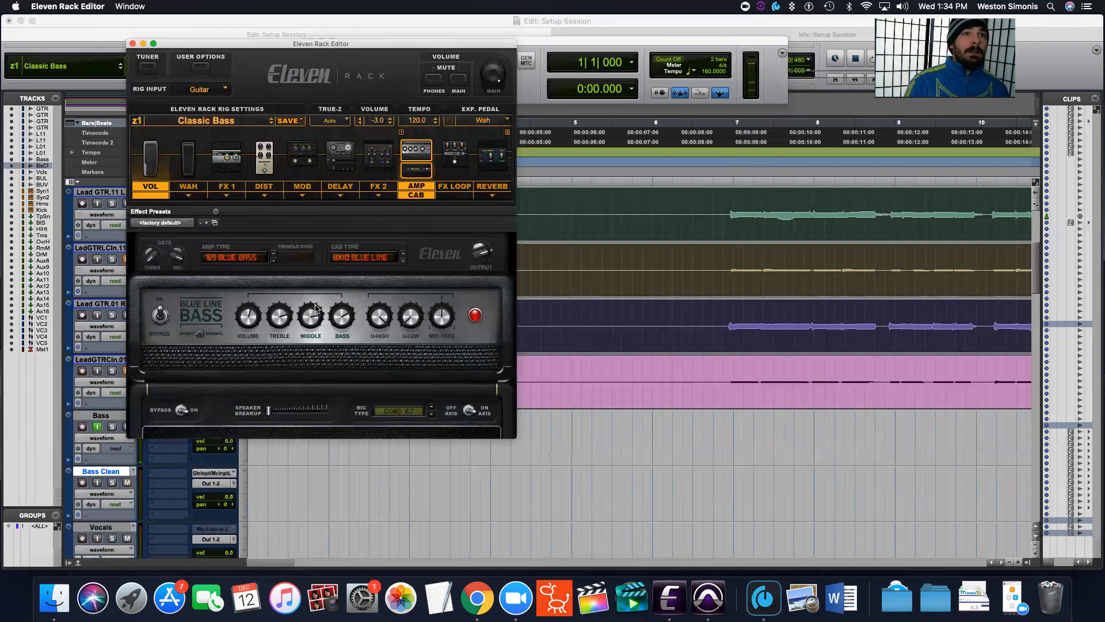
Try the Dynamic 421 microphone on the bass cabinet, and set the mic type to Dynamic 20.
{"action": "left_click_drag", "start_coordinate": [342, 317], "coordinate": [336, 346]}
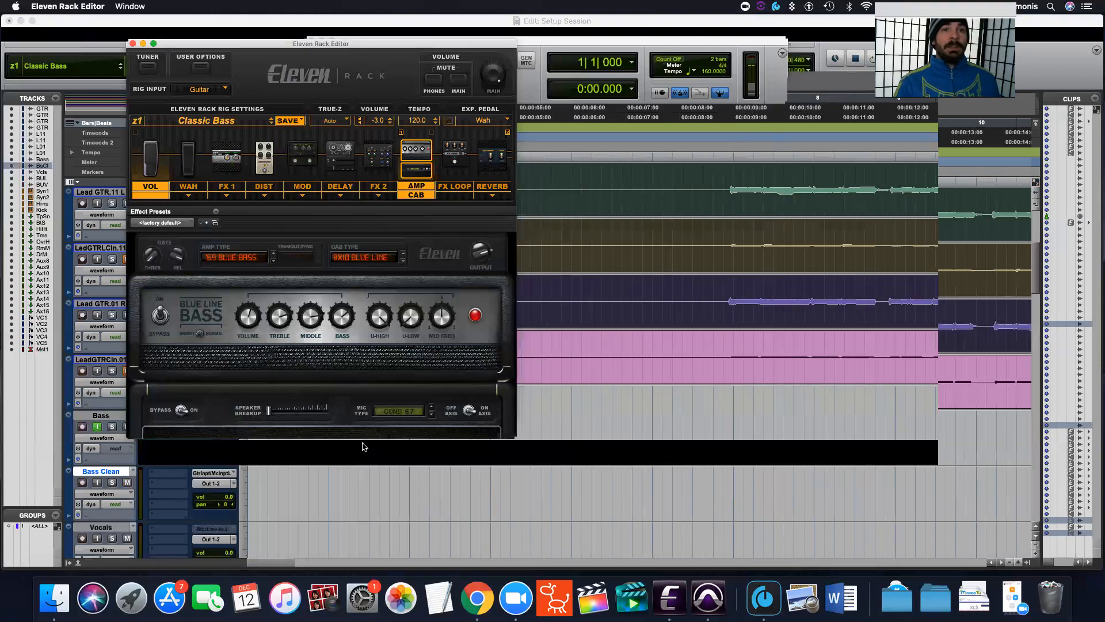
{"action": "left_click", "coordinate": [394, 411]}
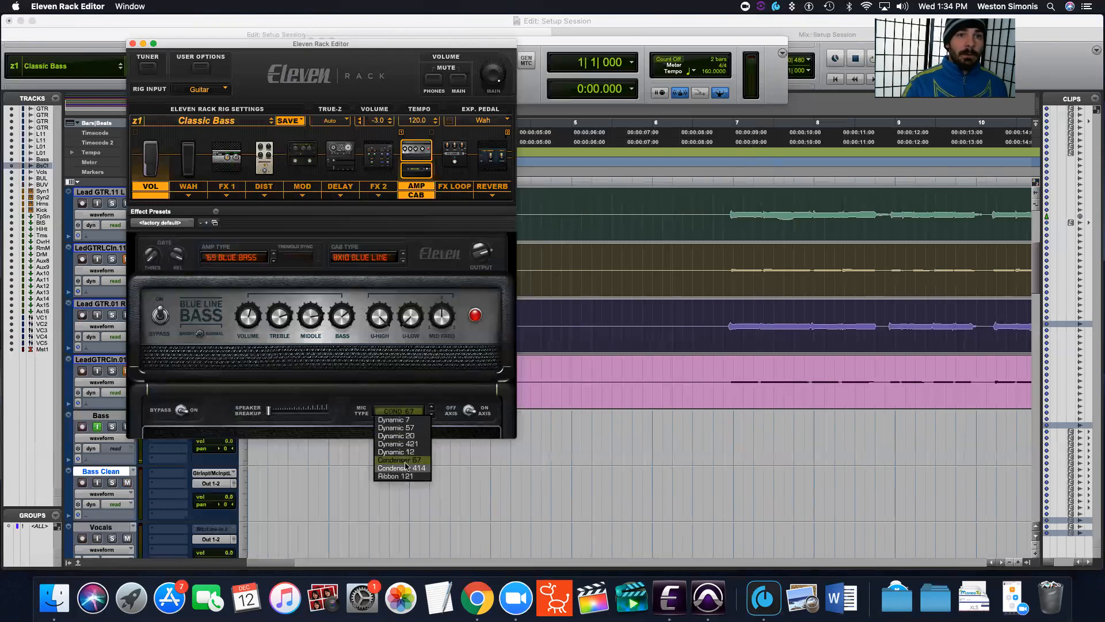
{"action": "left_click", "coordinate": [403, 444]}
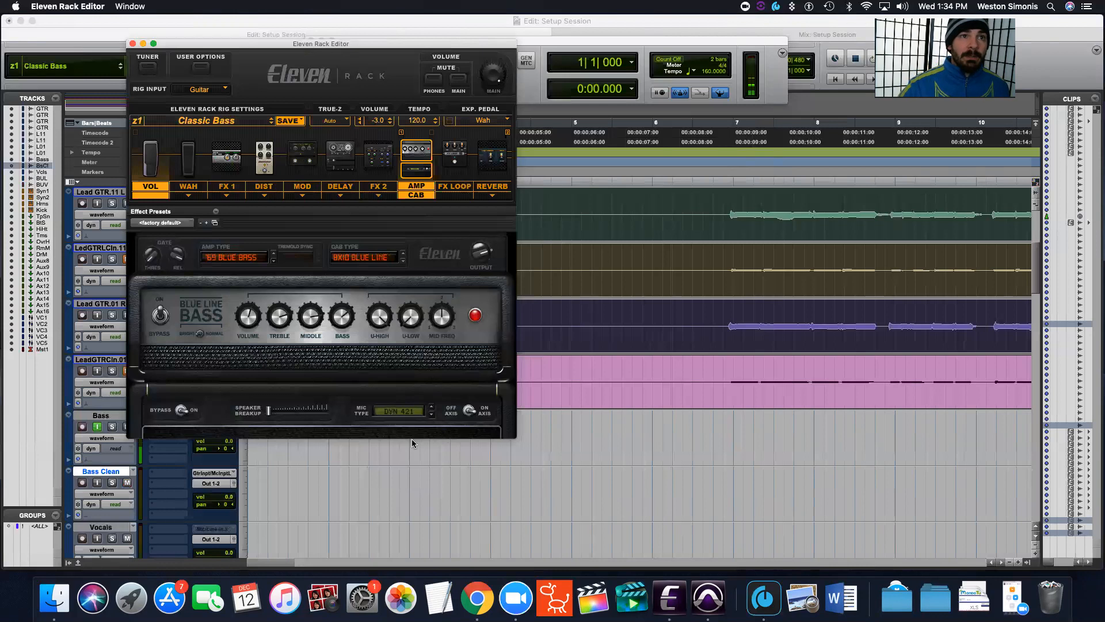
{"action": "left_click", "coordinate": [400, 411]}
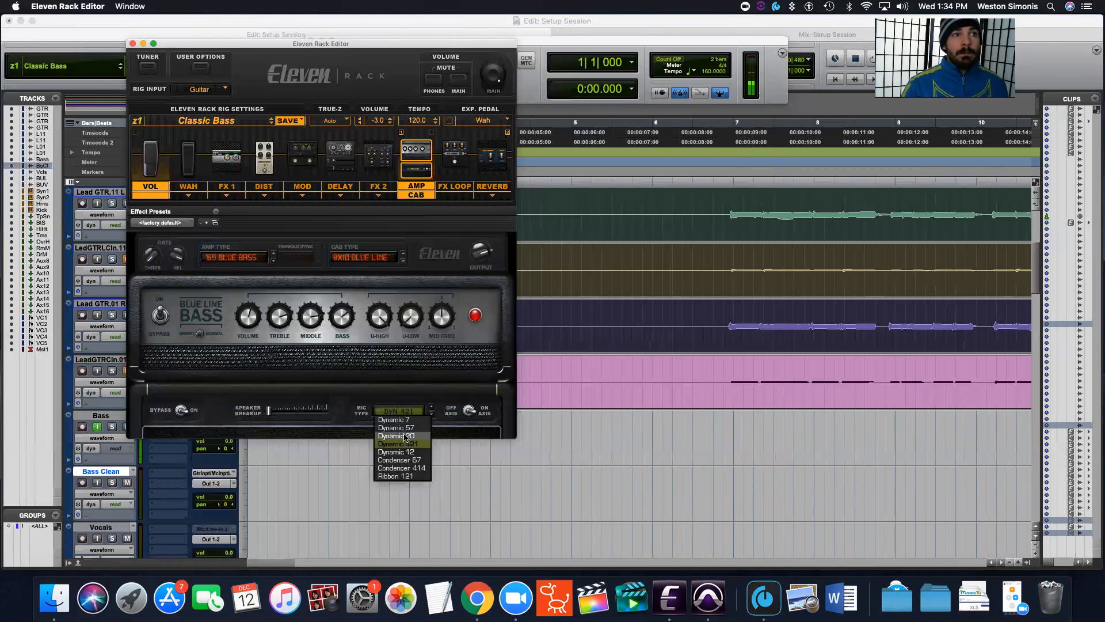
{"action": "left_click", "coordinate": [405, 436]}
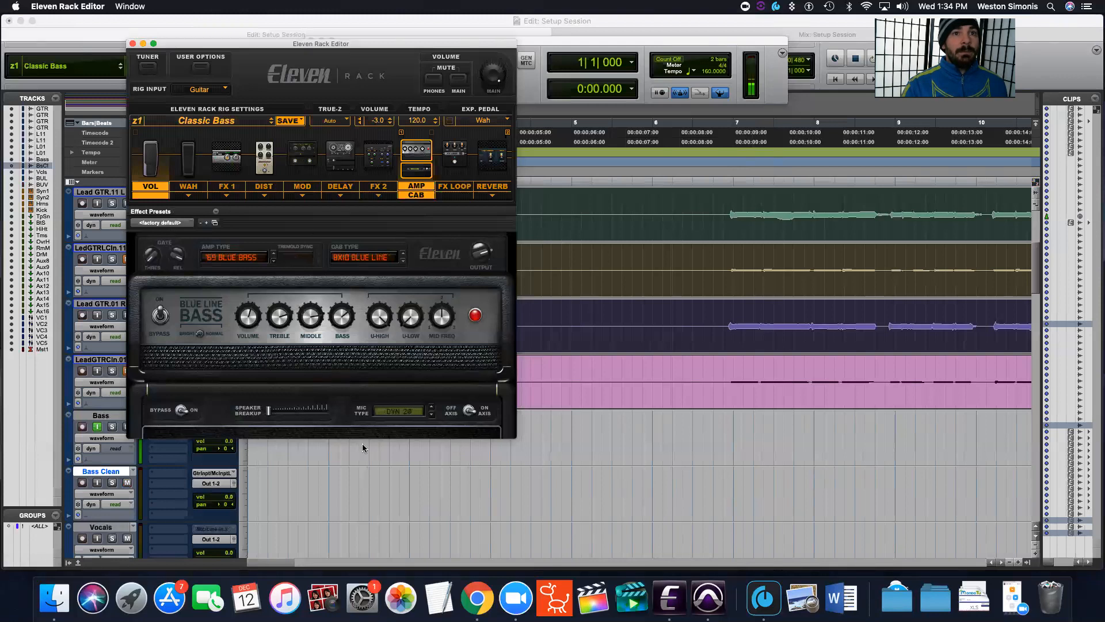
{"action": "left_click", "coordinate": [406, 413]}
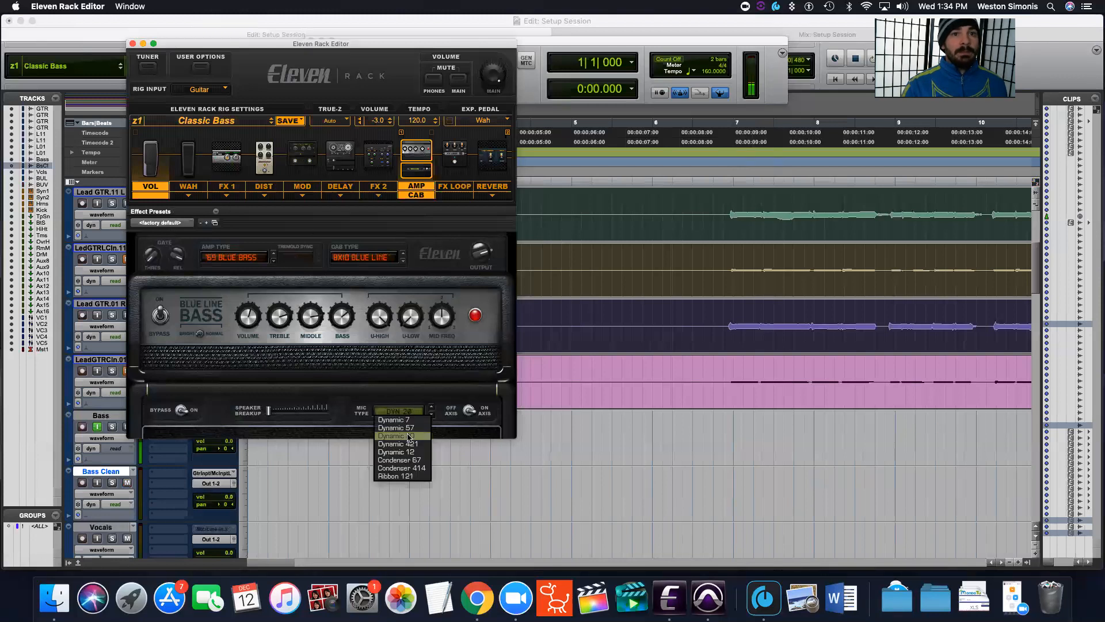
{"action": "left_click", "coordinate": [407, 437]}
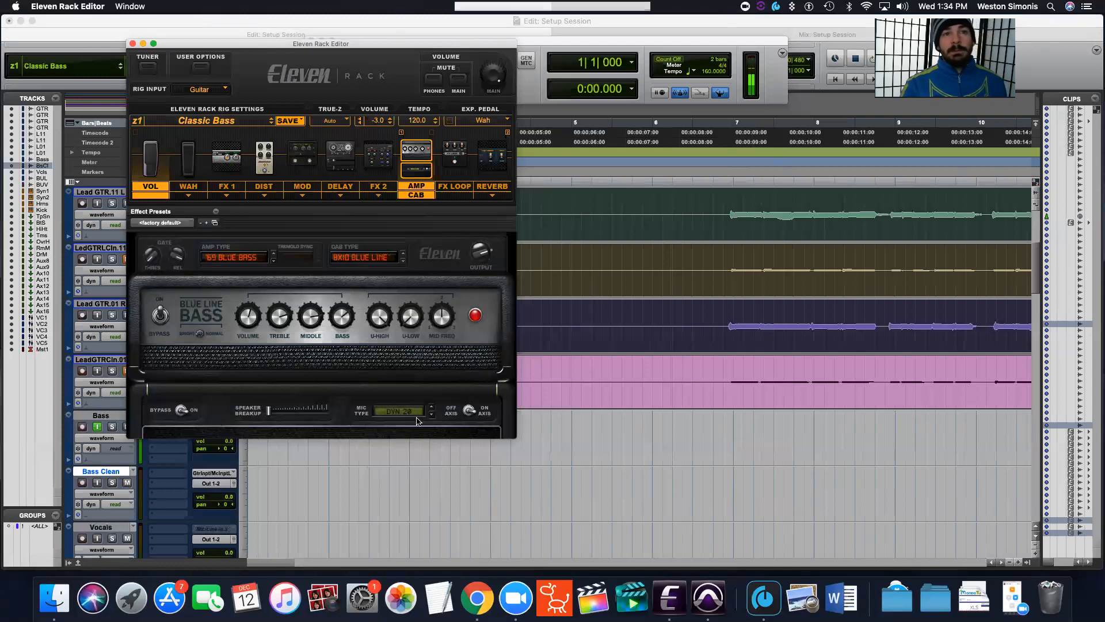
Set the cabinet's mic type to Dynamic 57 and keep its speaker breakup at minimum.
{"action": "left_click", "coordinate": [412, 412]}
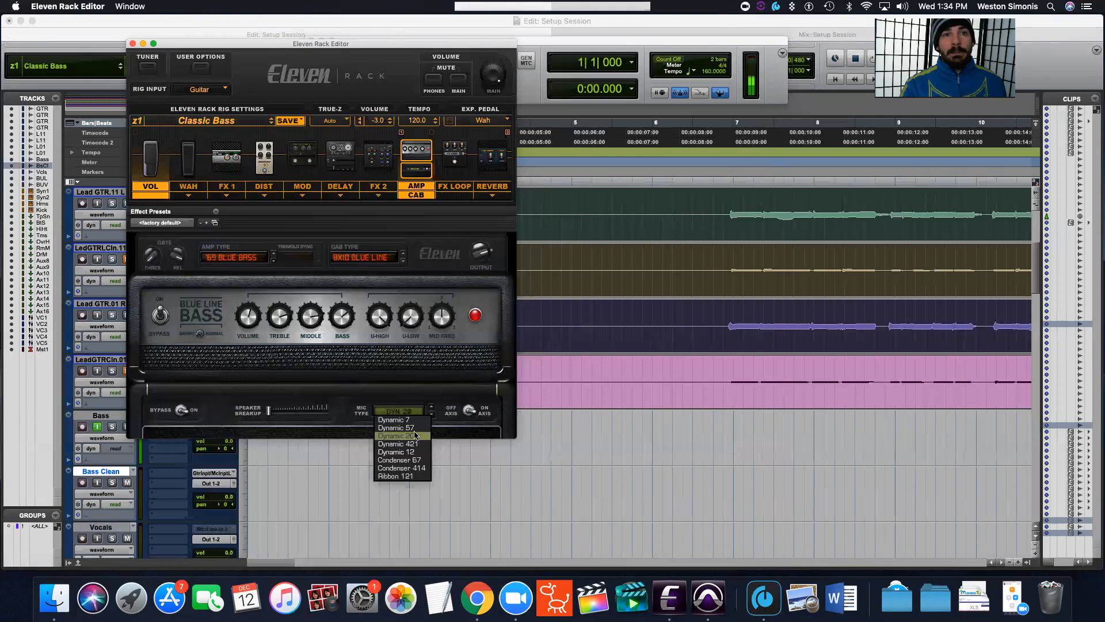
{"action": "left_click", "coordinate": [420, 428]}
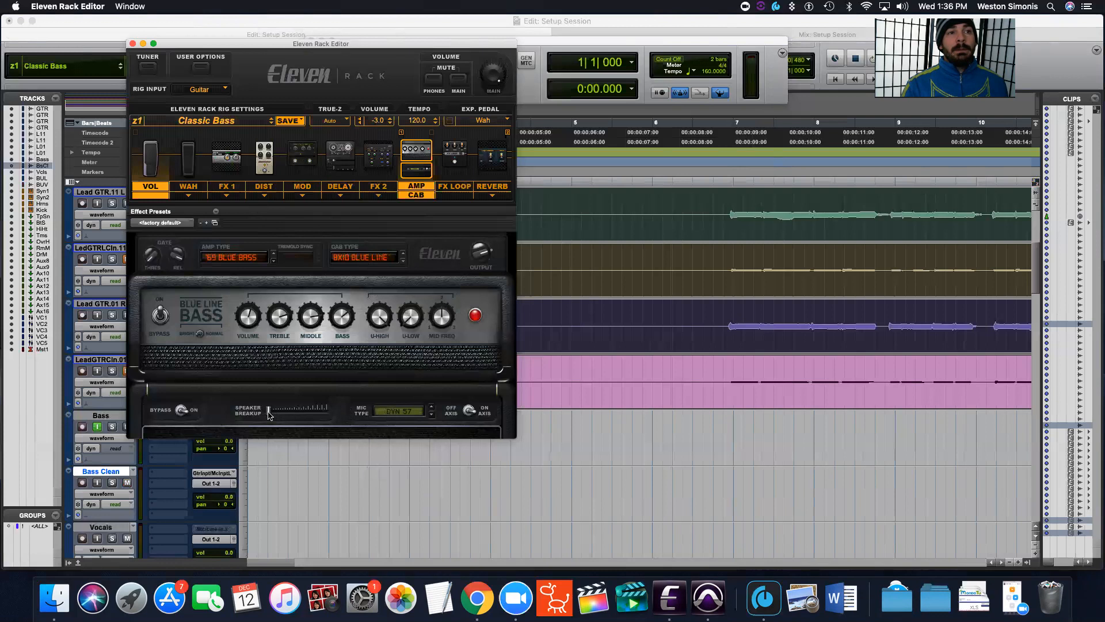
{"action": "left_click_drag", "start_coordinate": [269, 412], "coordinate": [246, 409]}
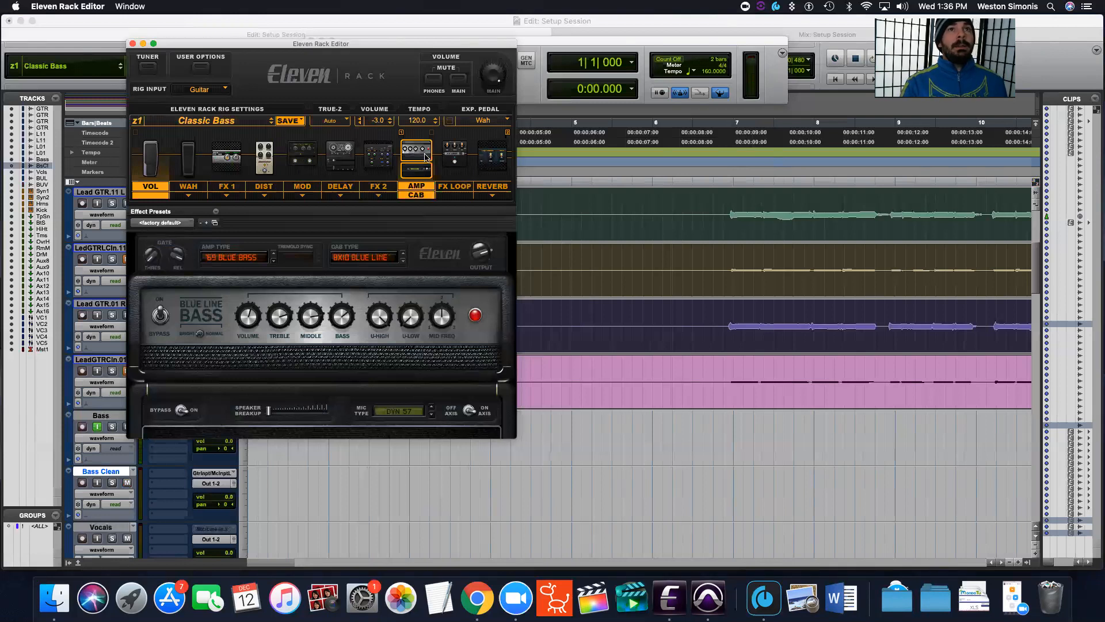
Move the amp and cab directly after the wah in the rig's signal chain, checking the FX 2 parametric EQ.
{"action": "left_click_drag", "start_coordinate": [321, 152], "coordinate": [235, 153]}
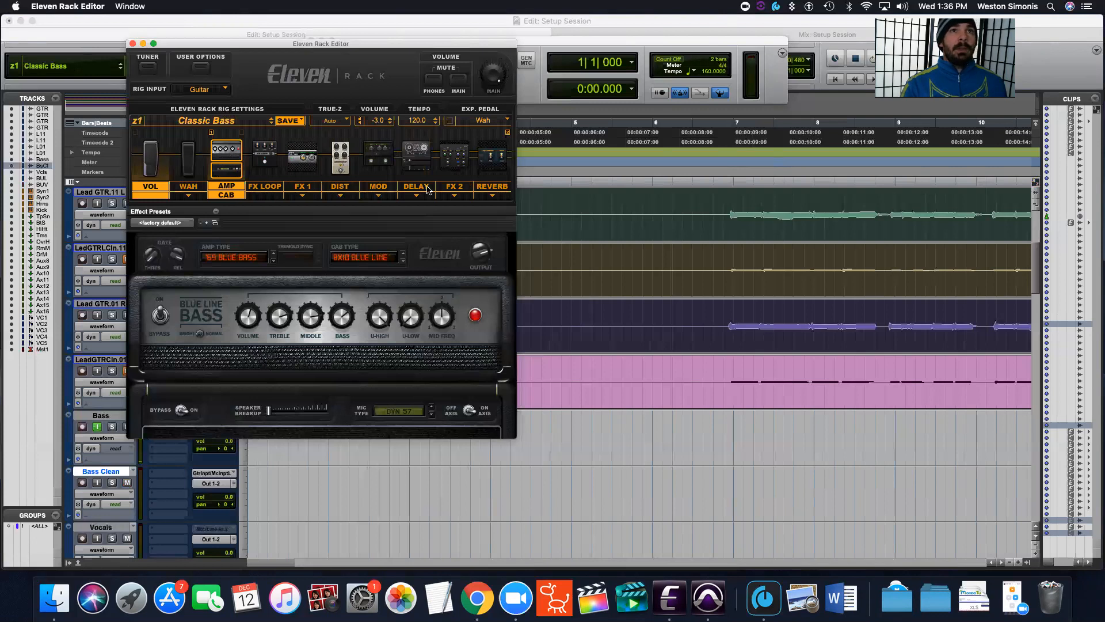
{"action": "left_click", "coordinate": [455, 156]}
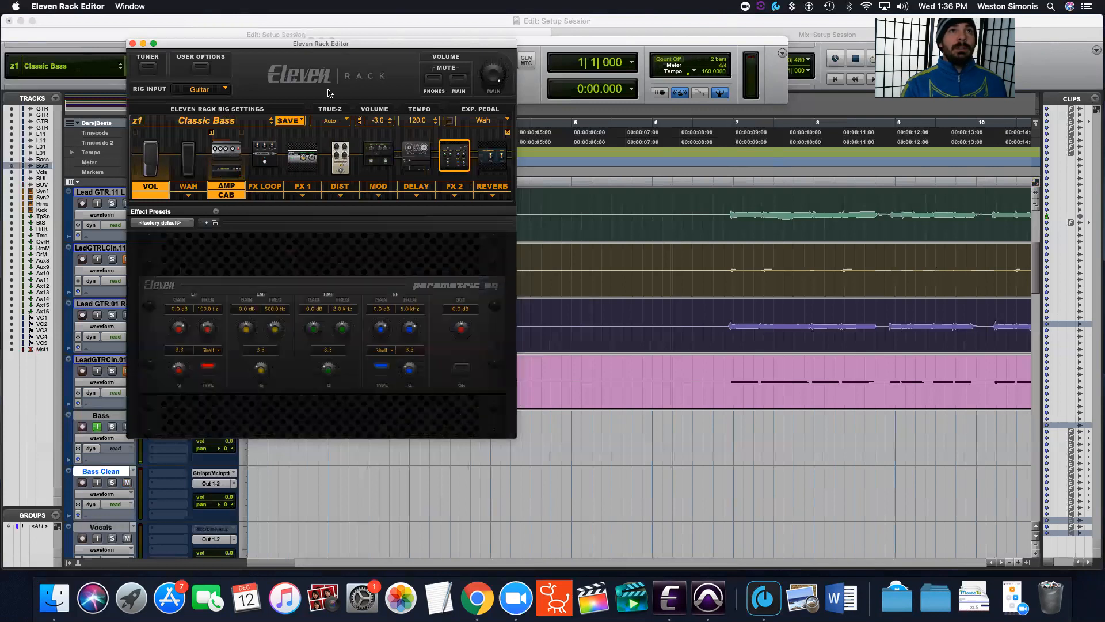
{"action": "left_click", "coordinate": [226, 151]}
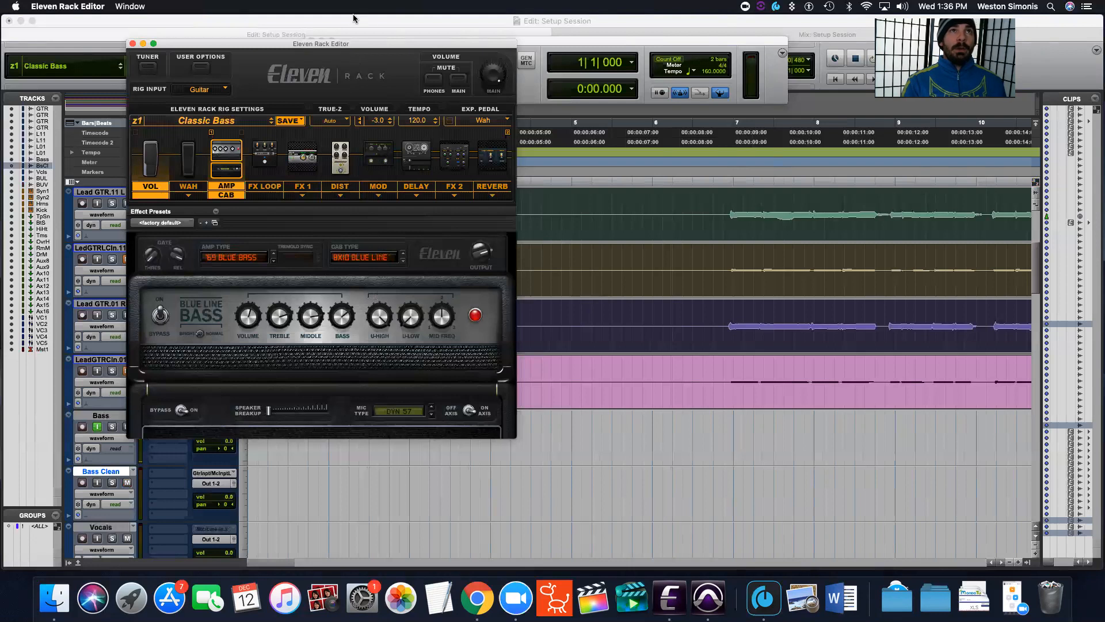
Close and reopen the Eleven Rack Editor window, and return to the Pro Tools bass tracks.
{"action": "left_click_drag", "start_coordinate": [356, 48], "coordinate": [369, 8]}
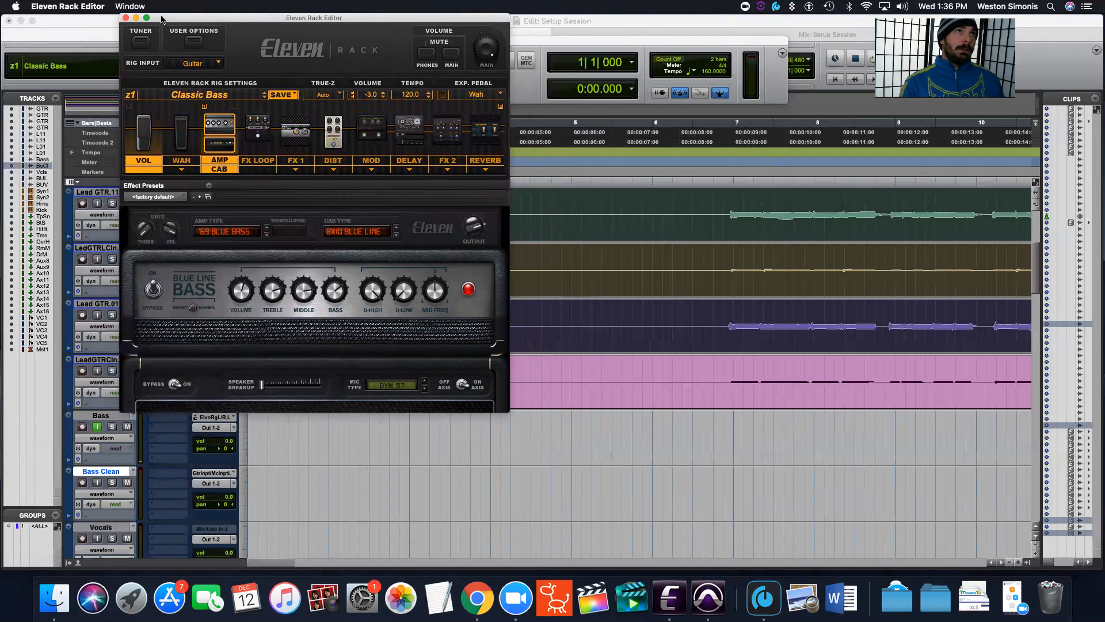
{"action": "left_click_drag", "start_coordinate": [162, 19], "coordinate": [166, 19]}
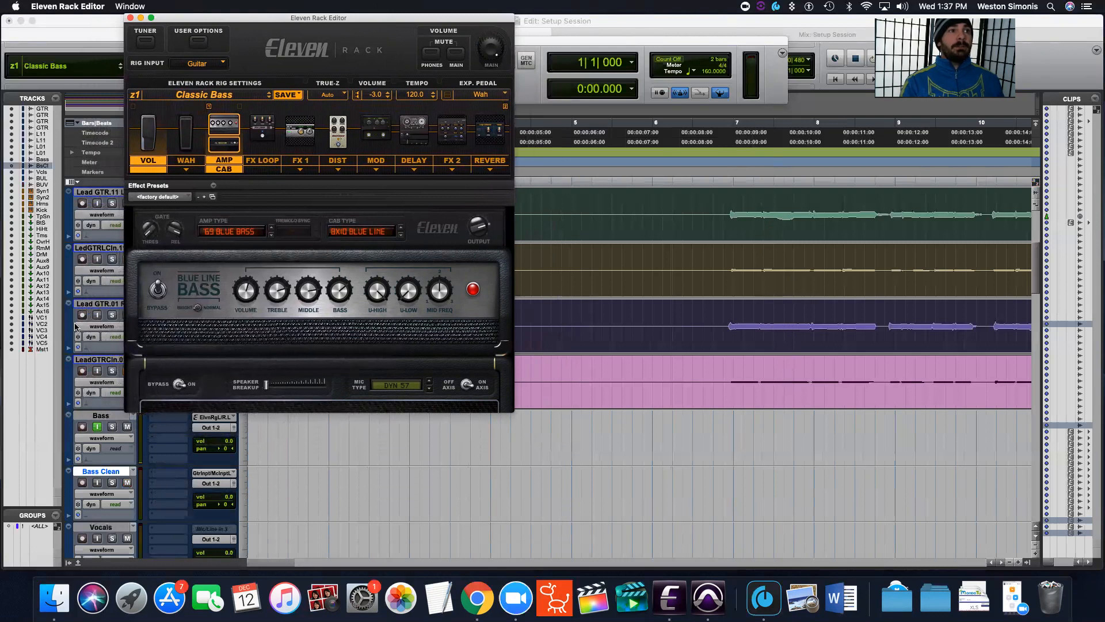
{"action": "left_click", "coordinate": [130, 19]}
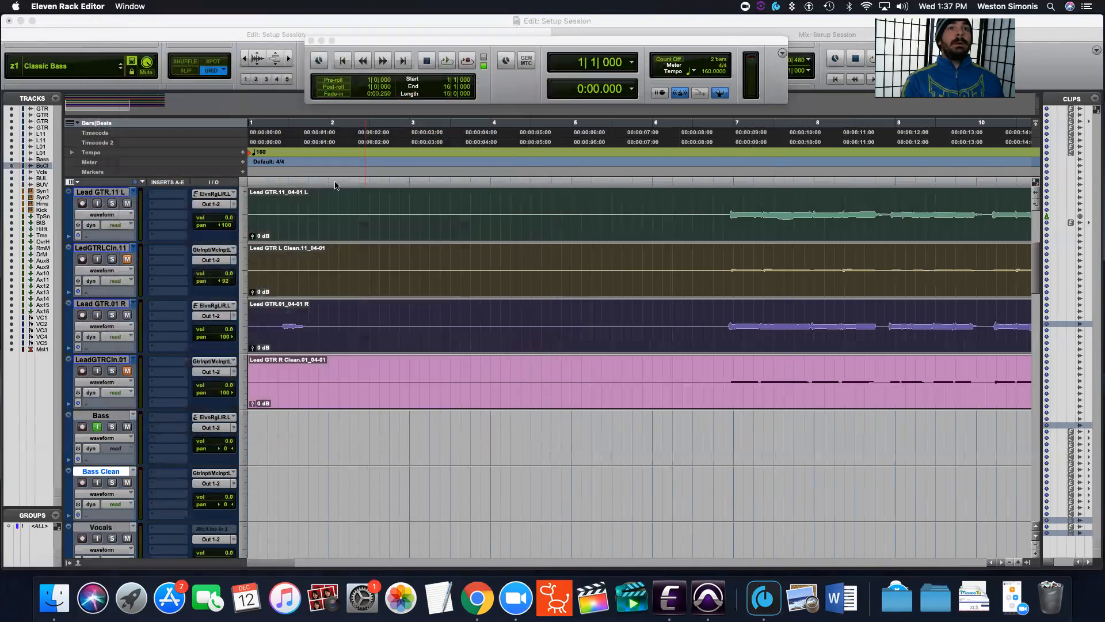
{"action": "scroll", "coordinate": [342, 211], "scroll_direction": "up", "scroll_amount": 5}
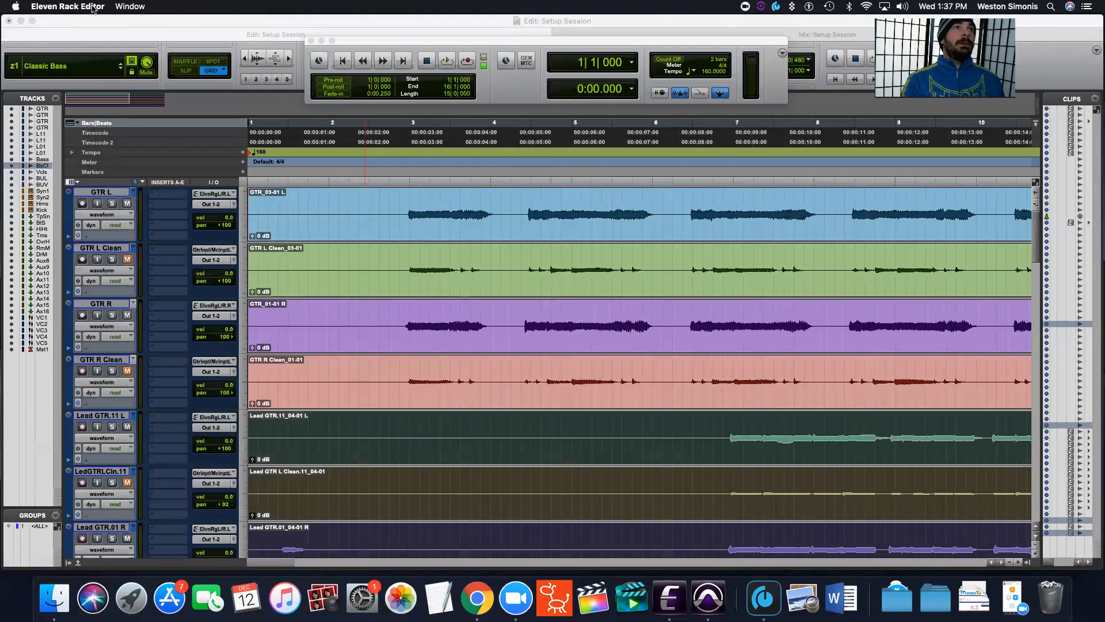
{"action": "left_click", "coordinate": [132, 7]}
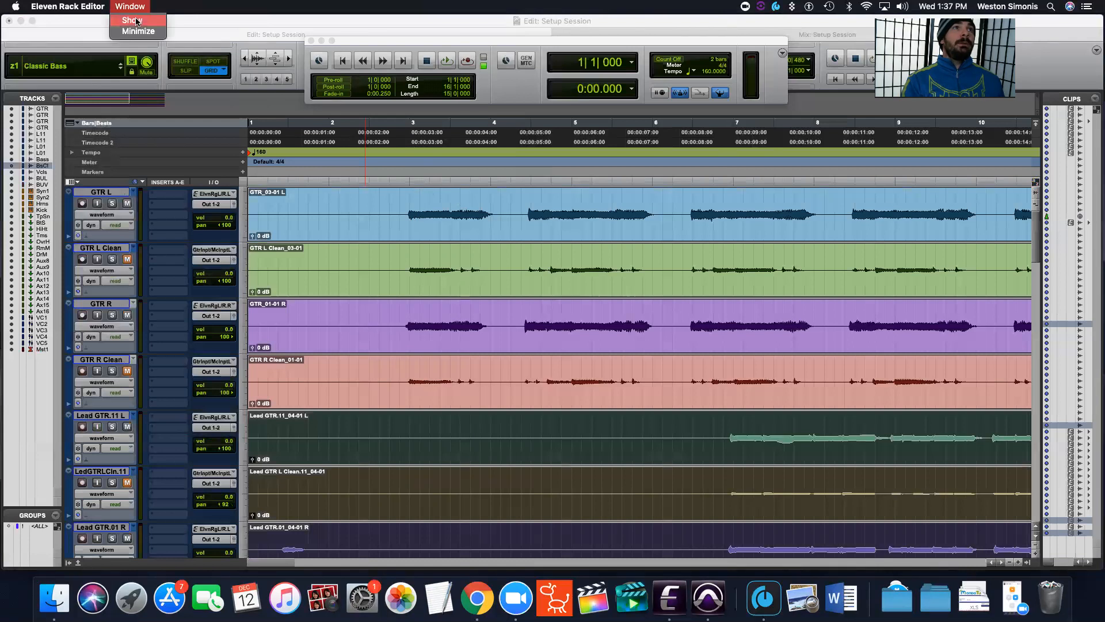
{"action": "left_click", "coordinate": [137, 22]}
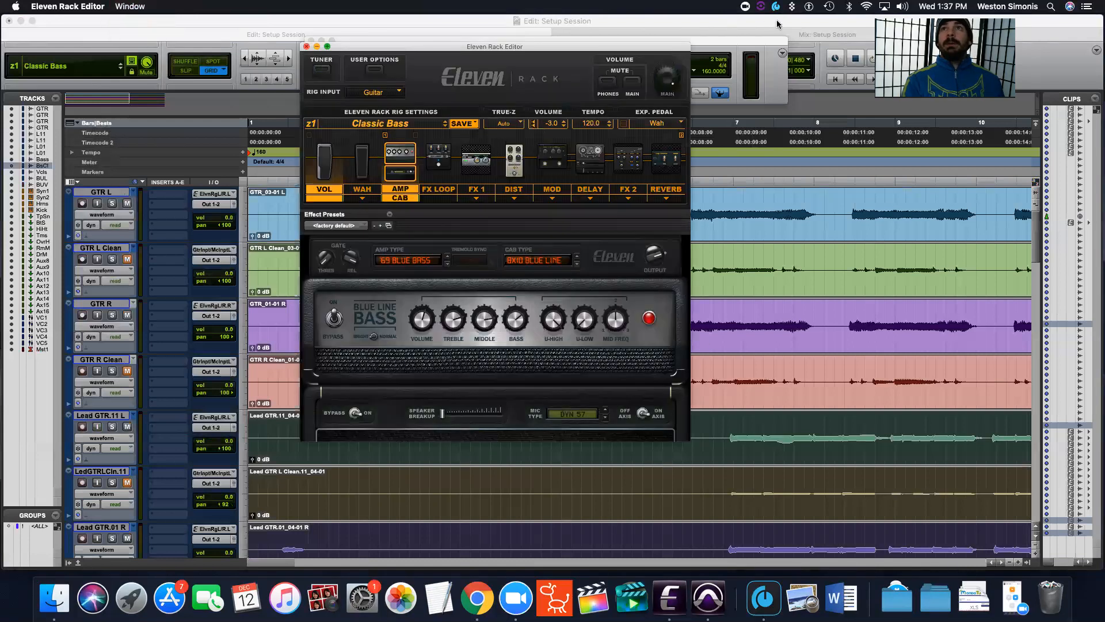
{"action": "left_click", "coordinate": [778, 24]}
{"action": "scroll", "coordinate": [390, 297], "scroll_direction": "down", "scroll_amount": 5}
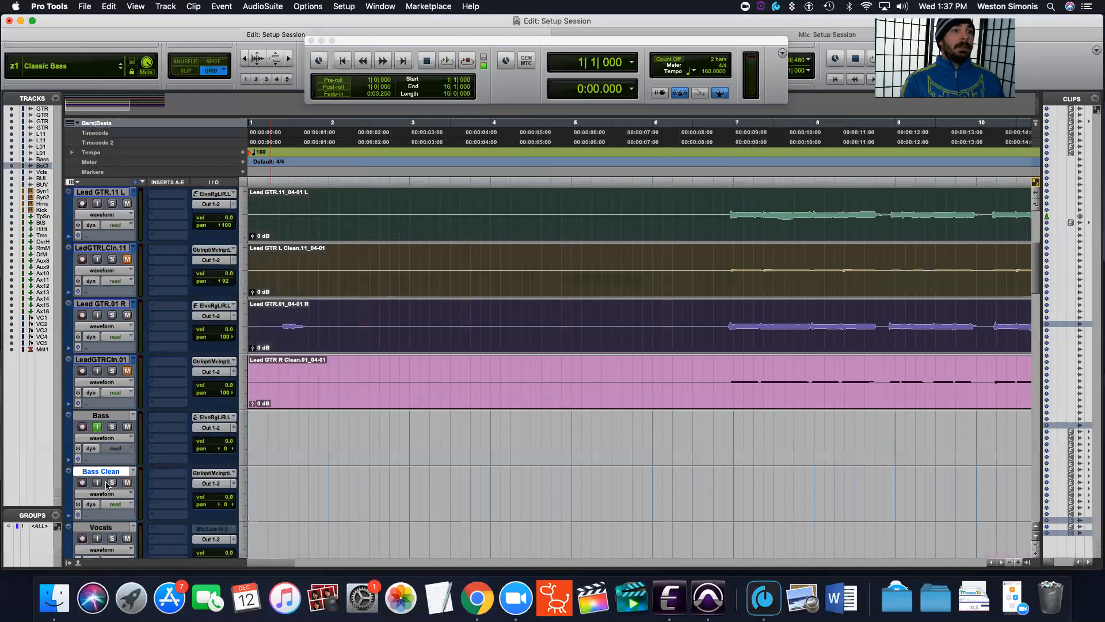
Check the bass tuning with the tuner in Eleven Rack Editor and turn the tuner off again.
{"action": "left_click", "coordinate": [670, 599]}
{"action": "left_click", "coordinate": [326, 73]}
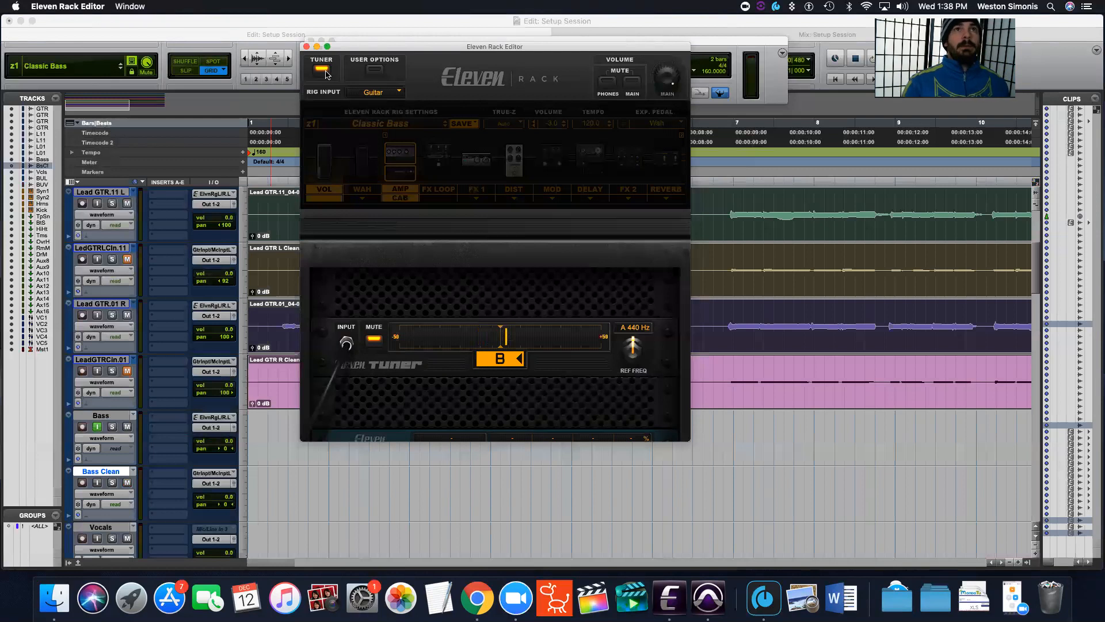
{"action": "left_click", "coordinate": [321, 69]}
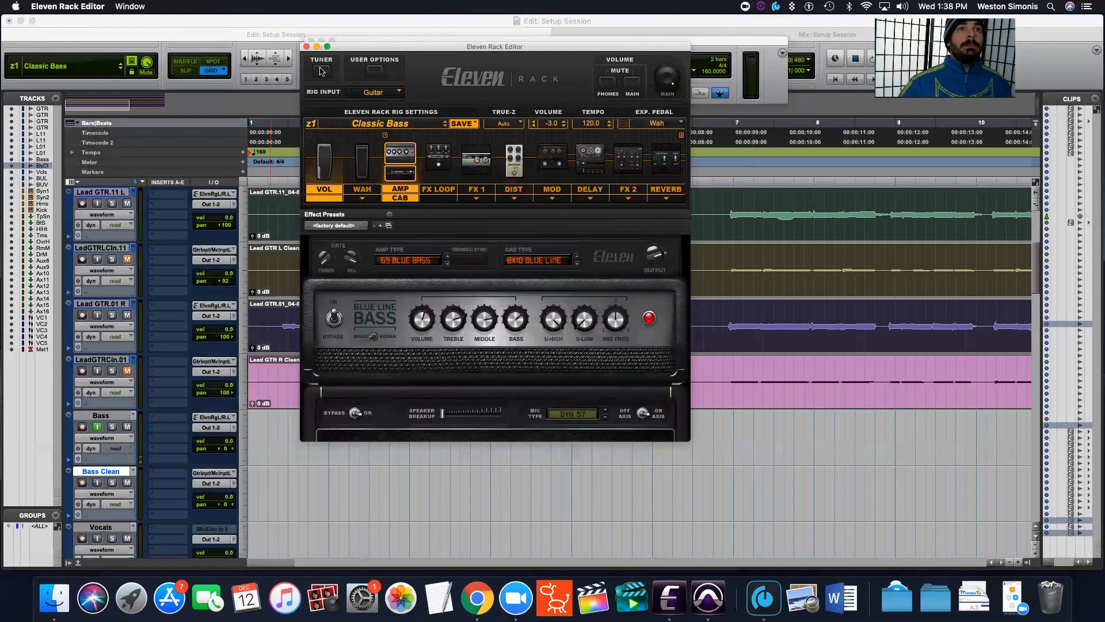
Switch to Pro Tools and play the session briefly from the start.
{"action": "left_click", "coordinate": [282, 23]}
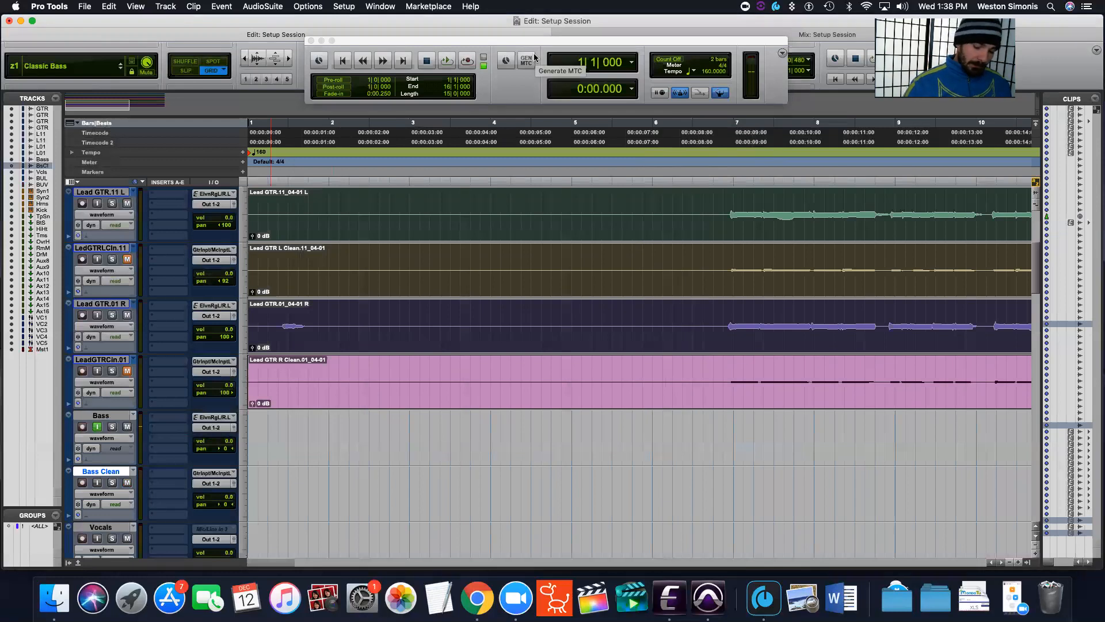
{"action": "key", "text": "space"}
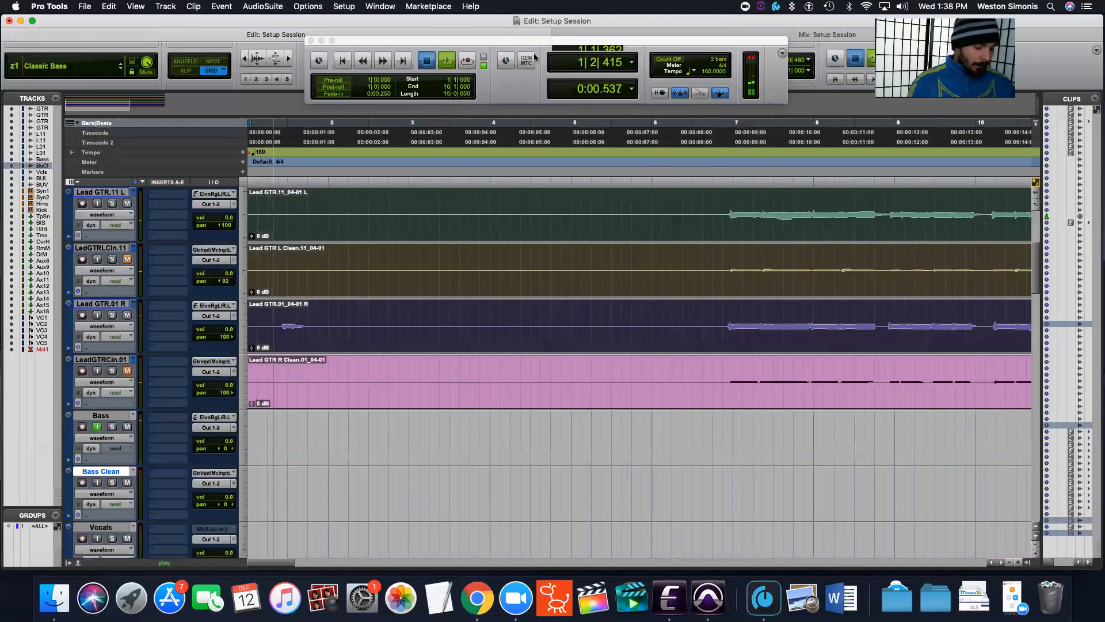
{"action": "key", "text": "space"}
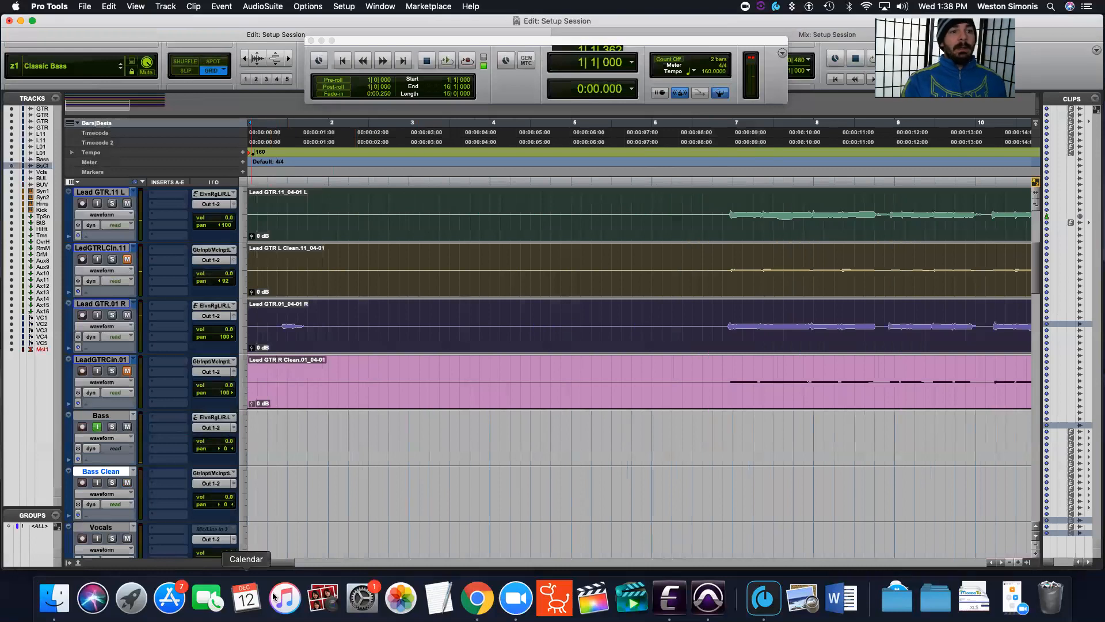
Record-enable the Bass and Bass Clean tracks and move the floating transport window slightly higher.
{"action": "left_click", "coordinate": [133, 415]}
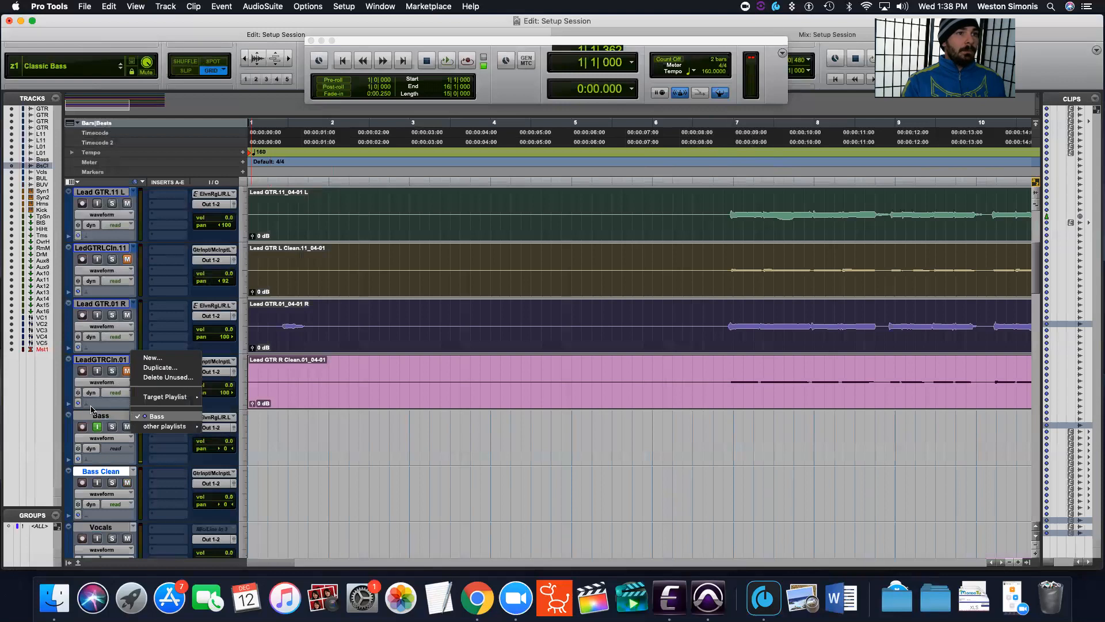
{"action": "left_click", "coordinate": [104, 418]}
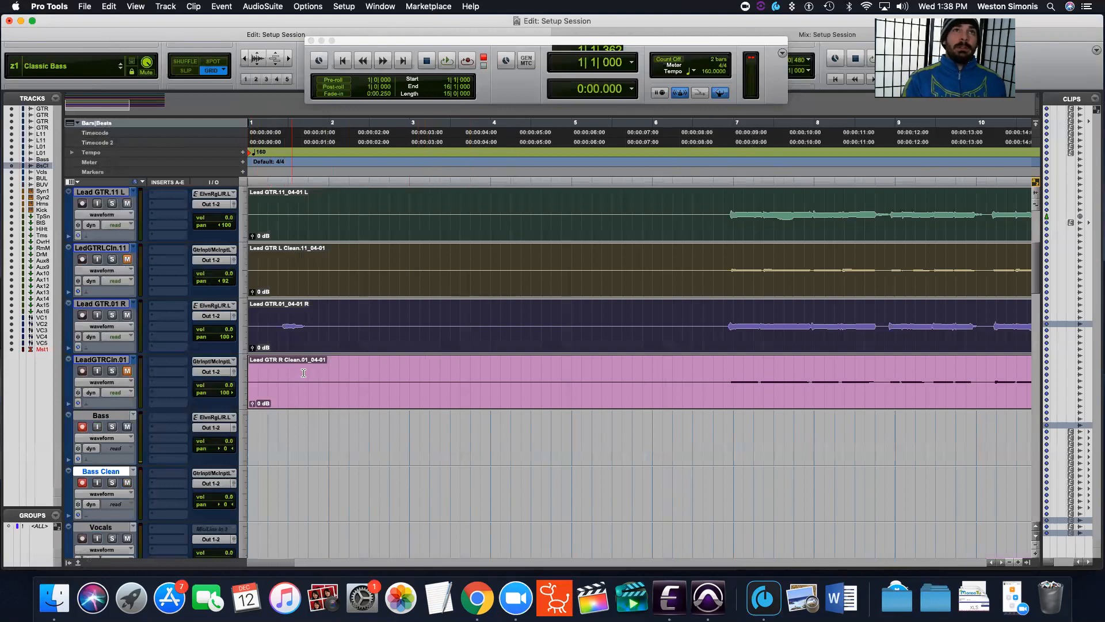
{"action": "mouse_move", "coordinate": [478, 40]}
{"action": "left_mouse_down"}
{"action": "mouse_move", "coordinate": [477, 10]}
{"action": "mouse_move", "coordinate": [475, 30]}
{"action": "mouse_move", "coordinate": [466, 6]}
{"action": "mouse_move", "coordinate": [469, 31]}
{"action": "left_mouse_up"}
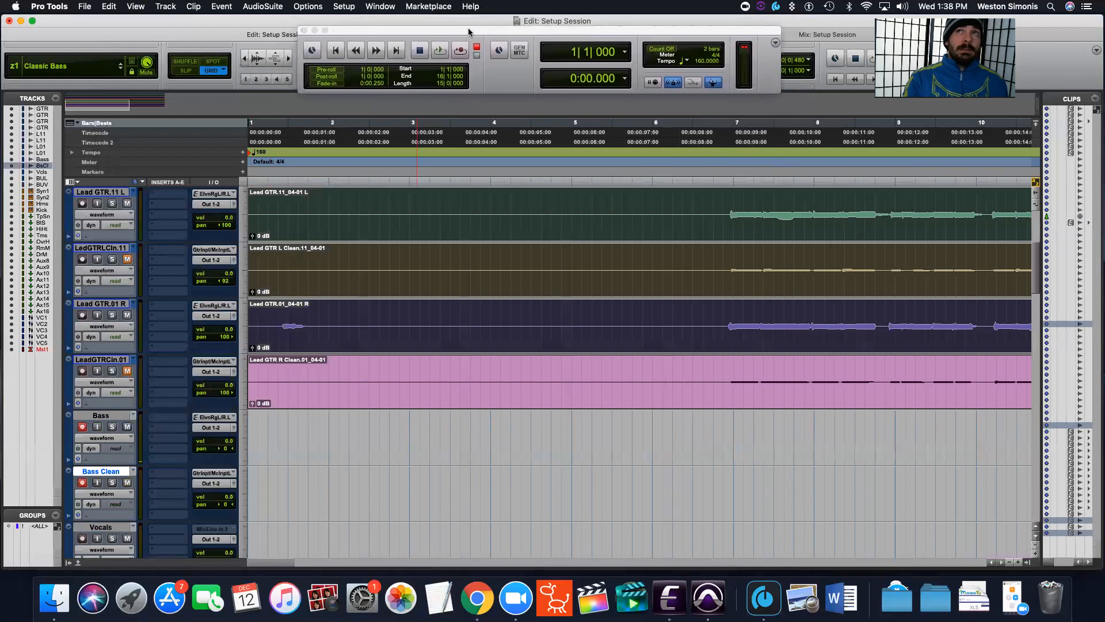
{"action": "left_click_drag", "start_coordinate": [469, 33], "coordinate": [468, 23]}
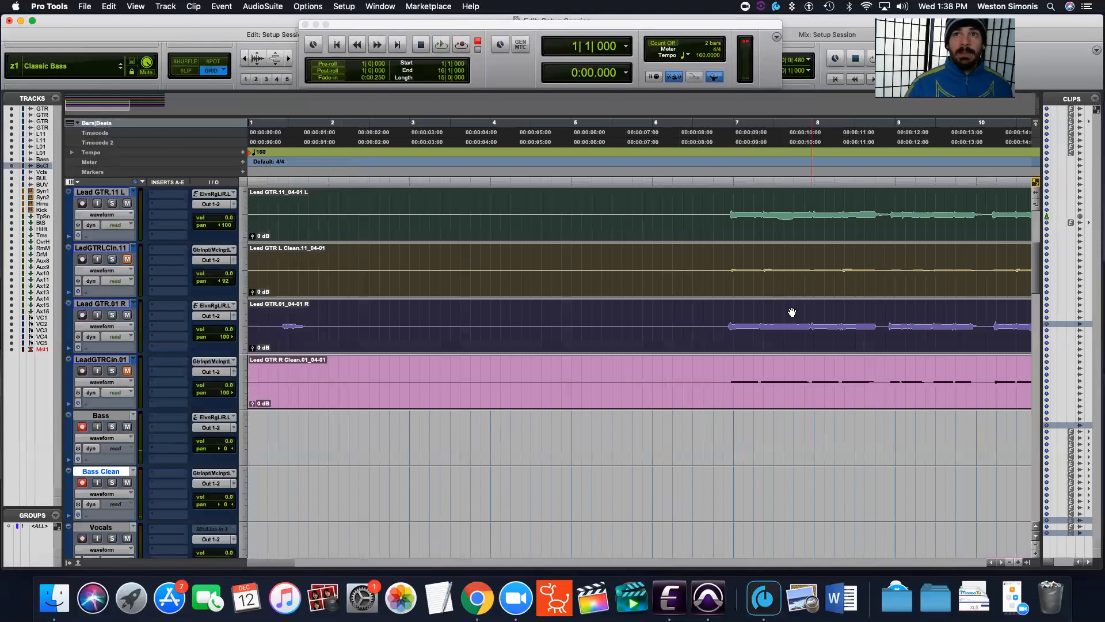
Record a bass take from bar 1 onto the Bass and Bass Clean tracks.
{"action": "key", "text": "super+space"}
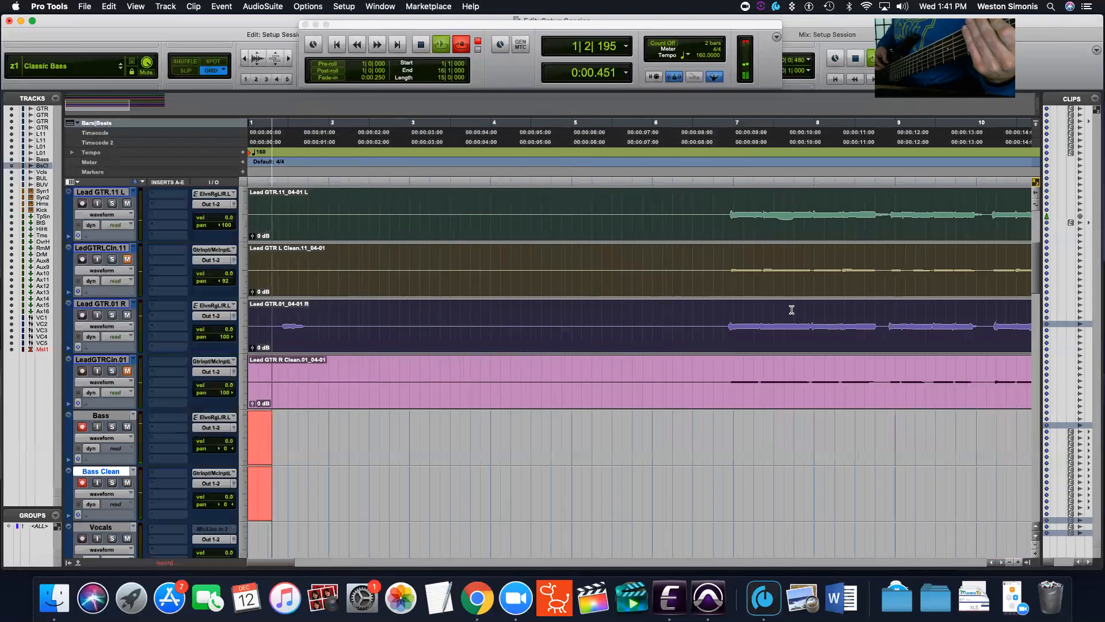
{"action": "key", "text": "space"}
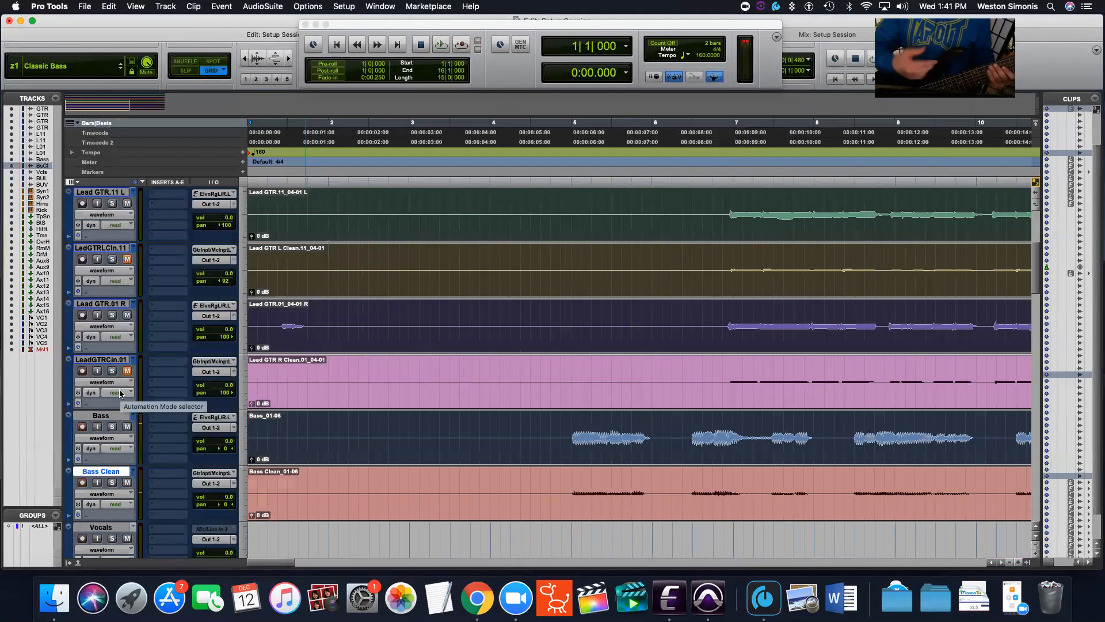
{"action": "scroll", "coordinate": [123, 355], "scroll_direction": "down", "scroll_amount": 3}
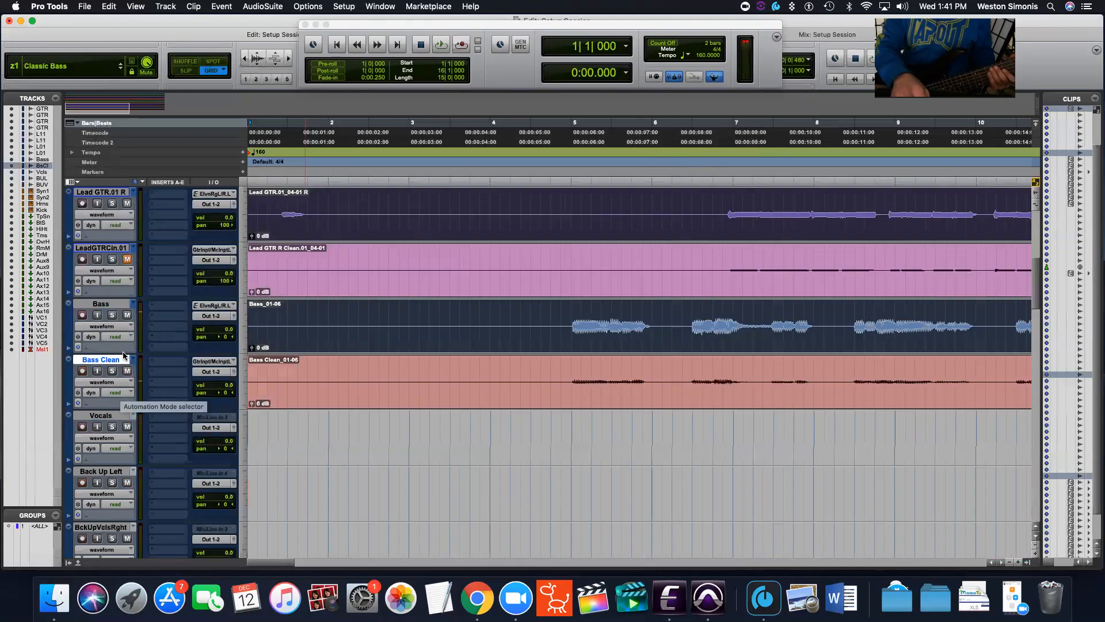
{"action": "scroll", "coordinate": [298, 372], "scroll_direction": "up", "scroll_amount": 3}
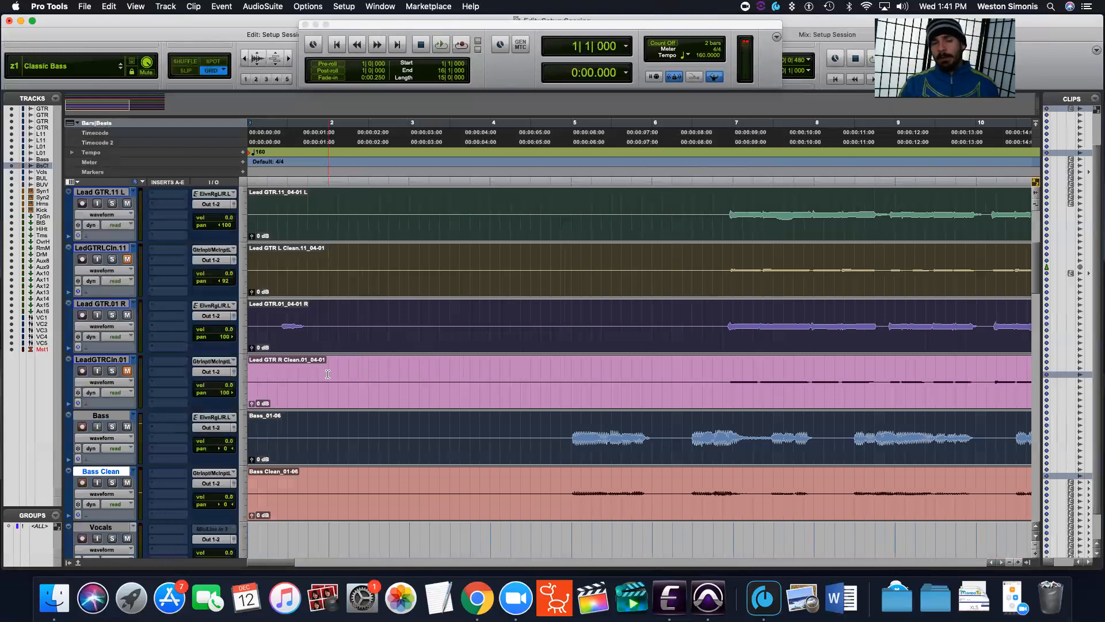
Play the session from bar 1 to review the recorded bass against the rhythm and lead guitar tracks.
{"action": "key", "text": "space"}
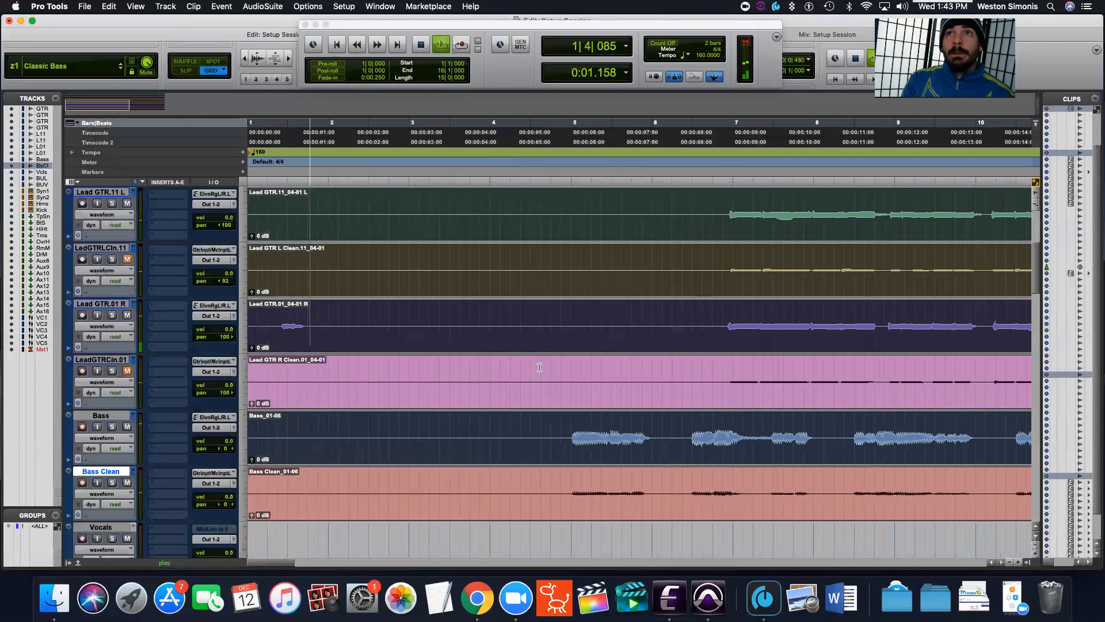
{"action": "scroll", "coordinate": [449, 403], "scroll_direction": "up", "scroll_amount": 3}
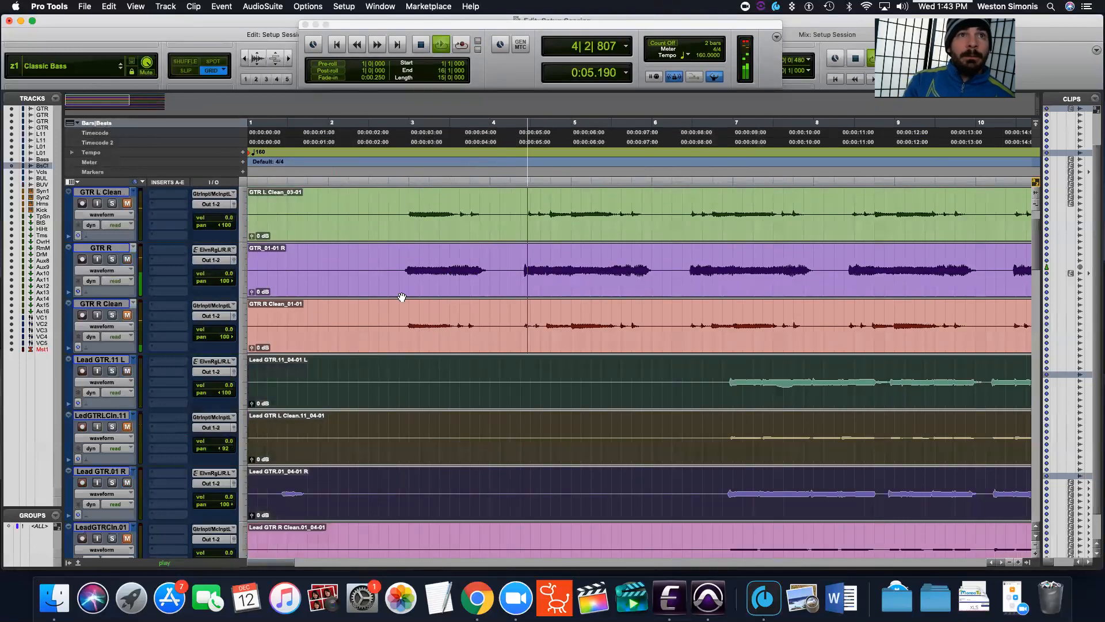
{"action": "scroll", "coordinate": [424, 296], "scroll_direction": "up", "scroll_amount": 1}
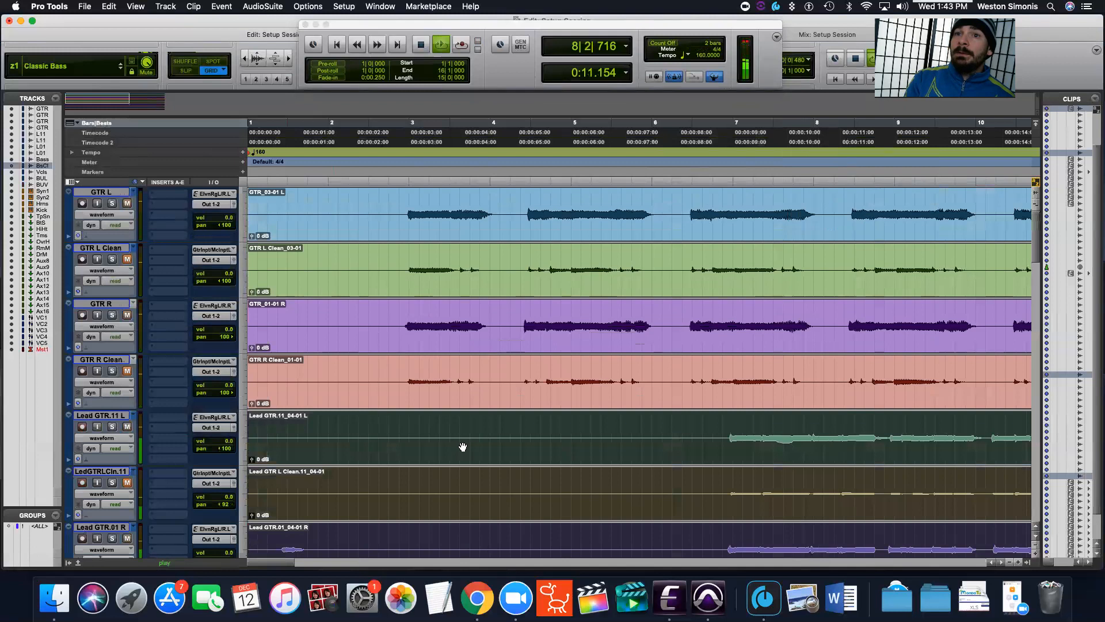
{"action": "mouse_move", "coordinate": [282, 562]}
{"action": "left_mouse_down"}
{"action": "mouse_move", "coordinate": [332, 567]}
{"action": "mouse_move", "coordinate": [261, 565]}
{"action": "left_mouse_up"}
{"action": "key", "text": "space"}
{"action": "key", "text": "space"}
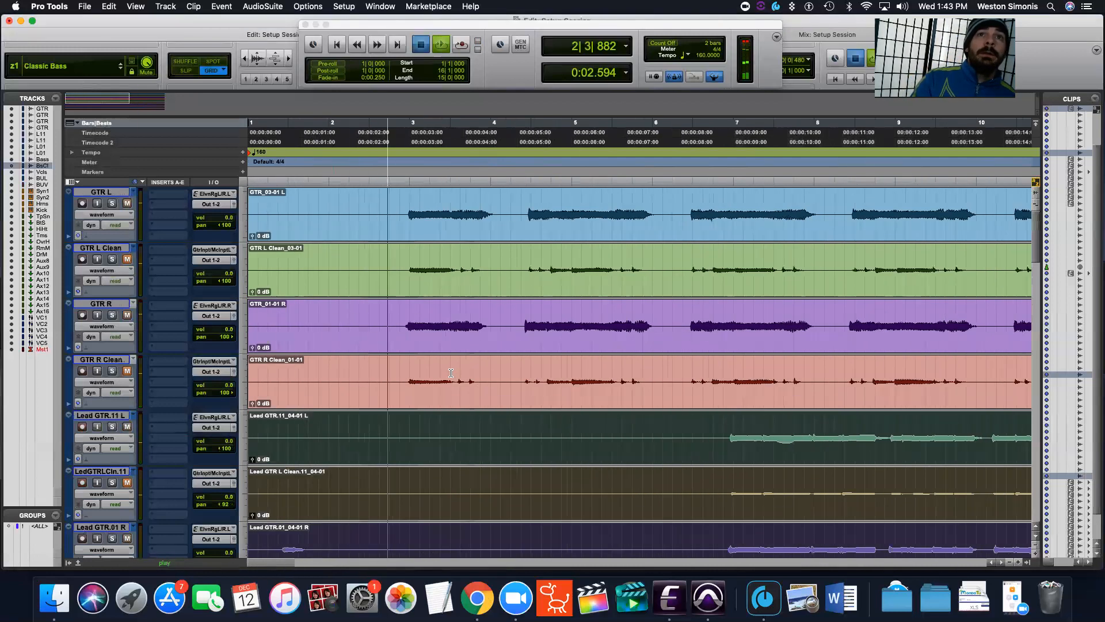
{"action": "key", "text": "space"}
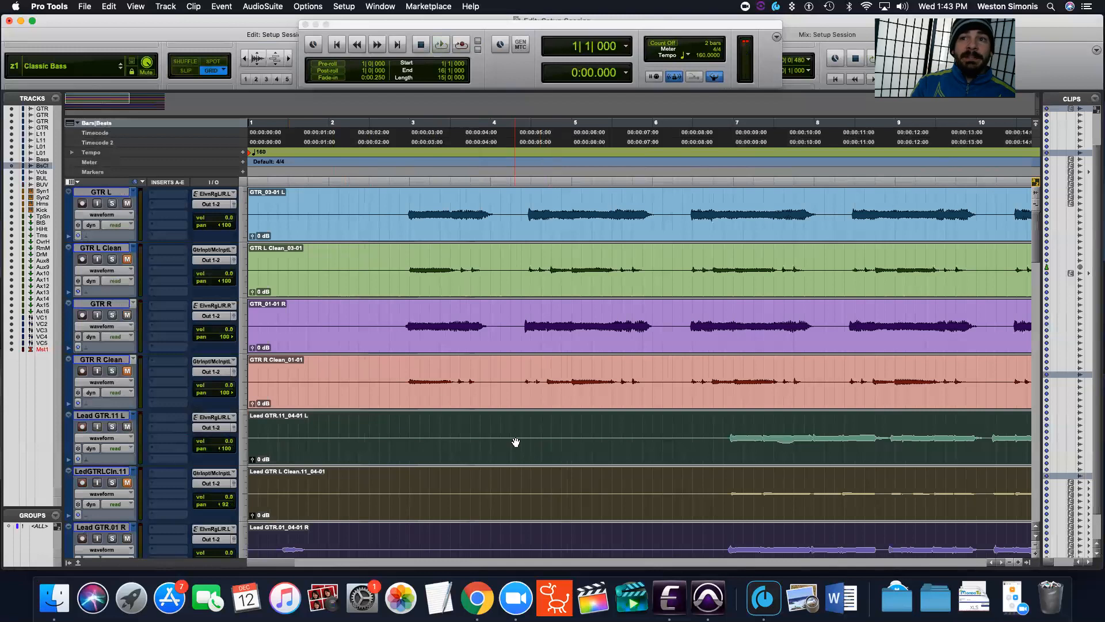
Select the first guitar phrase, from about bar 3 to just past bar 4, across GTR L, GTR L Clean and GTR R.
{"action": "scroll", "coordinate": [517, 443], "scroll_direction": "down", "scroll_amount": 1}
{"action": "scroll", "coordinate": [517, 443], "scroll_direction": "down", "scroll_amount": 1}
{"action": "scroll", "coordinate": [517, 448], "scroll_direction": "down", "scroll_amount": 3}
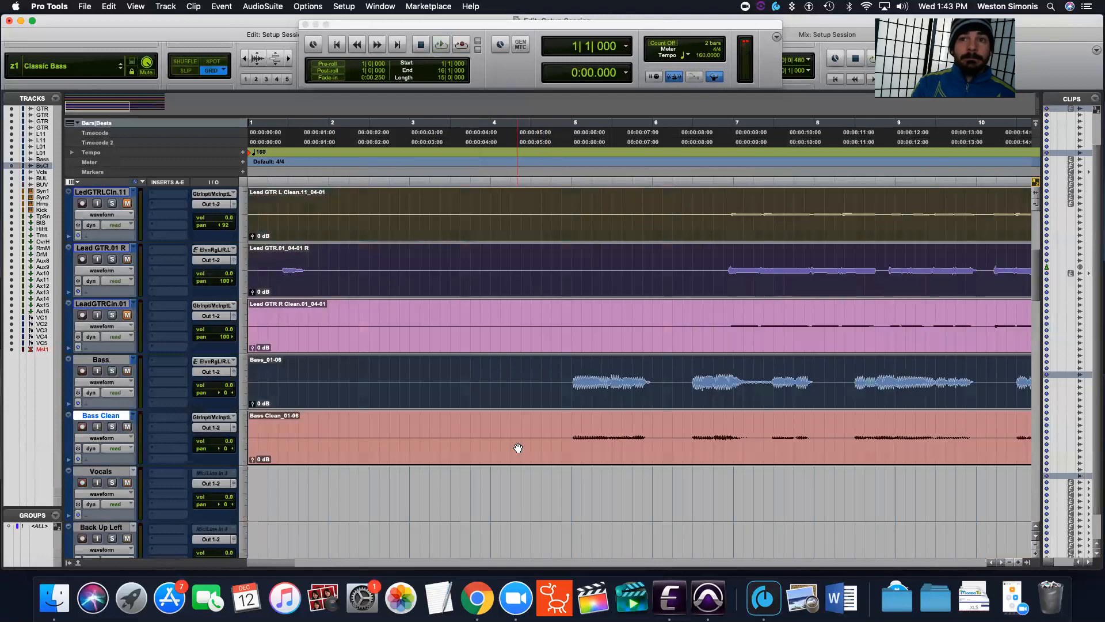
{"action": "scroll", "coordinate": [518, 448], "scroll_direction": "up", "scroll_amount": 1}
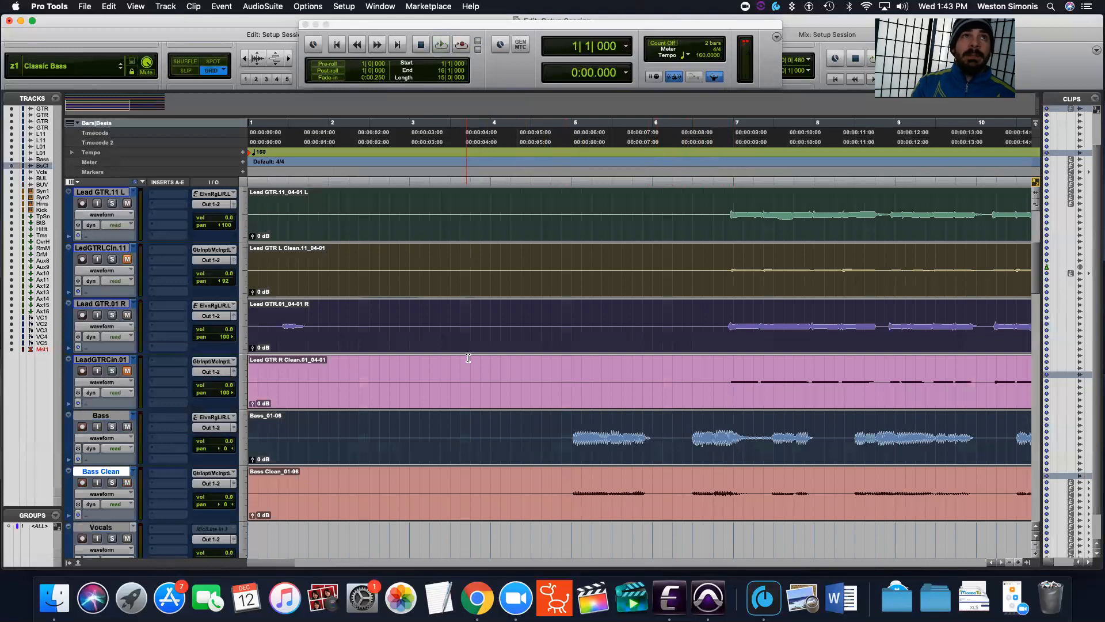
{"action": "scroll", "coordinate": [380, 279], "scroll_direction": "up", "scroll_amount": 3}
{"action": "scroll", "coordinate": [380, 278], "scroll_direction": "up", "scroll_amount": 1}
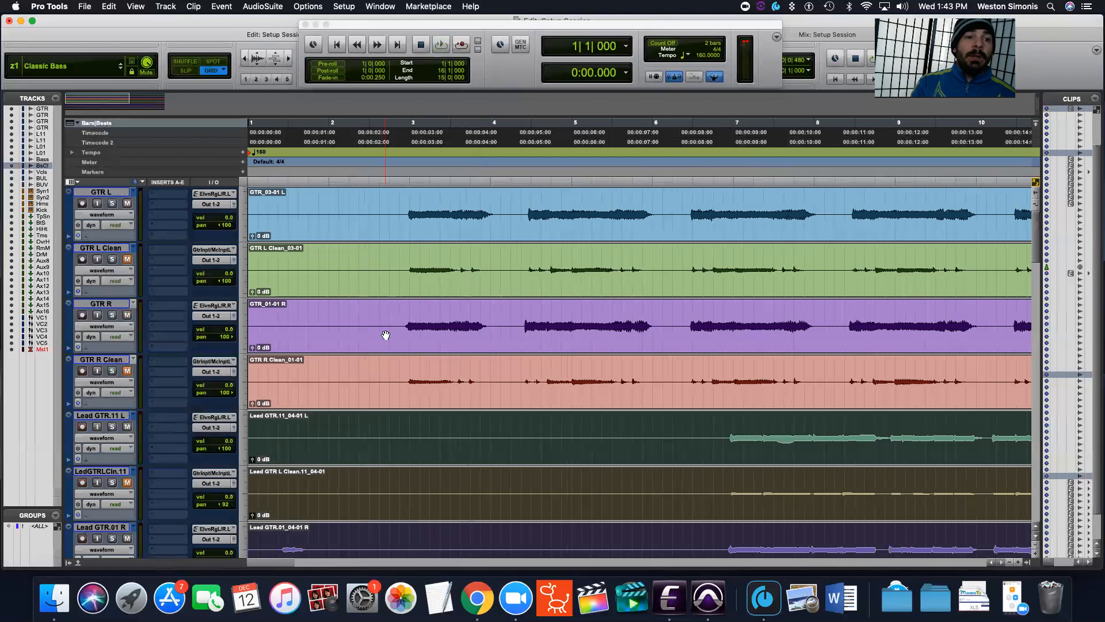
{"action": "left_click_drag", "start_coordinate": [411, 188], "coordinate": [497, 322]}
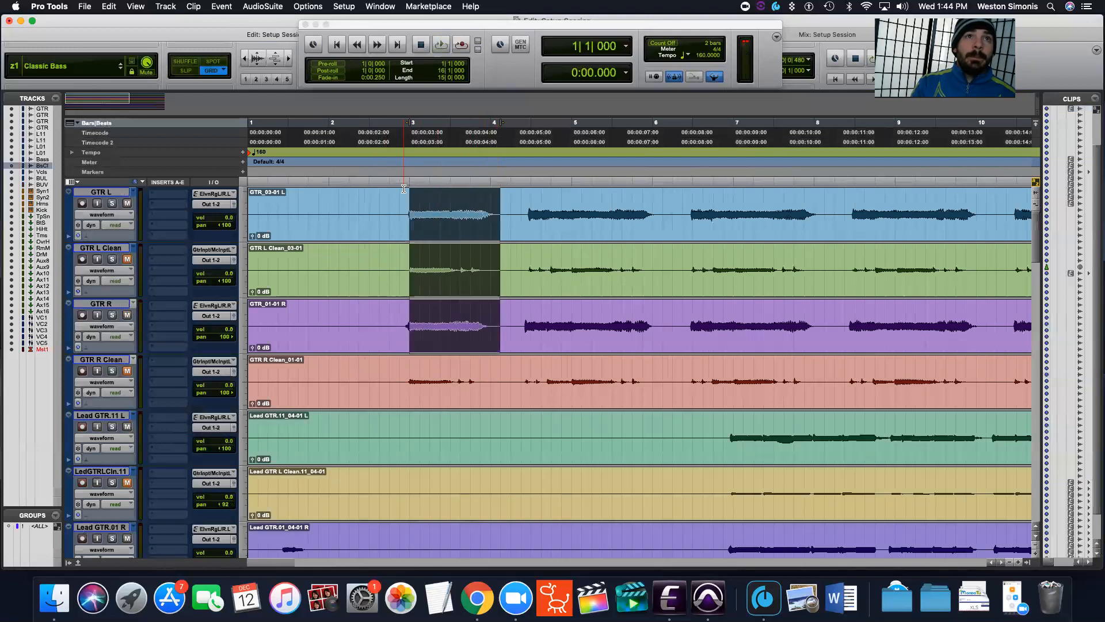
Group the GTR L and GTR L Clean tracks as a Mix/Edit group named Guitar Left.
{"action": "left_click", "coordinate": [405, 176]}
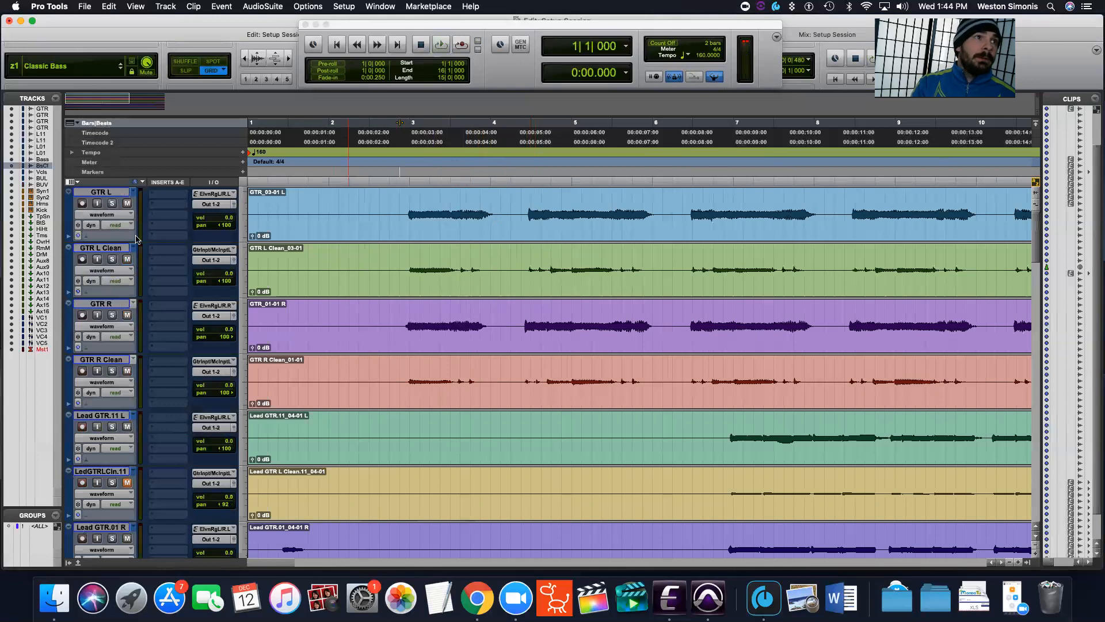
{"action": "double_click", "coordinate": [339, 236]}
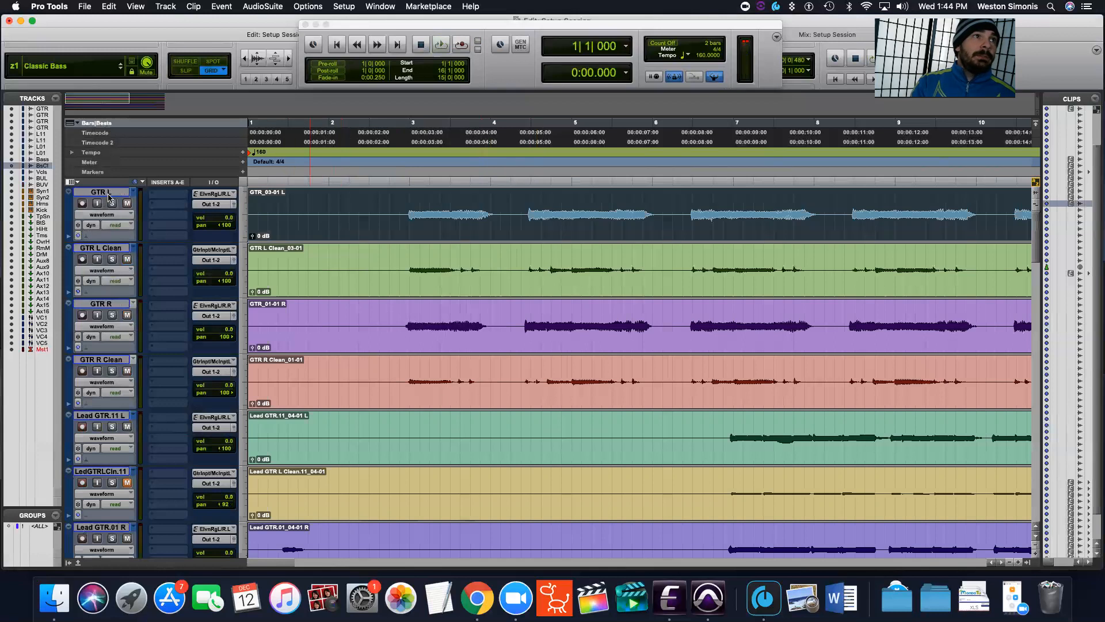
{"action": "left_click", "coordinate": [109, 194]}
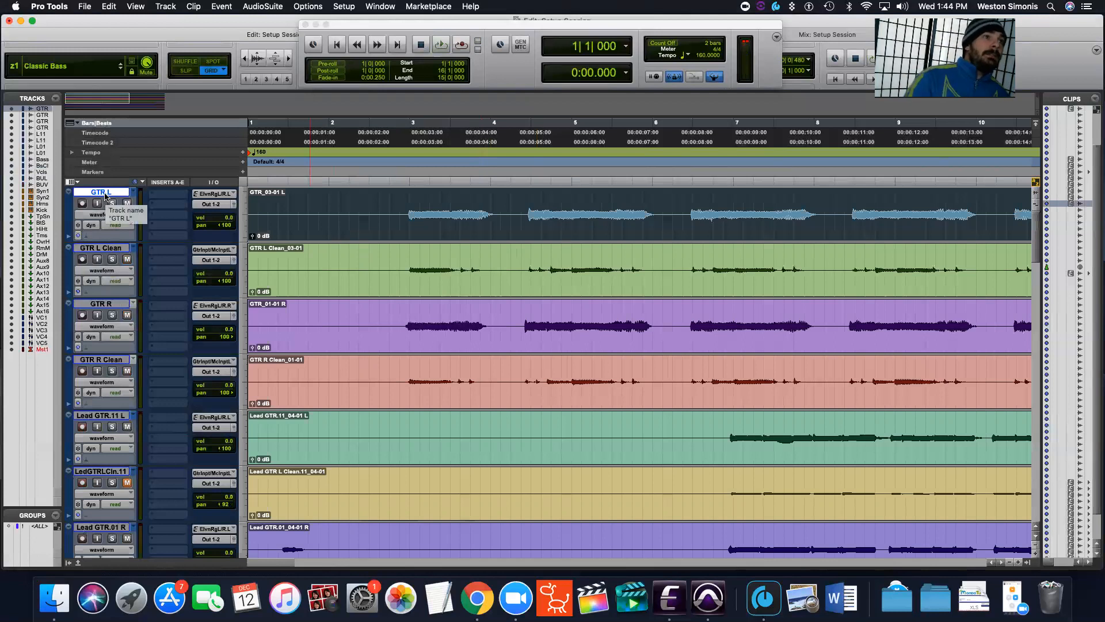
{"action": "left_click", "coordinate": [117, 251], "text": "shift"}
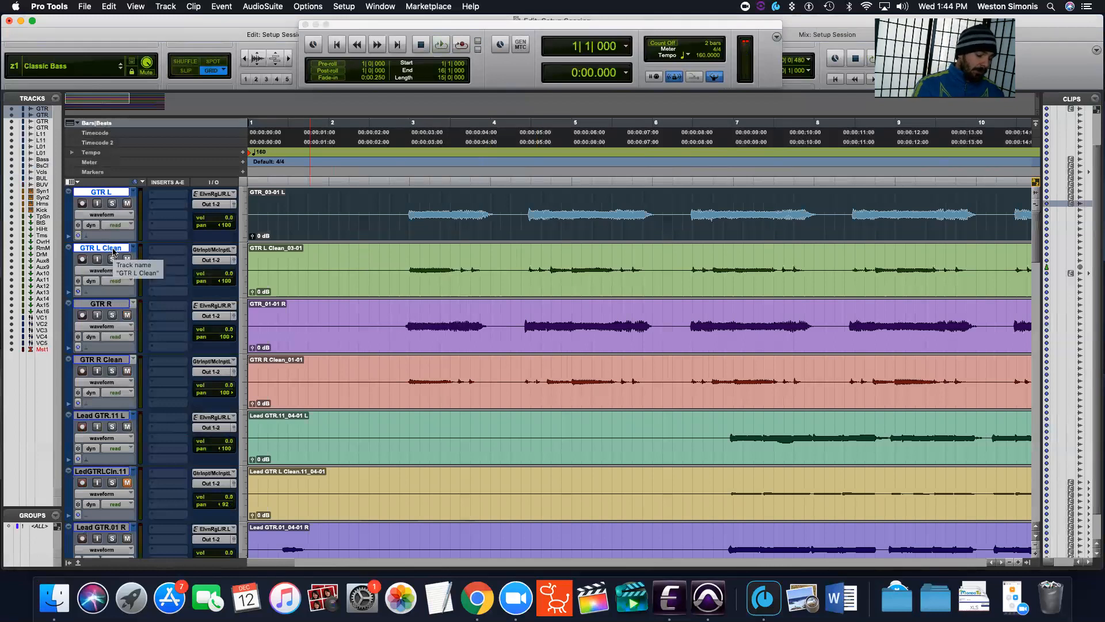
{"action": "key", "text": "super+g"}
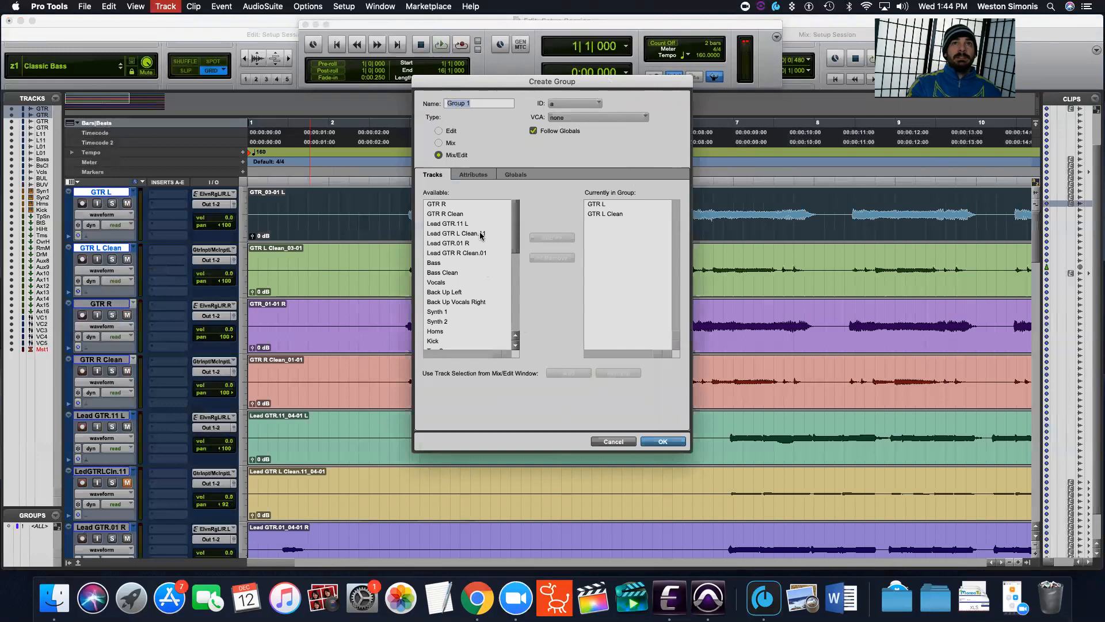
{"action": "left_click_drag", "start_coordinate": [553, 81], "coordinate": [663, 78]}
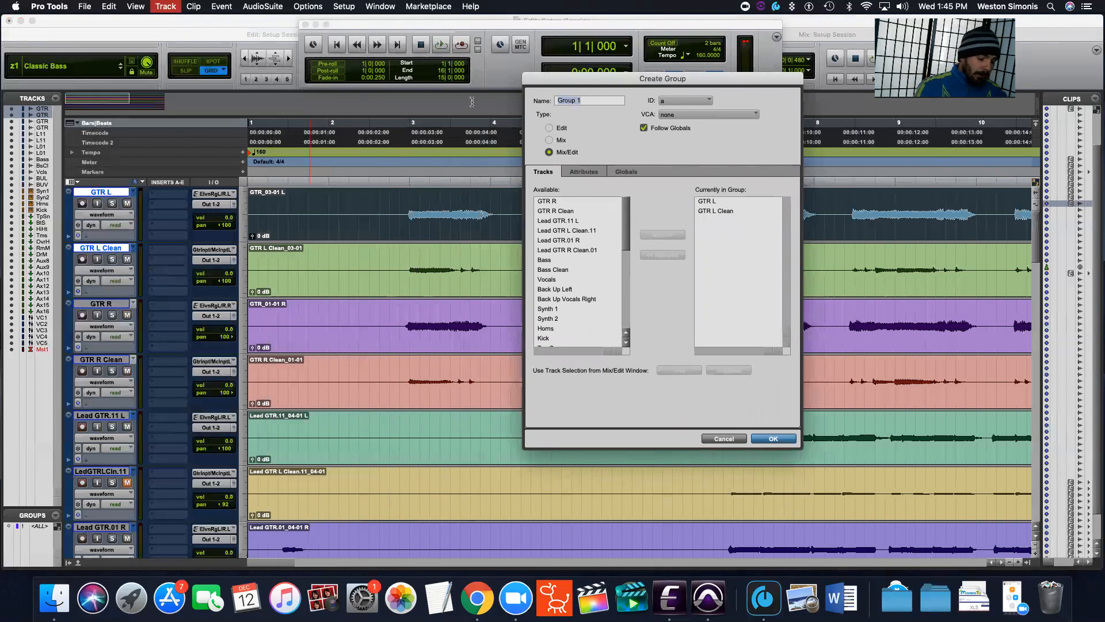
{"action": "type", "text": "Guitar Left"}
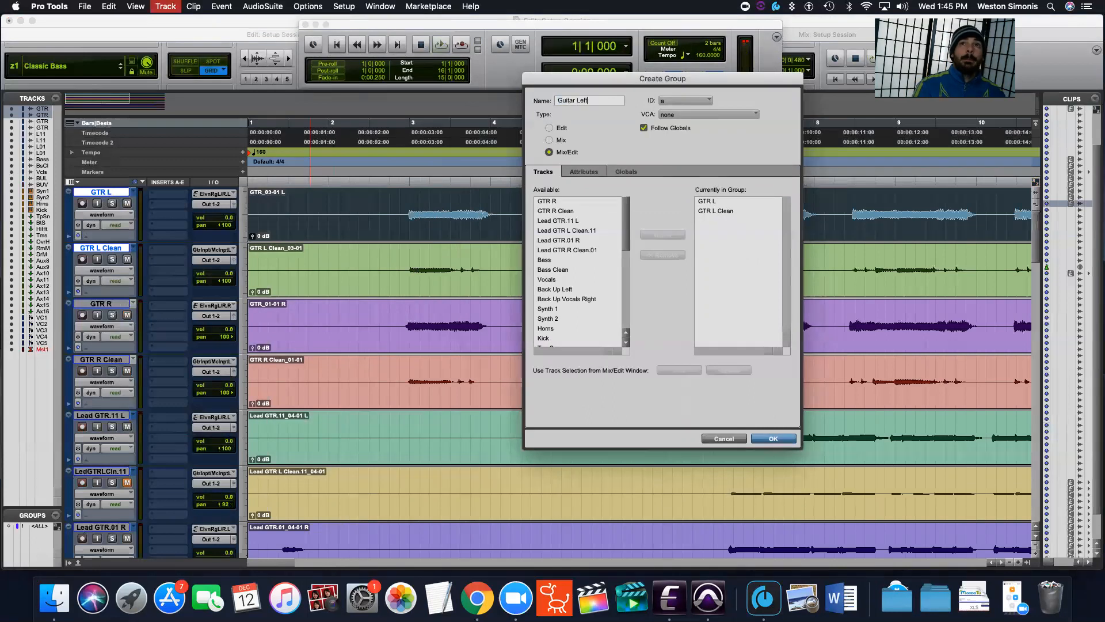
{"action": "key", "text": "Return"}
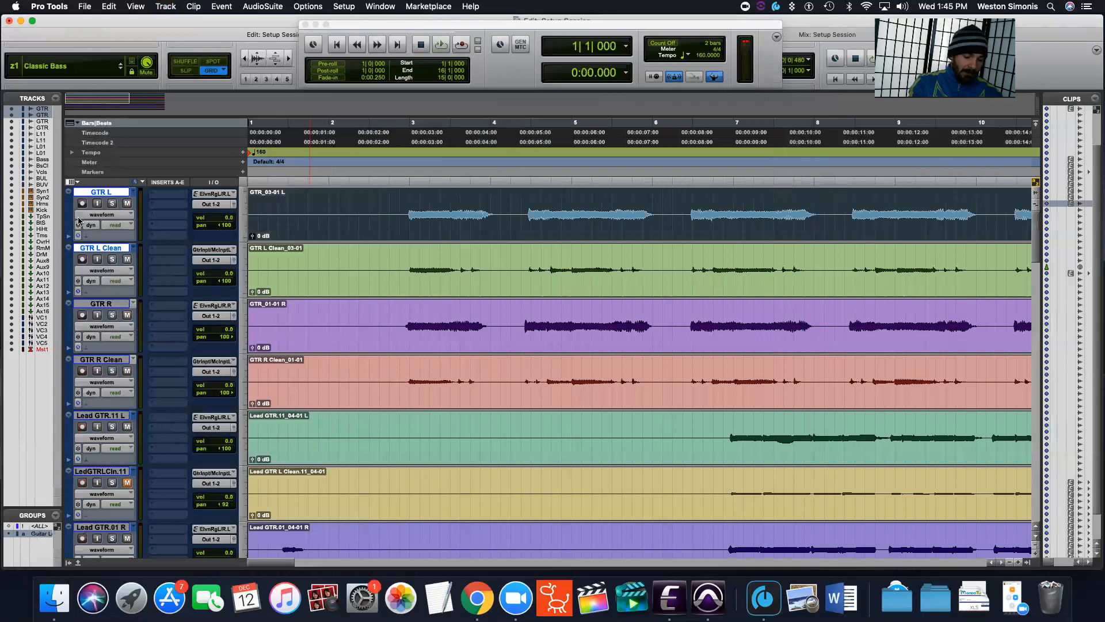
Show the mixer and use the color palette to color the GTR L and GTR L Clean channels orange-red.
{"action": "key", "text": "super+equal"}
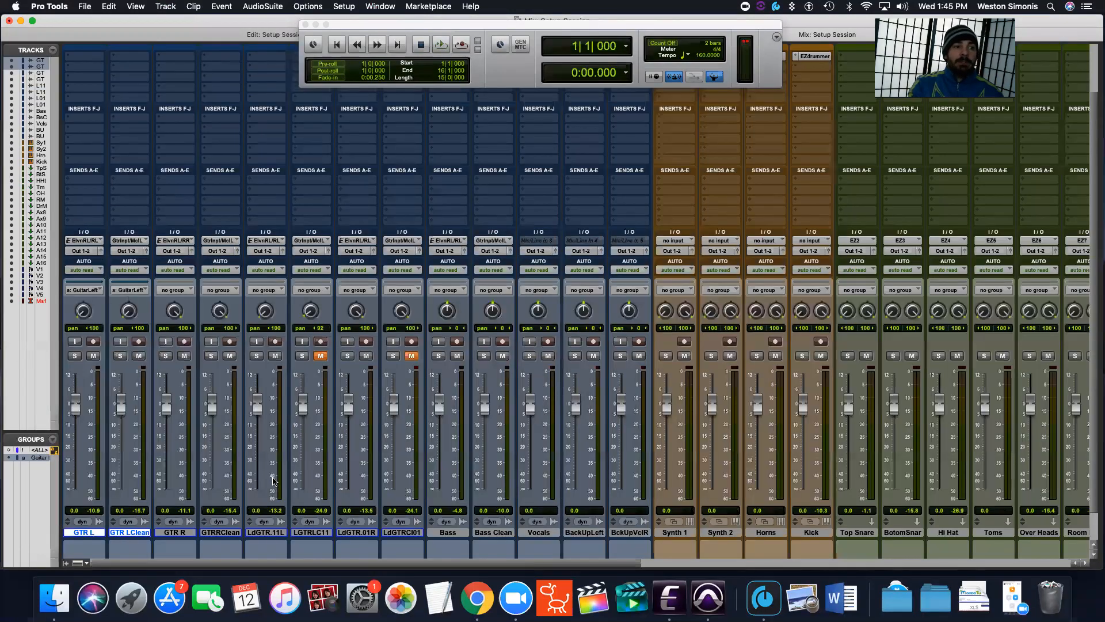
{"action": "scroll", "coordinate": [240, 483], "scroll_direction": "down", "scroll_amount": 2}
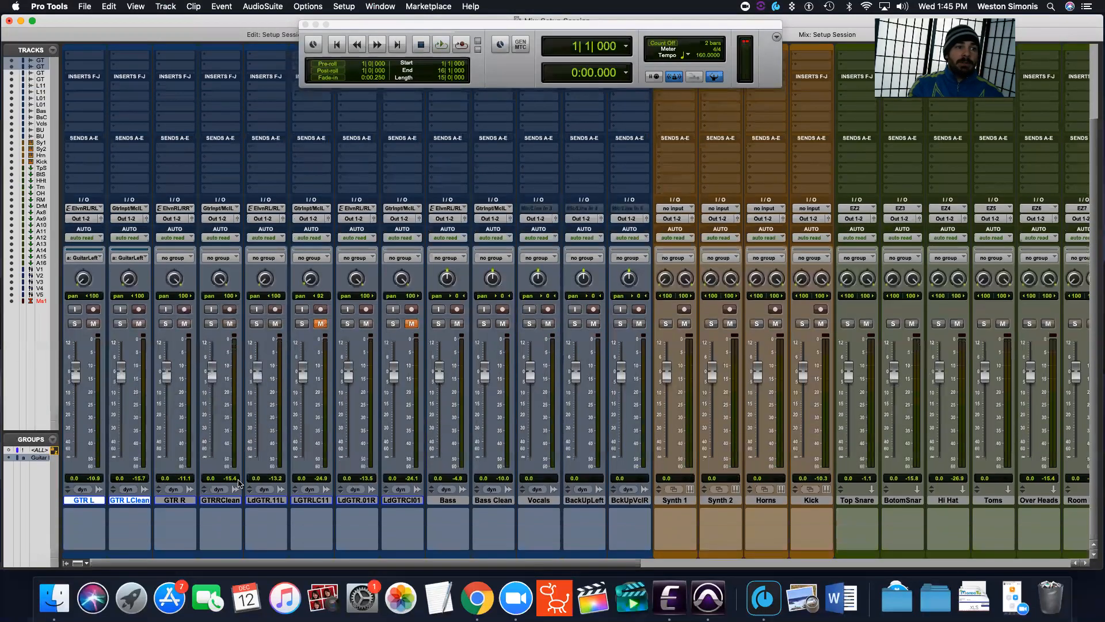
{"action": "double_click", "coordinate": [90, 557]}
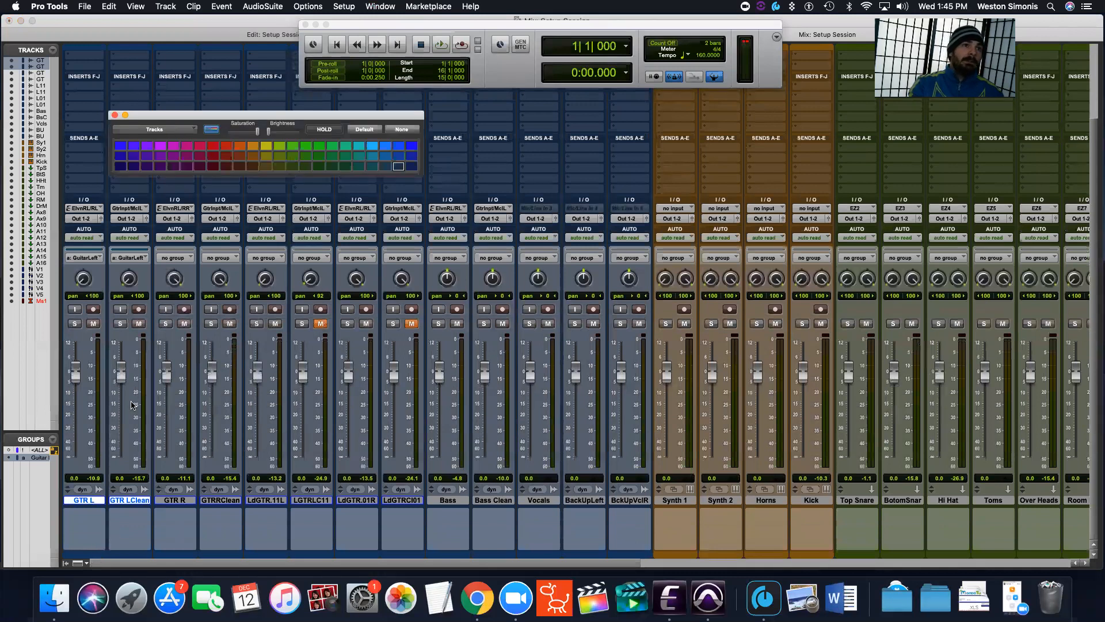
{"action": "left_click_drag", "start_coordinate": [211, 117], "coordinate": [346, 177]}
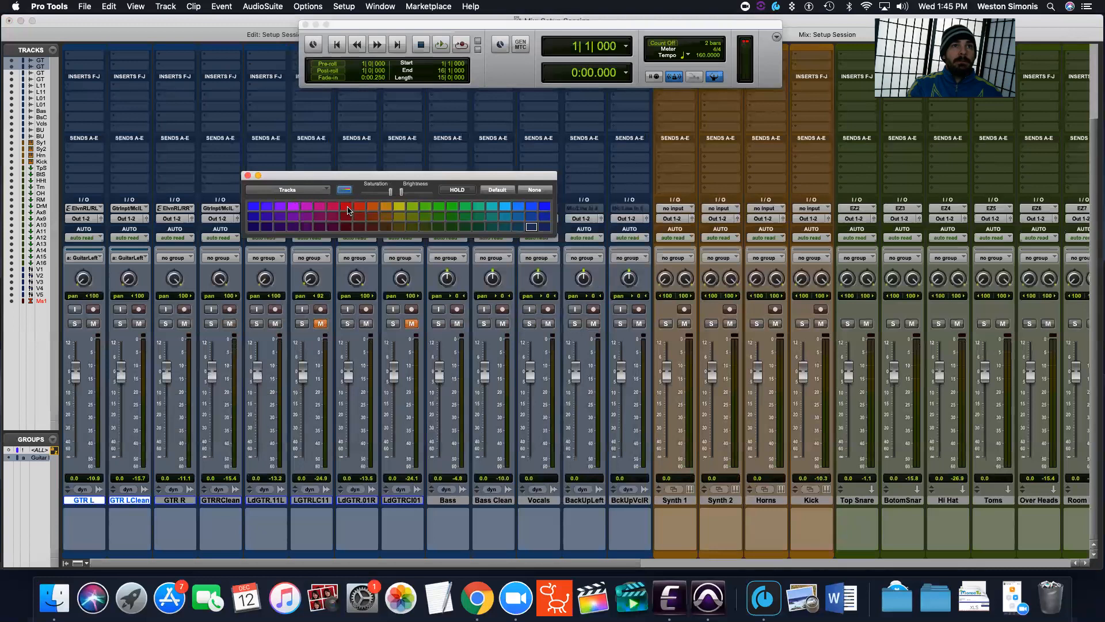
{"action": "left_click_drag", "start_coordinate": [288, 175], "coordinate": [242, 145]}
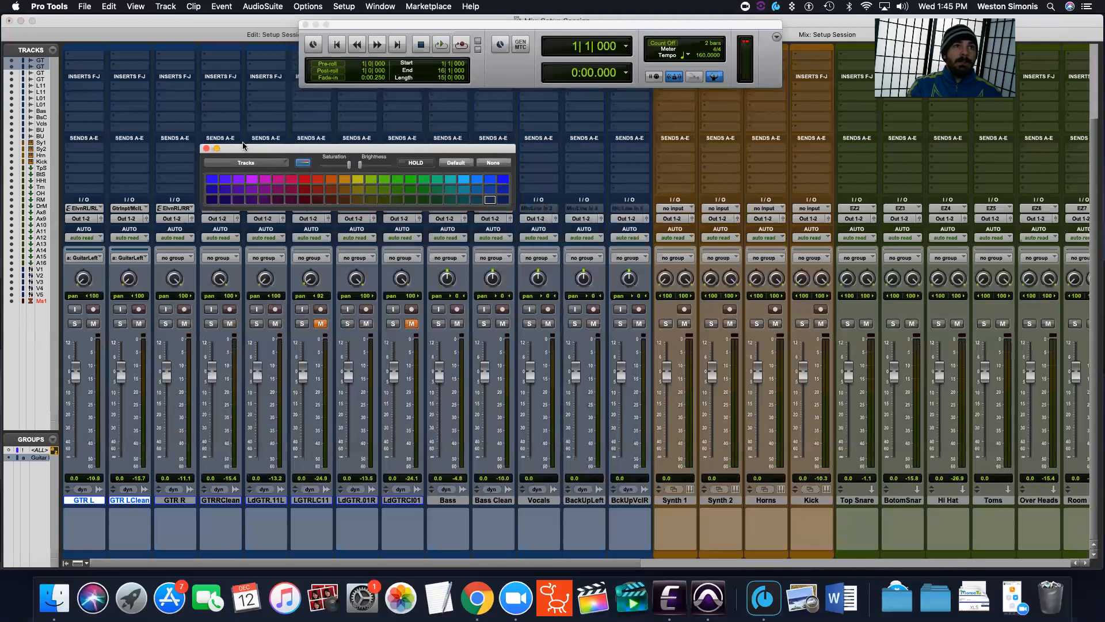
{"action": "left_click", "coordinate": [300, 176]}
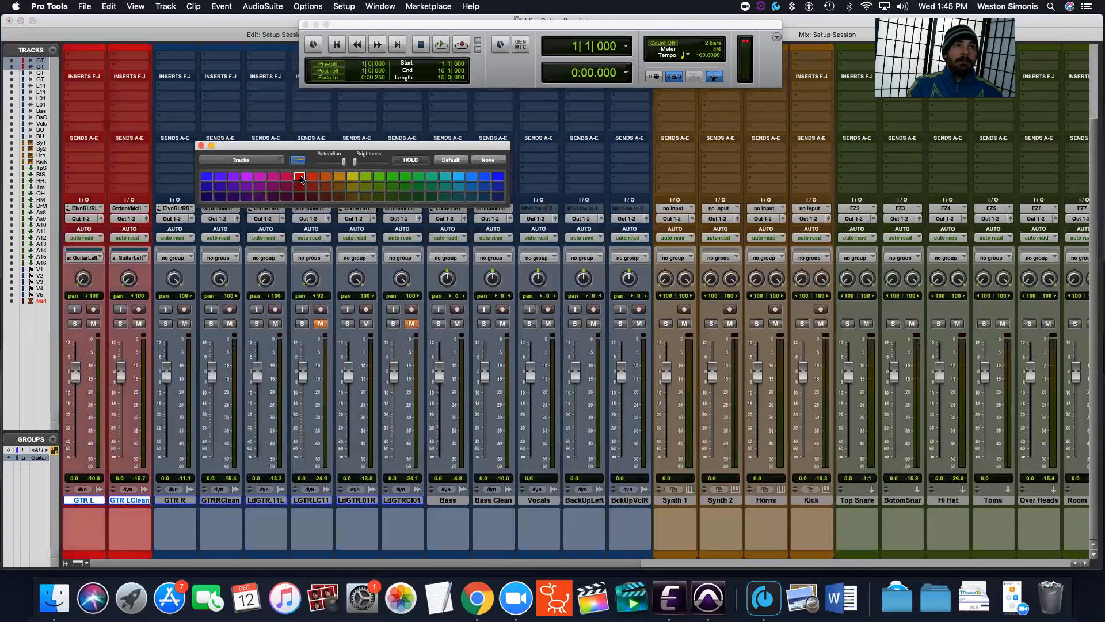
{"action": "left_click", "coordinate": [309, 179]}
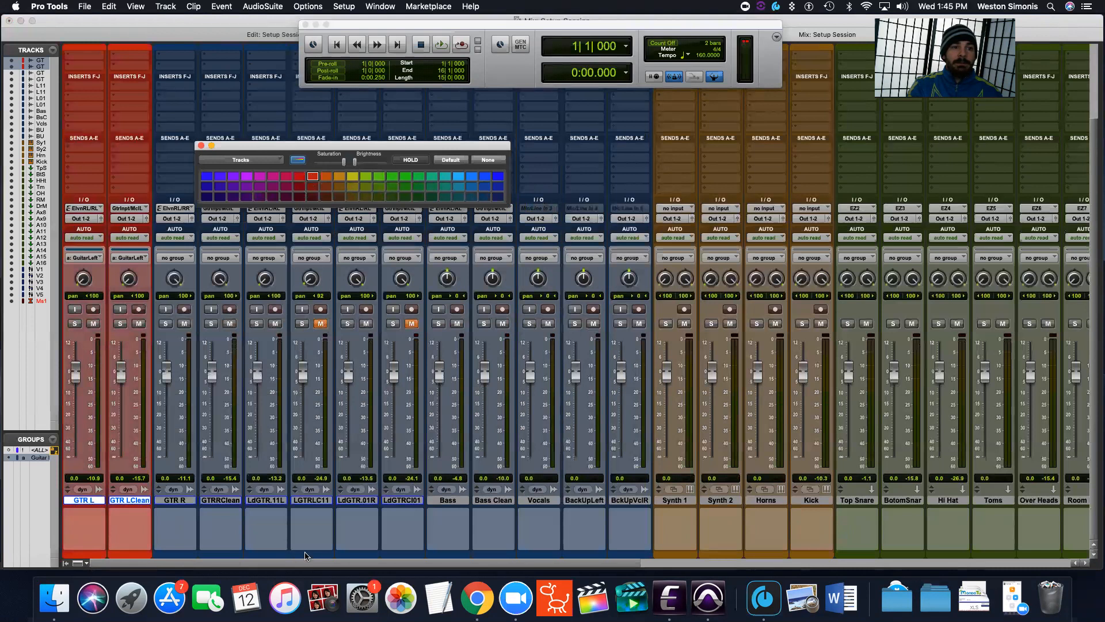
Try the color palette's brightness adjustment, switch channel strip coloring off and back on, and move the palette clear of the left guitar channels.
{"action": "left_click_drag", "start_coordinate": [321, 146], "coordinate": [348, 171]}
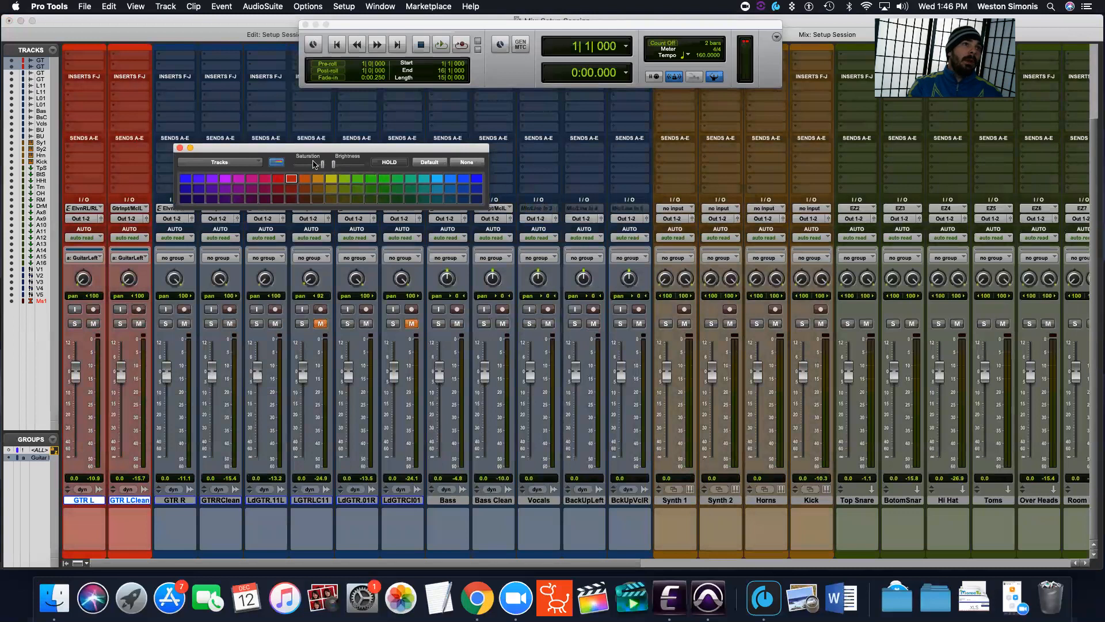
{"action": "left_click_drag", "start_coordinate": [341, 168], "coordinate": [356, 169]}
{"action": "left_click_drag", "start_coordinate": [358, 169], "coordinate": [287, 164]}
{"action": "left_click", "coordinate": [277, 164]}
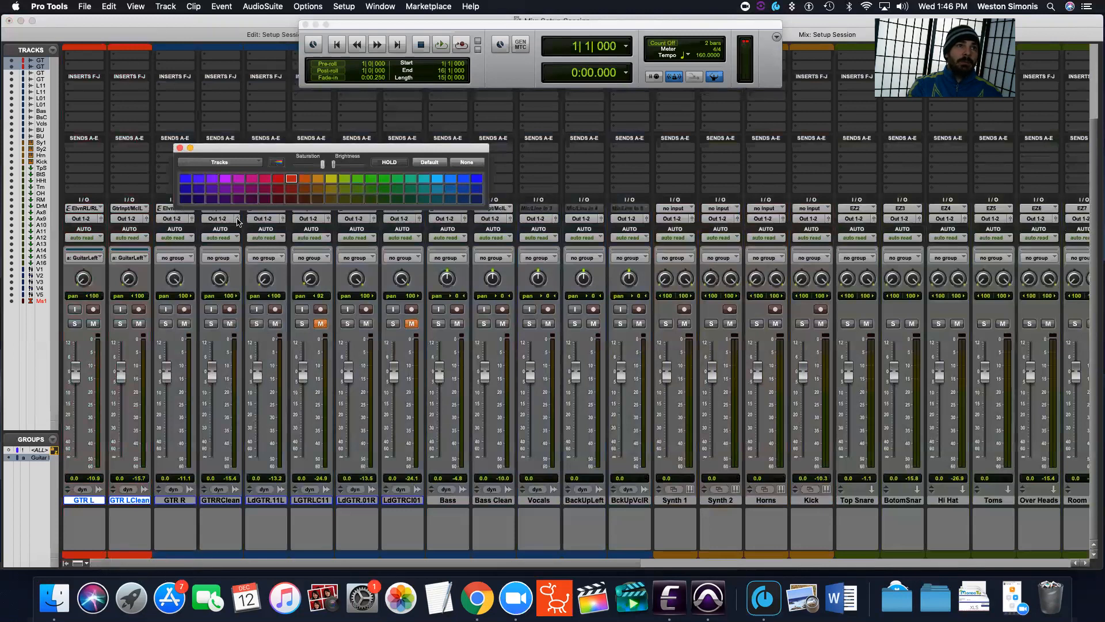
{"action": "left_click", "coordinate": [276, 164]}
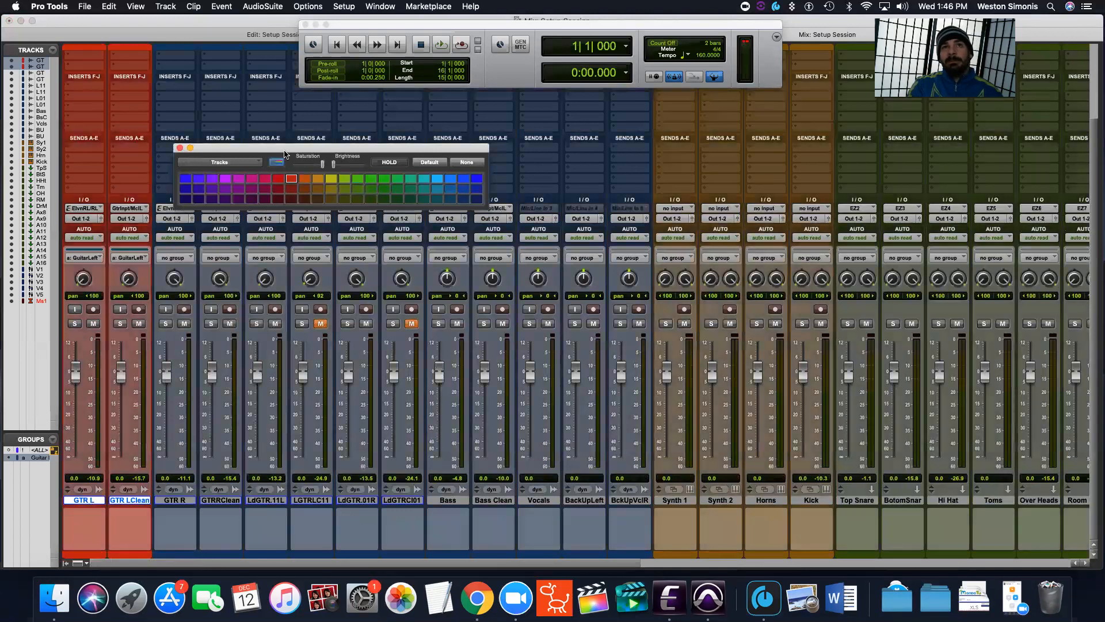
{"action": "left_click_drag", "start_coordinate": [294, 148], "coordinate": [493, 145]}
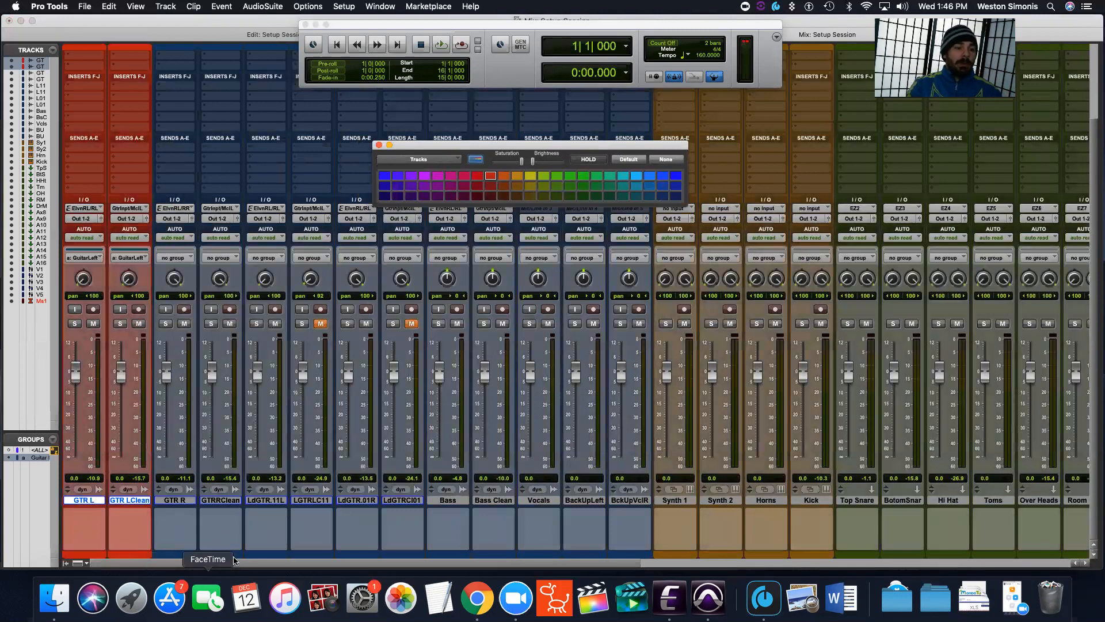
Group the GTR R and GTR R Clean tracks as a Mix/Edit group named Guitar R.
{"action": "left_click", "coordinate": [185, 499], "text": "shift"}
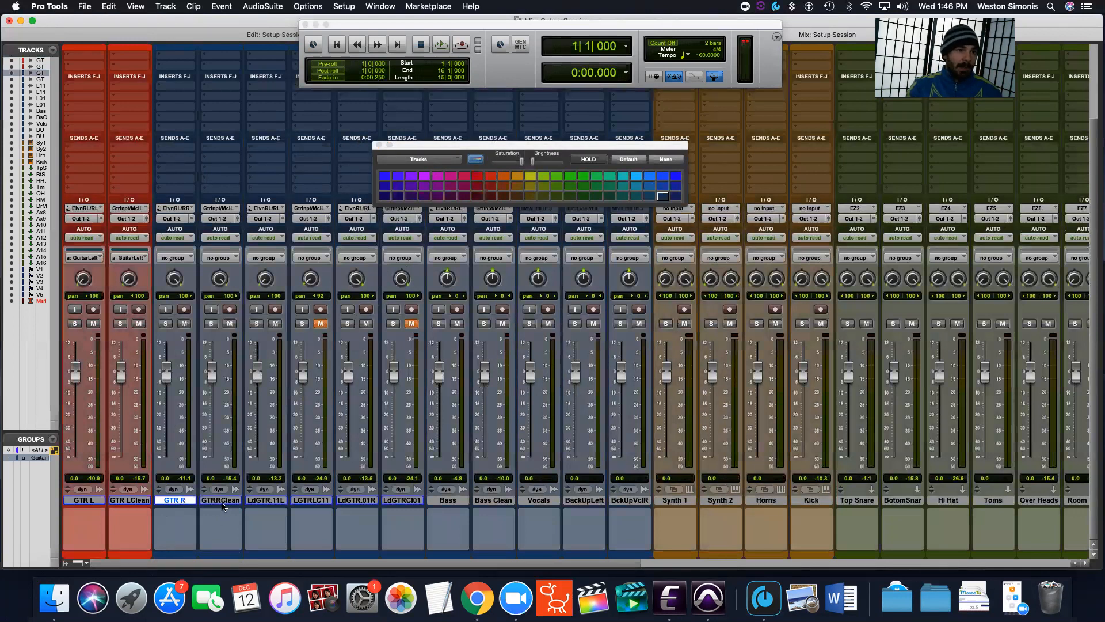
{"action": "left_click", "coordinate": [221, 500], "text": "shift"}
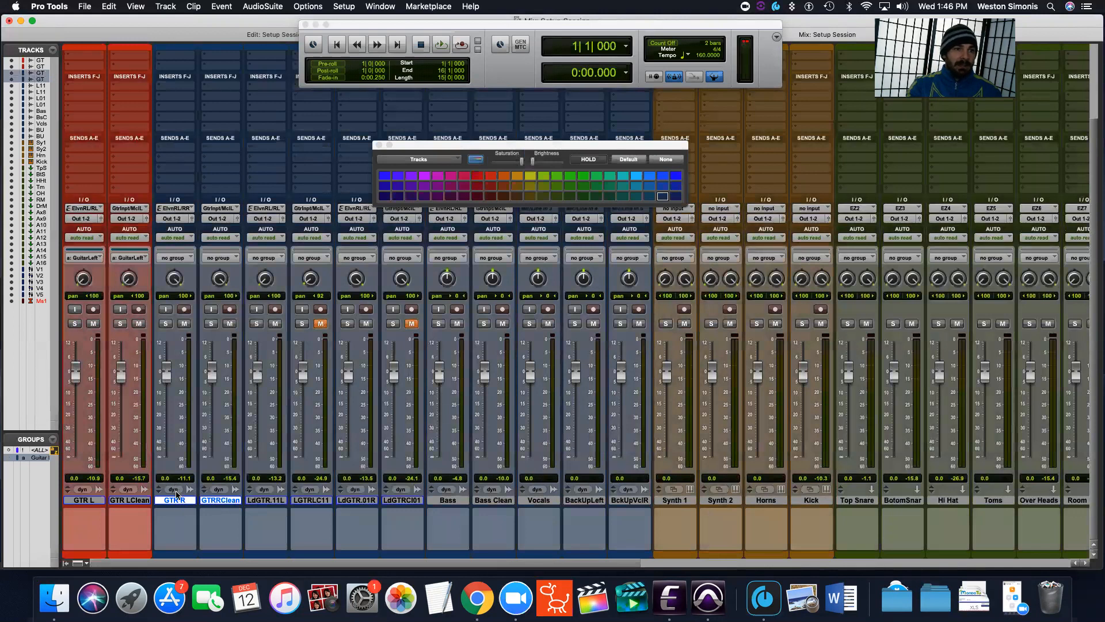
{"action": "key", "text": "super+g"}
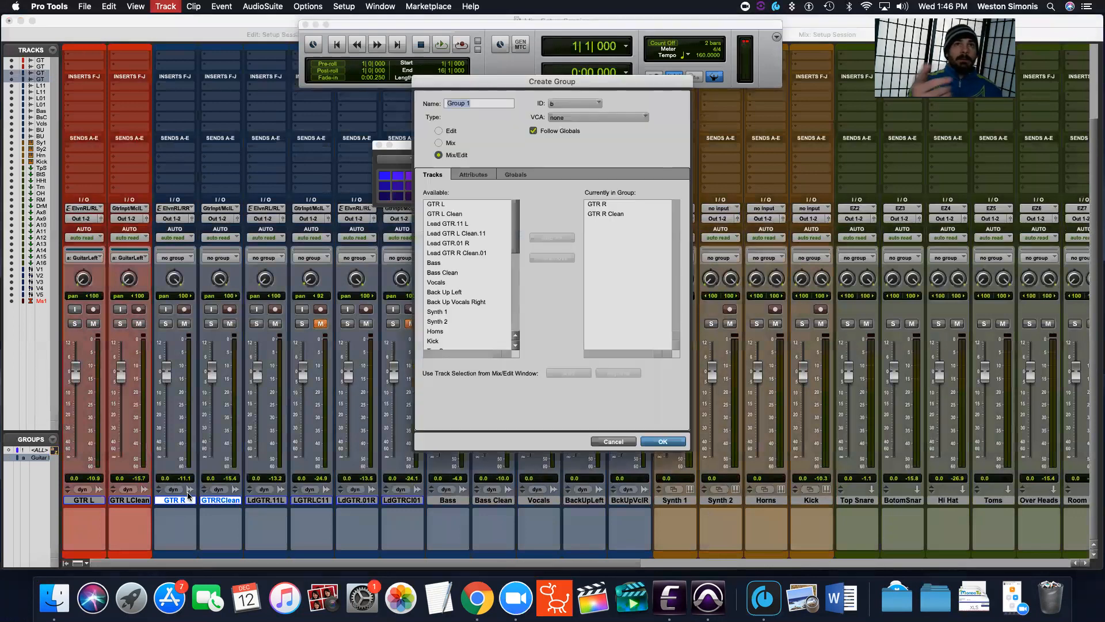
{"action": "type", "text": "Guitar R"}
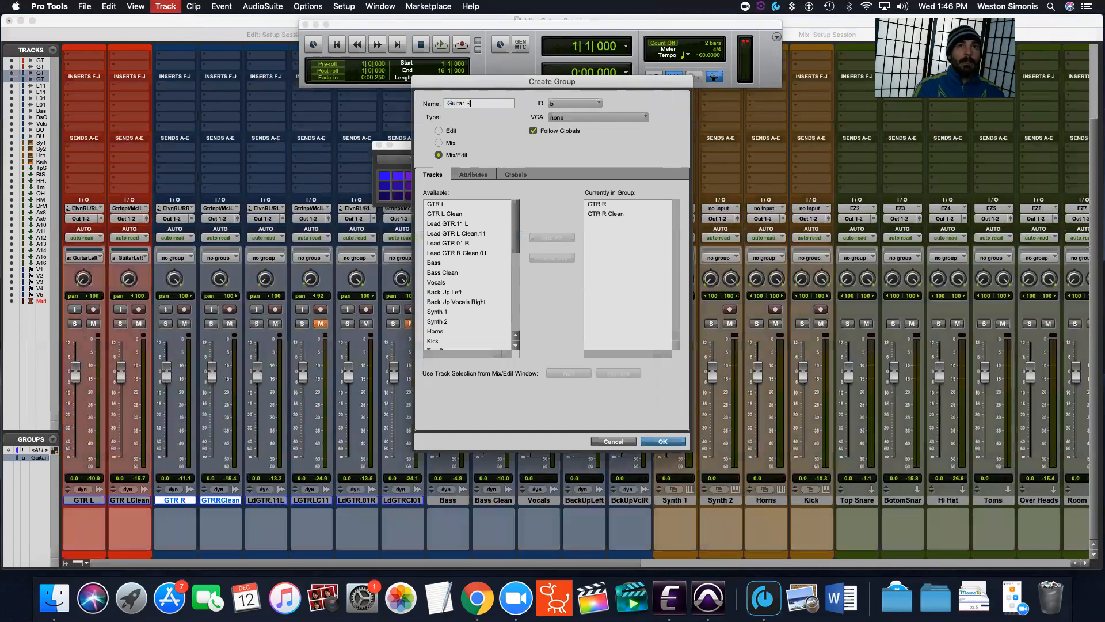
{"action": "key", "text": "Return"}
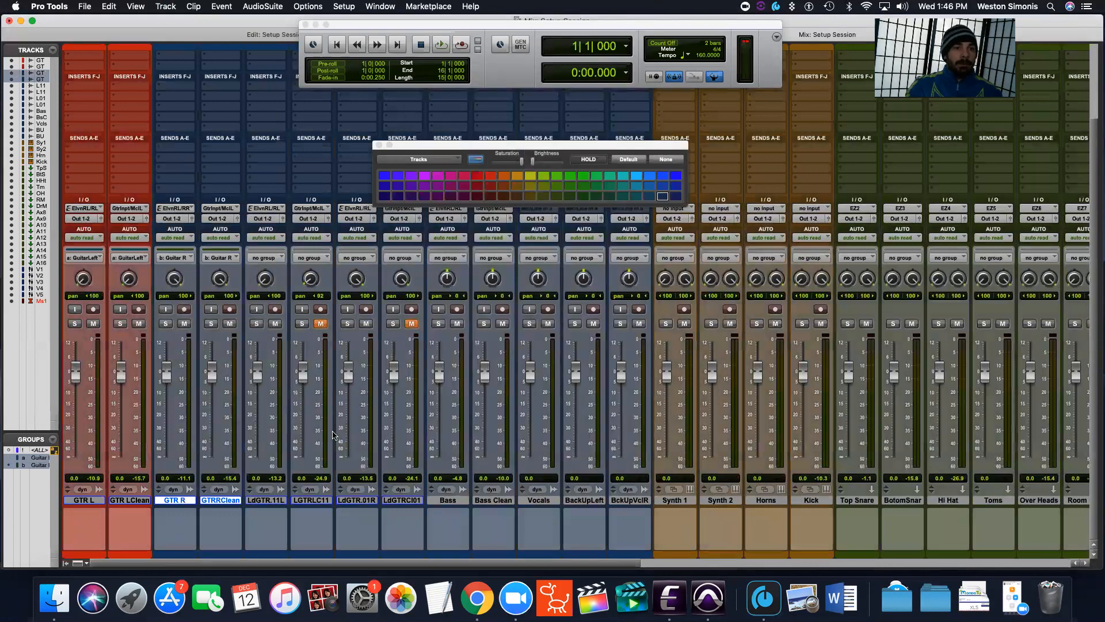
Unmute Lead GTR L Clean.11 and group it with Lead GTR.11 L as a Mix/Edit group named Lead Guitar Left.
{"action": "left_click", "coordinate": [267, 503]}
{"action": "left_click", "coordinate": [305, 500], "text": "shift"}
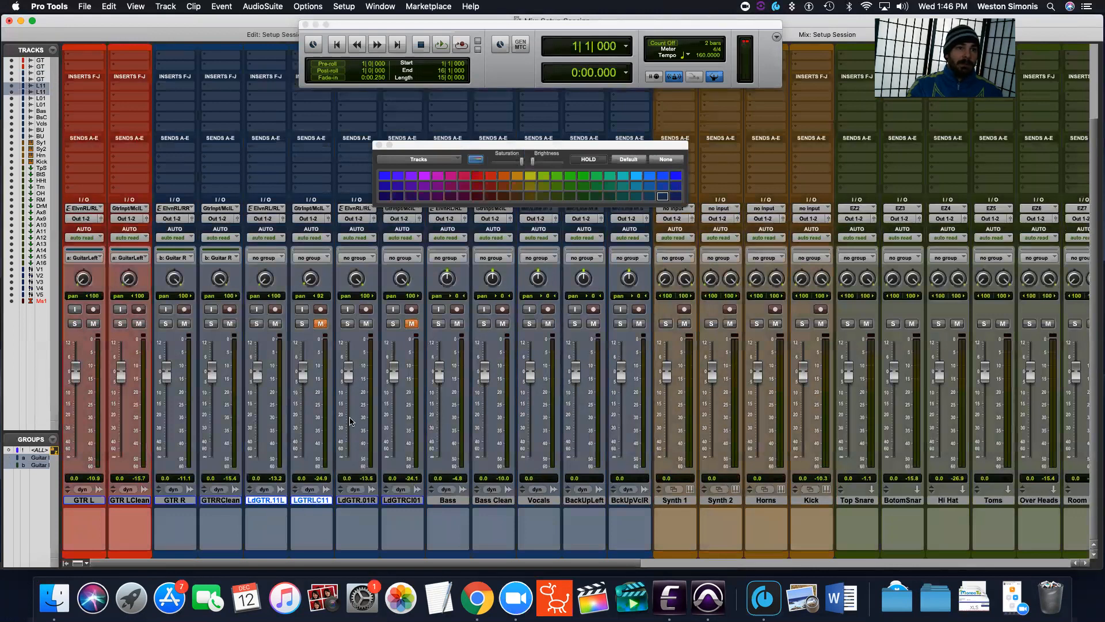
{"action": "left_click", "coordinate": [322, 326]}
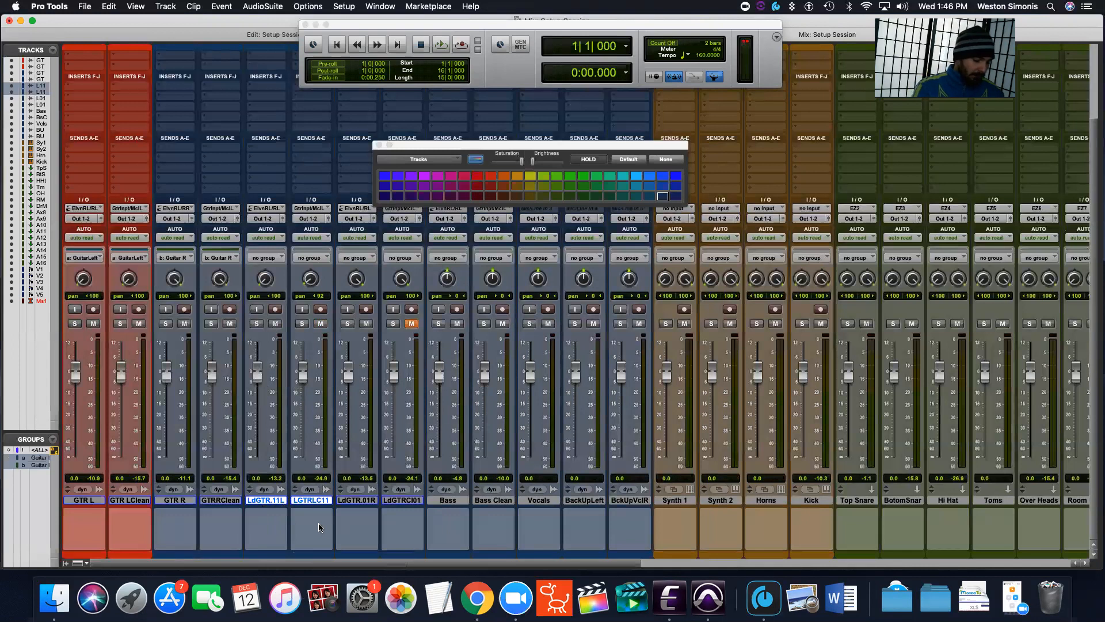
{"action": "key", "text": "super+g"}
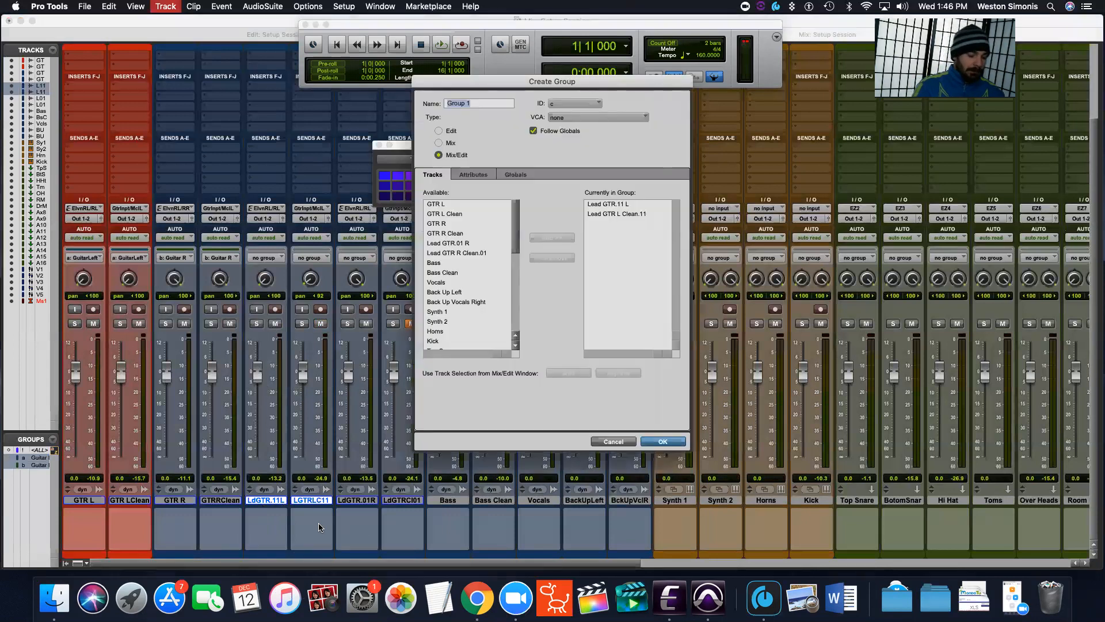
{"action": "type", "text": "Lead"}
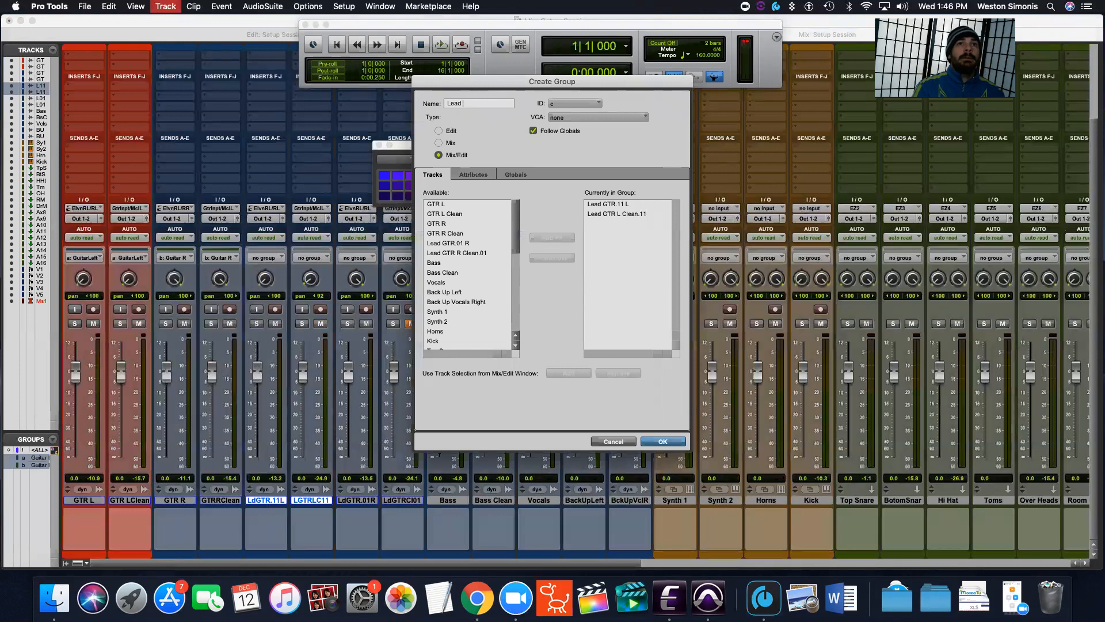
{"action": "type", "text": " Guitar Lef"}
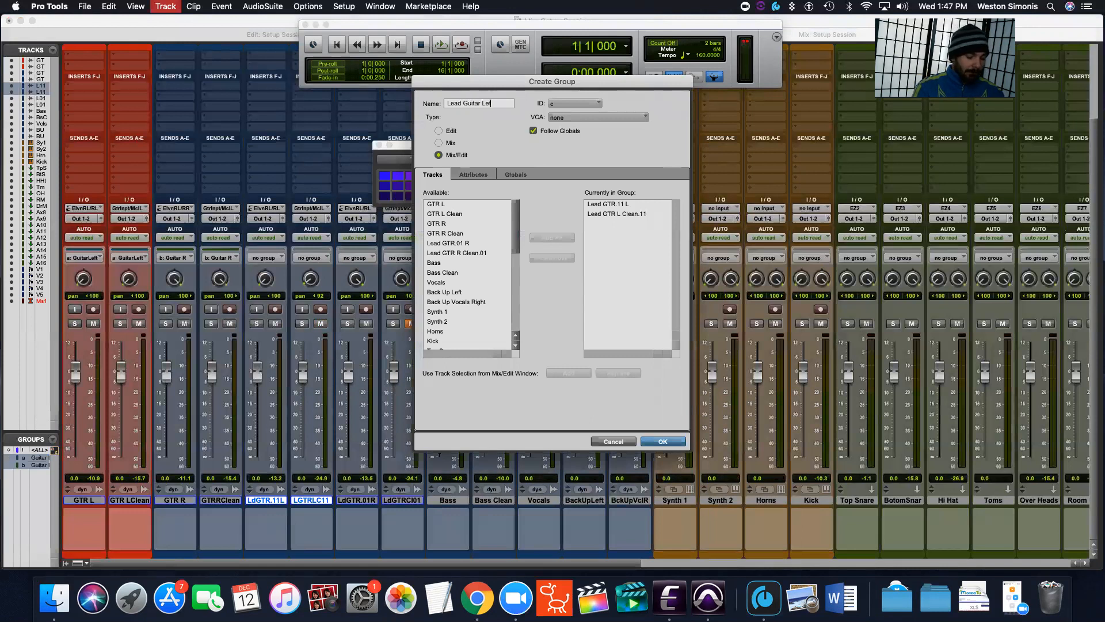
{"action": "type", "text": "t"}
{"action": "key", "text": "Return"}
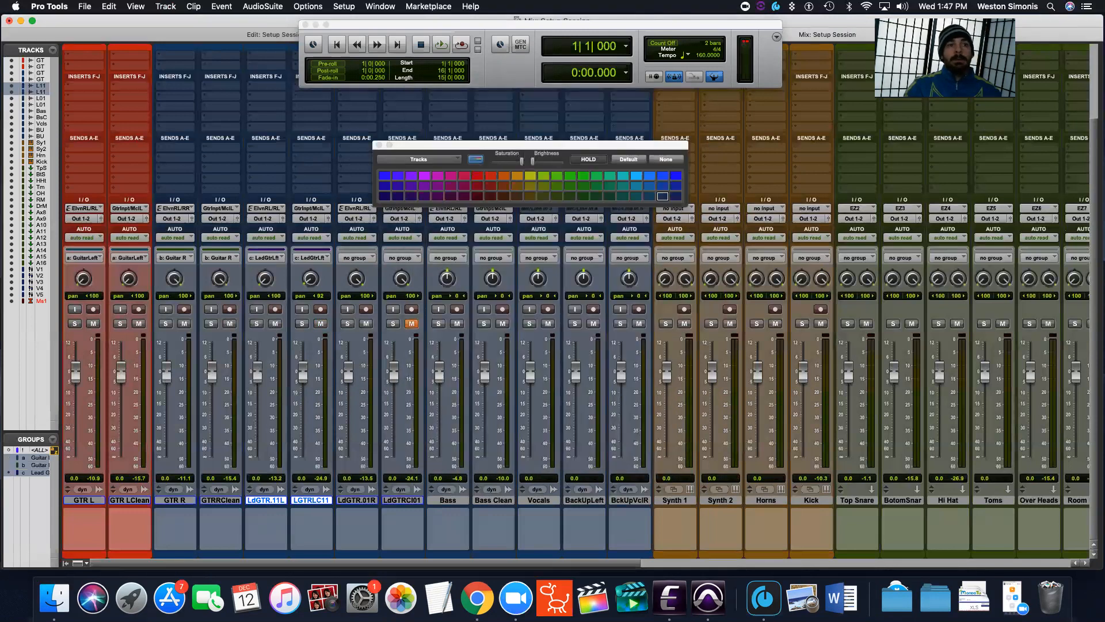
Unmute Lead GTR R Clean.01 and group it with Lead GTR.01 R as a Mix/Edit group named Lead Guitar Right.
{"action": "left_click", "coordinate": [364, 499]}
{"action": "left_click", "coordinate": [389, 499], "text": "shift"}
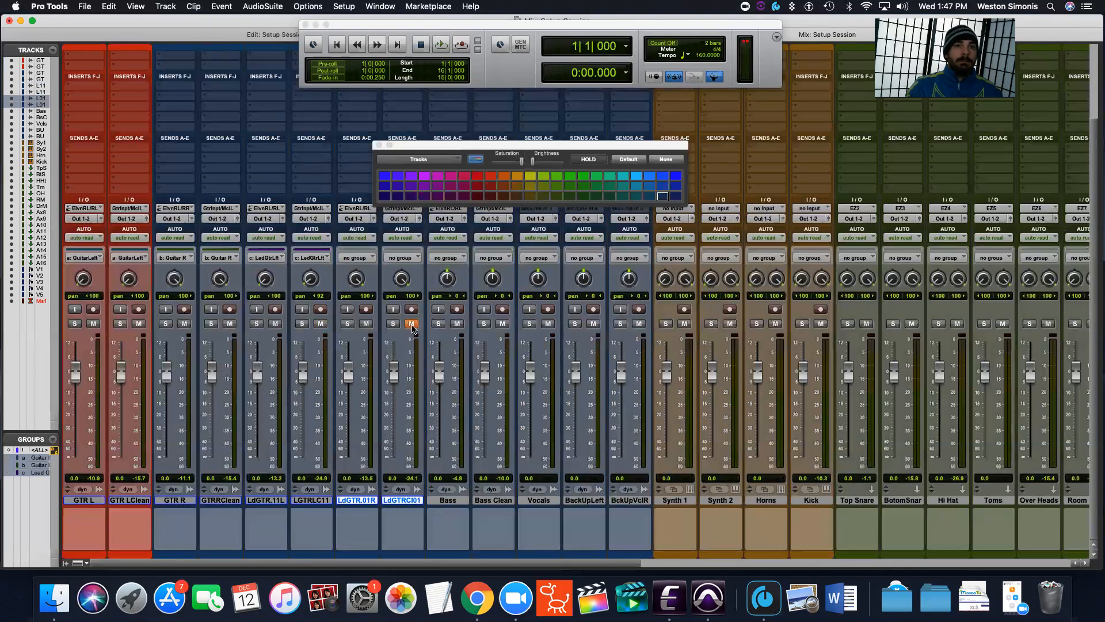
{"action": "key", "text": "super+g"}
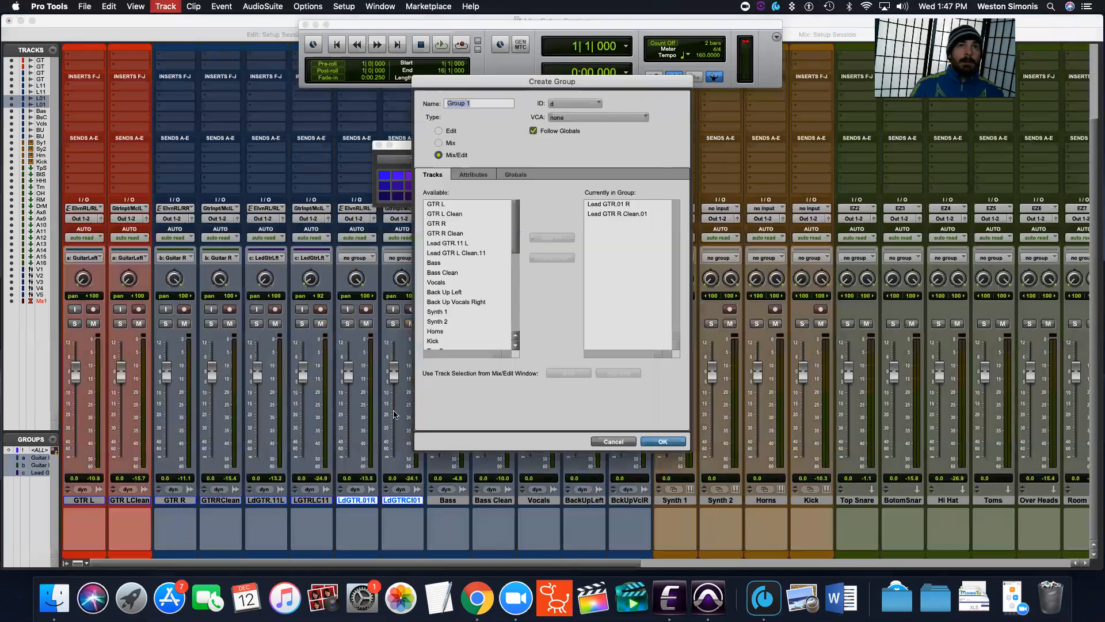
{"action": "type", "text": "Lean"}
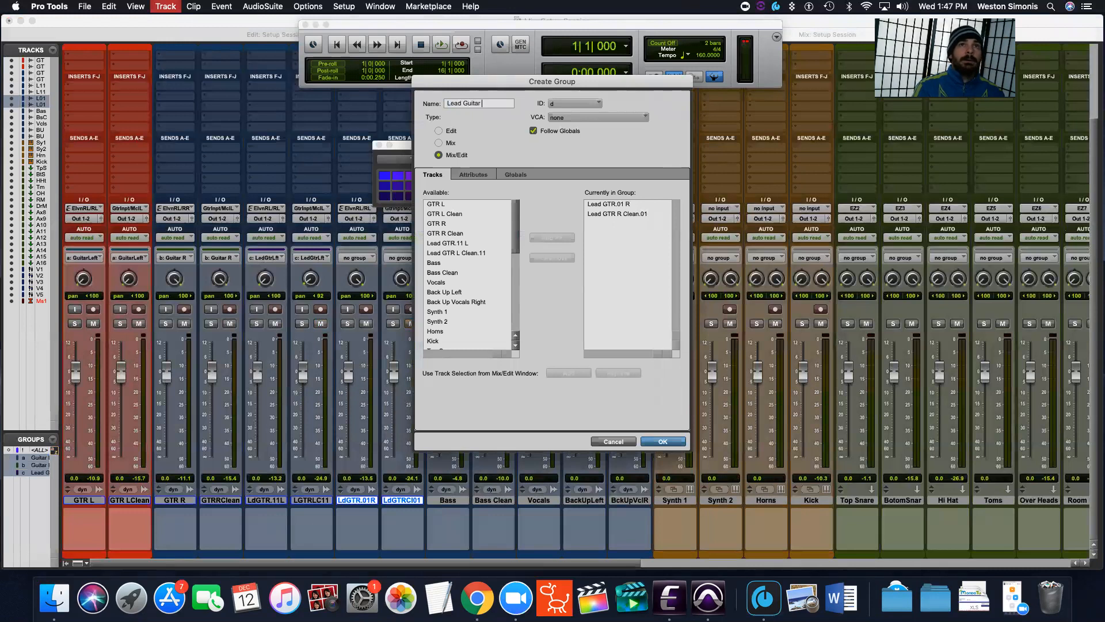
{"action": "key", "text": "Return"}
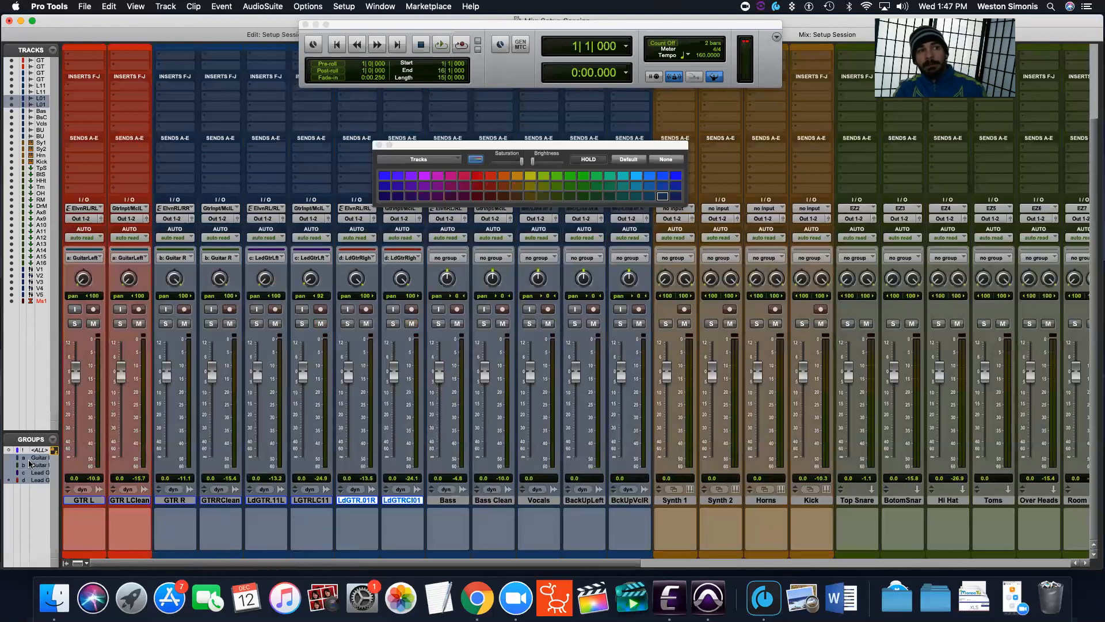
Deactivate the Lead Guitar Right, Lead Guitar Left and Guitar R groups.
{"action": "left_click", "coordinate": [42, 480]}
{"action": "left_click", "coordinate": [43, 472]}
{"action": "left_click", "coordinate": [43, 465]}
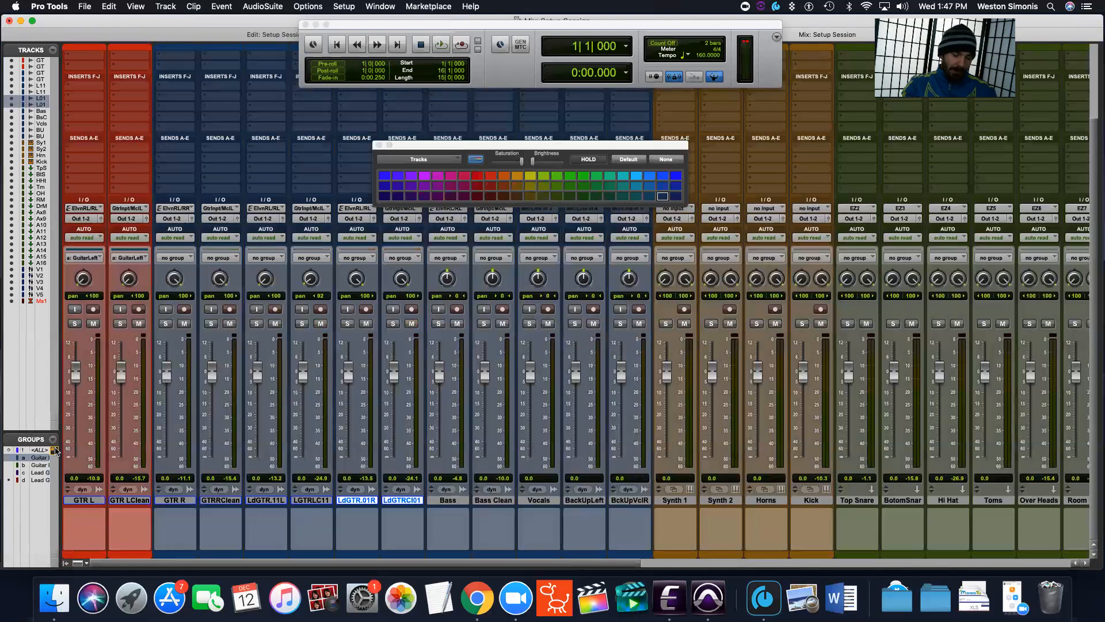
Switch to the Edit window and close the color palette to work on the guitar tracks' clips.
{"action": "key", "text": "super+equal"}
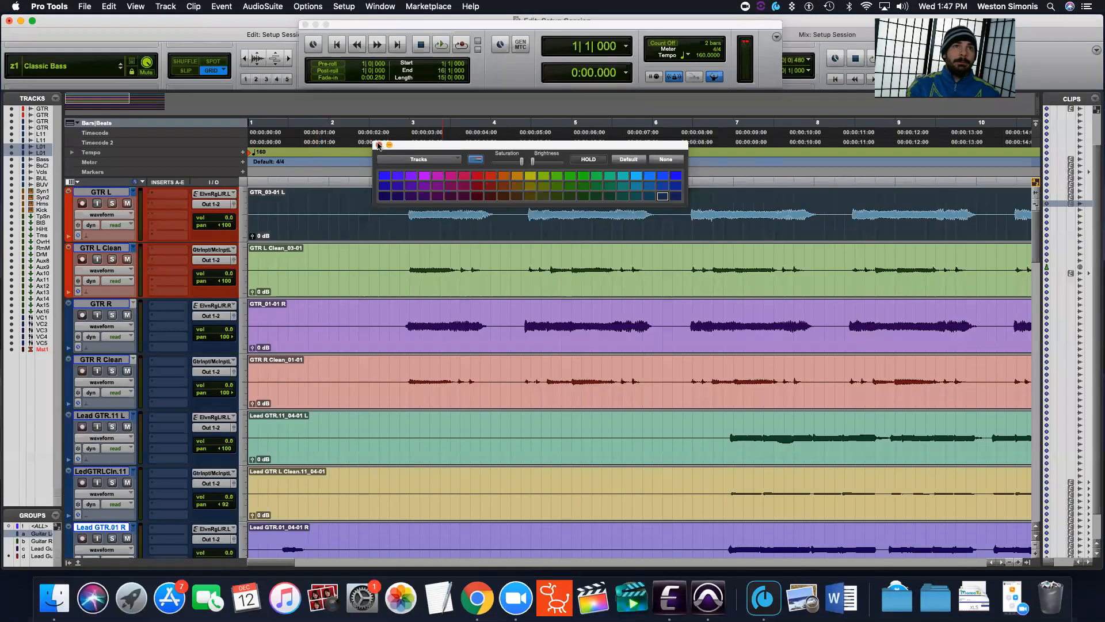
{"action": "left_click", "coordinate": [378, 145]}
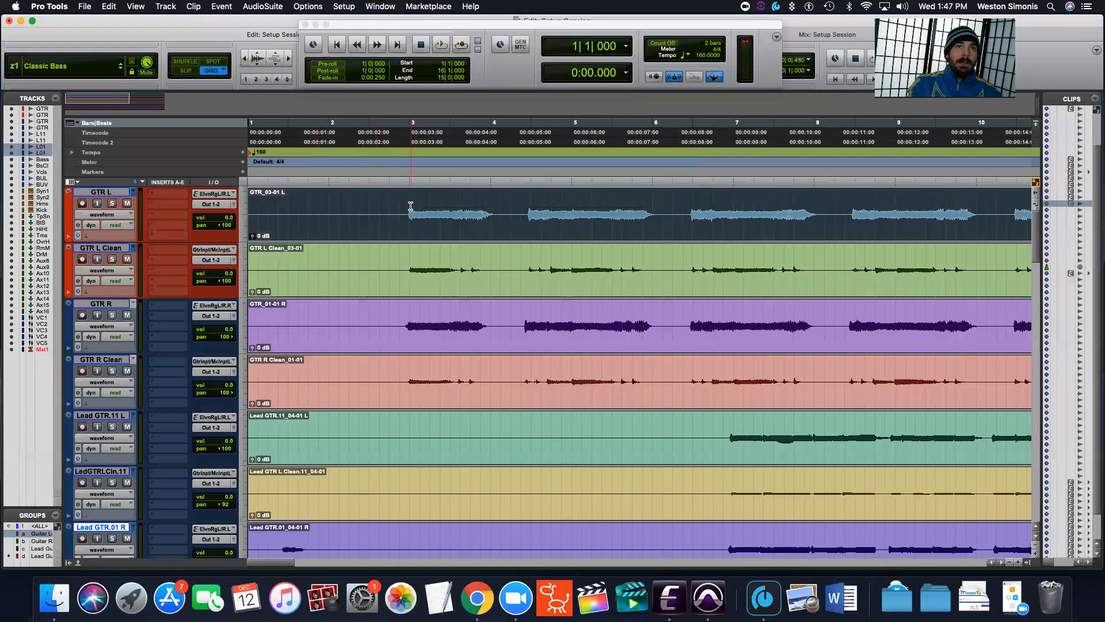
{"action": "left_click", "coordinate": [411, 206]}
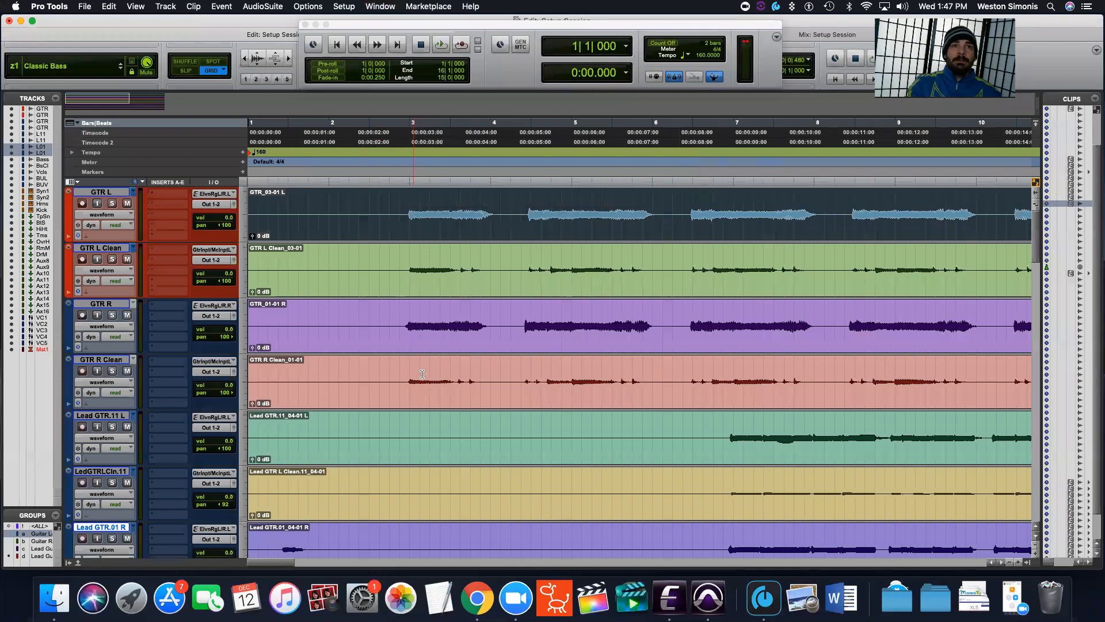
{"action": "left_click", "coordinate": [403, 193]}
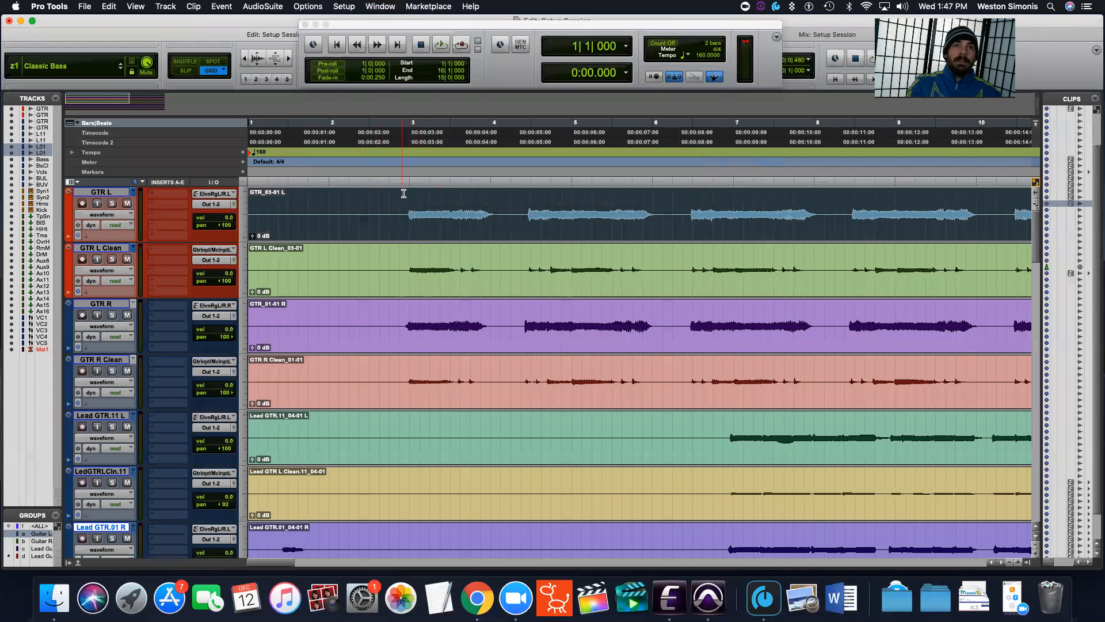
{"action": "left_click", "coordinate": [308, 233]}
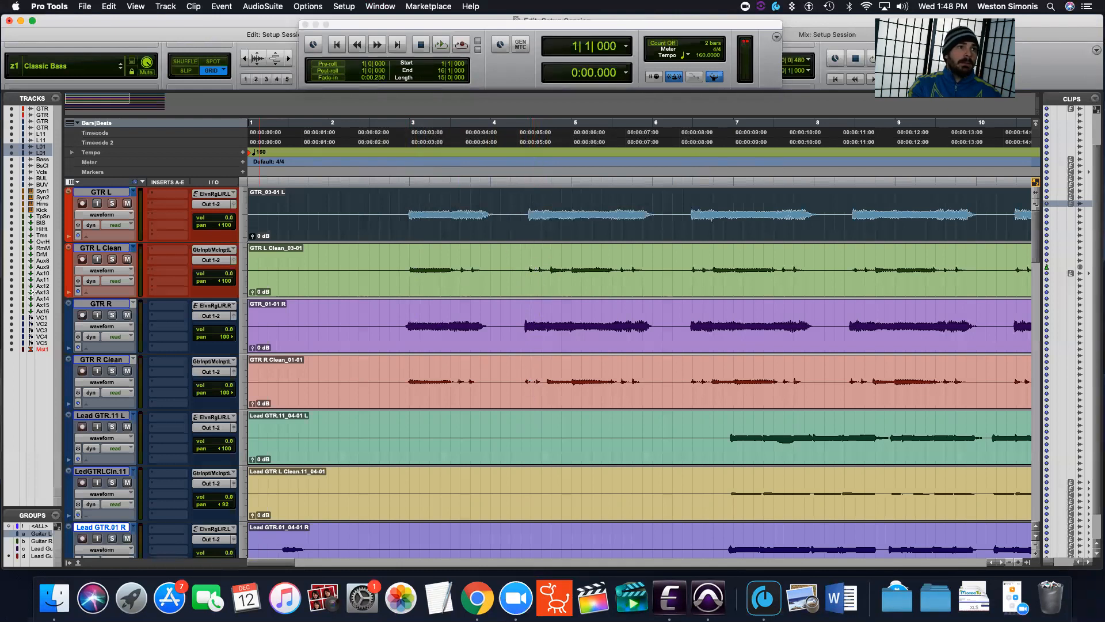
Set the GTR L and GTR L Clean tracks to the Ticks timebase and enable Polyphonic Elastic Audio on them.
{"action": "left_click", "coordinate": [68, 236], "text": "alt+shift"}
{"action": "left_click", "coordinate": [67, 238], "text": "alt+shift"}
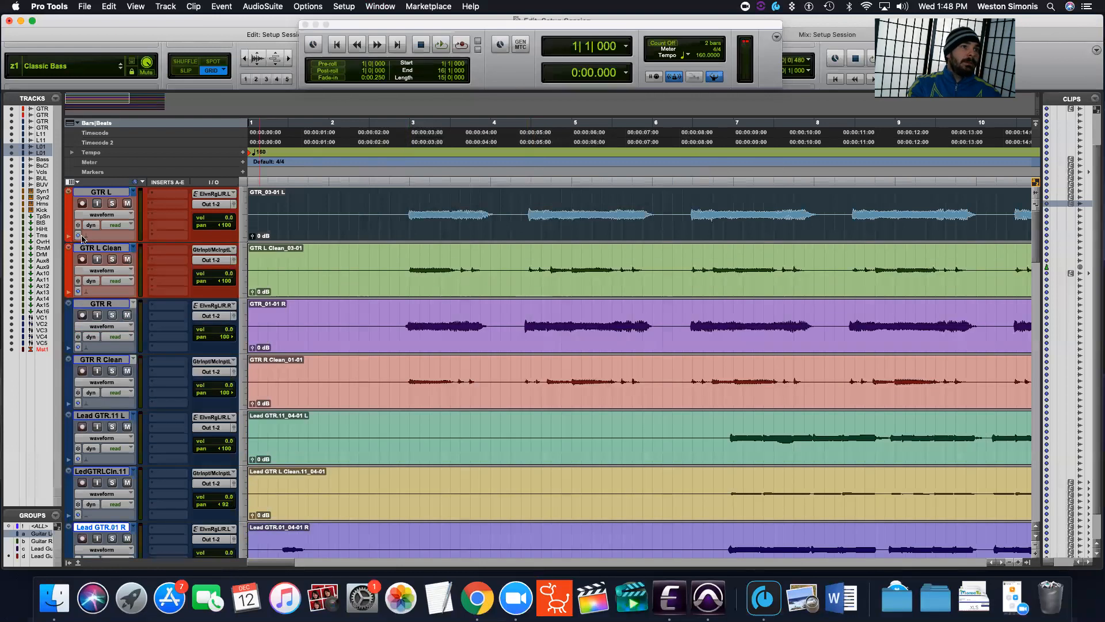
{"action": "left_click", "coordinate": [79, 238]}
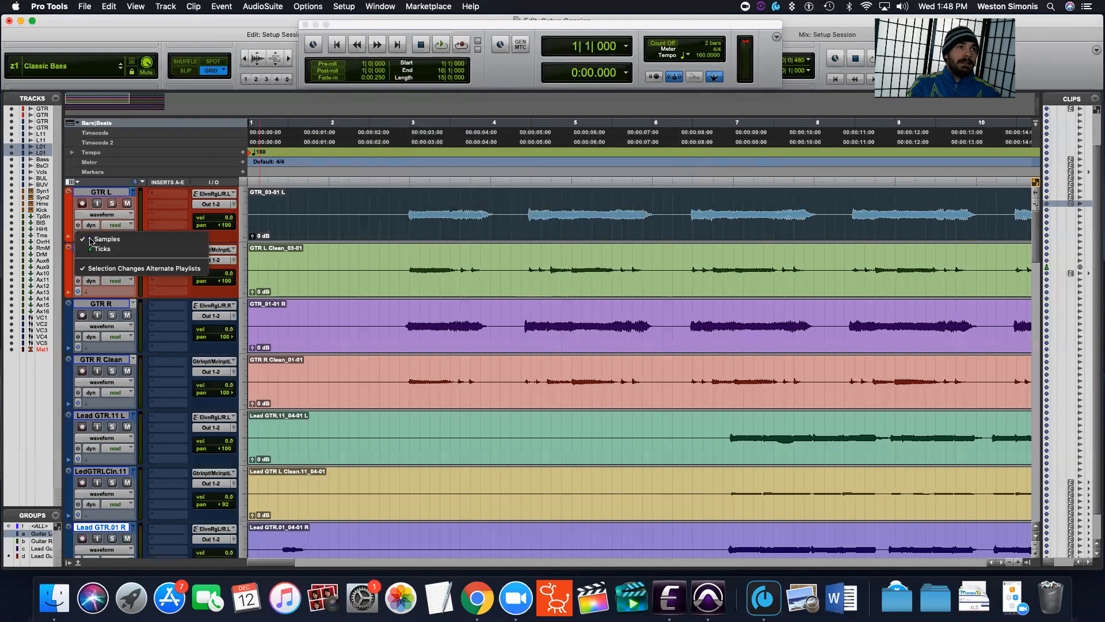
{"action": "left_click", "coordinate": [87, 236]}
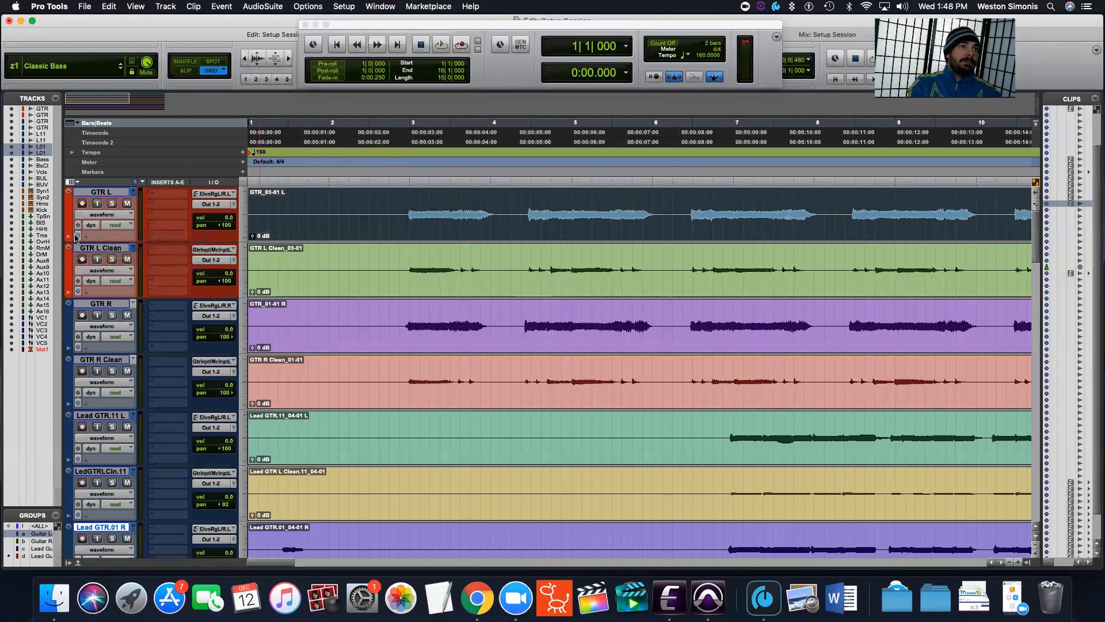
{"action": "left_click", "coordinate": [77, 237]}
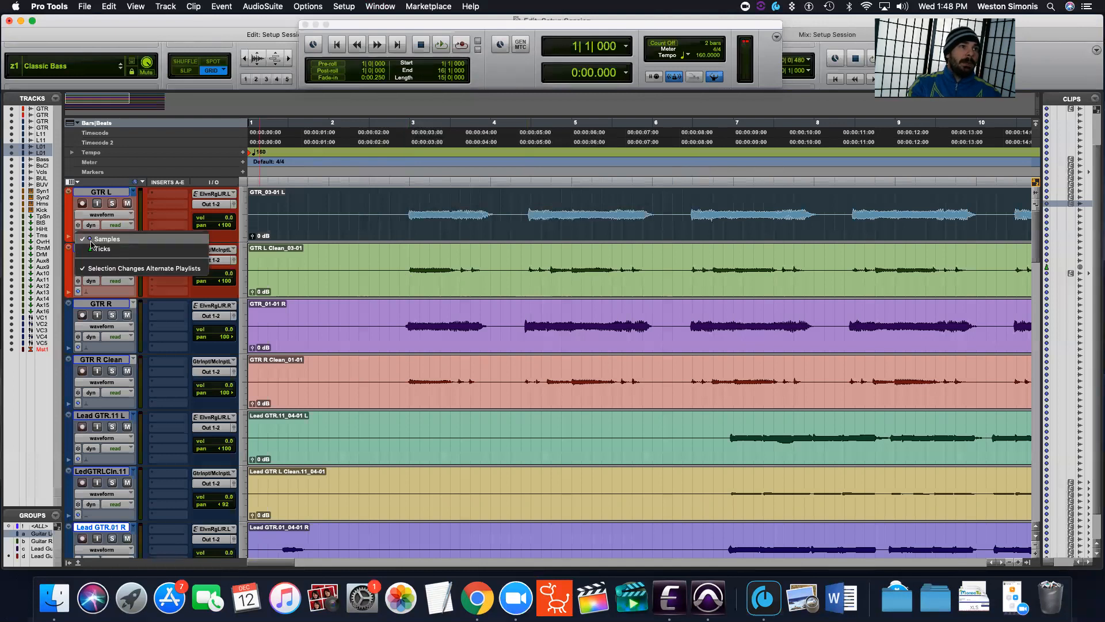
{"action": "left_click", "coordinate": [117, 253]}
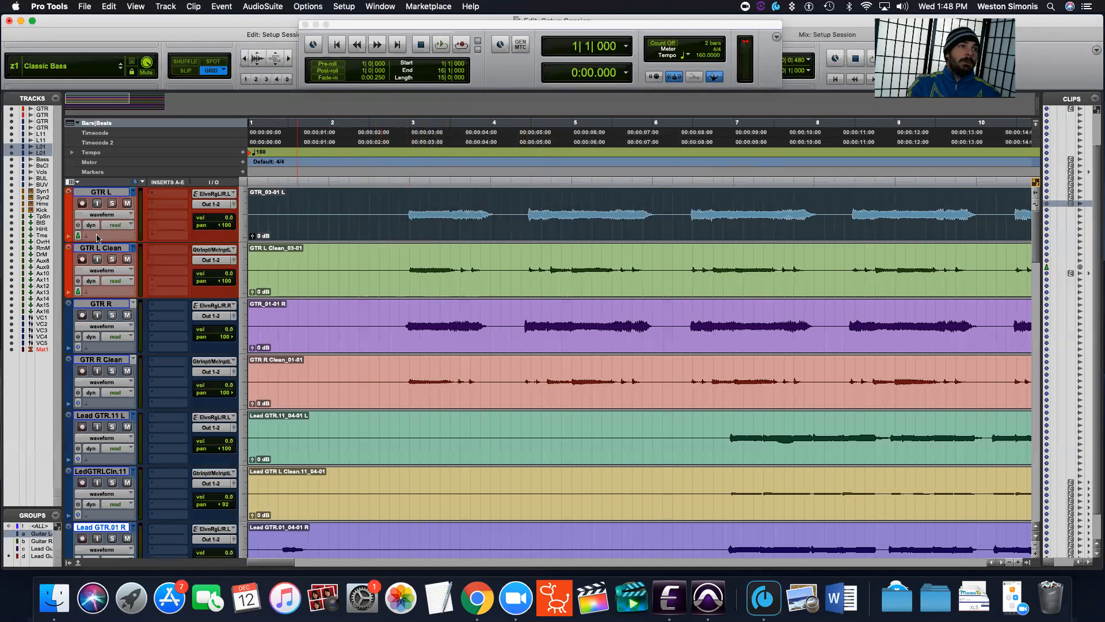
{"action": "left_click", "coordinate": [97, 237]}
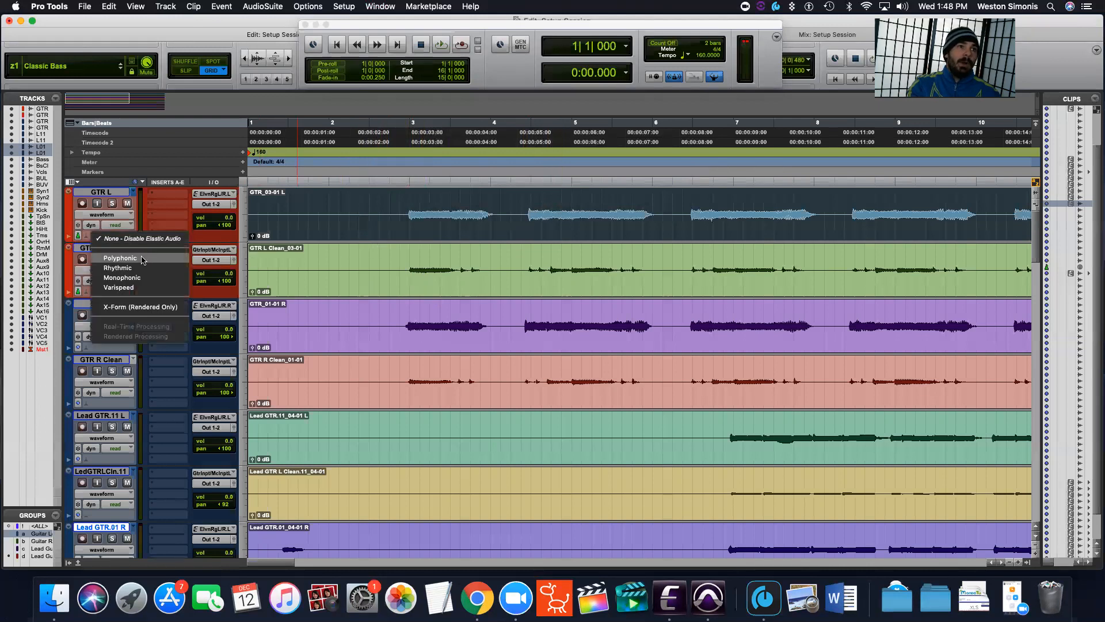
{"action": "left_click", "coordinate": [143, 259]}
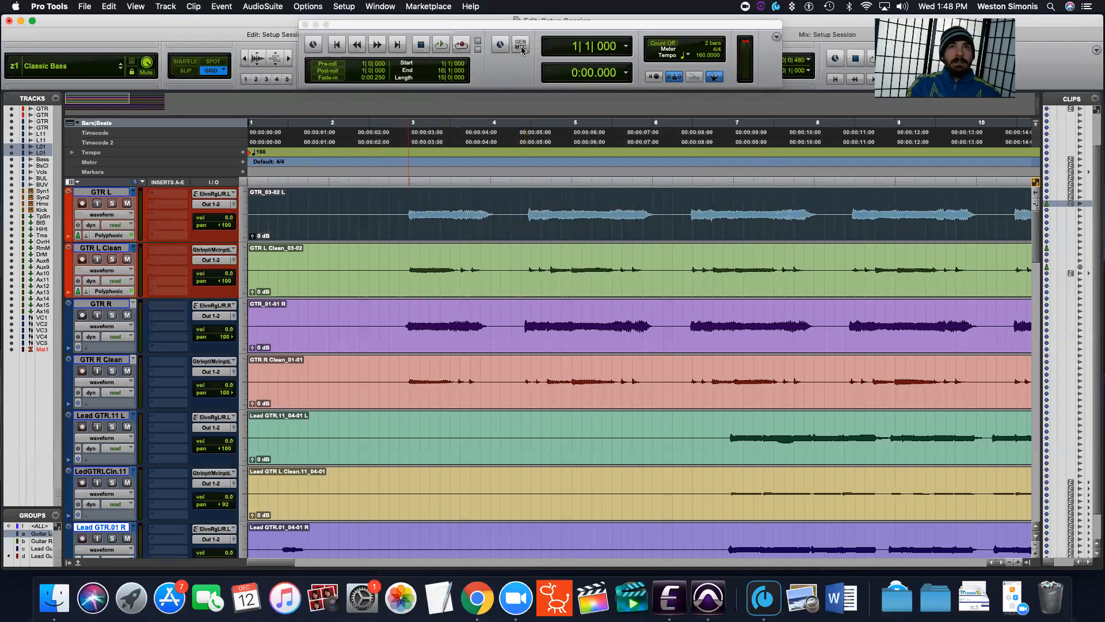
Show the GTR L and GTR L Clean tracks in analysis view, and change both to warp view.
{"action": "left_click_drag", "start_coordinate": [707, 27], "coordinate": [981, 105]}
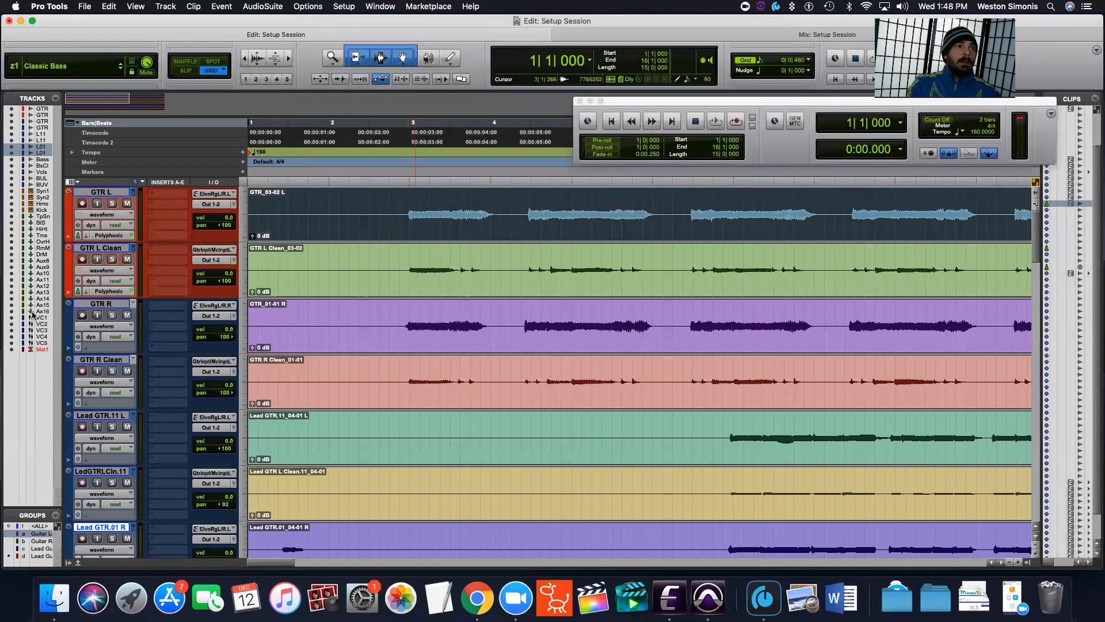
{"action": "left_click", "coordinate": [120, 272]}
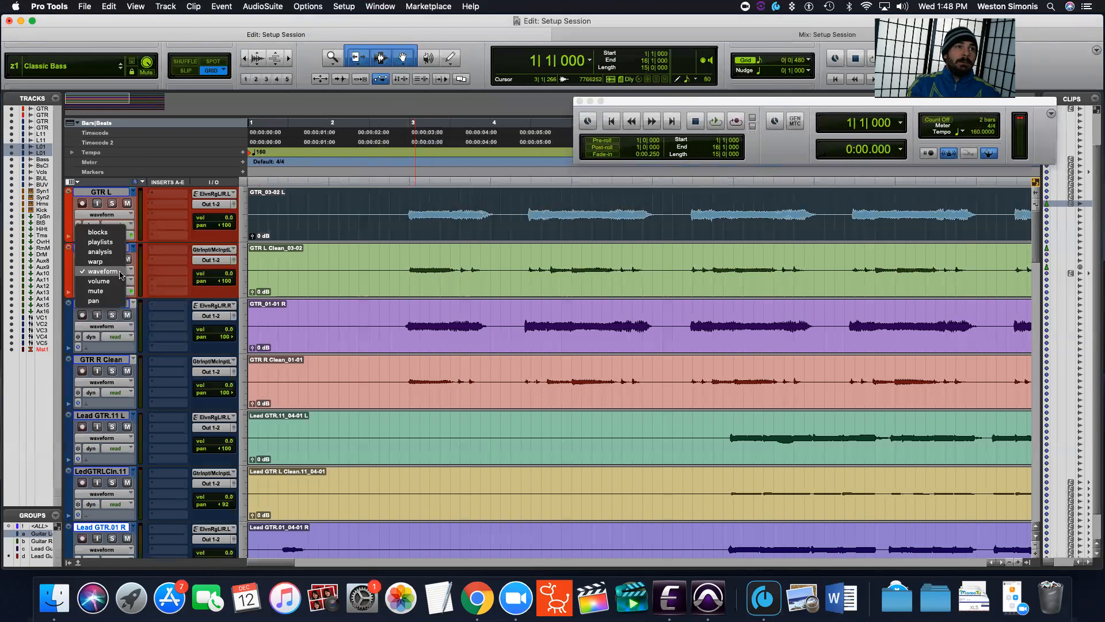
{"action": "left_click", "coordinate": [109, 252]}
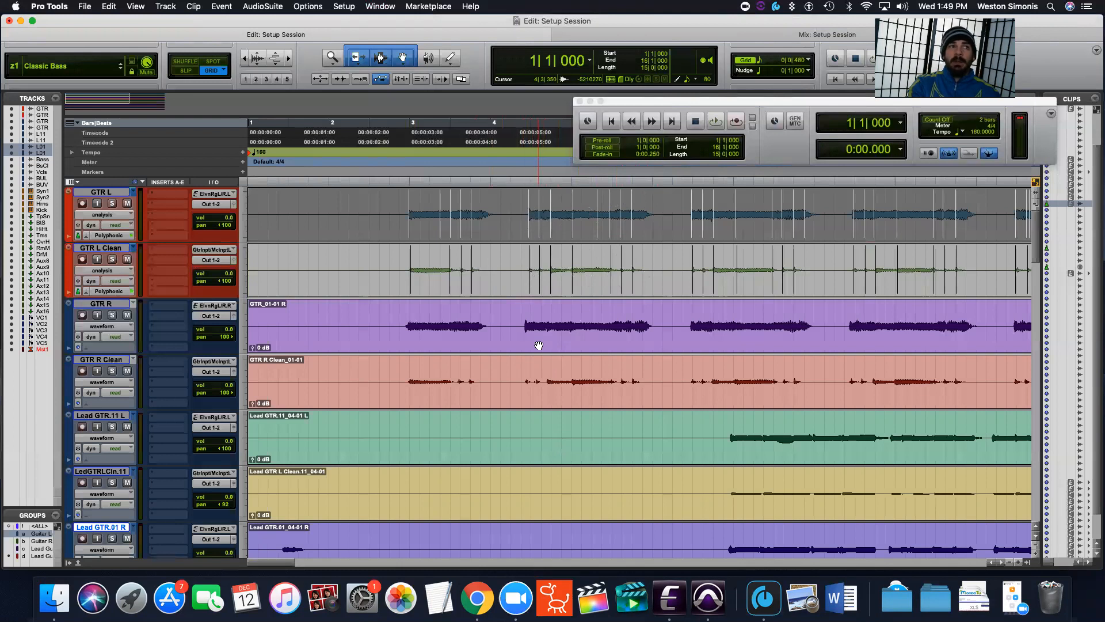
{"action": "left_click", "coordinate": [102, 271]}
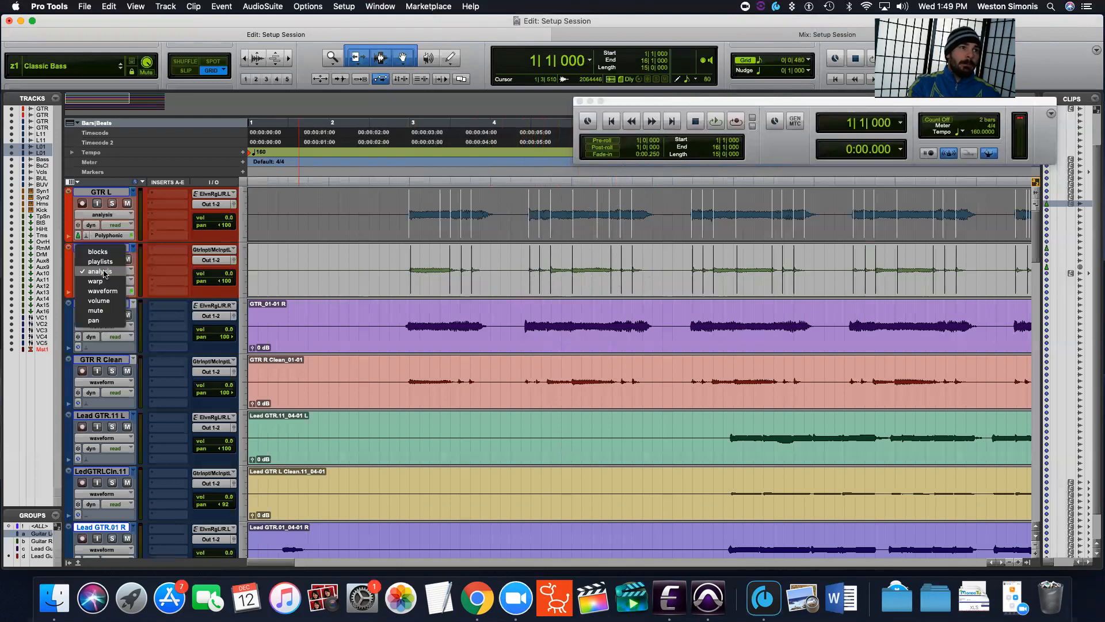
{"action": "left_click", "coordinate": [107, 284]}
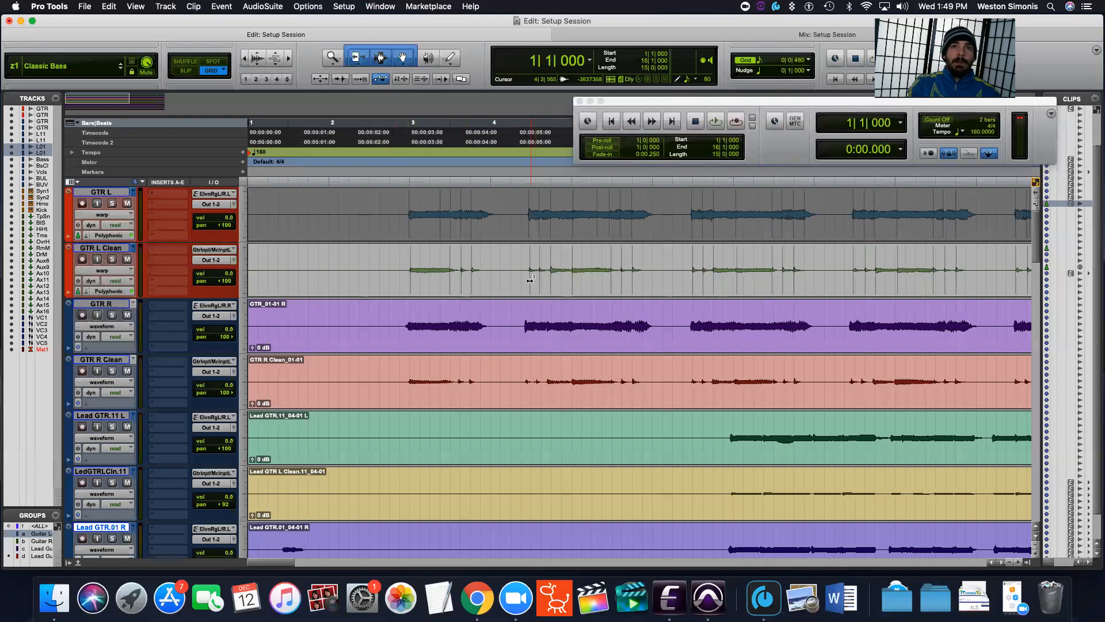
Add seven warp markers at the transients of the second phrase on the GTR L and GTR L Clean tracks.
{"action": "double_click", "coordinate": [530, 217]}
{"action": "double_click", "coordinate": [540, 277]}
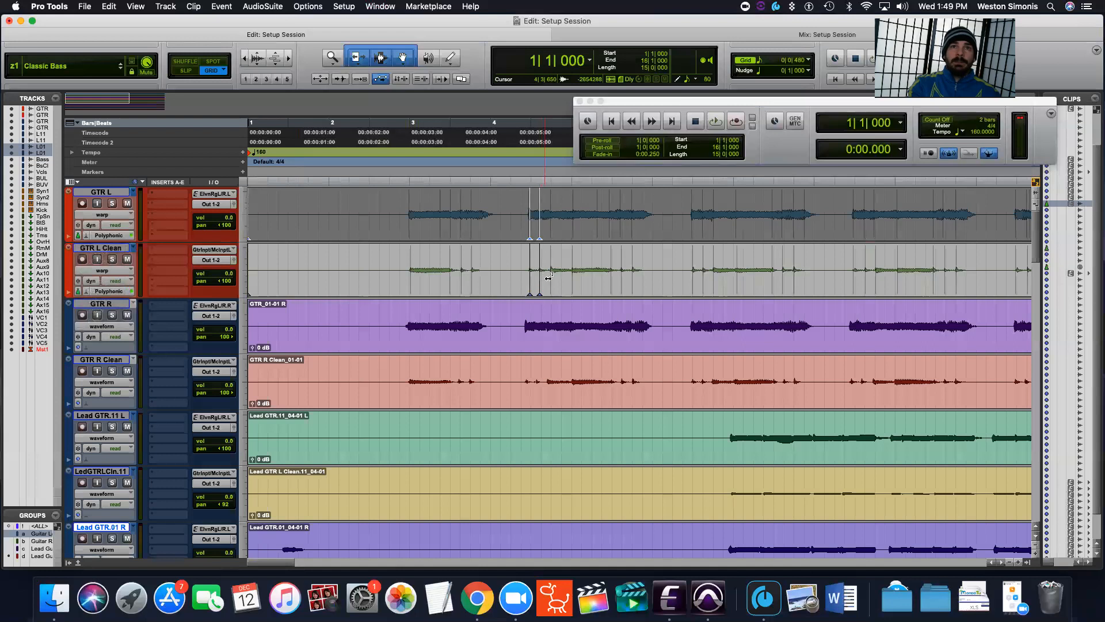
{"action": "double_click", "coordinate": [550, 279]}
{"action": "double_click", "coordinate": [573, 280]}
{"action": "double_click", "coordinate": [611, 275]}
{"action": "double_click", "coordinate": [621, 276]}
{"action": "double_click", "coordinate": [633, 277]}
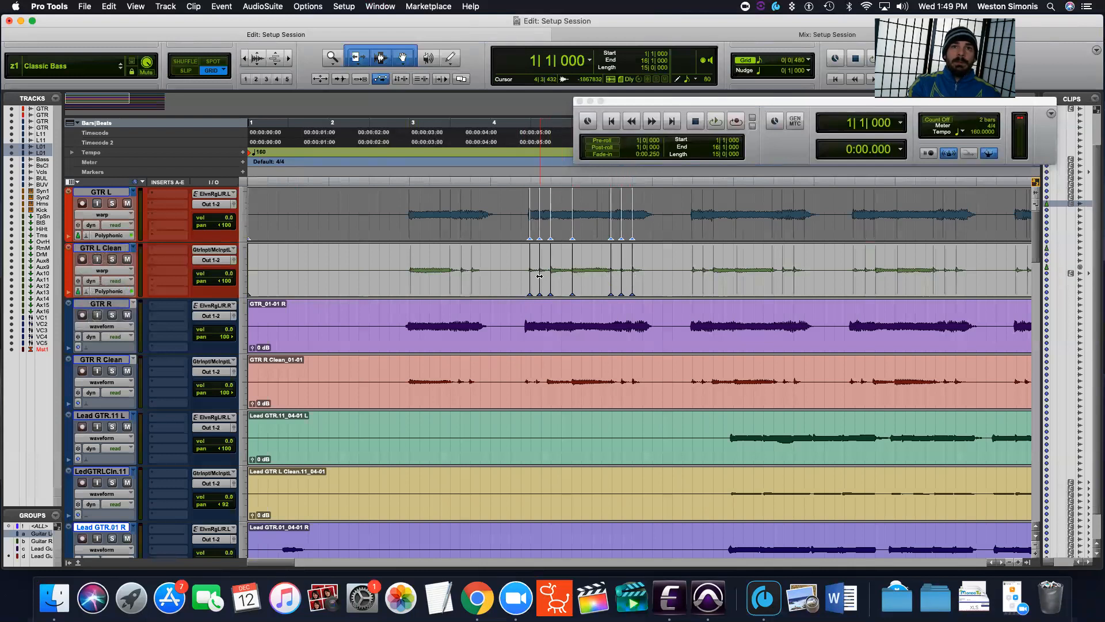
Add a warp marker near the end of the first GTR L phrase and nudge the second phrase's opening marker slightly later.
{"action": "left_click_drag", "start_coordinate": [540, 276], "coordinate": [530, 277]}
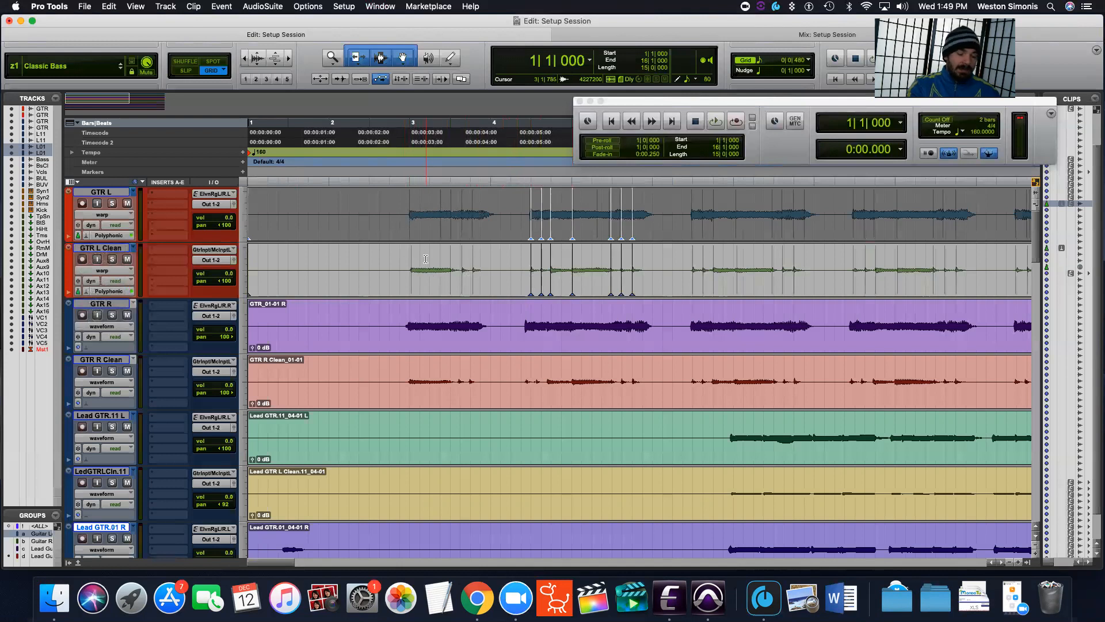
{"action": "left_click", "coordinate": [471, 225]}
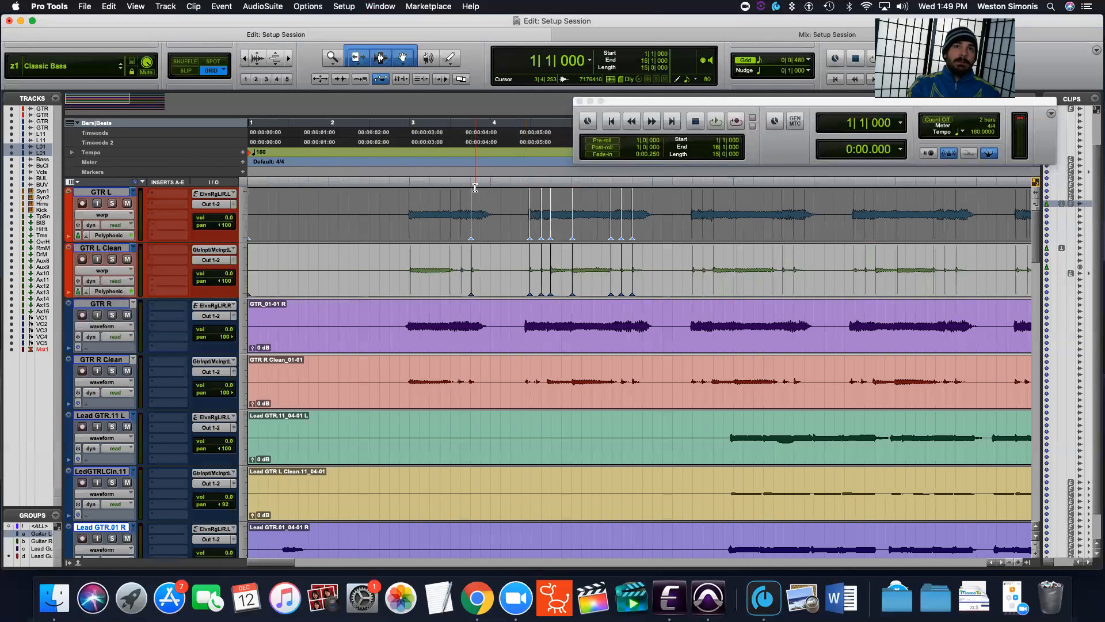
{"action": "left_click_drag", "start_coordinate": [530, 274], "coordinate": [531, 274]}
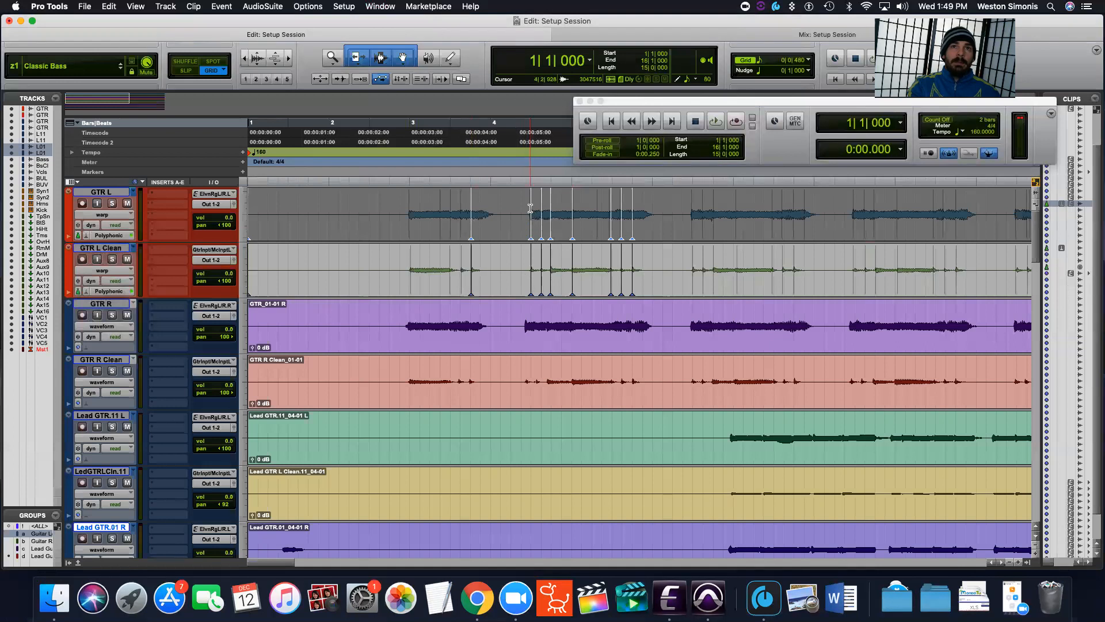
{"action": "key", "text": "super+bracketright"}
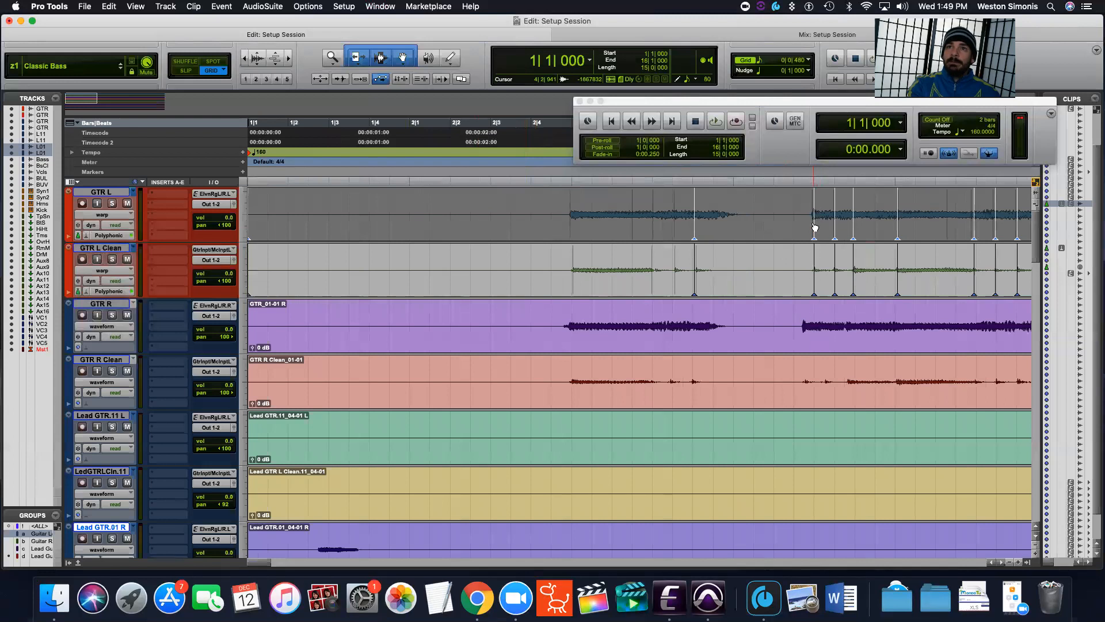
Set the GTR R and GTR R Clean tracks to the Ticks timebase and enable Polyphonic Elastic Audio on them.
{"action": "left_click_drag", "start_coordinate": [846, 108], "coordinate": [362, 26]}
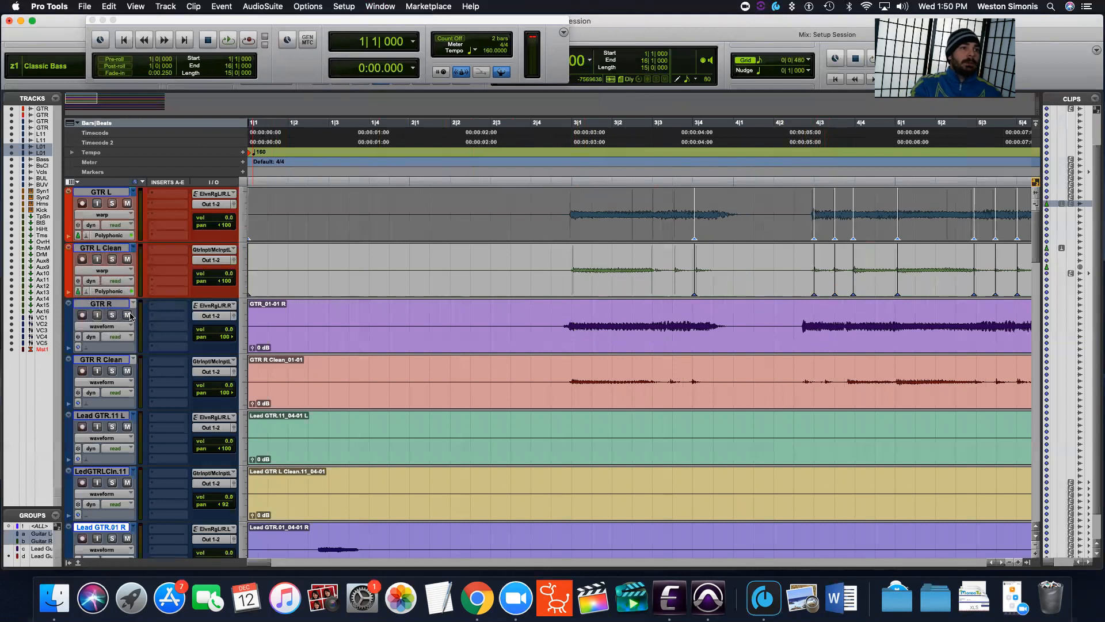
{"action": "left_click", "coordinate": [79, 347]}
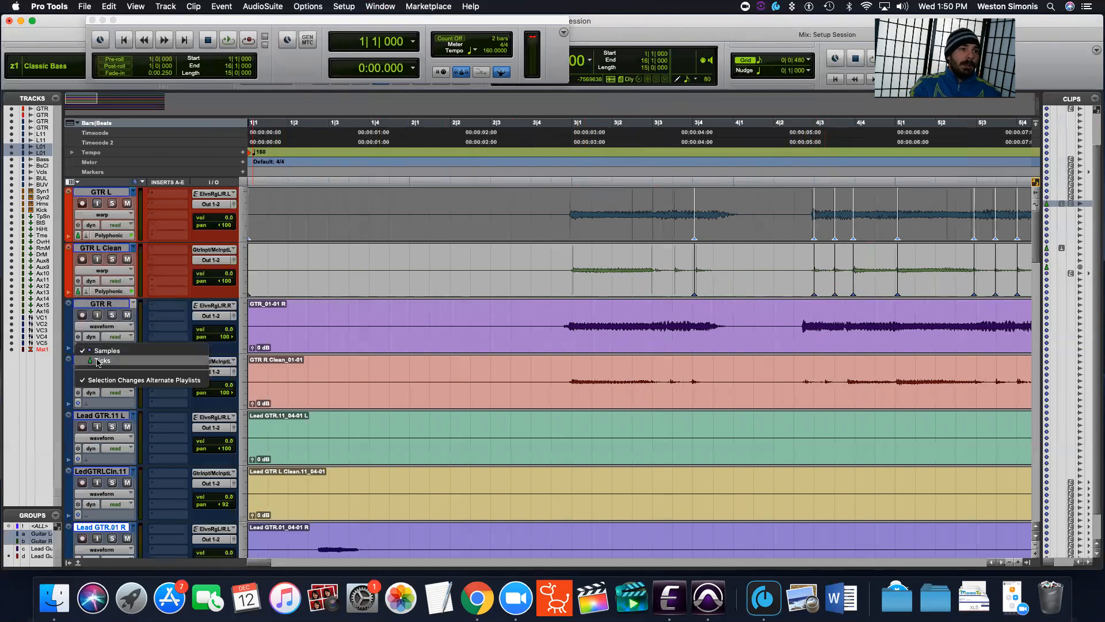
{"action": "left_click", "coordinate": [87, 358]}
{"action": "left_click", "coordinate": [104, 404]}
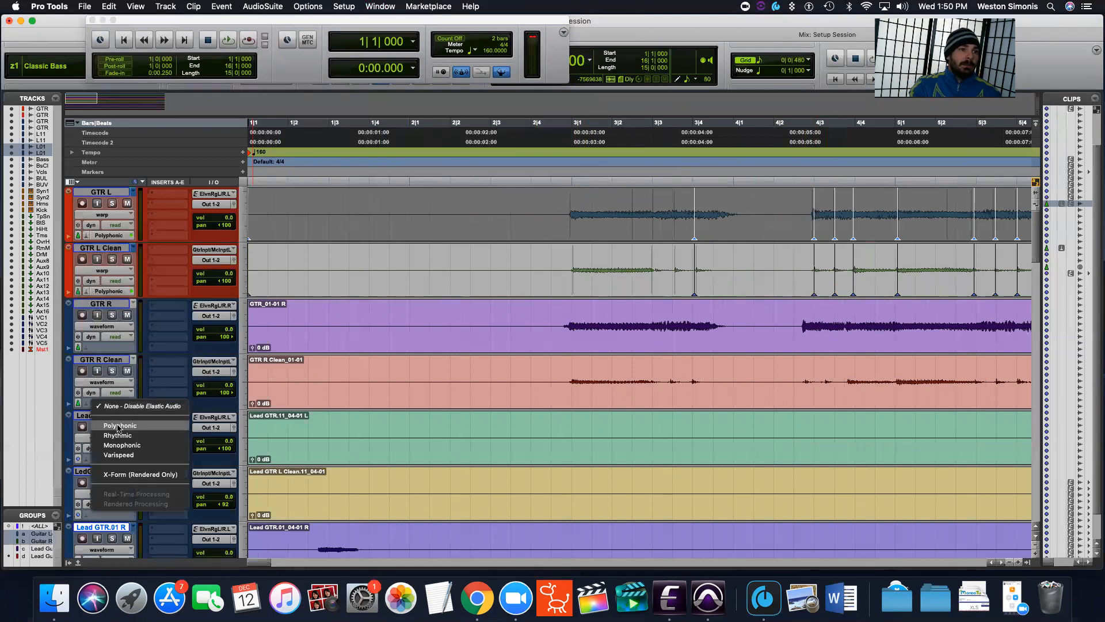
{"action": "left_click", "coordinate": [115, 406]}
Change the GTR R and GTR R Clean tracks from waveform to analysis view, and on to warp view.
{"action": "left_click", "coordinate": [115, 383]}
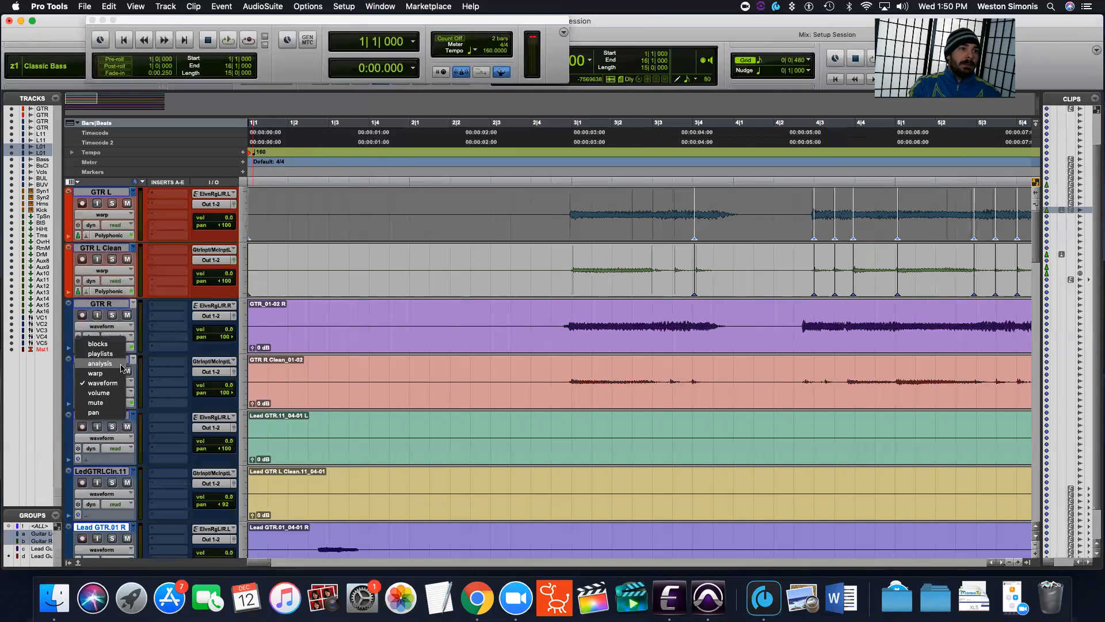
{"action": "left_click", "coordinate": [99, 363]}
{"action": "left_click", "coordinate": [107, 383]}
{"action": "left_click", "coordinate": [105, 393]}
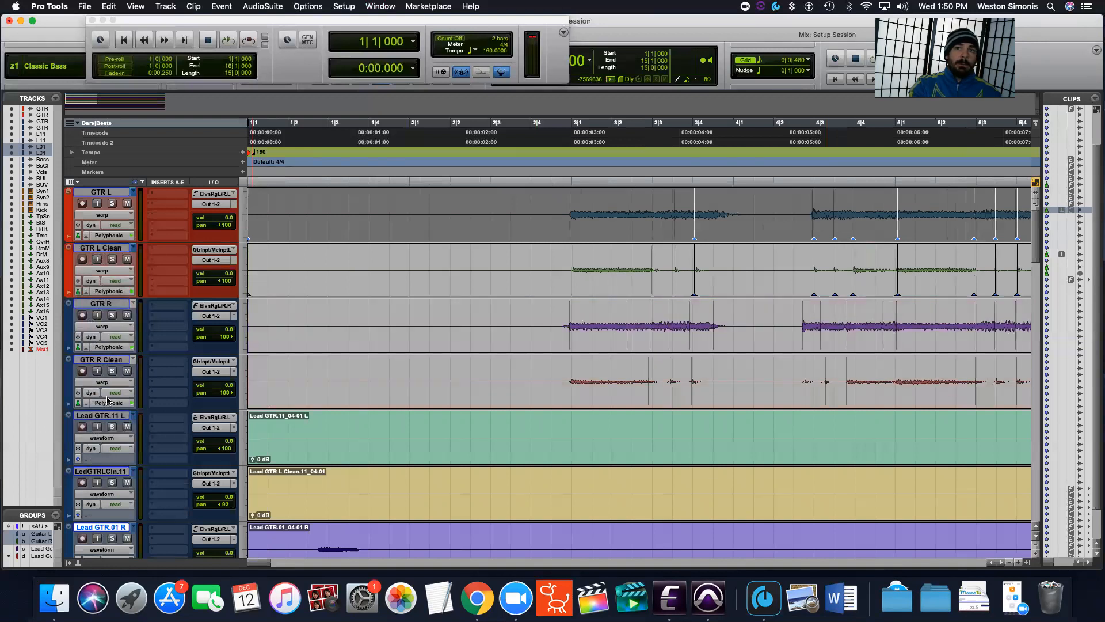
Add warp markers on the GTR R tracks at the first phrase's end and the second phrase's first two transients, nudging the last one later.
{"action": "left_click_drag", "start_coordinate": [266, 563], "coordinate": [275, 565]}
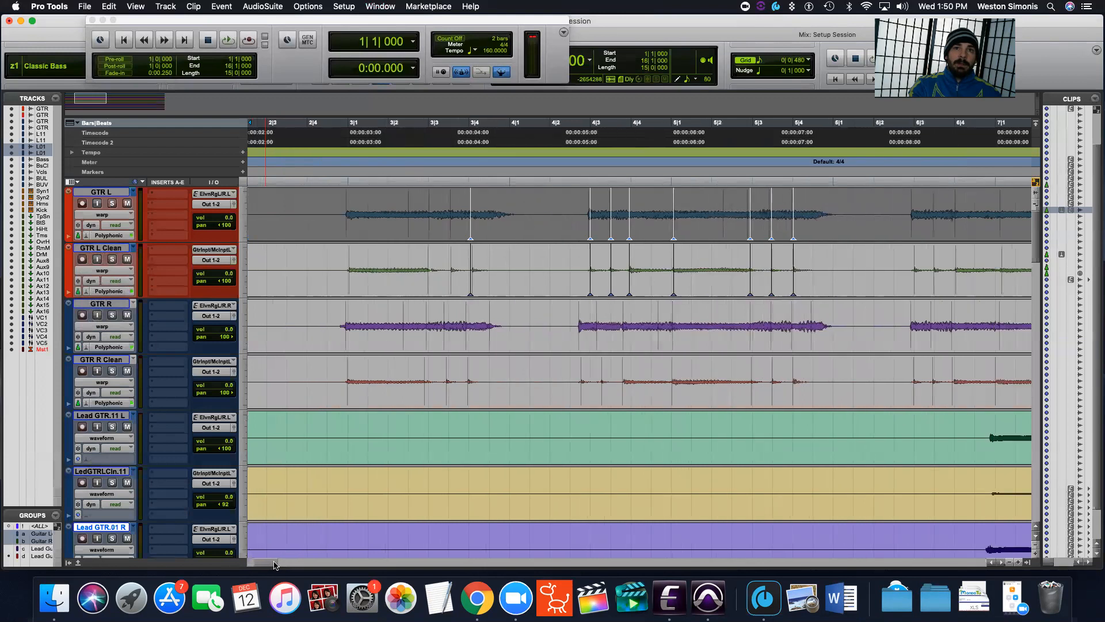
{"action": "double_click", "coordinate": [490, 342]}
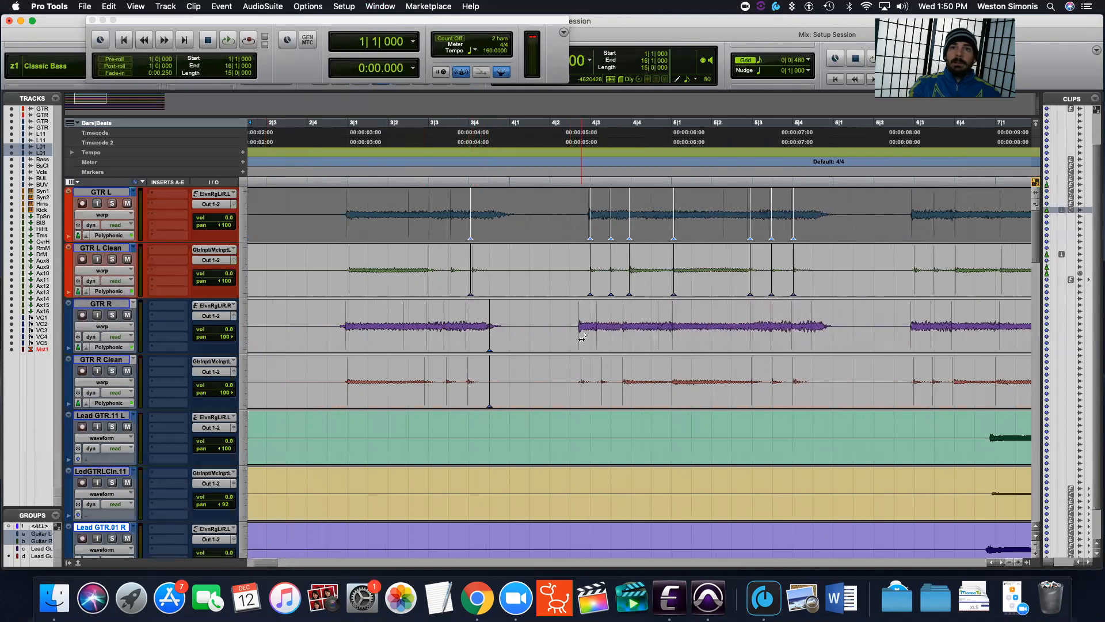
{"action": "double_click", "coordinate": [581, 383]}
{"action": "left_click_drag", "start_coordinate": [603, 389], "coordinate": [605, 387]}
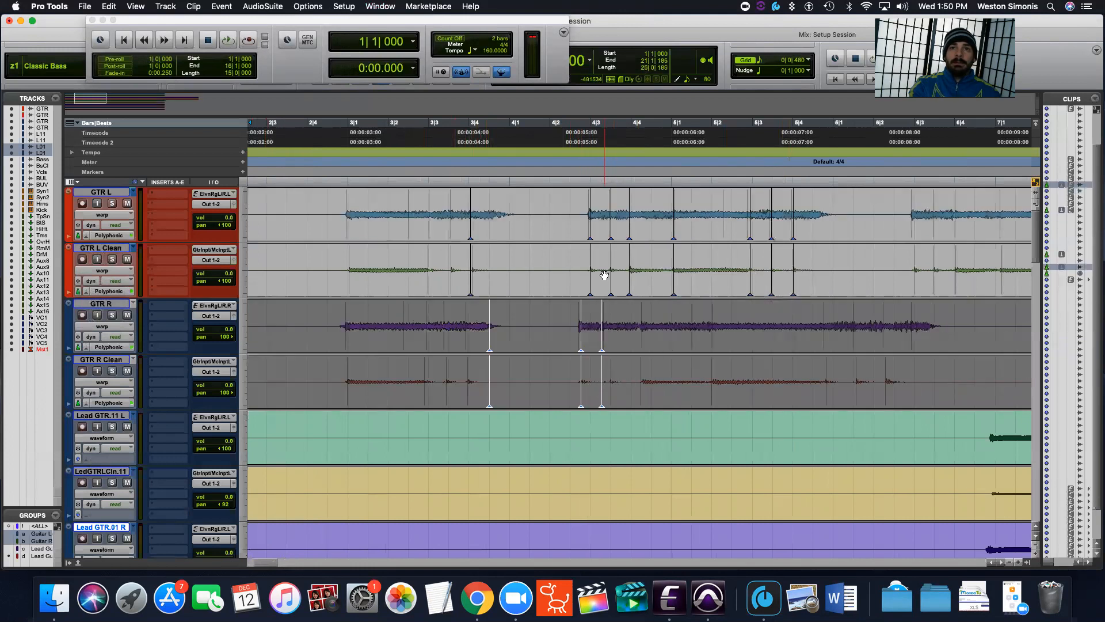
{"action": "left_click", "coordinate": [541, 296]}
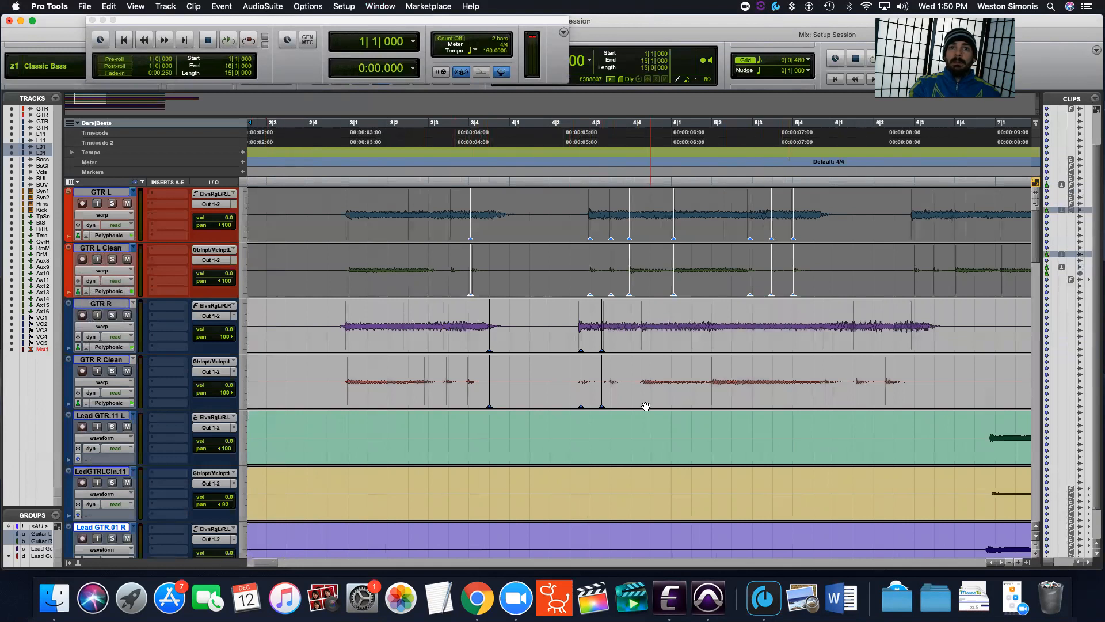
Add three more warp markers within the second GTR R phrase and shift the phrase's opening marker slightly earlier.
{"action": "double_click", "coordinate": [610, 395]}
{"action": "double_click", "coordinate": [713, 391]}
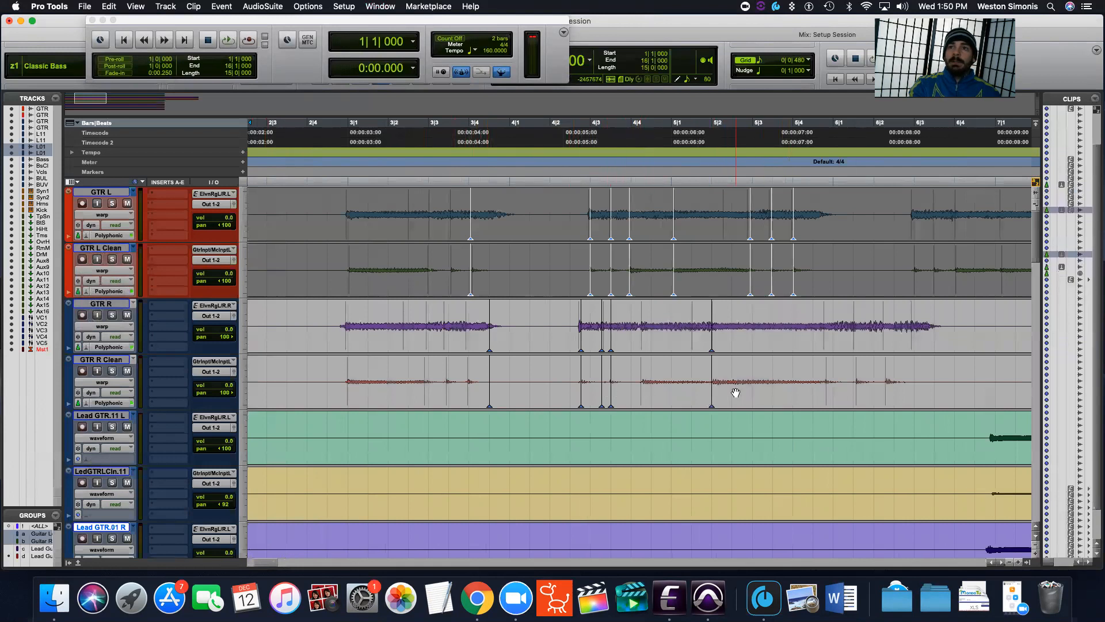
{"action": "double_click", "coordinate": [641, 334]}
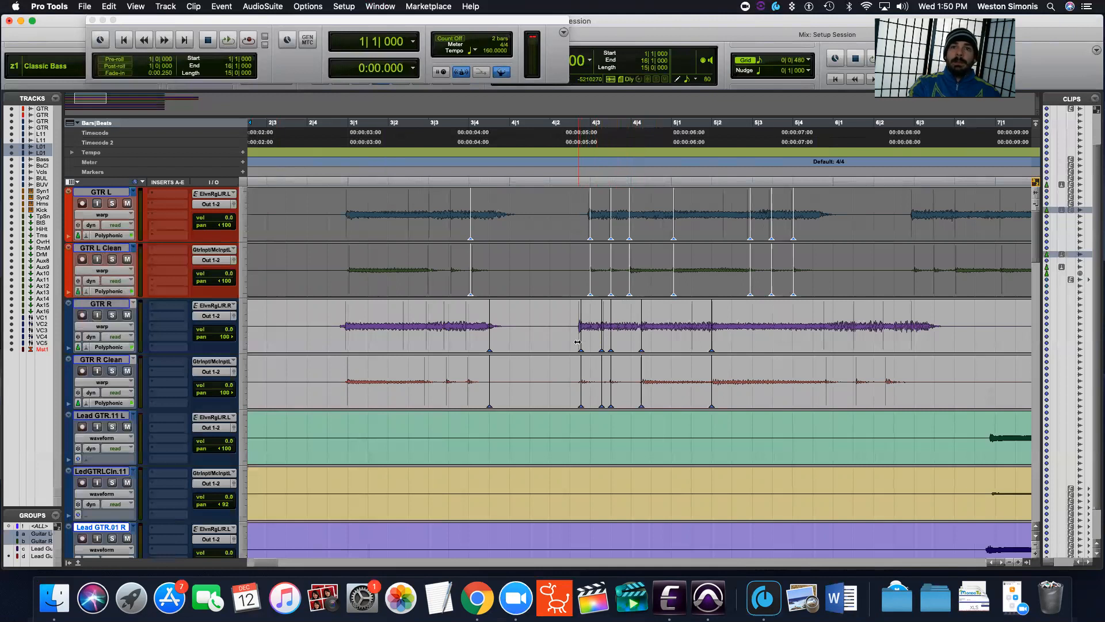
{"action": "left_click_drag", "start_coordinate": [582, 342], "coordinate": [578, 341]}
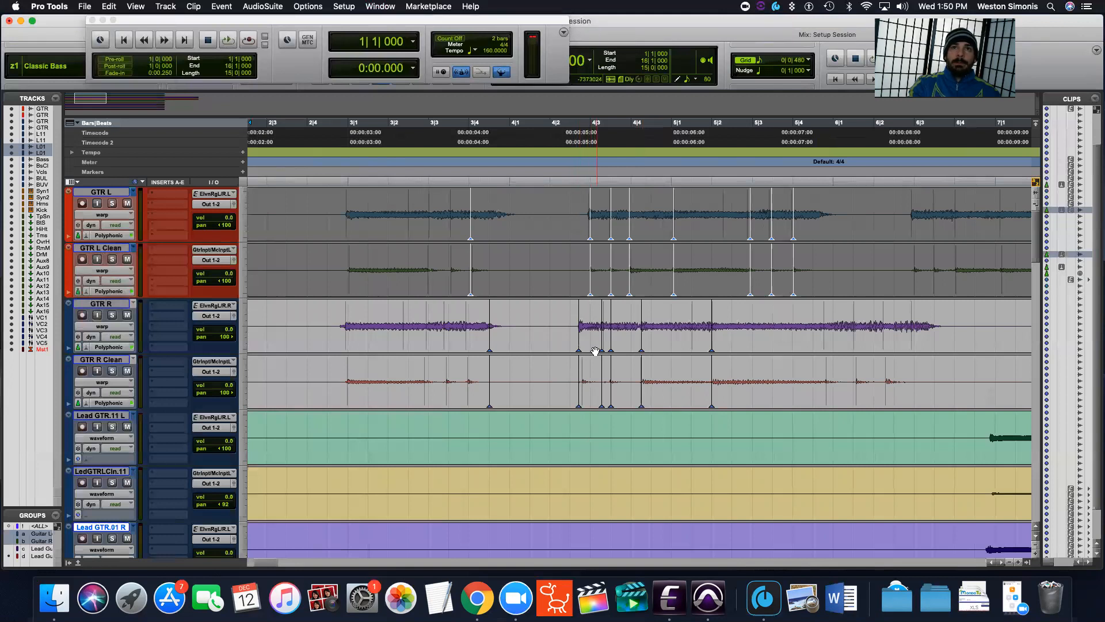
Align the second GTR R phrase's opening warp marker with the matching GTR L marker and set the grid to 1/16 note.
{"action": "left_click", "coordinate": [578, 332]}
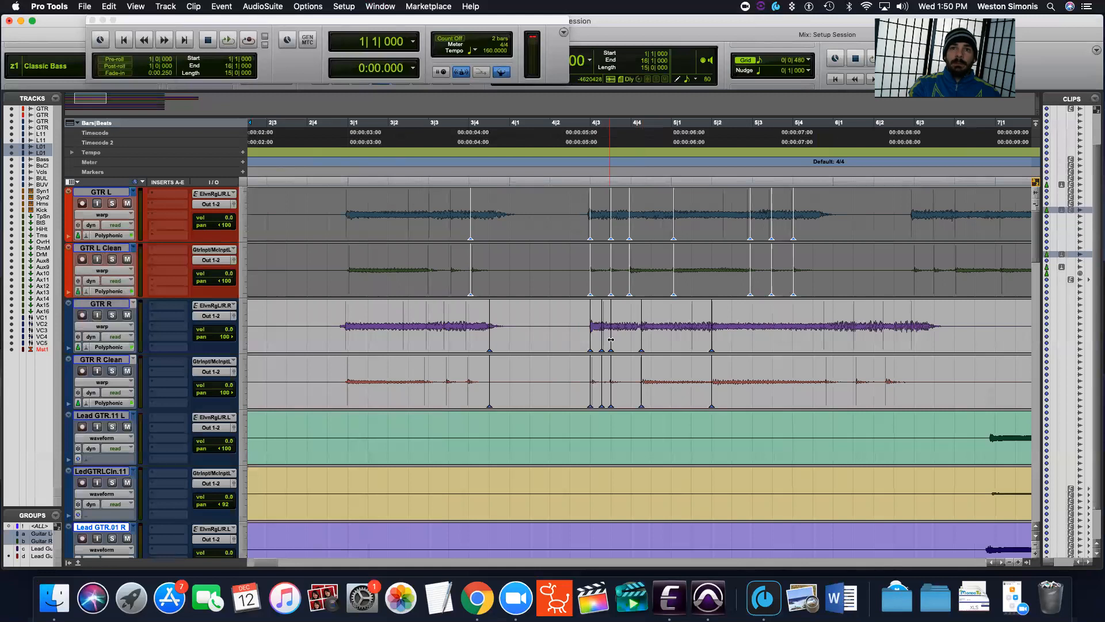
{"action": "mouse_move", "coordinate": [741, 23]}
{"action": "left_mouse_down"}
{"action": "mouse_move", "coordinate": [741, 103]}
{"action": "mouse_move", "coordinate": [741, 27]}
{"action": "left_mouse_up"}
{"action": "left_click", "coordinate": [761, 68]}
{"action": "left_click", "coordinate": [761, 68]}
{"action": "left_click", "coordinate": [760, 67]}
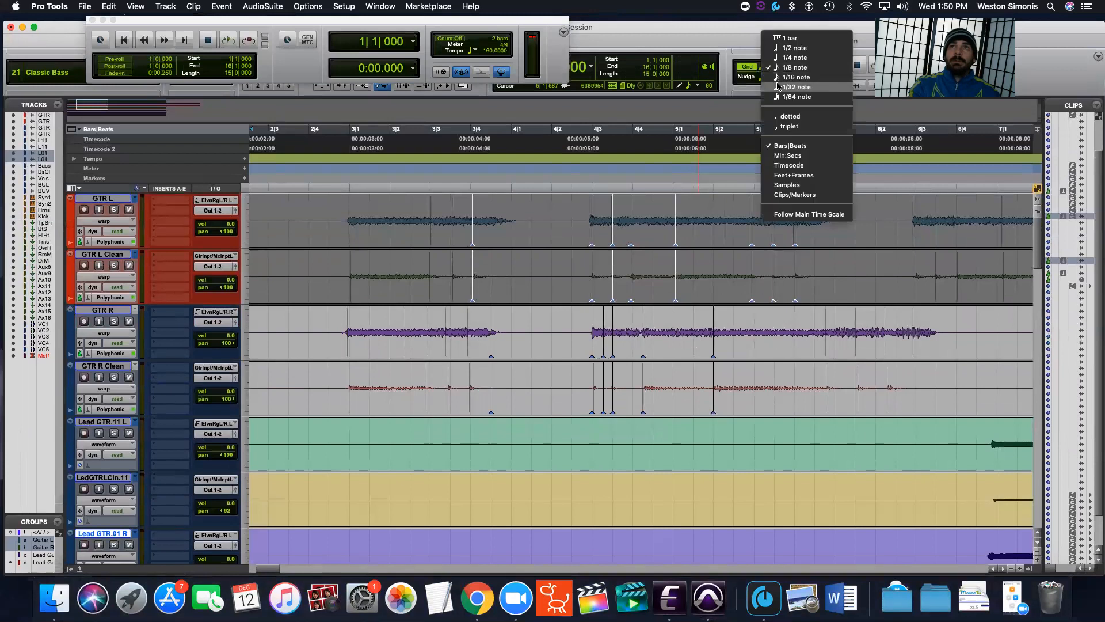
{"action": "left_click", "coordinate": [781, 77]}
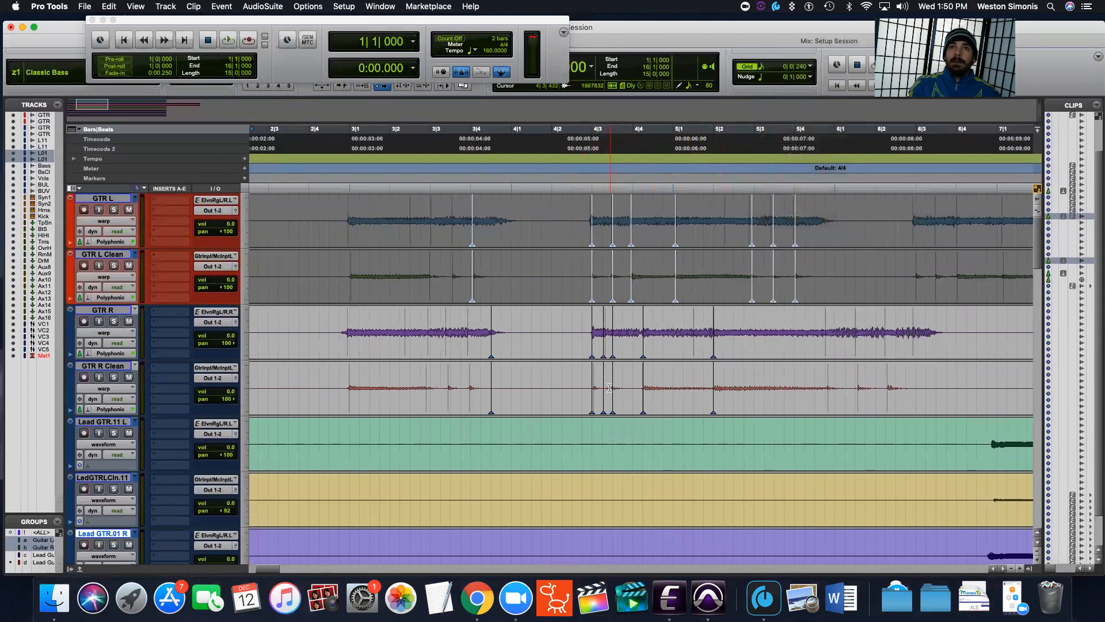
Play the session from the start to check the timing of the GTR L and GTR R tracks.
{"action": "key", "text": "space"}
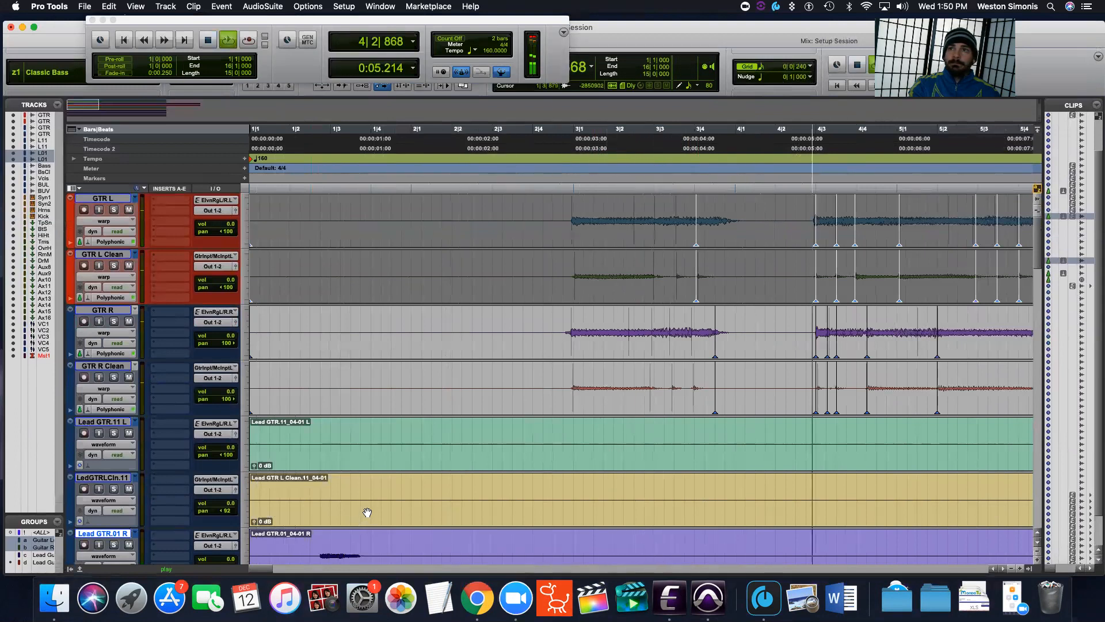
{"action": "key", "text": "space"}
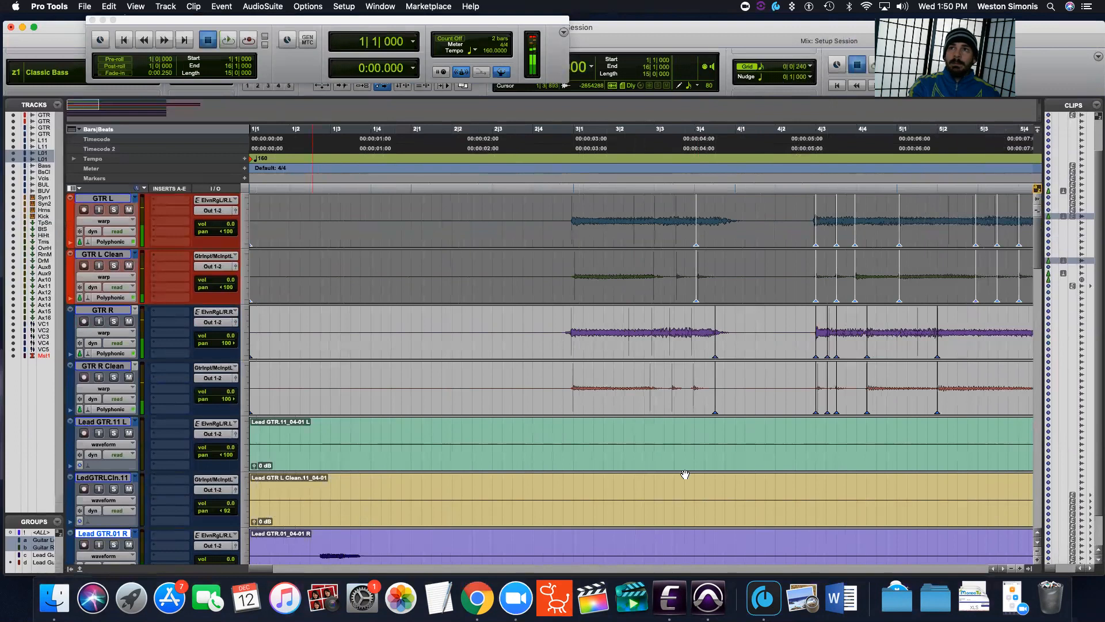
{"action": "left_click_drag", "start_coordinate": [261, 570], "coordinate": [259, 572]}
{"action": "key", "text": "space"}
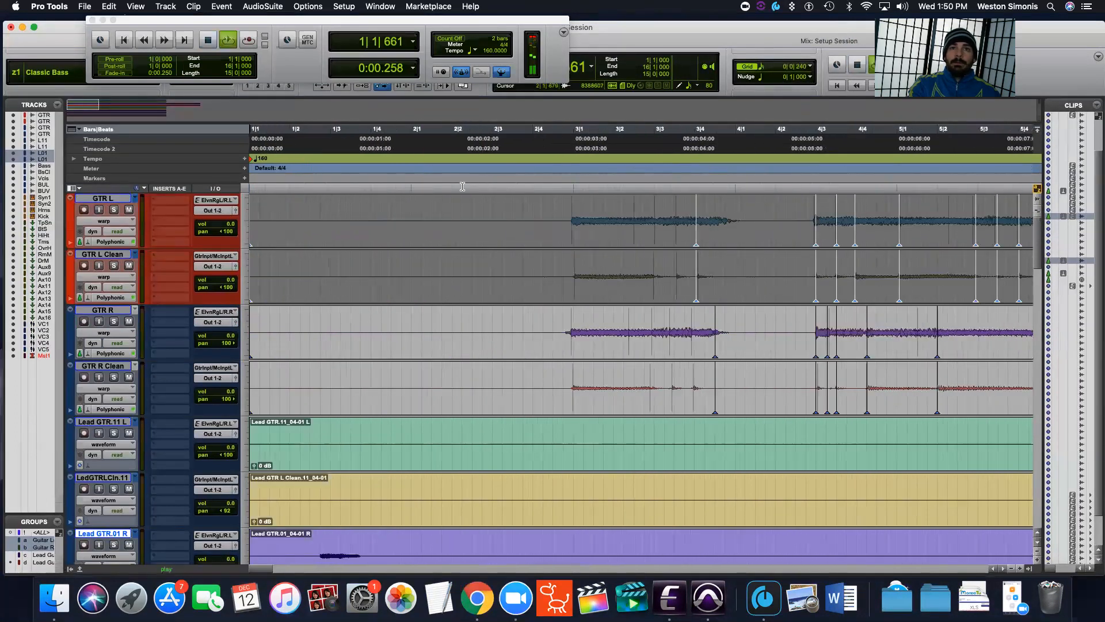
{"action": "left_click_drag", "start_coordinate": [262, 571], "coordinate": [282, 570]}
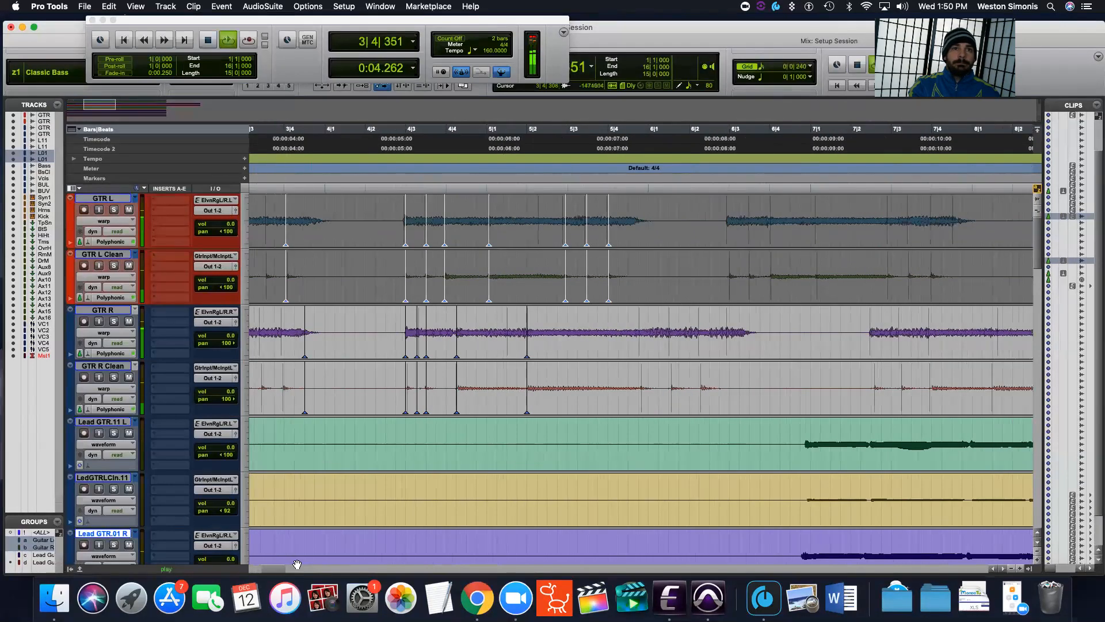
{"action": "key", "text": "space"}
Set Edit Window Scrolling to No Scrolling.
{"action": "left_click", "coordinate": [320, 7]}
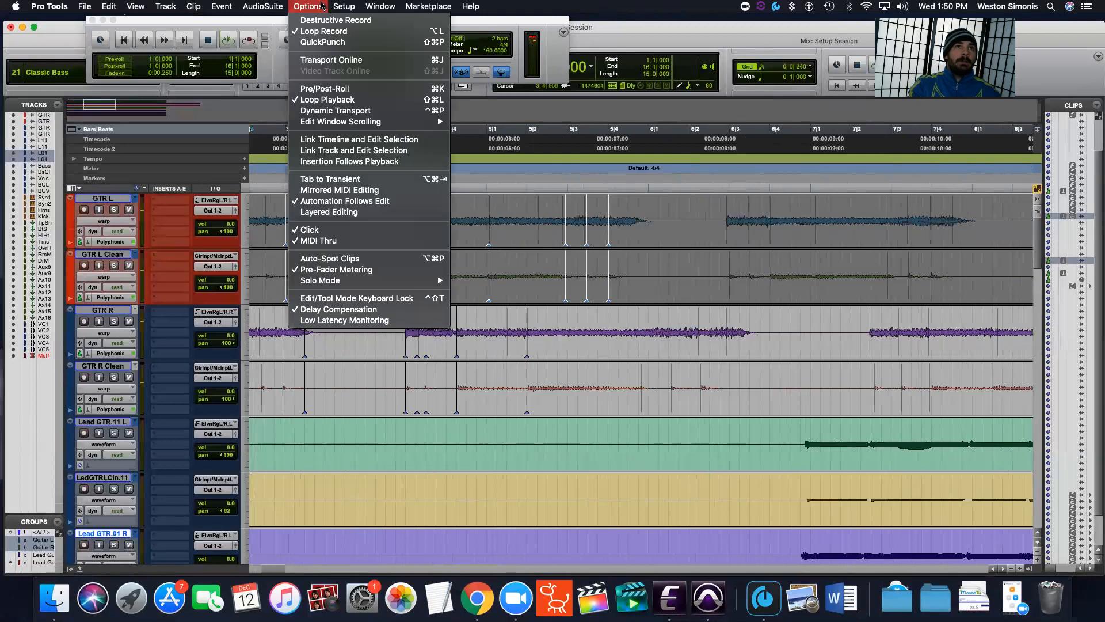
{"action": "mouse_move", "coordinate": [426, 122]}
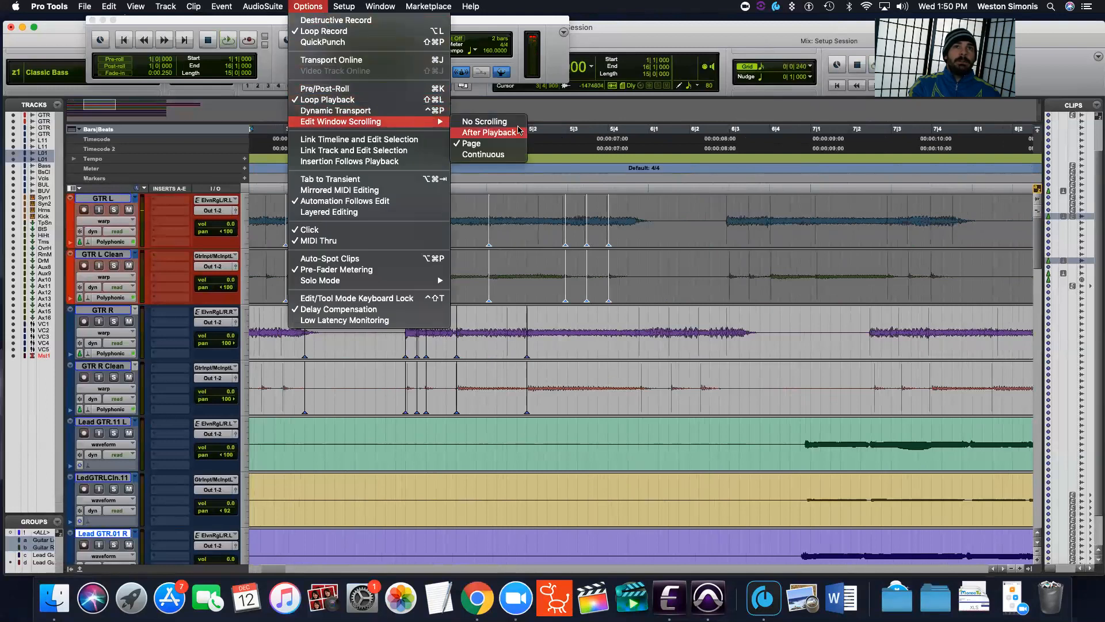
{"action": "left_click", "coordinate": [512, 121]}
{"action": "left_click_drag", "start_coordinate": [272, 571], "coordinate": [268, 570]}
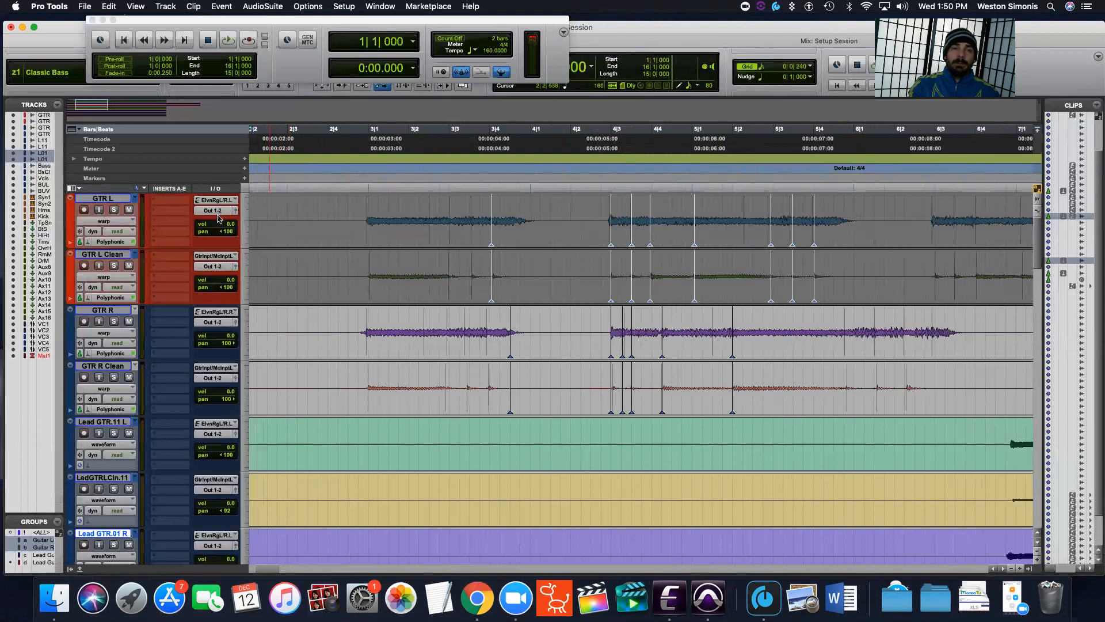
Listen to the opening phrases, try shifting the second GTR R phrase's third warp marker later, and undo the shift.
{"action": "key", "text": "space"}
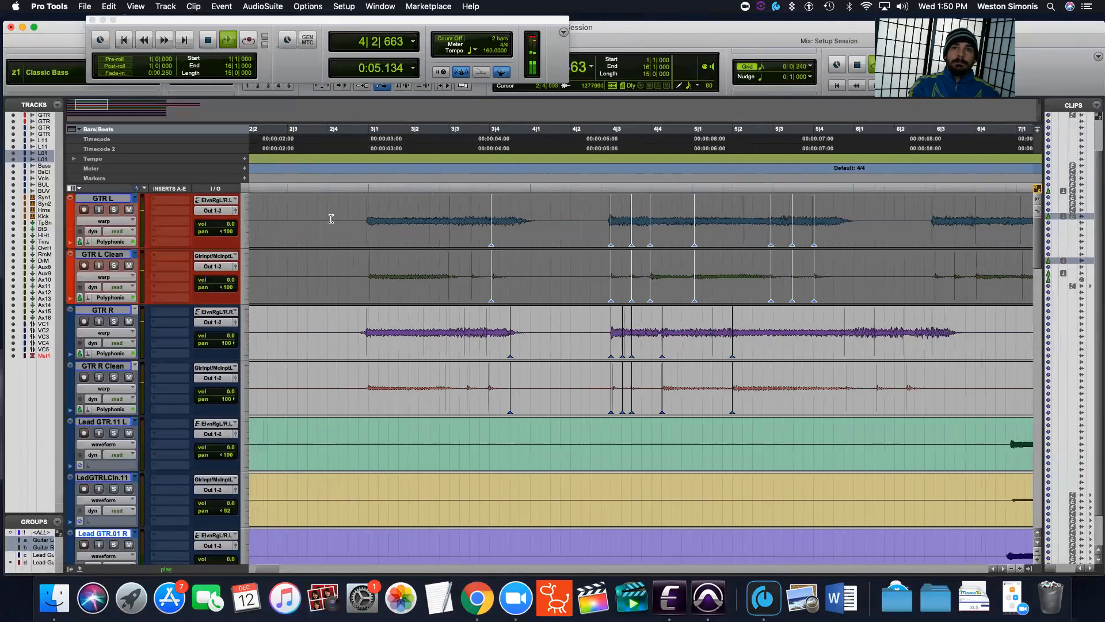
{"action": "key", "text": "space"}
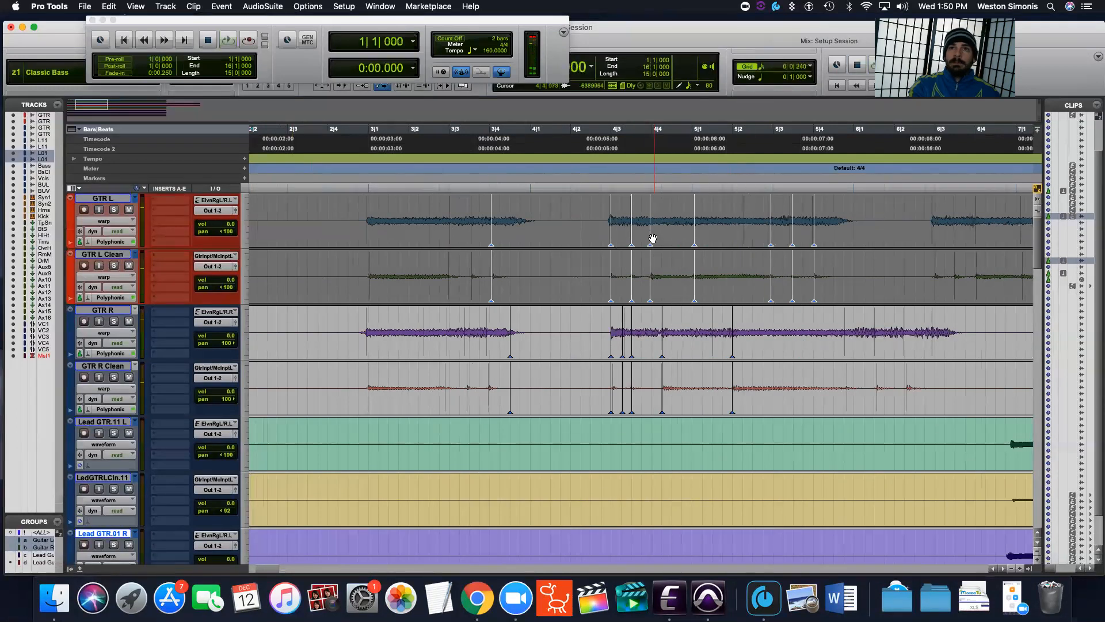
{"action": "left_click_drag", "start_coordinate": [632, 349], "coordinate": [638, 336]}
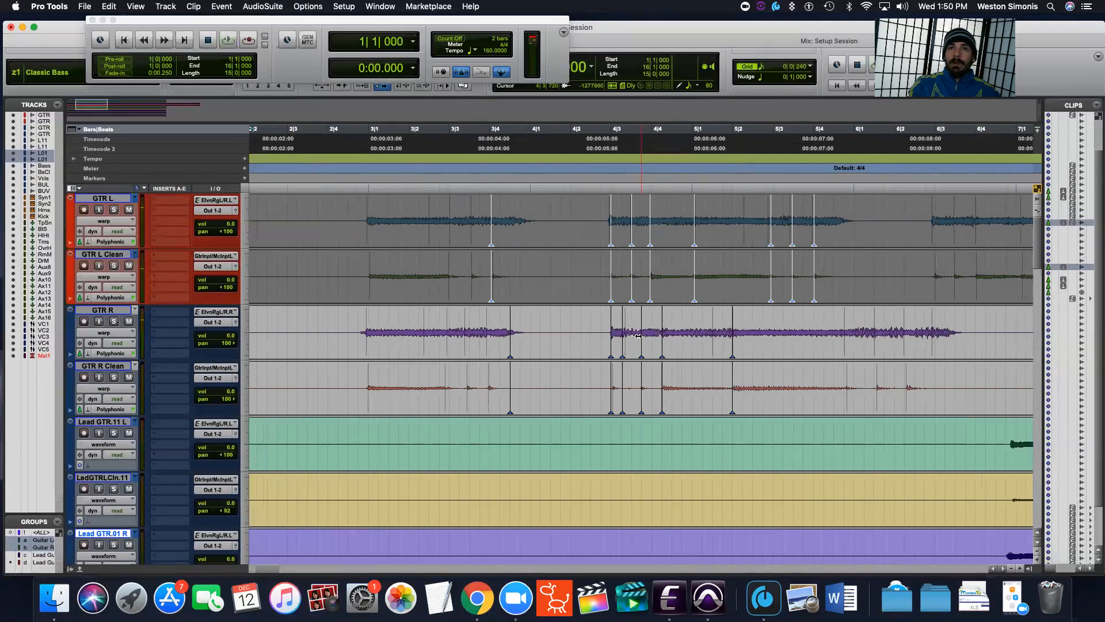
{"action": "key", "text": "cmd+z"}
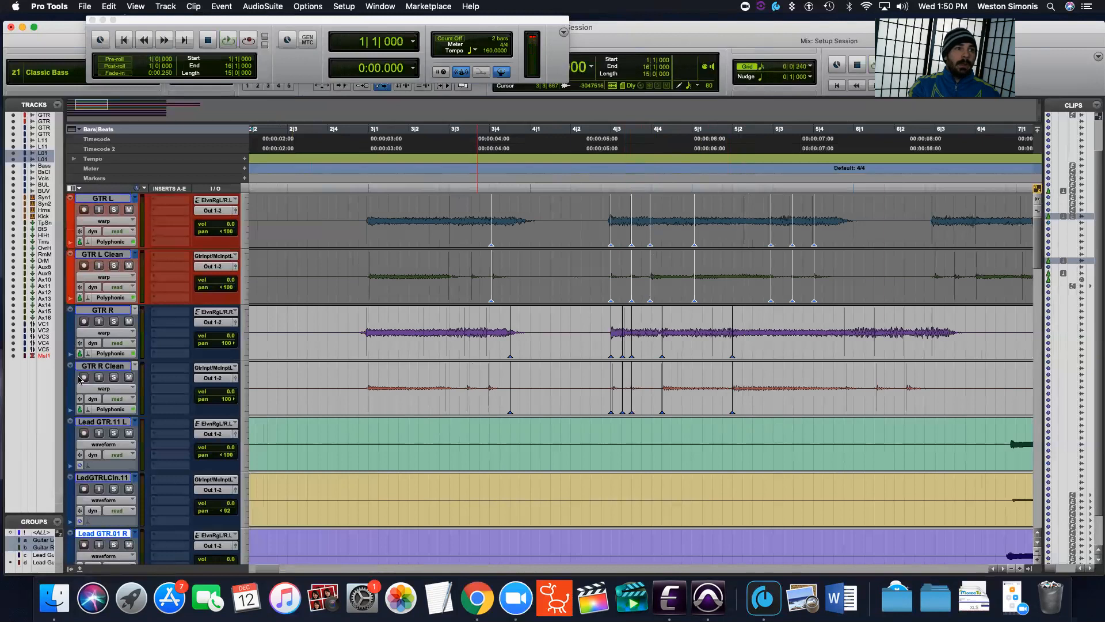
Mute the GTR L and GTR L Clean tracks and listen to the opening without them.
{"action": "left_click", "coordinate": [114, 377]}
{"action": "key", "text": "space"}
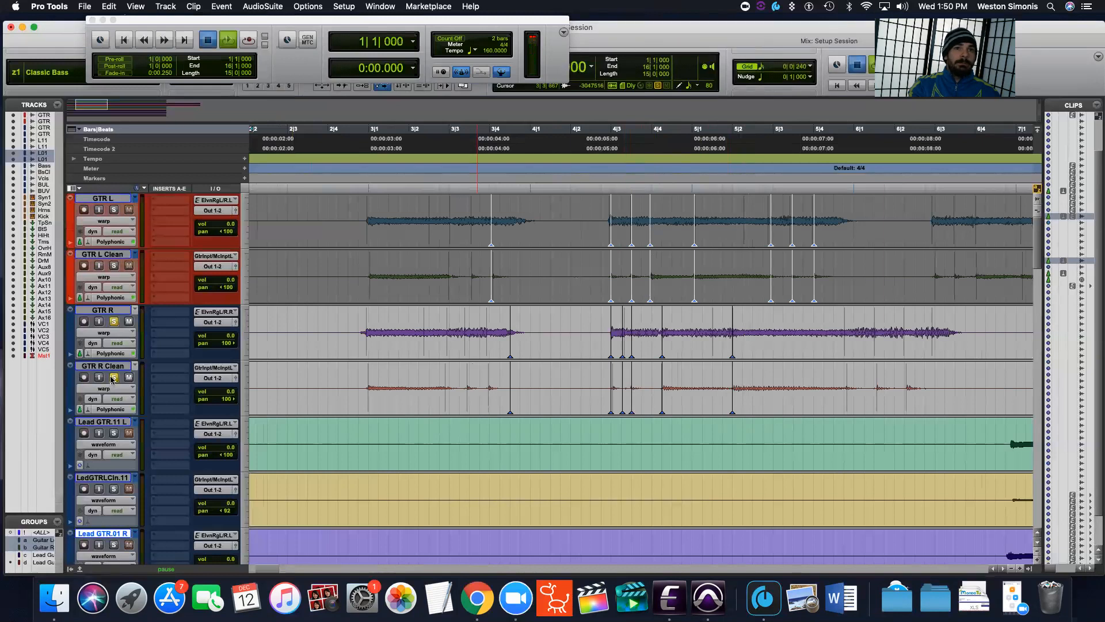
{"action": "key", "text": "space"}
{"action": "left_click", "coordinate": [113, 377]}
{"action": "left_click", "coordinate": [131, 266]}
{"action": "key", "text": "space"}
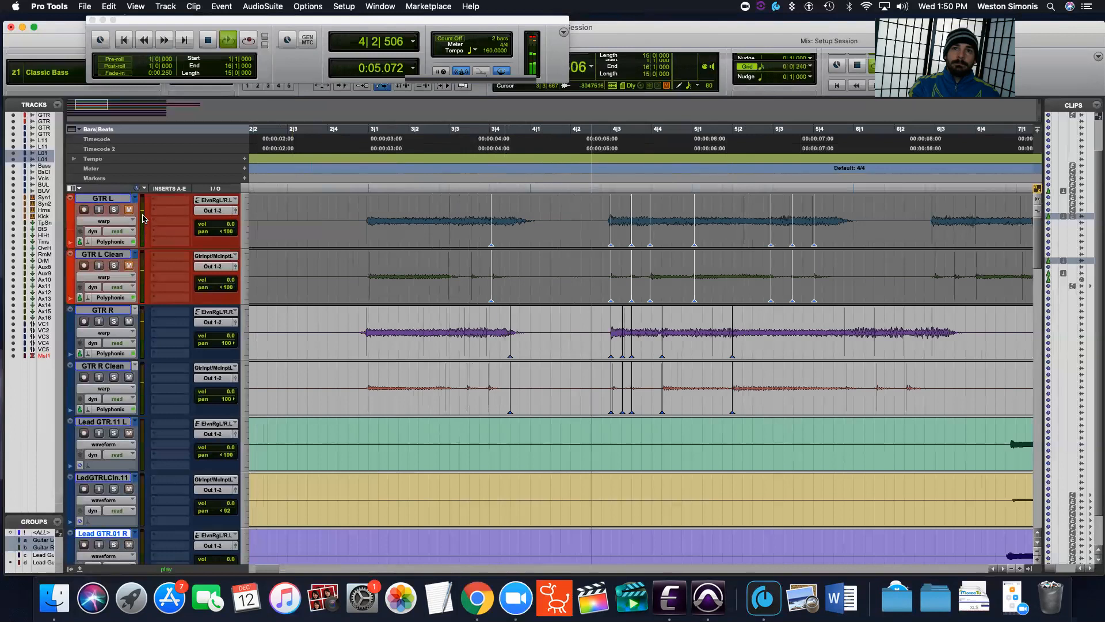
{"action": "key", "text": "space"}
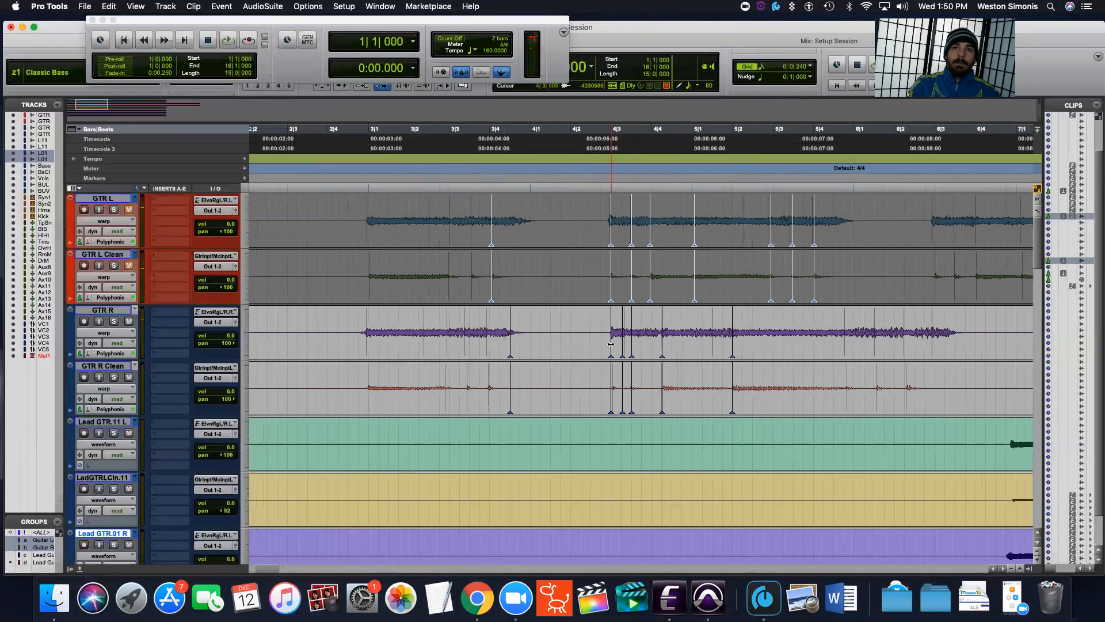
Shift the second GTR R phrase's opening warp marker earlier, add a marker just after it, move that one later, and listen.
{"action": "left_click_drag", "start_coordinate": [611, 343], "coordinate": [622, 345]}
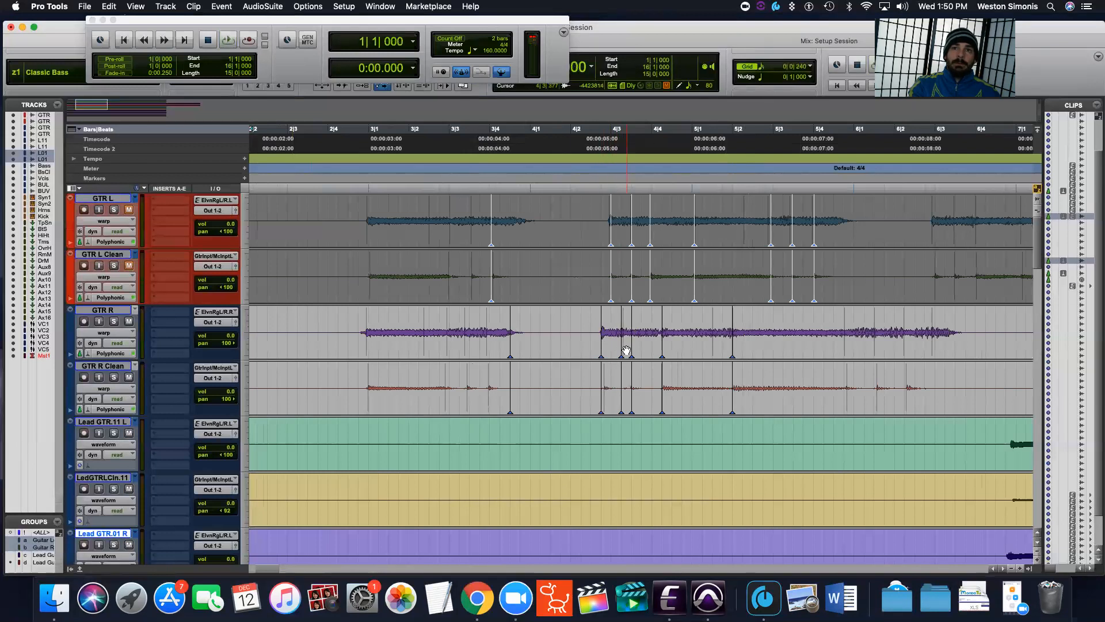
{"action": "key", "text": "space"}
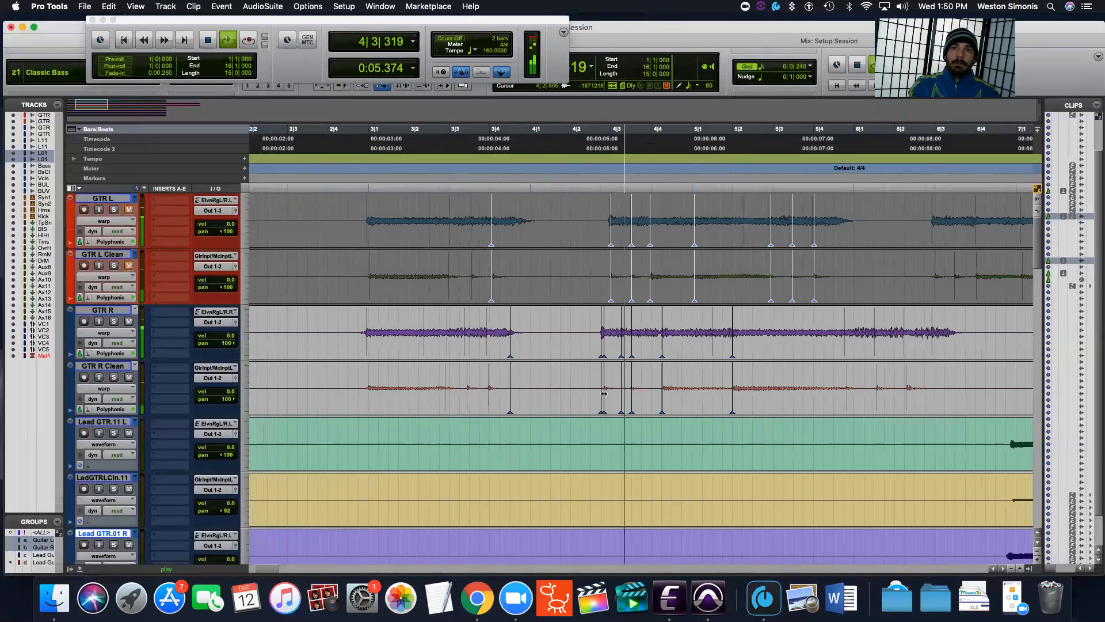
{"action": "key", "text": "space"}
{"action": "left_click_drag", "start_coordinate": [604, 392], "coordinate": [601, 339]}
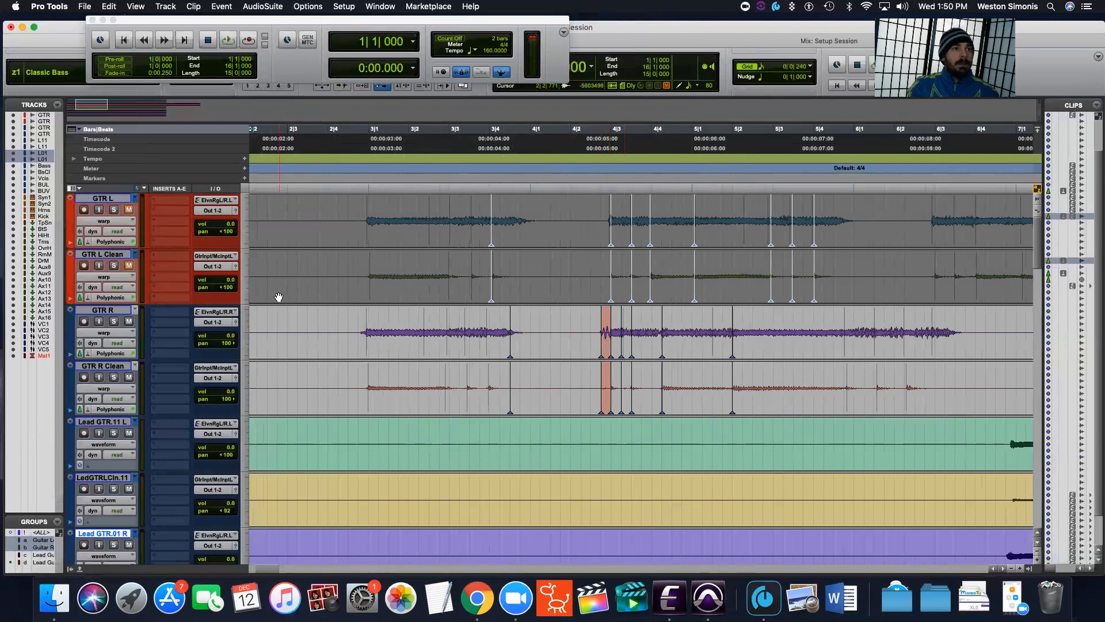
{"action": "left_click", "coordinate": [604, 346]}
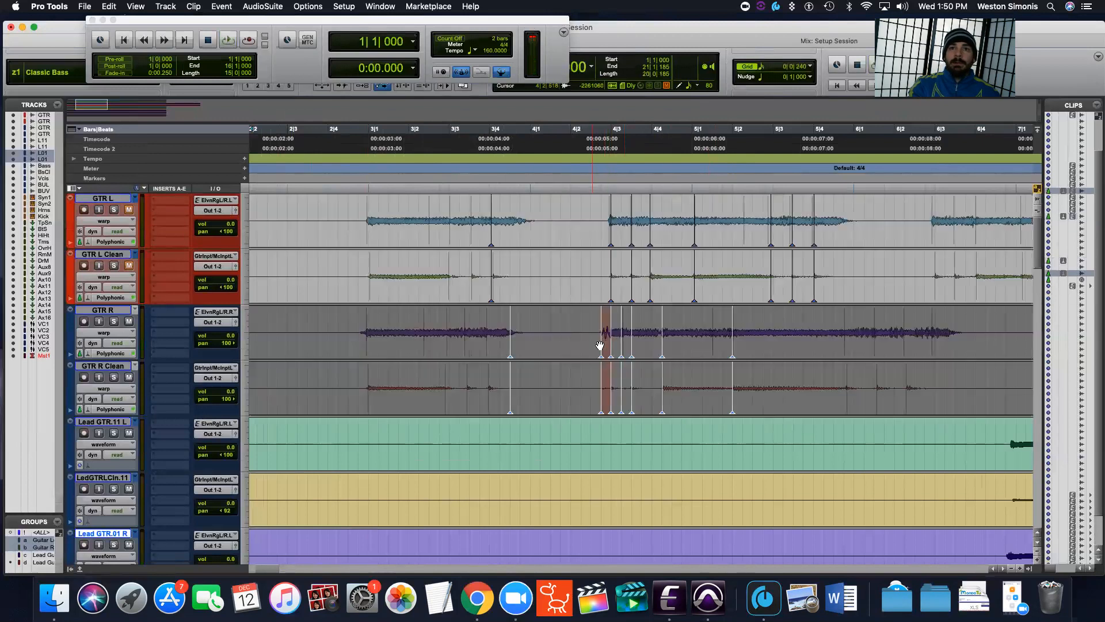
{"action": "left_click", "coordinate": [594, 287]}
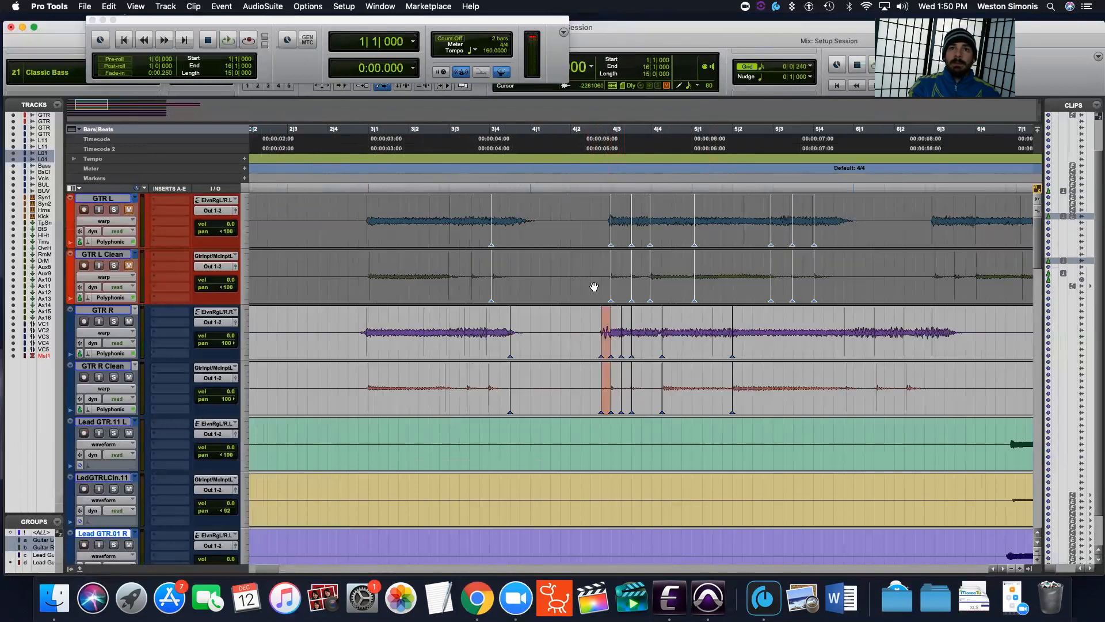
{"action": "key", "text": "space"}
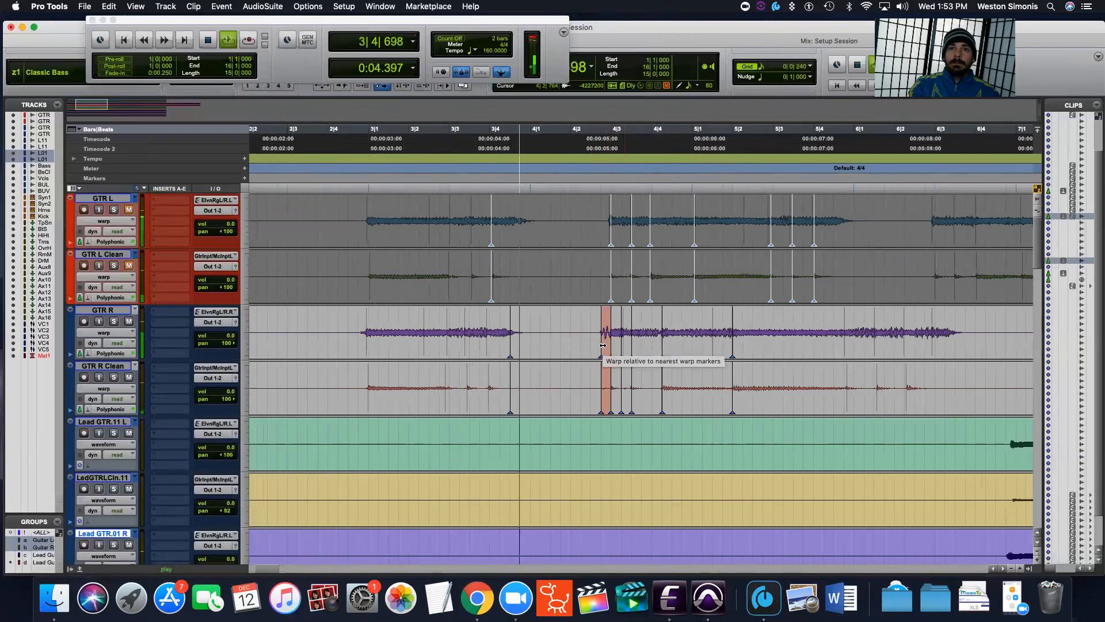
{"action": "key", "text": "space"}
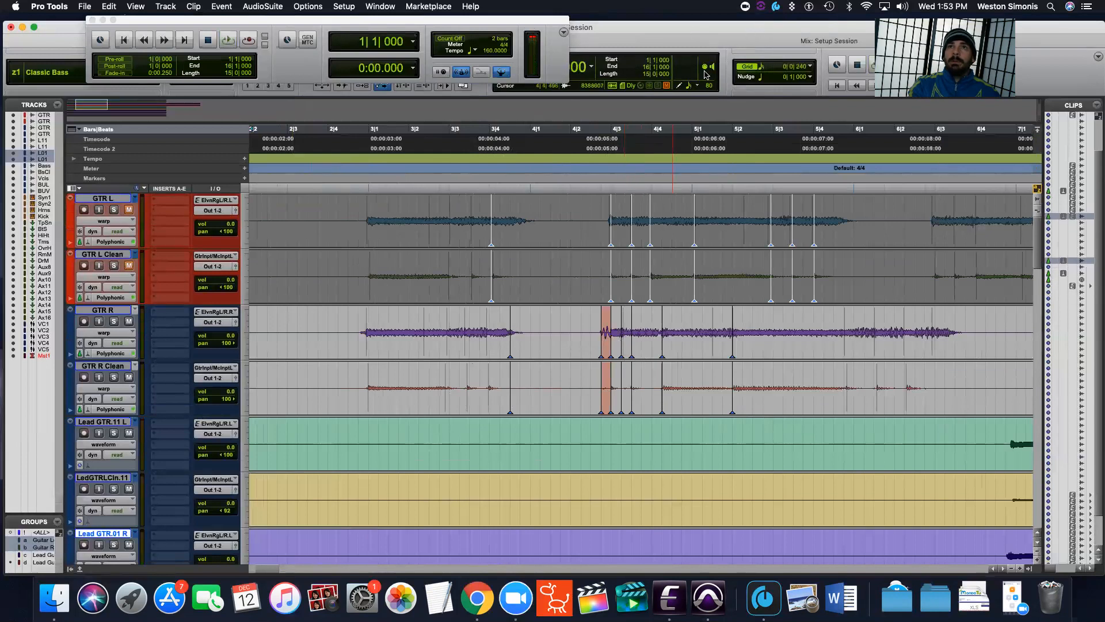
Set the grid to 1/32 note, move the GTR R warp marker just past 4|4 earlier to match GTR L, and listen.
{"action": "left_click", "coordinate": [760, 68]}
{"action": "left_click", "coordinate": [774, 77]}
{"action": "key", "text": "space"}
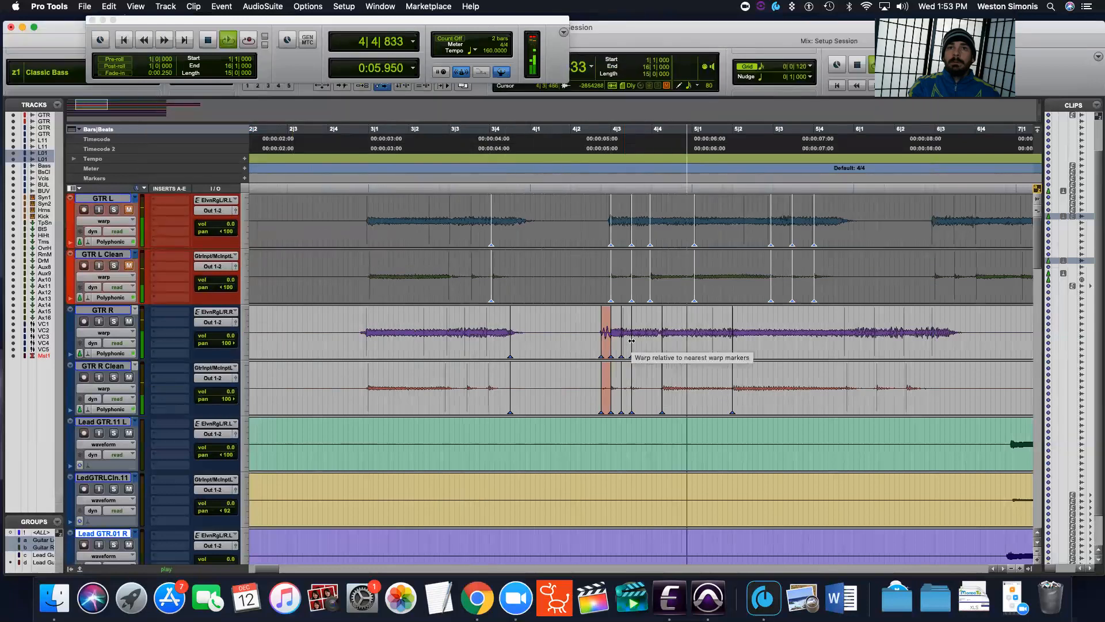
{"action": "key", "text": "space"}
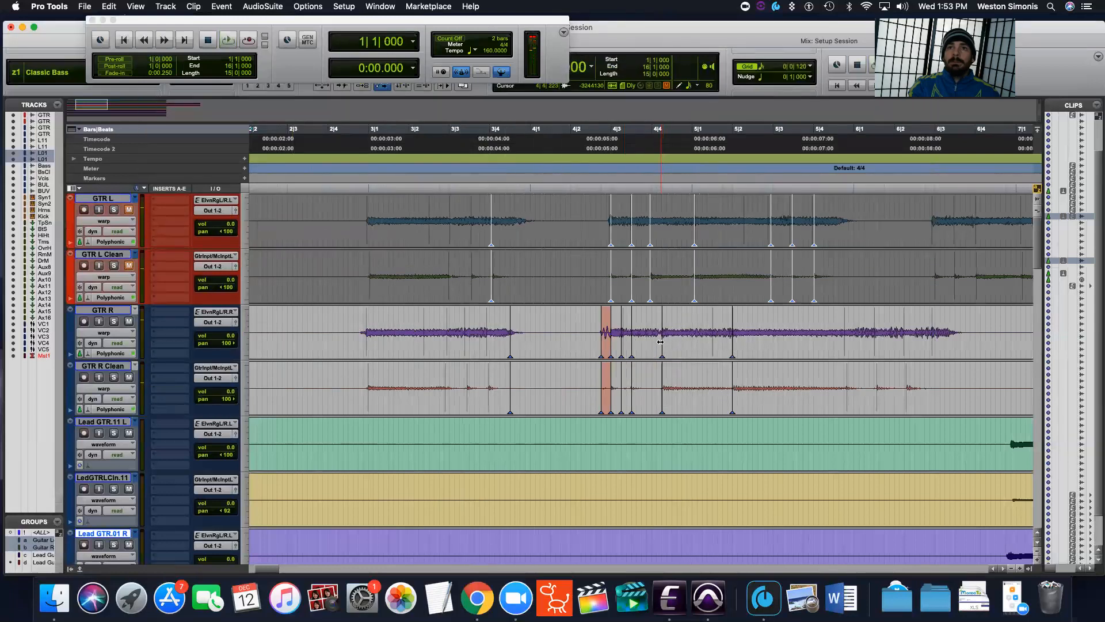
{"action": "left_click_drag", "start_coordinate": [661, 342], "coordinate": [653, 340]}
{"action": "key", "text": "space"}
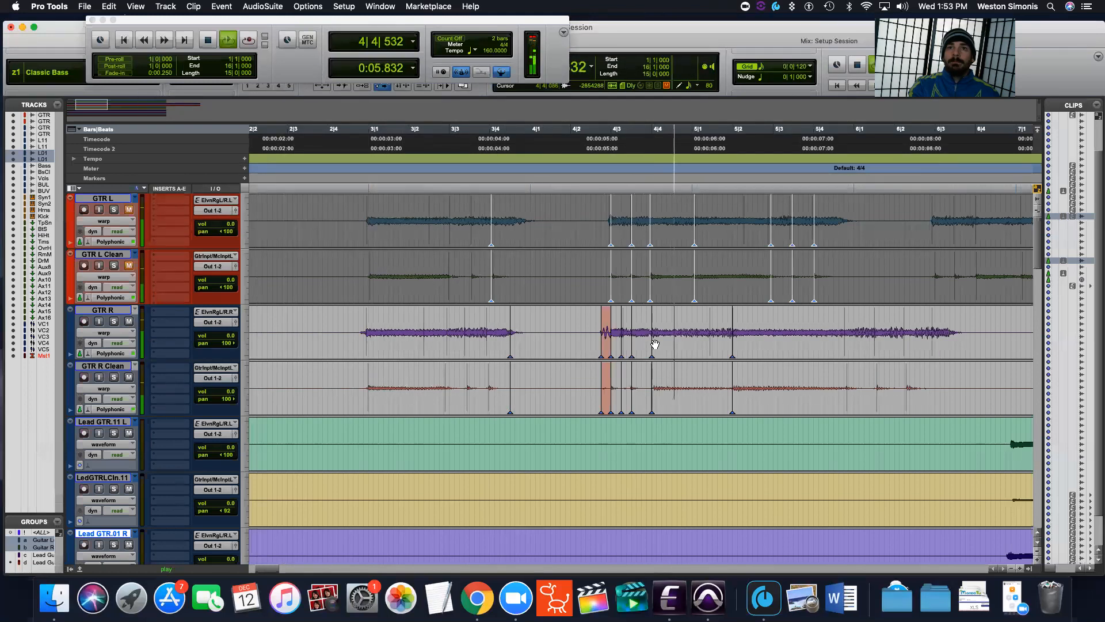
{"action": "key", "text": "space"}
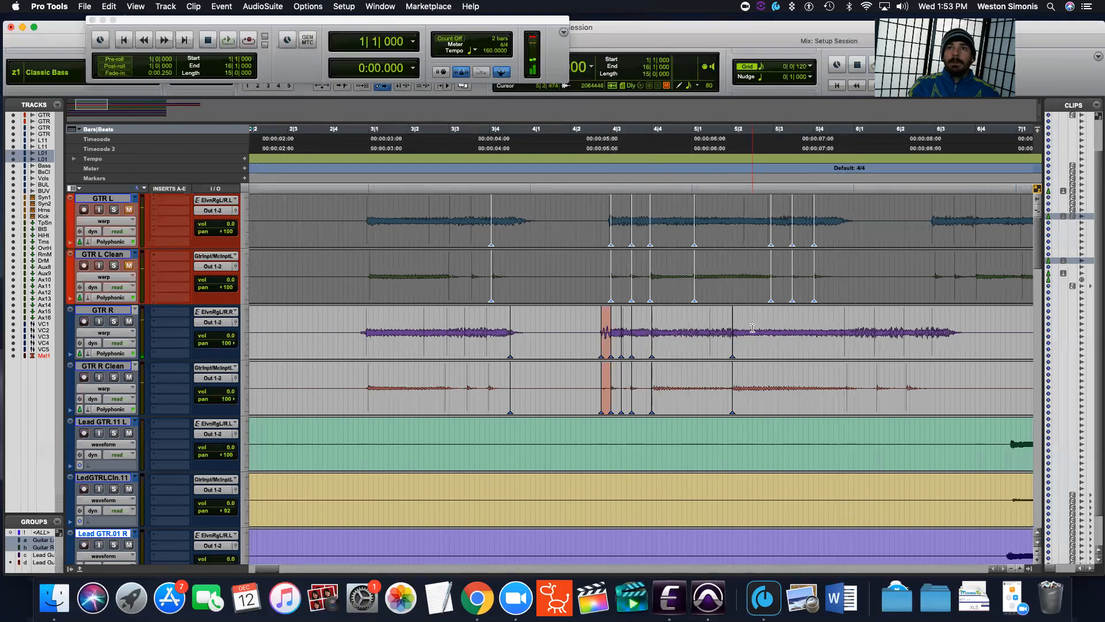
Play the second phrase again and move the Transport window off the edit mode and tool controls.
{"action": "key", "text": "space"}
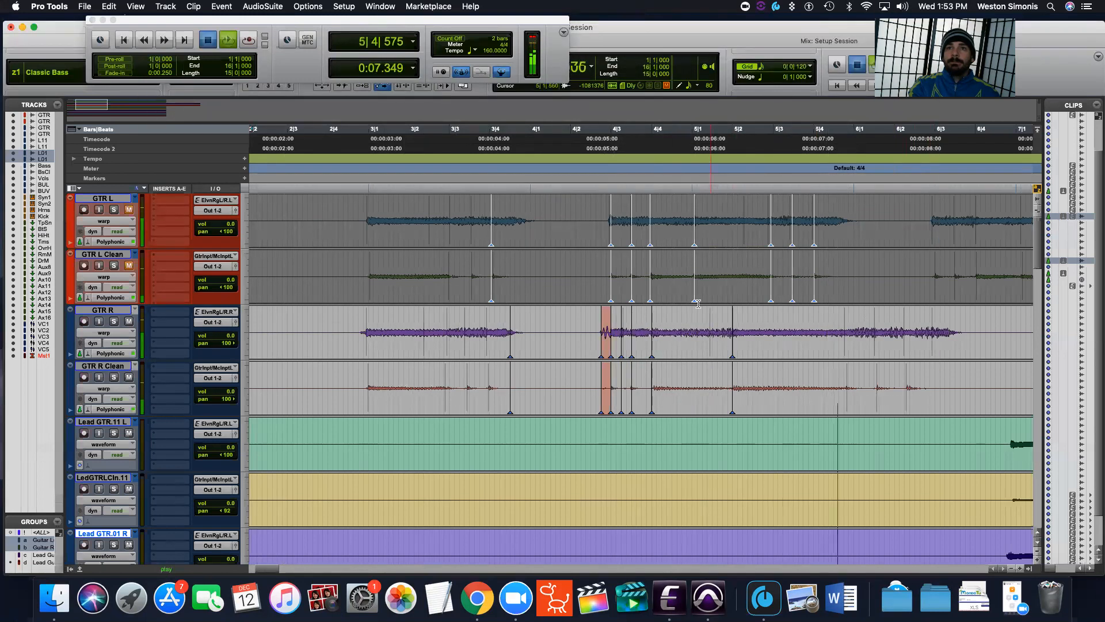
{"action": "key", "text": "space"}
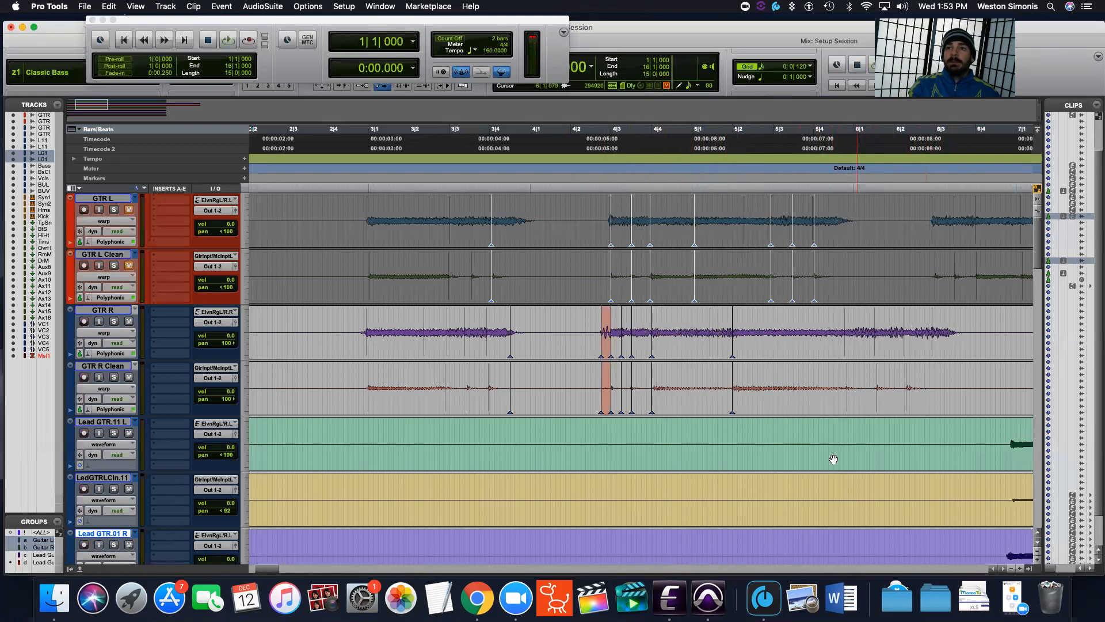
{"action": "left_click_drag", "start_coordinate": [266, 570], "coordinate": [206, 558]}
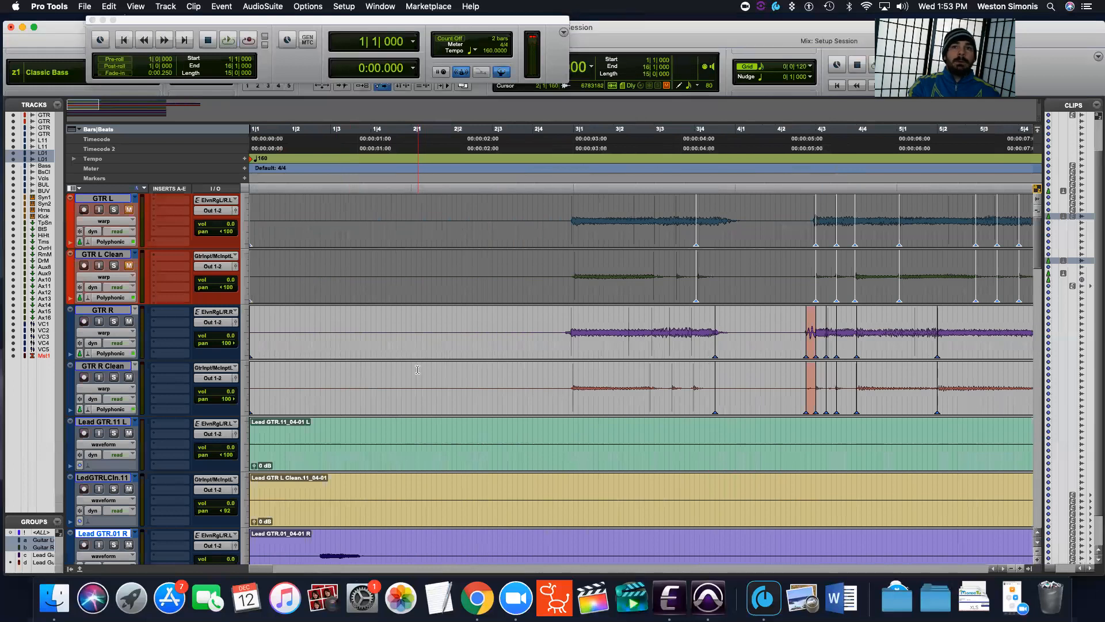
{"action": "mouse_move", "coordinate": [275, 568]}
{"action": "left_mouse_down"}
{"action": "mouse_move", "coordinate": [344, 553]}
{"action": "mouse_move", "coordinate": [250, 540]}
{"action": "mouse_move", "coordinate": [270, 571]}
{"action": "left_mouse_up"}
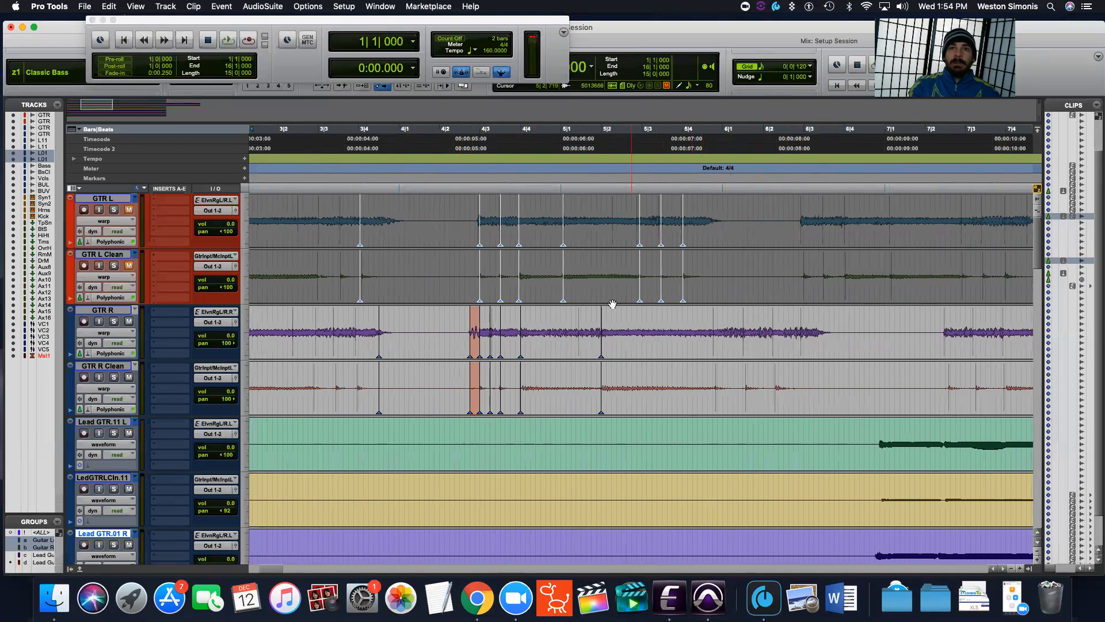
{"action": "left_click_drag", "start_coordinate": [255, 22], "coordinate": [612, 19]}
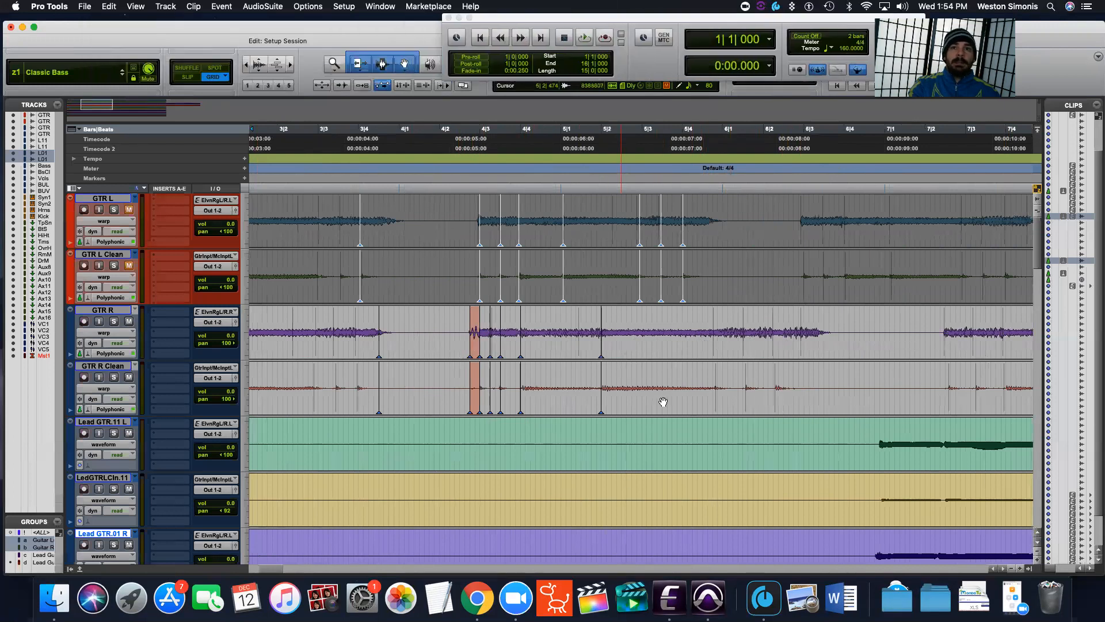
Select the GTR R and GTR R Clean tracks from about 2|3 to the middle of bar 5 and delete their warp markers.
{"action": "left_click", "coordinate": [650, 346]}
{"action": "left_click_drag", "start_coordinate": [627, 332], "coordinate": [505, 352]}
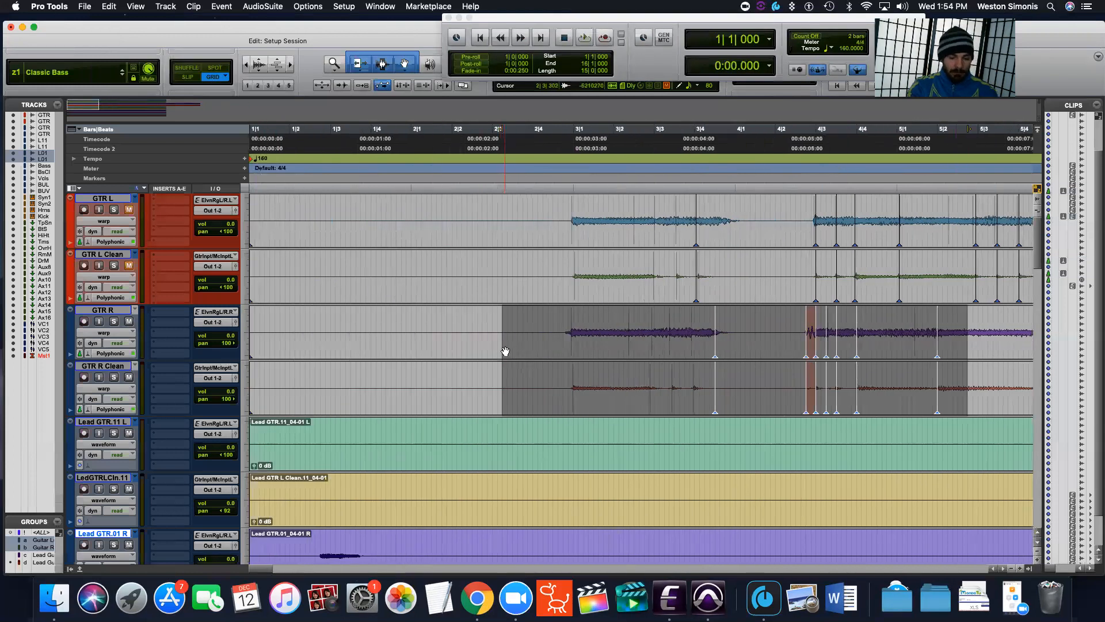
{"action": "key", "text": "Delete"}
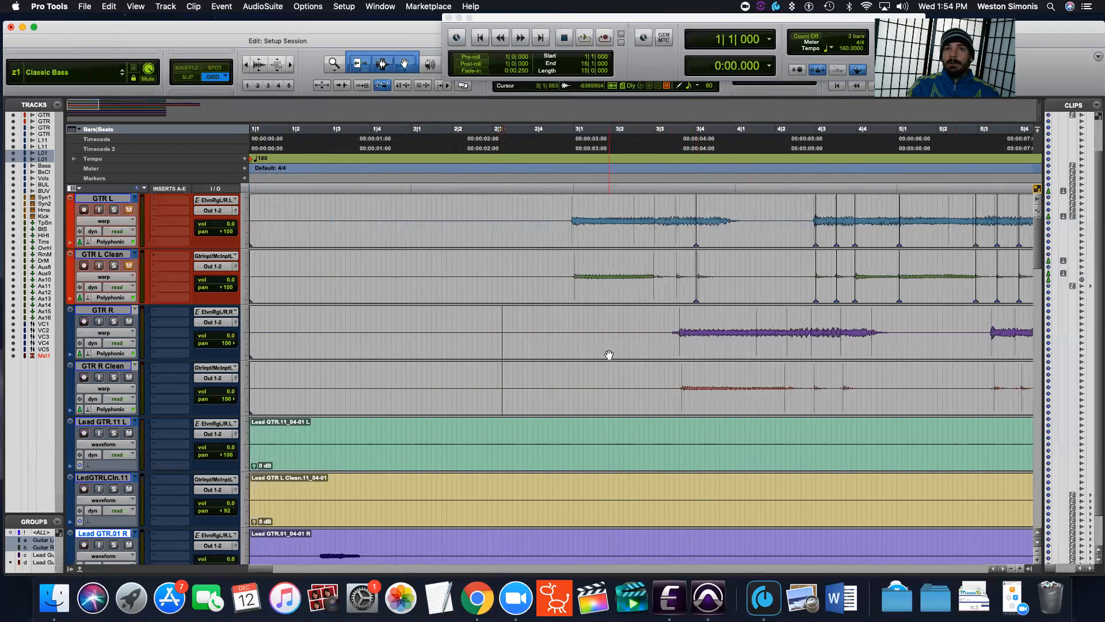
Check the Polyphonic Elastic Audio settings of GTR R and set the GTR R and GTR R Clean tracks to waveform view.
{"action": "left_click", "coordinate": [88, 356]}
{"action": "left_click", "coordinate": [81, 408]}
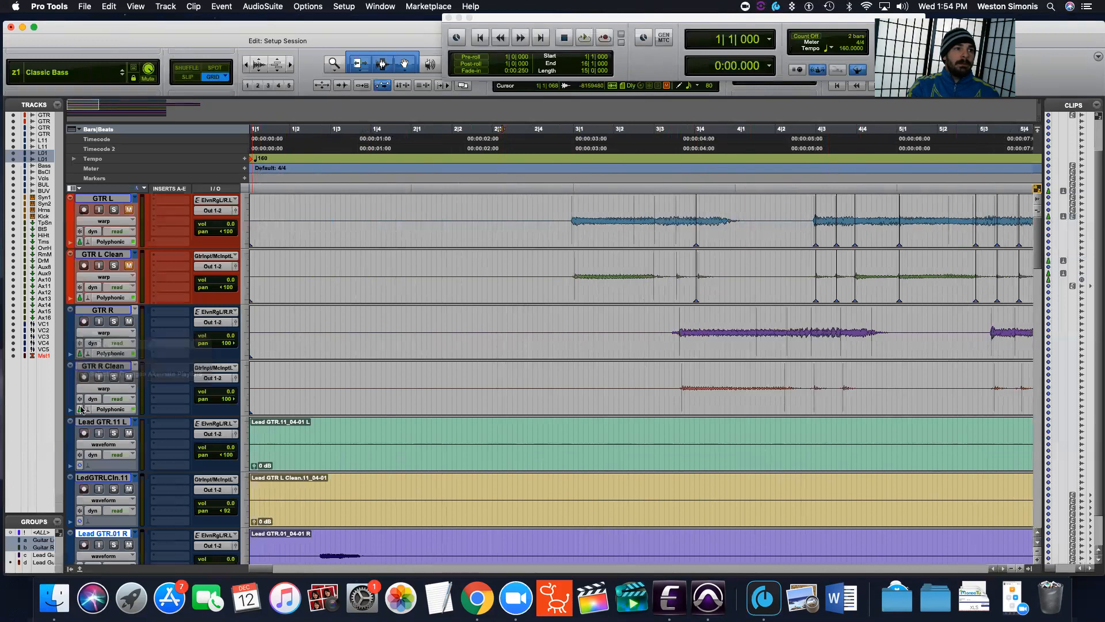
{"action": "left_click", "coordinate": [111, 353]}
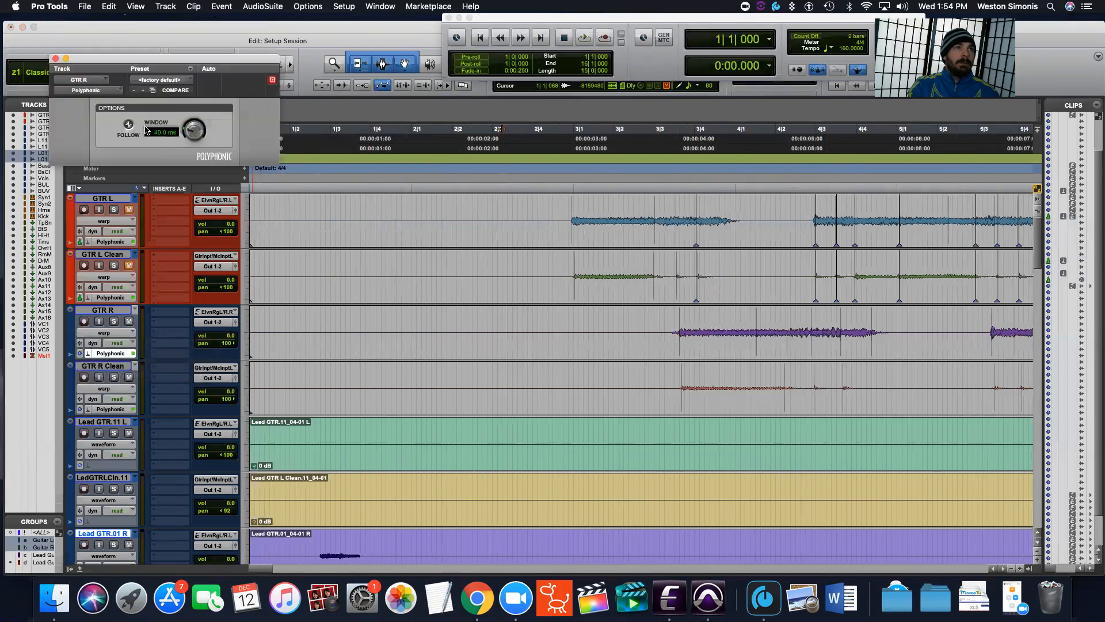
{"action": "left_click", "coordinate": [55, 59]}
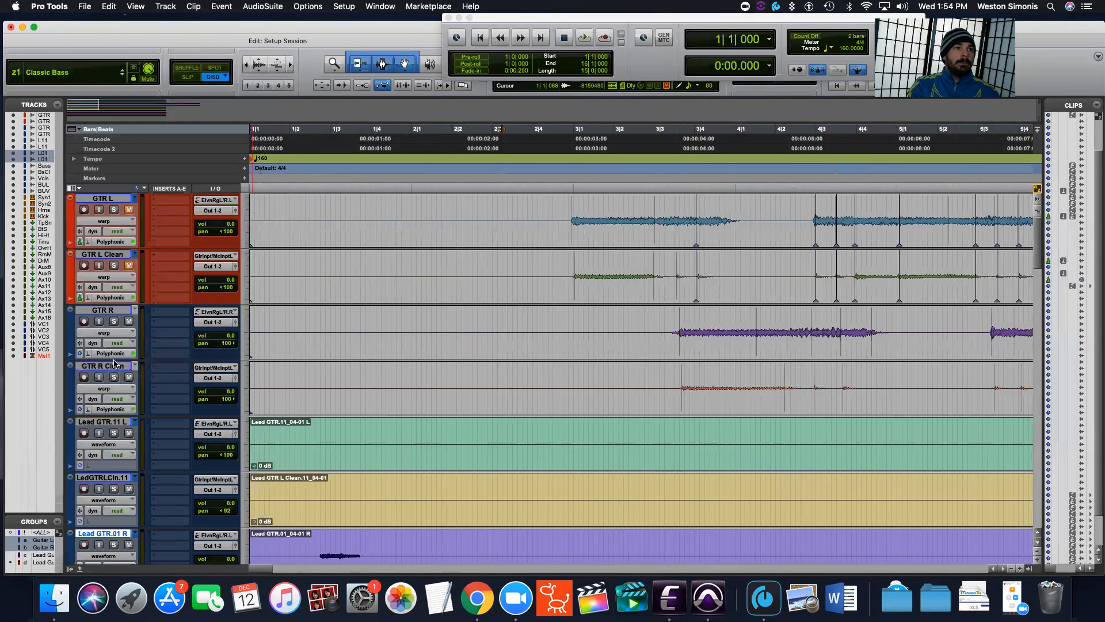
{"action": "left_click", "coordinate": [104, 333]}
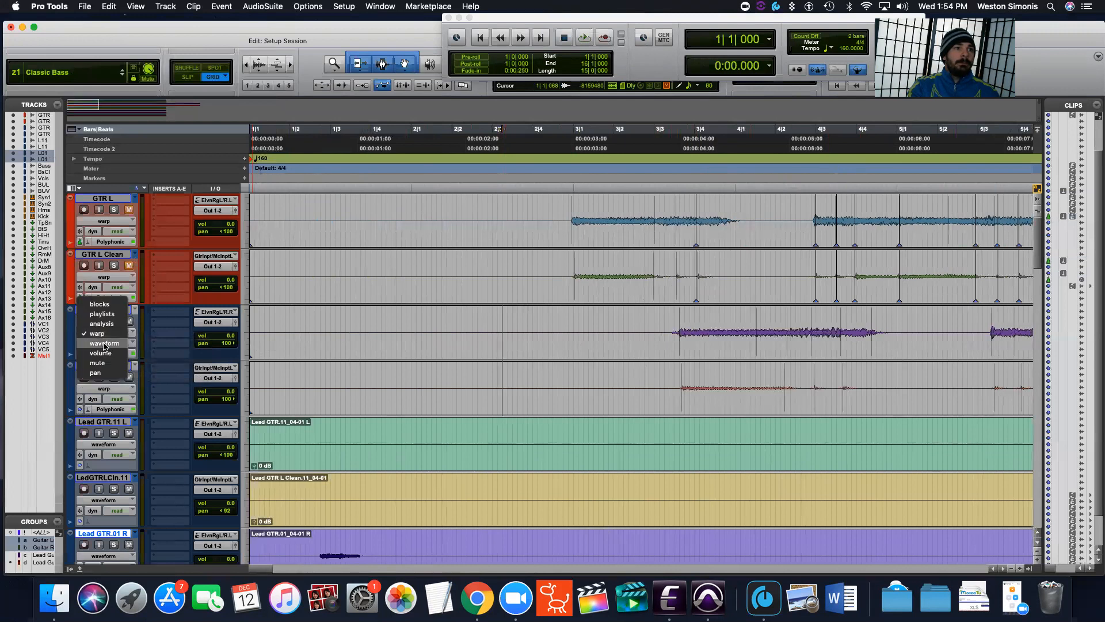
{"action": "left_click", "coordinate": [106, 345]}
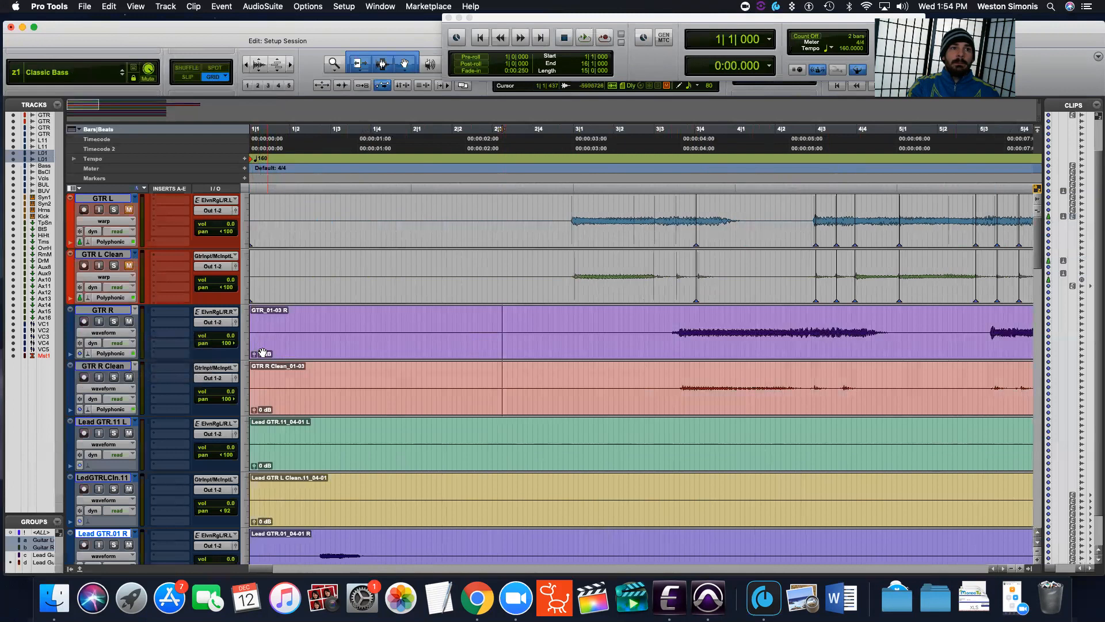
Move the Transport window off the grid controls and set the grid to 1/8 note.
{"action": "left_click", "coordinate": [574, 311]}
{"action": "left_click_drag", "start_coordinate": [780, 19], "coordinate": [835, 163]}
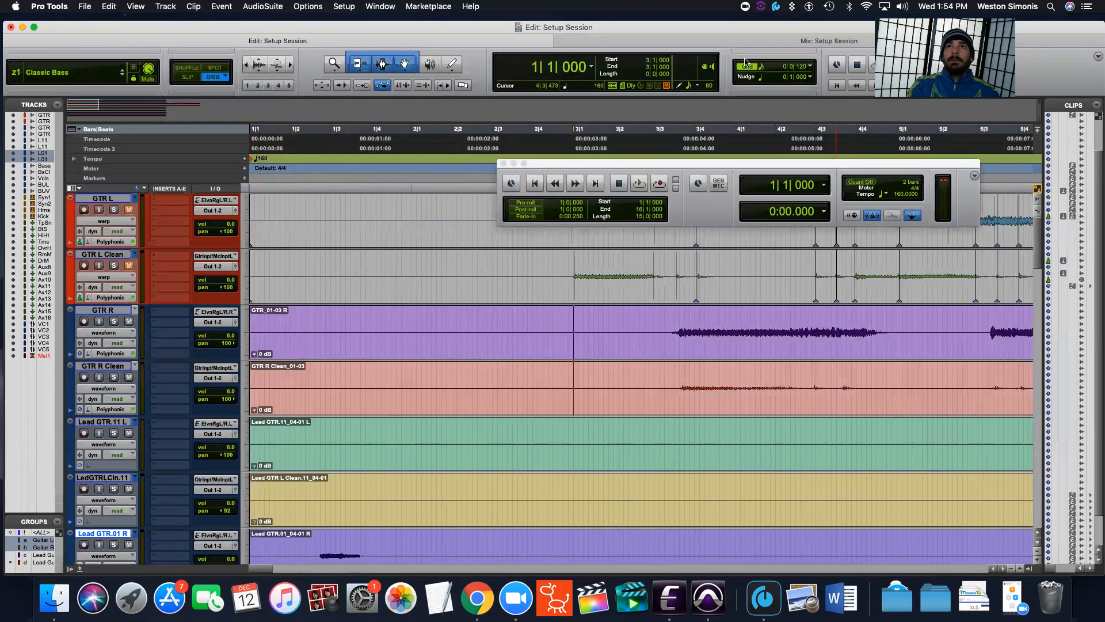
{"action": "left_click", "coordinate": [764, 69]}
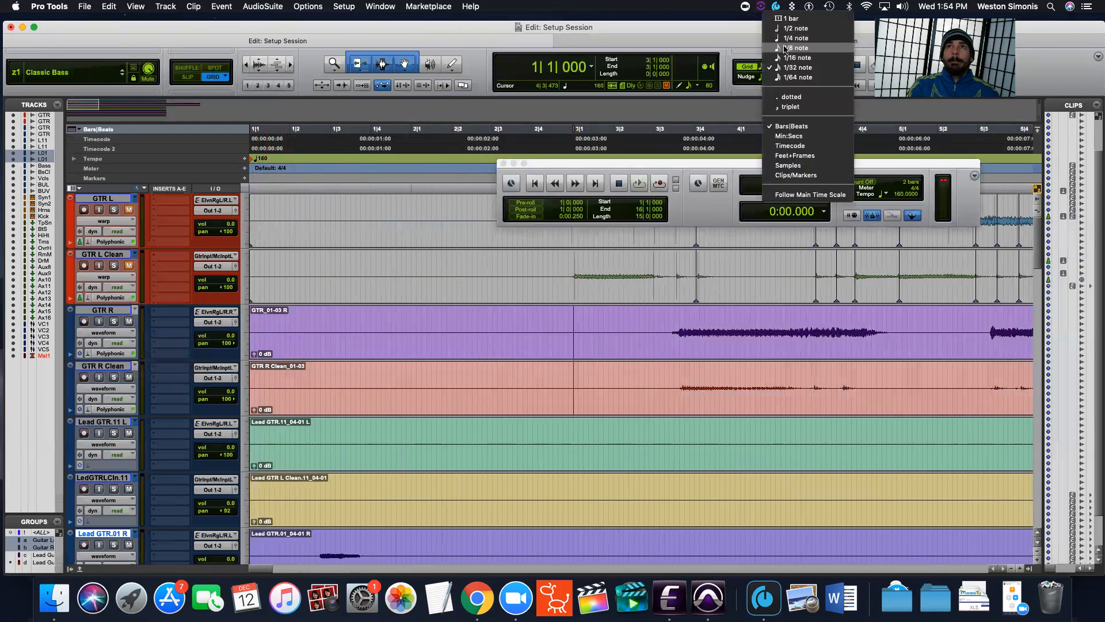
{"action": "left_click", "coordinate": [730, 205]}
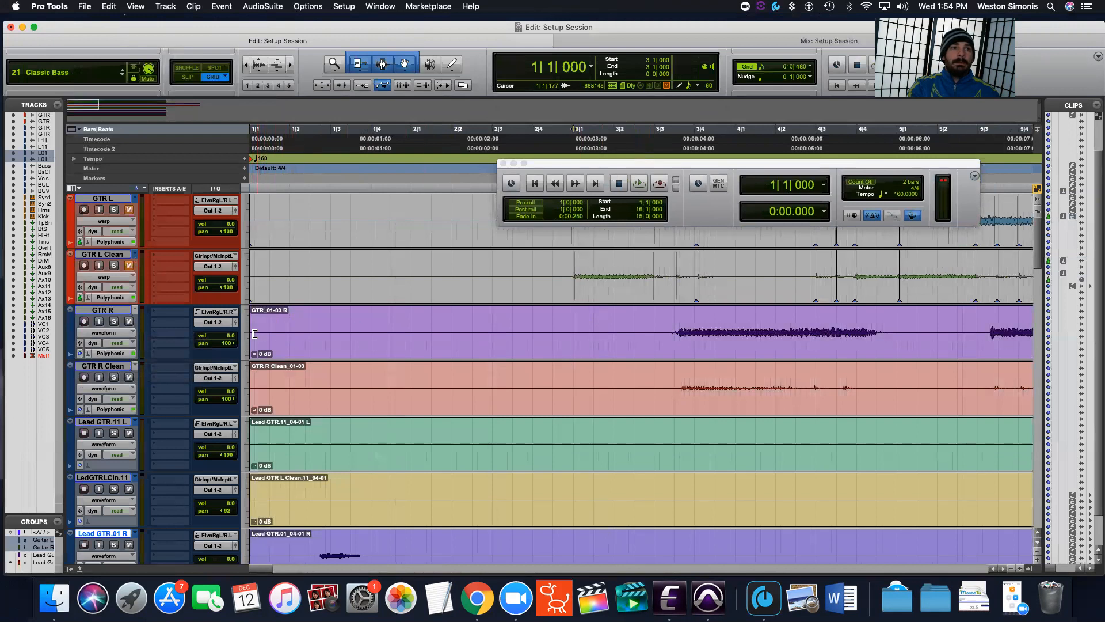
Trim the start of the GTR R and GTR R Clean clips to 1|4 and slide both clips earlier to 1|1.
{"action": "left_click_drag", "start_coordinate": [255, 334], "coordinate": [375, 341]}
{"action": "left_click_drag", "start_coordinate": [637, 368], "coordinate": [512, 354]}
{"action": "left_click_drag", "start_coordinate": [426, 348], "coordinate": [289, 338]}
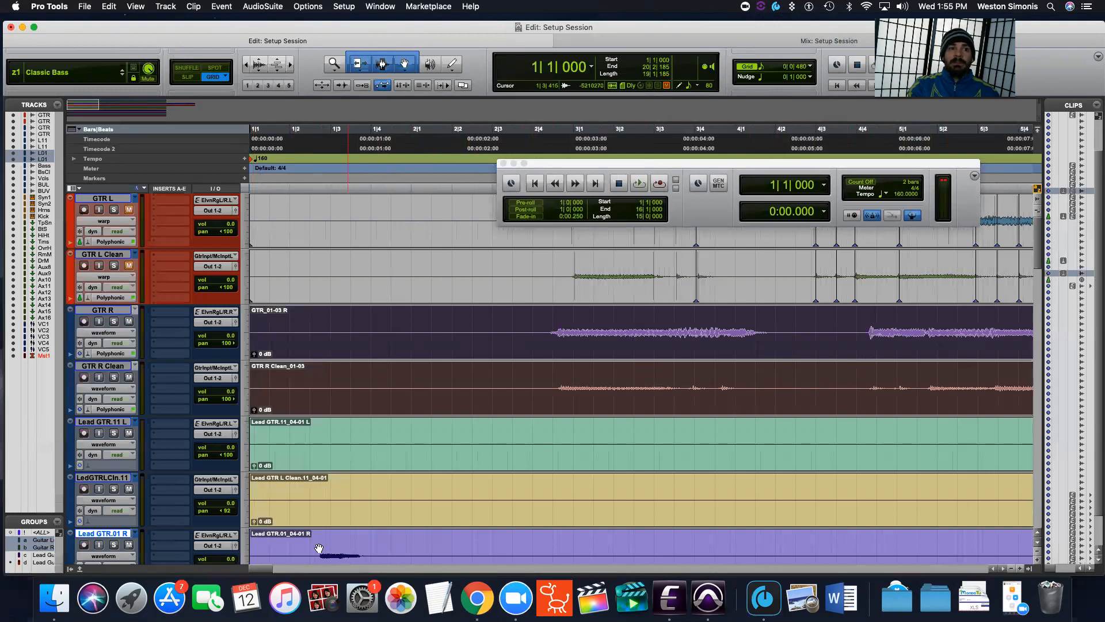
{"action": "left_click_drag", "start_coordinate": [265, 570], "coordinate": [250, 541]}
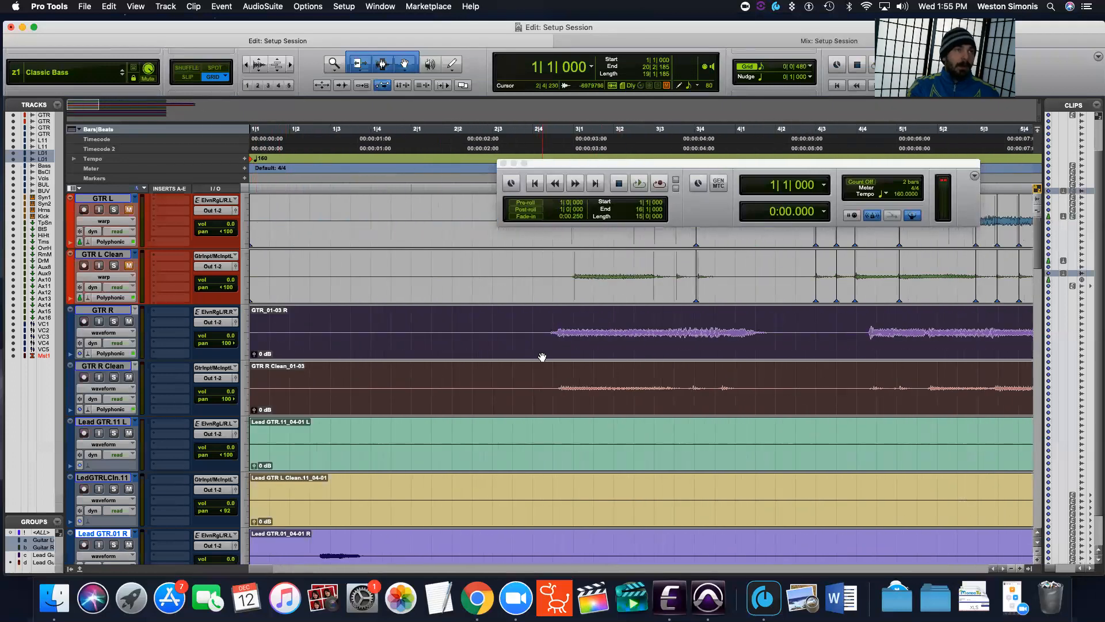
Undo the slide and the start trim of the GTR R and GTR R Clean clips.
{"action": "left_click", "coordinate": [109, 6]}
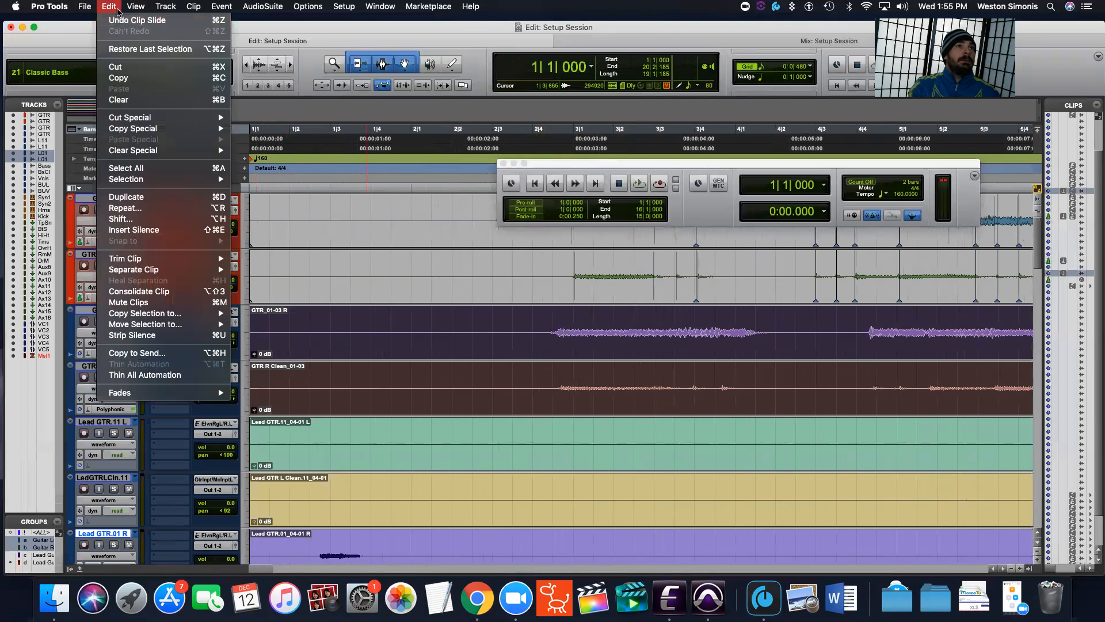
{"action": "left_click", "coordinate": [121, 21]}
{"action": "left_click", "coordinate": [108, 7]}
{"action": "left_click", "coordinate": [120, 20]}
{"action": "left_click", "coordinate": [97, 6]}
{"action": "left_click", "coordinate": [98, 8]}
{"action": "left_click", "coordinate": [97, 8]}
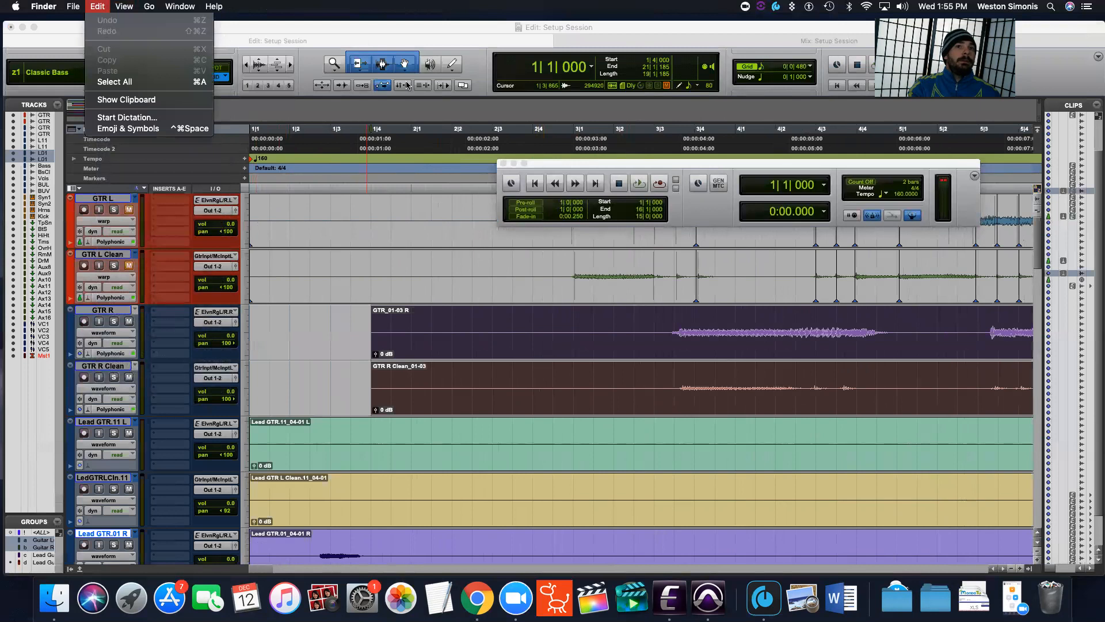
{"action": "left_click", "coordinate": [362, 30]}
{"action": "left_click", "coordinate": [119, 7]}
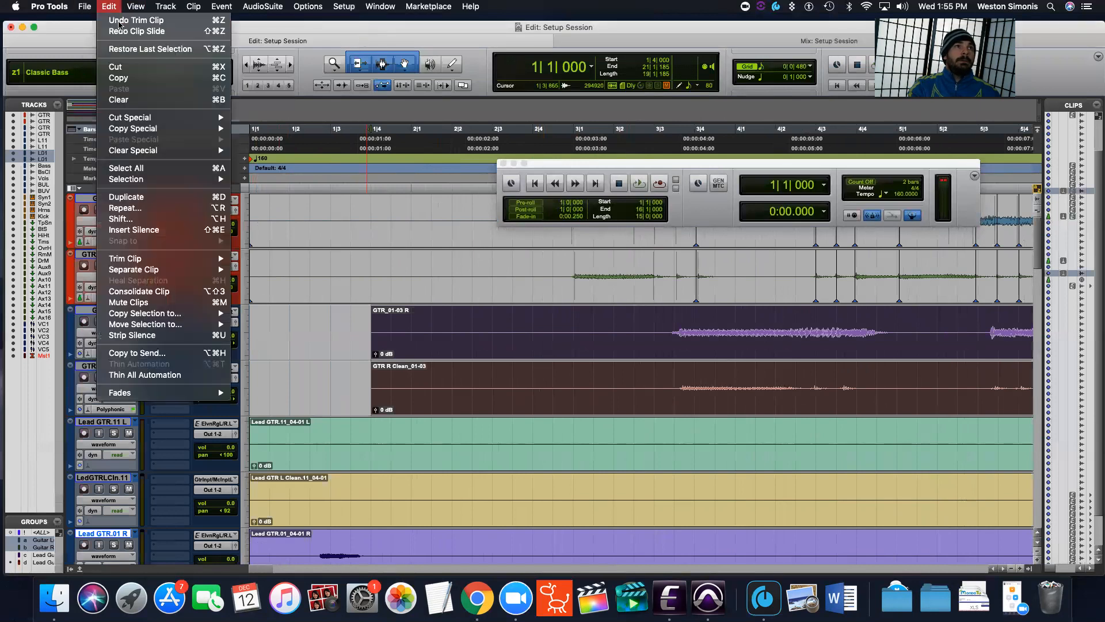
{"action": "left_click", "coordinate": [122, 20]}
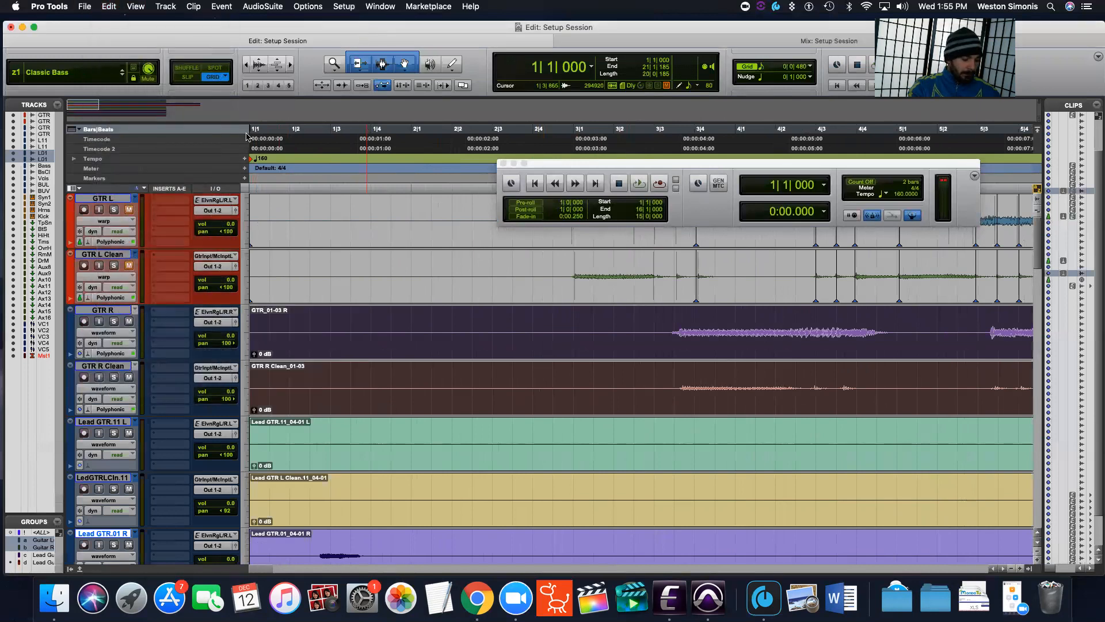
Undo further back past the warp marker deletion on GTR R and GTR R Clean, and select both clips.
{"action": "key", "text": "super+z"}
{"action": "key", "text": "super+z"}
{"action": "key", "text": "super+z"}
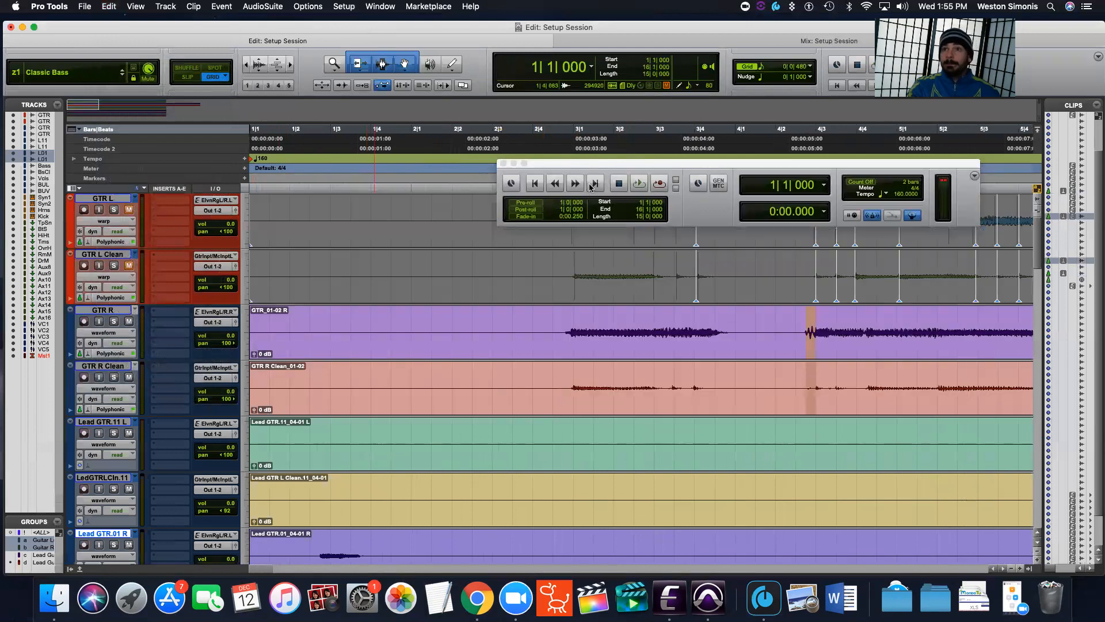
{"action": "left_click", "coordinate": [475, 361]}
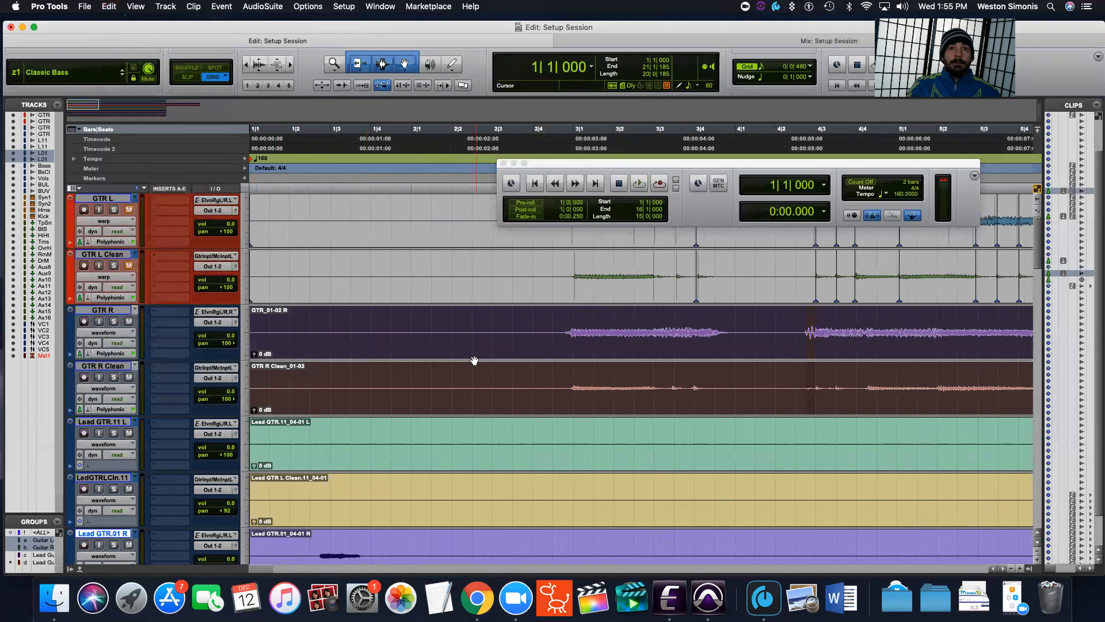
{"action": "left_click", "coordinate": [465, 358]}
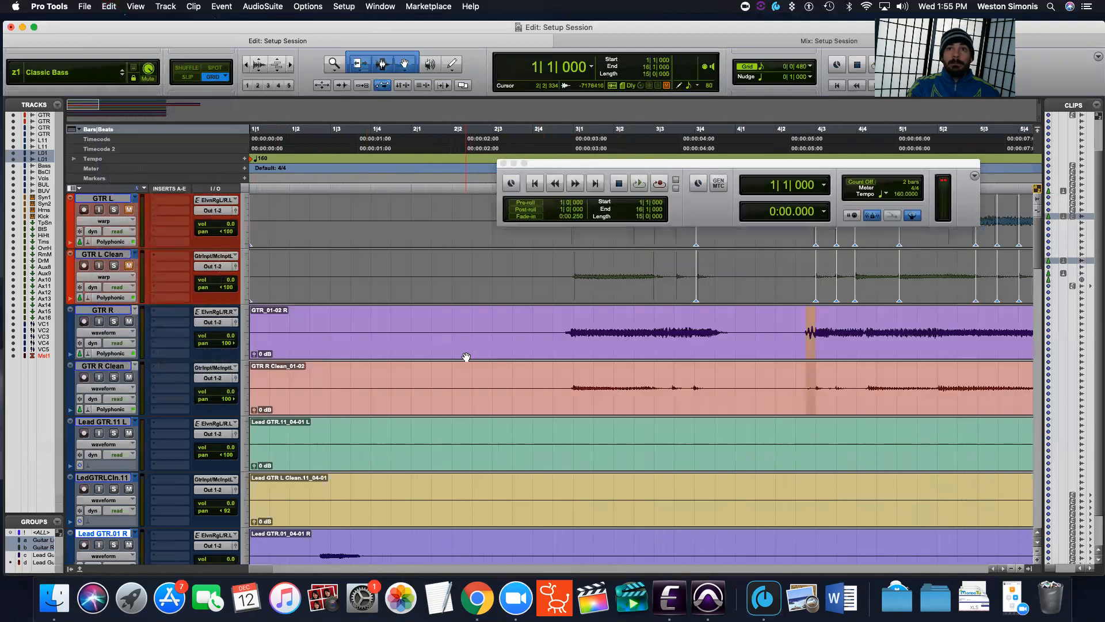
{"action": "left_click_drag", "start_coordinate": [270, 570], "coordinate": [229, 563]}
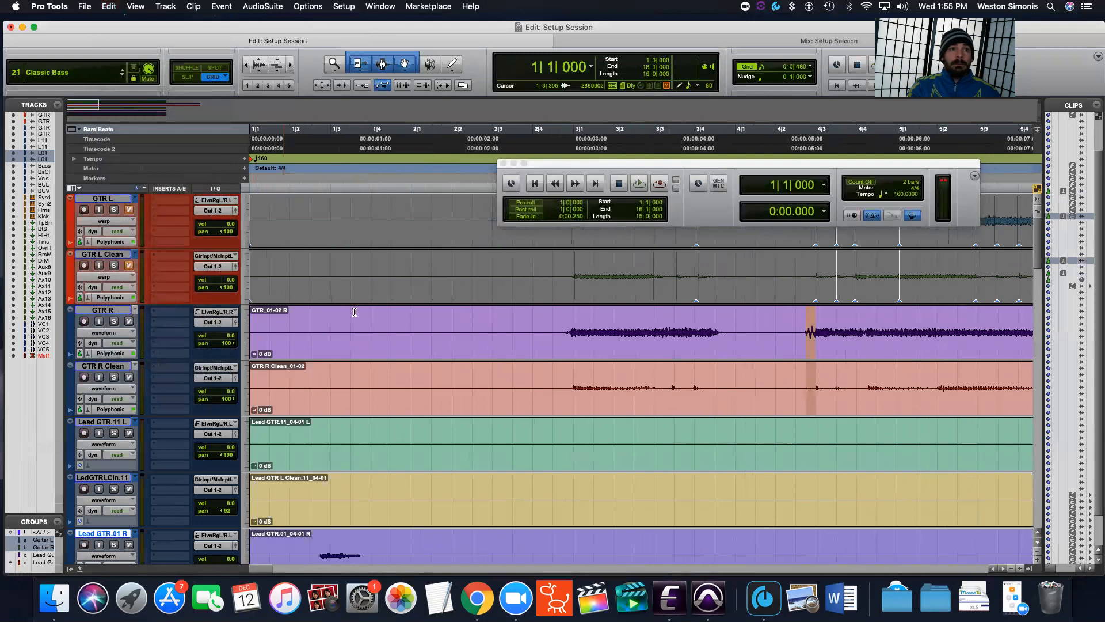
{"action": "left_click", "coordinate": [379, 357]}
{"action": "key", "text": "super+z"}
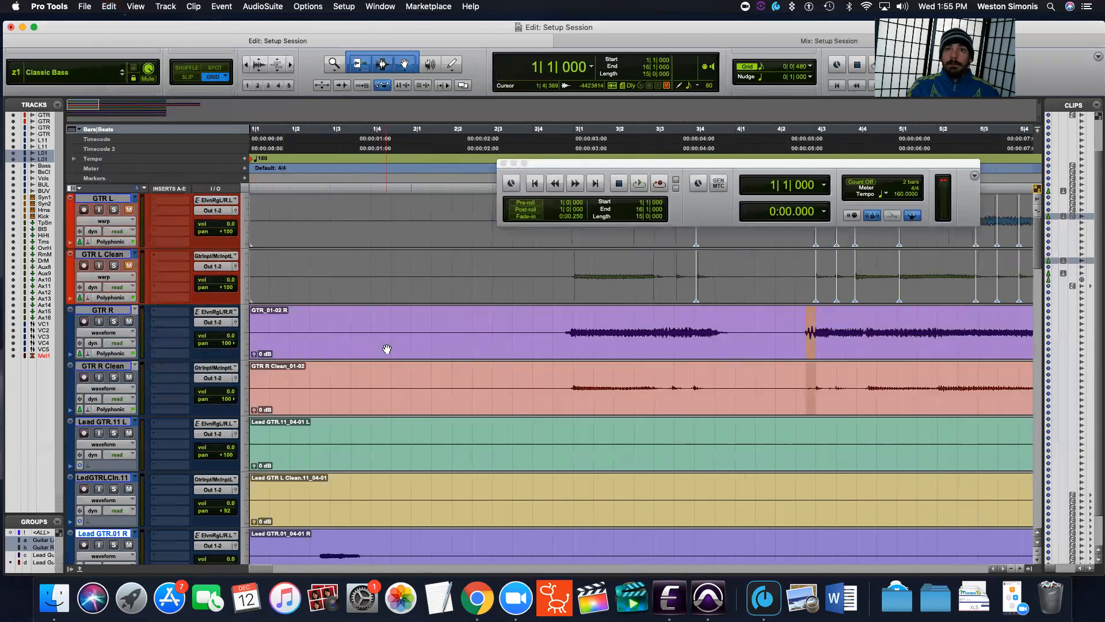
{"action": "left_click", "coordinate": [425, 344]}
{"action": "left_click_drag", "start_coordinate": [267, 568], "coordinate": [200, 545]}
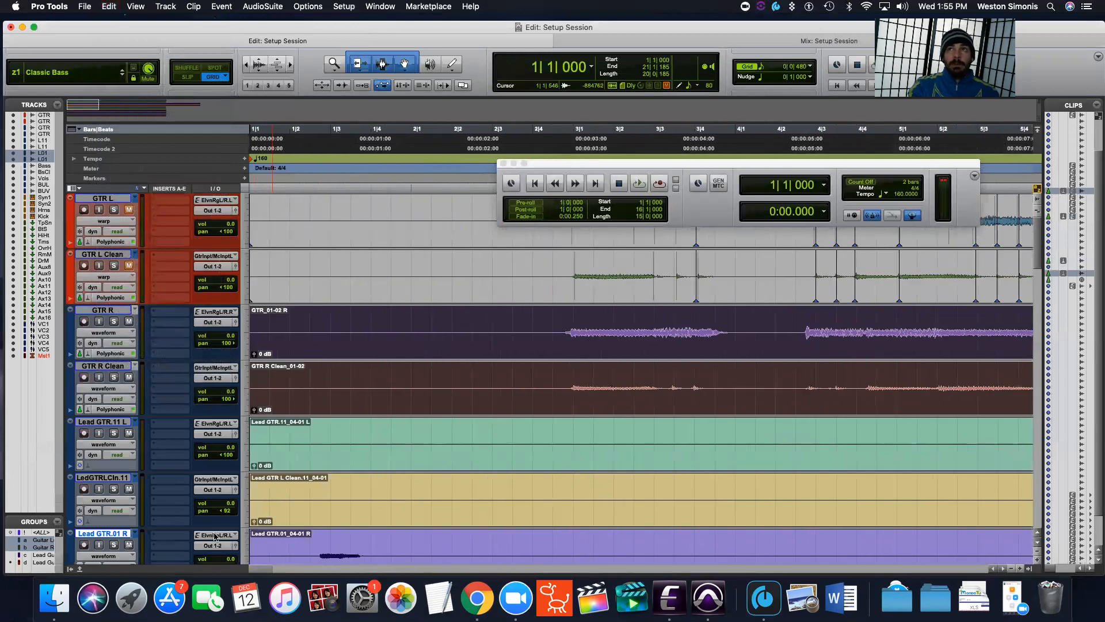
Check the playlist options of GTR R and examine the GTR R and GTR R Clean clips through to their ends.
{"action": "left_click", "coordinate": [137, 310]}
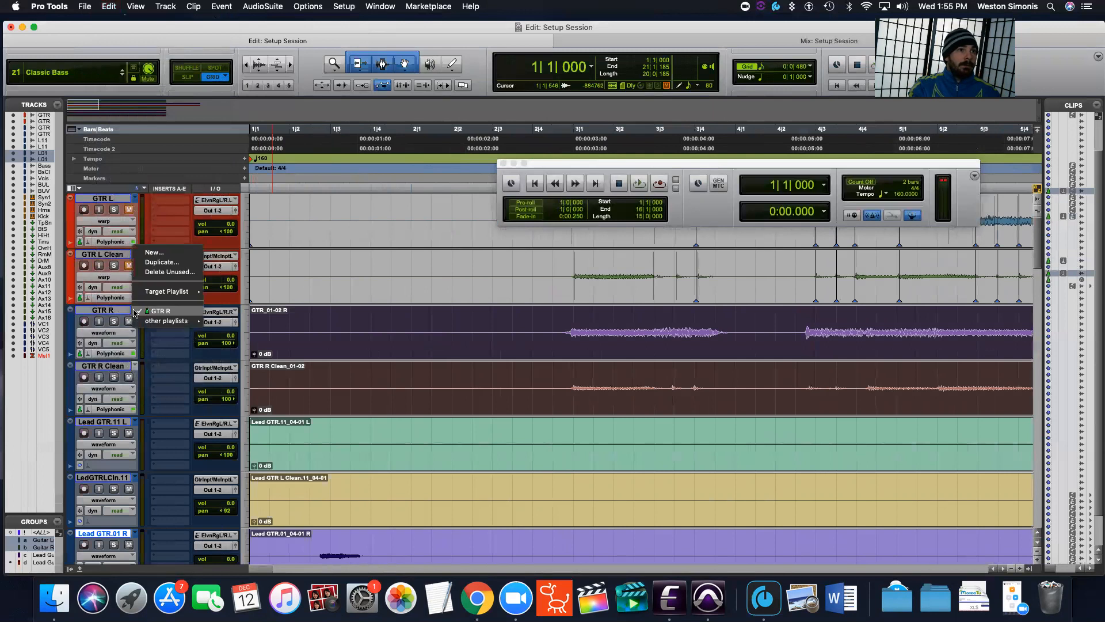
{"action": "left_click", "coordinate": [164, 345]}
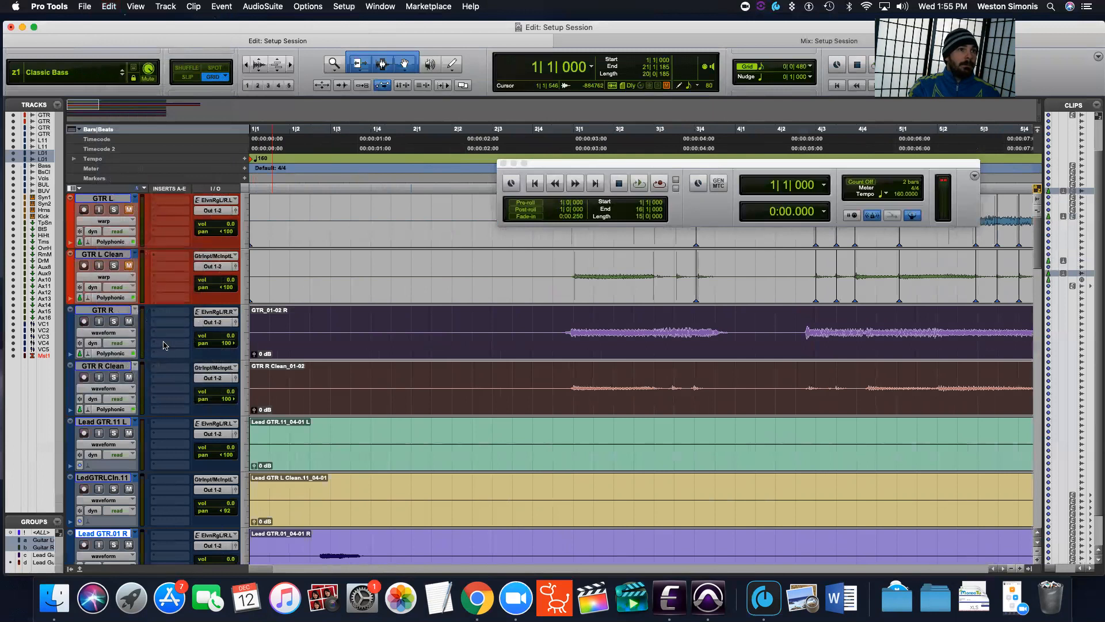
{"action": "left_click", "coordinate": [136, 310]}
{"action": "left_click", "coordinate": [511, 342]}
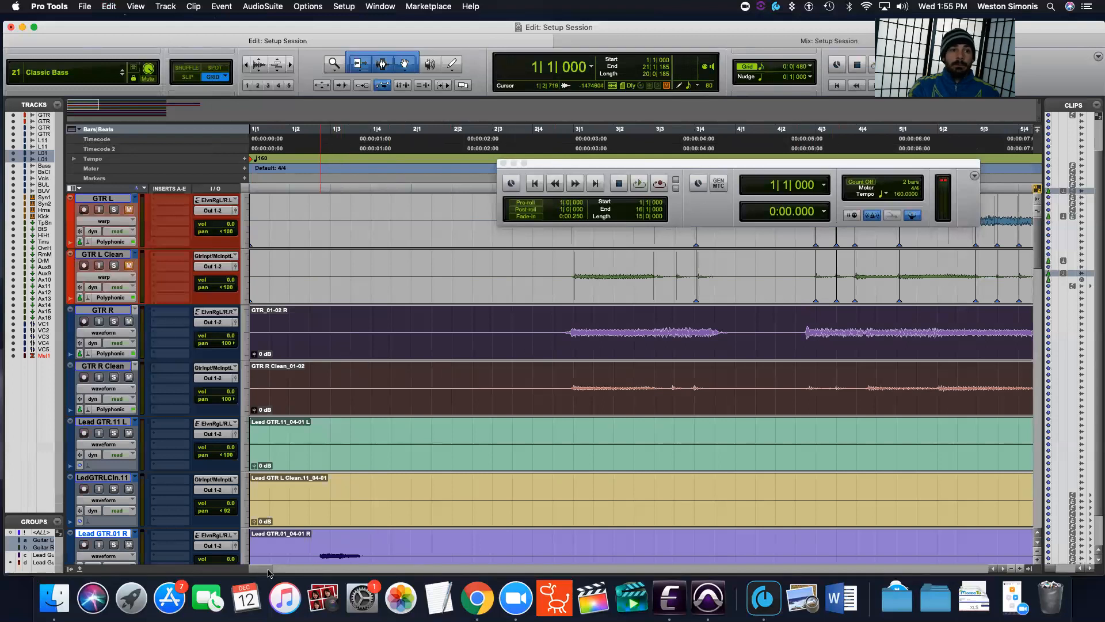
{"action": "scroll", "coordinate": [325, 552], "scroll_direction": "right", "scroll_amount": 10}
{"action": "scroll", "coordinate": [338, 558], "scroll_direction": "right", "scroll_amount": 5}
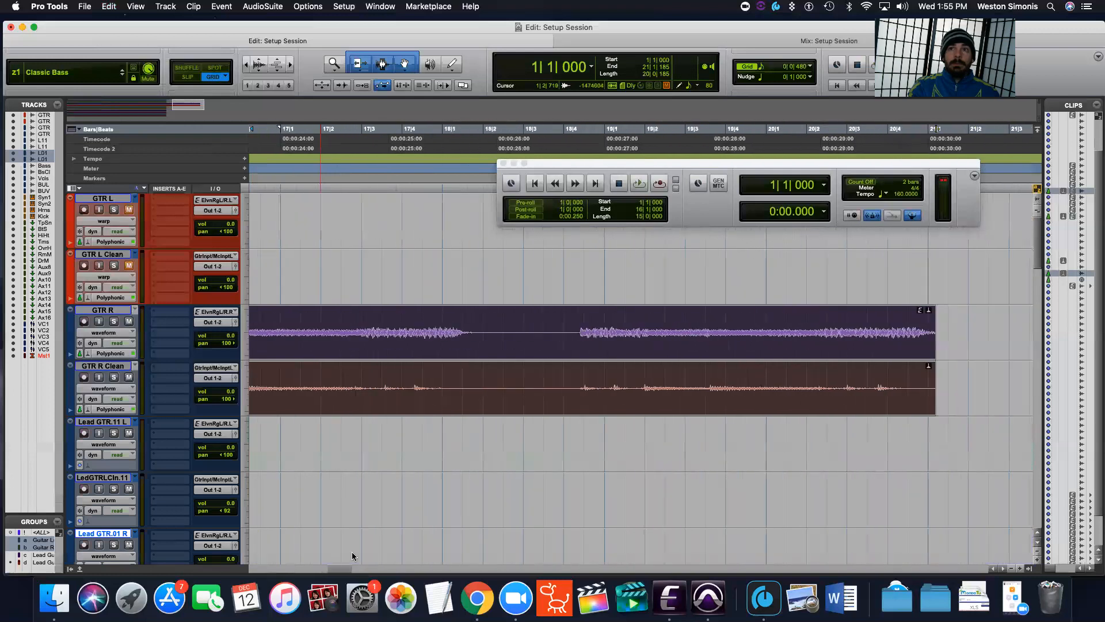
{"action": "scroll", "coordinate": [337, 554], "scroll_direction": "left", "scroll_amount": 10}
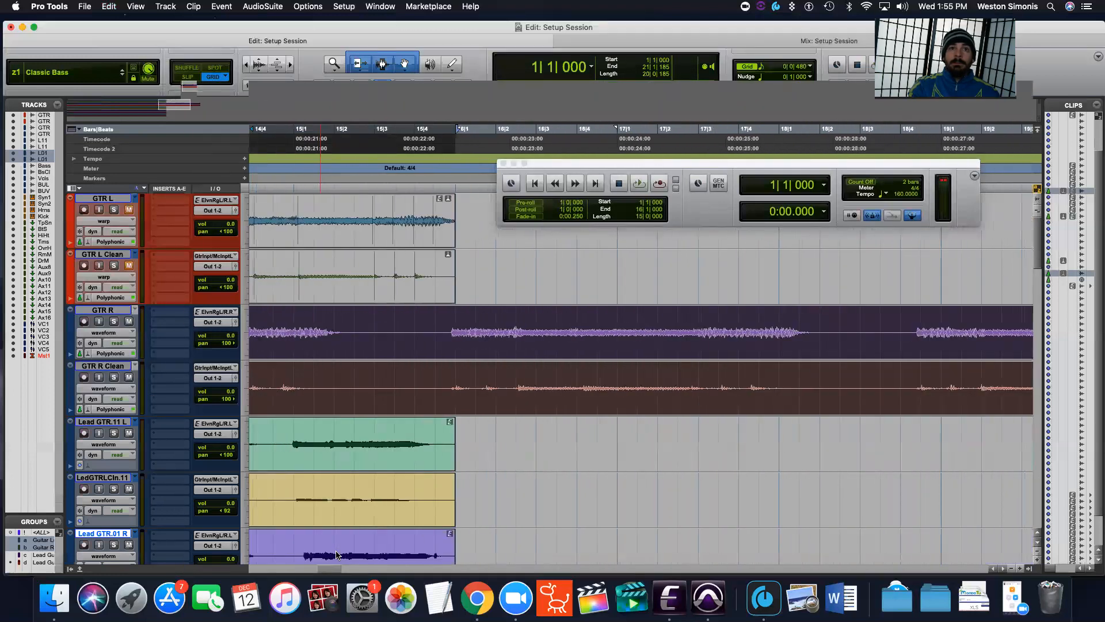
{"action": "scroll", "coordinate": [336, 555], "scroll_direction": "left", "scroll_amount": 12}
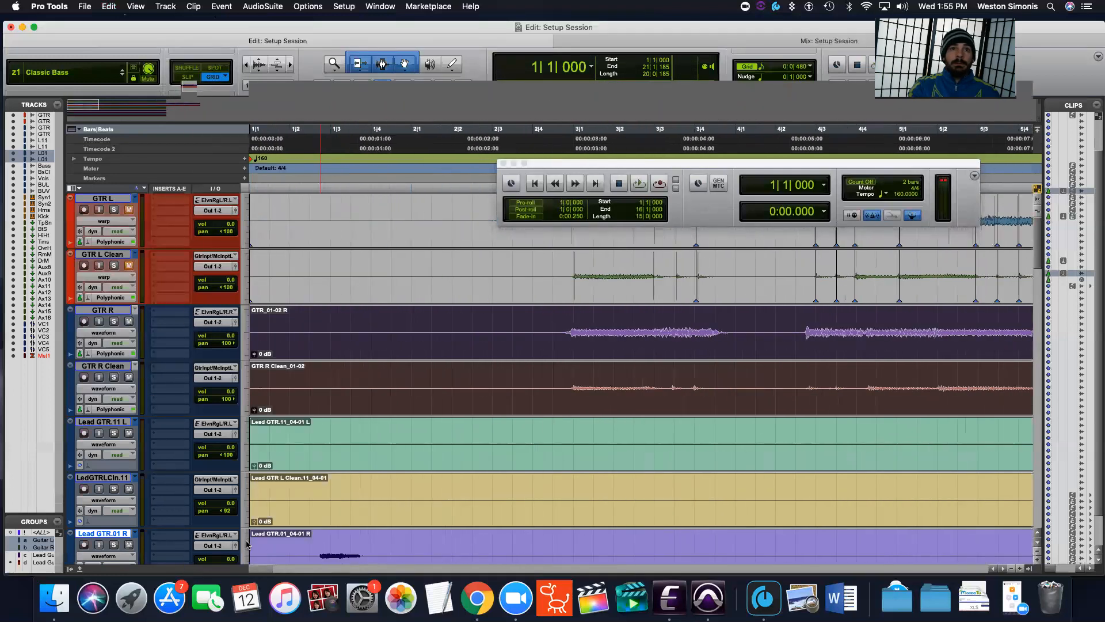
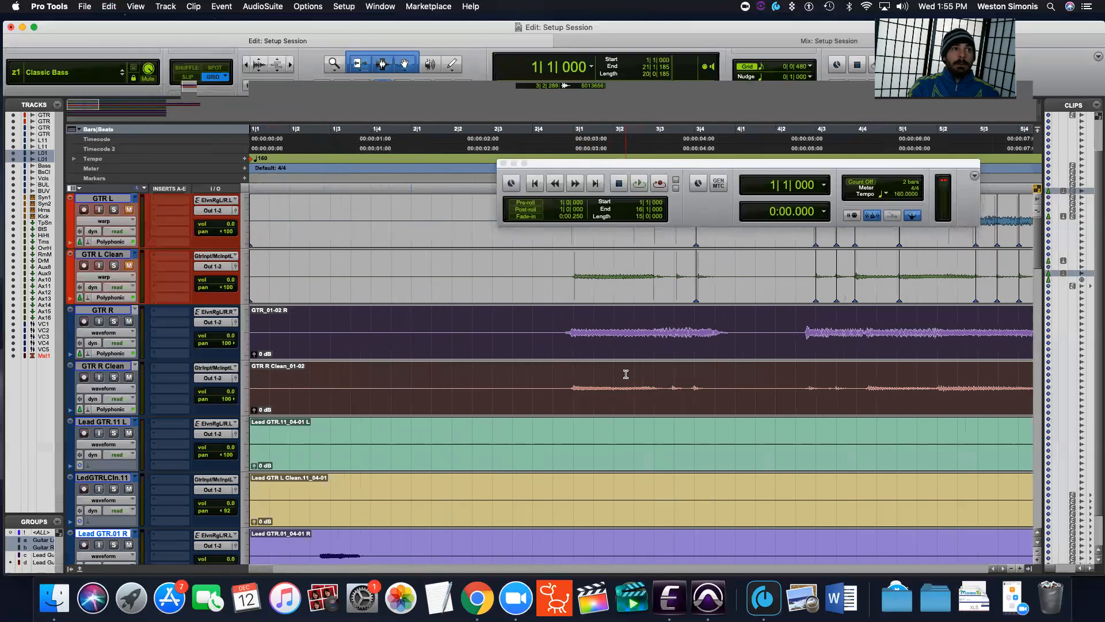
Show the GTR R and GTR R Clean tracks in analysis view and switch them to warp view.
{"action": "left_click_drag", "start_coordinate": [269, 570], "coordinate": [271, 571]}
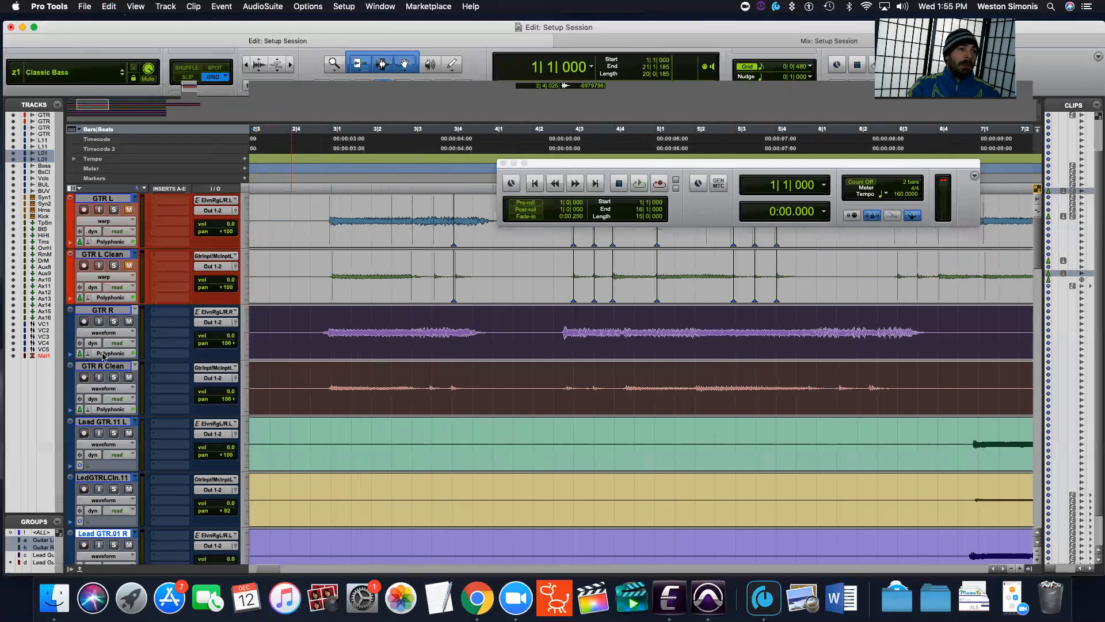
{"action": "left_click", "coordinate": [109, 333]}
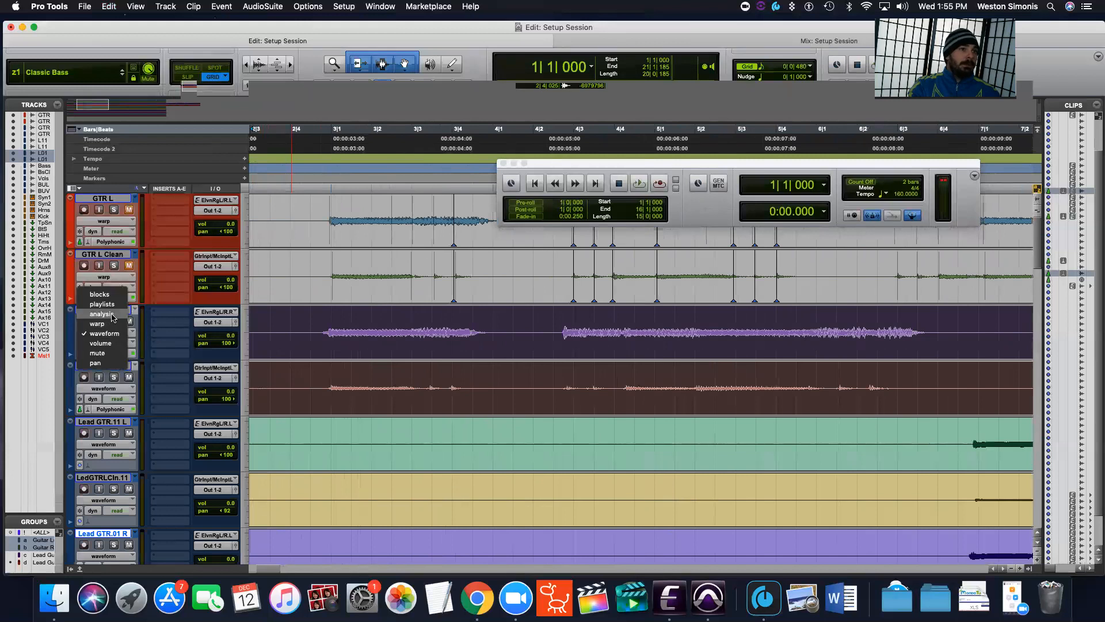
{"action": "left_click", "coordinate": [113, 318]}
{"action": "left_click", "coordinate": [112, 336]}
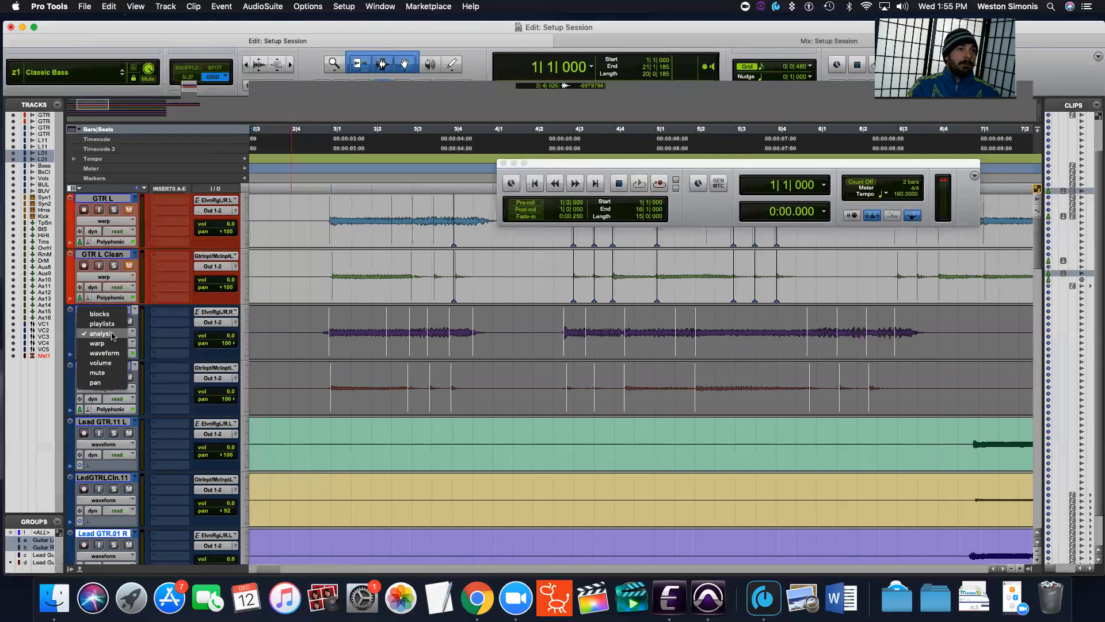
{"action": "left_click", "coordinate": [106, 328]}
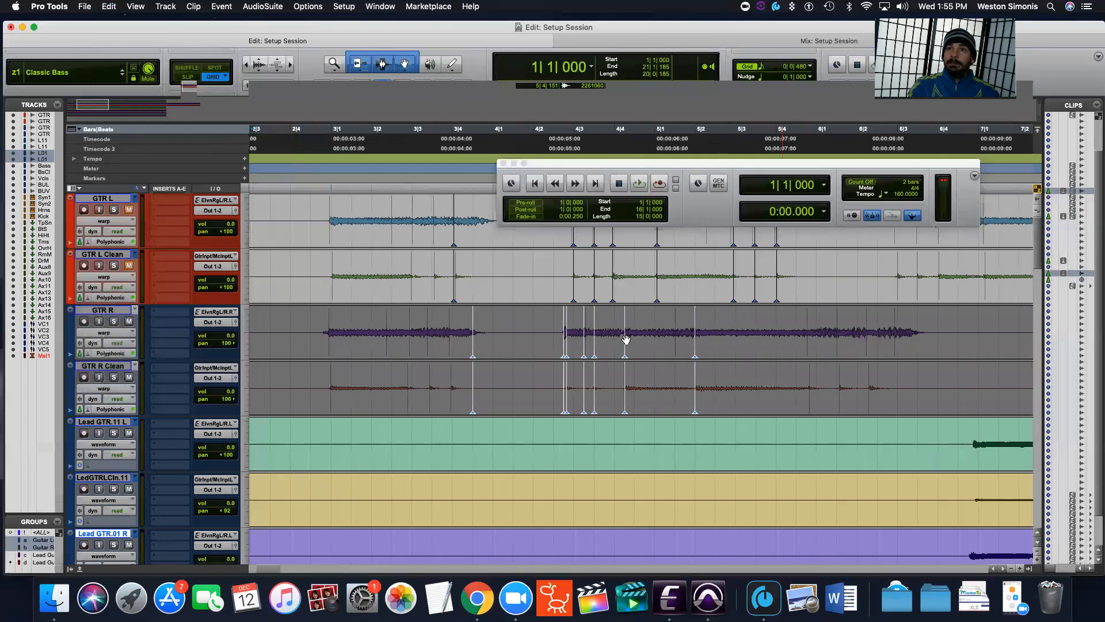
Select the GTR R and GTR R Clean tracks from 4|3 to 5|2|480 and delete the warp markers in that range.
{"action": "left_click_drag", "start_coordinate": [726, 341], "coordinate": [668, 364]}
{"action": "key", "text": "super+z"}
{"action": "left_click_drag", "start_coordinate": [706, 330], "coordinate": [571, 379]}
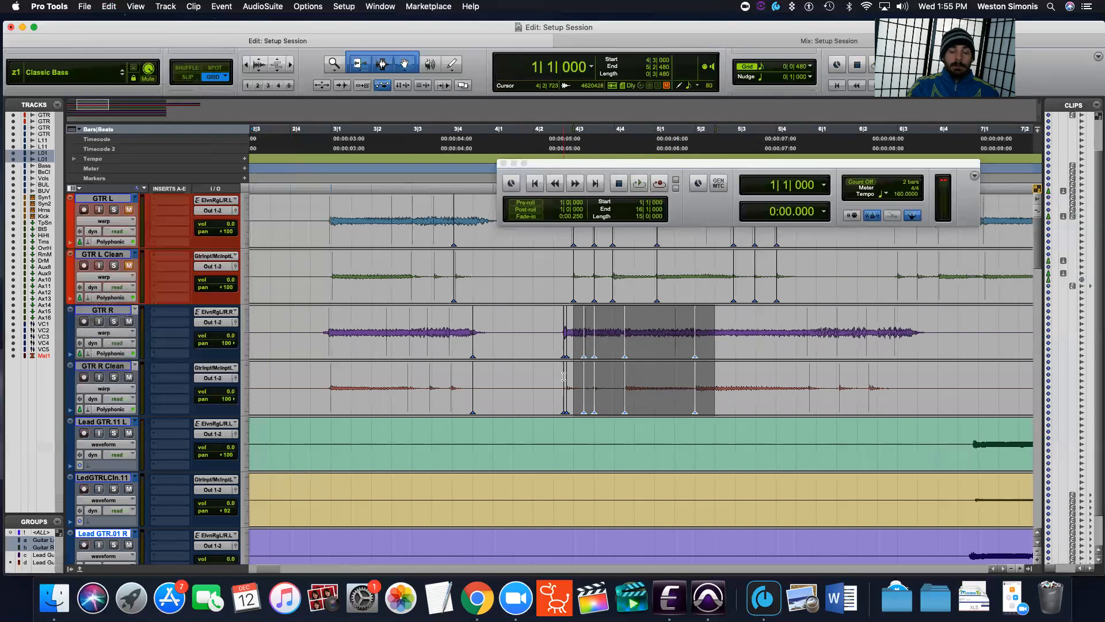
{"action": "left_click", "coordinate": [565, 377]}
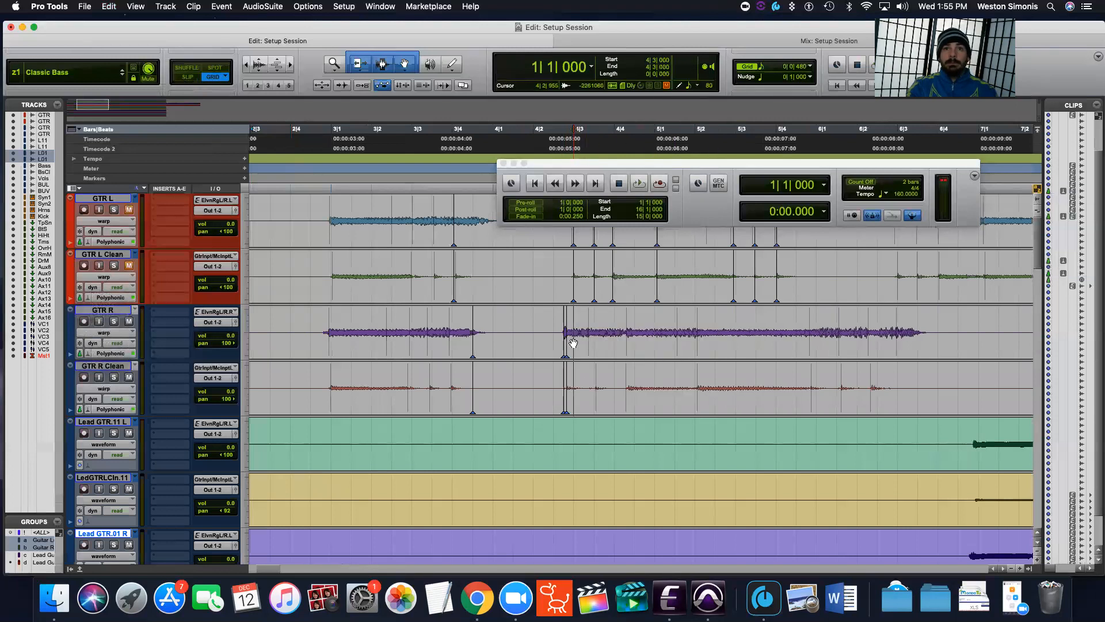
Add a warp marker near the end of the second GTR R phrase and move it earlier to about 5|4, matching GTR L.
{"action": "left_click_drag", "start_coordinate": [575, 331], "coordinate": [565, 344]}
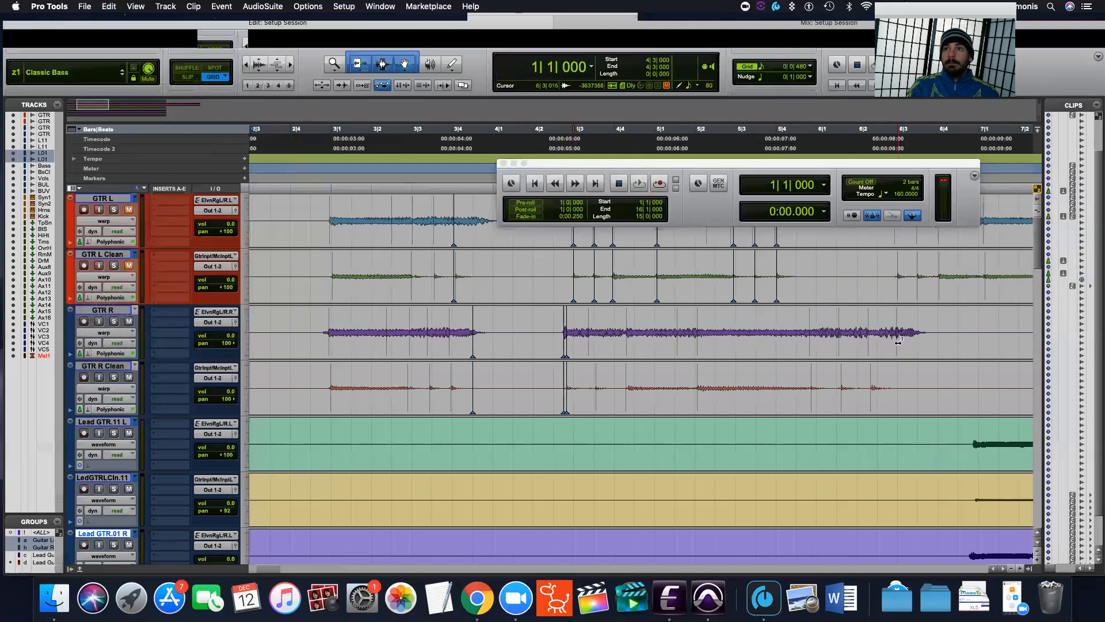
{"action": "left_click_drag", "start_coordinate": [898, 342], "coordinate": [780, 341]}
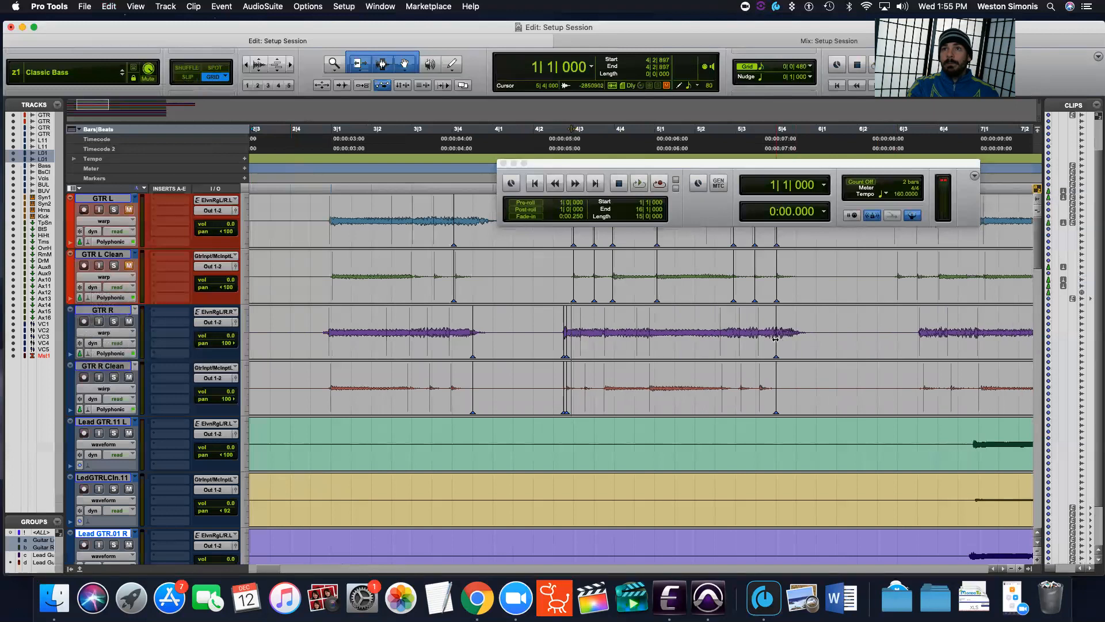
Add warp markers at the start and near the end of the third GTR R phrase and move them to 6|3 and 7|4.
{"action": "left_click_drag", "start_coordinate": [271, 569], "coordinate": [289, 572]}
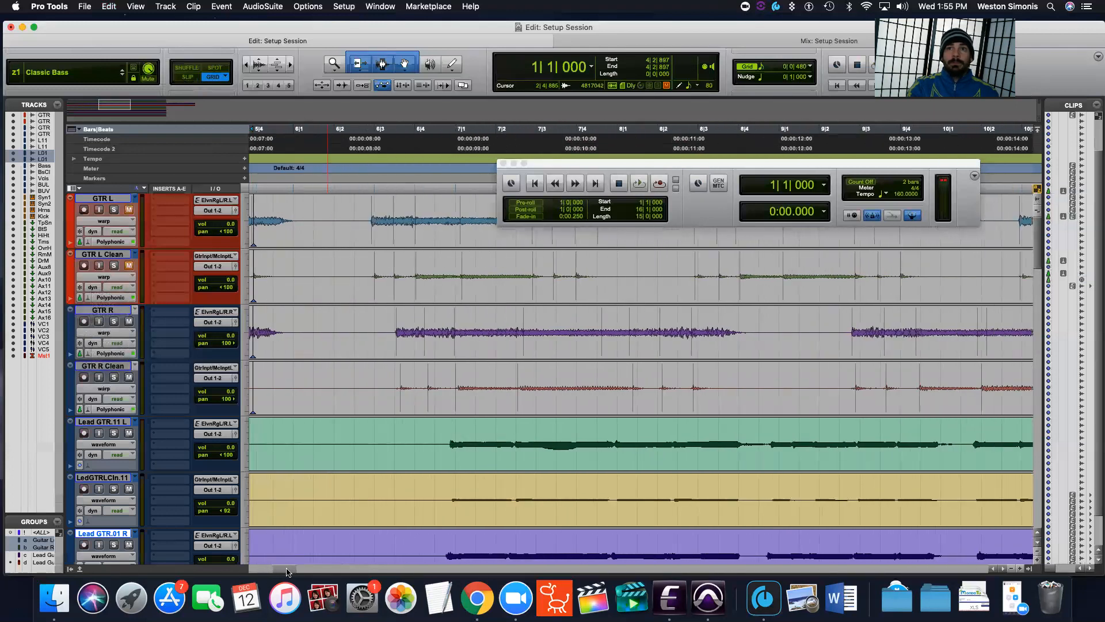
{"action": "double_click", "coordinate": [396, 342]}
{"action": "left_click_drag", "start_coordinate": [396, 342], "coordinate": [380, 342]}
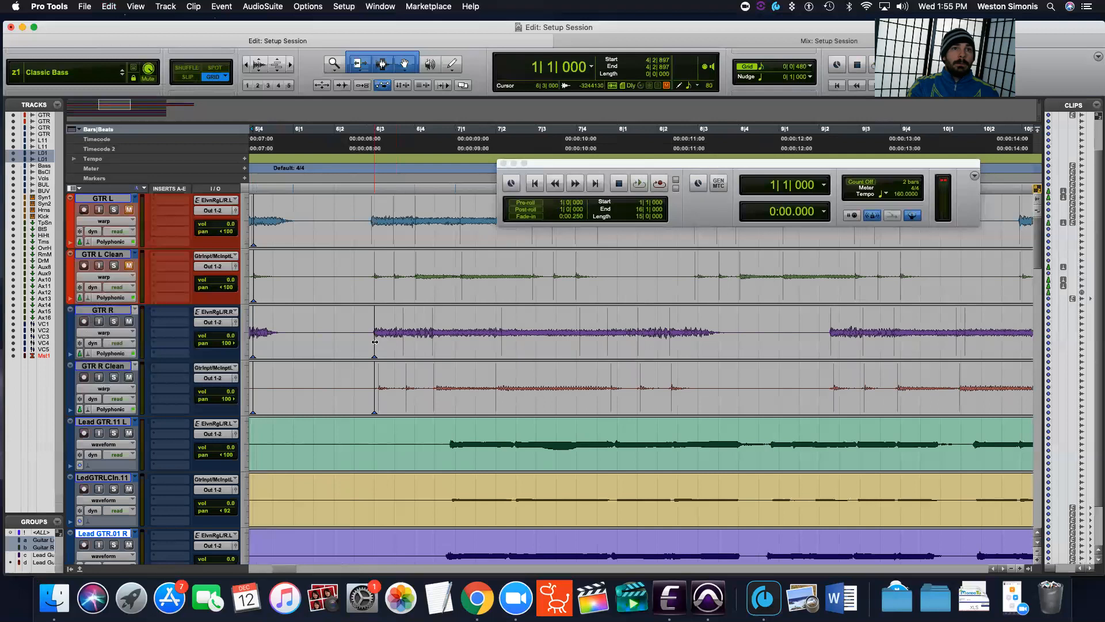
{"action": "double_click", "coordinate": [669, 342]}
{"action": "left_click_drag", "start_coordinate": [668, 341], "coordinate": [577, 346]}
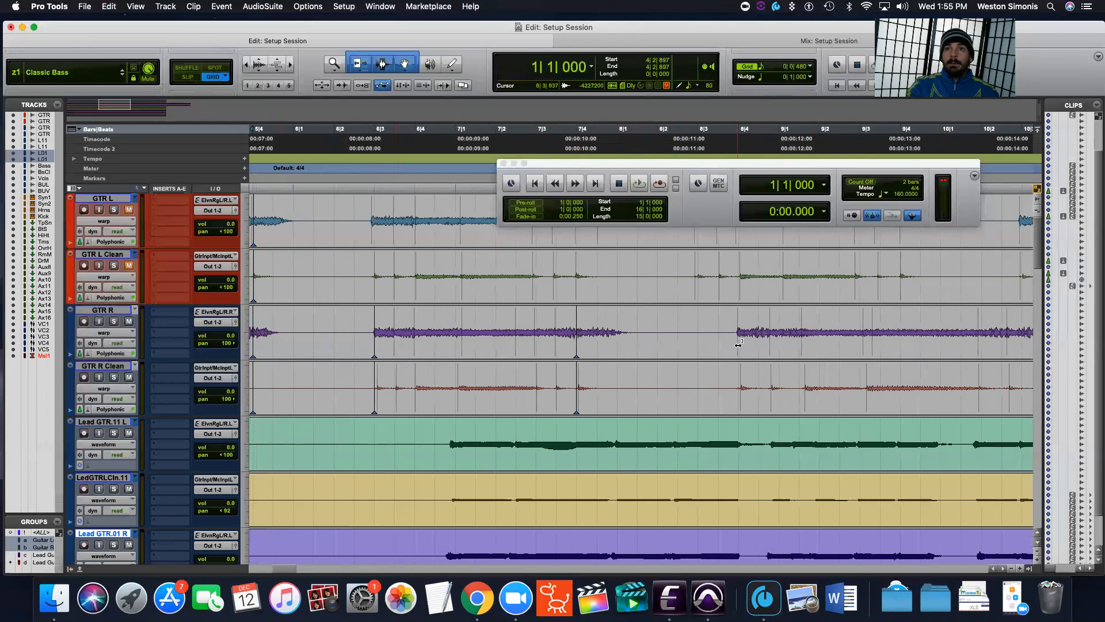
Add warp markers at the start and near the end of the fourth GTR R phrase and move them to 8|3 and 9|4.
{"action": "left_click_drag", "start_coordinate": [737, 345], "coordinate": [702, 344]}
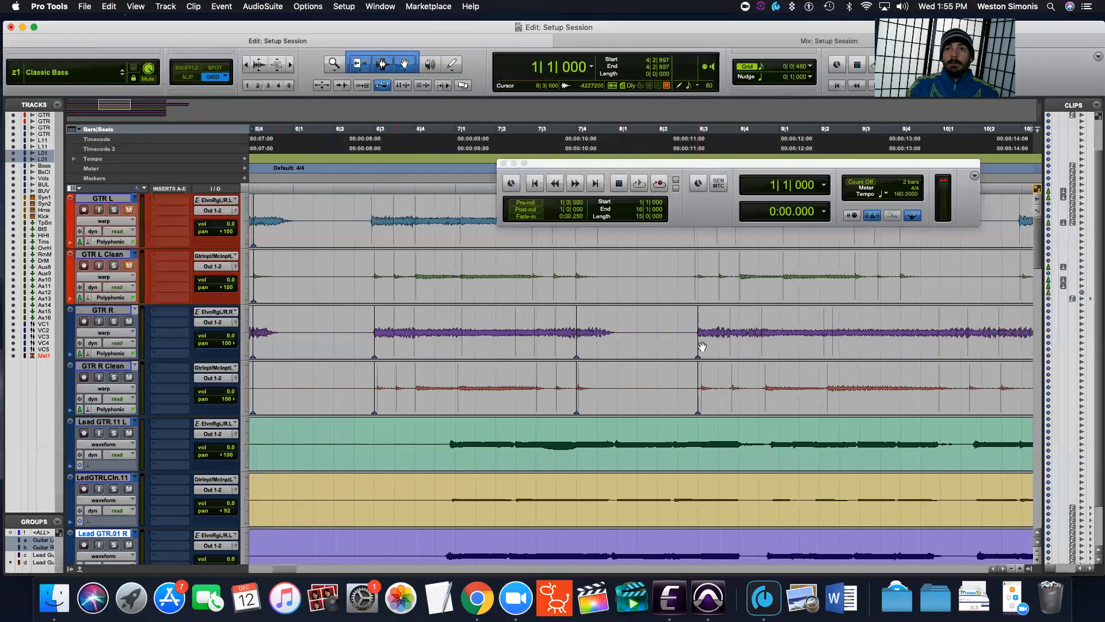
{"action": "scroll", "coordinate": [303, 557], "scroll_direction": "right", "scroll_amount": 5}
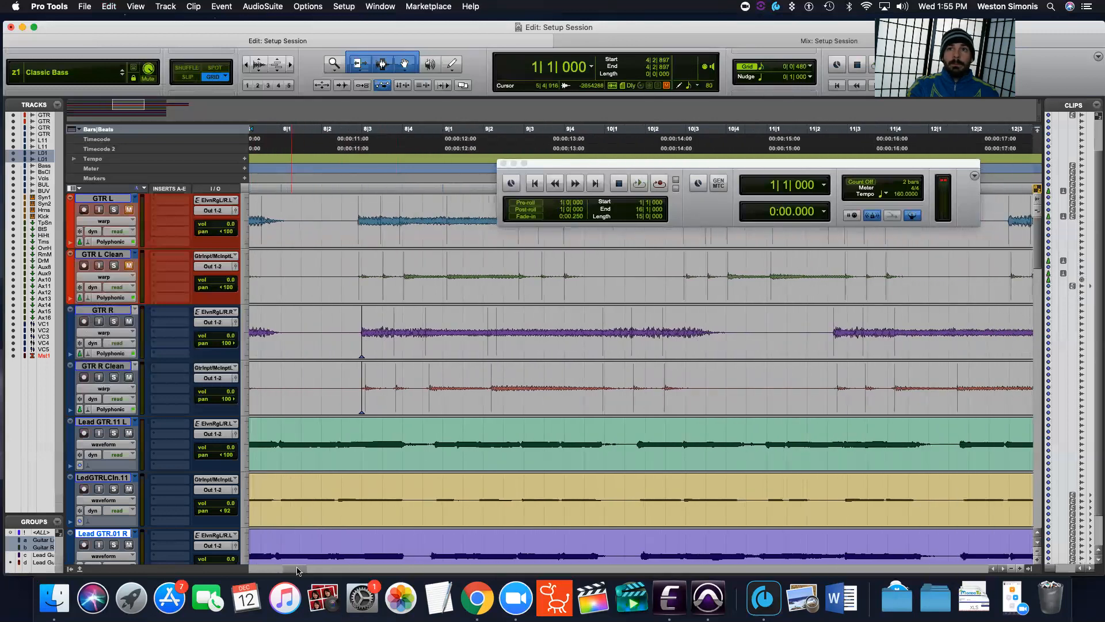
{"action": "left_click", "coordinate": [662, 345]}
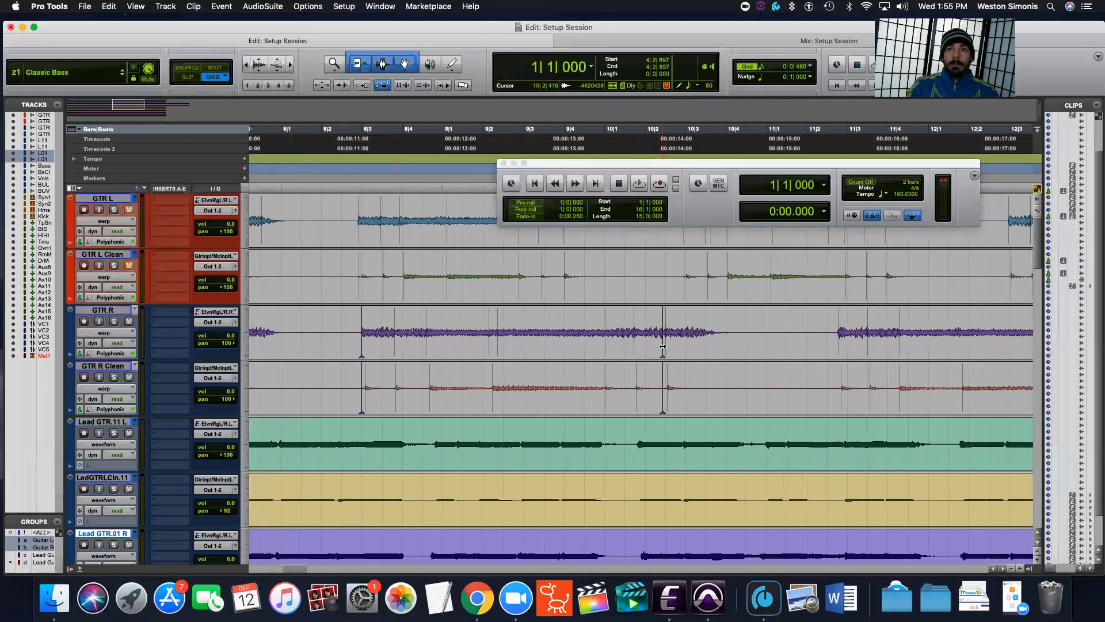
{"action": "left_click_drag", "start_coordinate": [663, 344], "coordinate": [565, 340]}
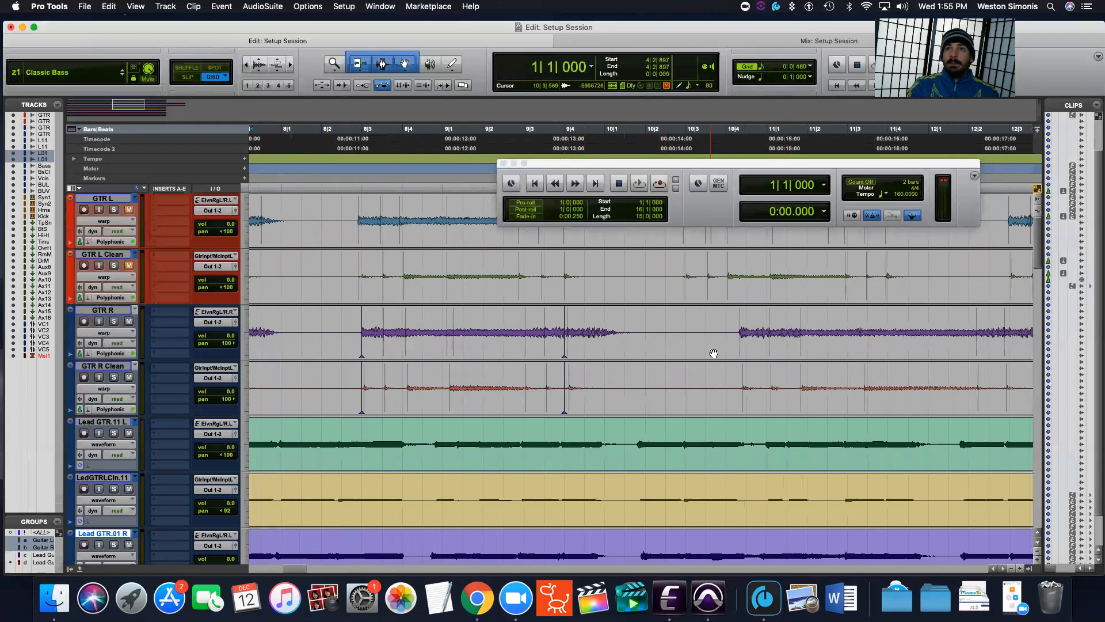
Add warp markers at the start and near the end of the fifth GTR R phrase and move them to 10|3 and 11|4.
{"action": "left_click", "coordinate": [740, 341]}
{"action": "left_click_drag", "start_coordinate": [738, 341], "coordinate": [687, 339]}
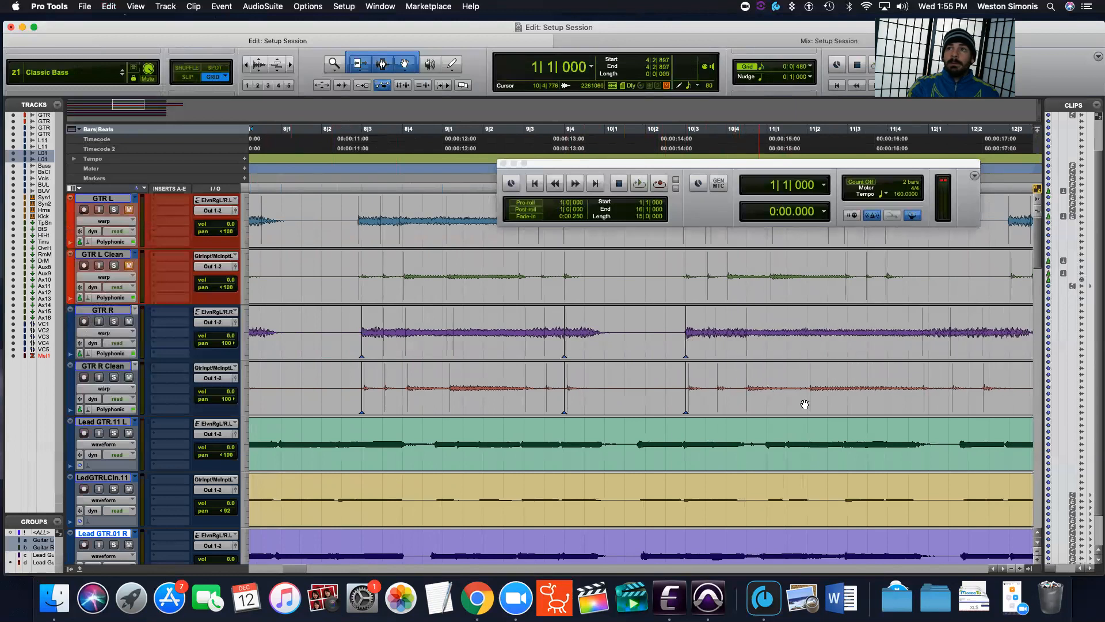
{"action": "left_click_drag", "start_coordinate": [301, 569], "coordinate": [311, 568]}
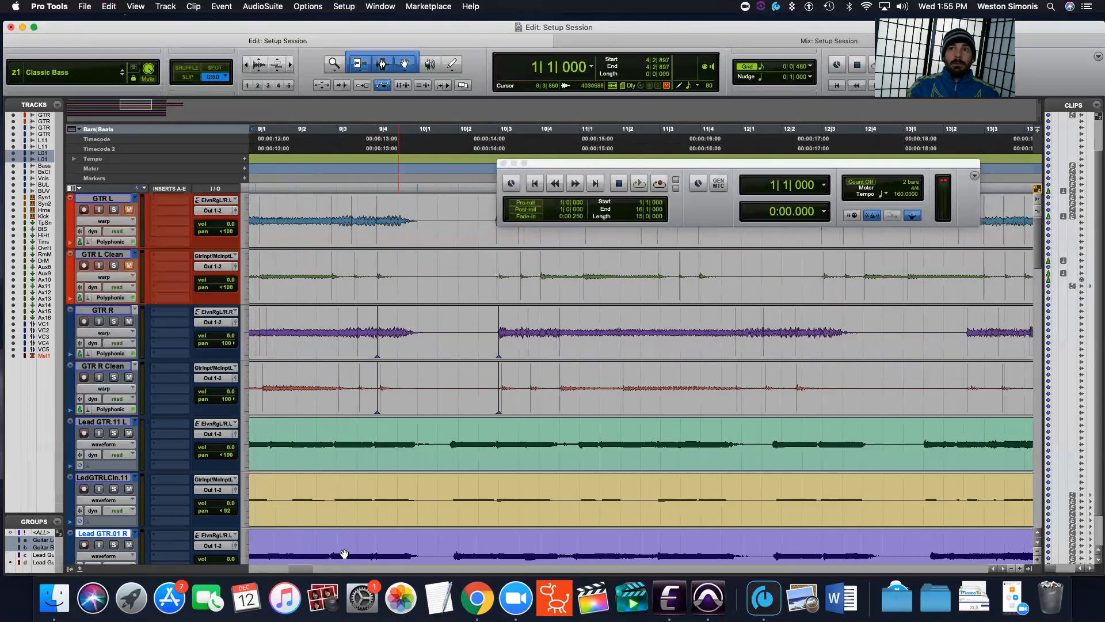
{"action": "left_click", "coordinate": [797, 343]}
{"action": "left_click_drag", "start_coordinate": [797, 344], "coordinate": [673, 347]}
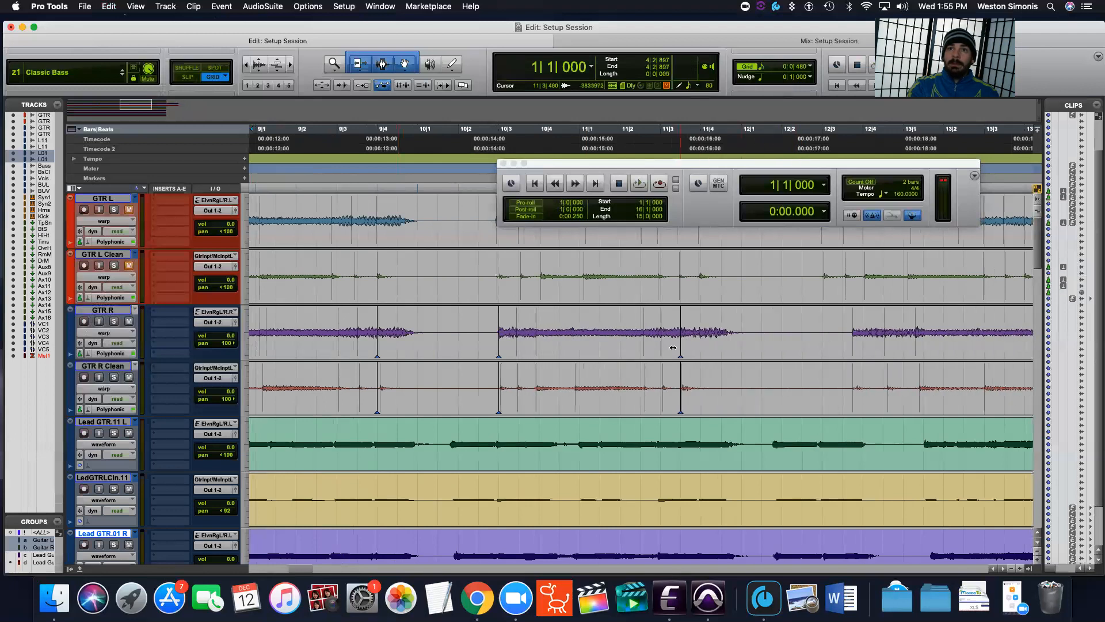
{"action": "key", "text": "super+z"}
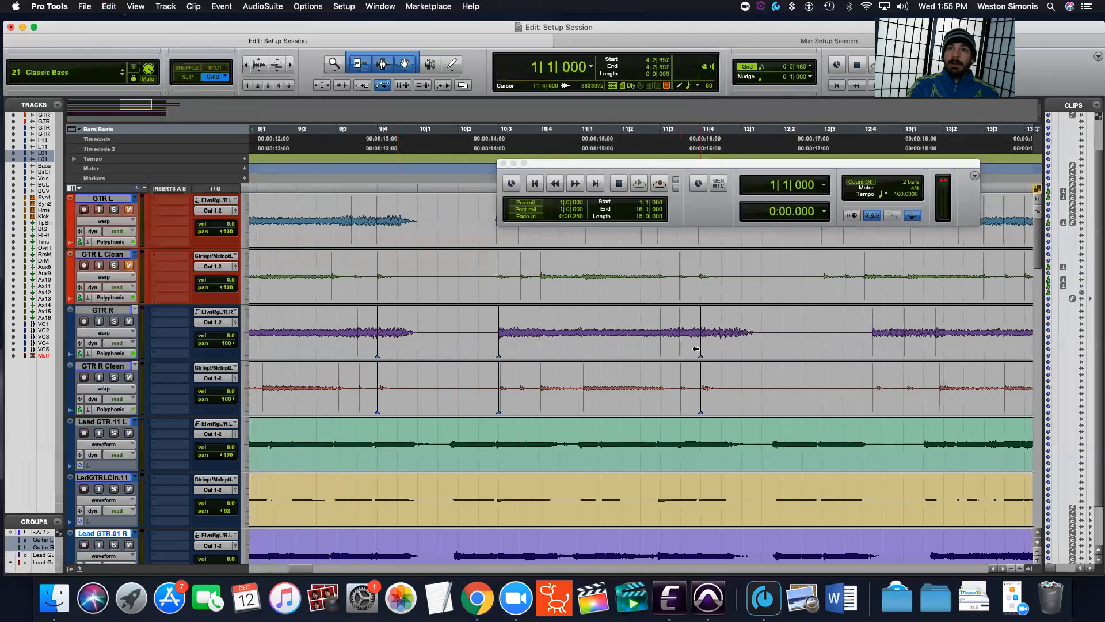
Add warp markers at the start and near the end of the sixth GTR R phrase and move them to 12|3 and 13|4.
{"action": "left_click_drag", "start_coordinate": [300, 569], "coordinate": [308, 570]}
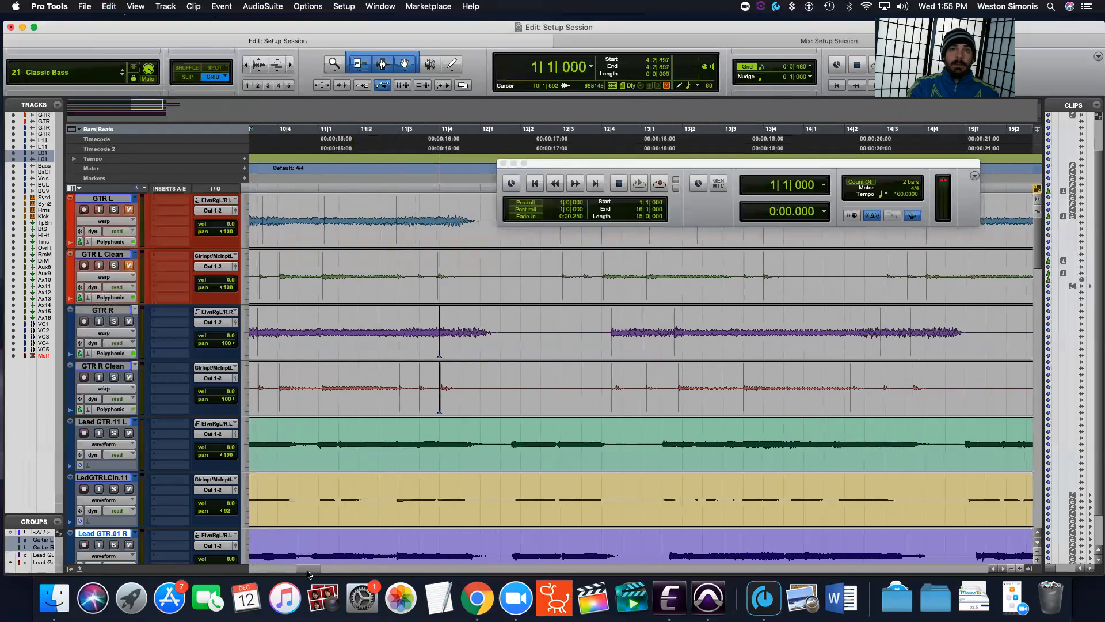
{"action": "double_click", "coordinate": [611, 344]}
{"action": "left_click_drag", "start_coordinate": [612, 344], "coordinate": [567, 346]}
{"action": "left_click_drag", "start_coordinate": [310, 570], "coordinate": [320, 572]}
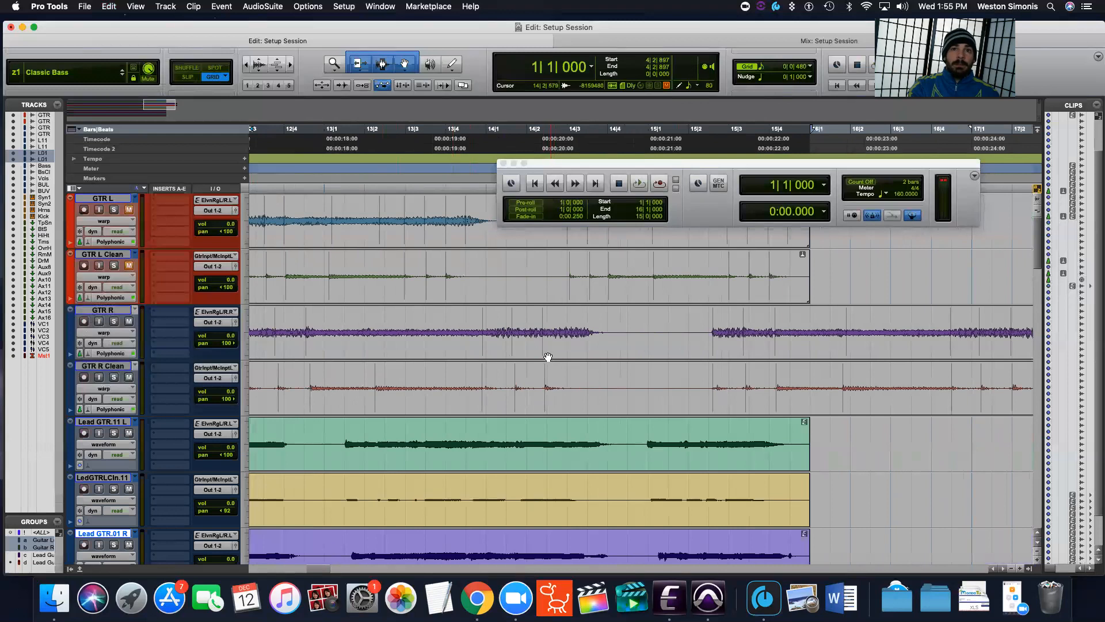
{"action": "left_click", "coordinate": [544, 404]}
{"action": "left_click_drag", "start_coordinate": [544, 404], "coordinate": [447, 395]}
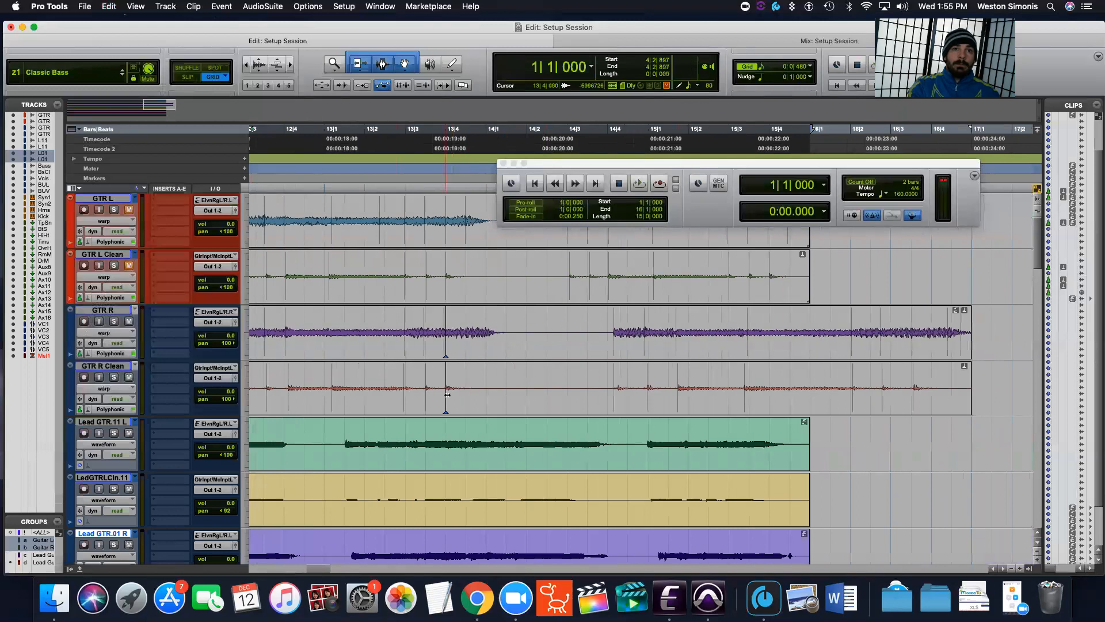
Add warp markers at the start and near the end of the last GTR R phrase and move them to 14|3 and 15|4.
{"action": "left_click", "coordinate": [614, 343]}
{"action": "left_click_drag", "start_coordinate": [614, 344], "coordinate": [587, 342]}
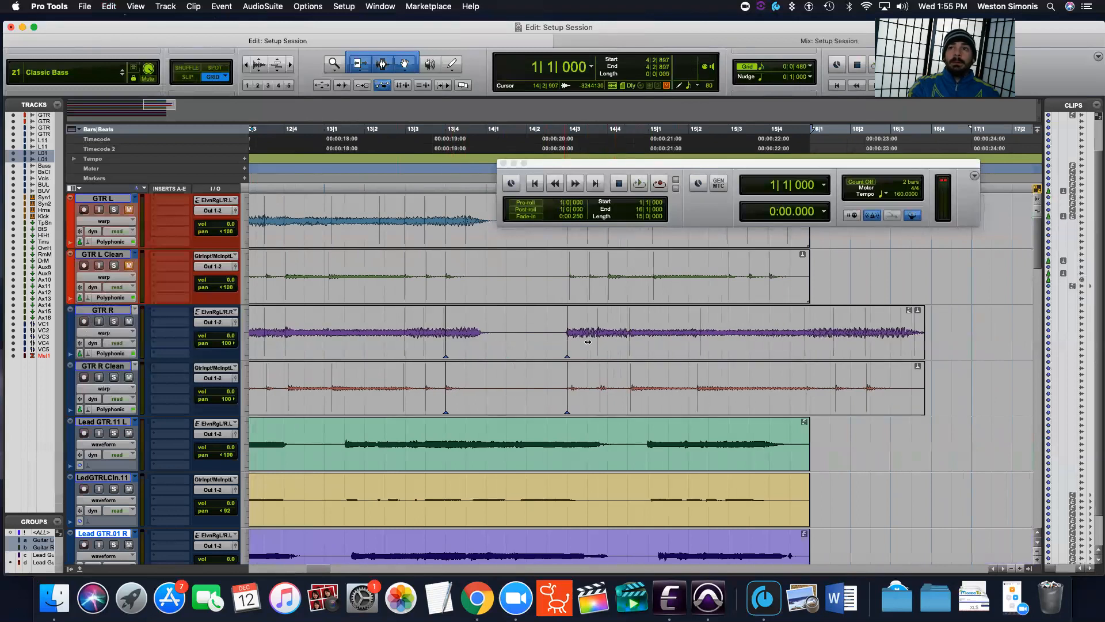
{"action": "left_click", "coordinate": [866, 400]}
{"action": "left_click_drag", "start_coordinate": [866, 400], "coordinate": [772, 398]}
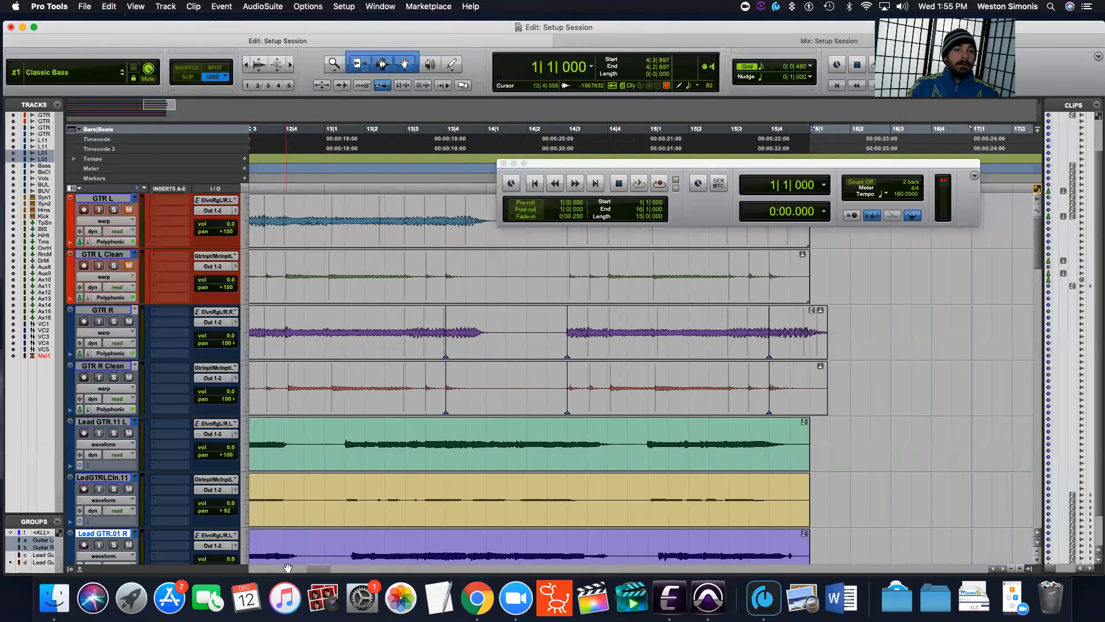
Move the transport window clear of the tracks and play the session from 1|1 to check GTR R against GTR L.
{"action": "left_click_drag", "start_coordinate": [314, 570], "coordinate": [253, 568]}
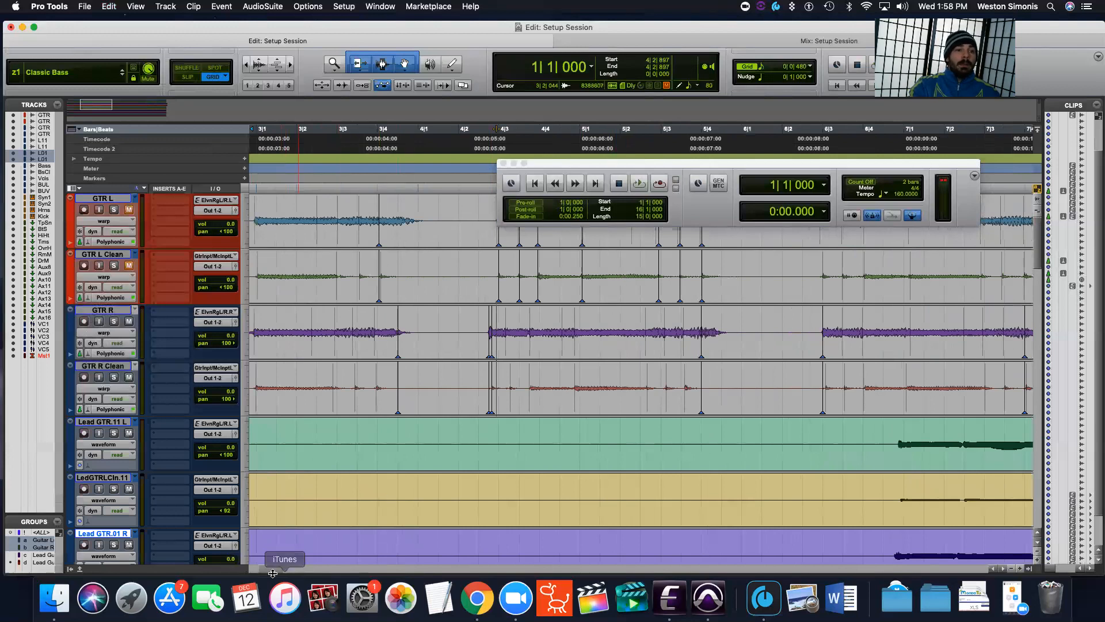
{"action": "left_click_drag", "start_coordinate": [275, 573], "coordinate": [257, 571]}
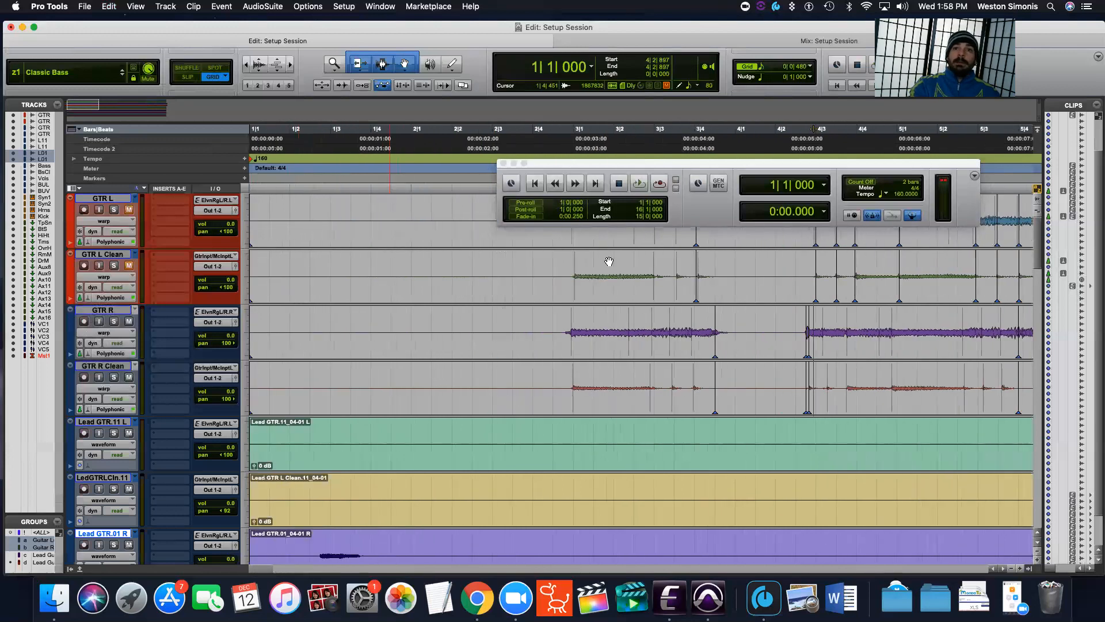
{"action": "left_click_drag", "start_coordinate": [696, 165], "coordinate": [715, 58]}
{"action": "key", "text": "space"}
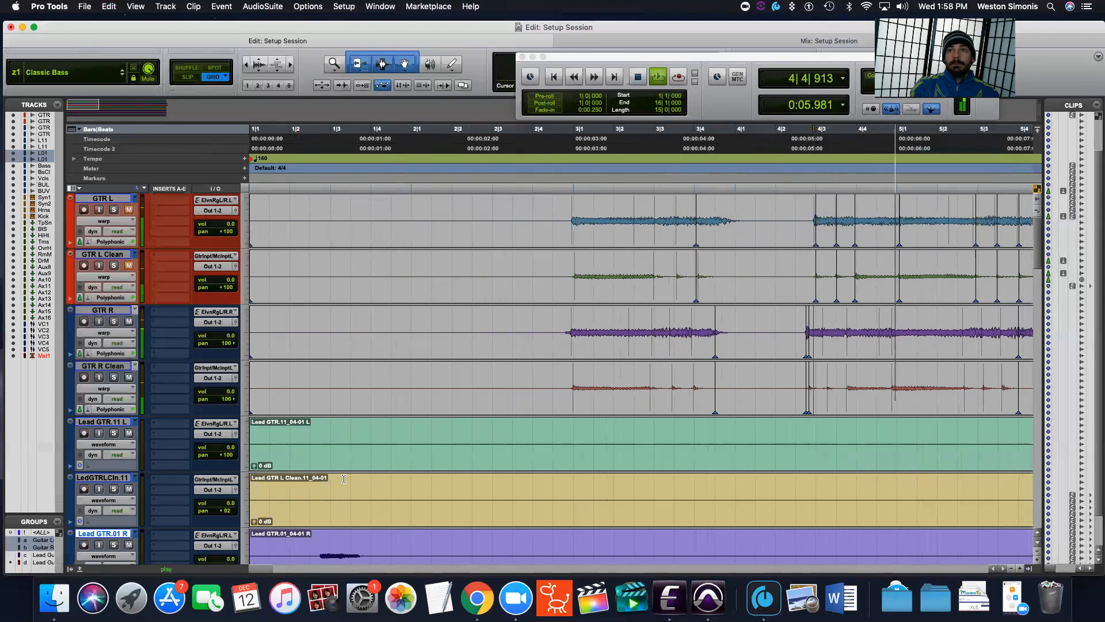
{"action": "mouse_move", "coordinate": [261, 569]}
{"action": "left_mouse_down"}
{"action": "mouse_move", "coordinate": [315, 566]}
{"action": "mouse_move", "coordinate": [267, 567]}
{"action": "left_mouse_up"}
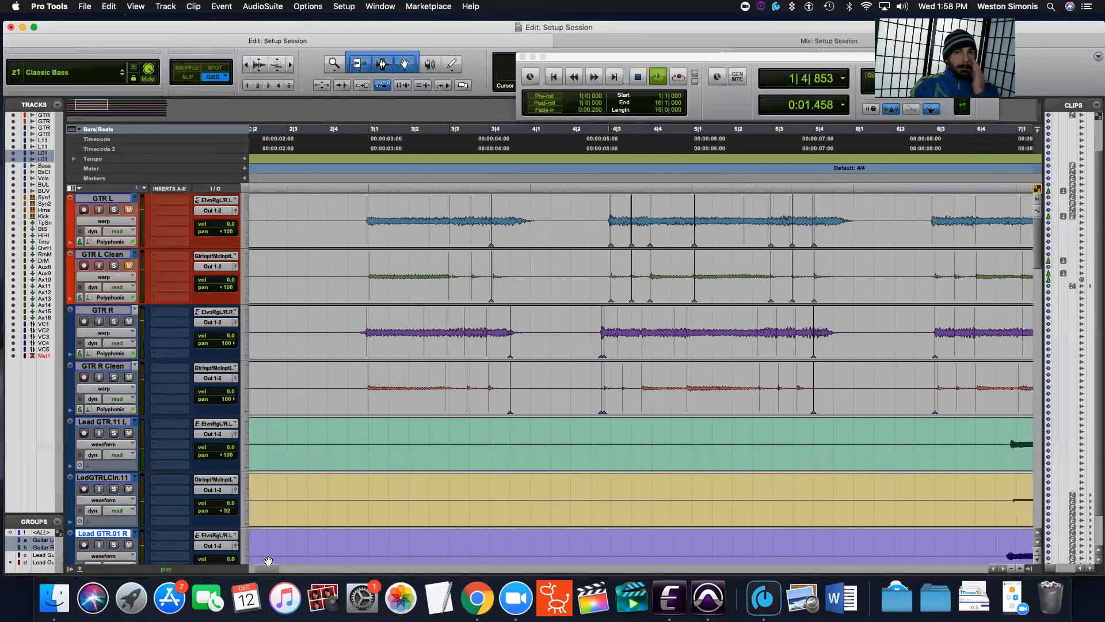
{"action": "key", "text": "space"}
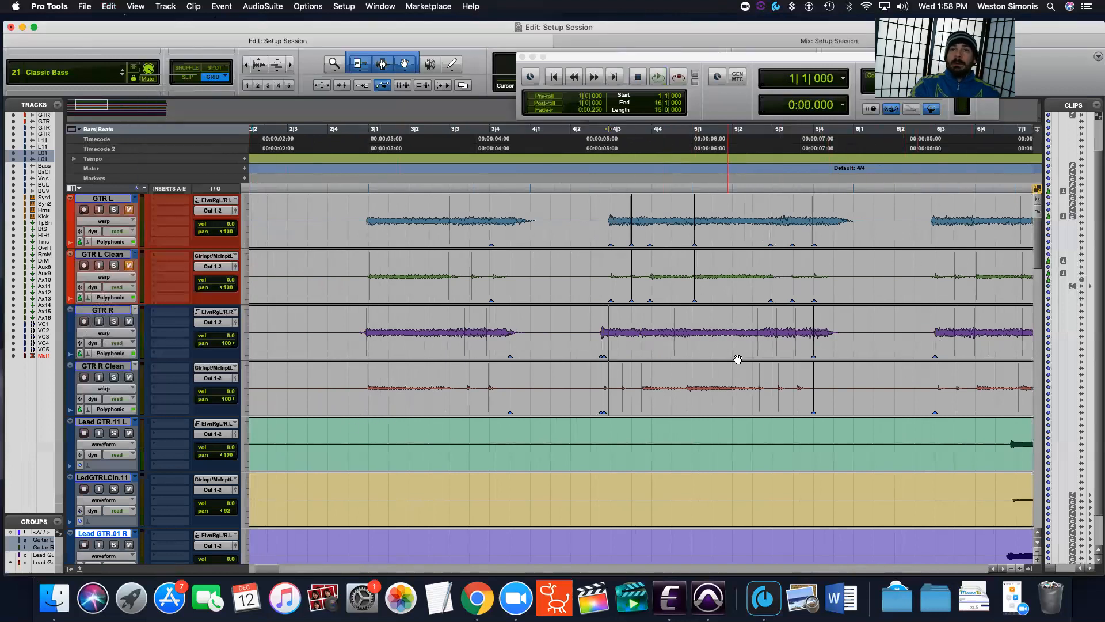
Move the second GTR R phrase's start marker to 4|3 and, using a 1/64 note grid, the marker ahead of it to just before 4|3.
{"action": "scroll", "coordinate": [359, 255], "scroll_direction": "right", "scroll_amount": 3}
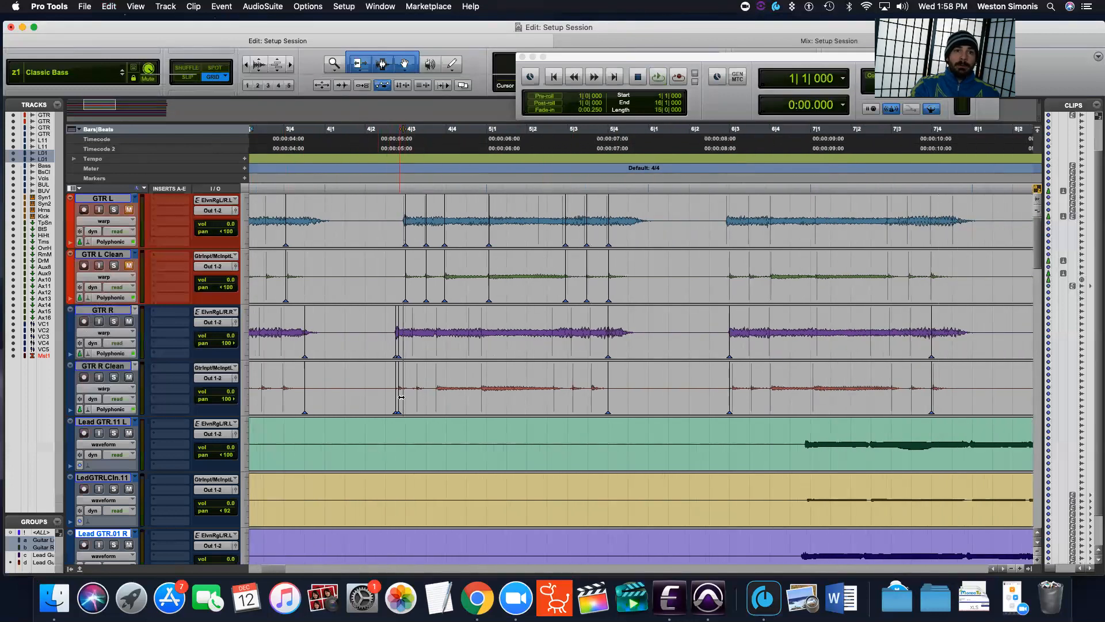
{"action": "left_click_drag", "start_coordinate": [399, 394], "coordinate": [386, 396]}
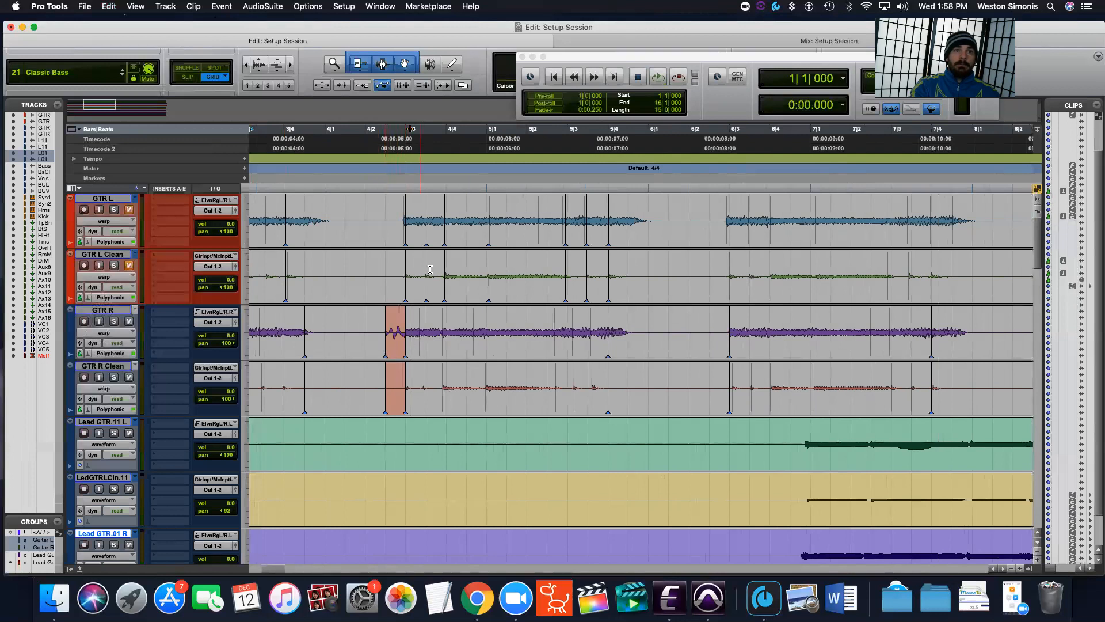
{"action": "left_click_drag", "start_coordinate": [673, 56], "coordinate": [883, 115]}
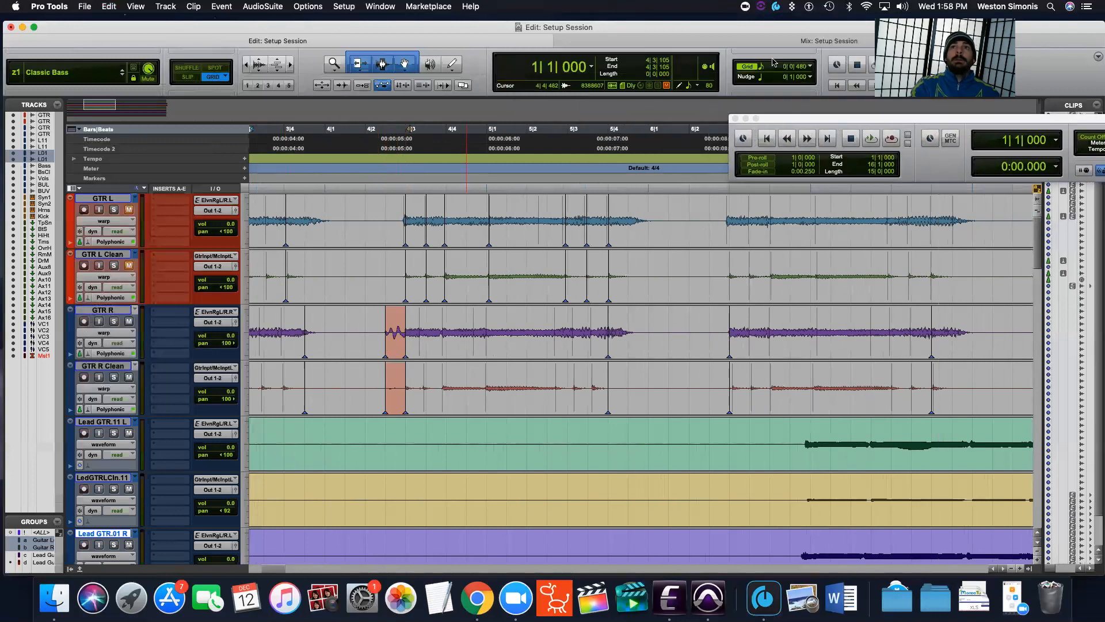
{"action": "left_click", "coordinate": [763, 68]}
{"action": "left_click", "coordinate": [799, 96]}
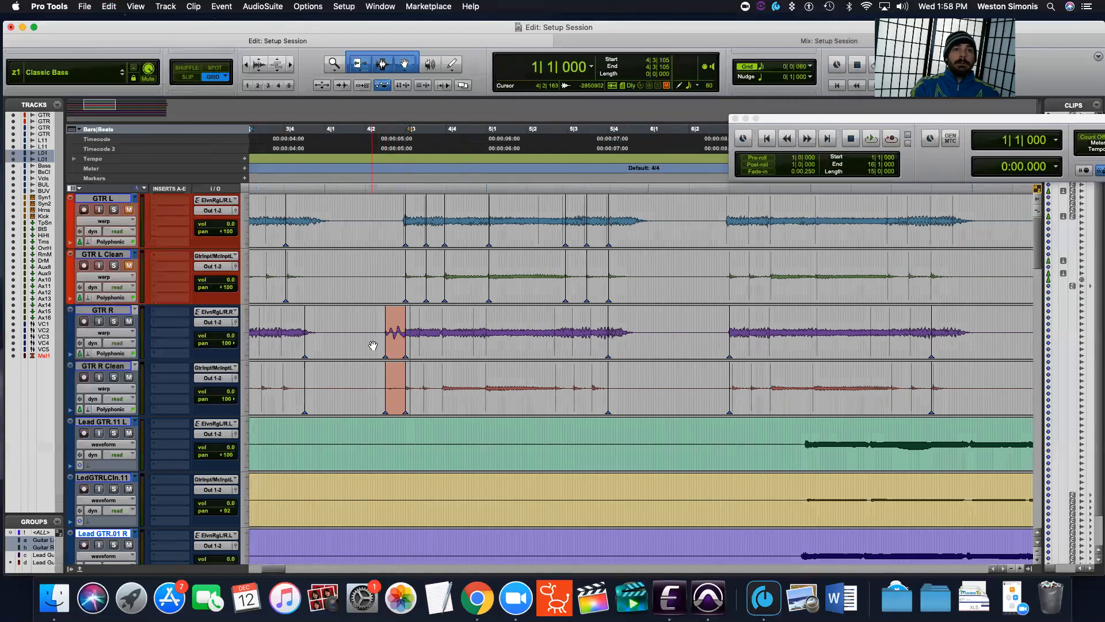
{"action": "left_click_drag", "start_coordinate": [385, 343], "coordinate": [403, 344]}
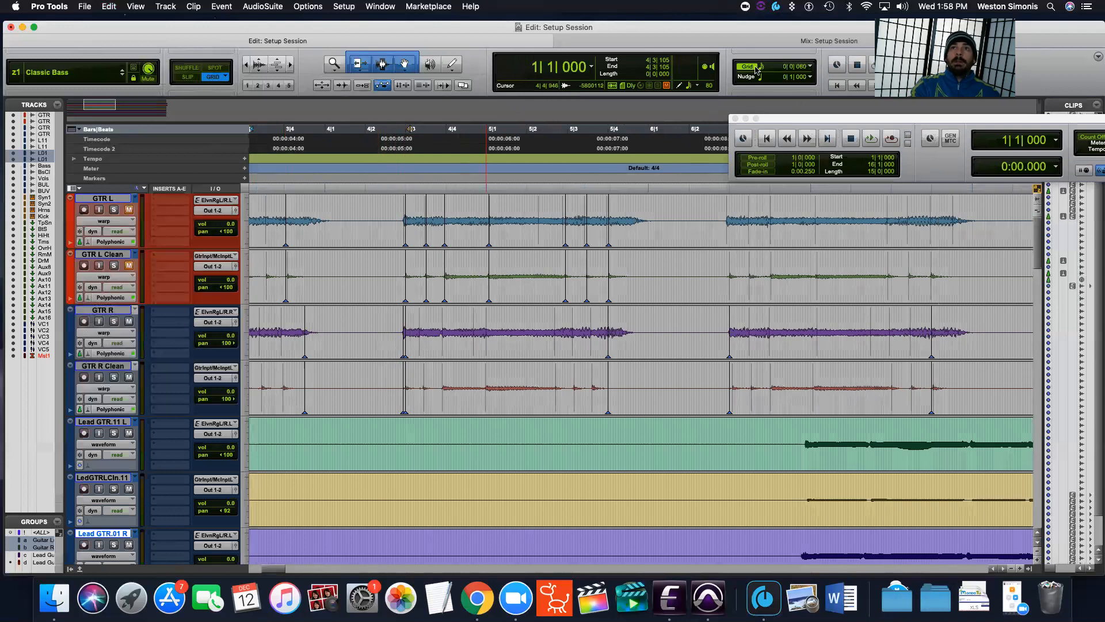
Stretch the warp marker ahead of the second GTR R phrase back to about 4|1 and return it to just before 4|3.
{"action": "left_click_drag", "start_coordinate": [402, 349], "coordinate": [327, 340]}
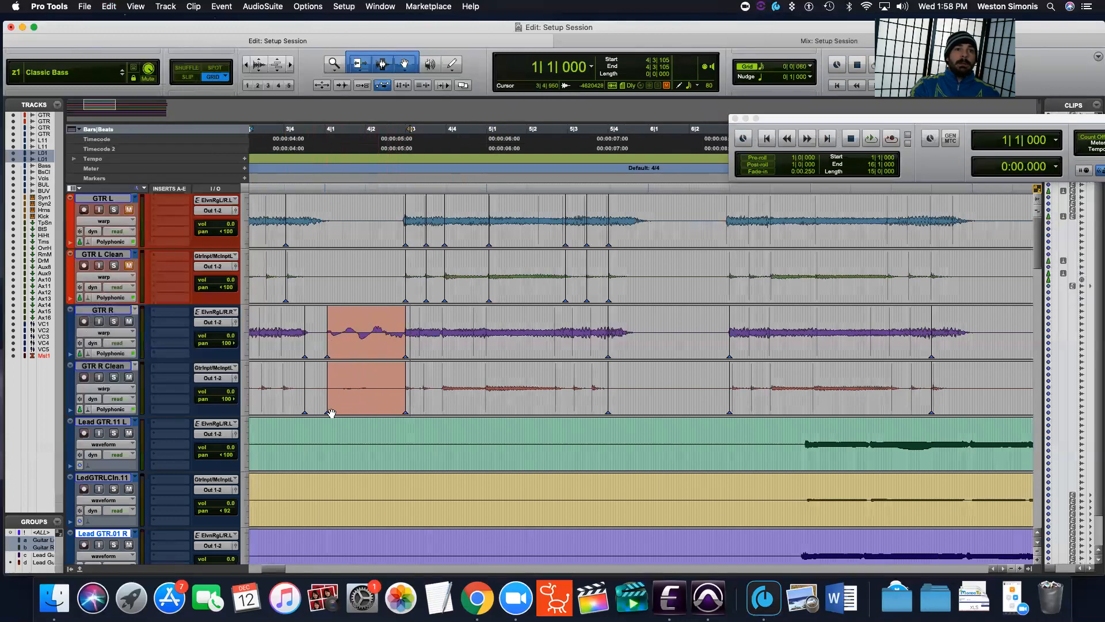
{"action": "left_click_drag", "start_coordinate": [328, 349], "coordinate": [403, 356]}
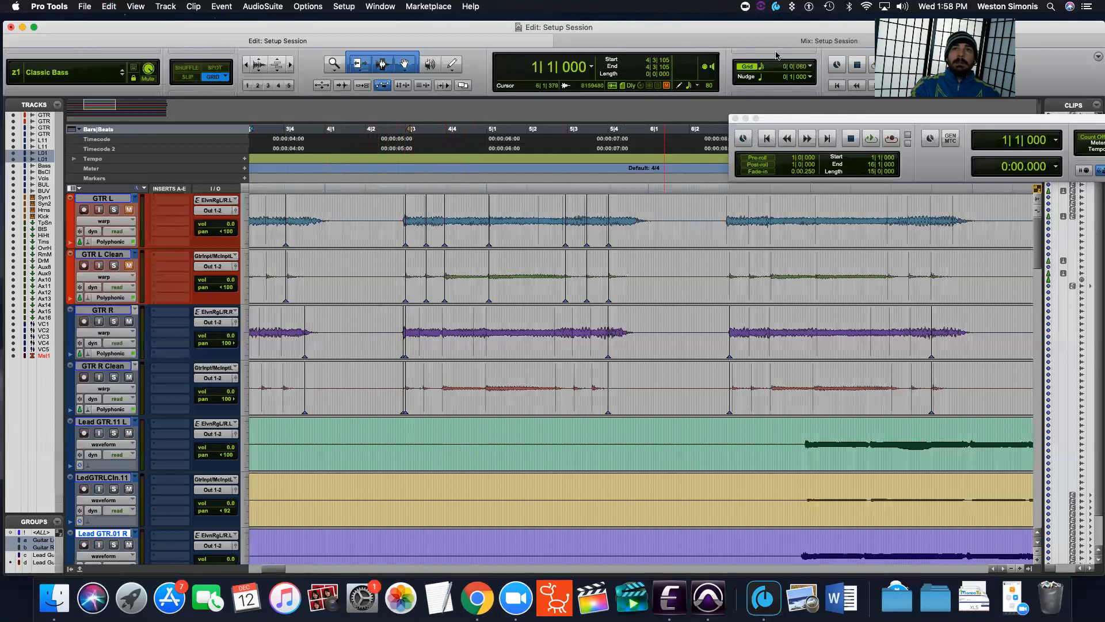
Set the grid to 1/8 note and add warp markers in the second GTR R phrase at about 4|3|480, 4|4 and 5|1.
{"action": "left_click", "coordinate": [765, 68]}
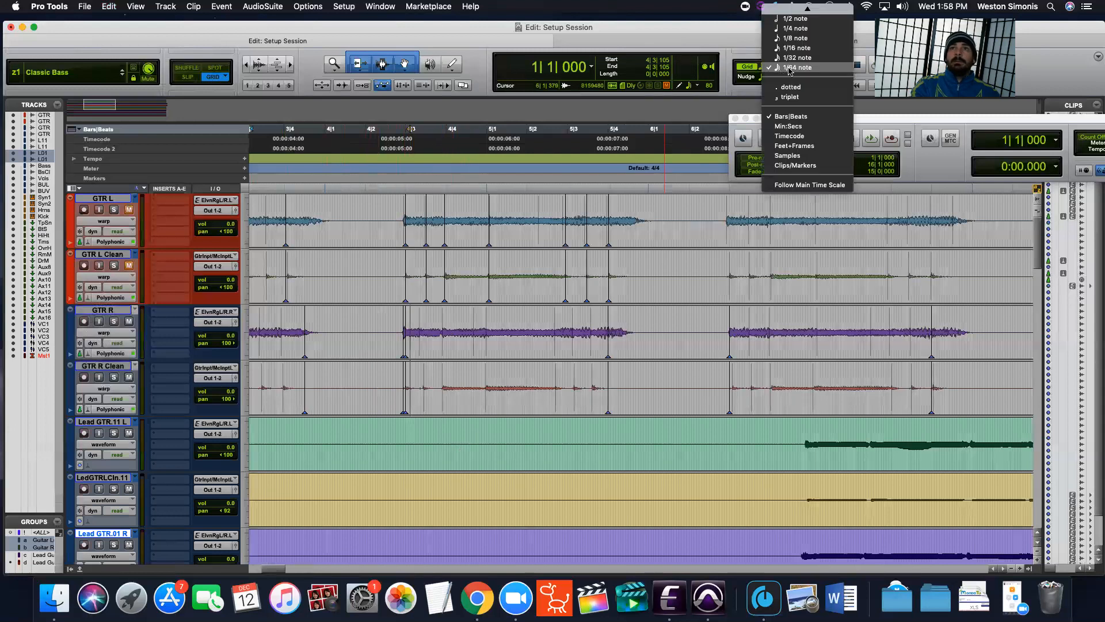
{"action": "left_click", "coordinate": [793, 38]}
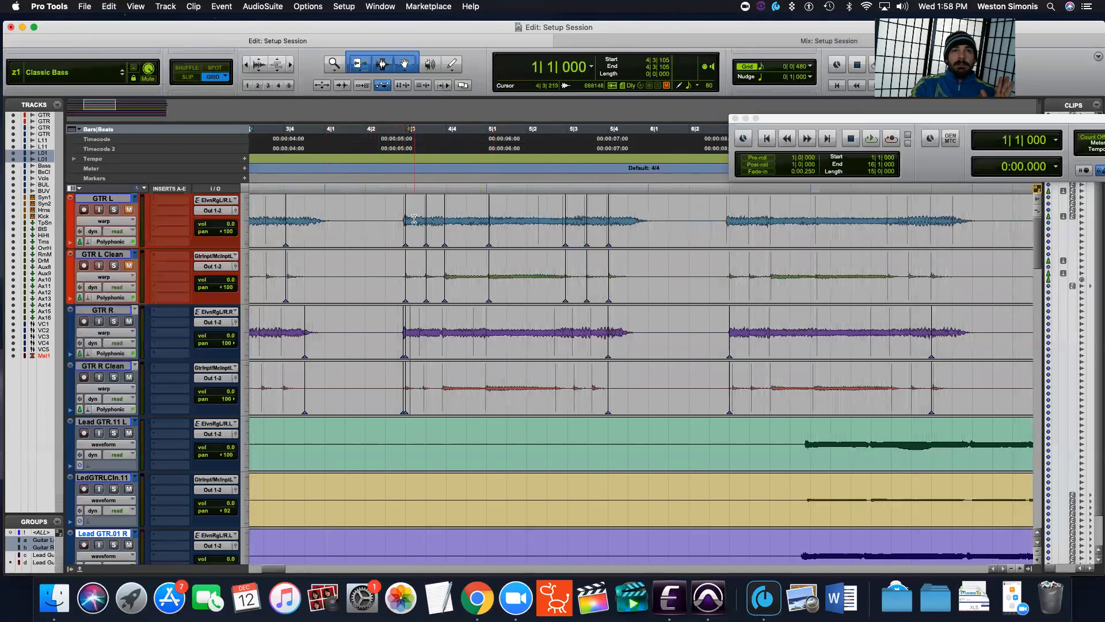
{"action": "left_click", "coordinate": [425, 395]}
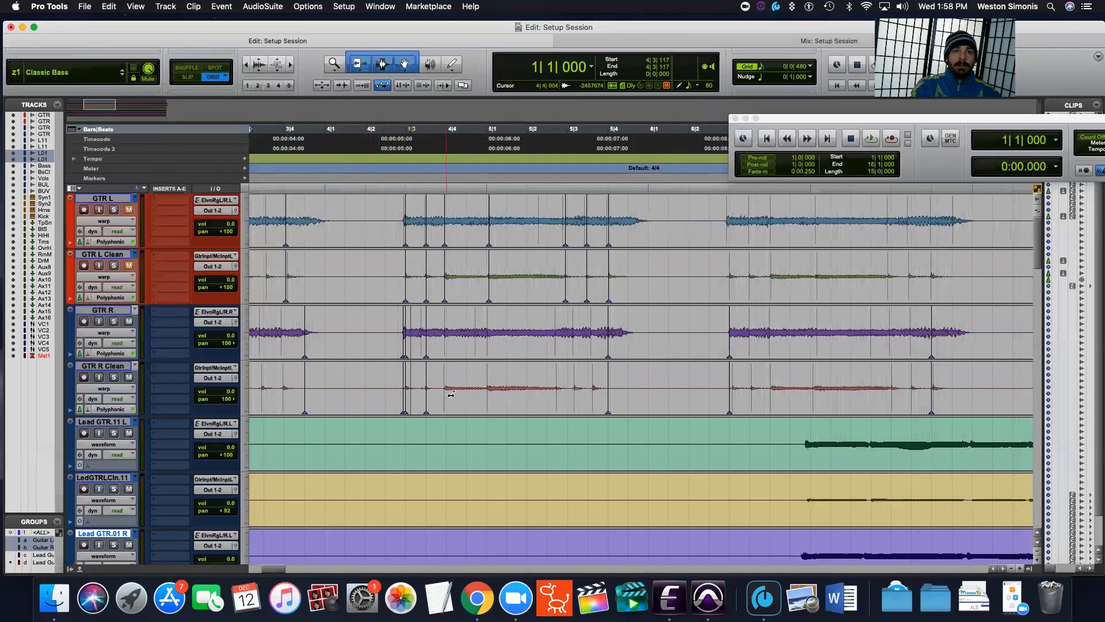
{"action": "left_click", "coordinate": [446, 398]}
{"action": "left_click", "coordinate": [489, 397]}
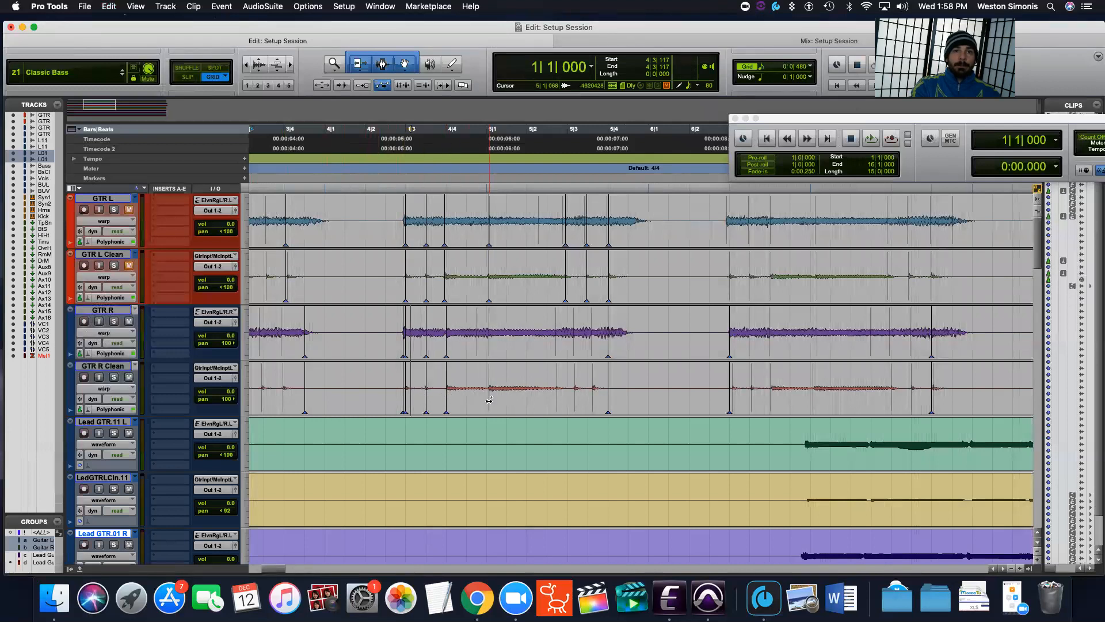
{"action": "key", "text": "super+z"}
{"action": "left_click", "coordinate": [489, 399]}
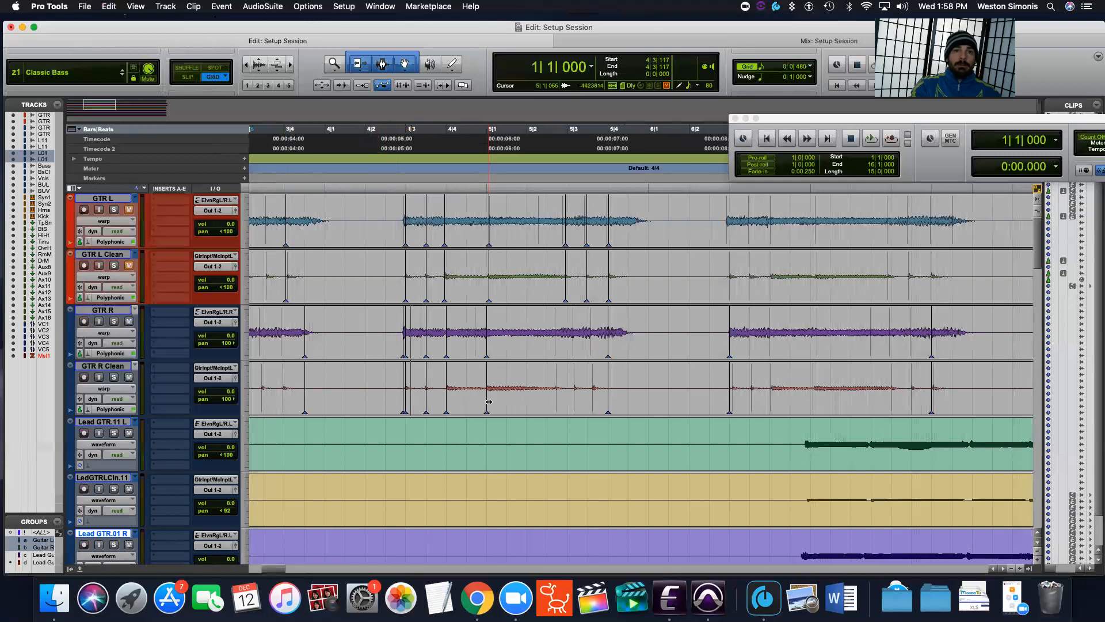
Move the nearby GTR L Clean warp marker onto 4|4 and select the GTR L and GTR L Clean clips.
{"action": "left_click_drag", "start_coordinate": [444, 283], "coordinate": [446, 282]}
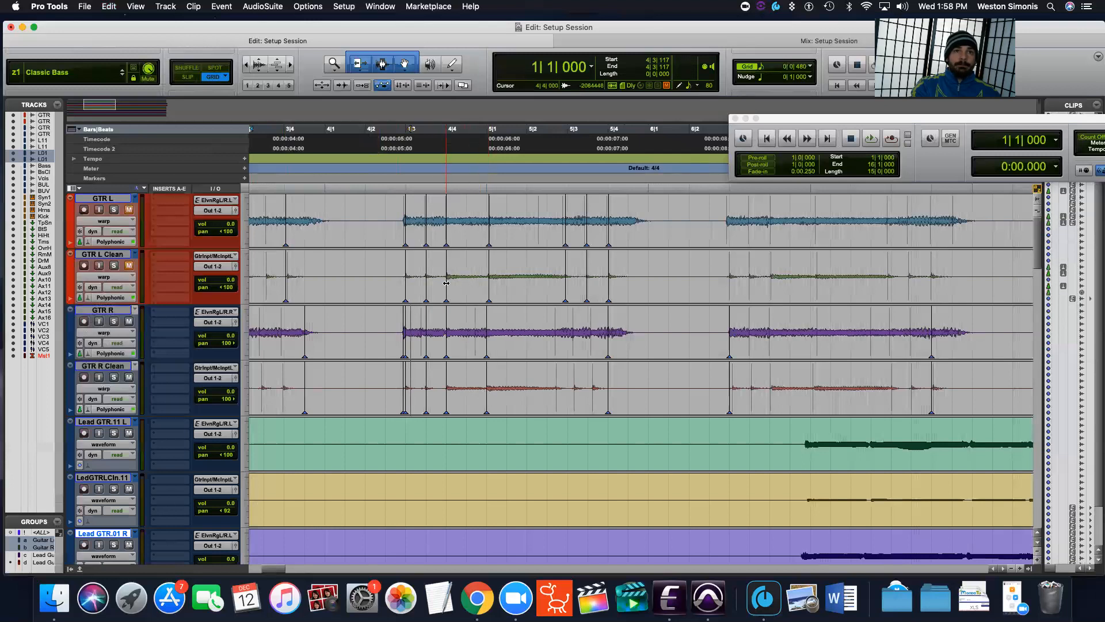
{"action": "left_click", "coordinate": [391, 240]}
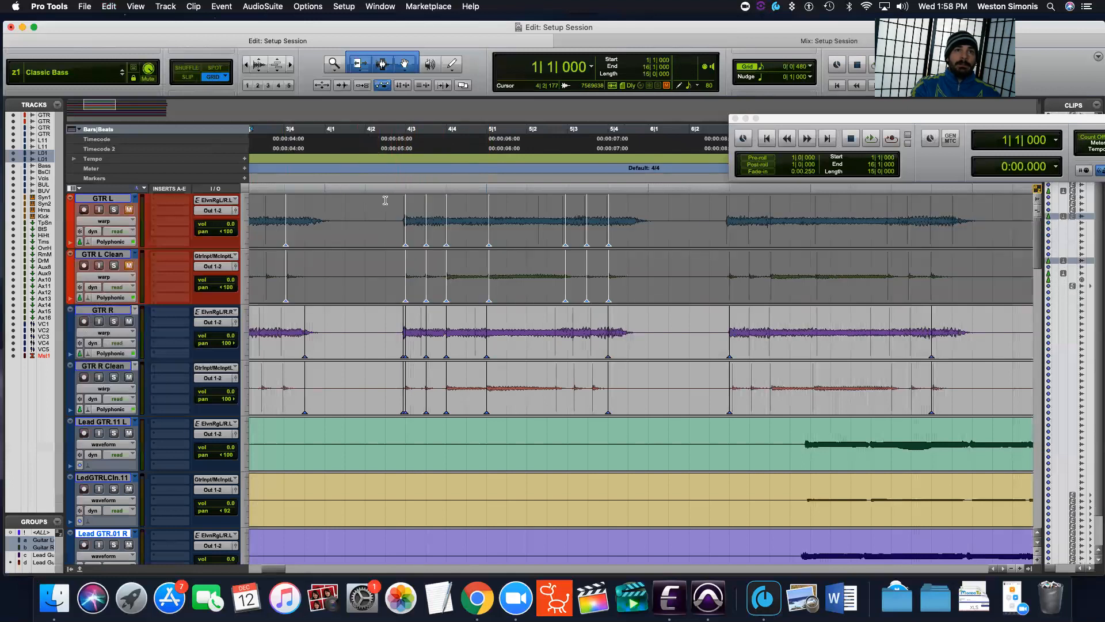
Place the edit cursor at 4|3 and play the guitars into the second phrase to check their timing.
{"action": "left_click", "coordinate": [403, 203]}
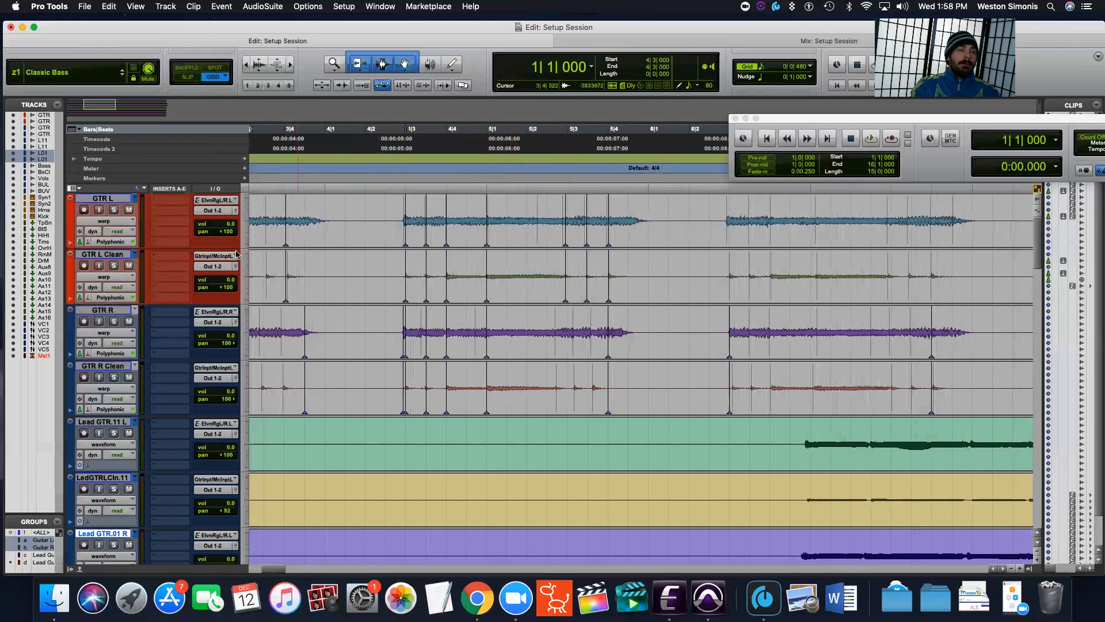
{"action": "key", "text": "space"}
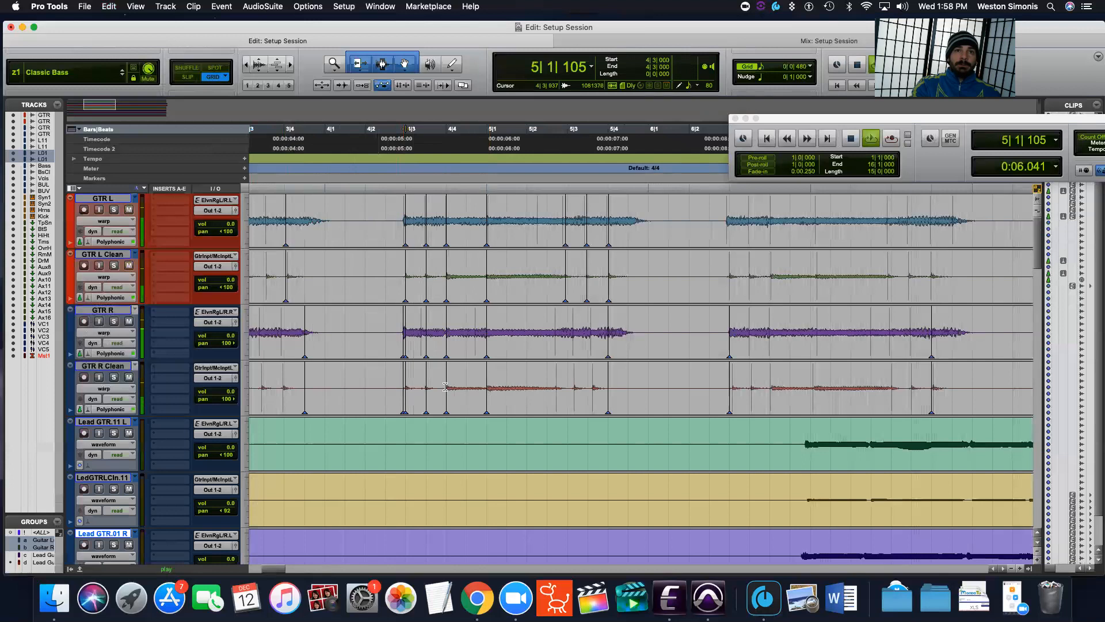
{"action": "key", "text": "space"}
{"action": "key", "text": "Return"}
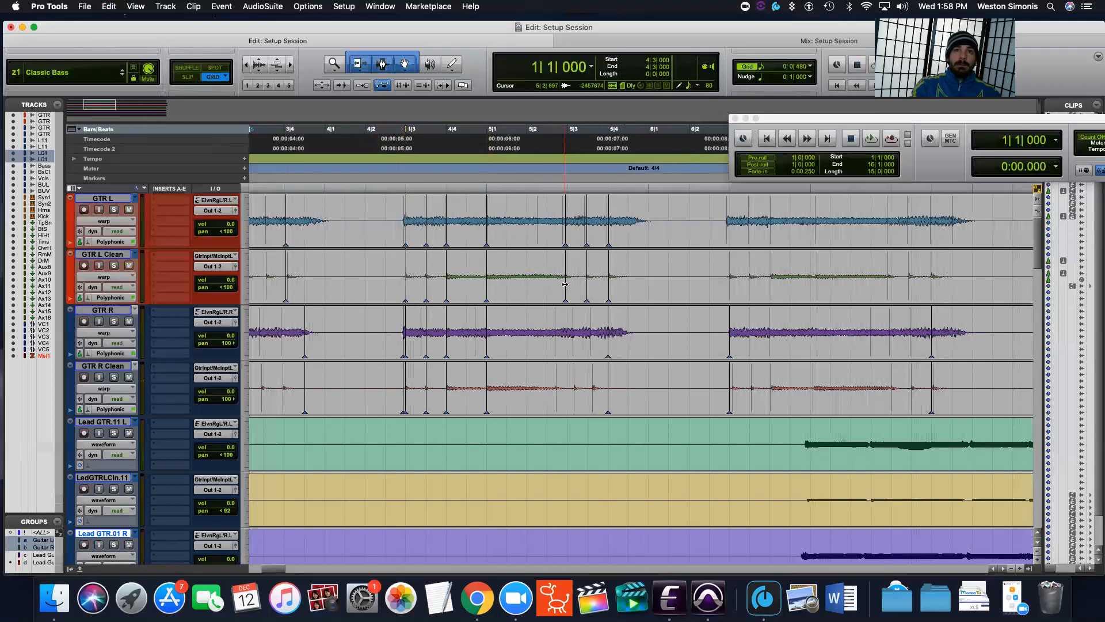
Move the GTR L warp marker onto 5|3, pin the matching GTR R note at 5|3 and play back the second phrase.
{"action": "left_click_drag", "start_coordinate": [564, 284], "coordinate": [568, 284]}
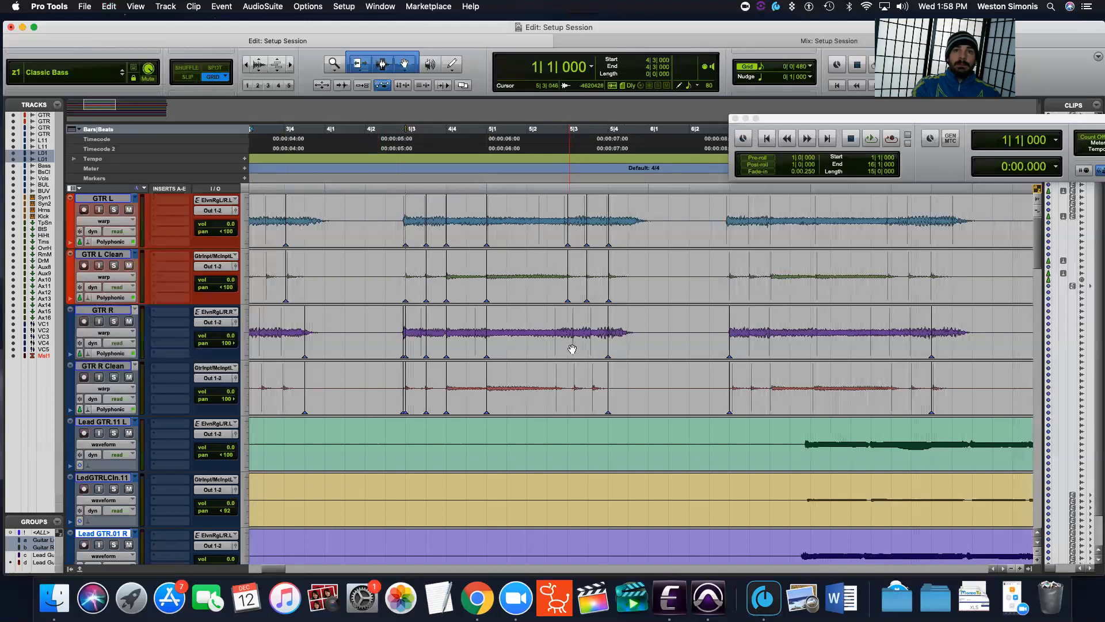
{"action": "key", "text": "space"}
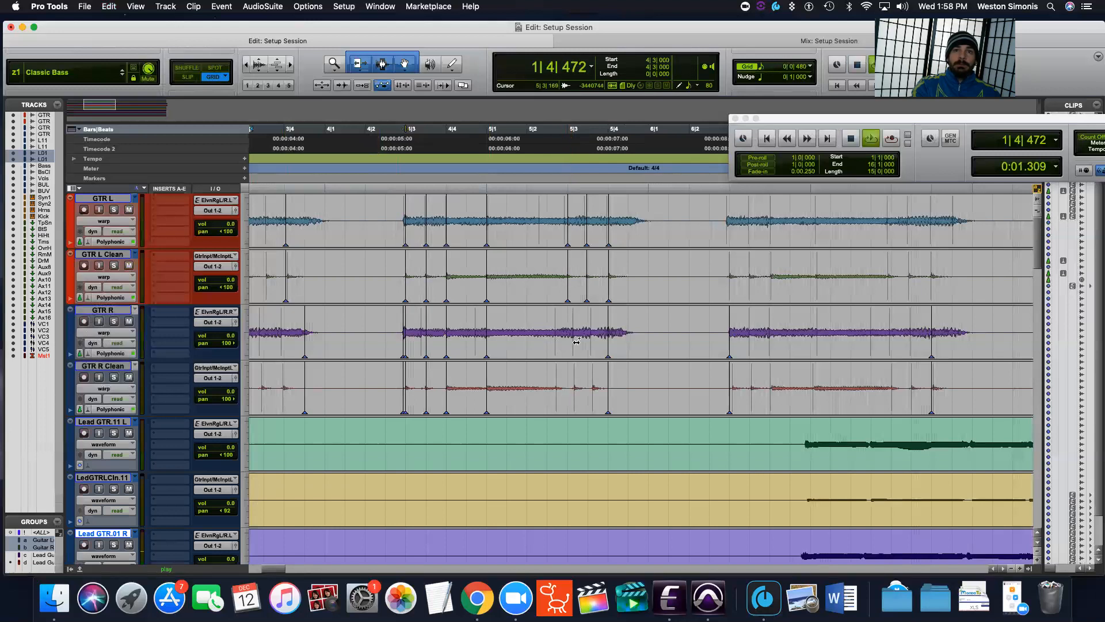
{"action": "left_click", "coordinate": [570, 342]}
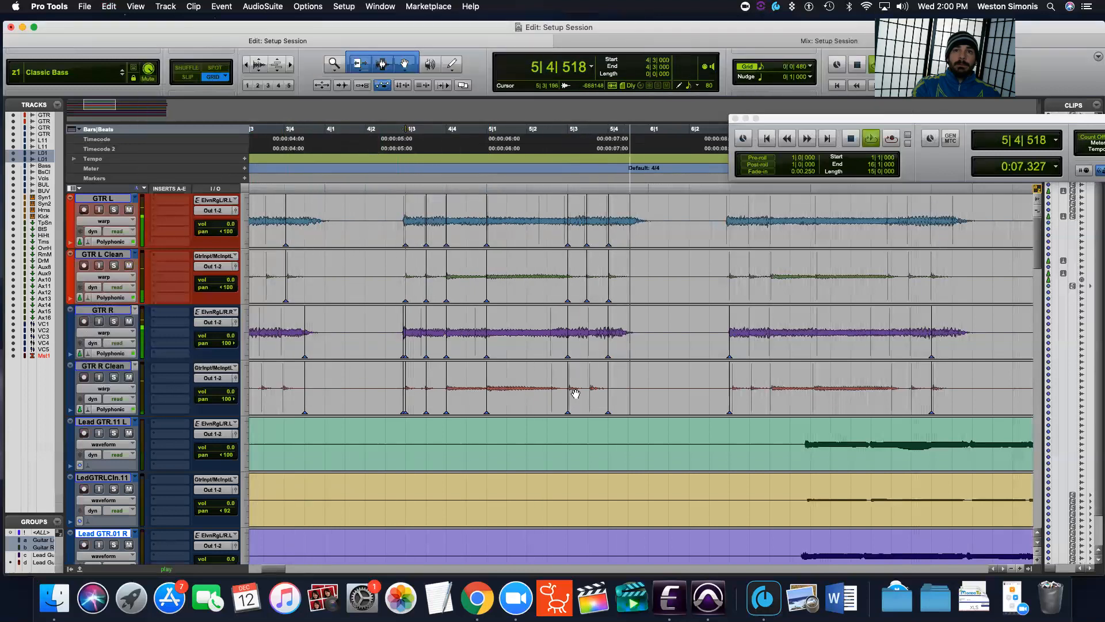
{"action": "key", "text": "space"}
{"action": "key", "text": "space"}
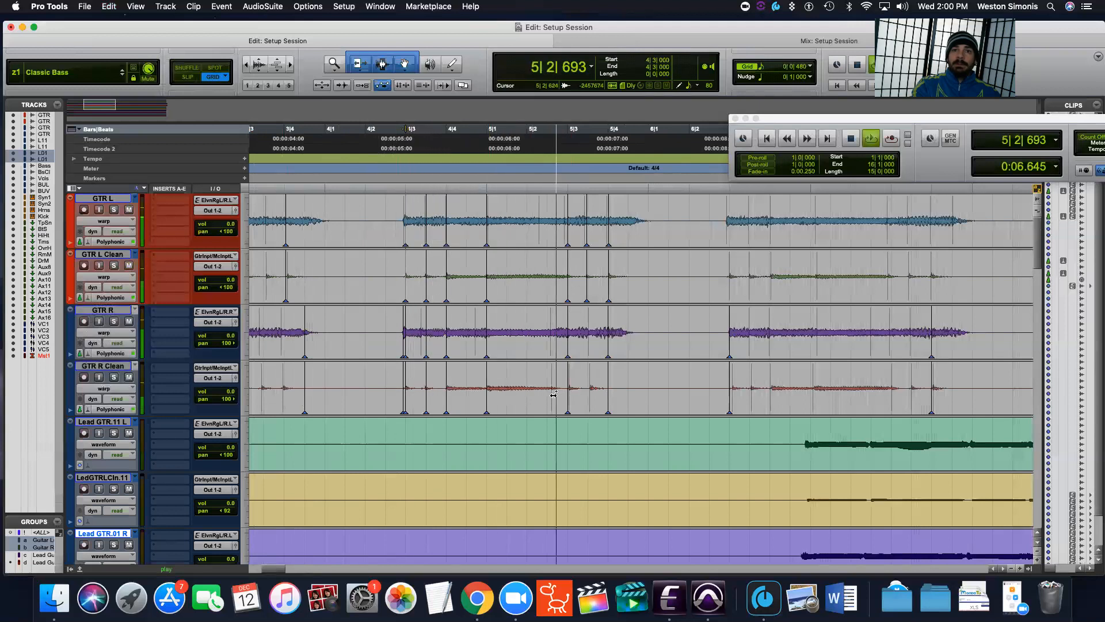
{"action": "key", "text": "space"}
{"action": "key", "text": "Return"}
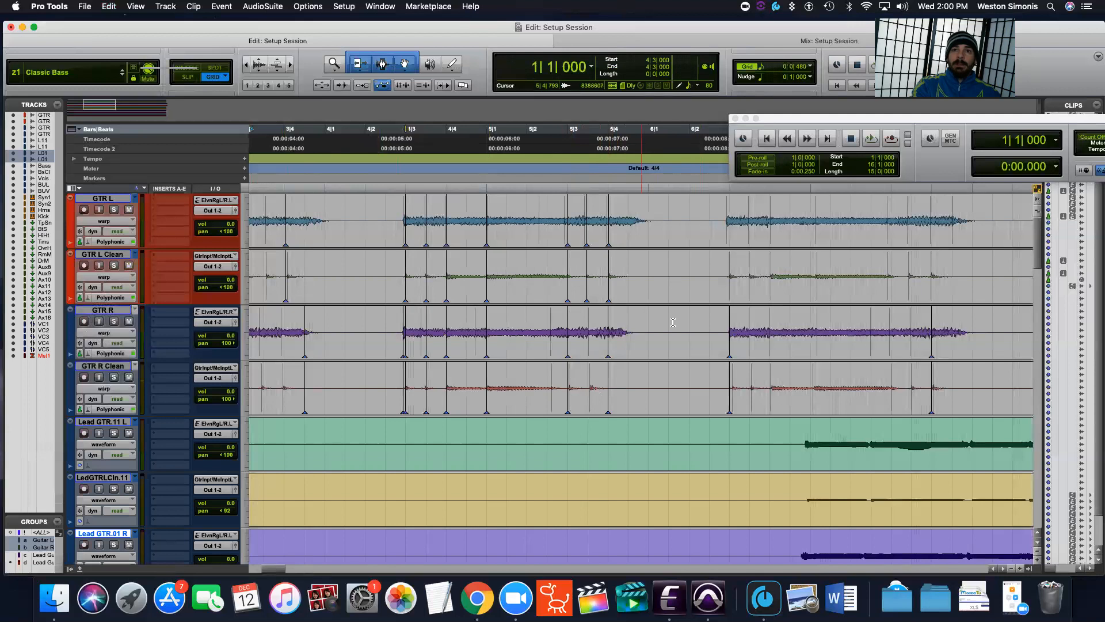
Play through the third guitar phrase and move the Transport window down clear of the time ruler.
{"action": "left_click_drag", "start_coordinate": [276, 570], "coordinate": [287, 570]}
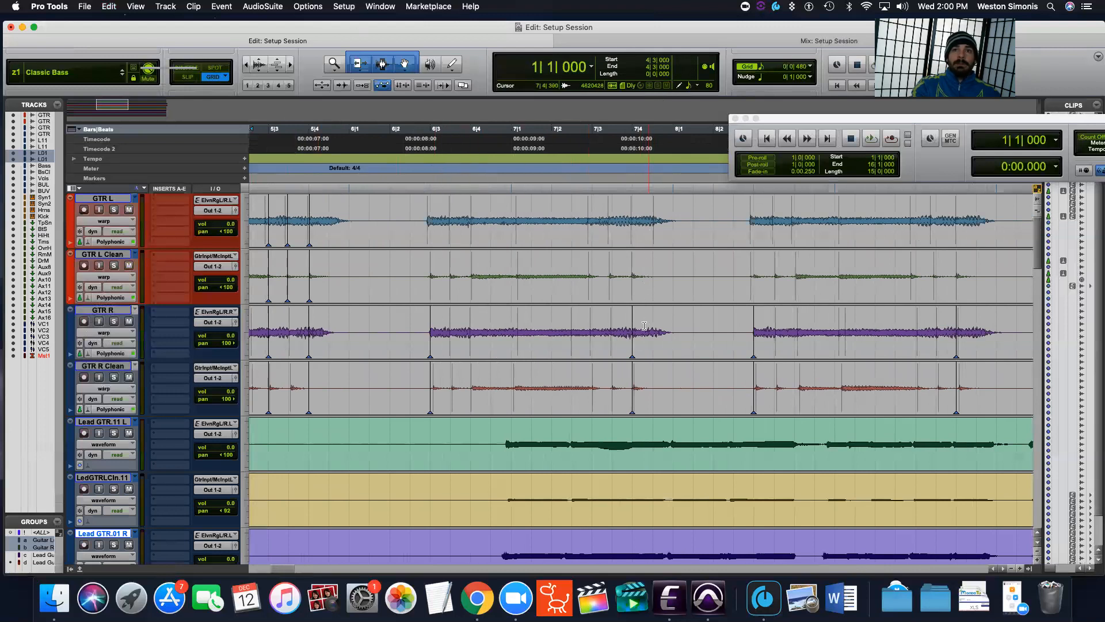
{"action": "key", "text": "space"}
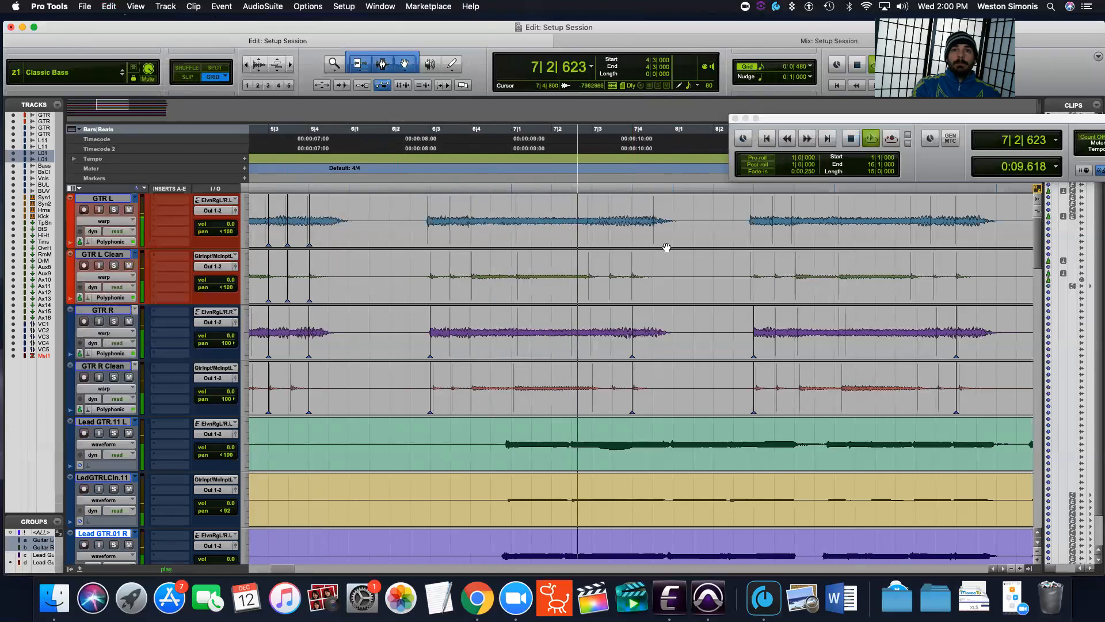
{"action": "key", "text": "space"}
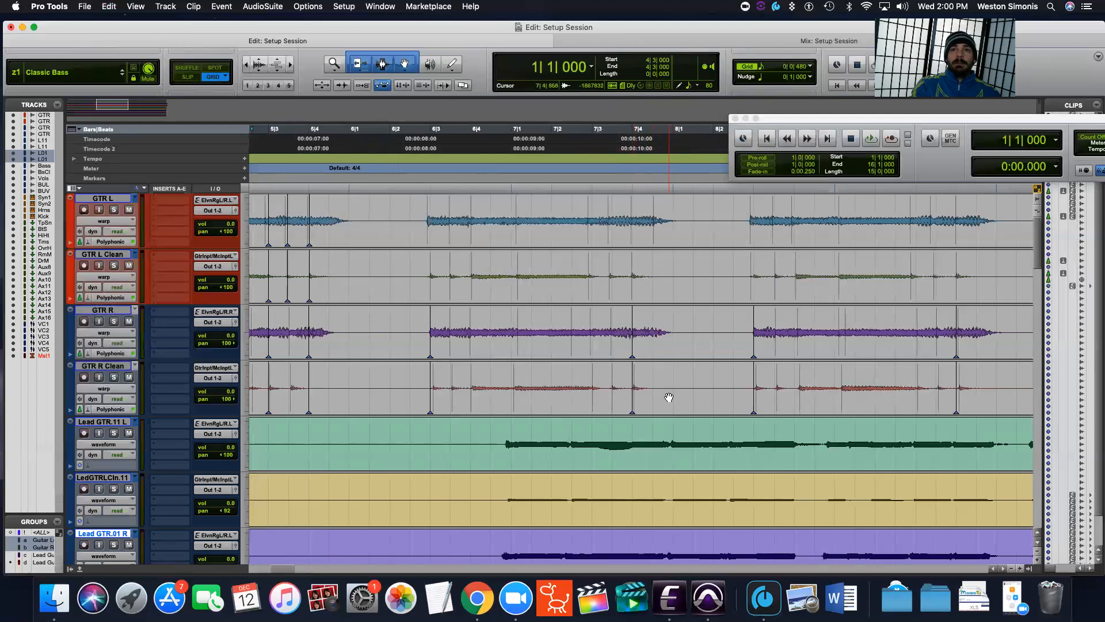
{"action": "left_click_drag", "start_coordinate": [767, 120], "coordinate": [803, 294]}
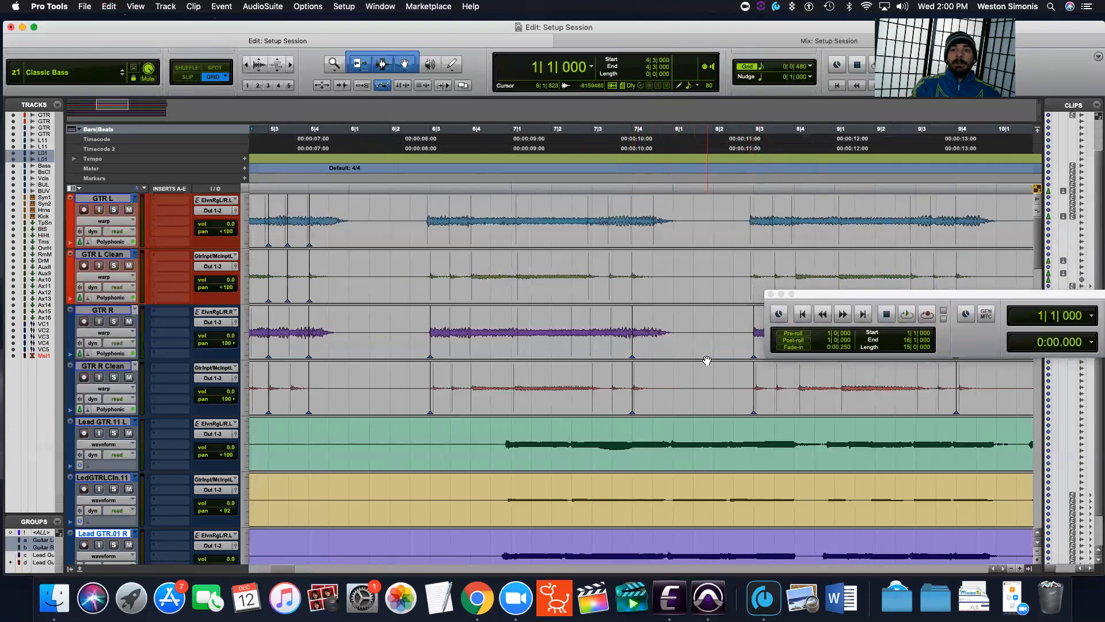
Stretch GTR R's last note in the second phrase to 5|4, replacing its old marker, delete the 5|3 marker and play it back.
{"action": "left_click_drag", "start_coordinate": [285, 568], "coordinate": [272, 570]}
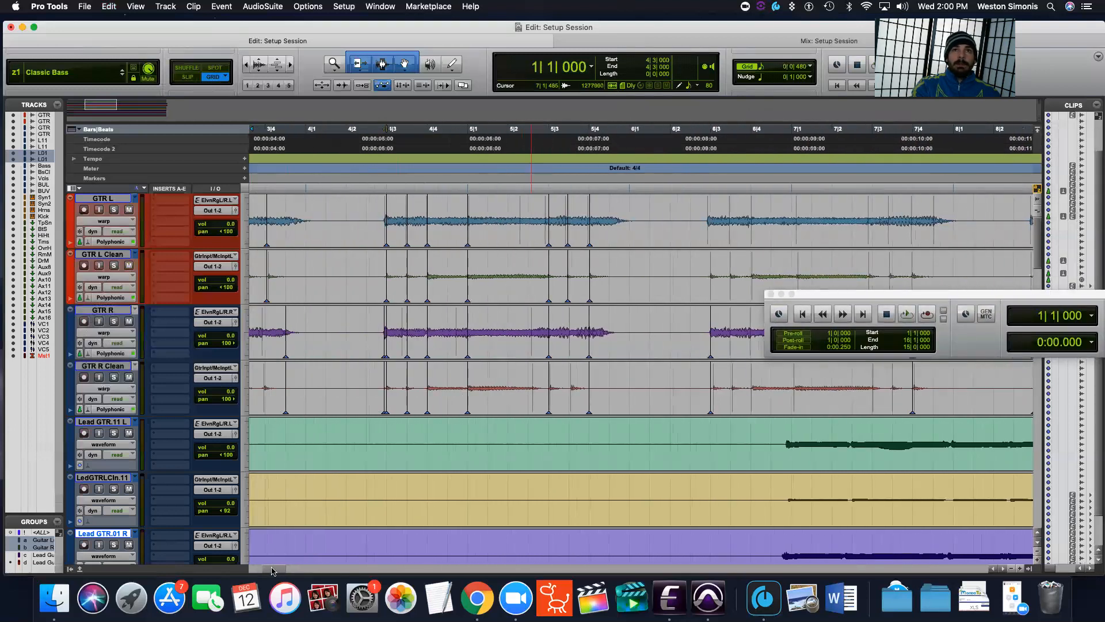
{"action": "double_click", "coordinate": [571, 394]}
{"action": "left_click", "coordinate": [589, 403], "text": "alt"}
{"action": "left_click_drag", "start_coordinate": [569, 398], "coordinate": [586, 399]}
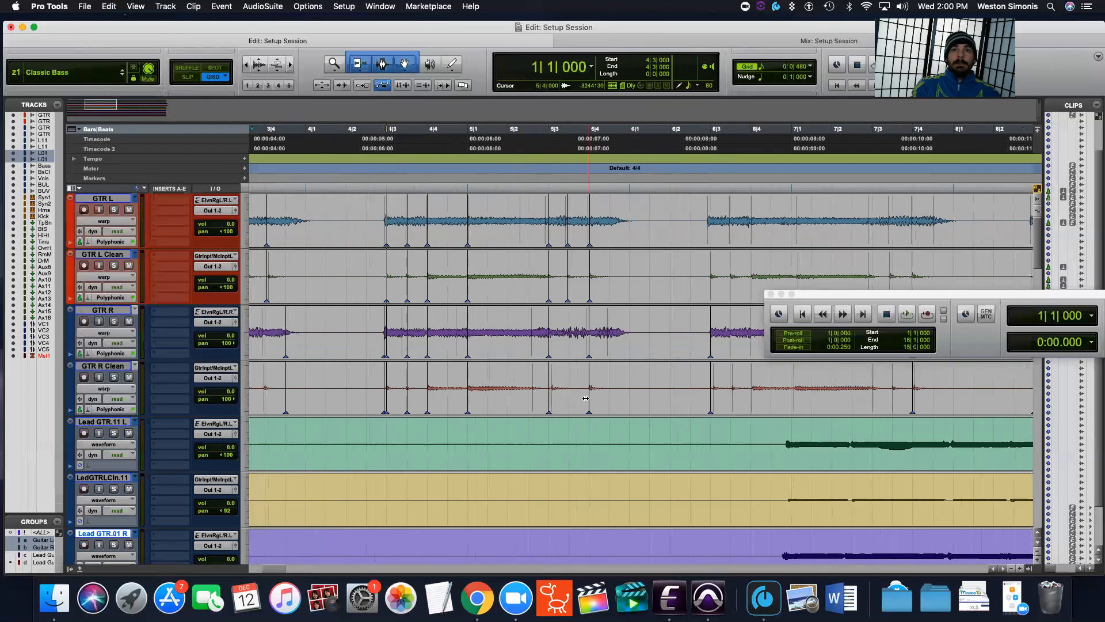
{"action": "left_click", "coordinate": [551, 395], "text": "alt"}
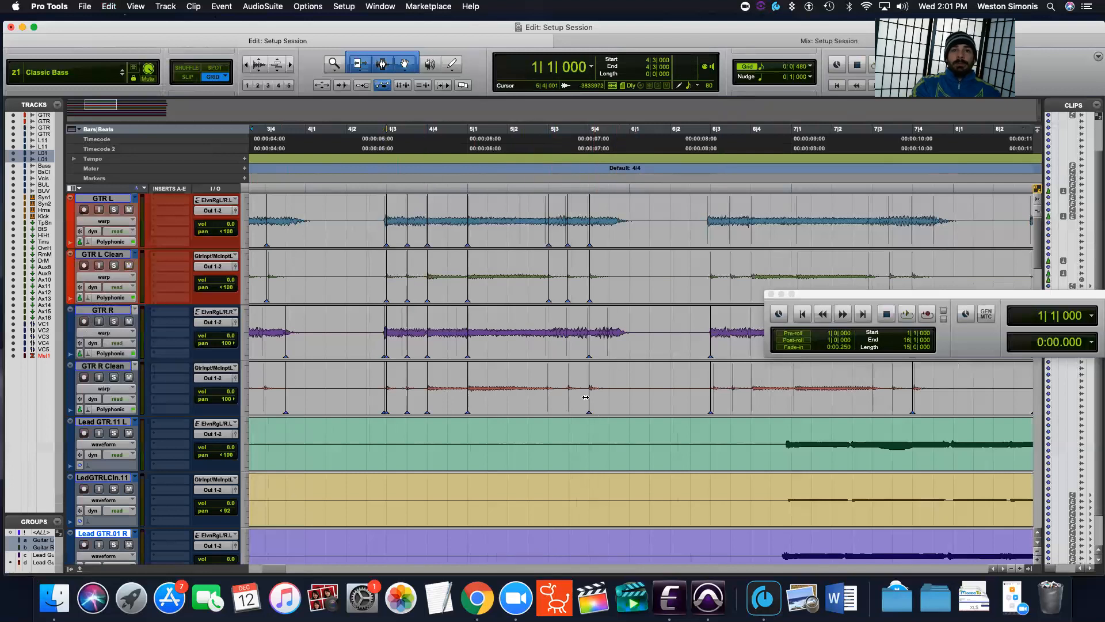
{"action": "key", "text": "space"}
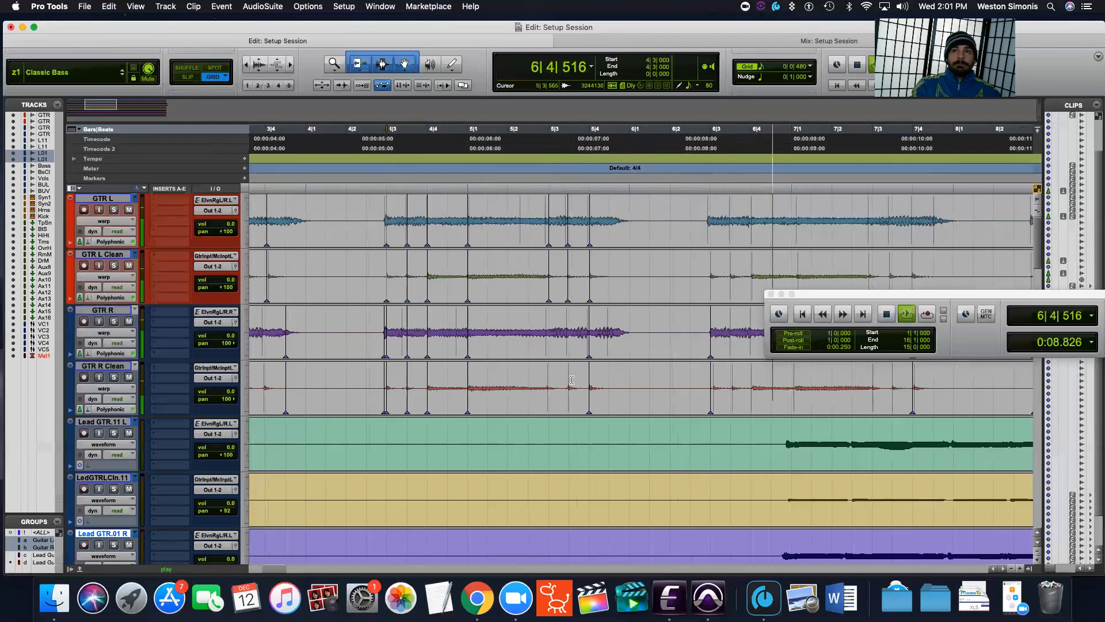
{"action": "key", "text": "space"}
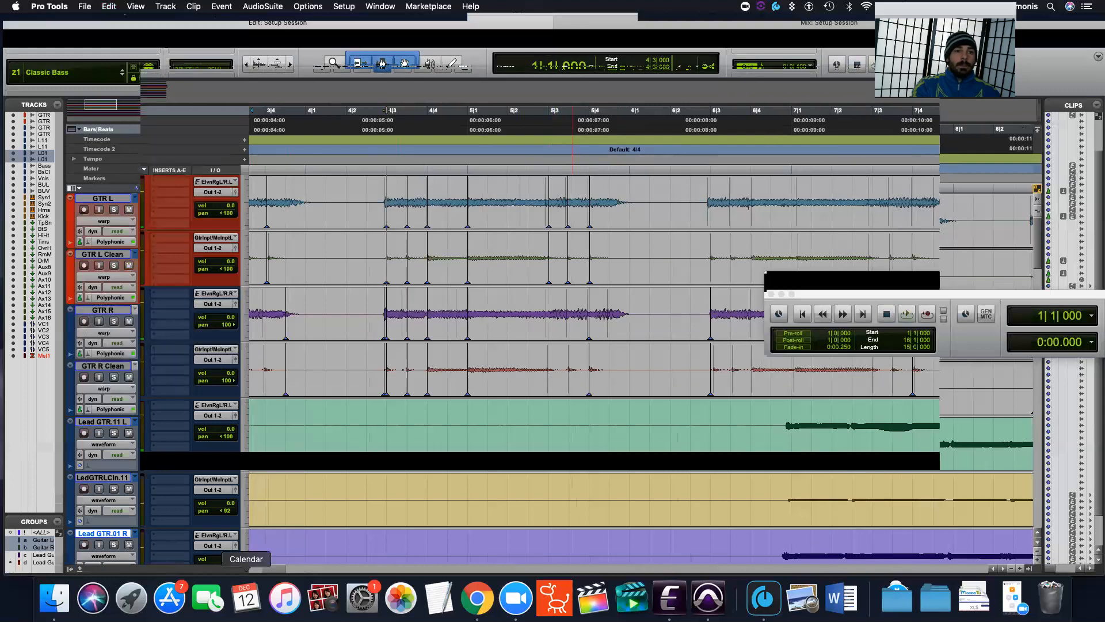
In the first GTR R phrase, add warp markers at 3|3|480 and 3|3 and pull the phrase start back to 3|1.
{"action": "left_click_drag", "start_coordinate": [282, 570], "coordinate": [277, 570]}
{"action": "left_click", "coordinate": [392, 396]}
{"action": "left_click_drag", "start_coordinate": [392, 399], "coordinate": [394, 401]}
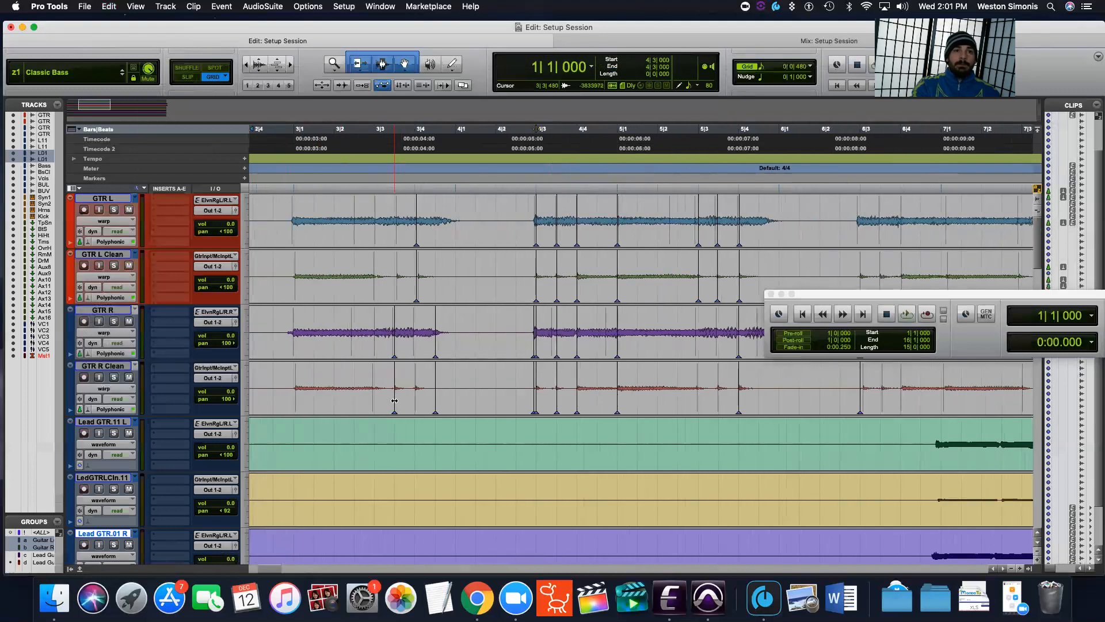
{"action": "left_click", "coordinate": [375, 403]}
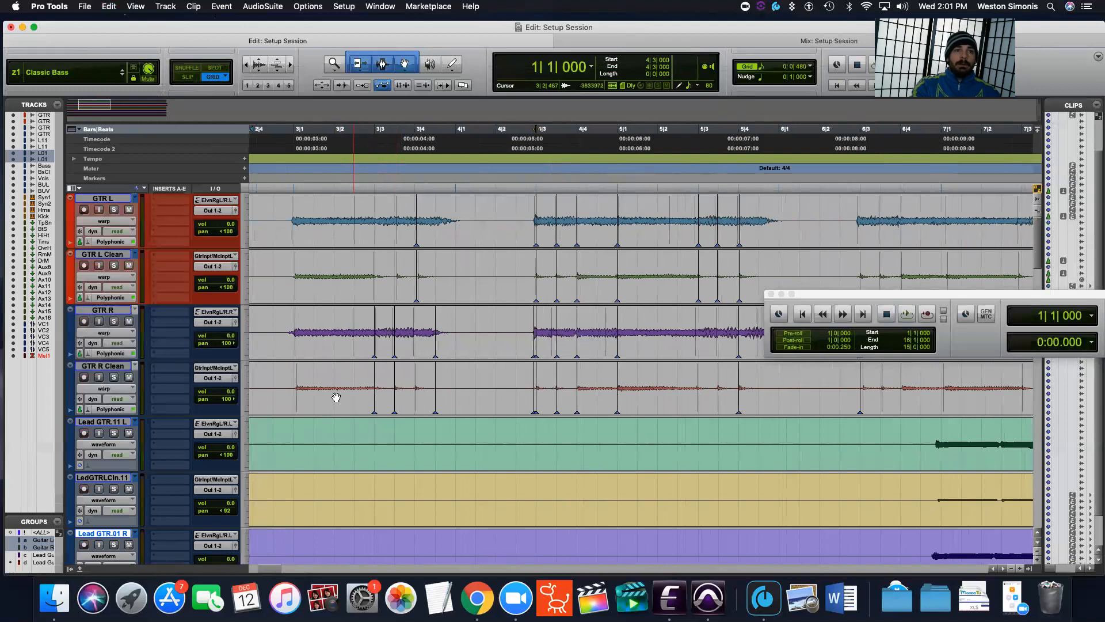
{"action": "left_click_drag", "start_coordinate": [297, 398], "coordinate": [294, 398]}
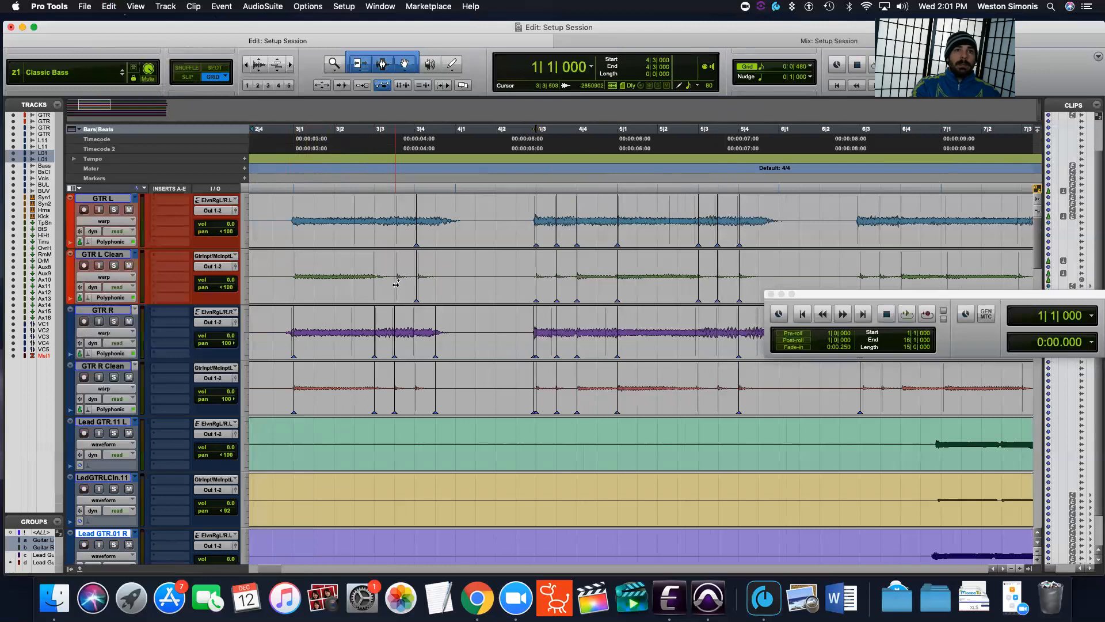
Pin the first GTR L phrase with warp markers at 3|3|480 and, using a 1/16 note grid, at about 3|3.
{"action": "left_click_drag", "start_coordinate": [396, 284], "coordinate": [395, 285]}
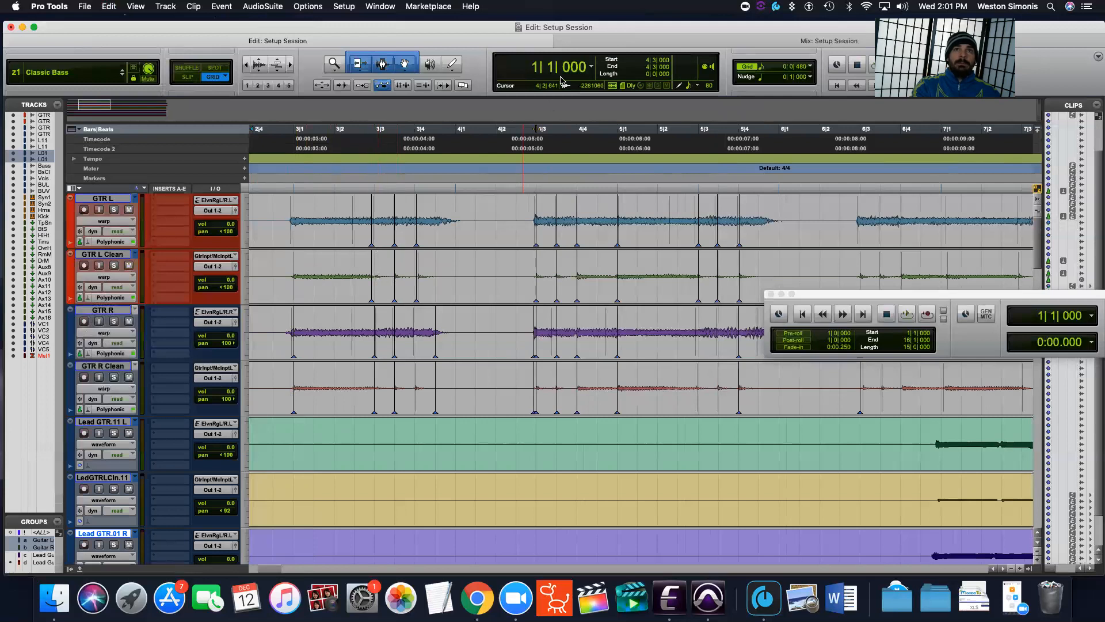
{"action": "left_click", "coordinate": [765, 68]}
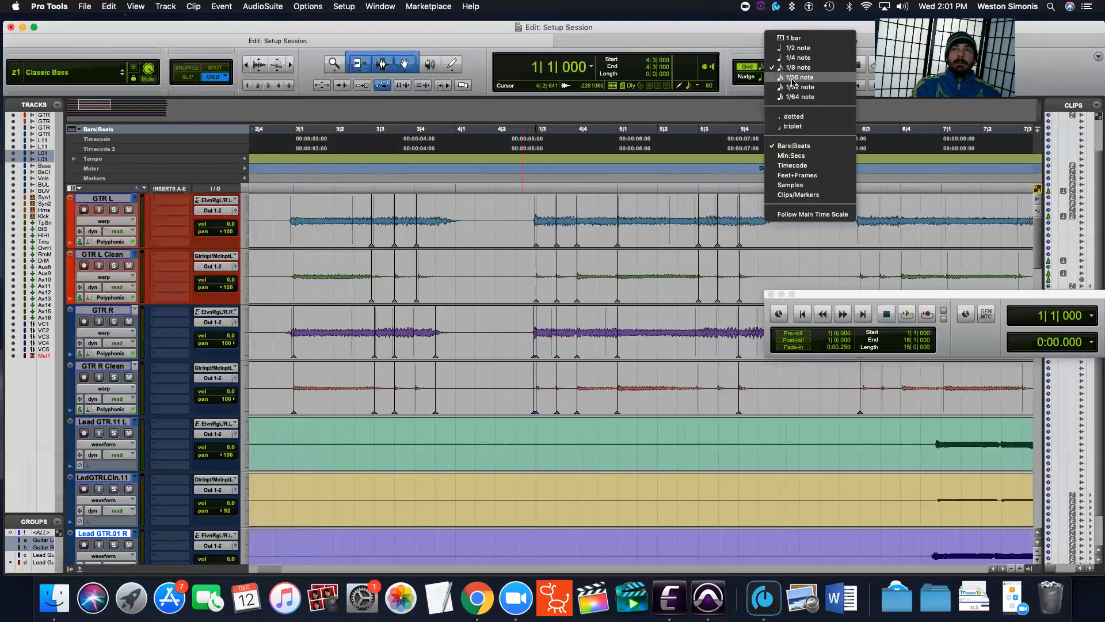
{"action": "left_click", "coordinate": [795, 80]}
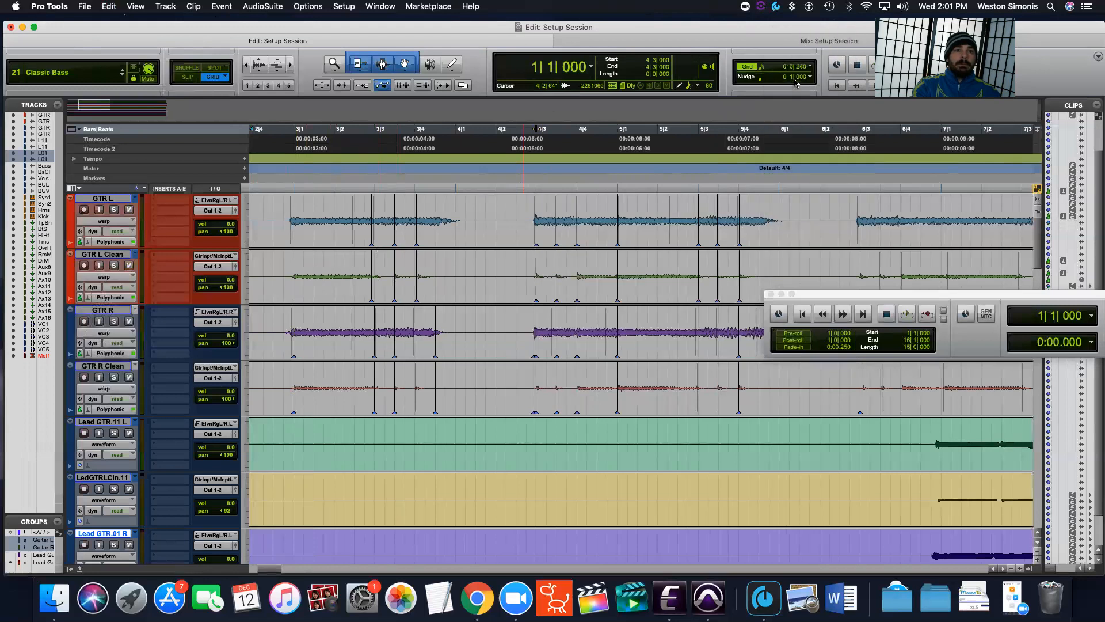
{"action": "left_click", "coordinate": [452, 66]}
{"action": "left_click", "coordinate": [376, 272]}
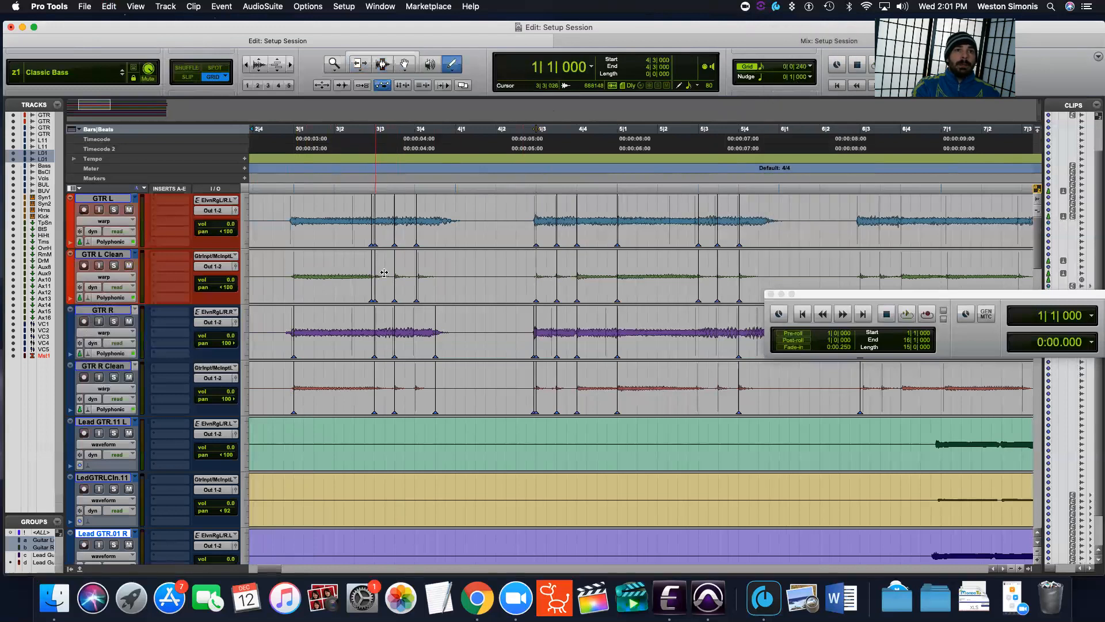
{"action": "left_click", "coordinate": [389, 57]}
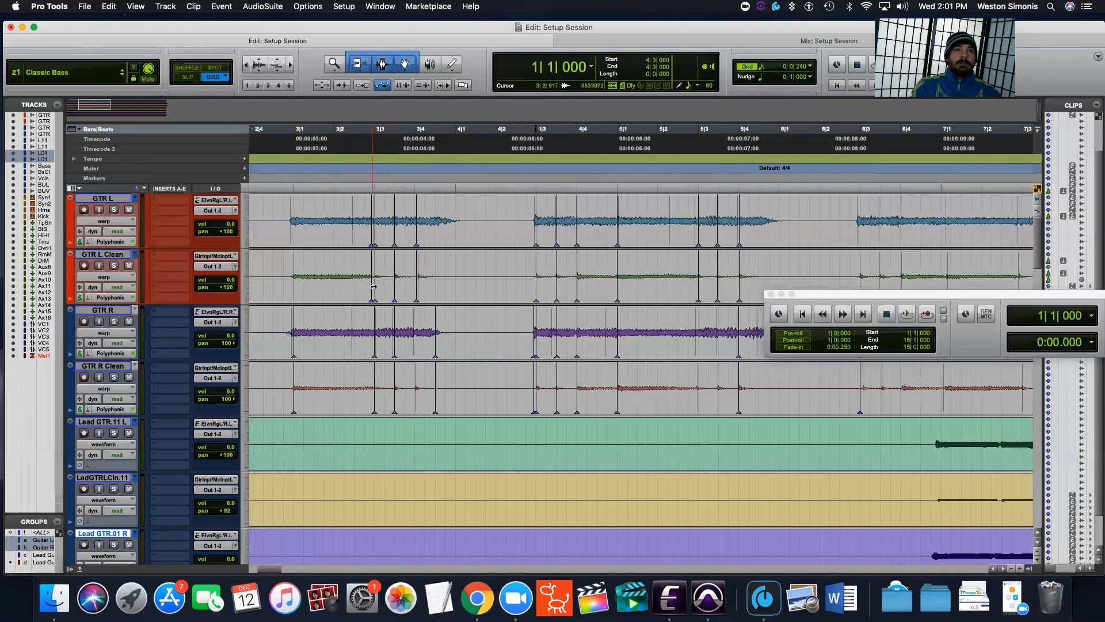
{"action": "left_click_drag", "start_coordinate": [377, 282], "coordinate": [376, 281]}
Play the session through to about bar 14 to check the guitars' timing and return to the start.
{"action": "key", "text": "space"}
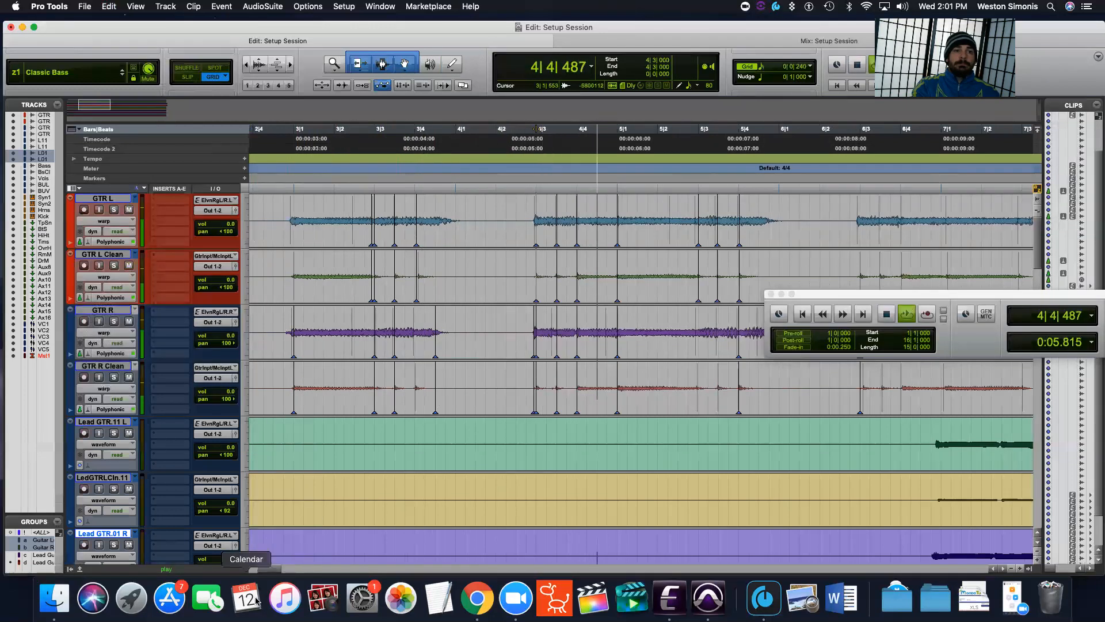
{"action": "left_click_drag", "start_coordinate": [268, 569], "coordinate": [310, 572]}
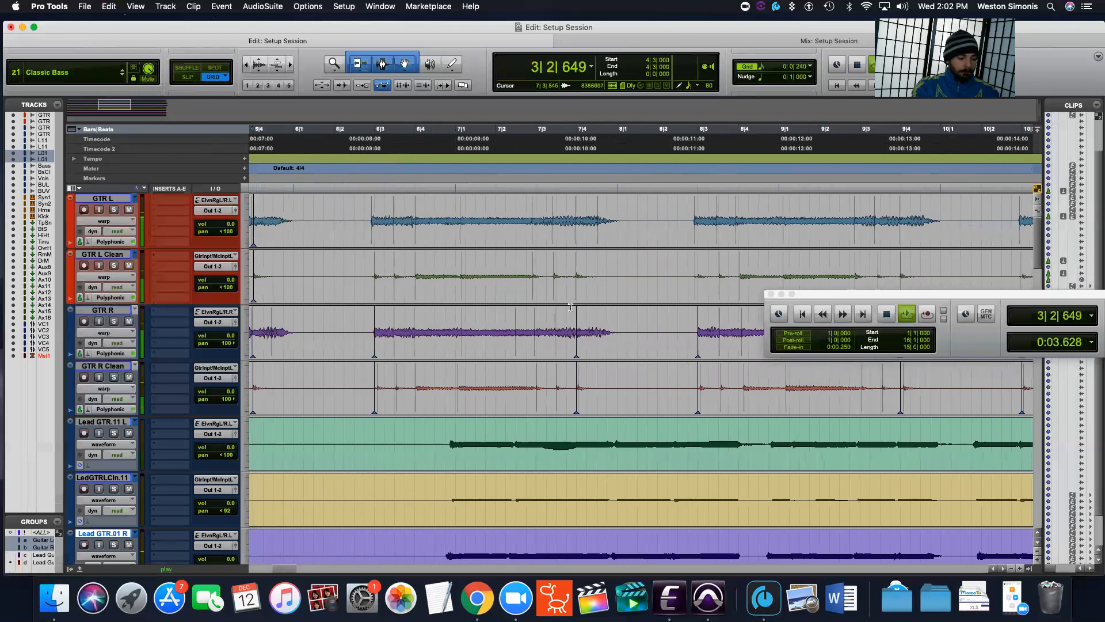
{"action": "scroll", "coordinate": [558, 329], "scroll_direction": "up", "scroll_amount": 5}
{"action": "scroll", "coordinate": [558, 329], "scroll_direction": "up", "scroll_amount": 4}
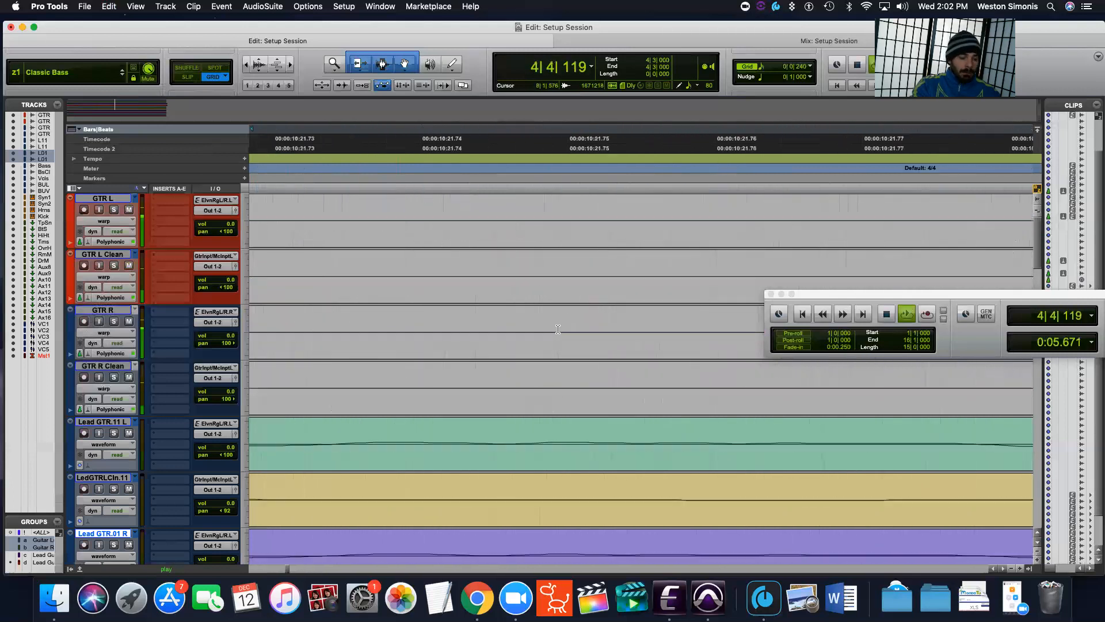
{"action": "scroll", "coordinate": [557, 329], "scroll_direction": "down", "scroll_amount": 10}
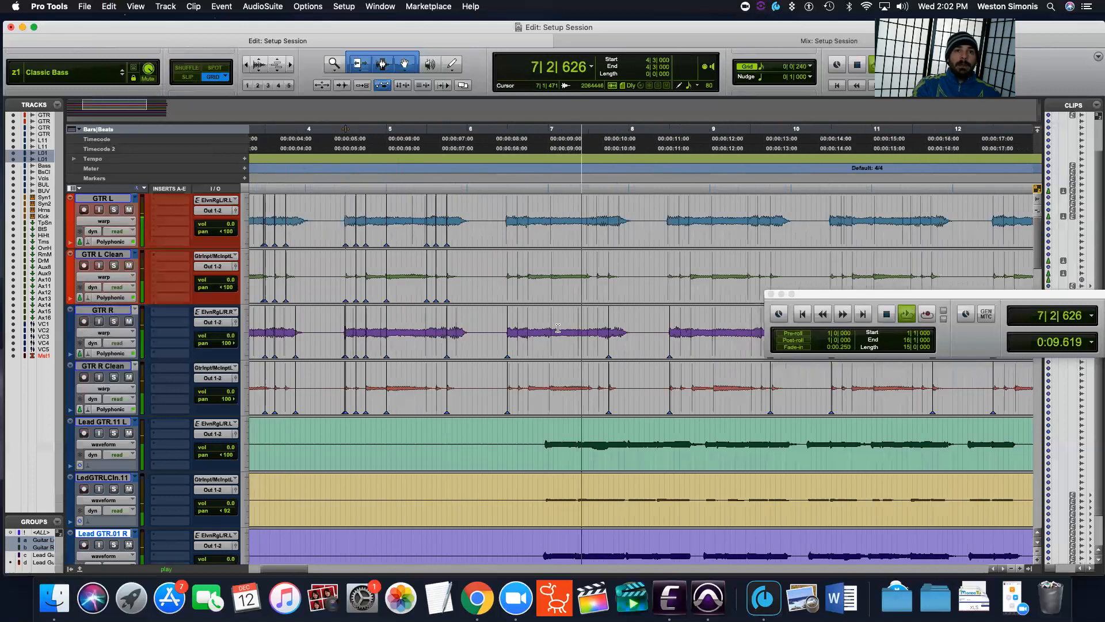
{"action": "scroll", "coordinate": [557, 328], "scroll_direction": "down", "scroll_amount": 2}
{"action": "key", "text": "Return"}
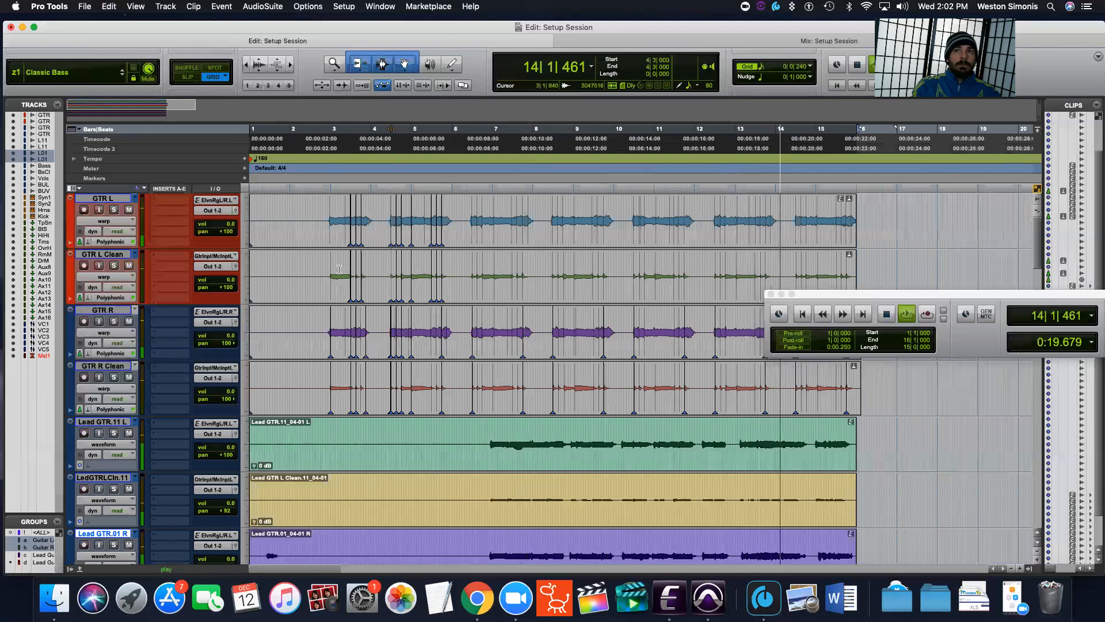
{"action": "key", "text": "space"}
{"action": "key", "text": "Return"}
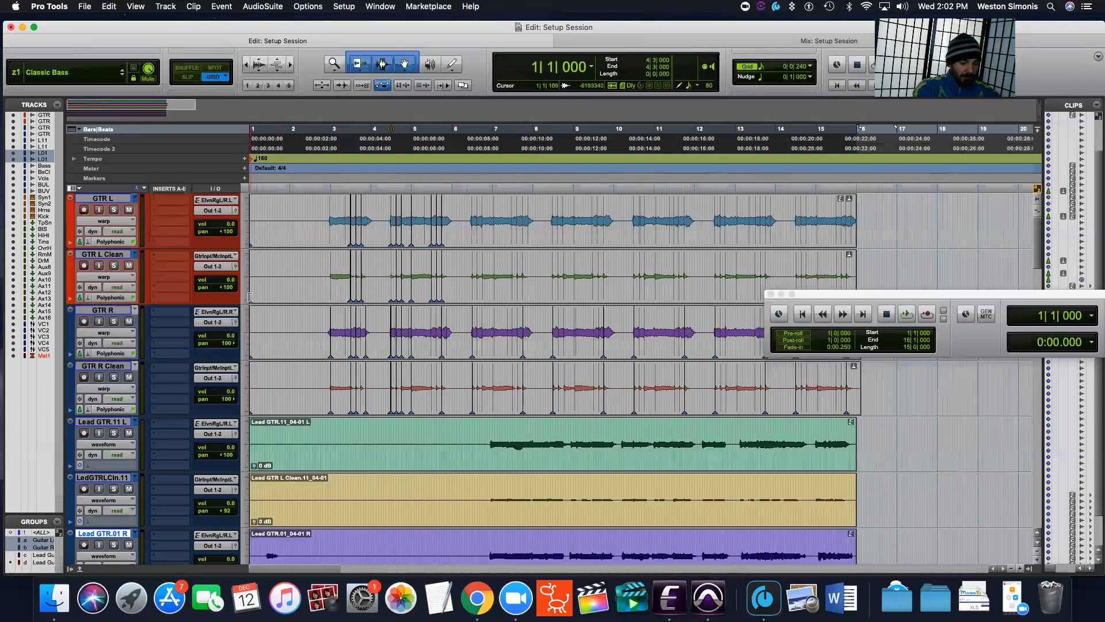
Play up to the third phrase and add GTR L warp markers at about 7|3, 7|3|480 and 7|4.
{"action": "key", "text": "t"}
{"action": "key", "text": "space"}
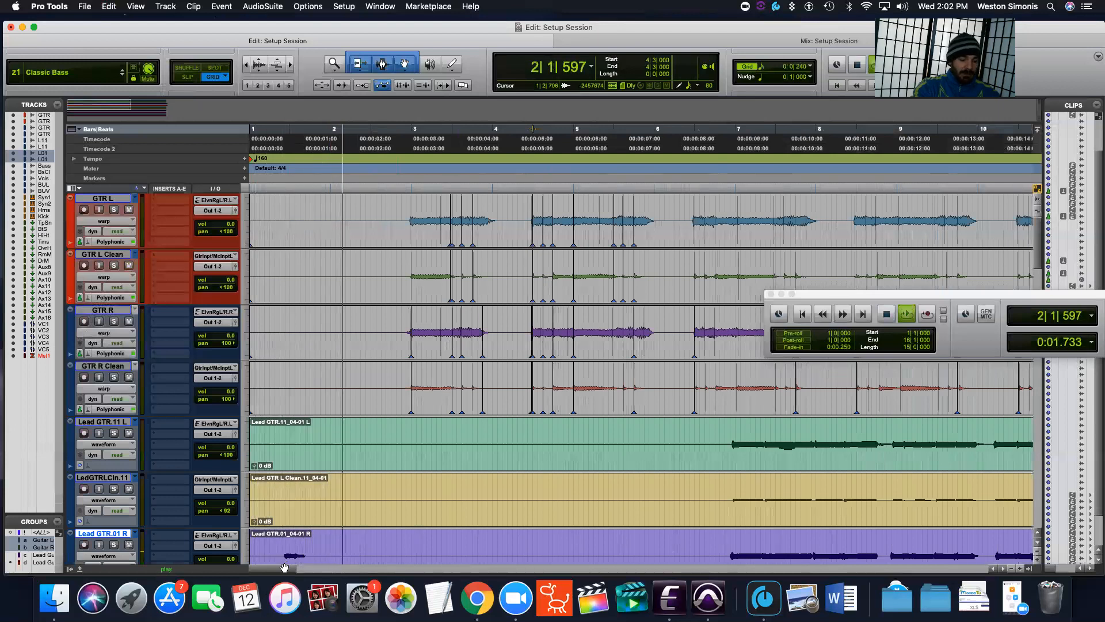
{"action": "key", "text": "t"}
{"action": "left_click_drag", "start_coordinate": [265, 570], "coordinate": [286, 572]}
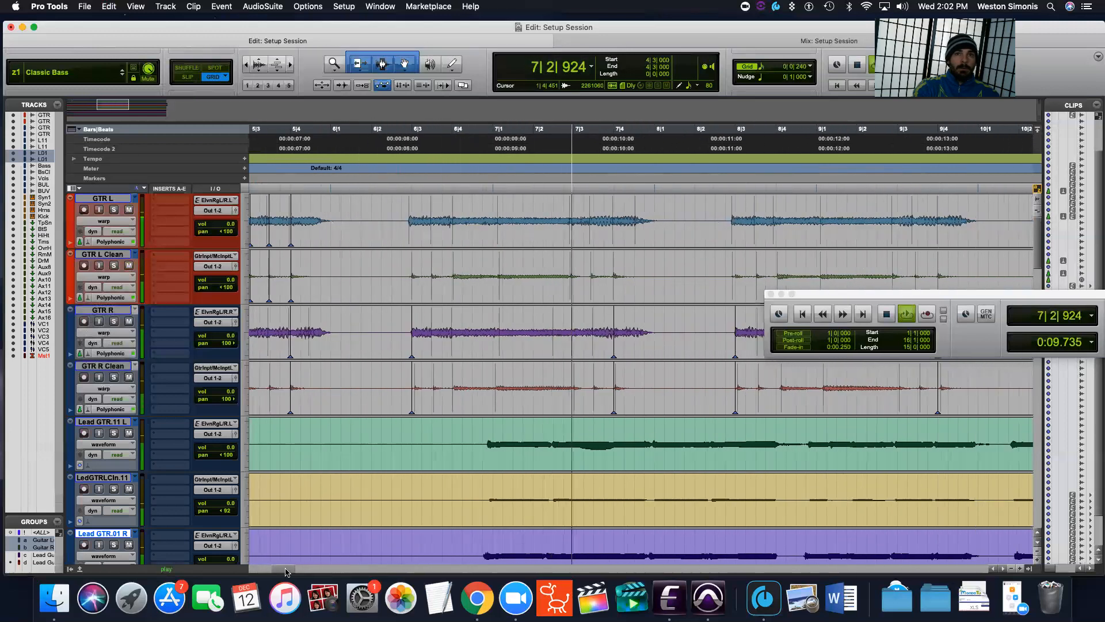
{"action": "key", "text": "space"}
{"action": "key", "text": "space"}
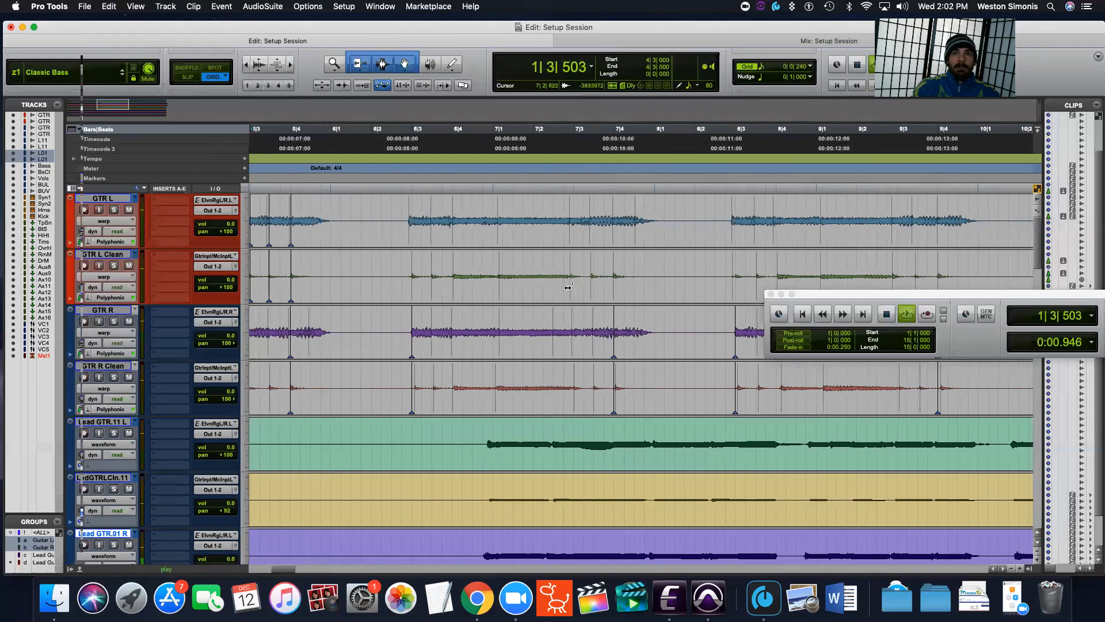
{"action": "double_click", "coordinate": [571, 285]}
{"action": "double_click", "coordinate": [613, 284]}
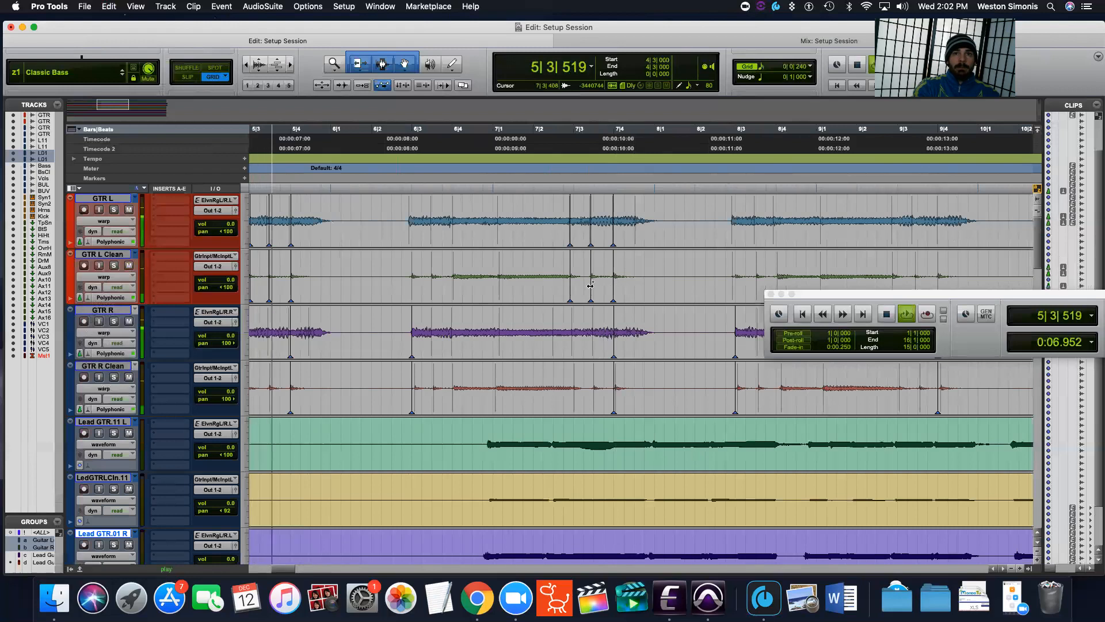
In the third GTR L phrase, move a warp marker to 7|3|480 and add markers at 6|3, 6|4 and about 7|1.
{"action": "double_click", "coordinate": [593, 285]}
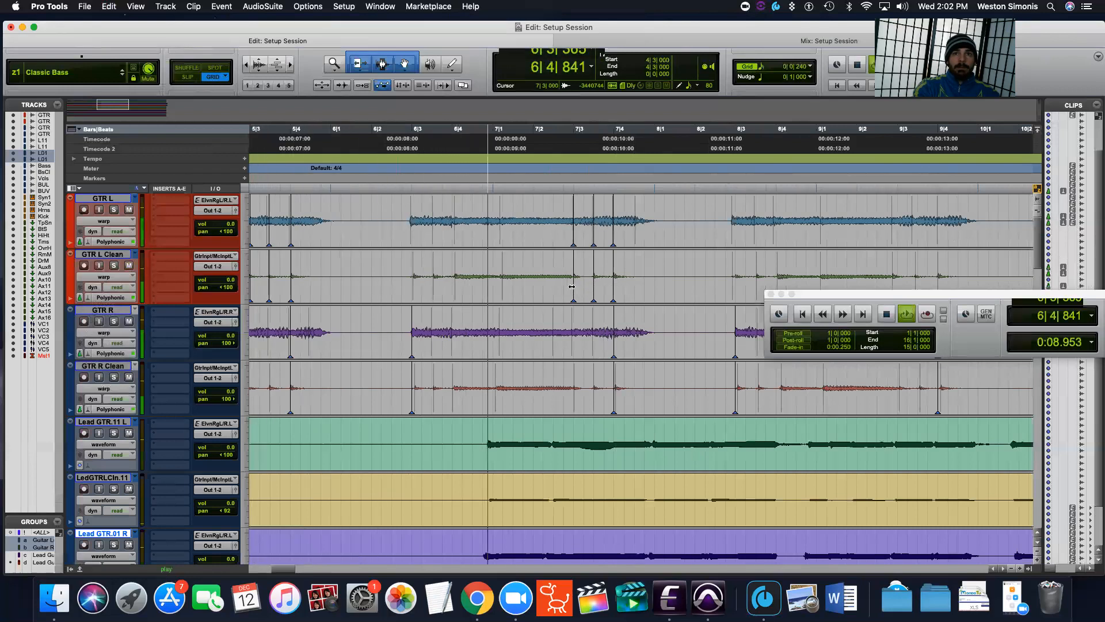
{"action": "left_click_drag", "start_coordinate": [570, 286], "coordinate": [574, 286]}
{"action": "key", "text": "super+z"}
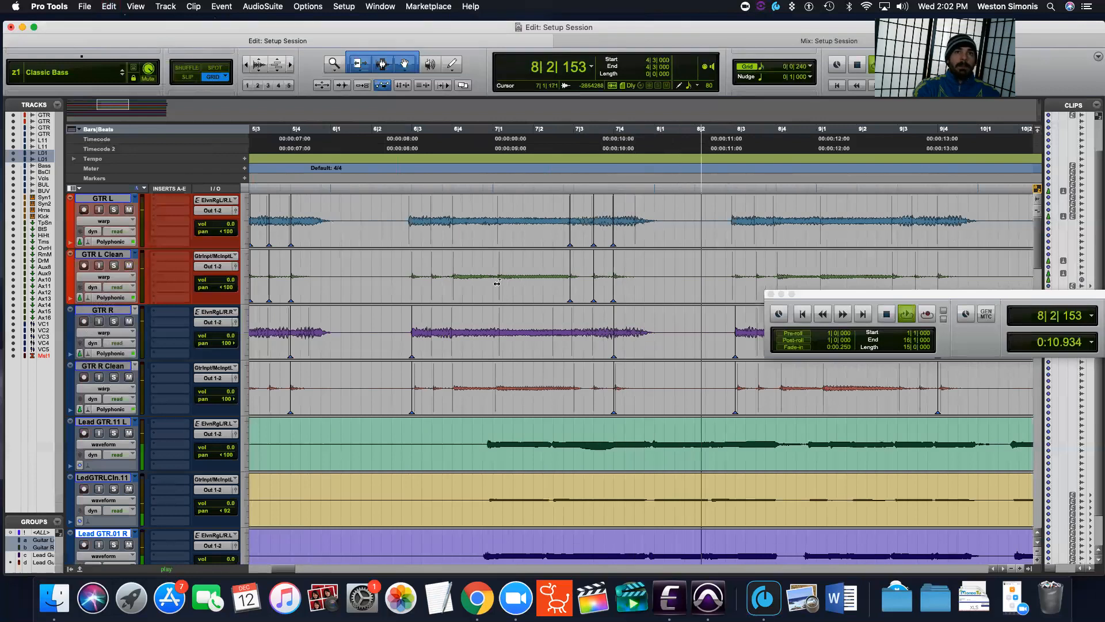
{"action": "double_click", "coordinate": [411, 286]}
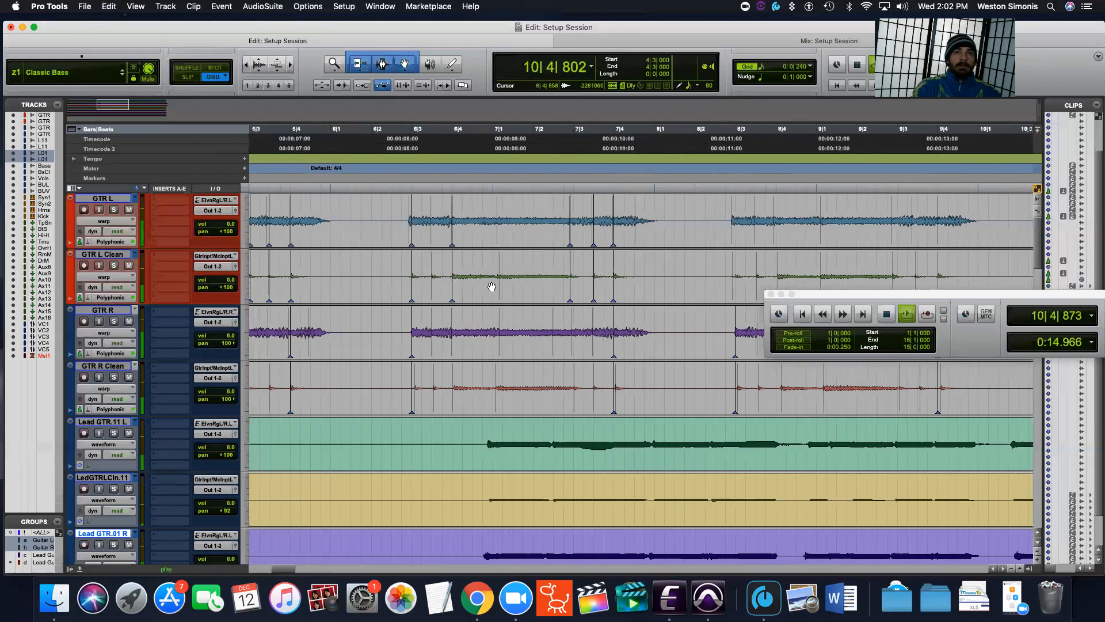
{"action": "double_click", "coordinate": [454, 285]}
{"action": "double_click", "coordinate": [499, 283]}
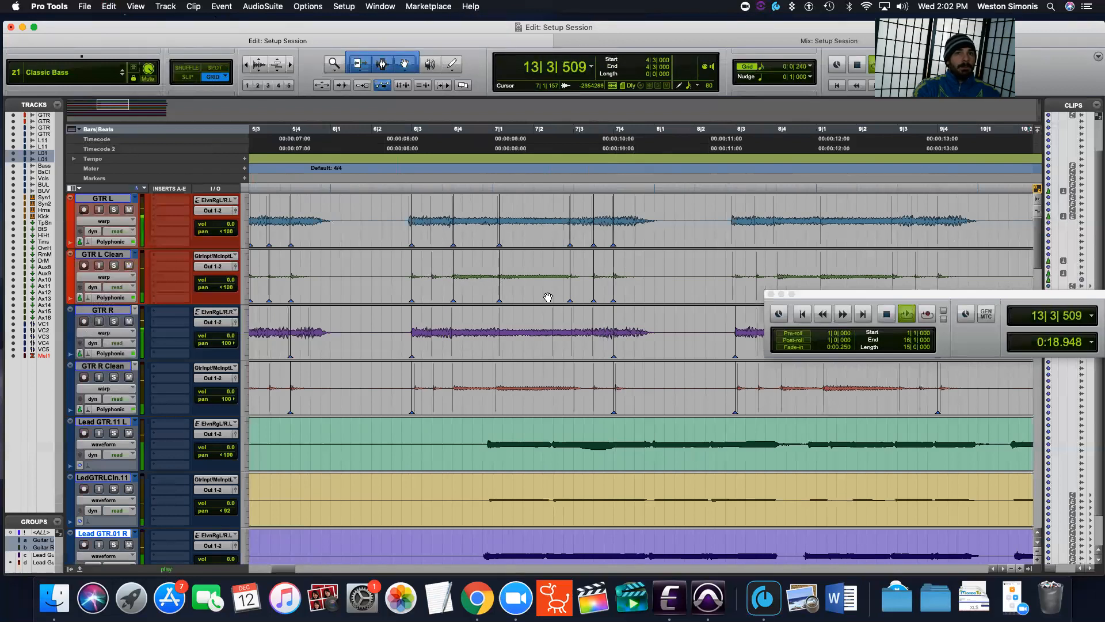
Align the third GTR L phrase's warp markers to the grid at 7|3 and 7|1.
{"action": "left_click_drag", "start_coordinate": [570, 290], "coordinate": [573, 290]}
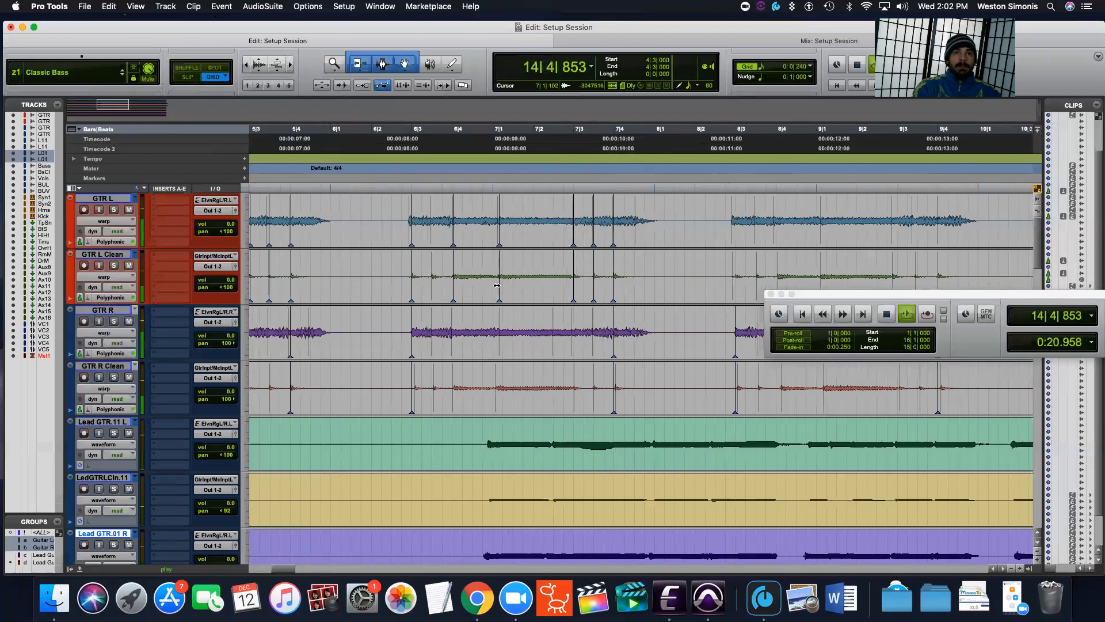
{"action": "left_click_drag", "start_coordinate": [497, 283], "coordinate": [500, 284]}
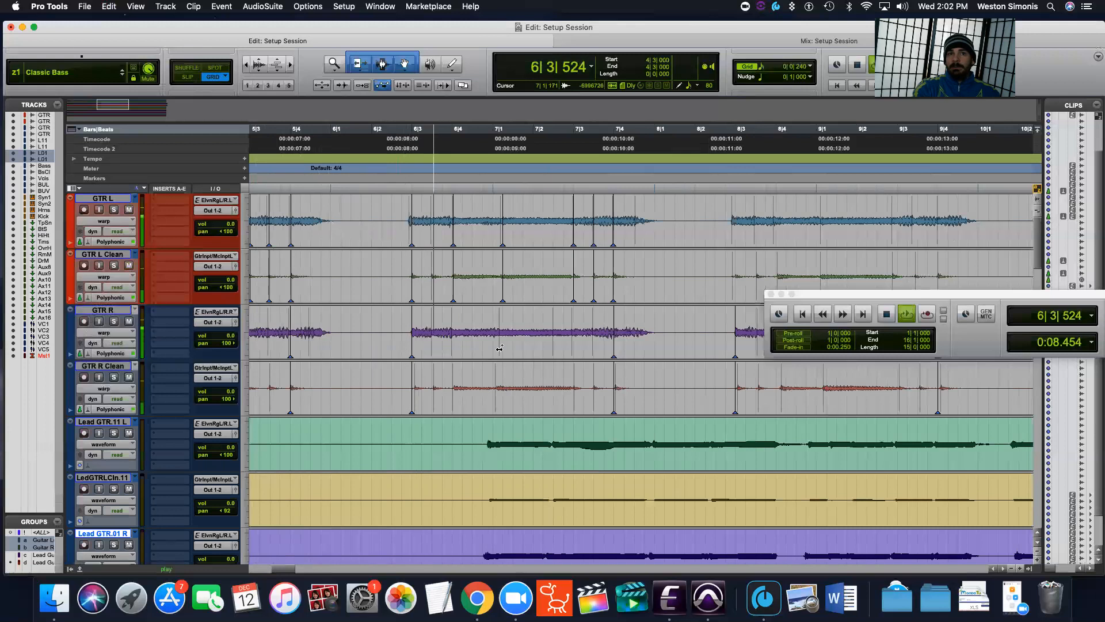
{"action": "key", "text": "space"}
{"action": "left_click_drag", "start_coordinate": [502, 296], "coordinate": [493, 296]}
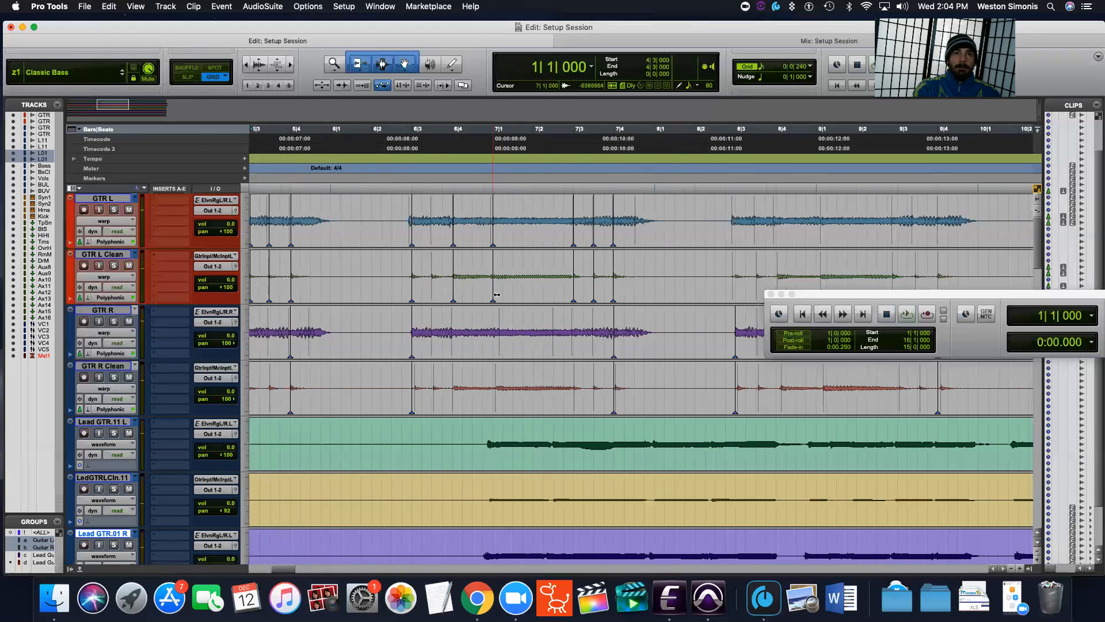
In the third GTR R phrase, add warp markers at 6|4 and 7|3 and pull the note near 7|1 back to 7|1.
{"action": "key", "text": "space"}
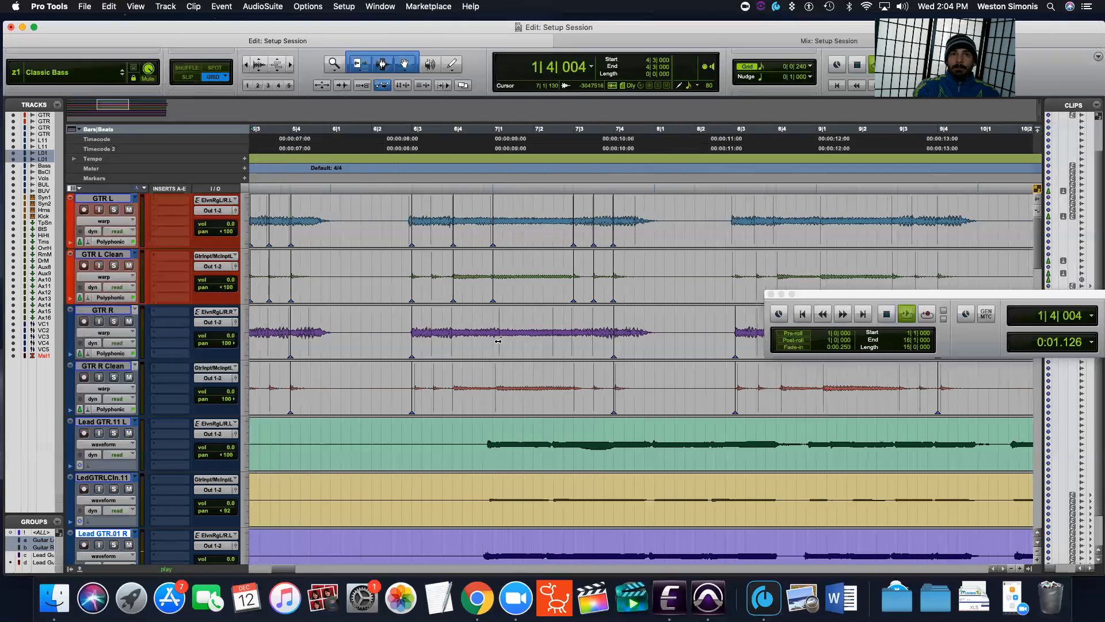
{"action": "left_click_drag", "start_coordinate": [495, 399], "coordinate": [493, 396]}
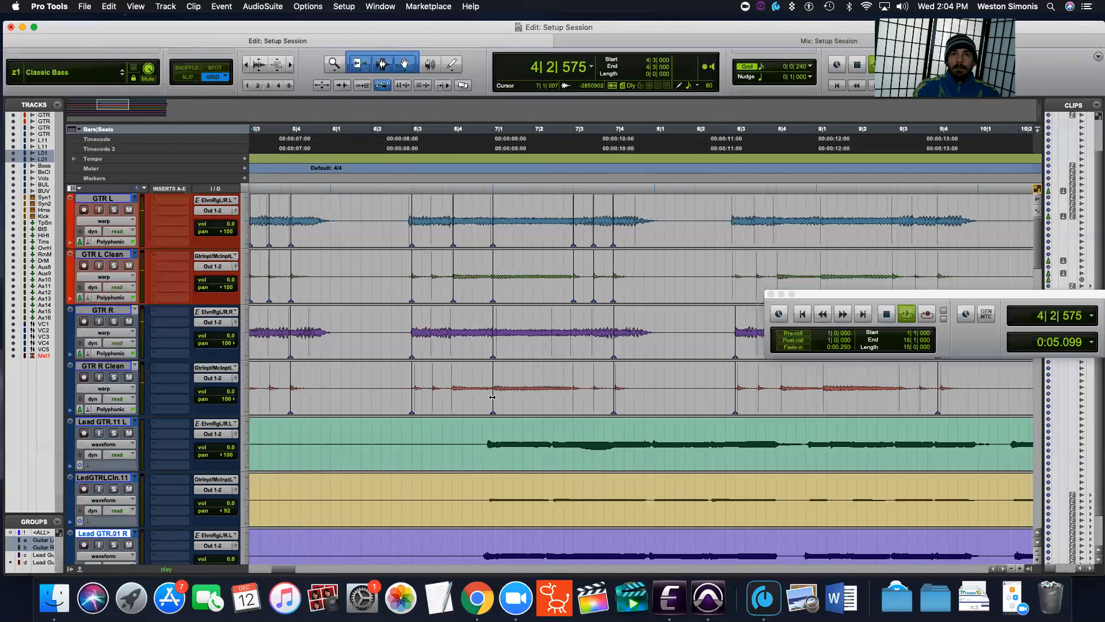
{"action": "key", "text": "space"}
{"action": "key", "text": "space"}
{"action": "key", "text": "super+z"}
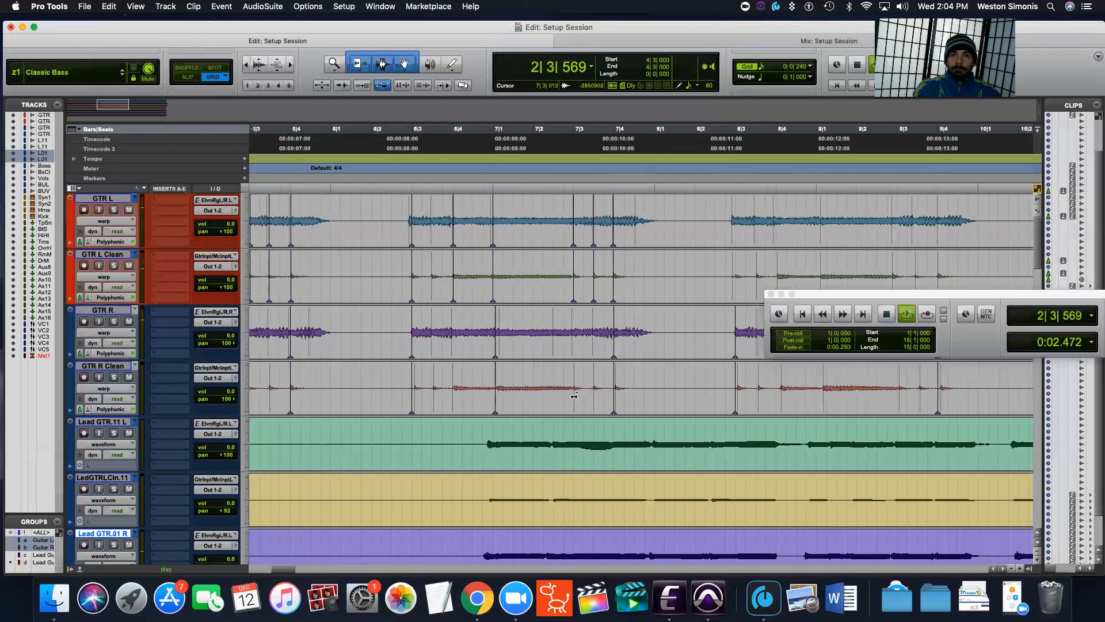
{"action": "left_click_drag", "start_coordinate": [495, 400], "coordinate": [494, 400]}
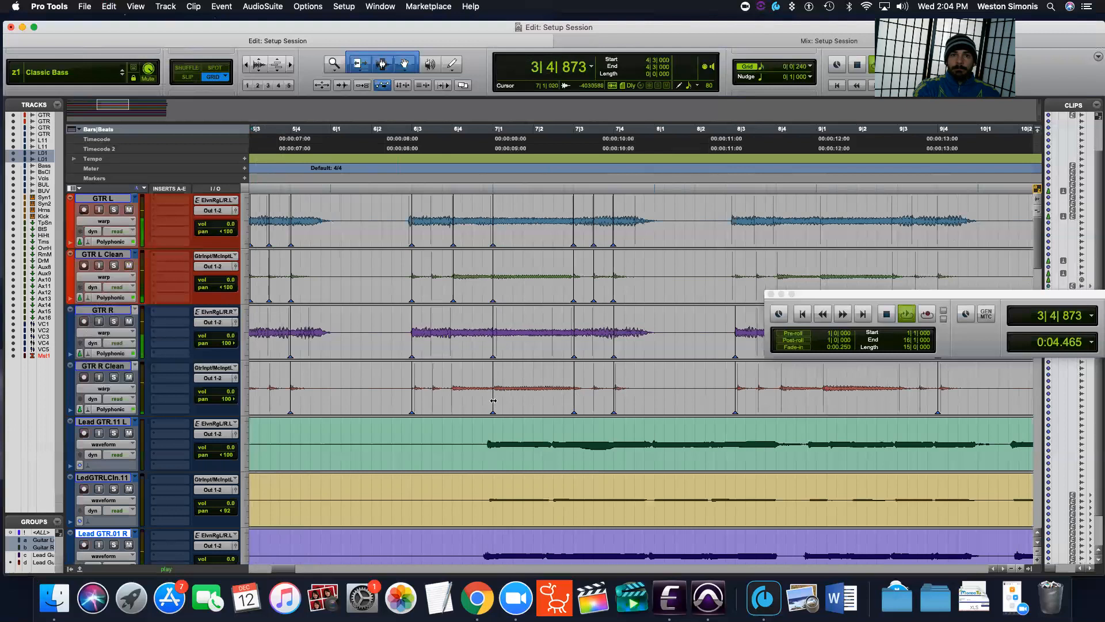
{"action": "key", "text": "super+z"}
{"action": "double_click", "coordinate": [453, 397]}
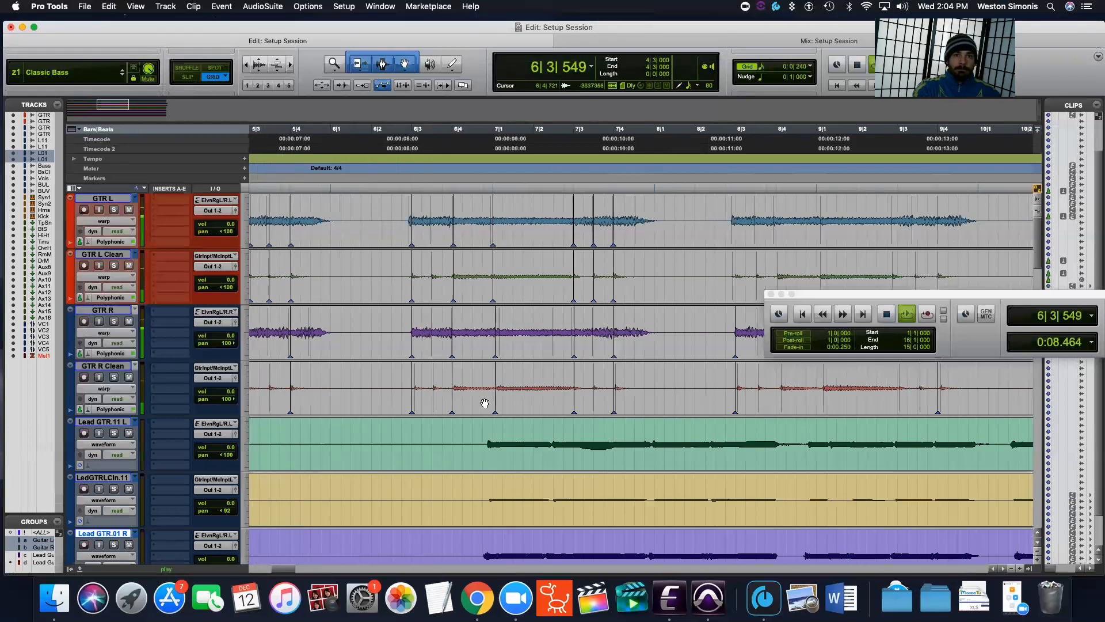
{"action": "left_click_drag", "start_coordinate": [495, 397], "coordinate": [493, 397]}
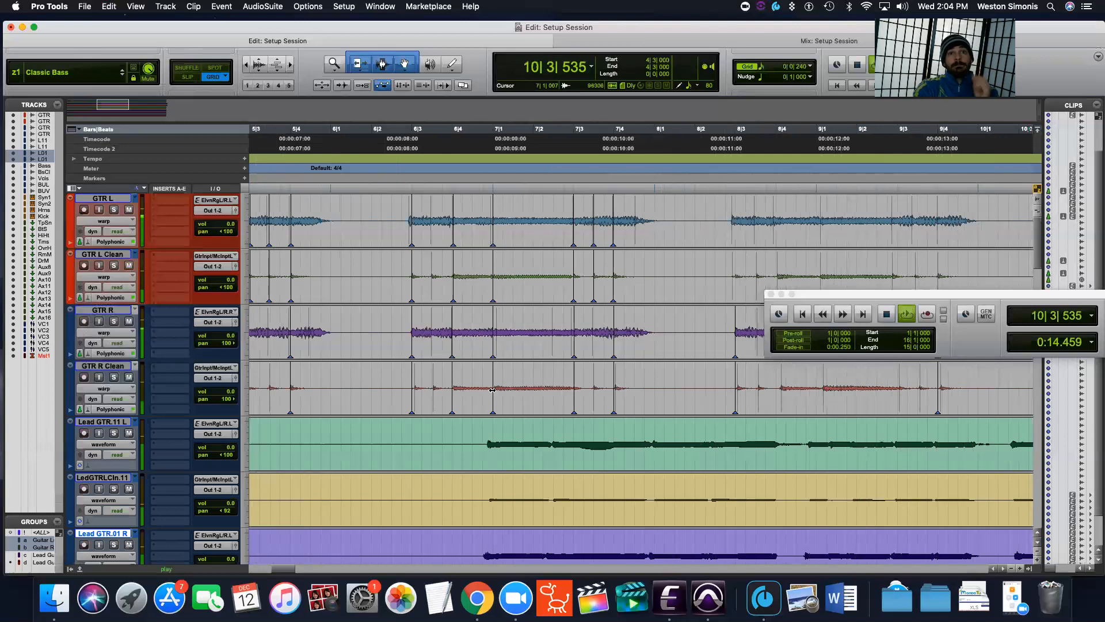
In the fourth GTR L phrase, add warp markers and align them to 8|3, 8|3|480 and 8|4, plus one near 9|1.
{"action": "left_click_drag", "start_coordinate": [283, 569], "coordinate": [297, 570]}
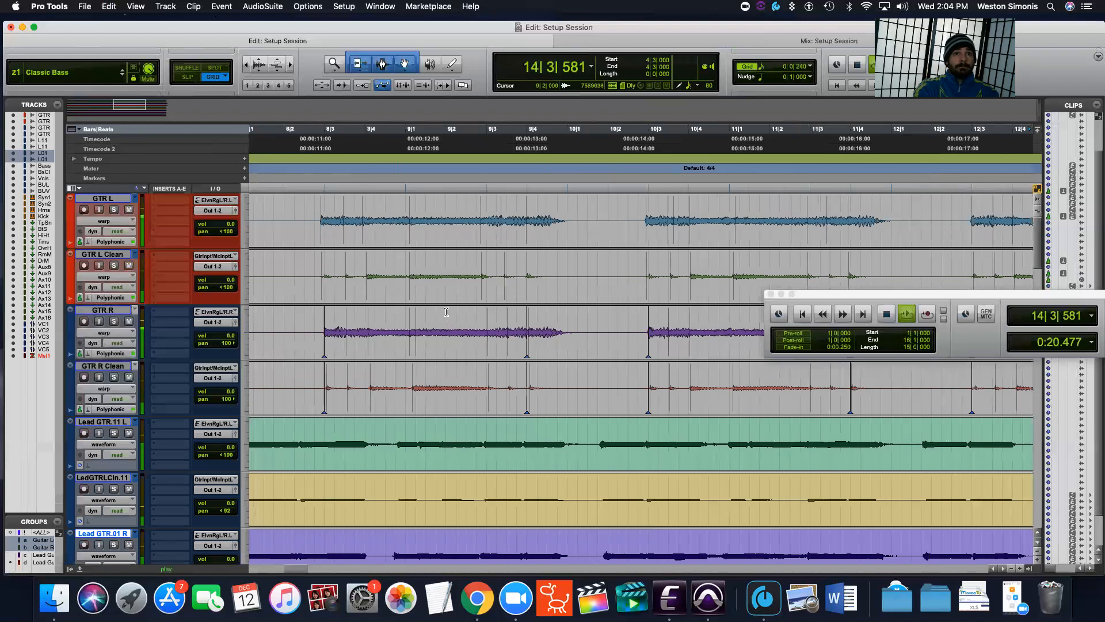
{"action": "left_click", "coordinate": [322, 229]}
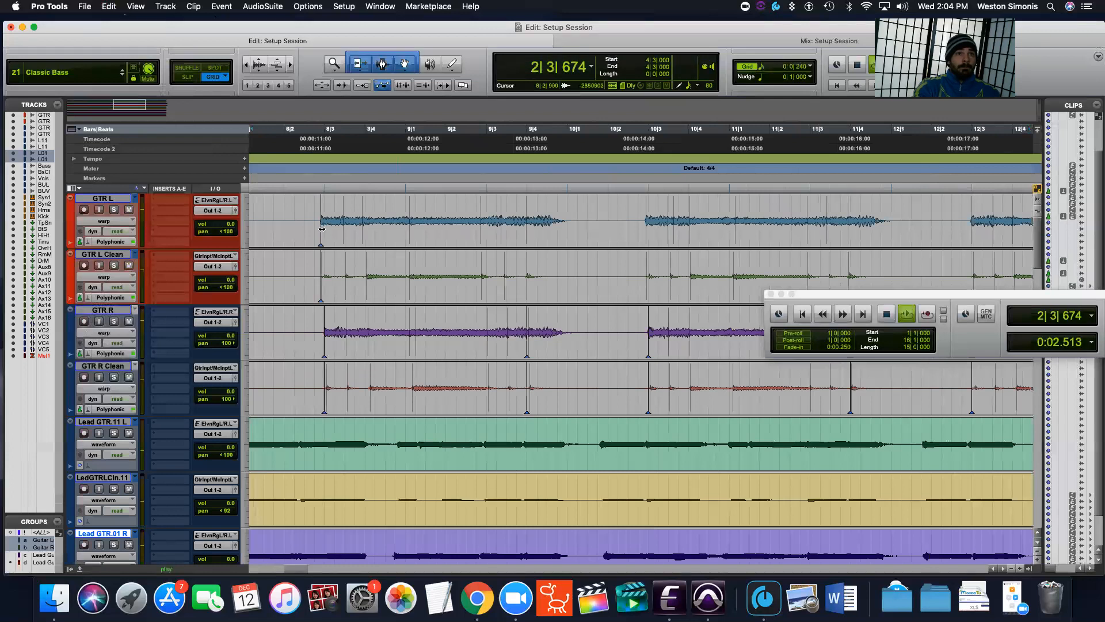
{"action": "left_click", "coordinate": [362, 230]}
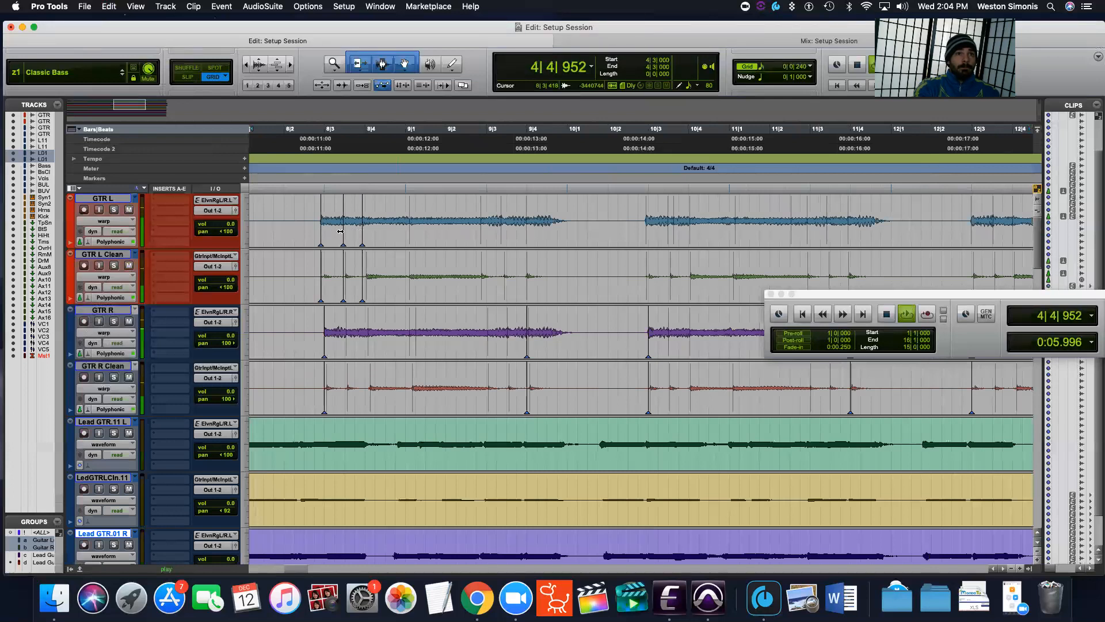
{"action": "left_click_drag", "start_coordinate": [321, 228], "coordinate": [365, 233]}
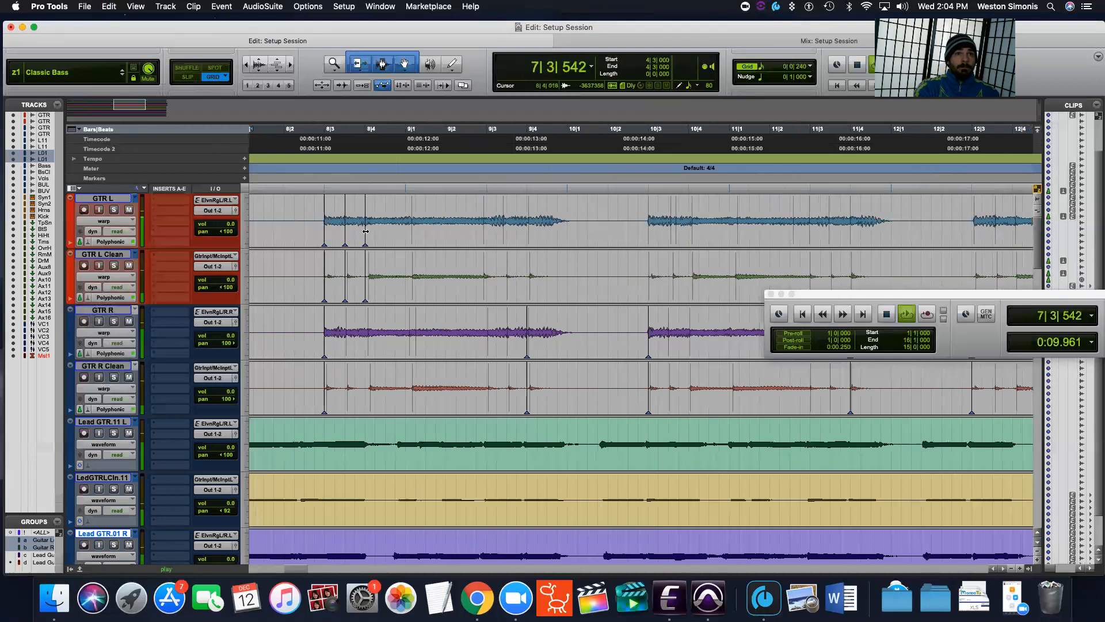
{"action": "key", "text": "super+z"}
{"action": "double_click", "coordinate": [409, 233]}
{"action": "left_click_drag", "start_coordinate": [362, 235], "coordinate": [365, 235]}
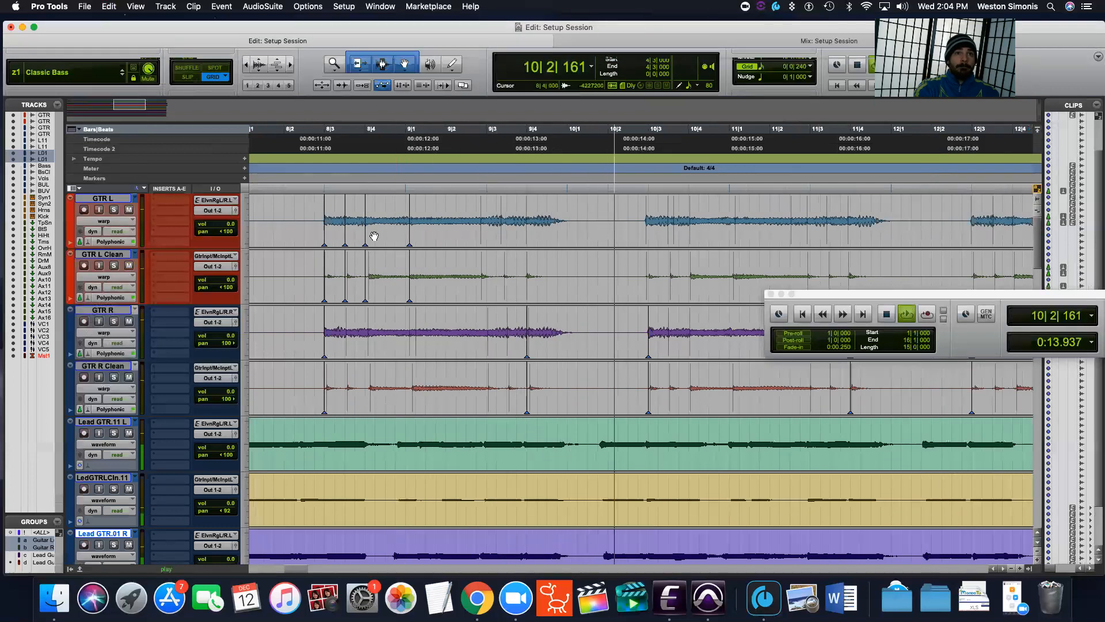
Pull the GTR L note near 9|1 to 9|1 and add warp markers aligned to 9|3, 9|3|480 and 9|4.
{"action": "double_click", "coordinate": [481, 233]}
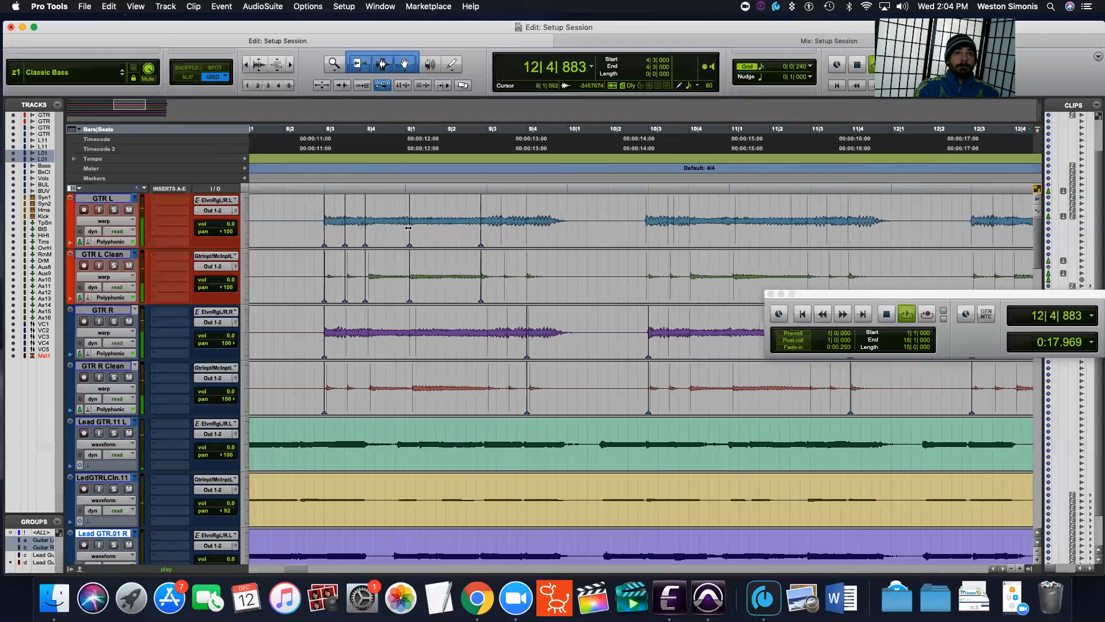
{"action": "left_click_drag", "start_coordinate": [409, 230], "coordinate": [405, 231]}
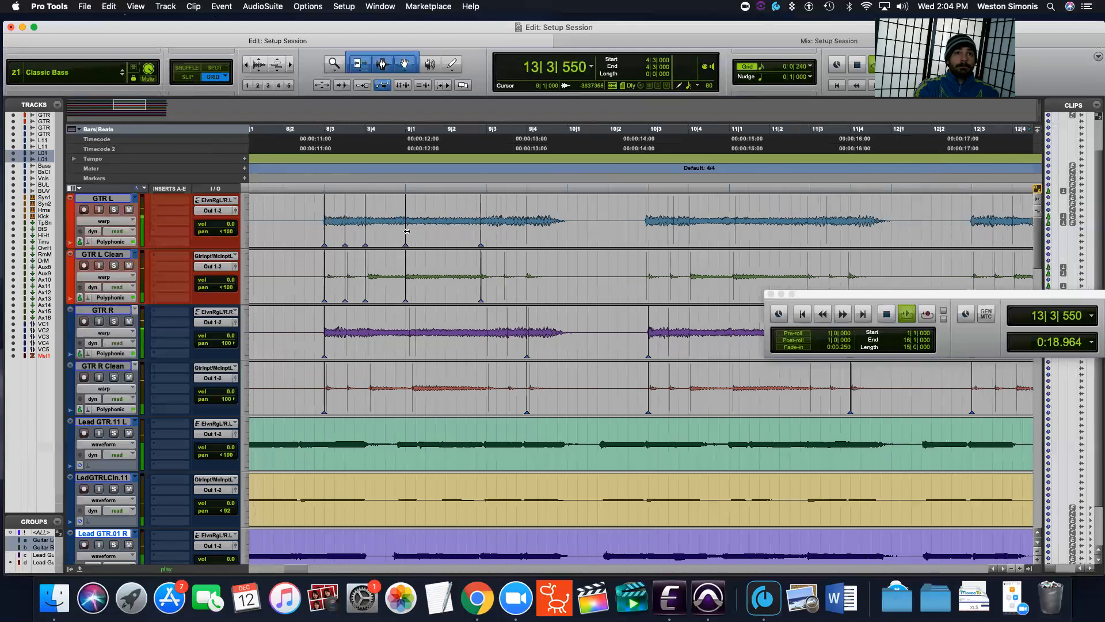
{"action": "double_click", "coordinate": [501, 231]}
{"action": "double_click", "coordinate": [527, 233]}
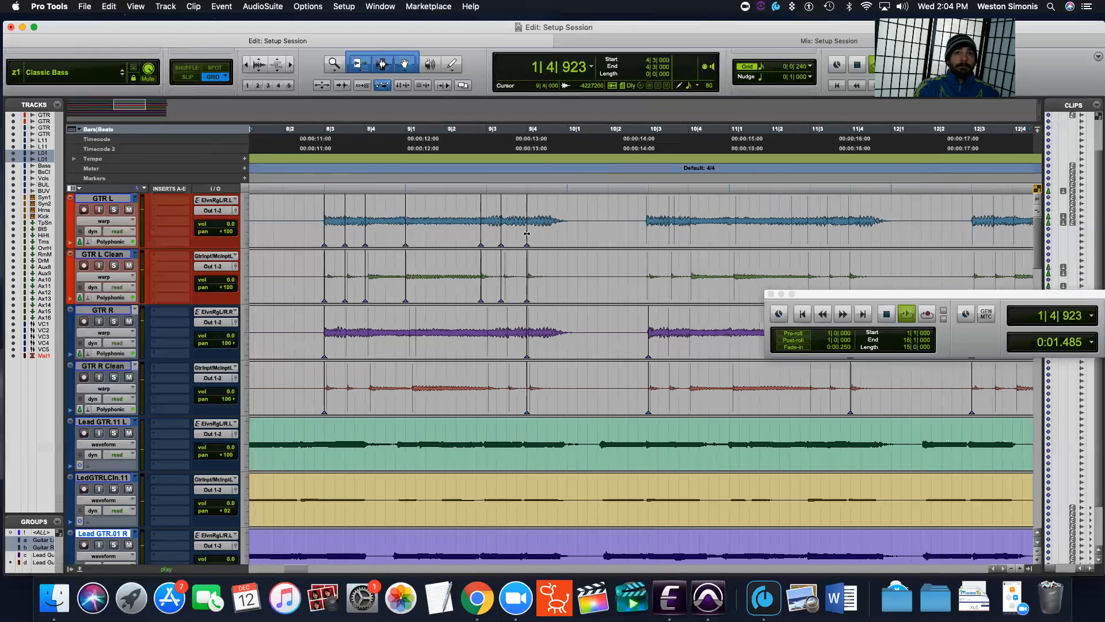
{"action": "left_click_drag", "start_coordinate": [488, 234], "coordinate": [487, 231]}
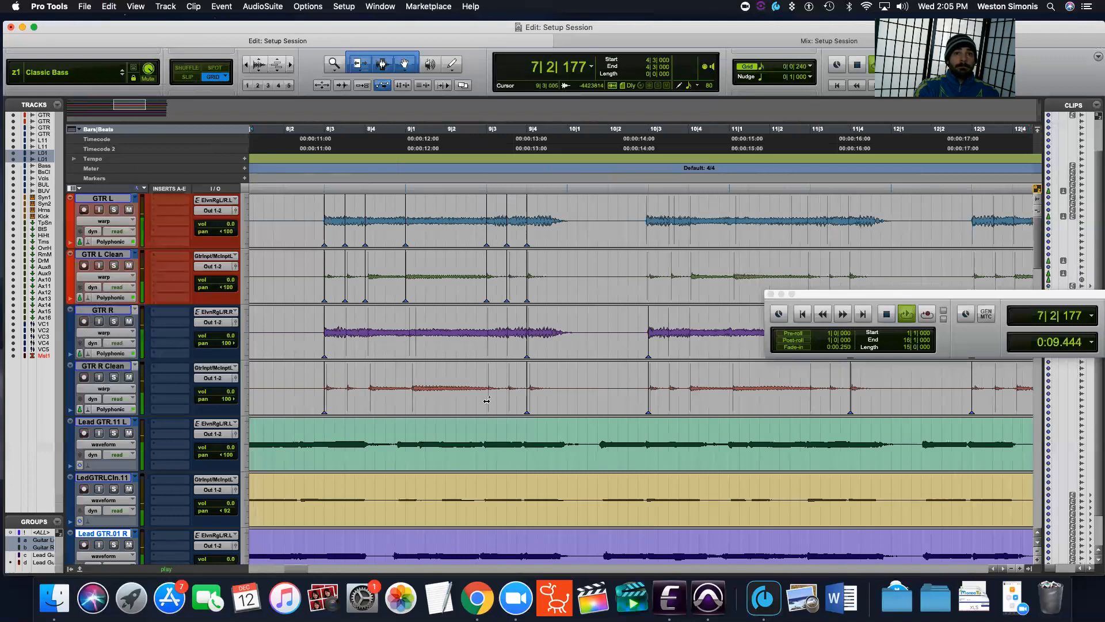
In the fourth GTR R phrase, add warp markers and align them to 9|3, 8|3|480, 8|4 and 9|1.
{"action": "left_click_drag", "start_coordinate": [487, 400], "coordinate": [486, 400]}
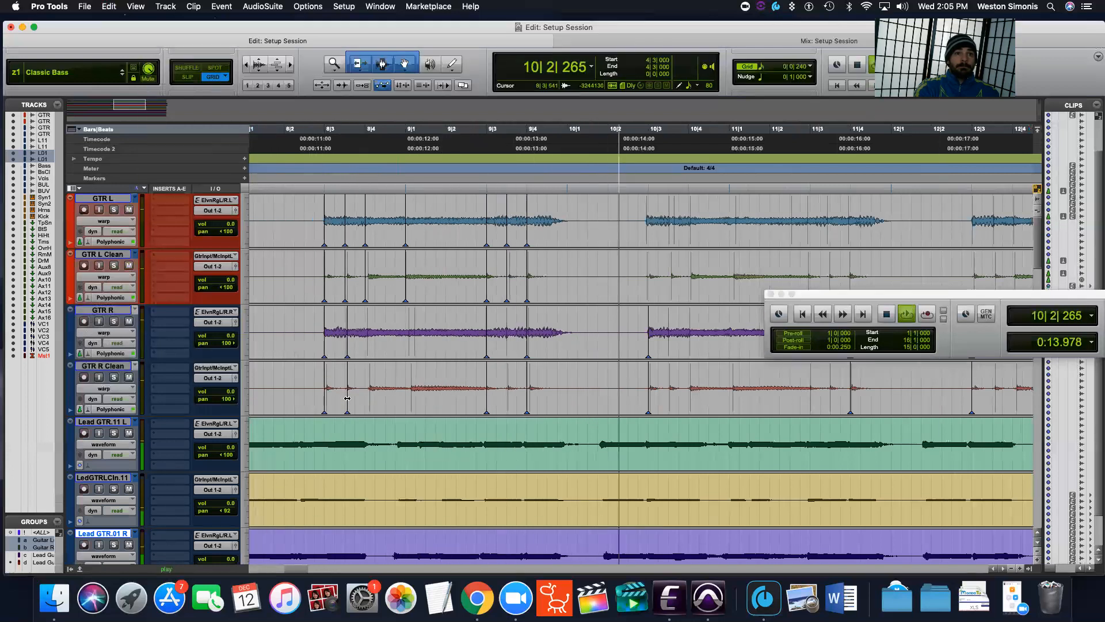
{"action": "left_click", "coordinate": [346, 398]}
{"action": "left_click", "coordinate": [368, 397]}
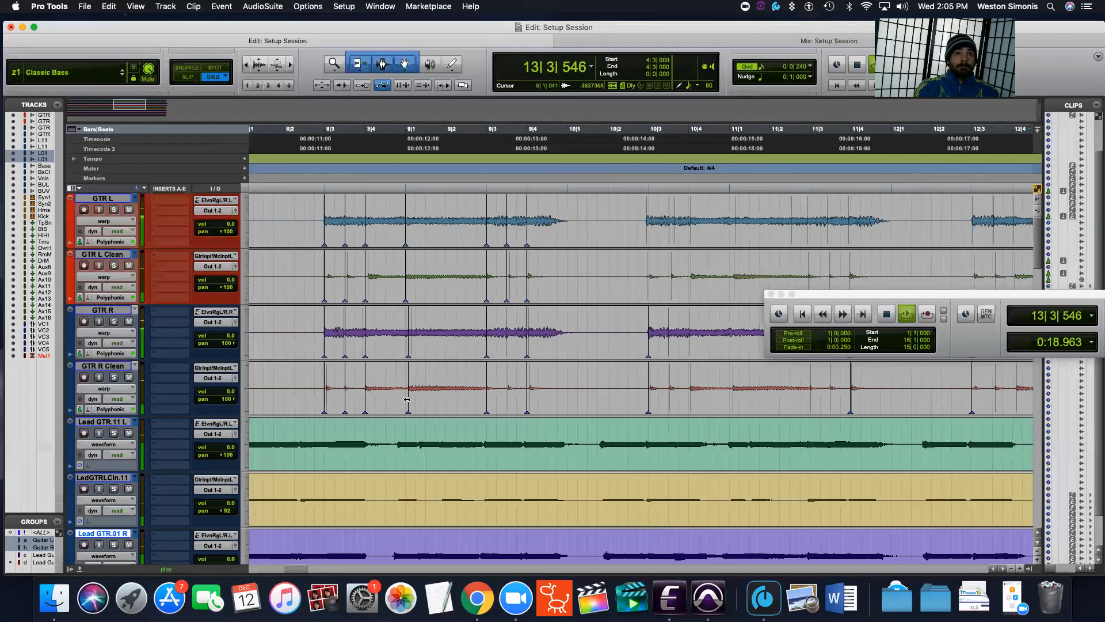
{"action": "left_click", "coordinate": [407, 397]}
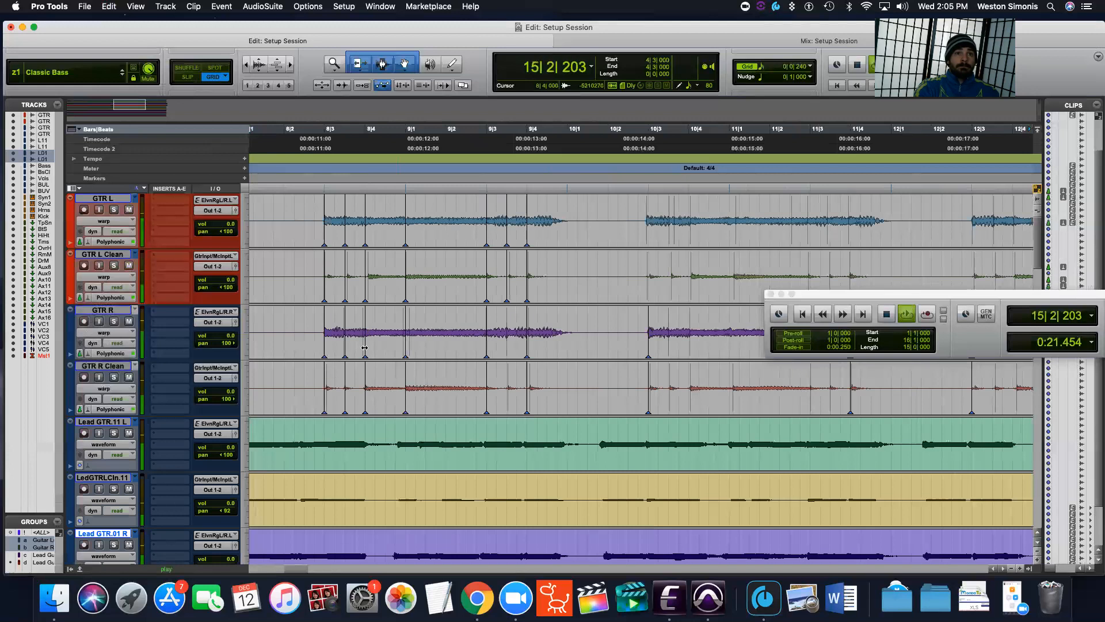
Add a GTR L warp marker just after 8|3|480, pull that note slightly earlier on a 1/64 note grid, and restore the 1/8 note grid.
{"action": "left_click", "coordinate": [349, 280]}
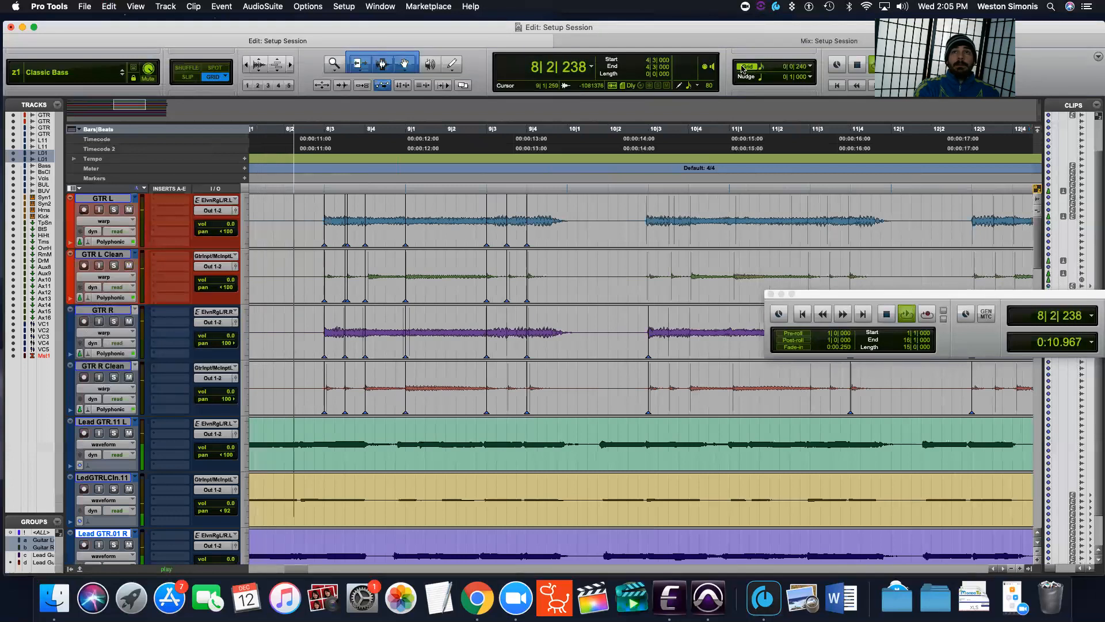
{"action": "left_click", "coordinate": [795, 66]}
{"action": "left_click", "coordinate": [777, 92]}
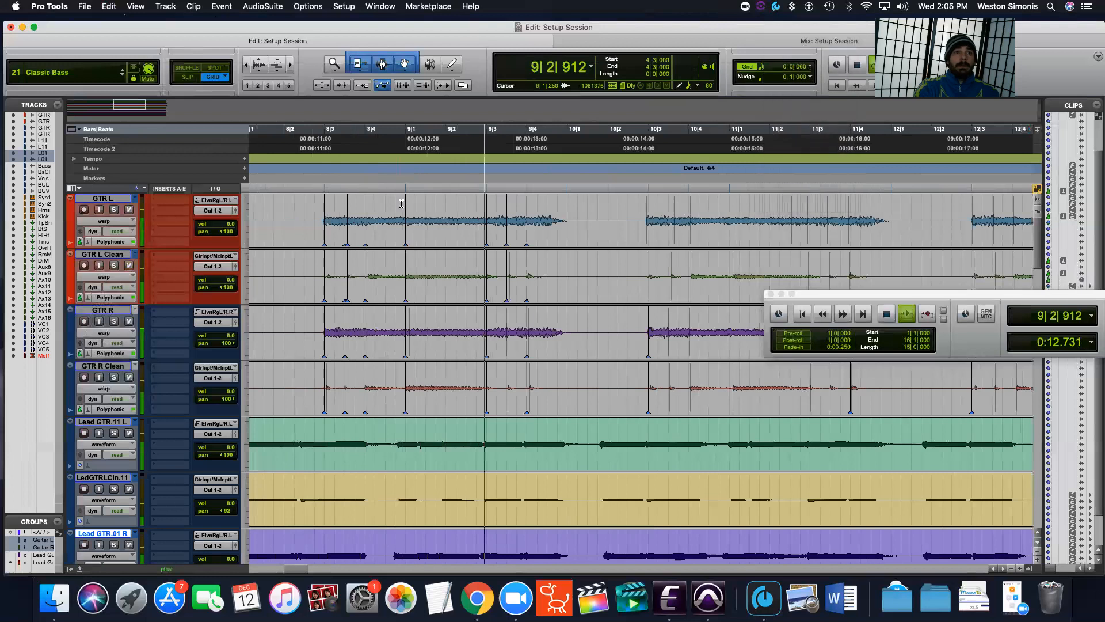
{"action": "left_click_drag", "start_coordinate": [344, 287], "coordinate": [342, 286]}
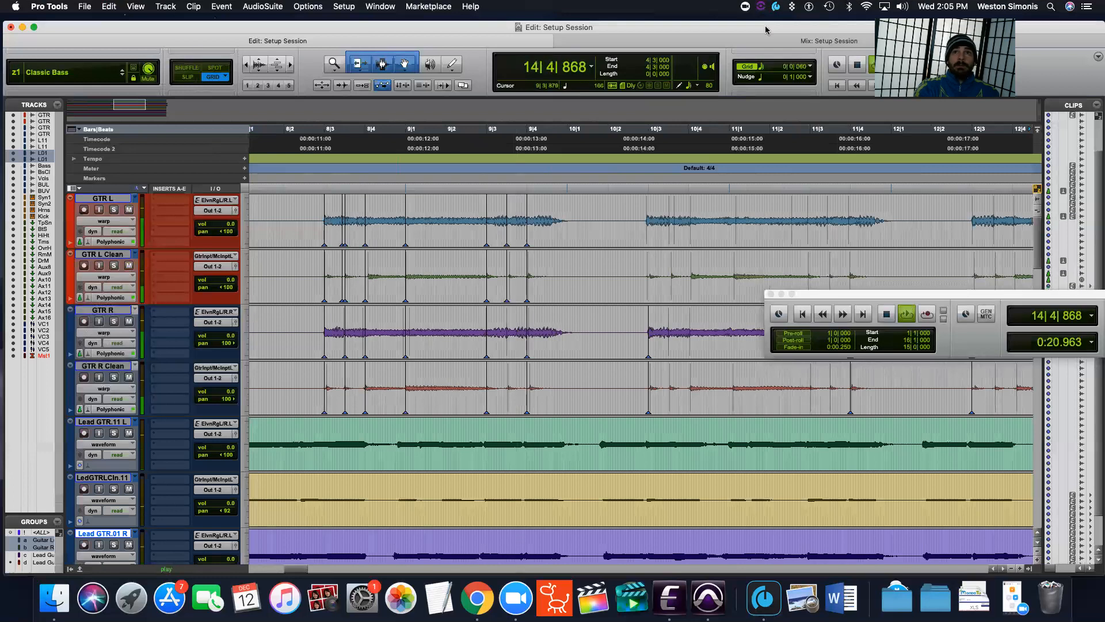
{"action": "left_click", "coordinate": [761, 66]}
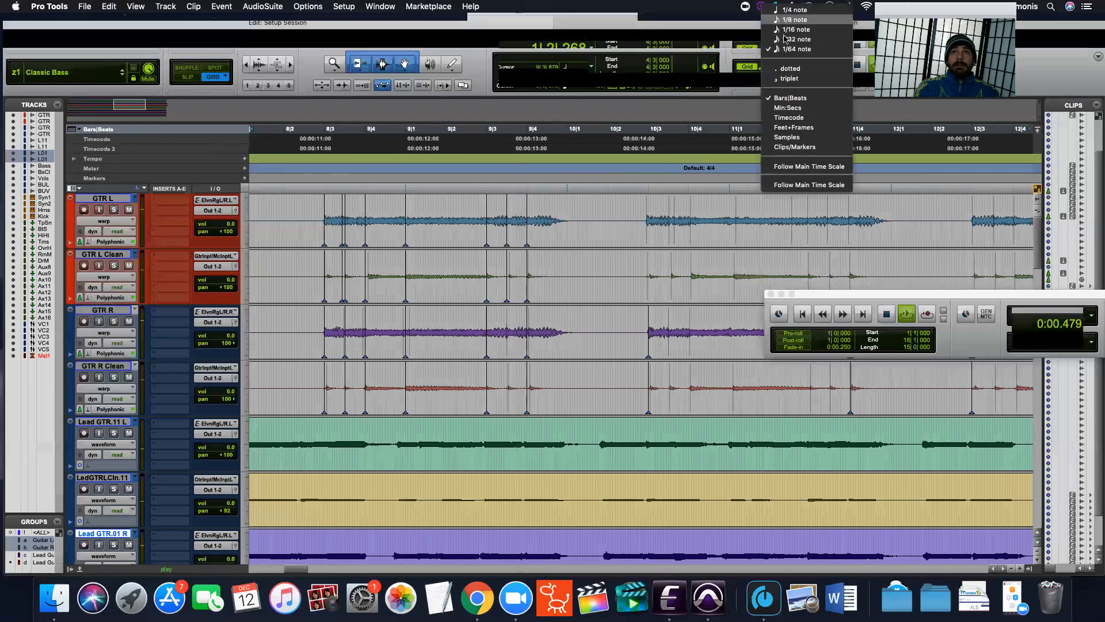
{"action": "left_click", "coordinate": [774, 35]}
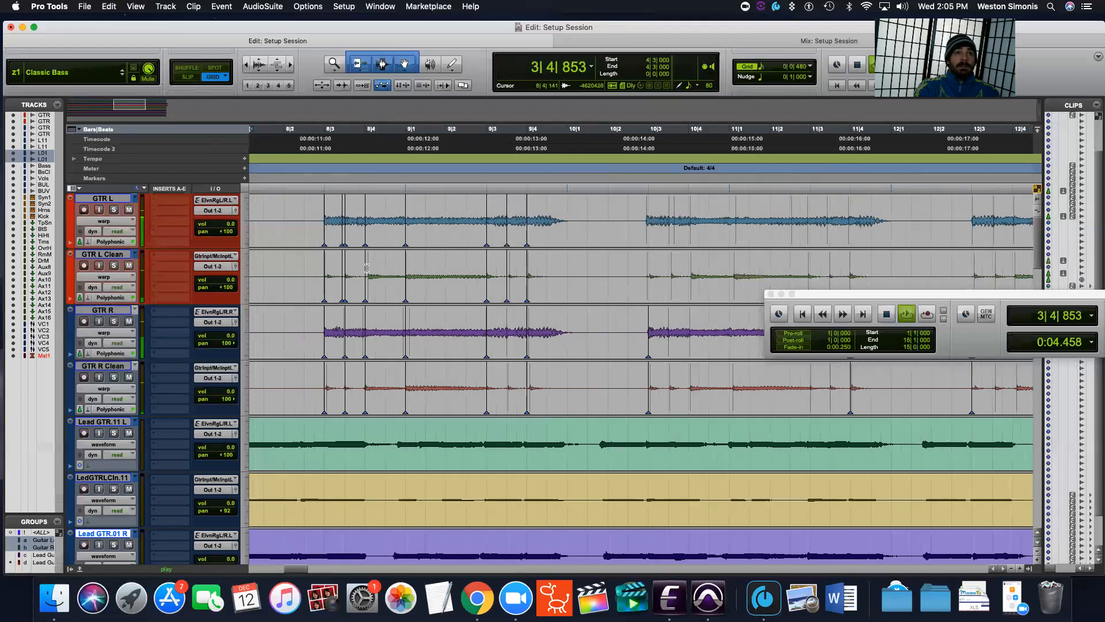
Add a GTR L warp marker beside 8|4 on a 1/64 note grid, and re-place the 9|3|480 marker on a 1/8 note grid.
{"action": "left_click", "coordinate": [761, 68]}
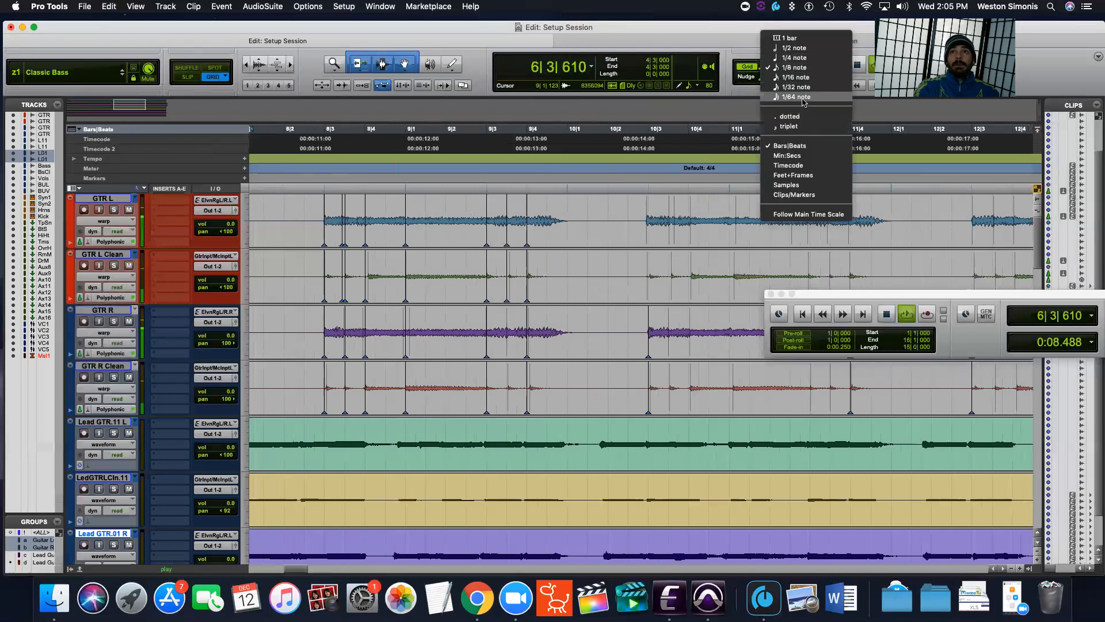
{"action": "left_click", "coordinate": [804, 98]}
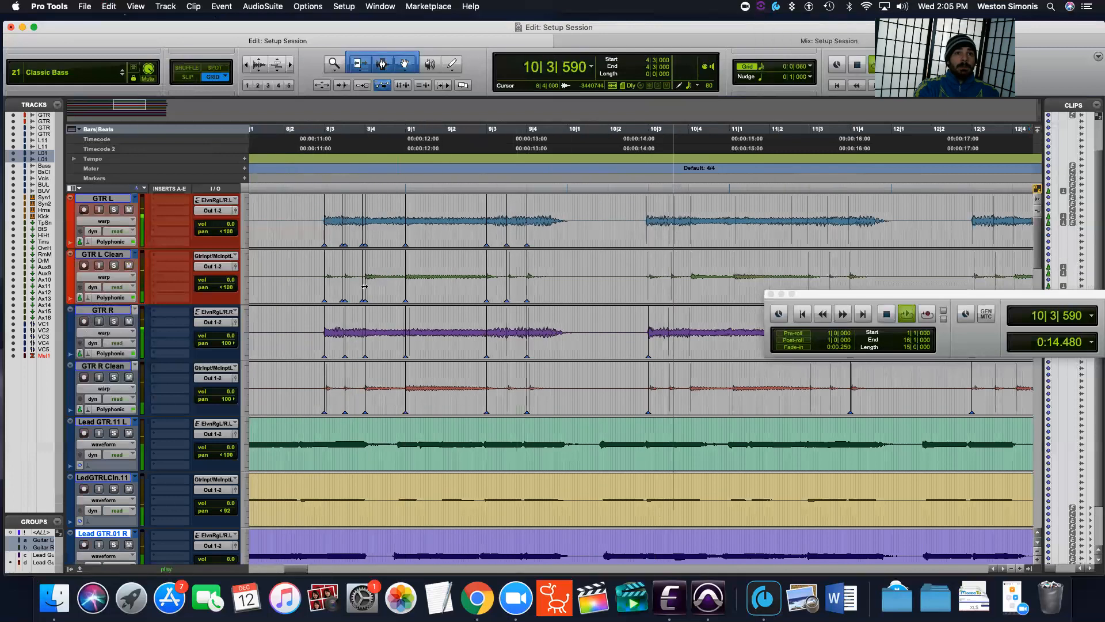
{"action": "left_click", "coordinate": [797, 66]}
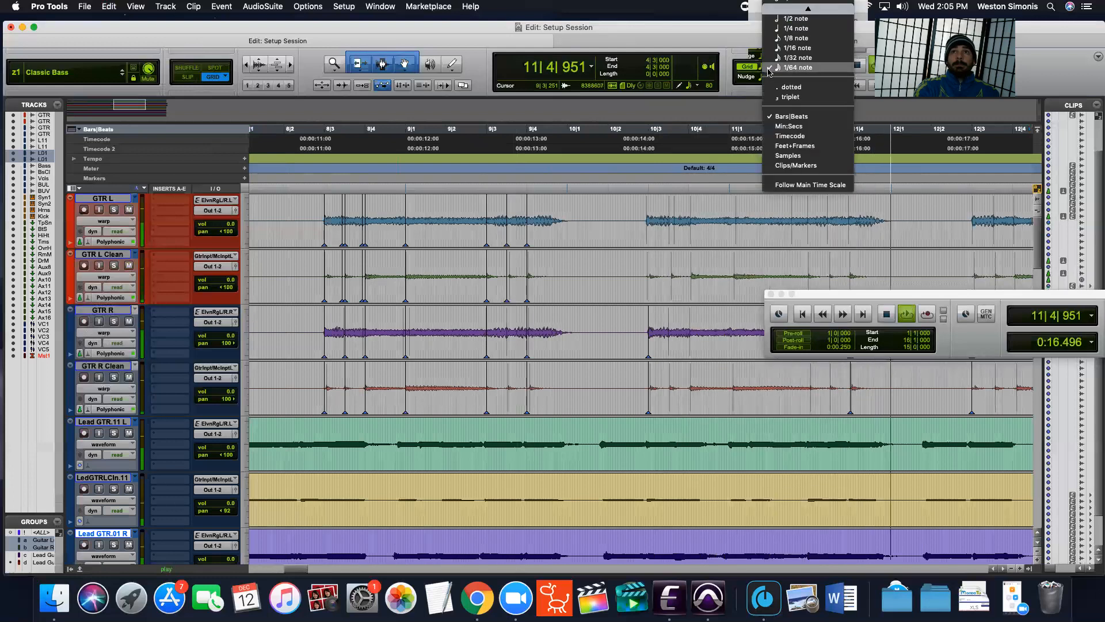
{"action": "left_click", "coordinate": [794, 38]}
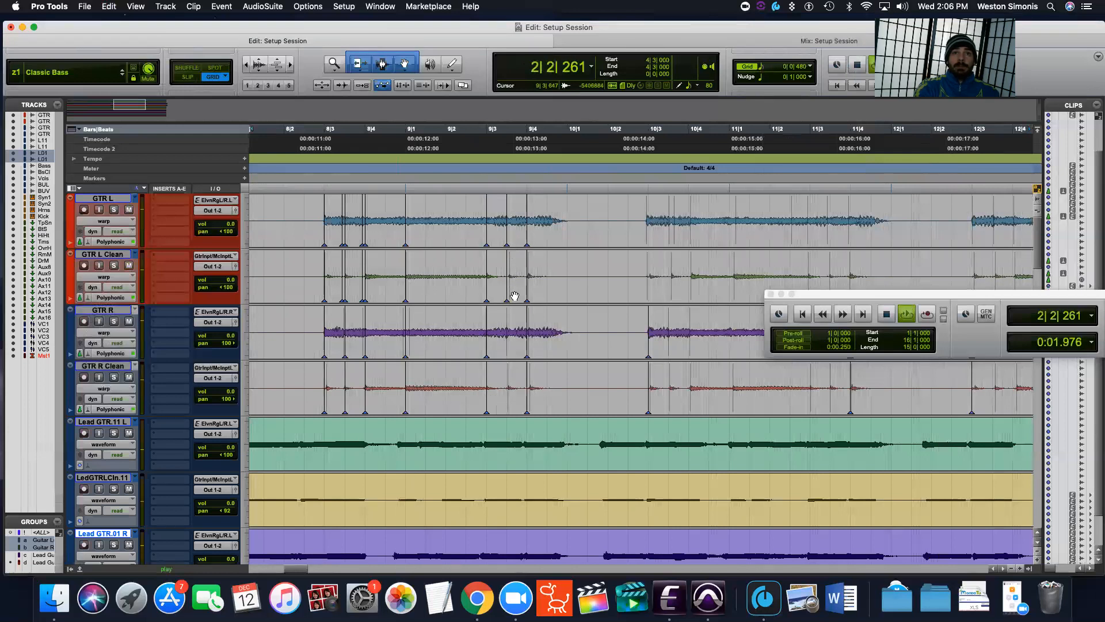
{"action": "left_click", "coordinate": [506, 281], "text": "alt"}
{"action": "left_click", "coordinate": [507, 286]}
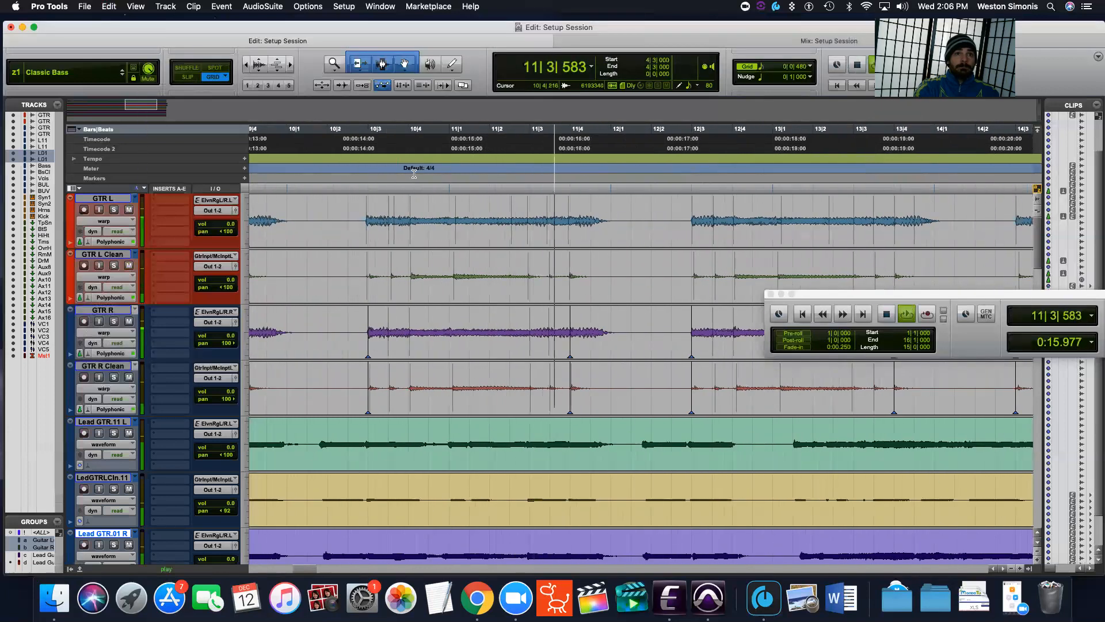
Add GTR L warp markers on the first two notes of the bar 10 phrase and align them to 10|3 and 10|3|480.
{"action": "double_click", "coordinate": [368, 235]}
{"action": "left_click_drag", "start_coordinate": [367, 235], "coordinate": [365, 235]}
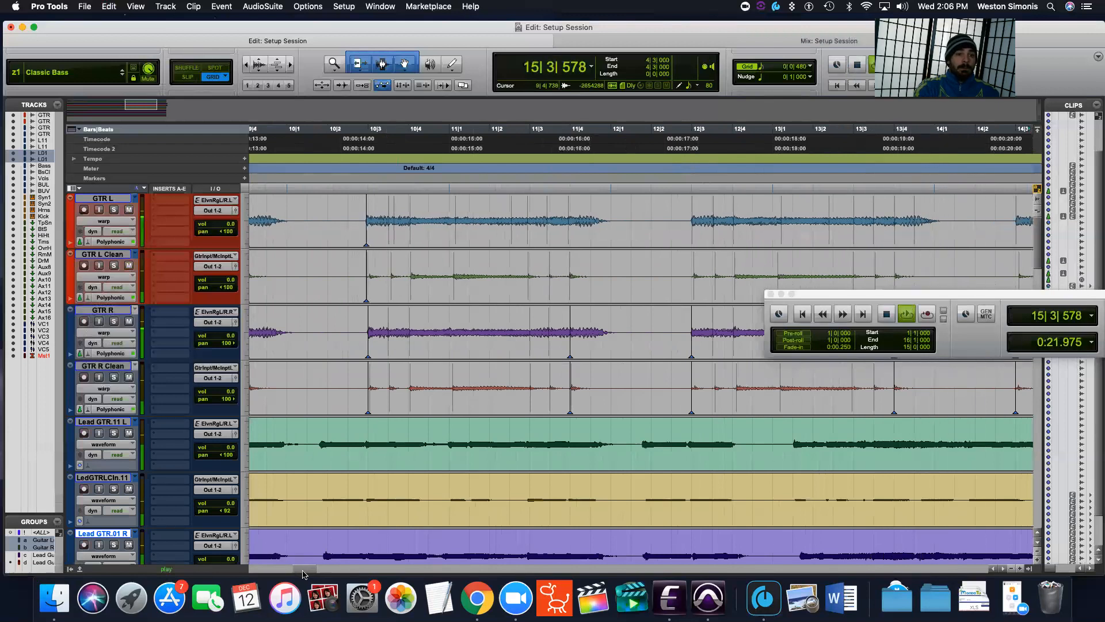
{"action": "left_click_drag", "start_coordinate": [306, 570], "coordinate": [303, 570]}
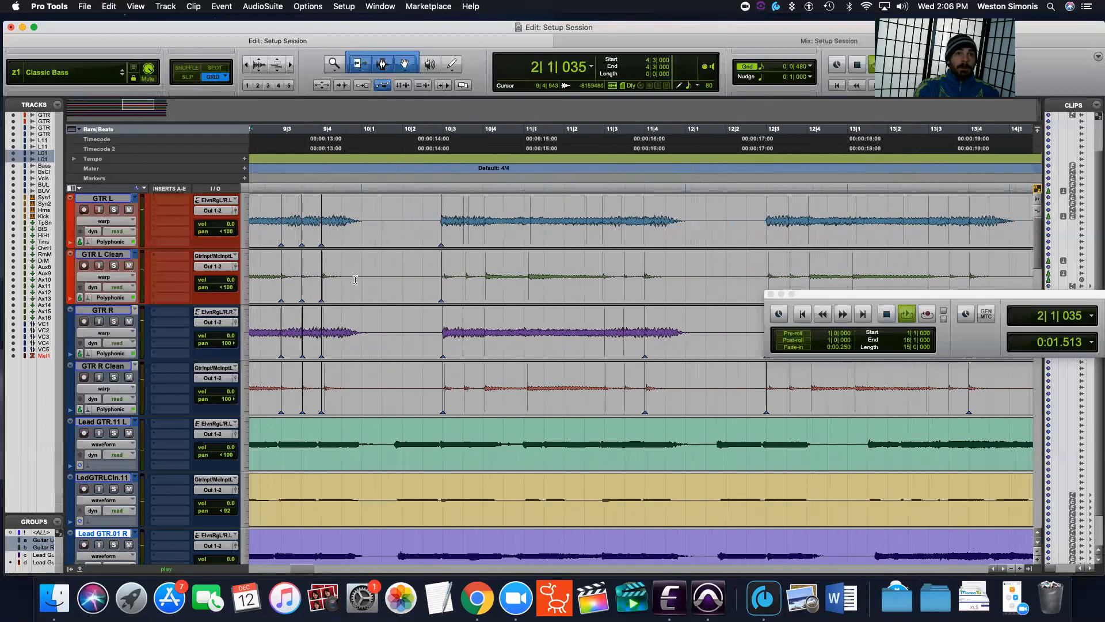
{"action": "left_click", "coordinate": [464, 232]}
{"action": "left_click", "coordinate": [464, 233], "text": "alt"}
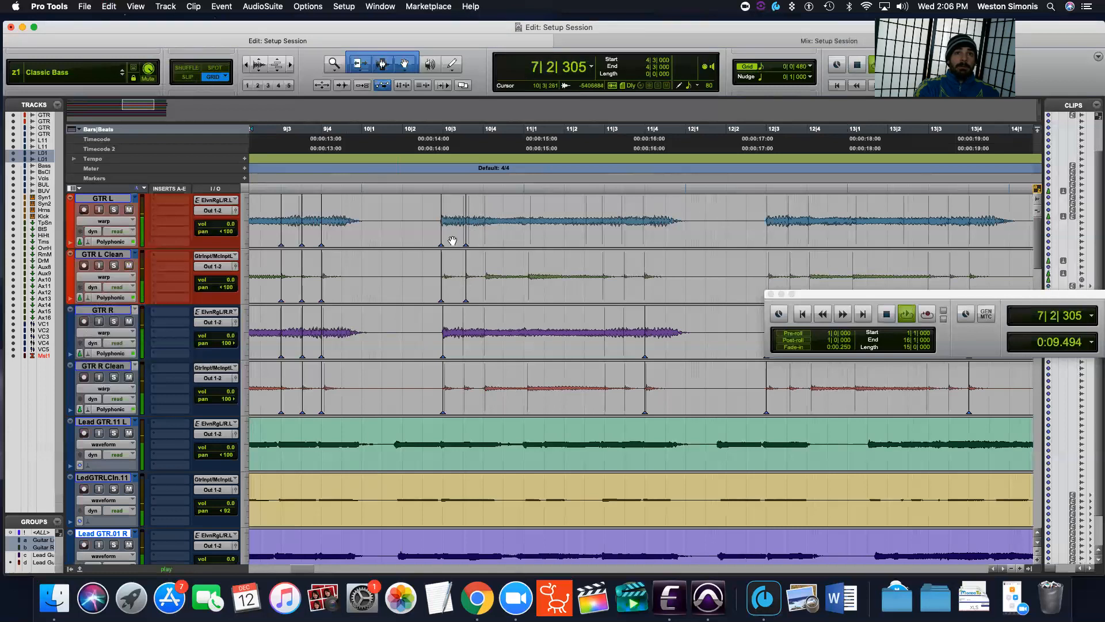
{"action": "left_click_drag", "start_coordinate": [446, 237], "coordinate": [448, 237]}
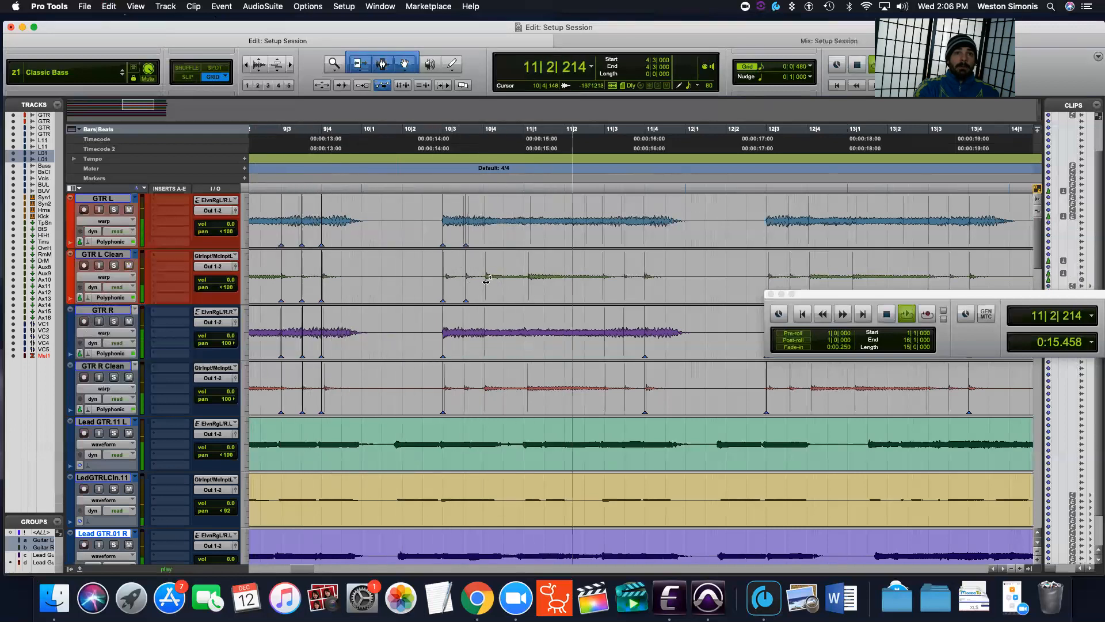
{"action": "left_click_drag", "start_coordinate": [466, 285], "coordinate": [463, 285]}
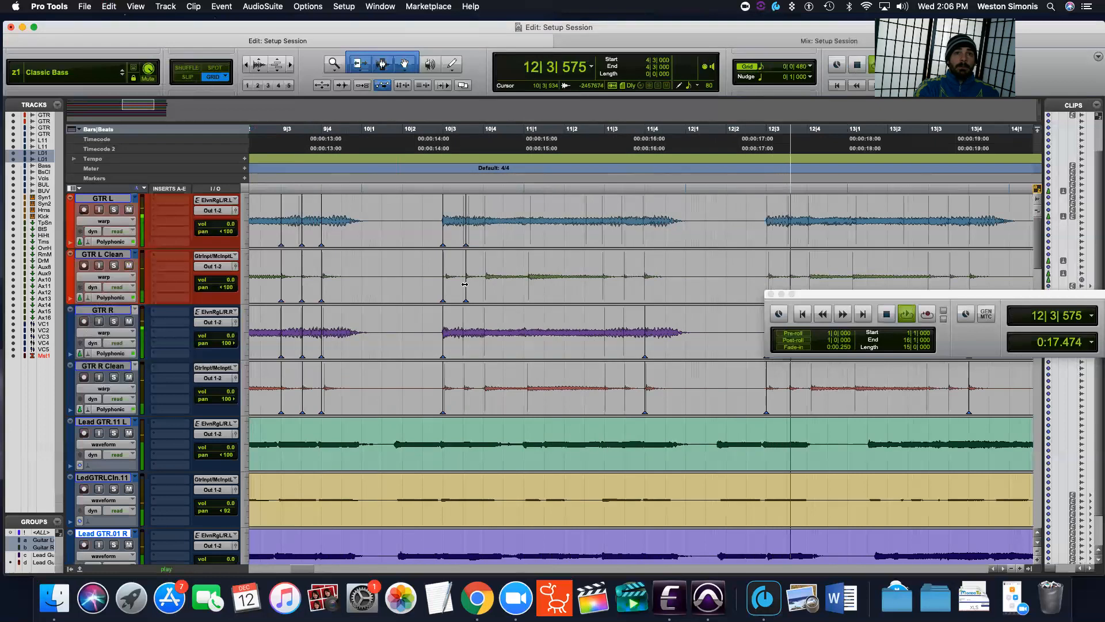
Add GTR L warp markers just after 11|1 and at 11|3, 11|3|480, 11|4 and the next phrase start at 12|3.
{"action": "left_click", "coordinate": [527, 286]}
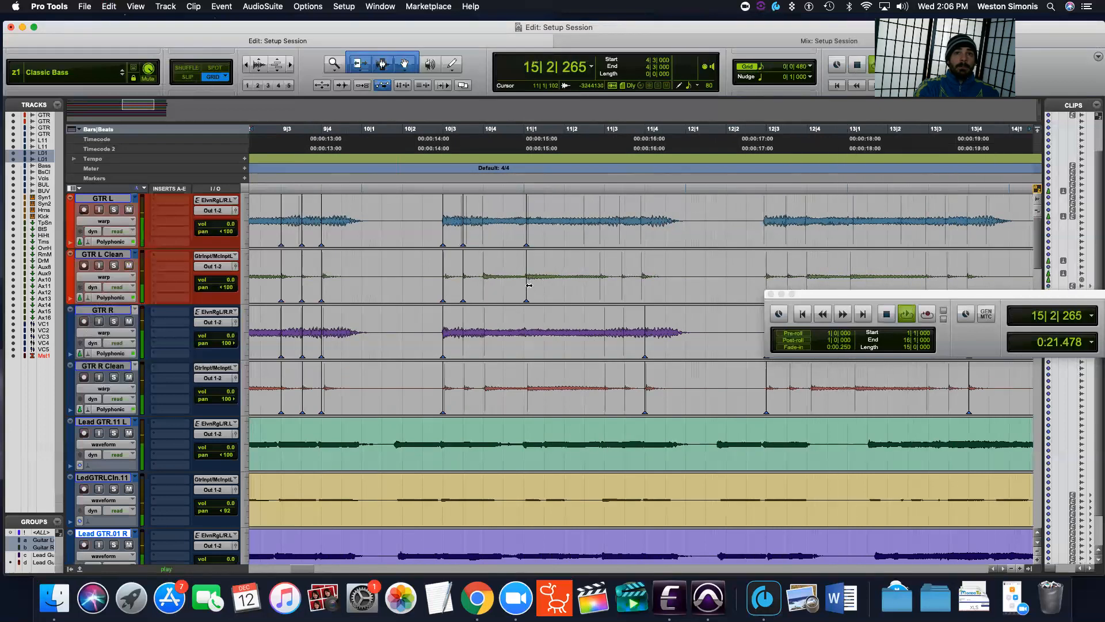
{"action": "left_click", "coordinate": [765, 235]}
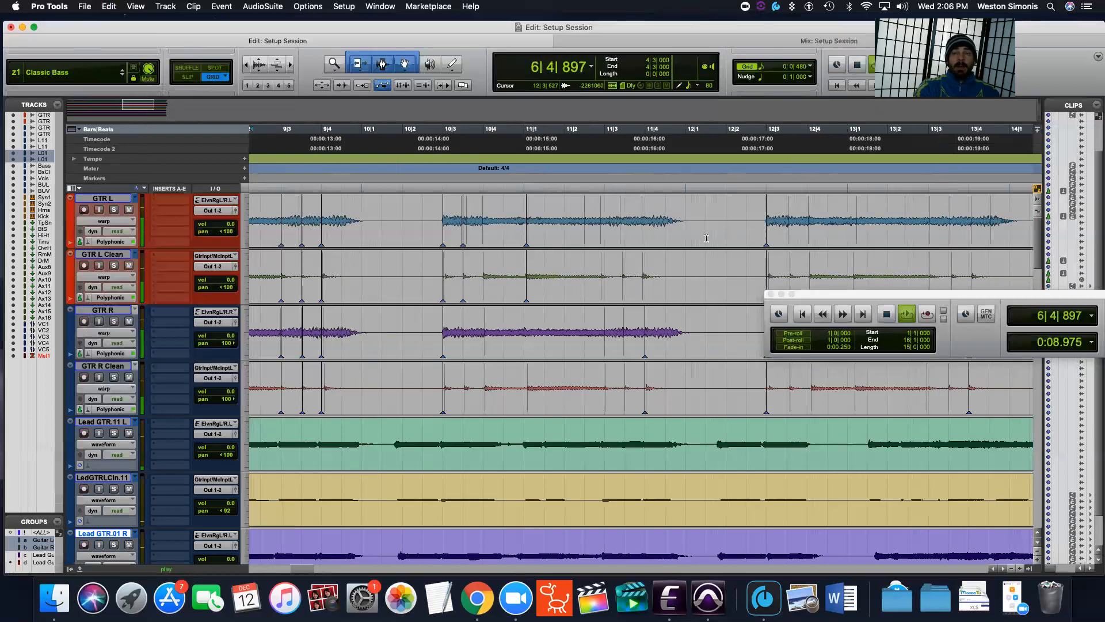
{"action": "left_click", "coordinate": [643, 285]}
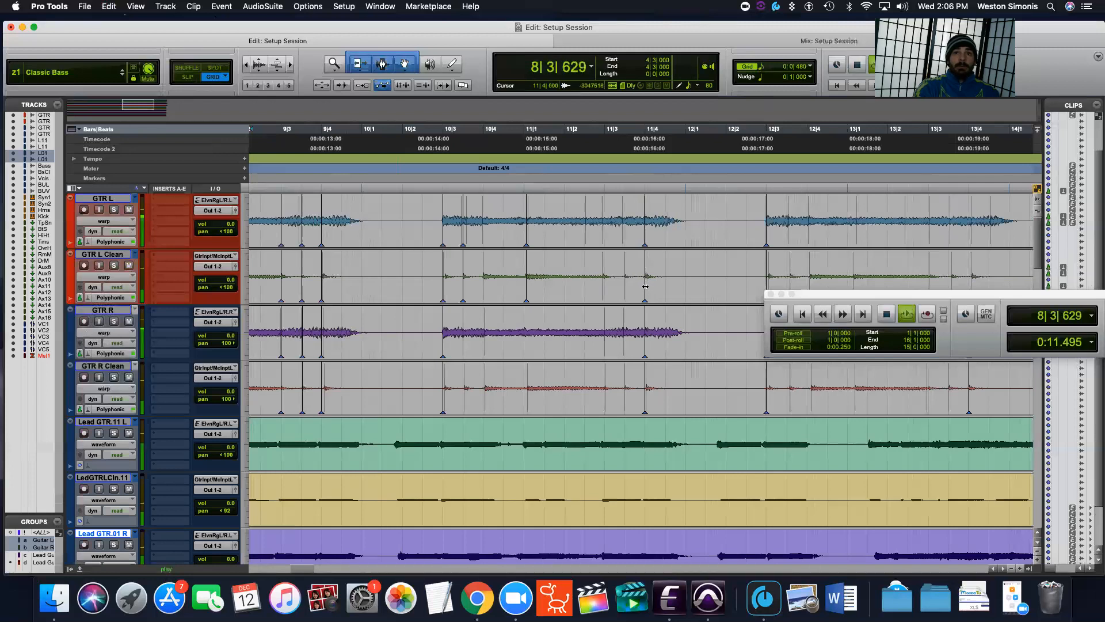
{"action": "left_click", "coordinate": [605, 286]}
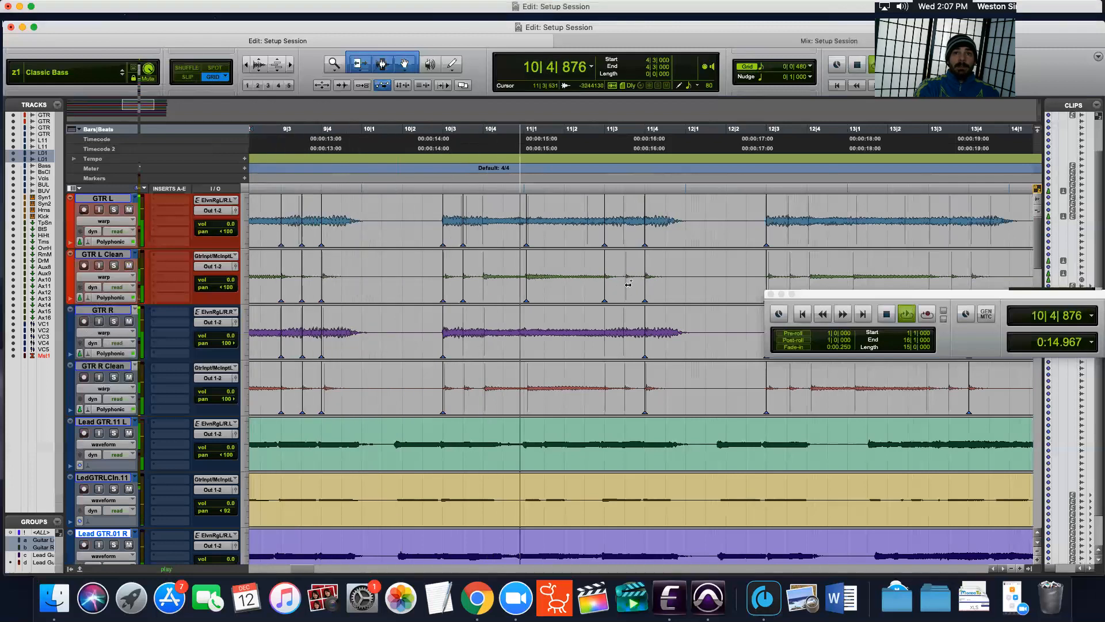
{"action": "left_click", "coordinate": [626, 285]}
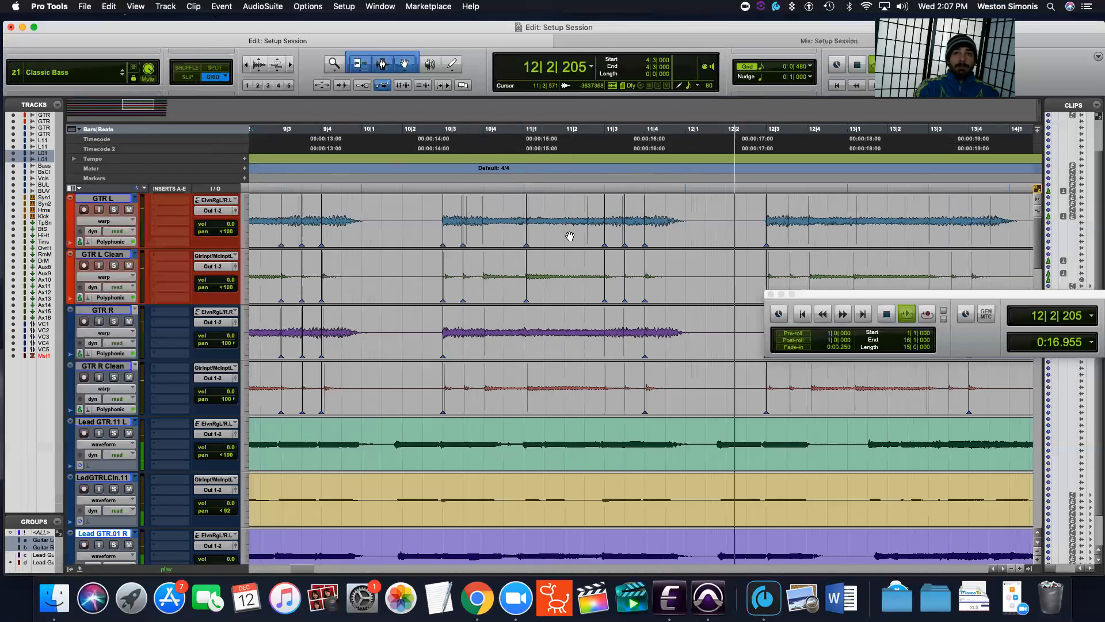
Play back the guitars from 10|2 and again from 8|2 to check the timing of the newly warped phrase.
{"action": "left_click_drag", "start_coordinate": [309, 569], "coordinate": [321, 571]}
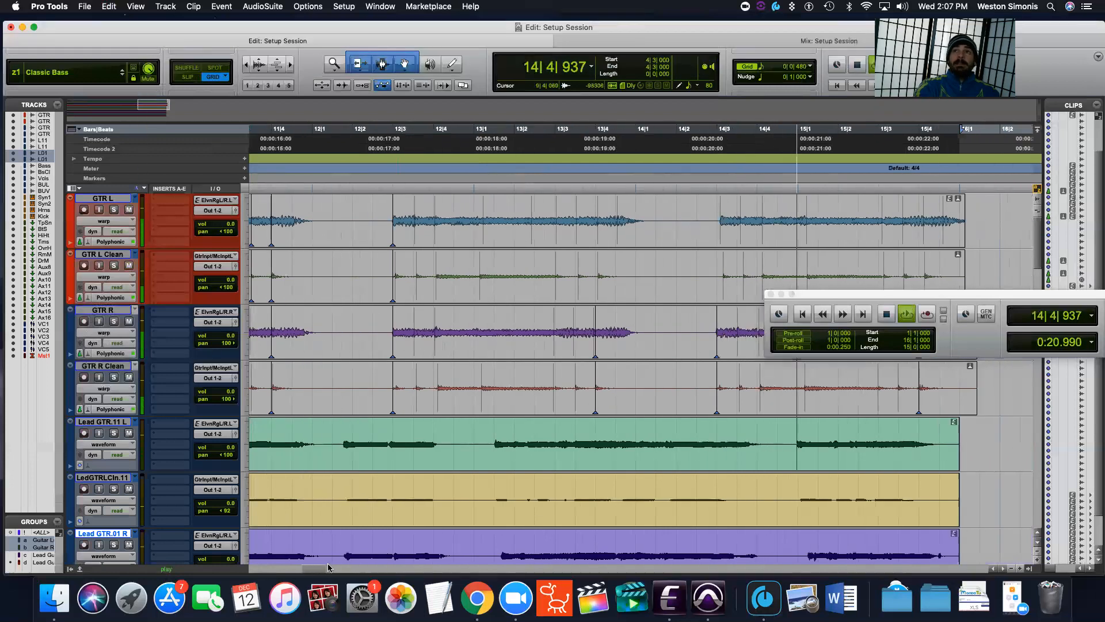
{"action": "key", "text": "space"}
{"action": "key", "text": "space"}
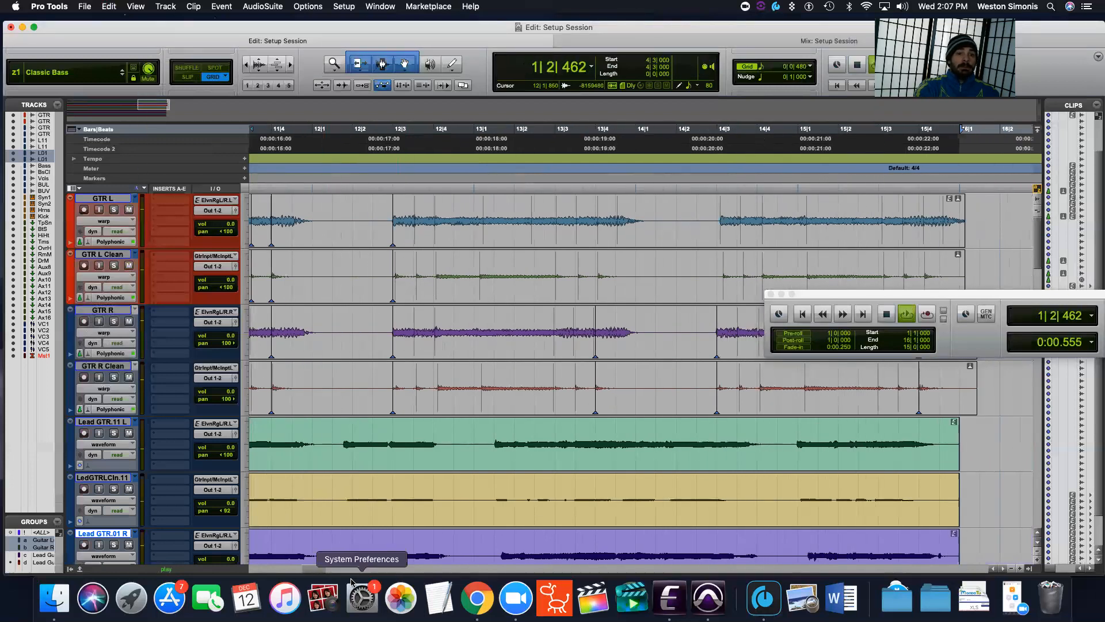
{"action": "left_click_drag", "start_coordinate": [314, 570], "coordinate": [297, 572]}
{"action": "key", "text": "space"}
{"action": "left_click", "coordinate": [591, 132]}
{"action": "key", "text": "space"}
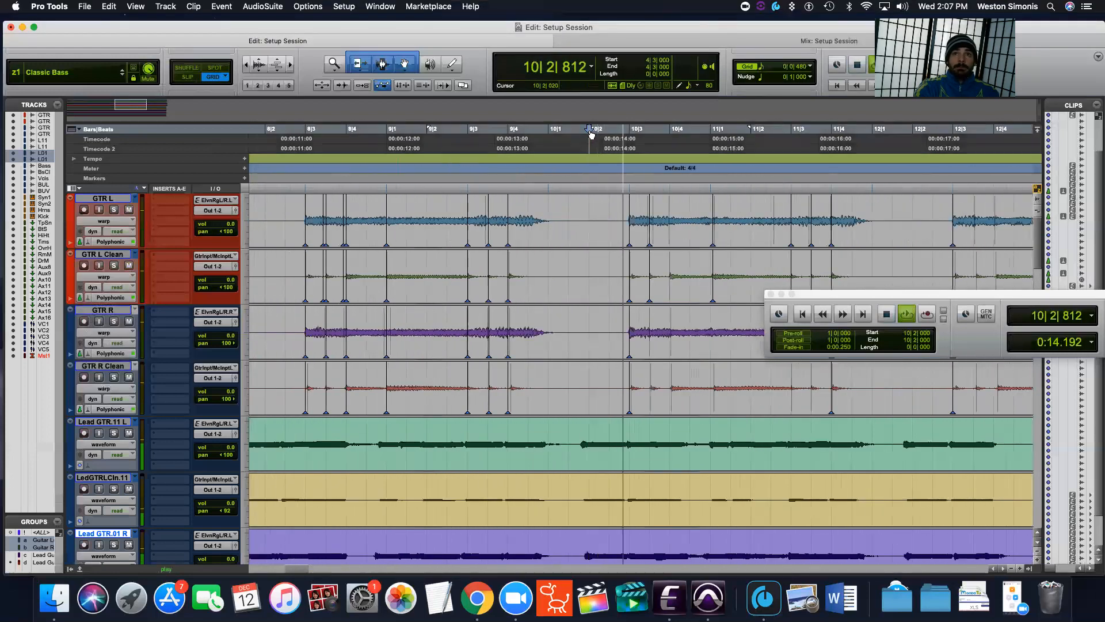
{"action": "mouse_move", "coordinate": [288, 572]}
{"action": "left_mouse_down"}
{"action": "mouse_move", "coordinate": [303, 570]}
{"action": "mouse_move", "coordinate": [284, 570]}
{"action": "left_mouse_up"}
{"action": "key", "text": "space"}
{"action": "left_click", "coordinate": [559, 147]}
{"action": "key", "text": "space"}
{"action": "left_click_drag", "start_coordinate": [291, 570], "coordinate": [307, 568]}
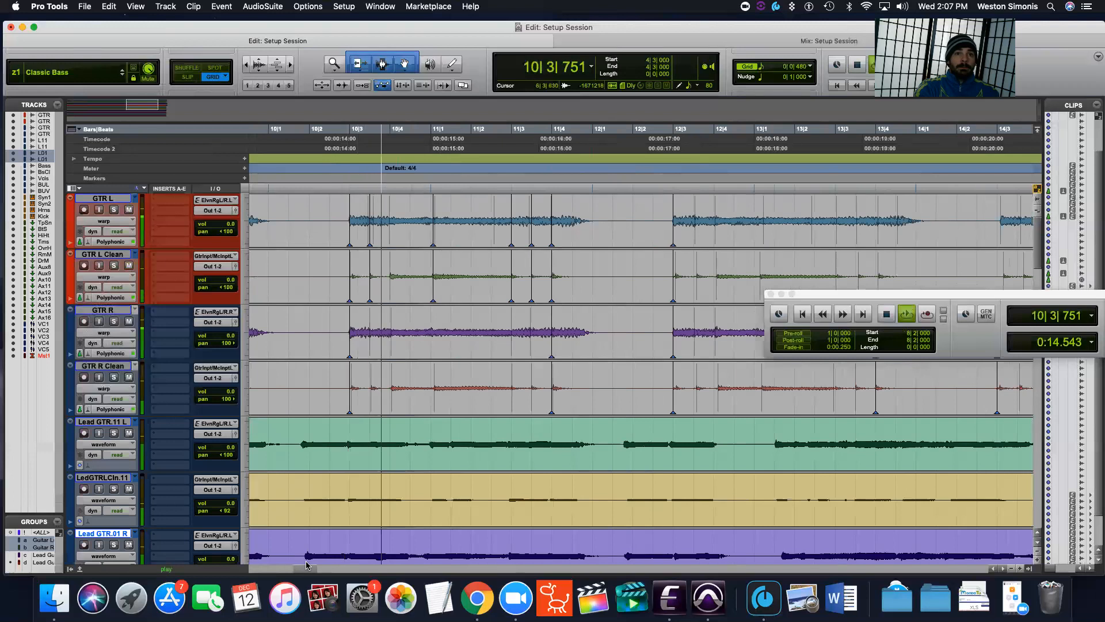
Add a GTR R warp marker aligned to 11|1, check it by playback, and pull the GTR L marker to 11|1 too.
{"action": "key", "text": "space"}
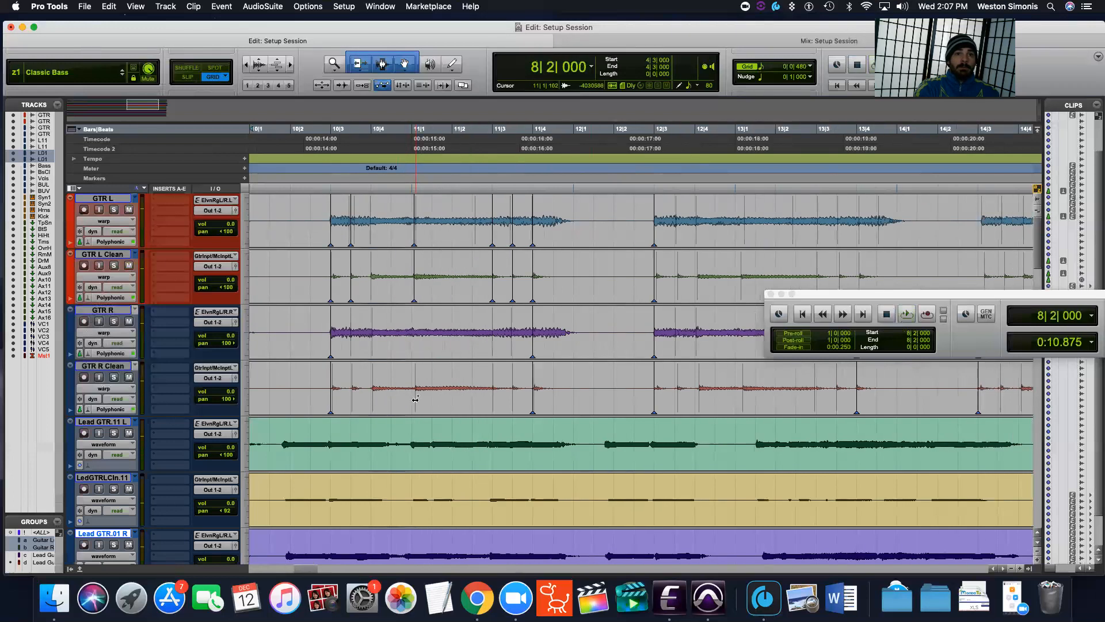
{"action": "left_click_drag", "start_coordinate": [415, 400], "coordinate": [414, 400]}
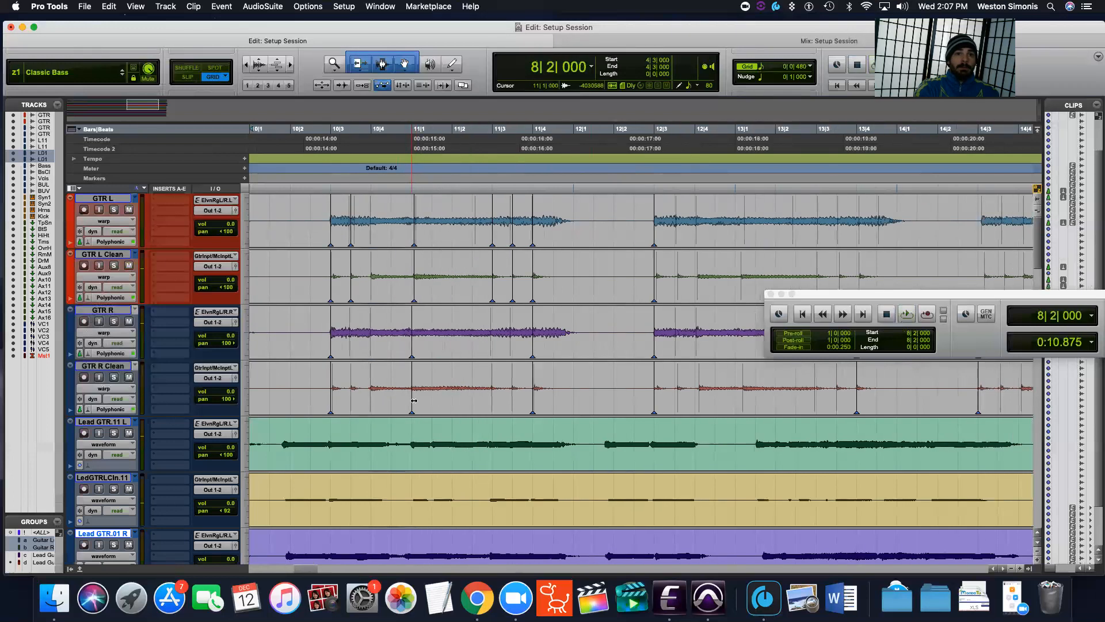
{"action": "key", "text": "space"}
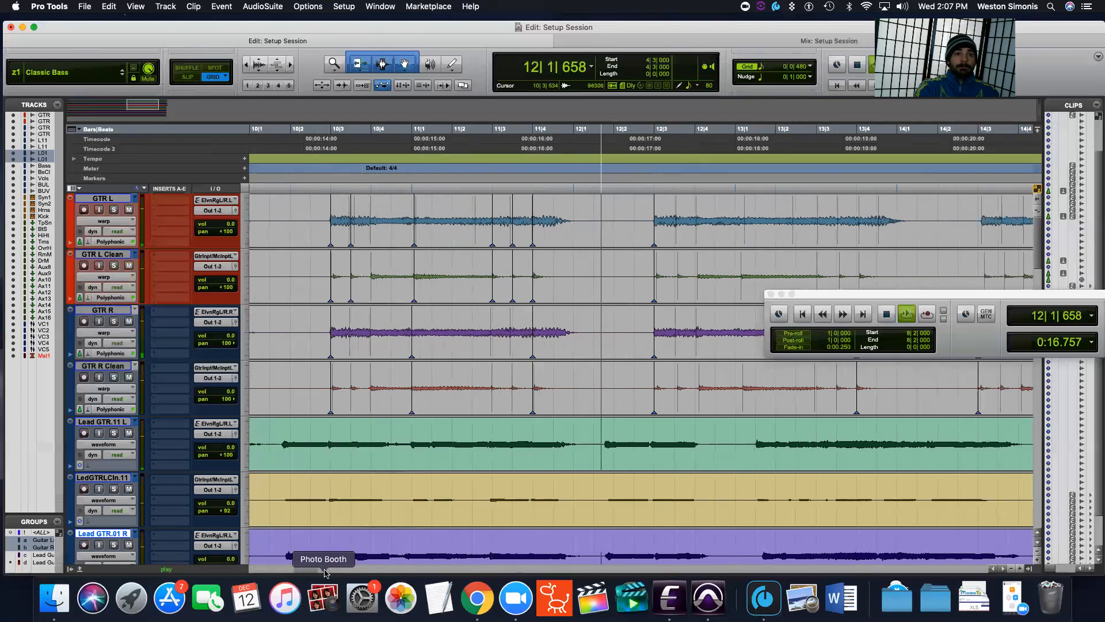
{"action": "scroll", "coordinate": [317, 569], "scroll_direction": "right", "scroll_amount": 3}
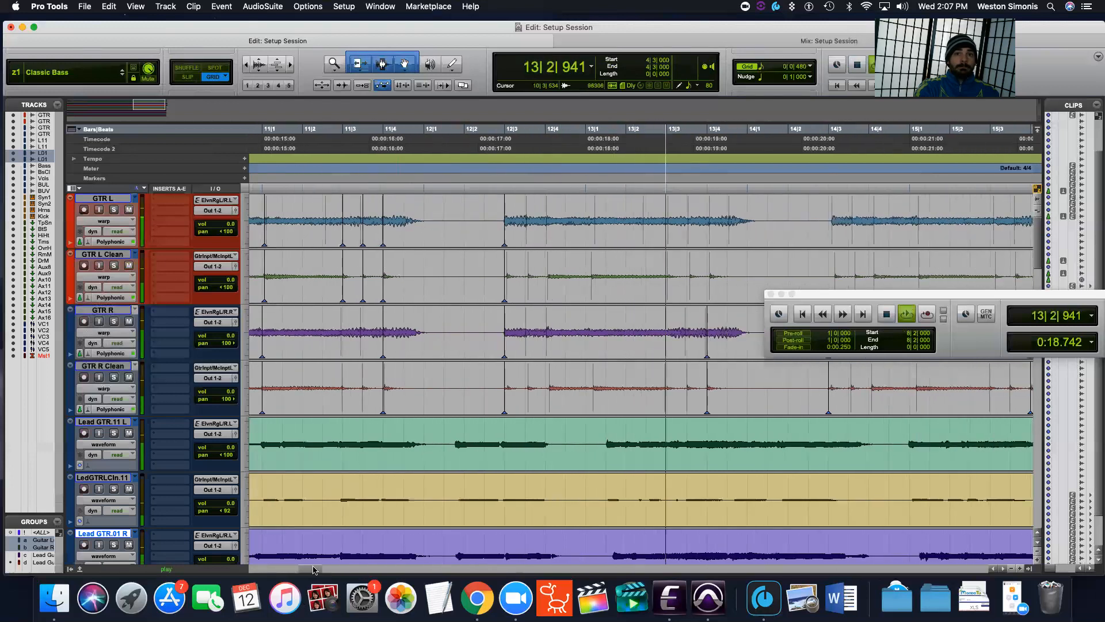
{"action": "scroll", "coordinate": [313, 570], "scroll_direction": "left", "scroll_amount": 3}
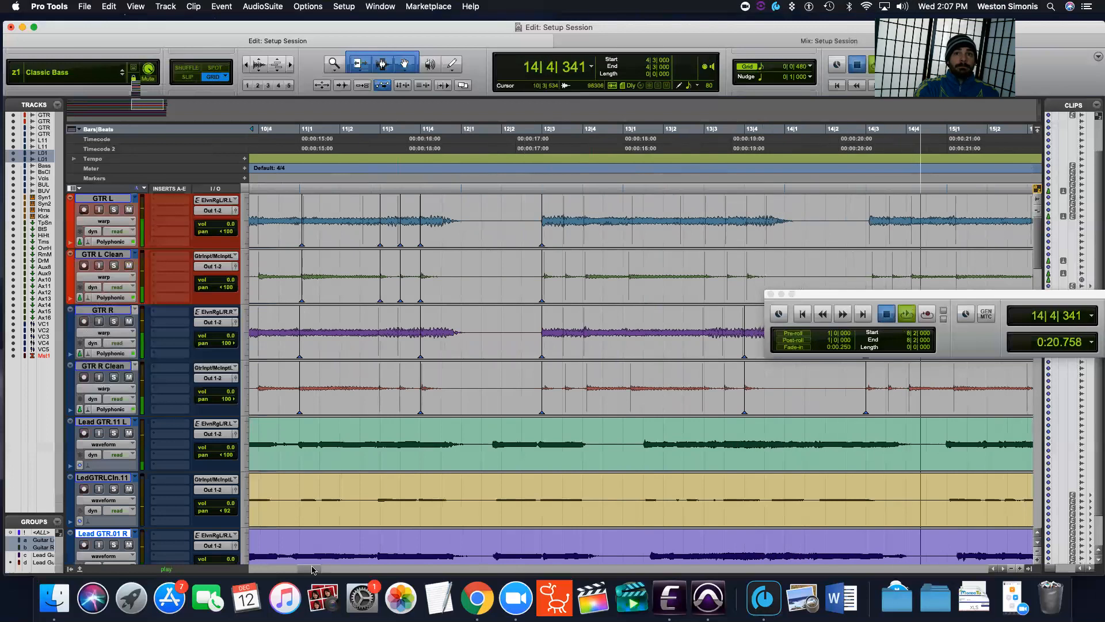
{"action": "key", "text": "space"}
{"action": "scroll", "coordinate": [307, 573], "scroll_direction": "left", "scroll_amount": 2}
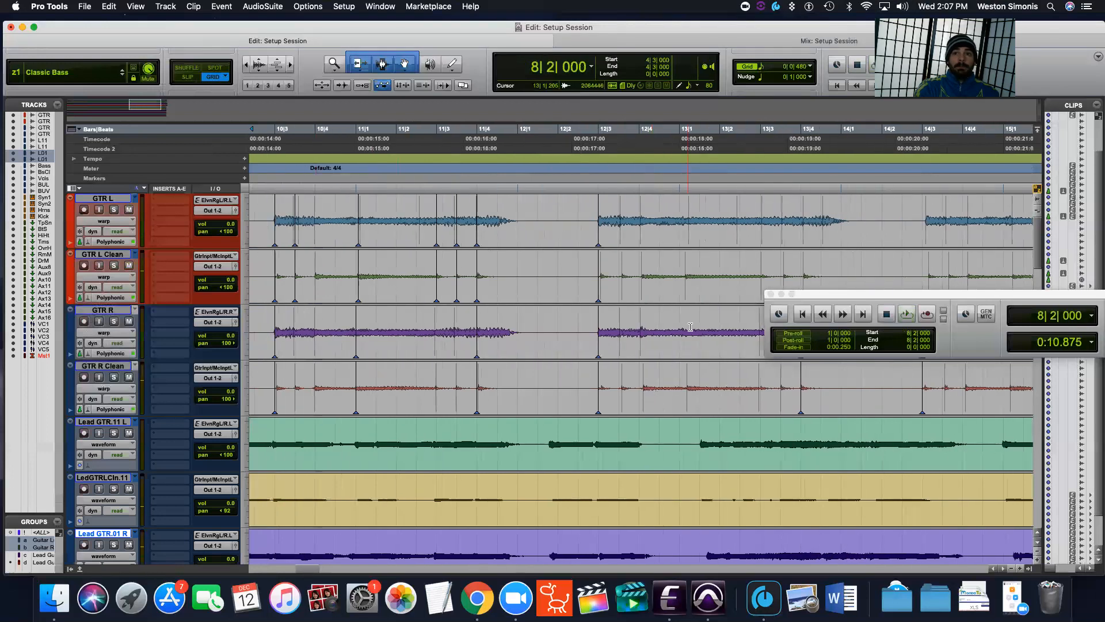
{"action": "key", "text": "space"}
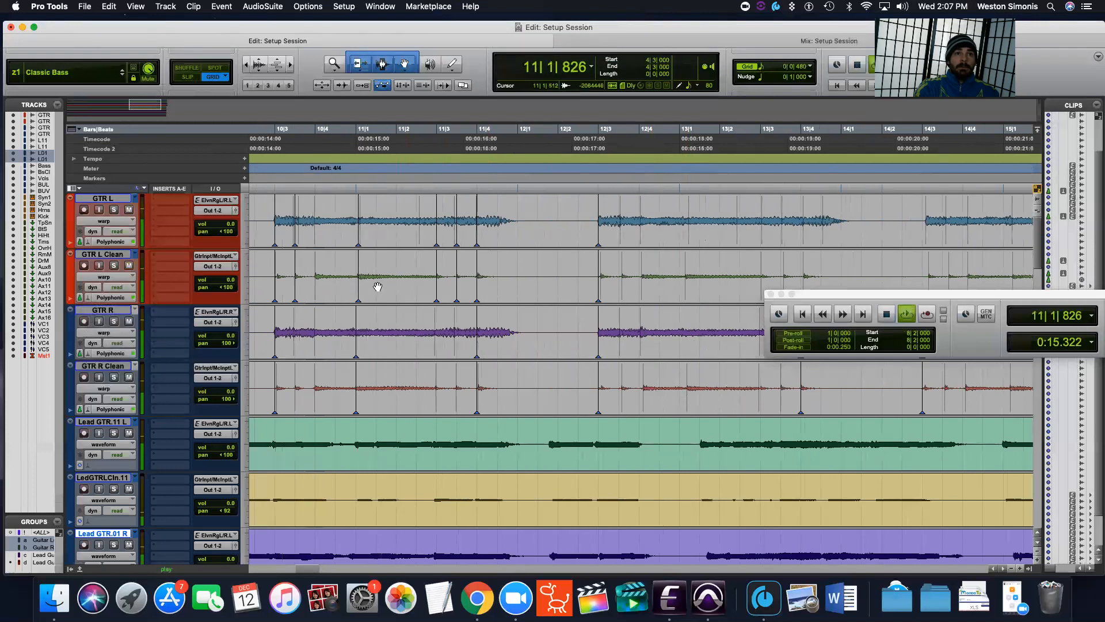
{"action": "key", "text": "space"}
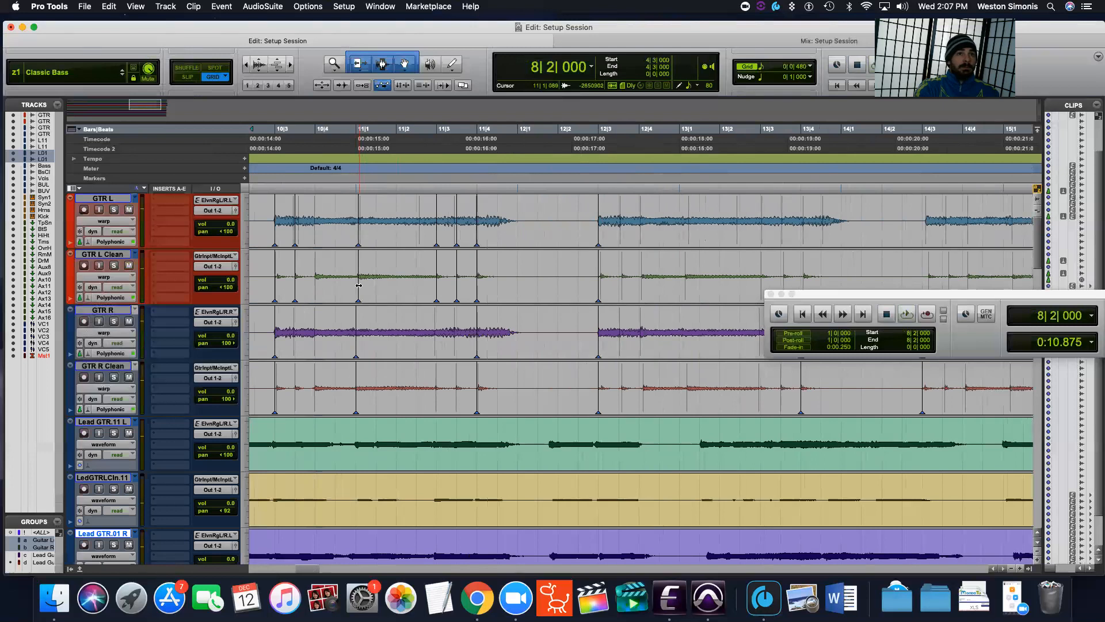
{"action": "left_click", "coordinate": [360, 288]}
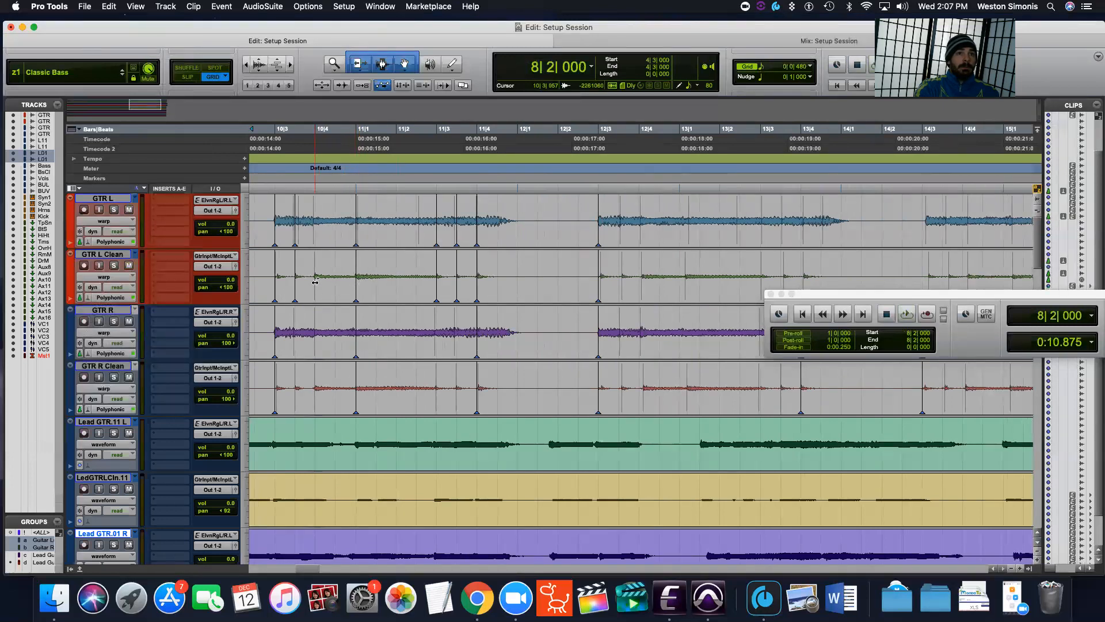
Replace the GTR L warp marker near 12|3, add one at the phrase start near 14|3, and align the first to 12|3.
{"action": "key", "text": "space"}
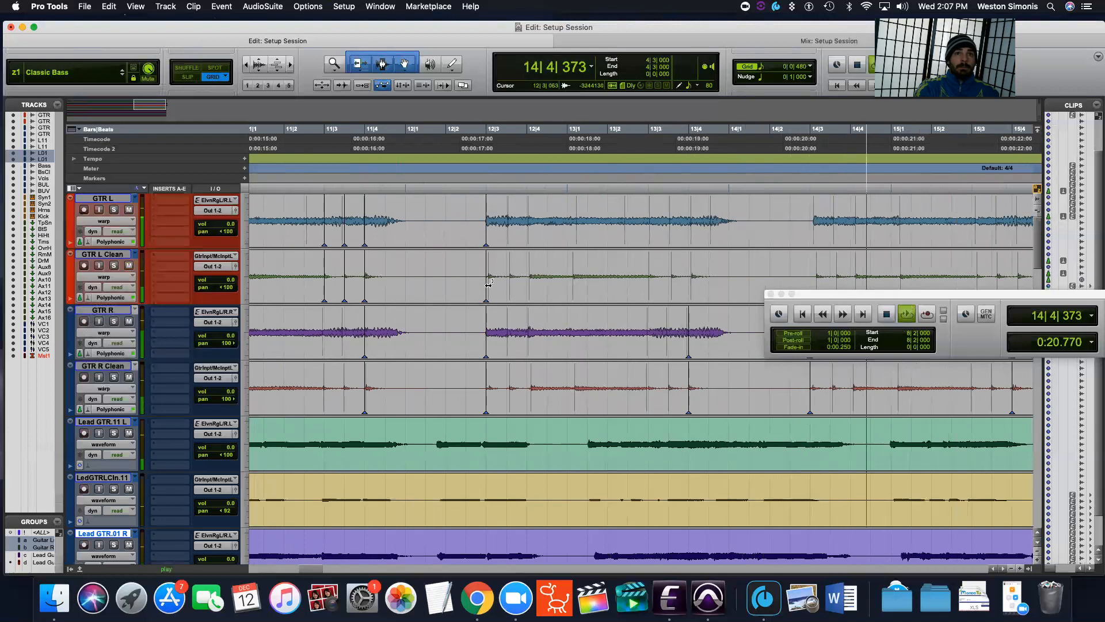
{"action": "key", "text": "space"}
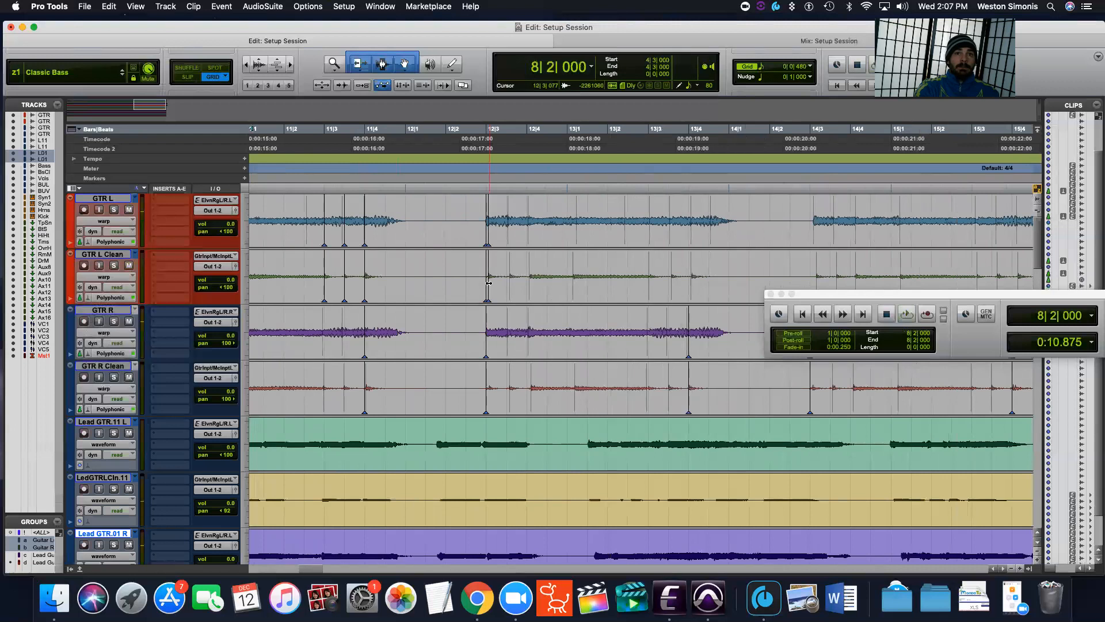
{"action": "left_click_drag", "start_coordinate": [487, 284], "coordinate": [487, 284]}
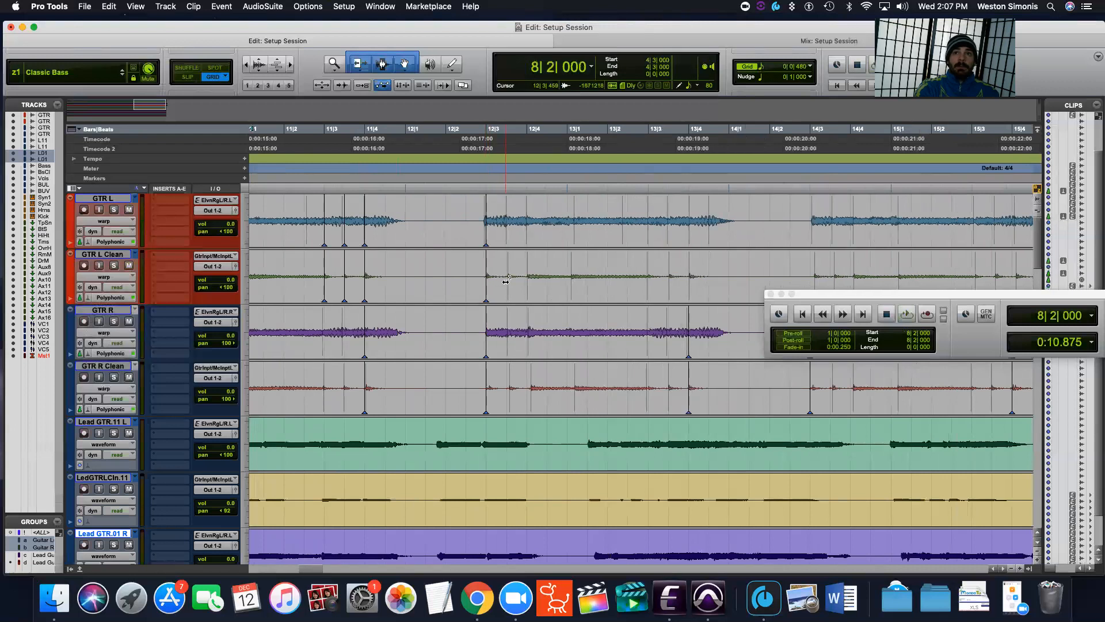
{"action": "key", "text": "super+z"}
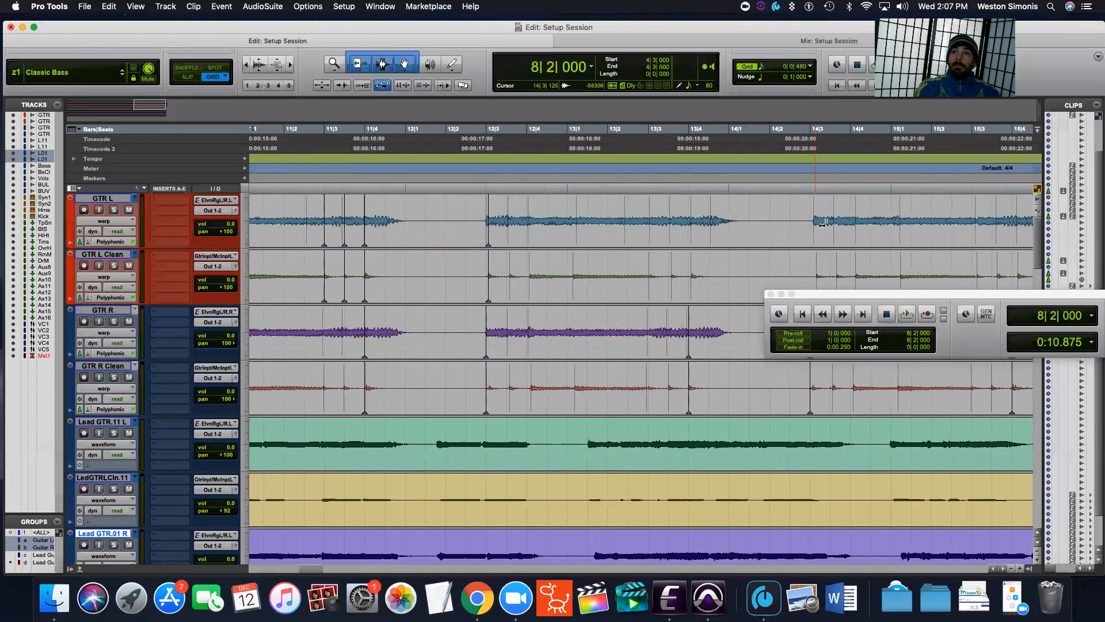
{"action": "double_click", "coordinate": [813, 232]}
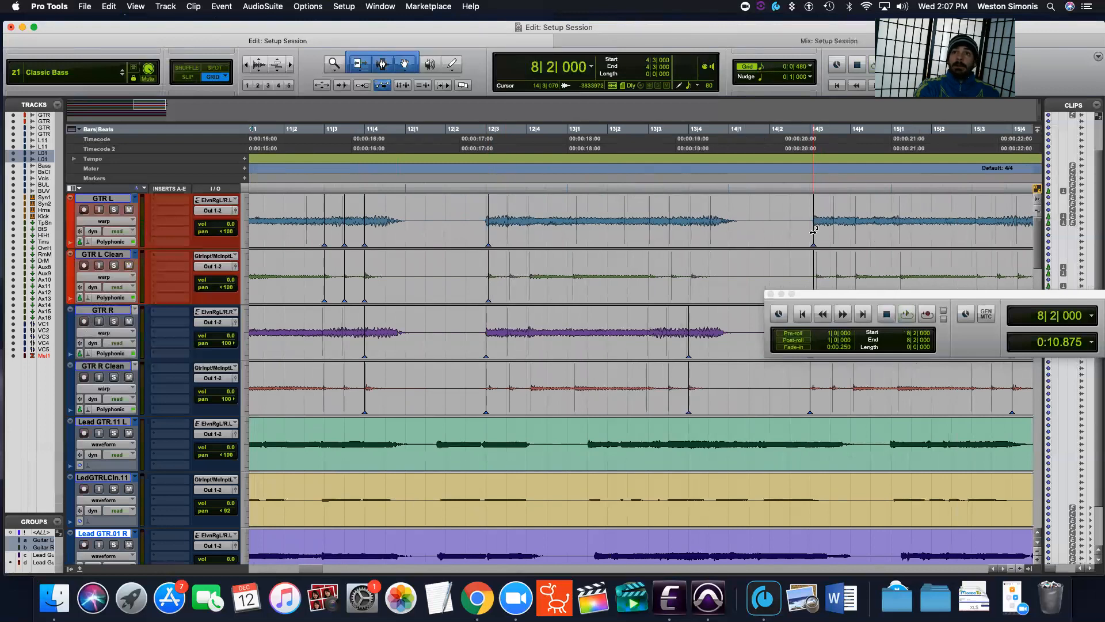
{"action": "left_click_drag", "start_coordinate": [485, 237], "coordinate": [486, 237]}
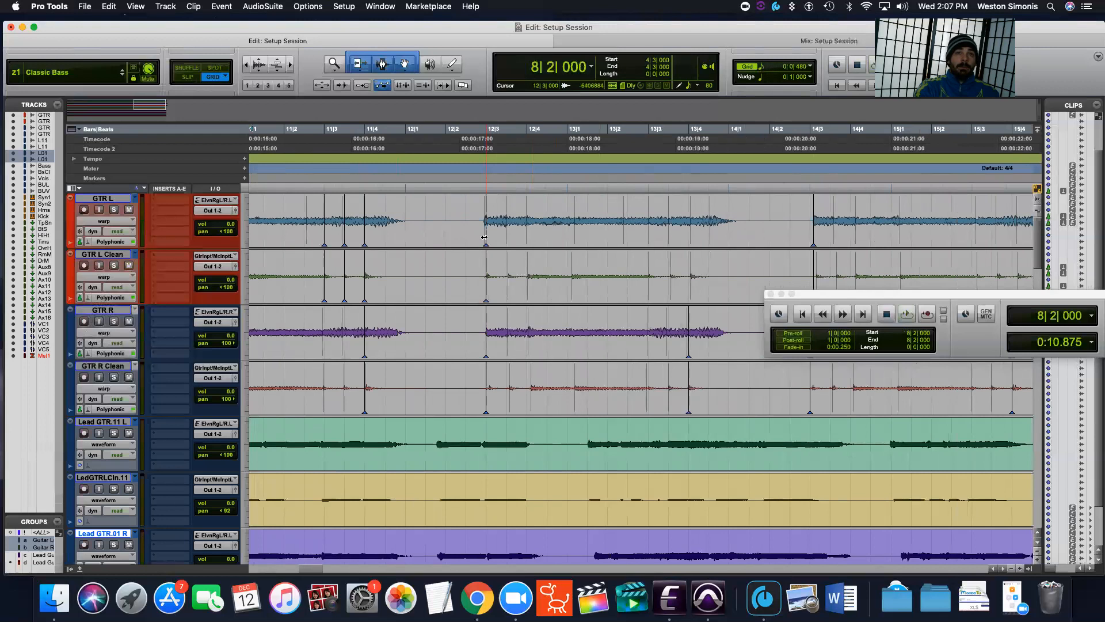
Add warp markers in GTR L and GTR R and align them to 12|3|480 and 12|4.
{"action": "double_click", "coordinate": [507, 284]}
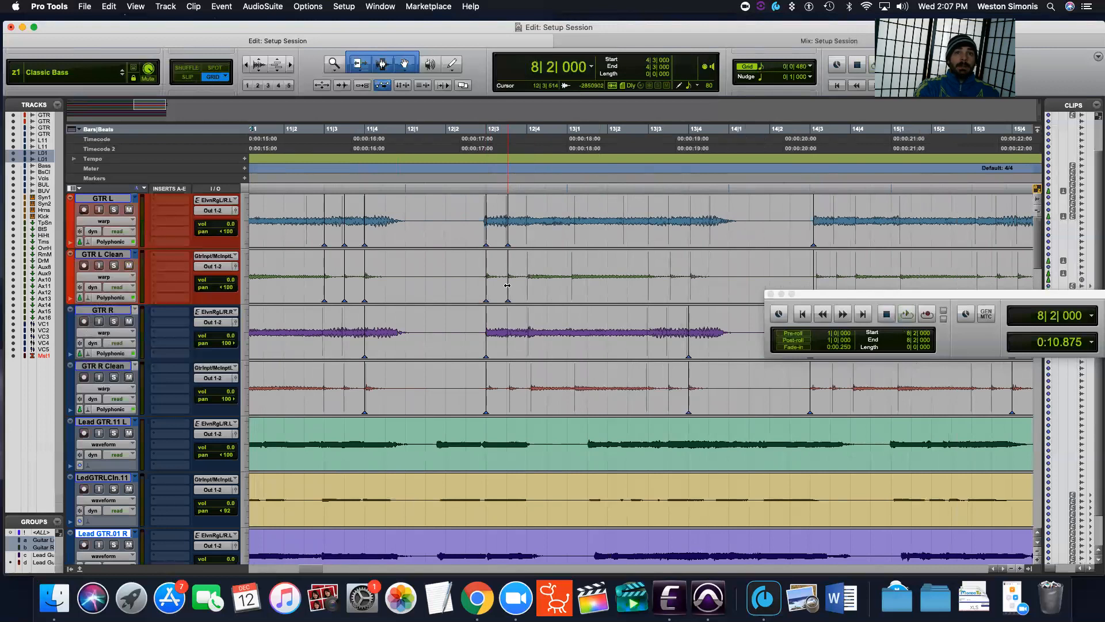
{"action": "left_click_drag", "start_coordinate": [527, 288], "coordinate": [526, 288]}
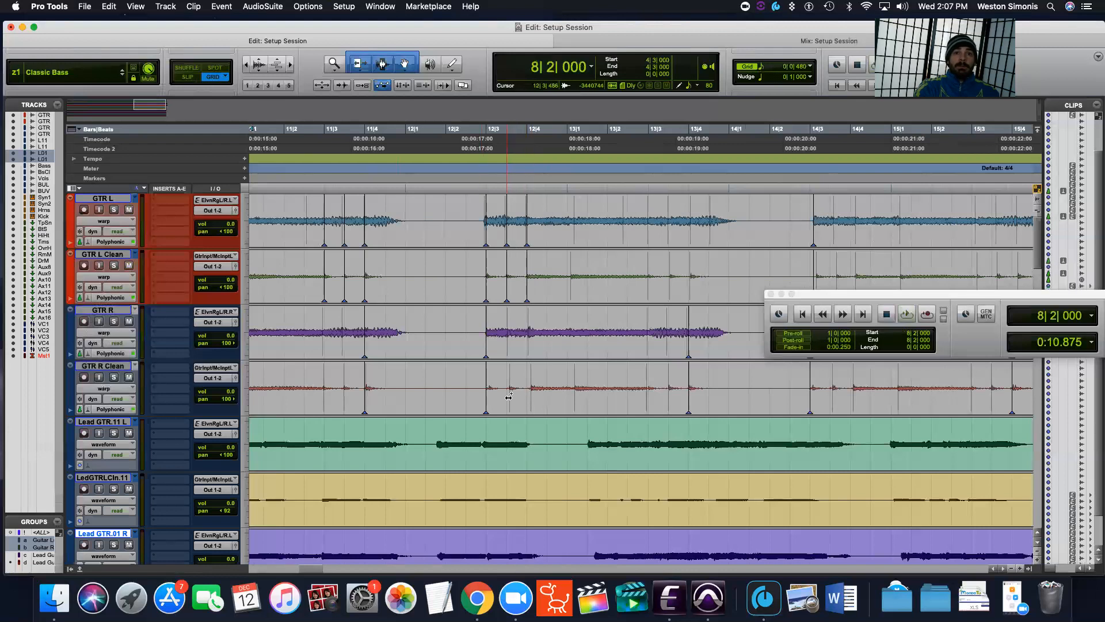
{"action": "left_click_drag", "start_coordinate": [509, 397], "coordinate": [506, 397]}
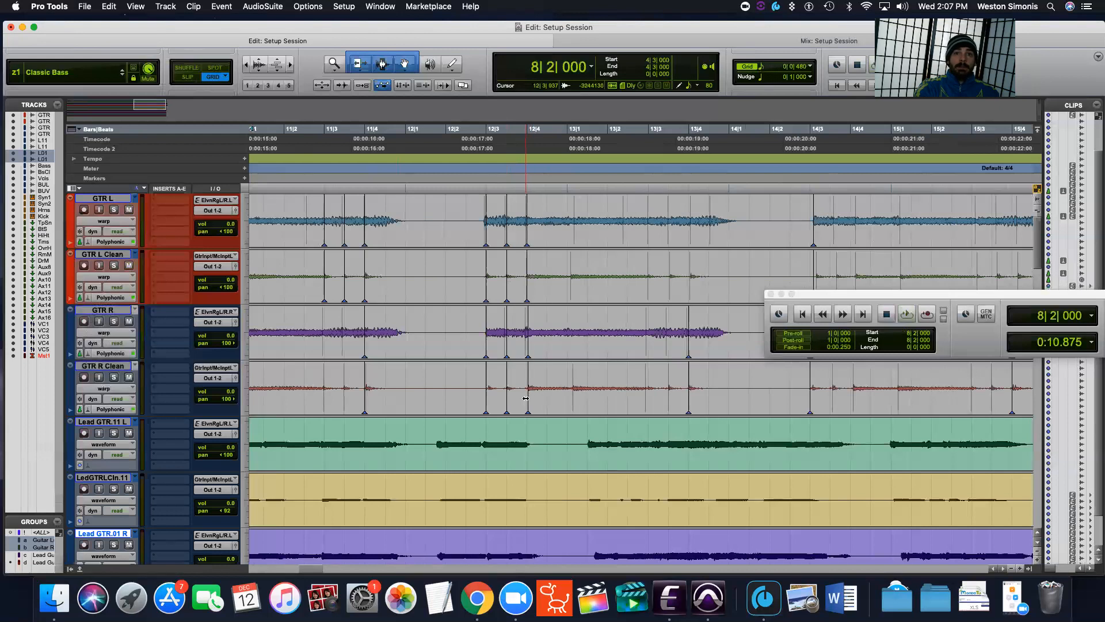
Add warp markers aligned to 13|1 in GTR R and GTR L, plus GTR L markers at 13|3 and 13|3|480.
{"action": "left_click", "coordinate": [573, 397]}
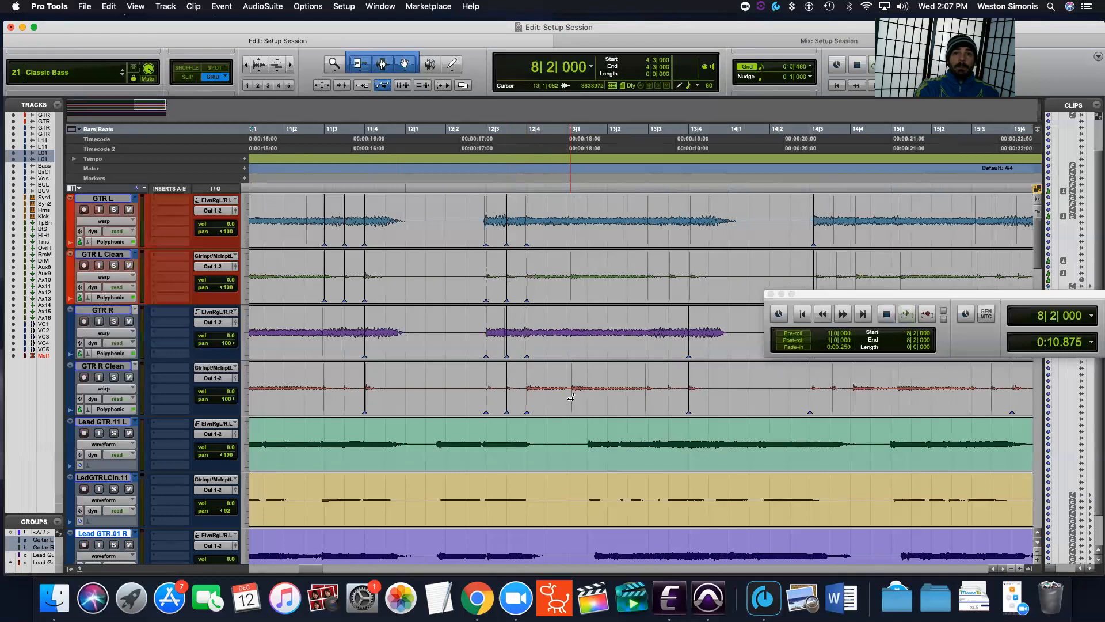
{"action": "left_click", "coordinate": [571, 399]}
{"action": "left_click_drag", "start_coordinate": [572, 400], "coordinate": [567, 400]}
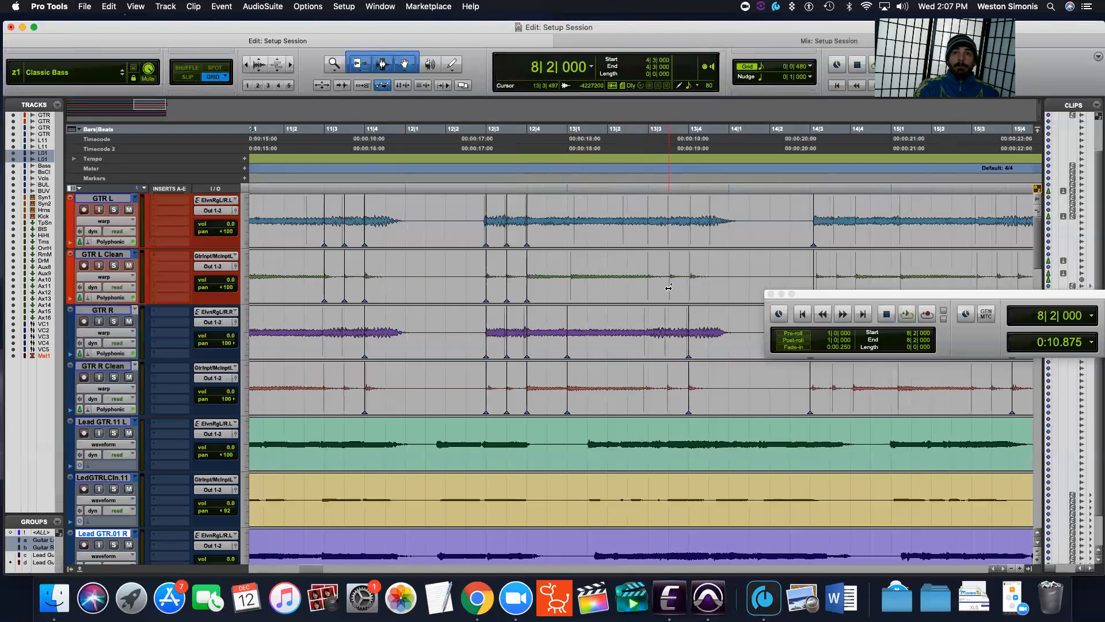
{"action": "left_click", "coordinate": [648, 286]}
{"action": "left_click_drag", "start_coordinate": [570, 285], "coordinate": [567, 285]}
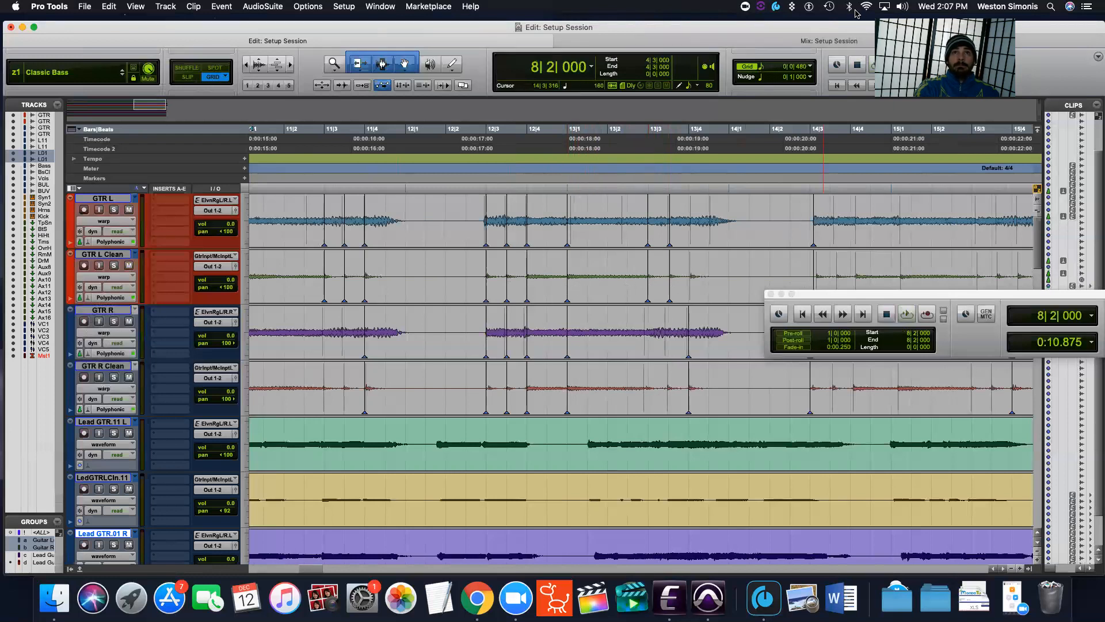
Add GTR R warp markers at 11|3 and 11|3|480, aligning the 11|3|480 transient to the grid.
{"action": "left_click_drag", "start_coordinate": [944, 292], "coordinate": [718, 252]}
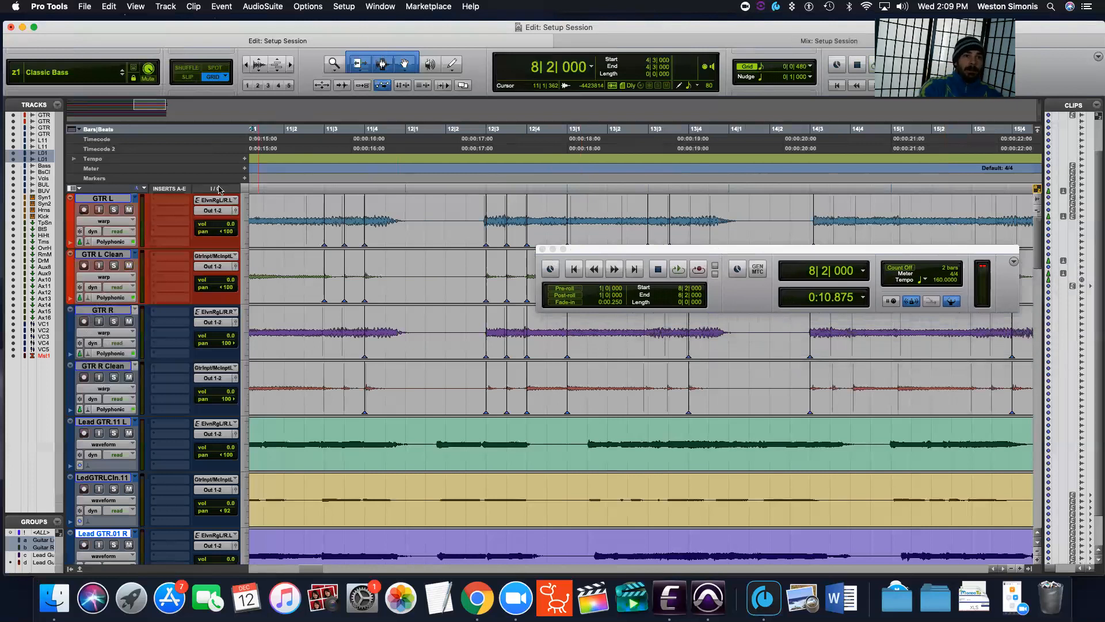
{"action": "double_click", "coordinate": [343, 340]}
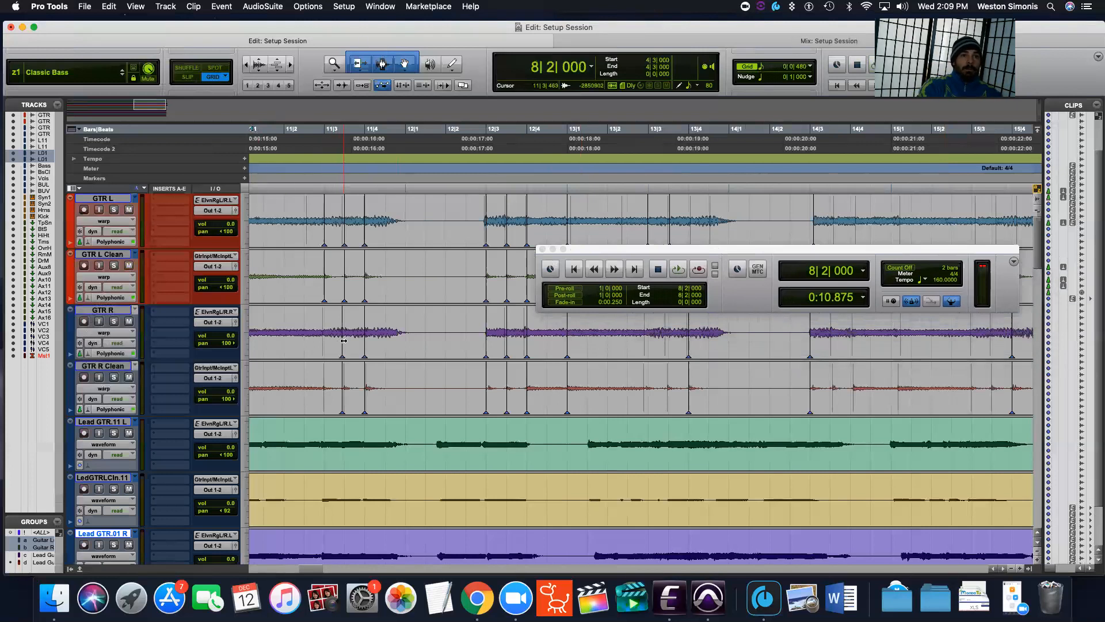
{"action": "left_click_drag", "start_coordinate": [342, 403], "coordinate": [345, 403]}
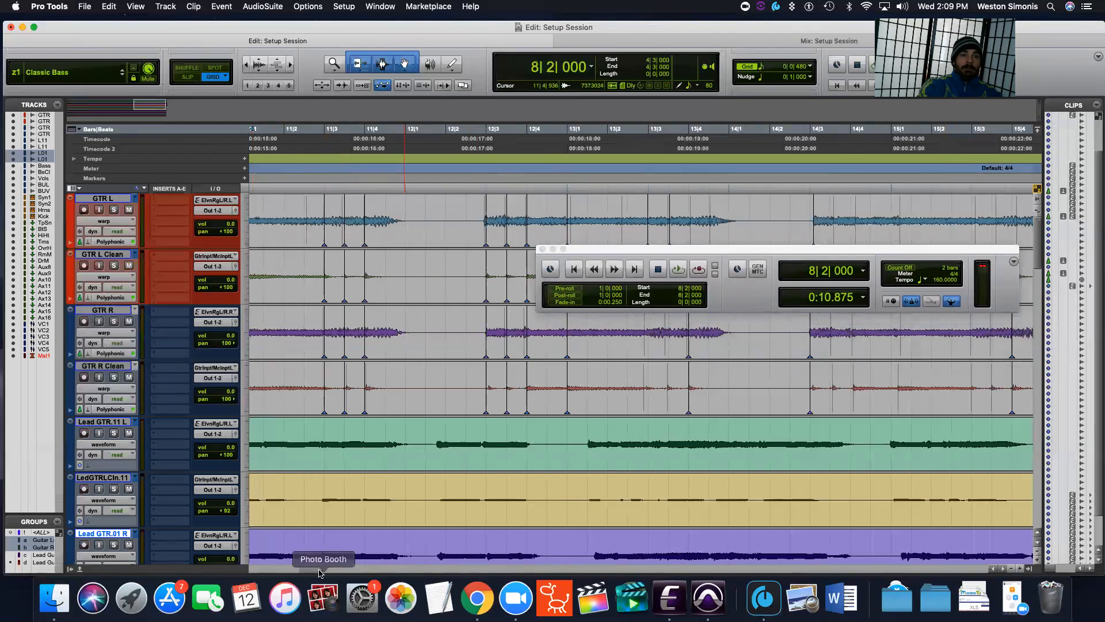
Open the Kick track's first clip in the MIDI Editor and choose the Pencil tool.
{"action": "scroll", "coordinate": [392, 422], "scroll_direction": "down", "scroll_amount": 8}
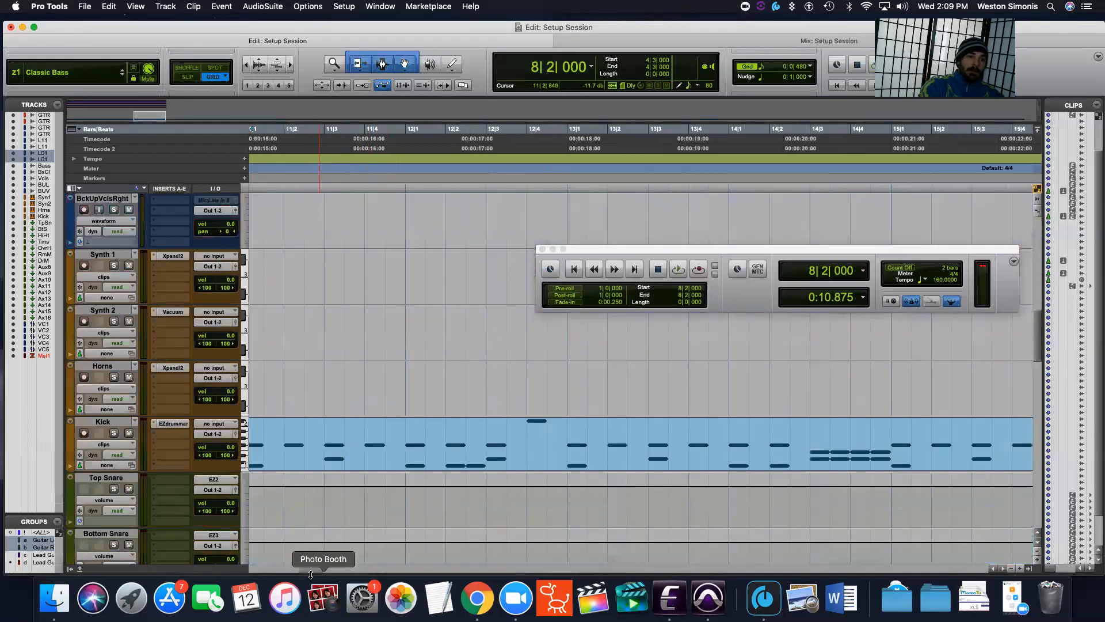
{"action": "left_click_drag", "start_coordinate": [311, 568], "coordinate": [256, 569]}
{"action": "left_click", "coordinate": [301, 455]}
{"action": "double_click", "coordinate": [302, 455]}
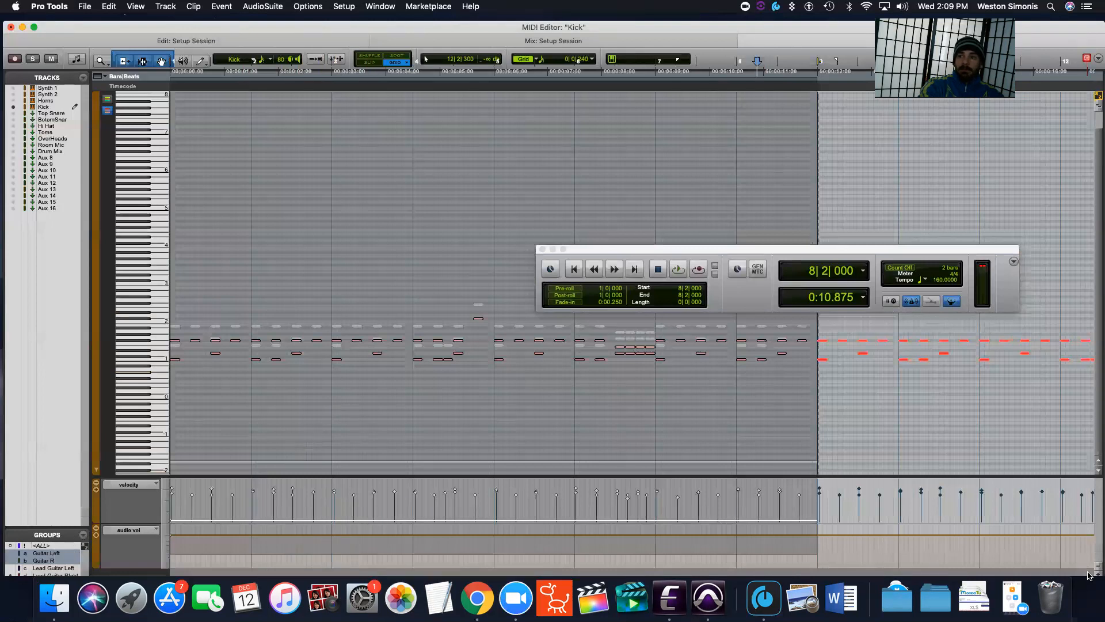
{"action": "left_click_drag", "start_coordinate": [1049, 27], "coordinate": [1052, 22]}
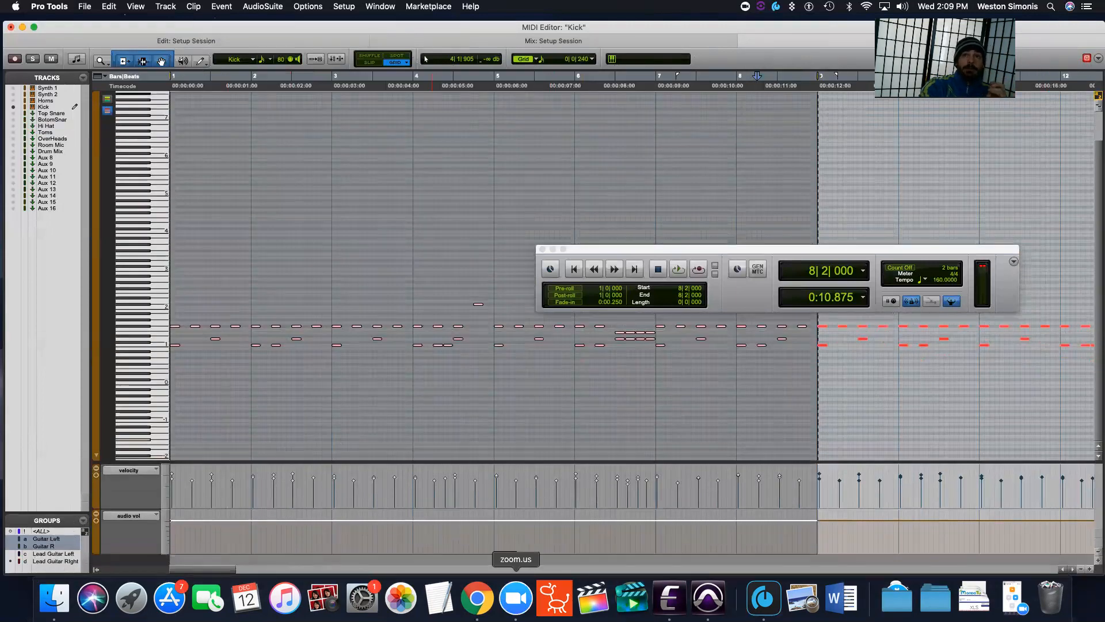
{"action": "left_click", "coordinate": [201, 62]}
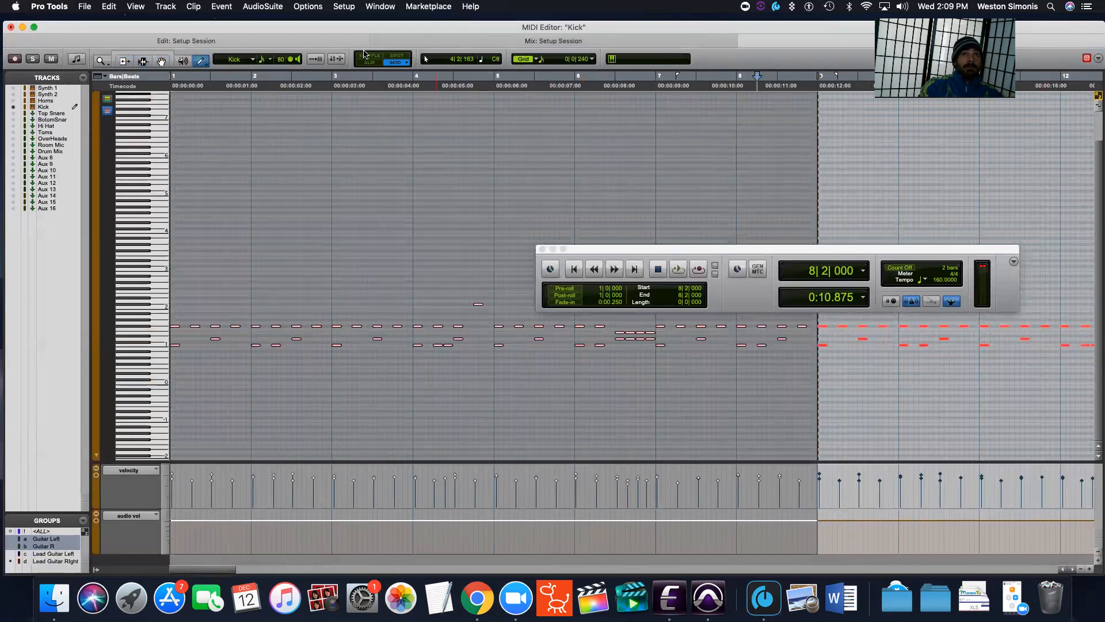
Switch to the Mix window and look over the drum, Aux, VCA and master channels.
{"action": "key", "text": "super+equal"}
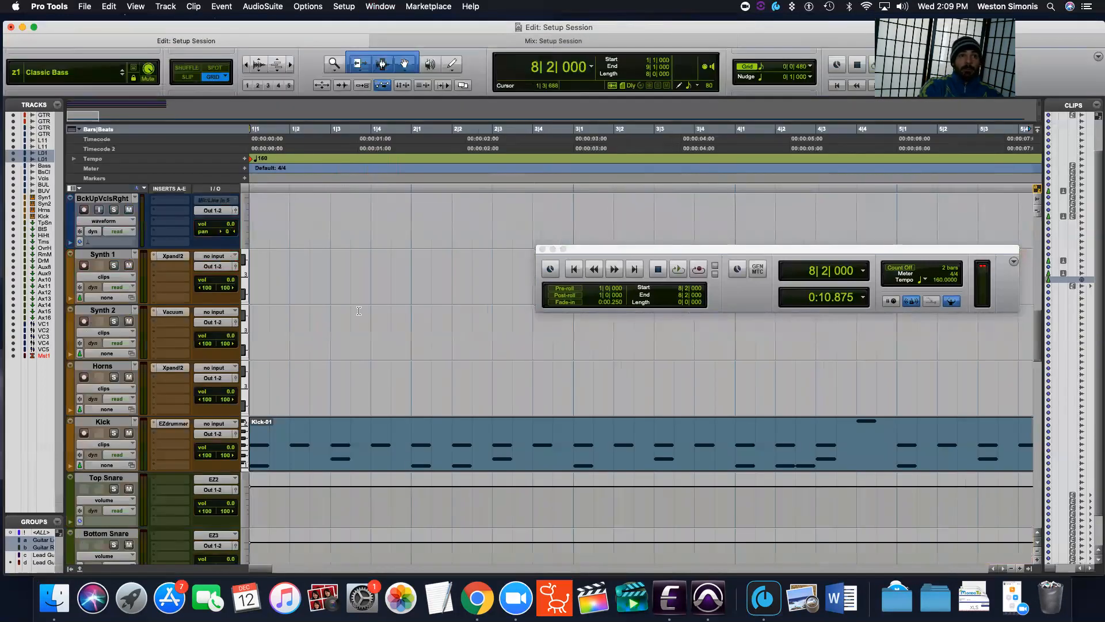
{"action": "key", "text": "super+equal"}
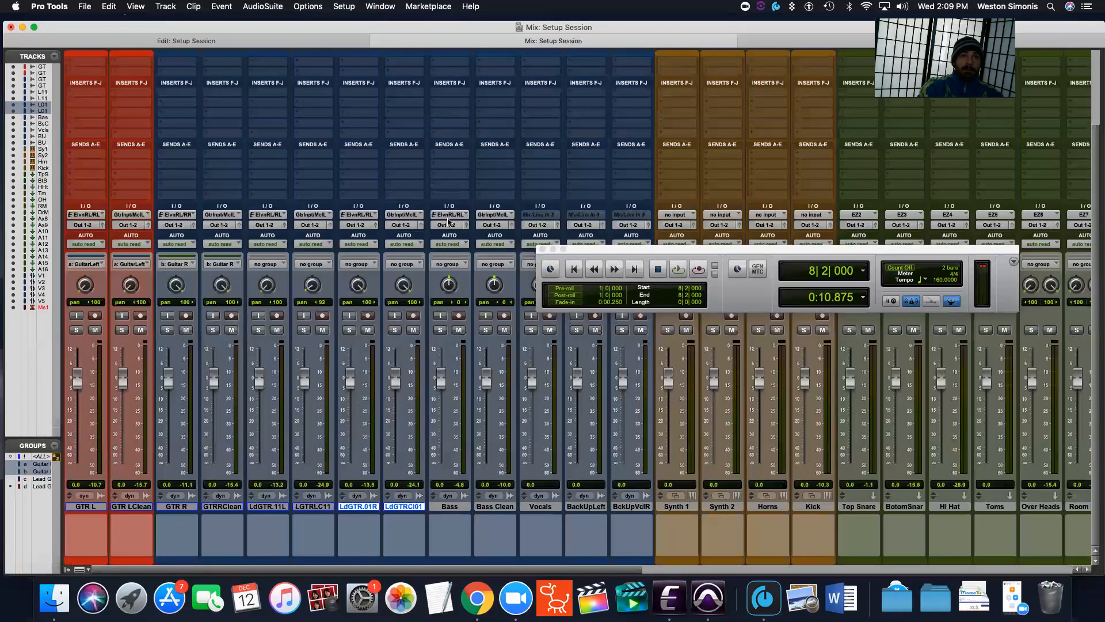
{"action": "left_click_drag", "start_coordinate": [762, 248], "coordinate": [522, 78]}
{"action": "left_click_drag", "start_coordinate": [204, 570], "coordinate": [643, 543]}
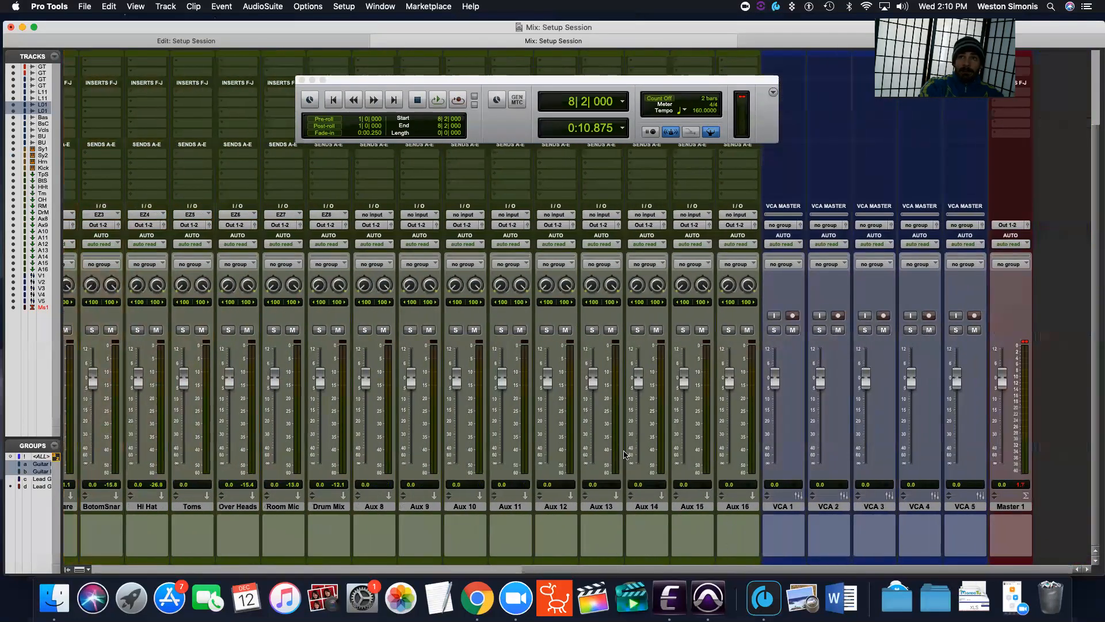
{"action": "left_click_drag", "start_coordinate": [496, 81], "coordinate": [437, 103]}
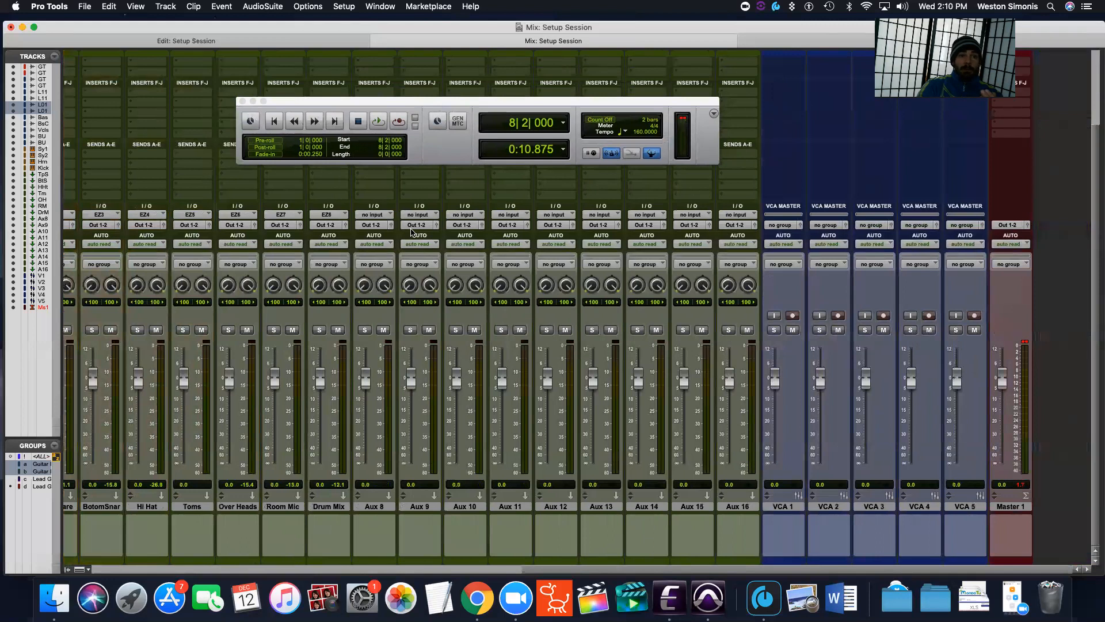
{"action": "scroll", "coordinate": [678, 562], "scroll_direction": "left", "scroll_amount": 15}
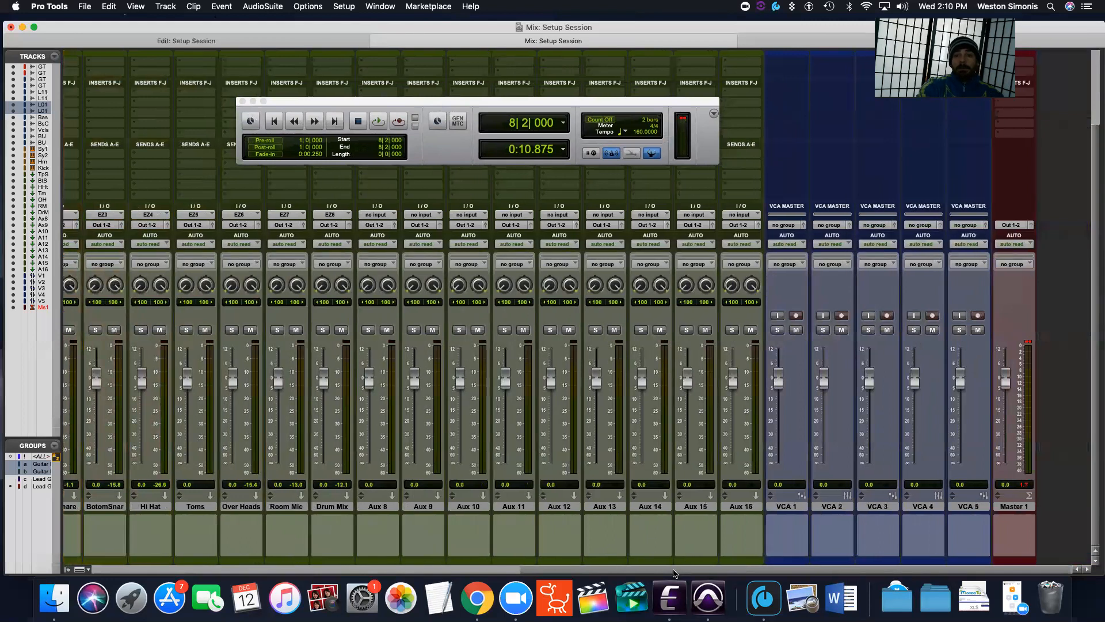